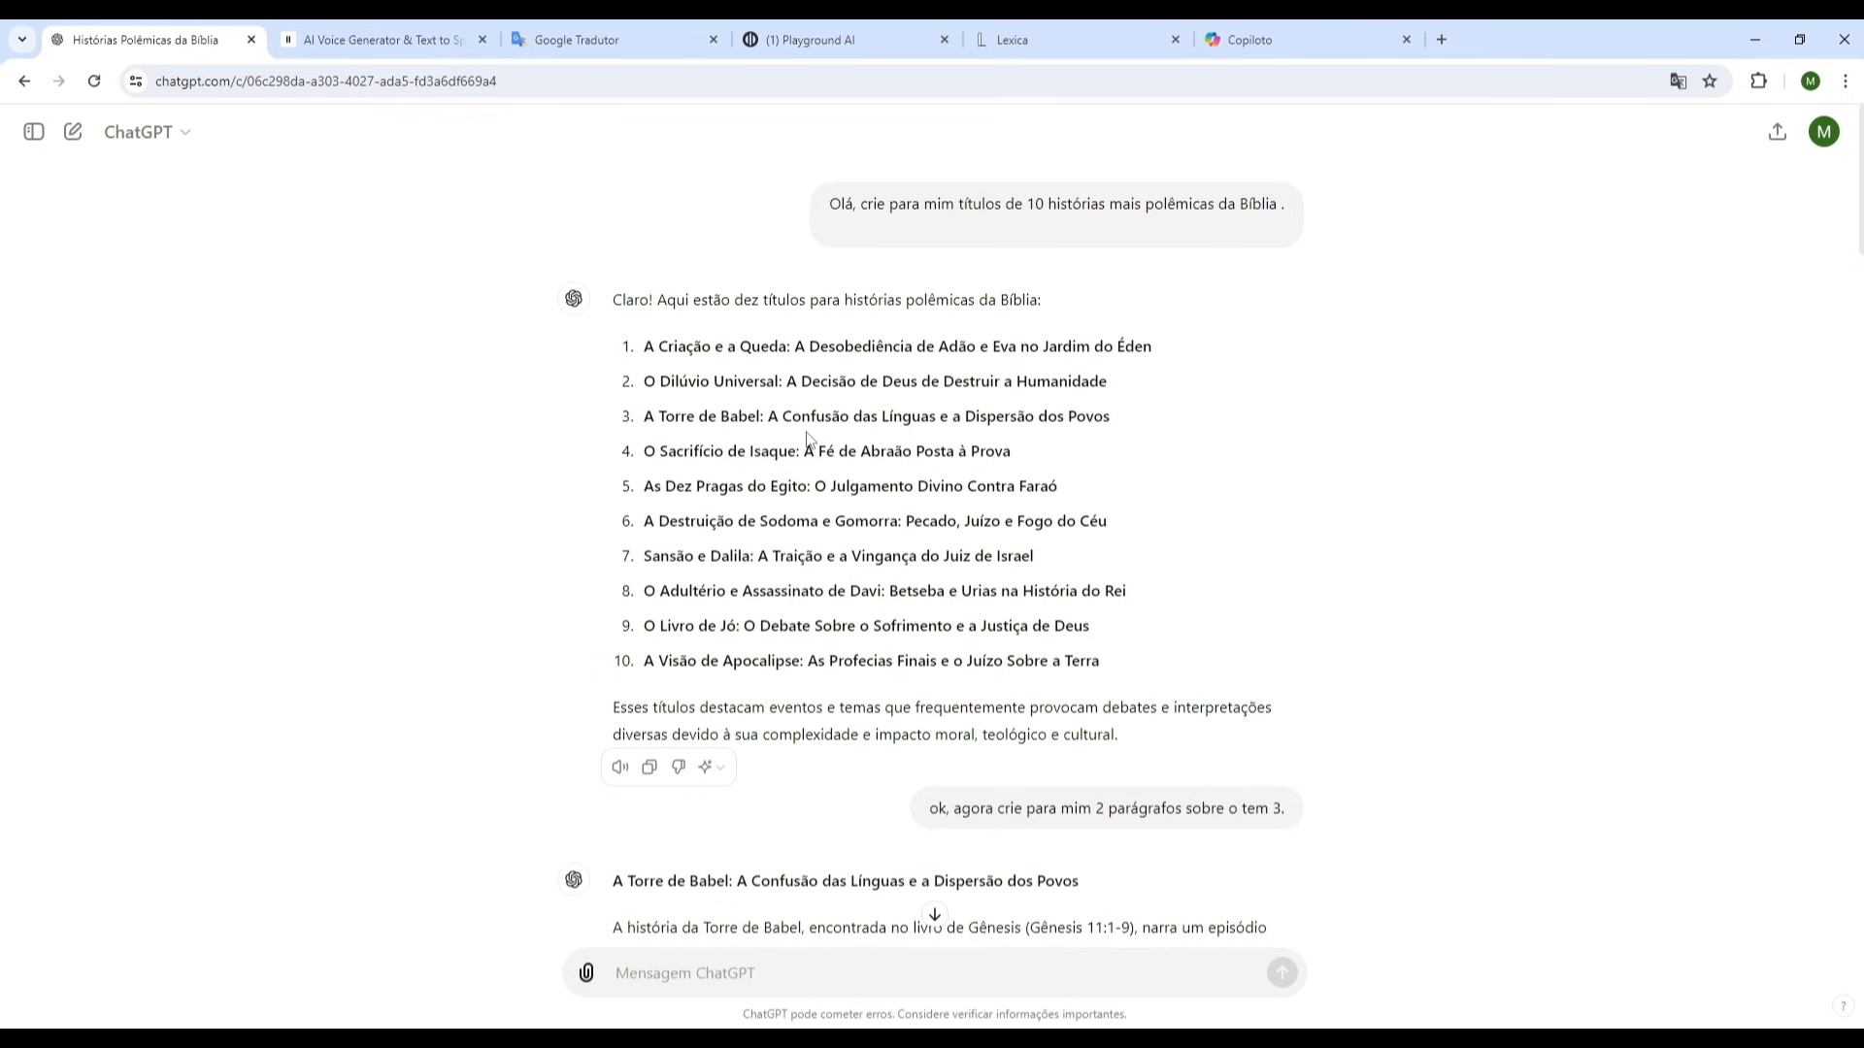
# Read through the ChatGPT conversation's ten controversial Bible story titles and the paragraphs written about themes 1 and 3.
pyautogui.scroll(-3, 1077, 645)
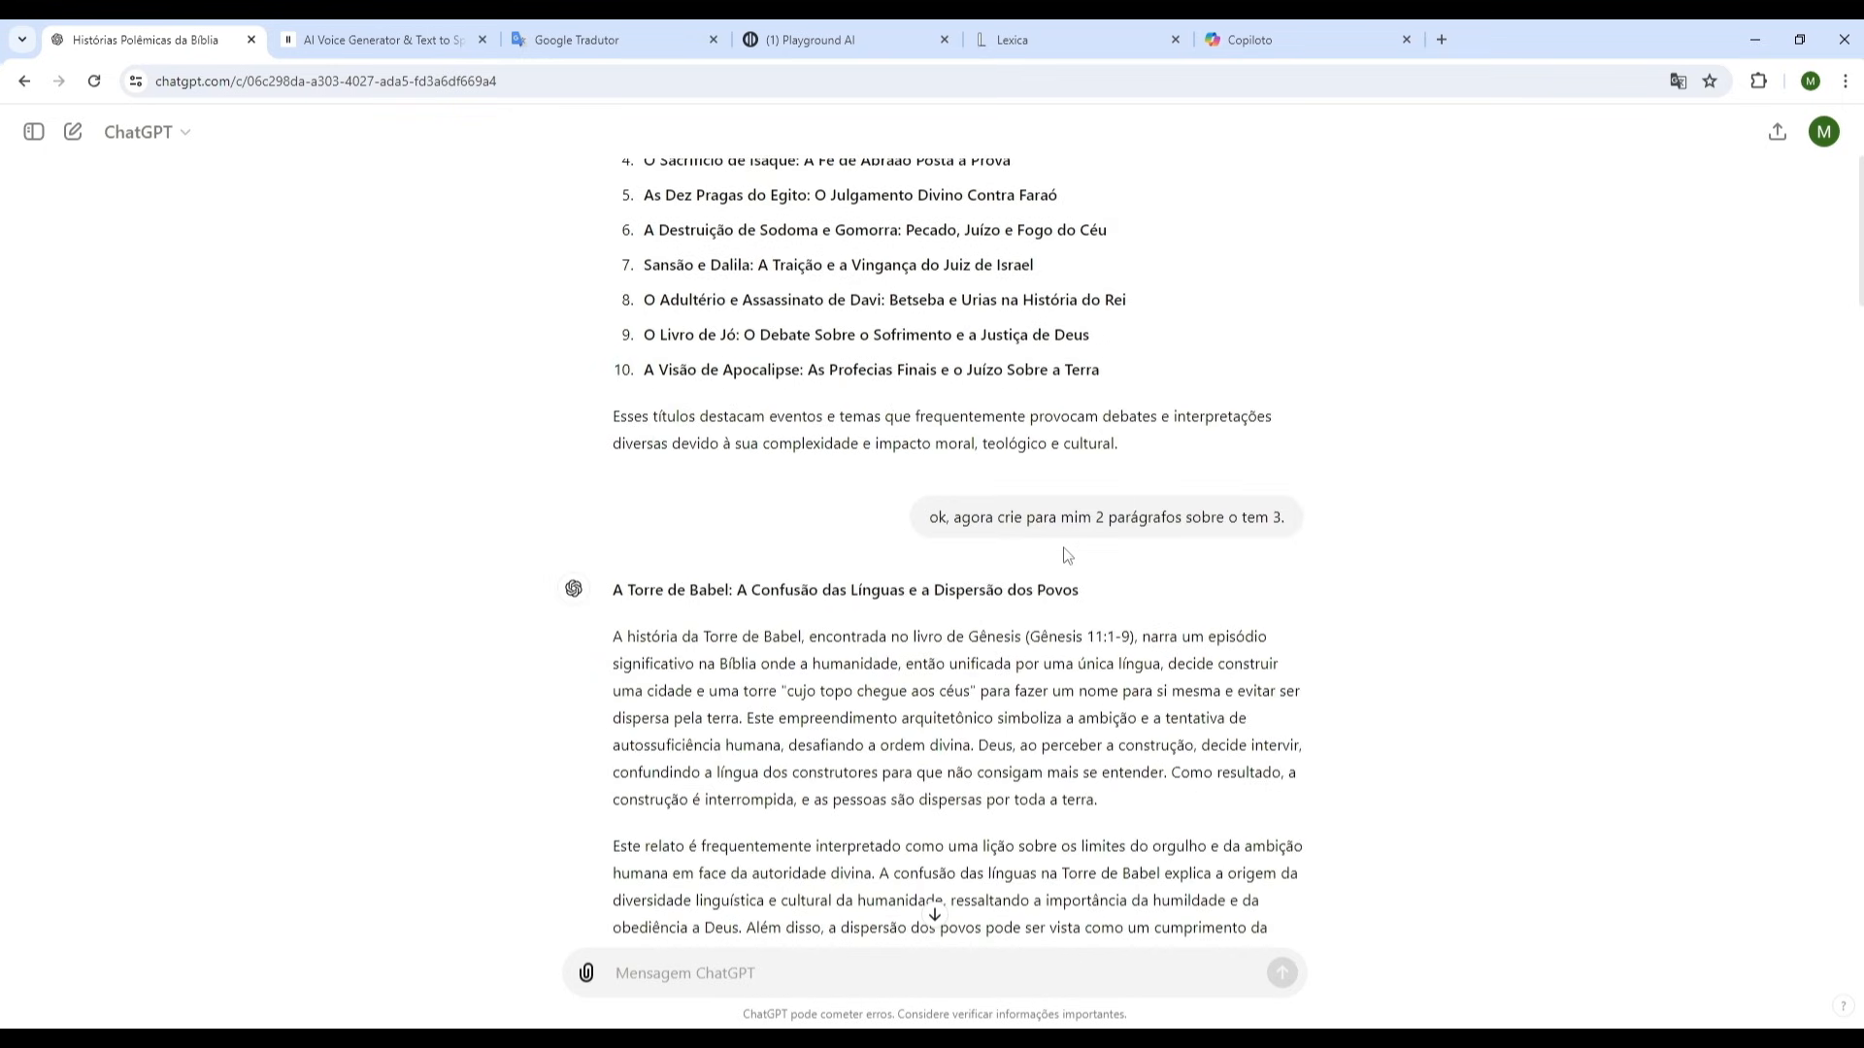
pyautogui.scroll(1, 1066, 555)
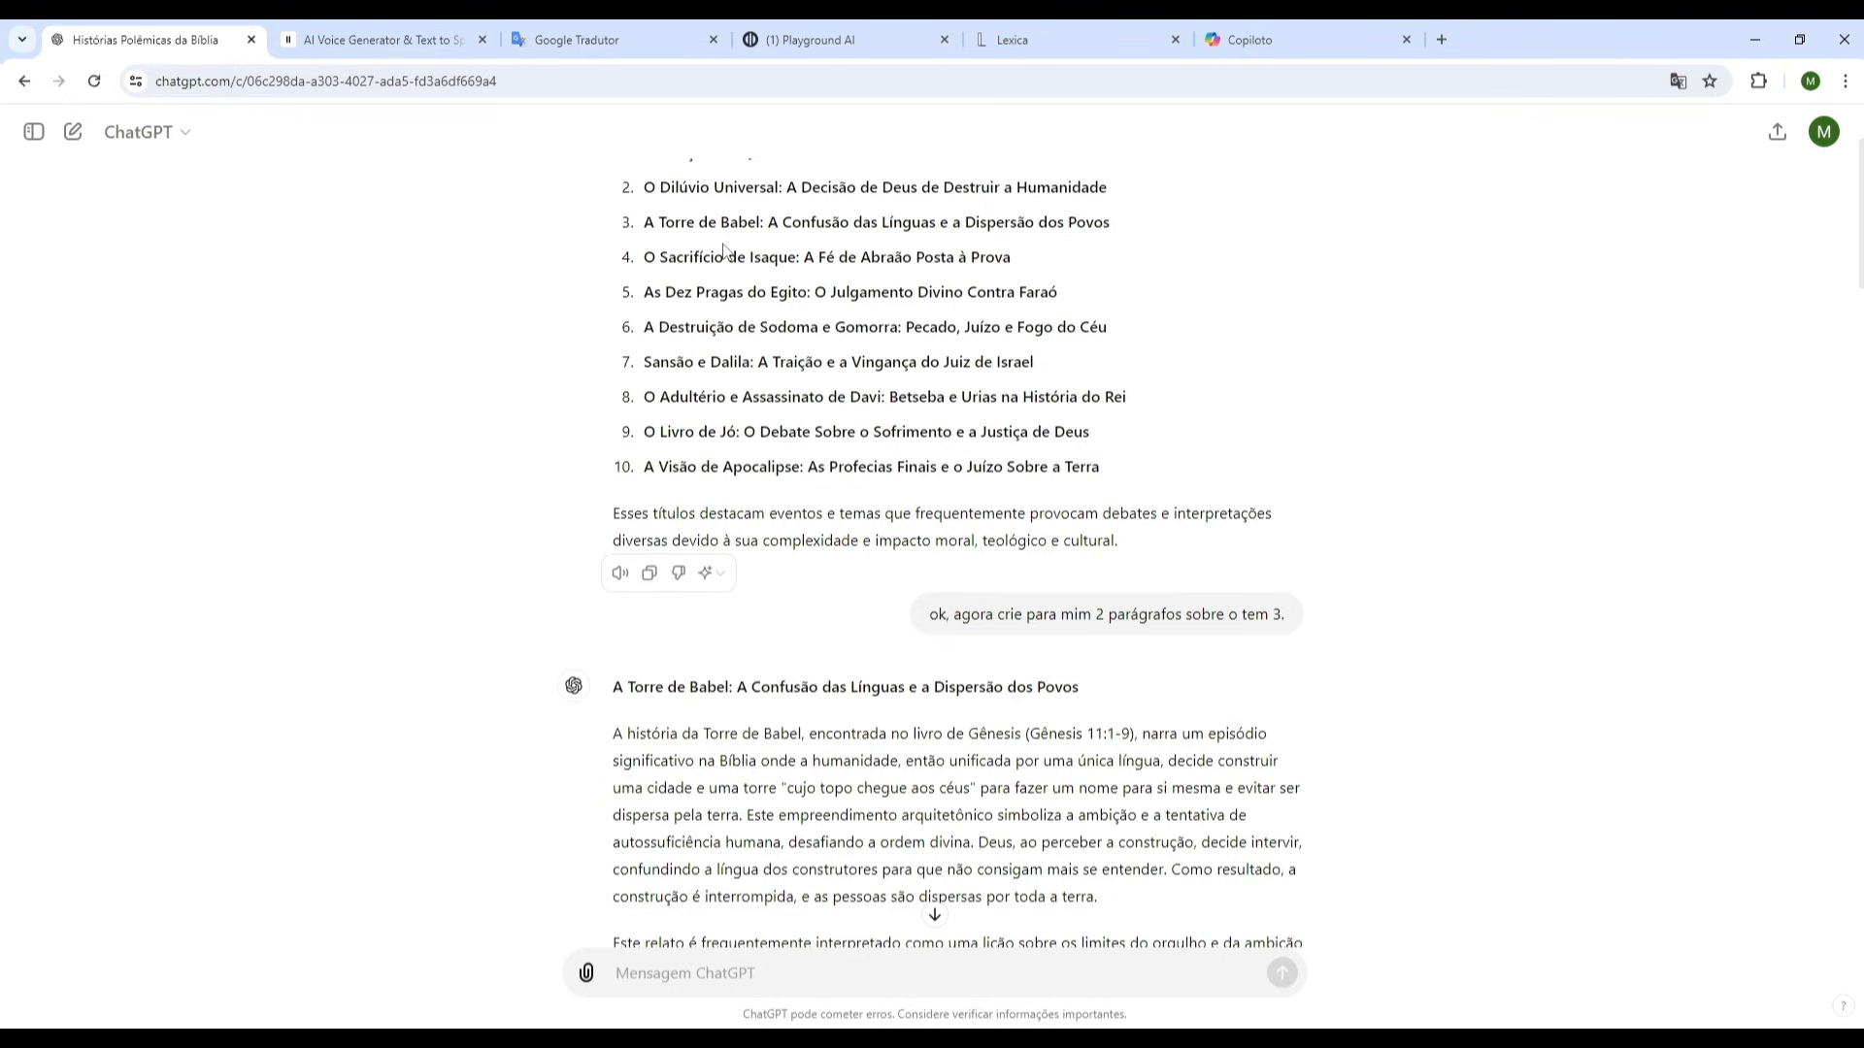
pyautogui.scroll(-3, 874, 408)
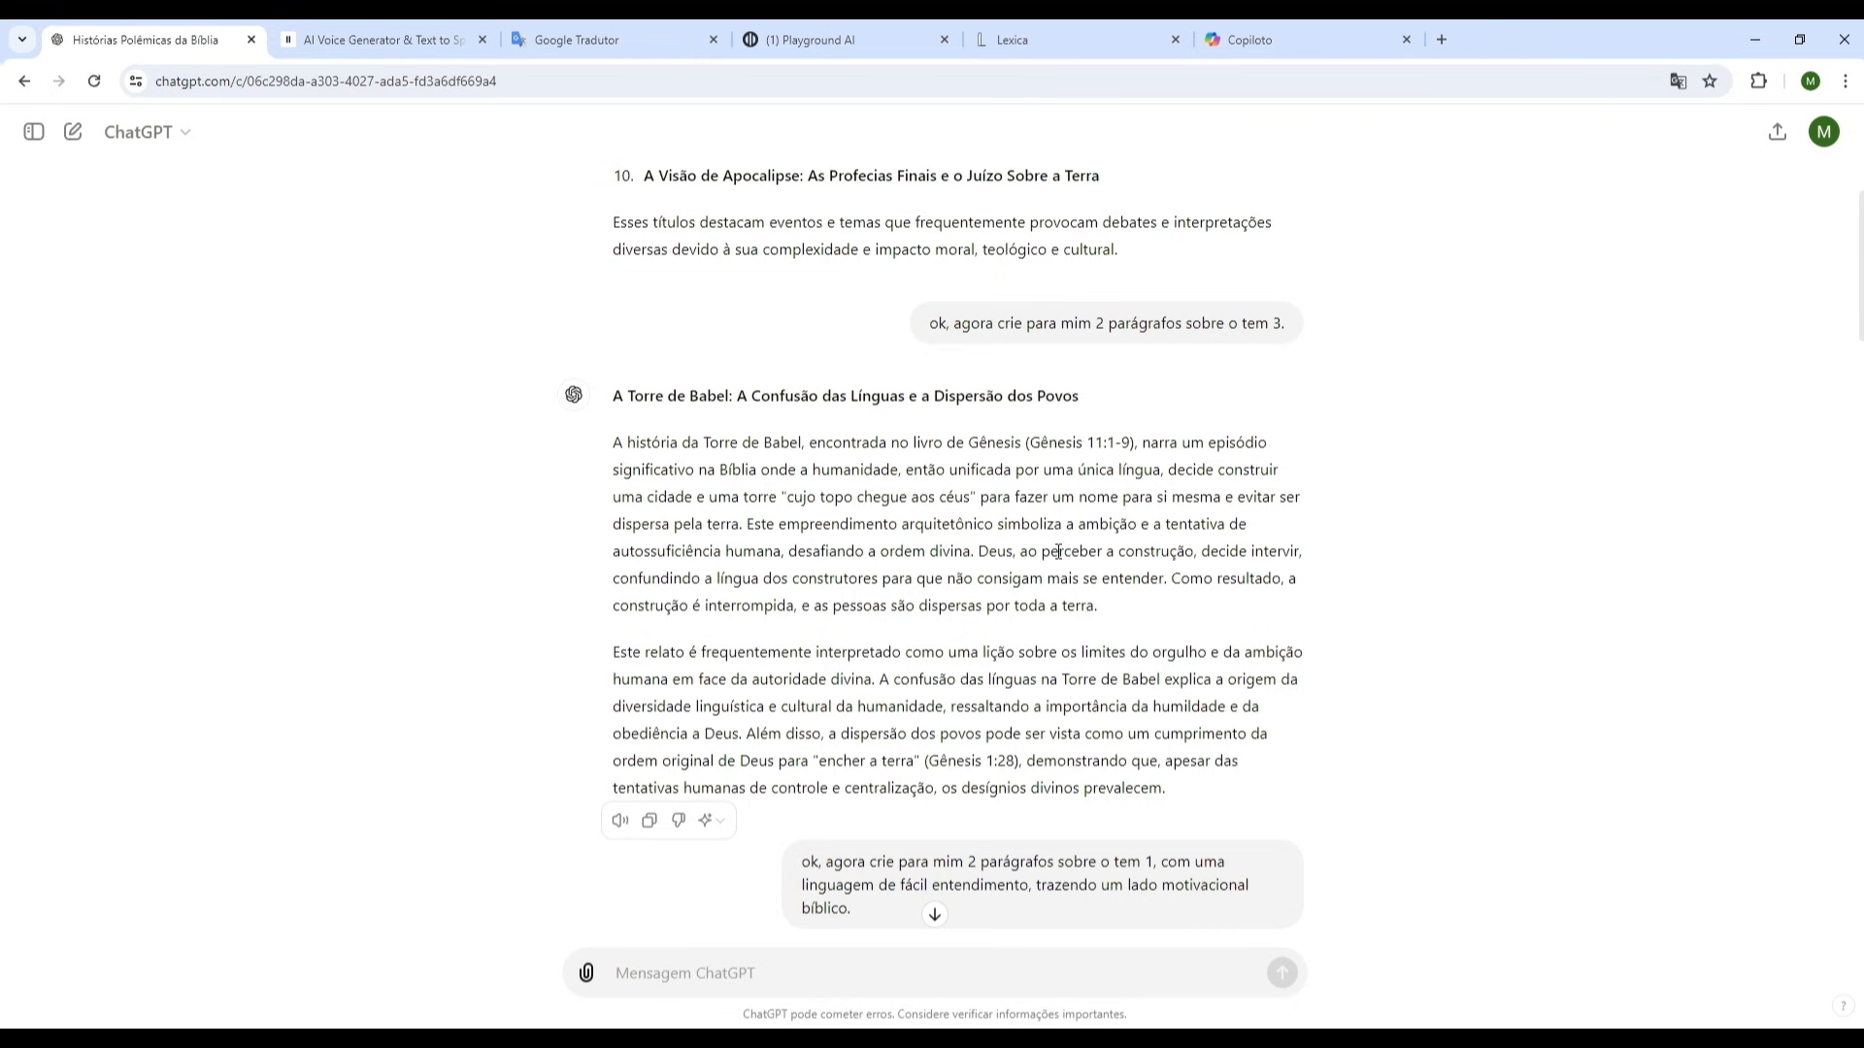
pyautogui.scroll(-1, 1145, 592)
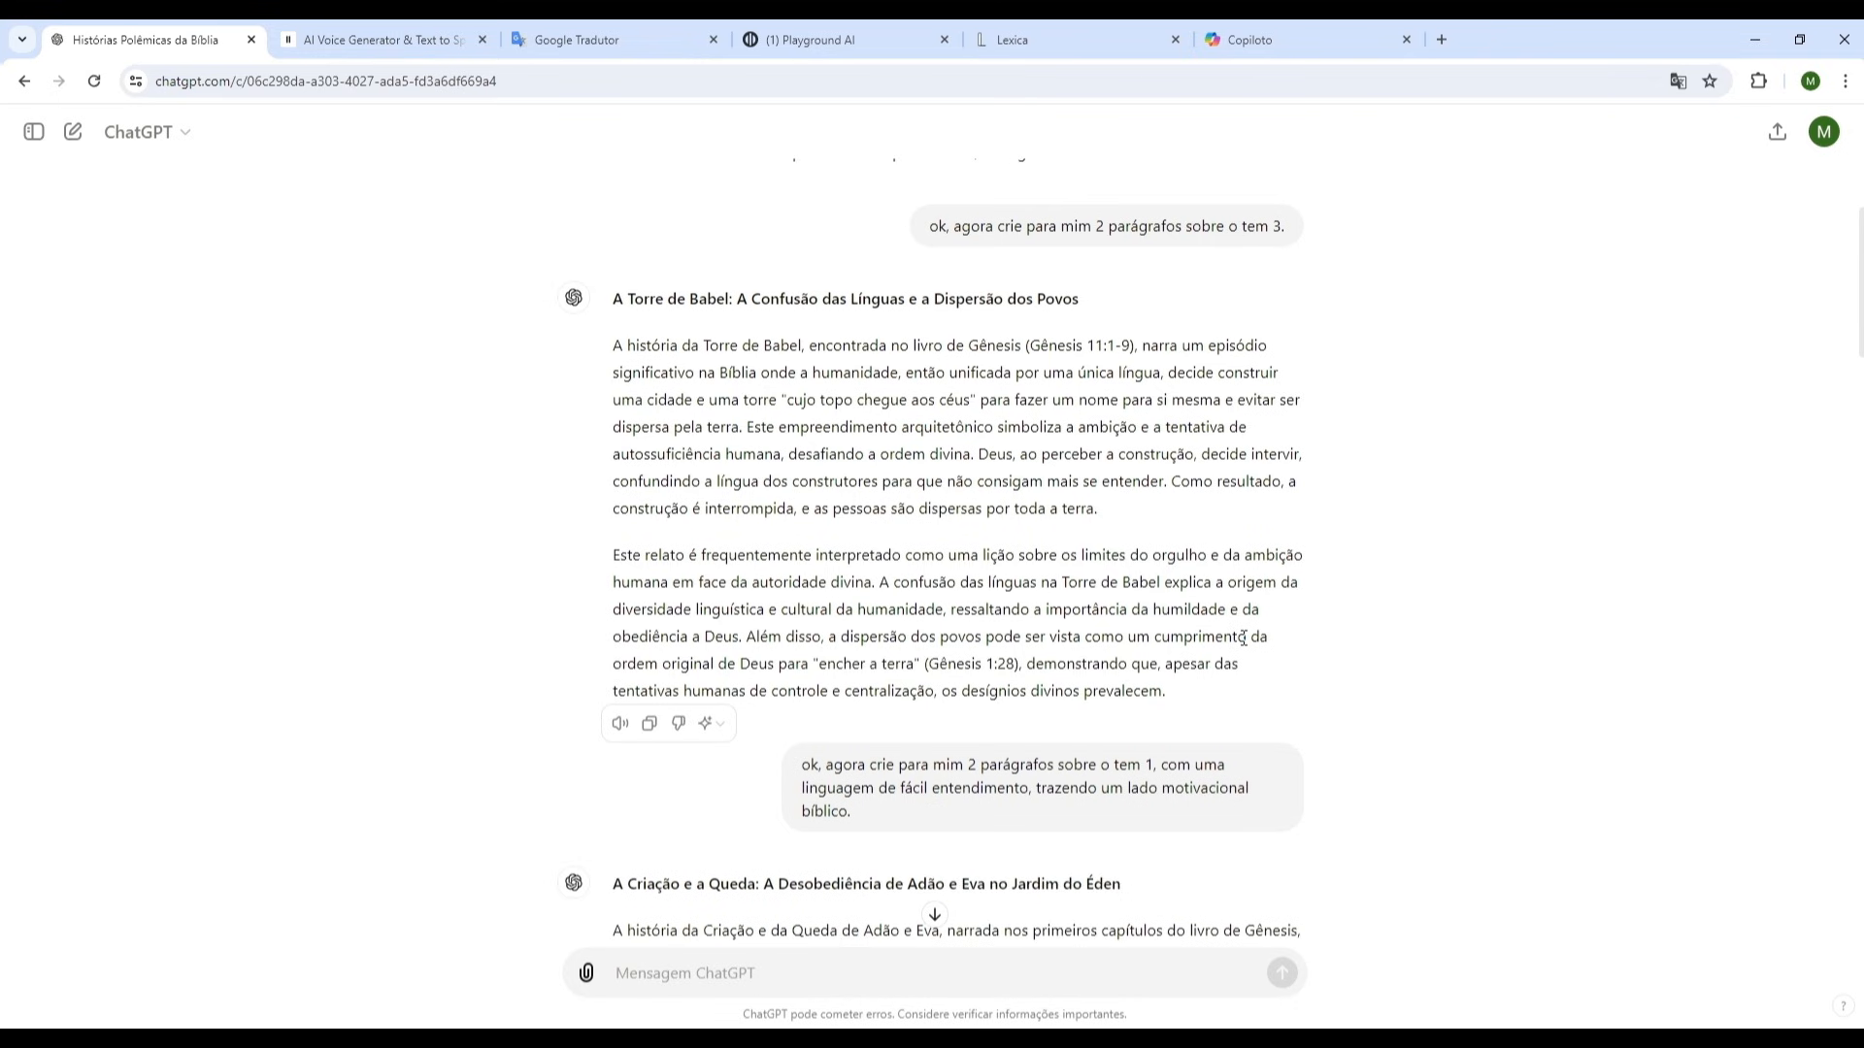
pyautogui.scroll(-3, 1242, 637)
pyautogui.scroll(-2, 1243, 638)
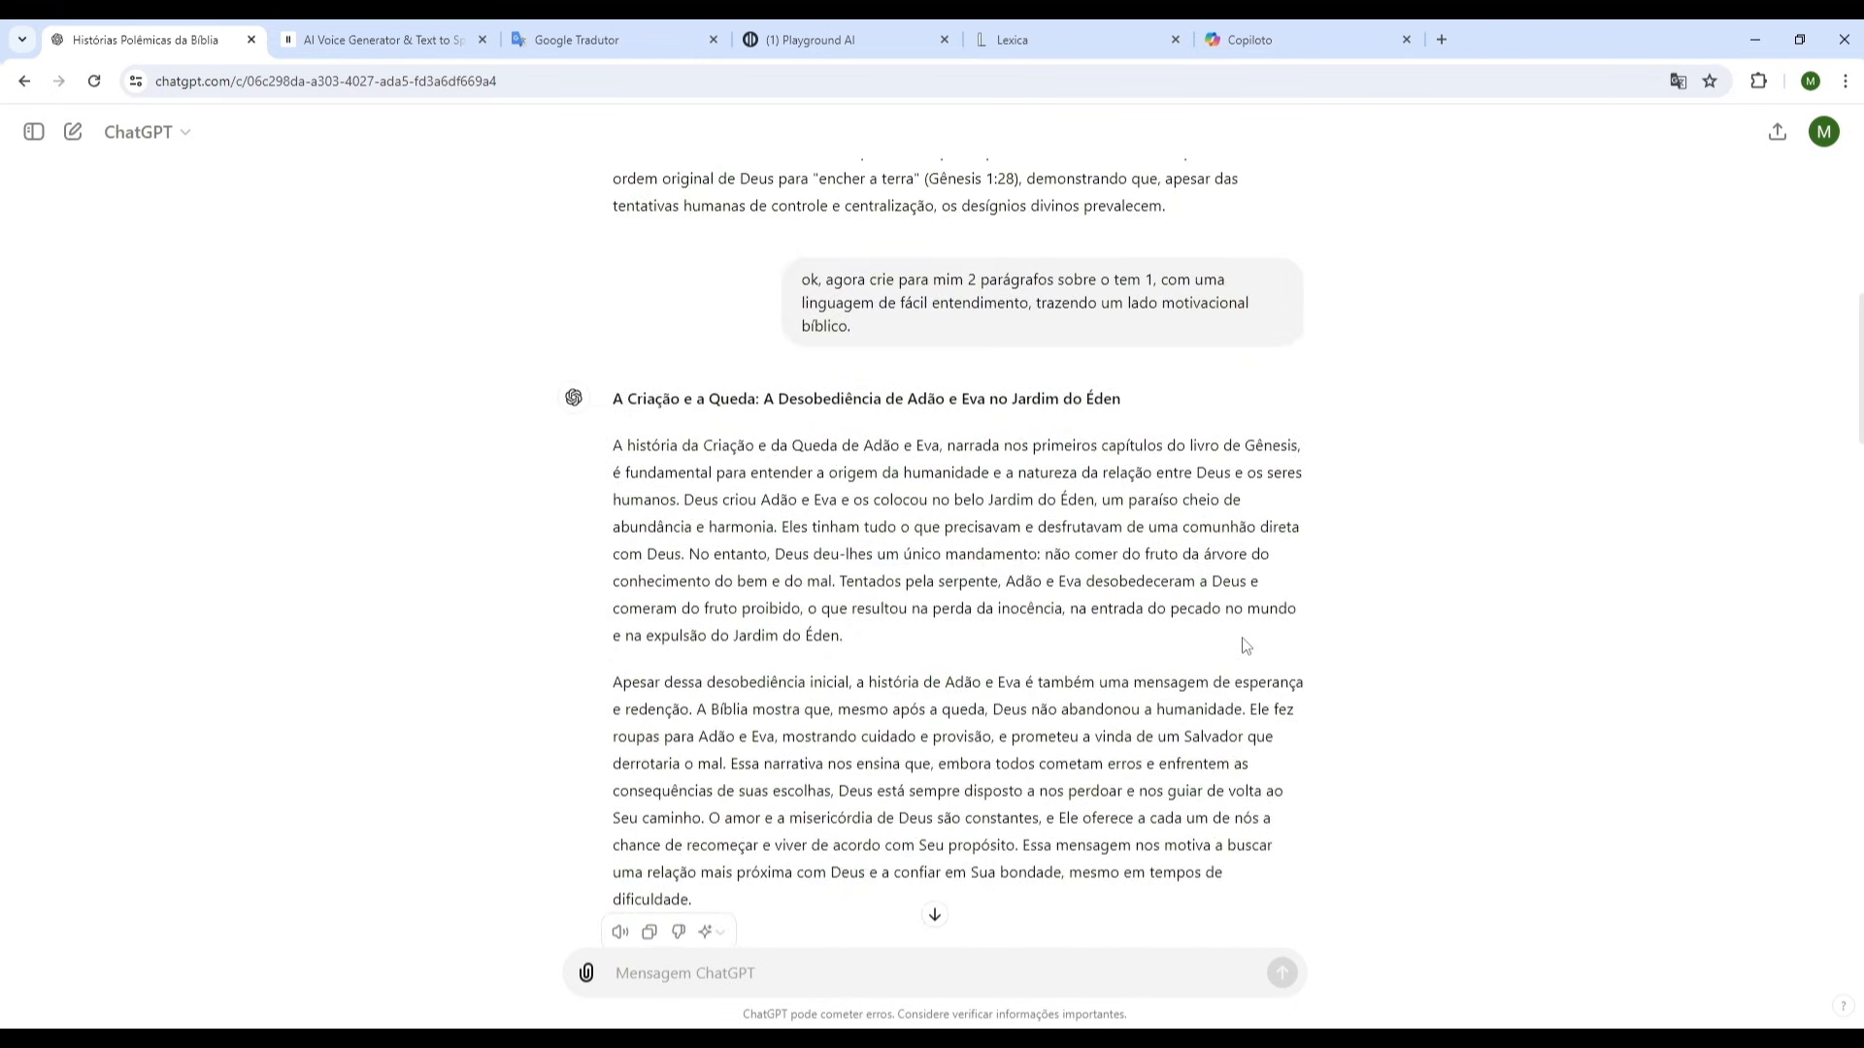
pyautogui.scroll(10, 1246, 646)
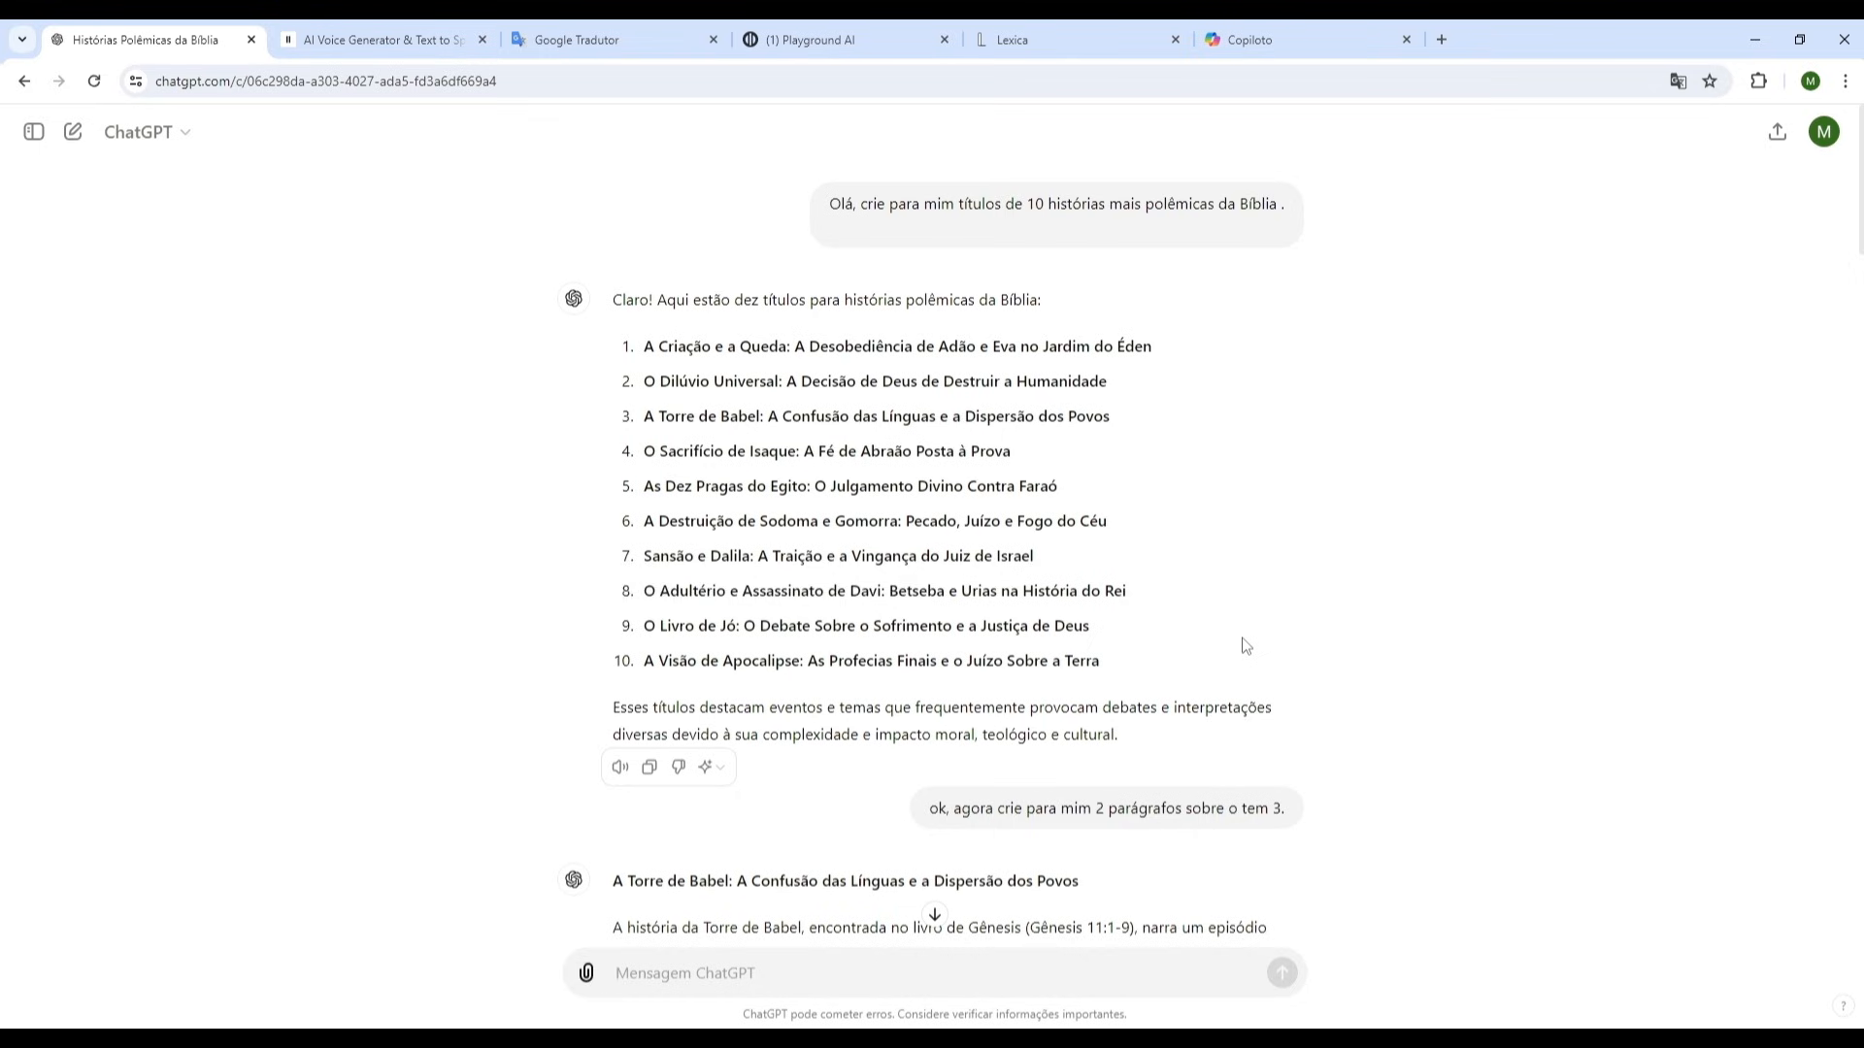
pyautogui.scroll(-10, 1245, 646)
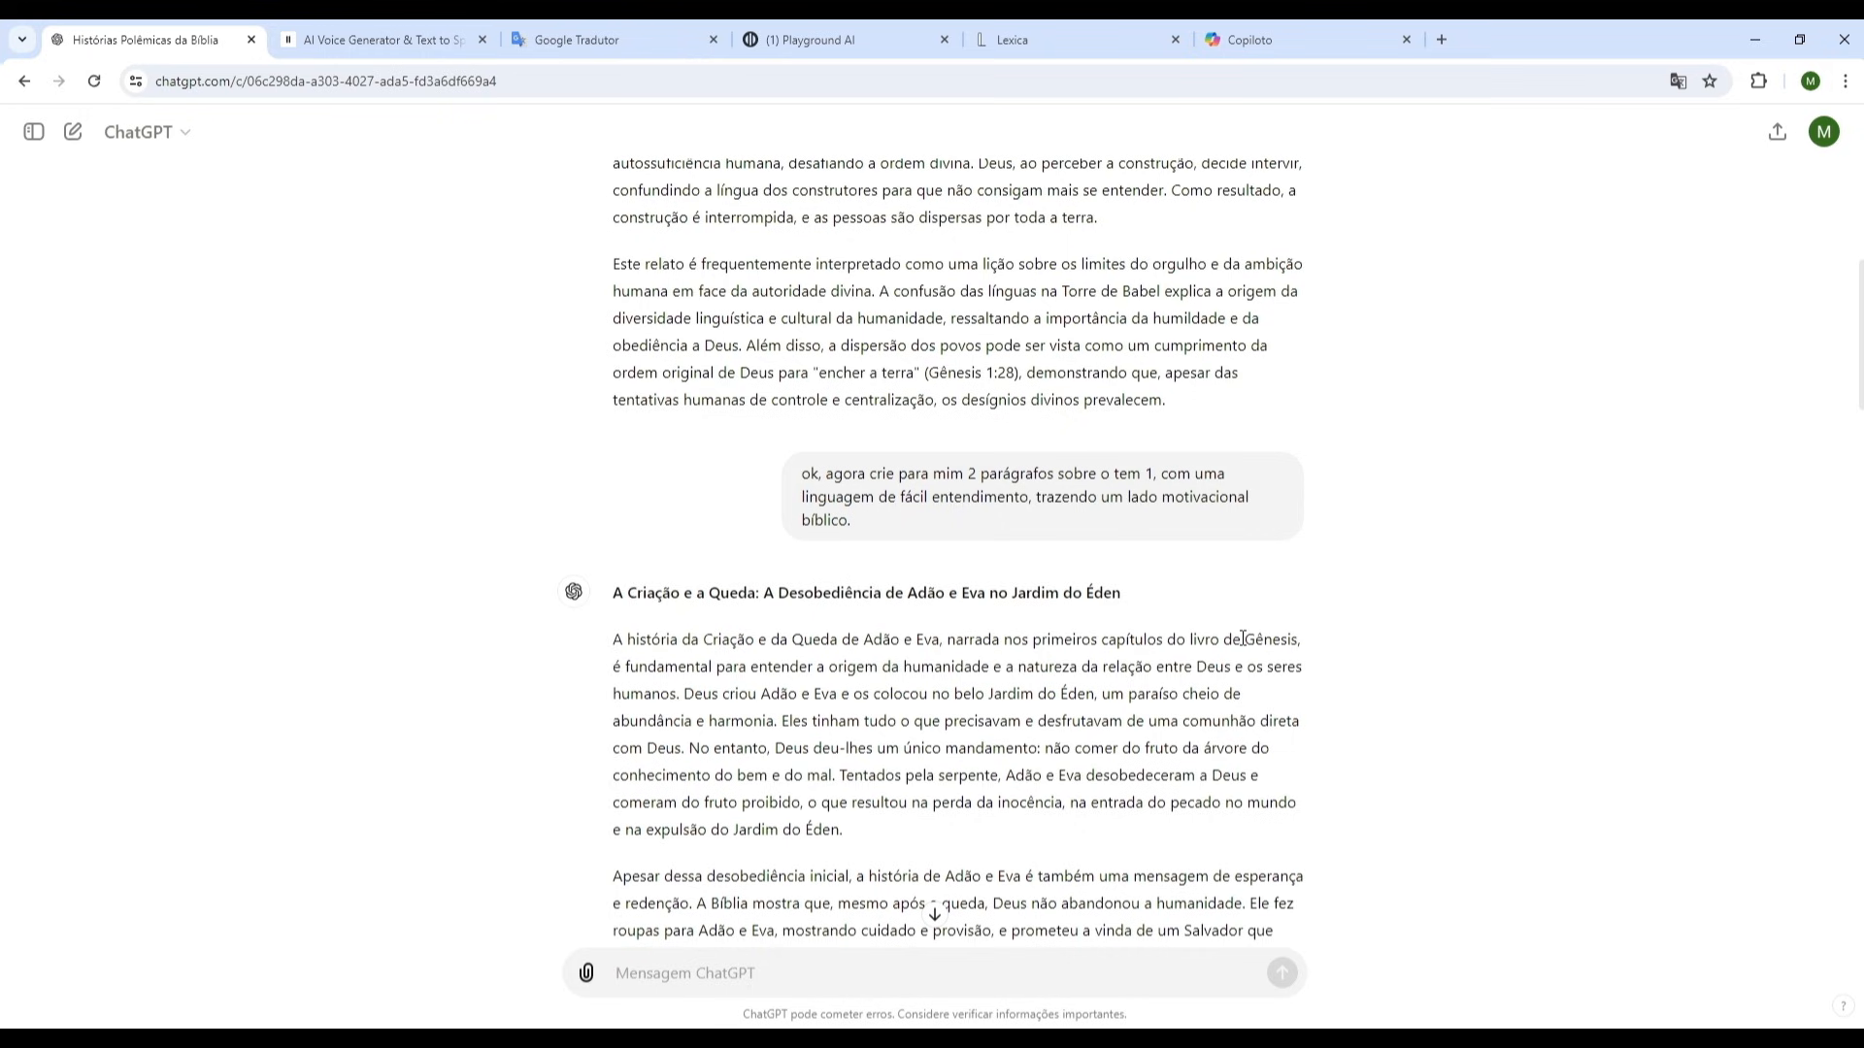
pyautogui.scroll(-7, 1242, 639)
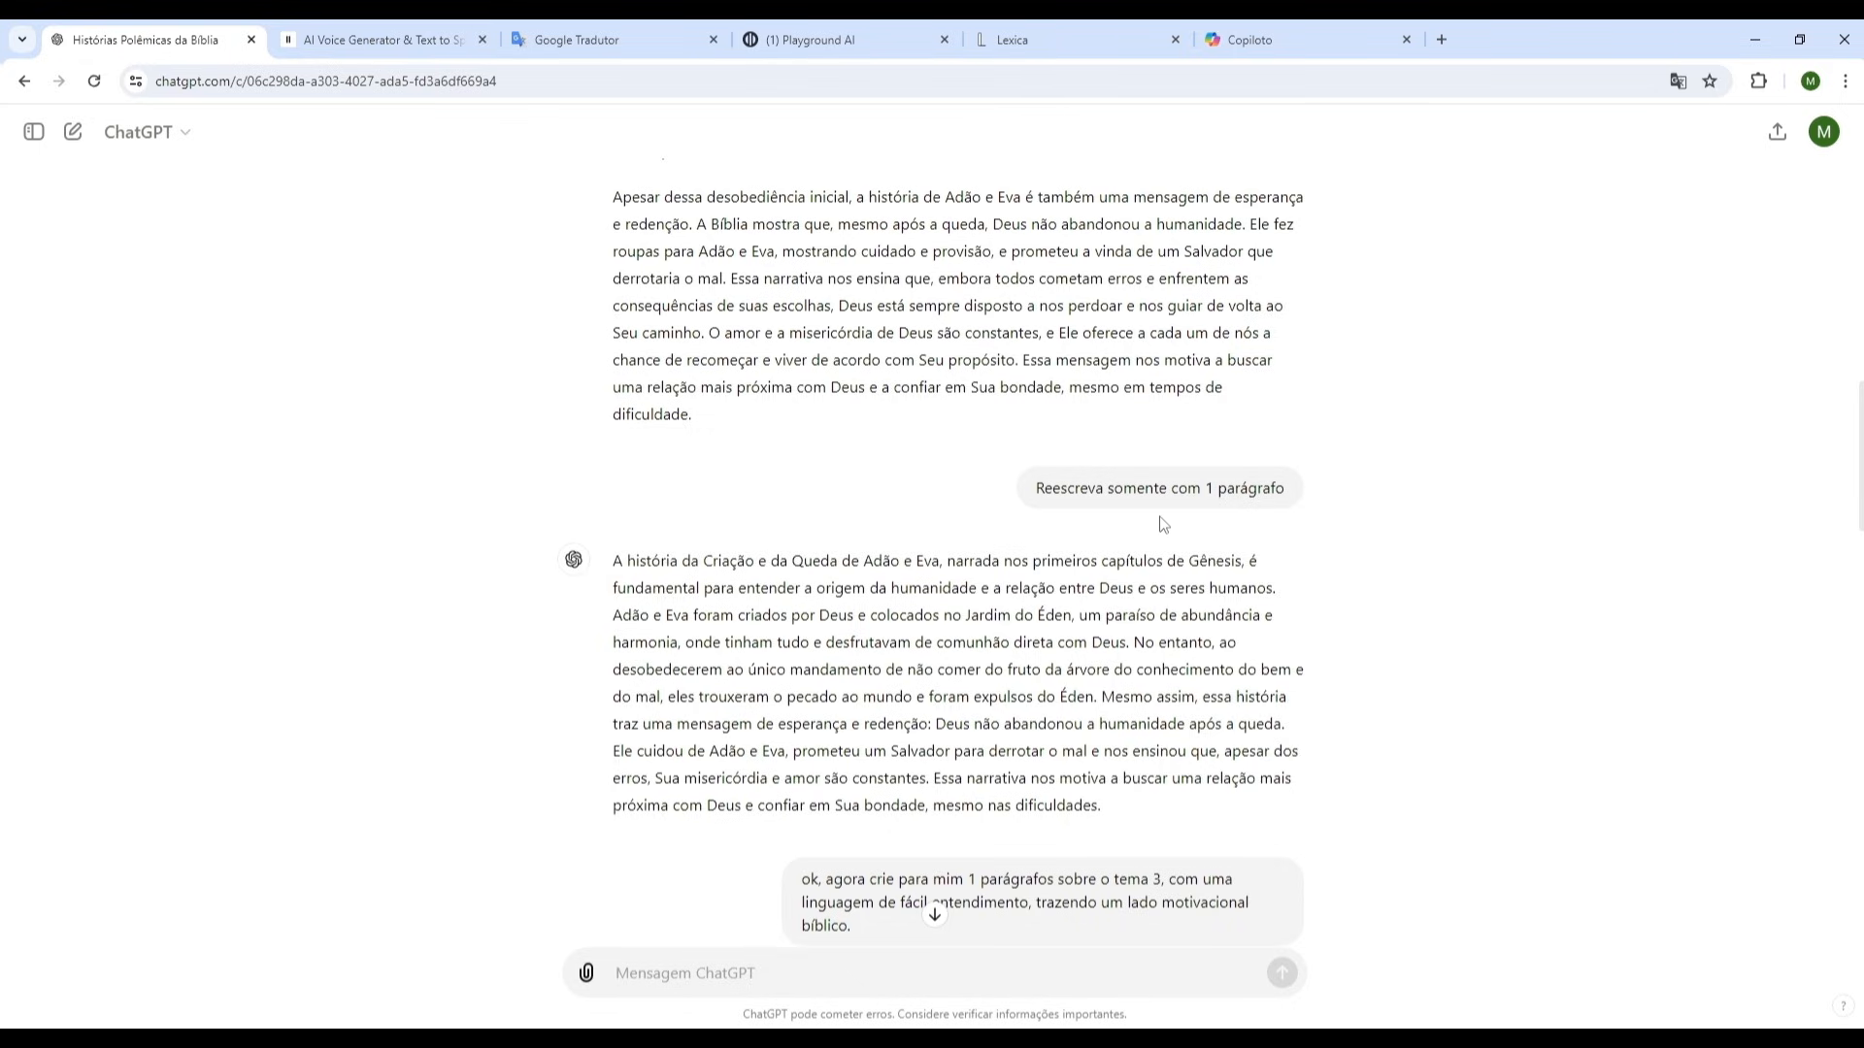
pyautogui.scroll(-3, 1163, 524)
pyautogui.scroll(-2, 1163, 524)
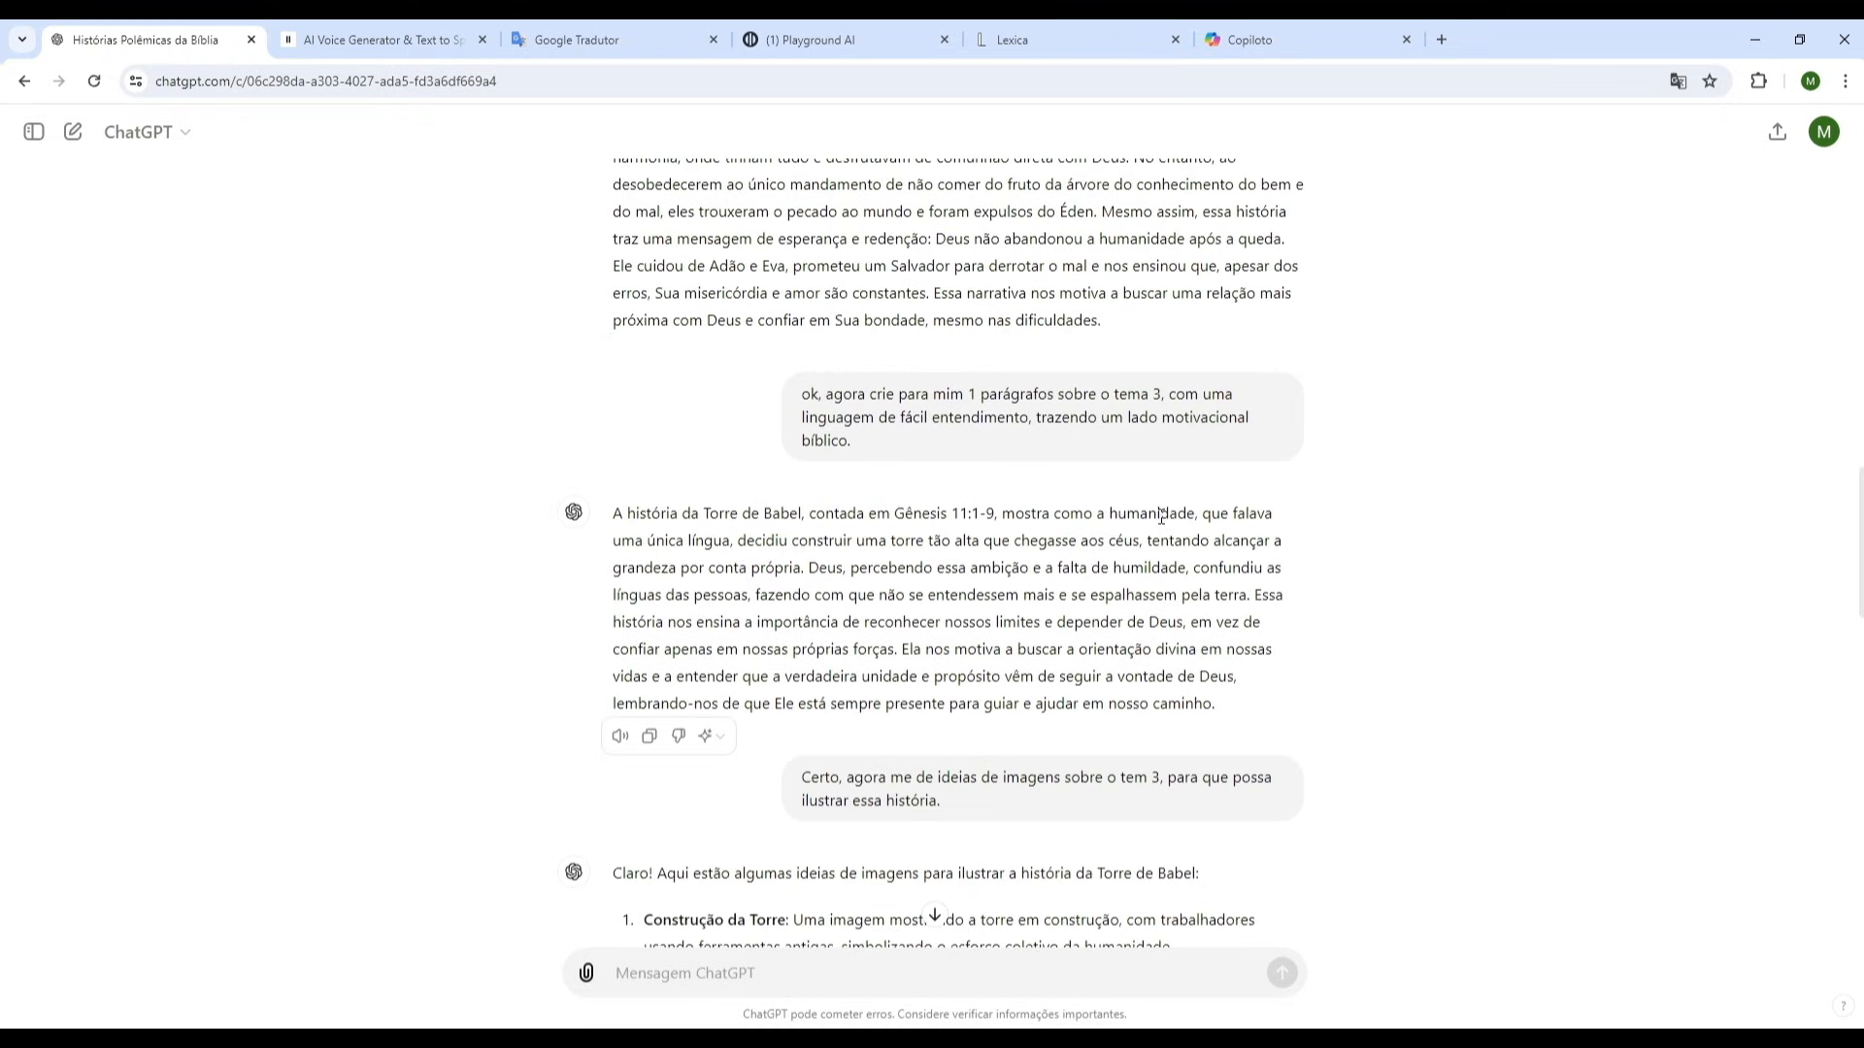
pyautogui.scroll(1, 1162, 517)
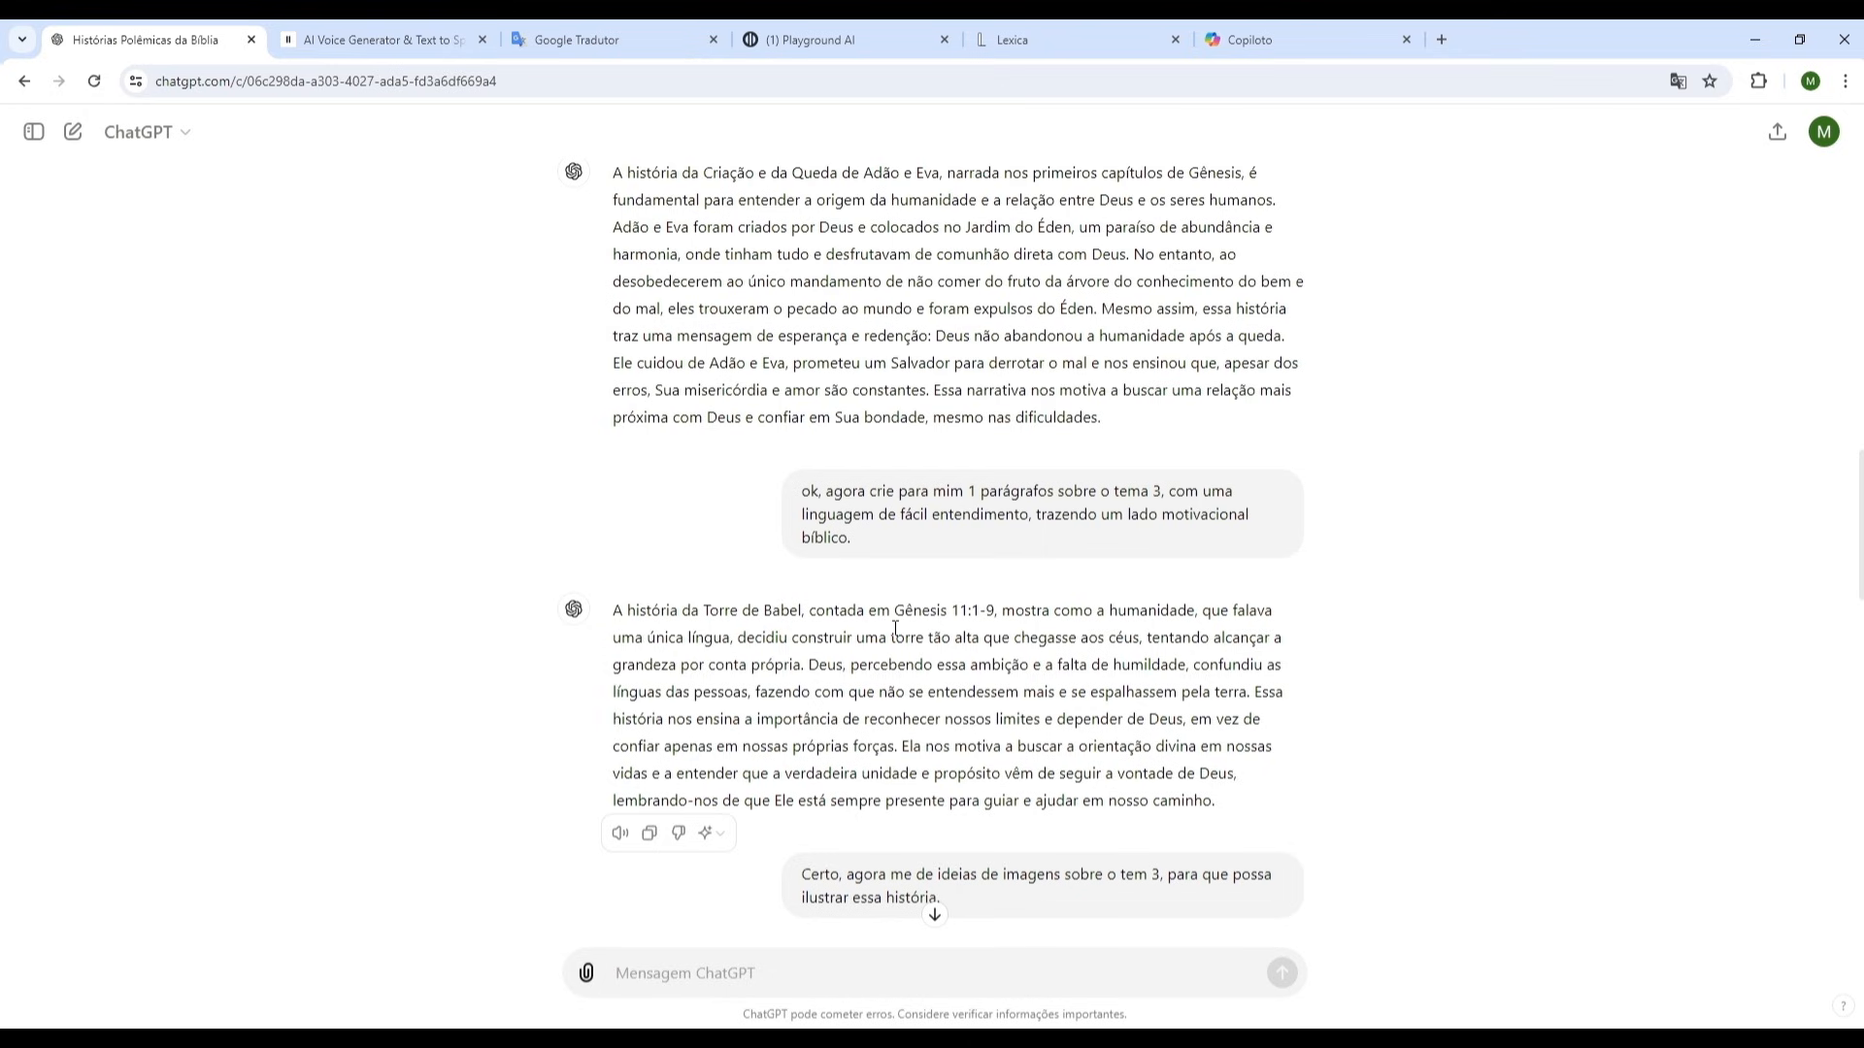
# Review ChatGPT's image ideas for illustrating the Tower of Babel and the Adam and Eve stories.
pyautogui.scroll(-4, 895, 629)
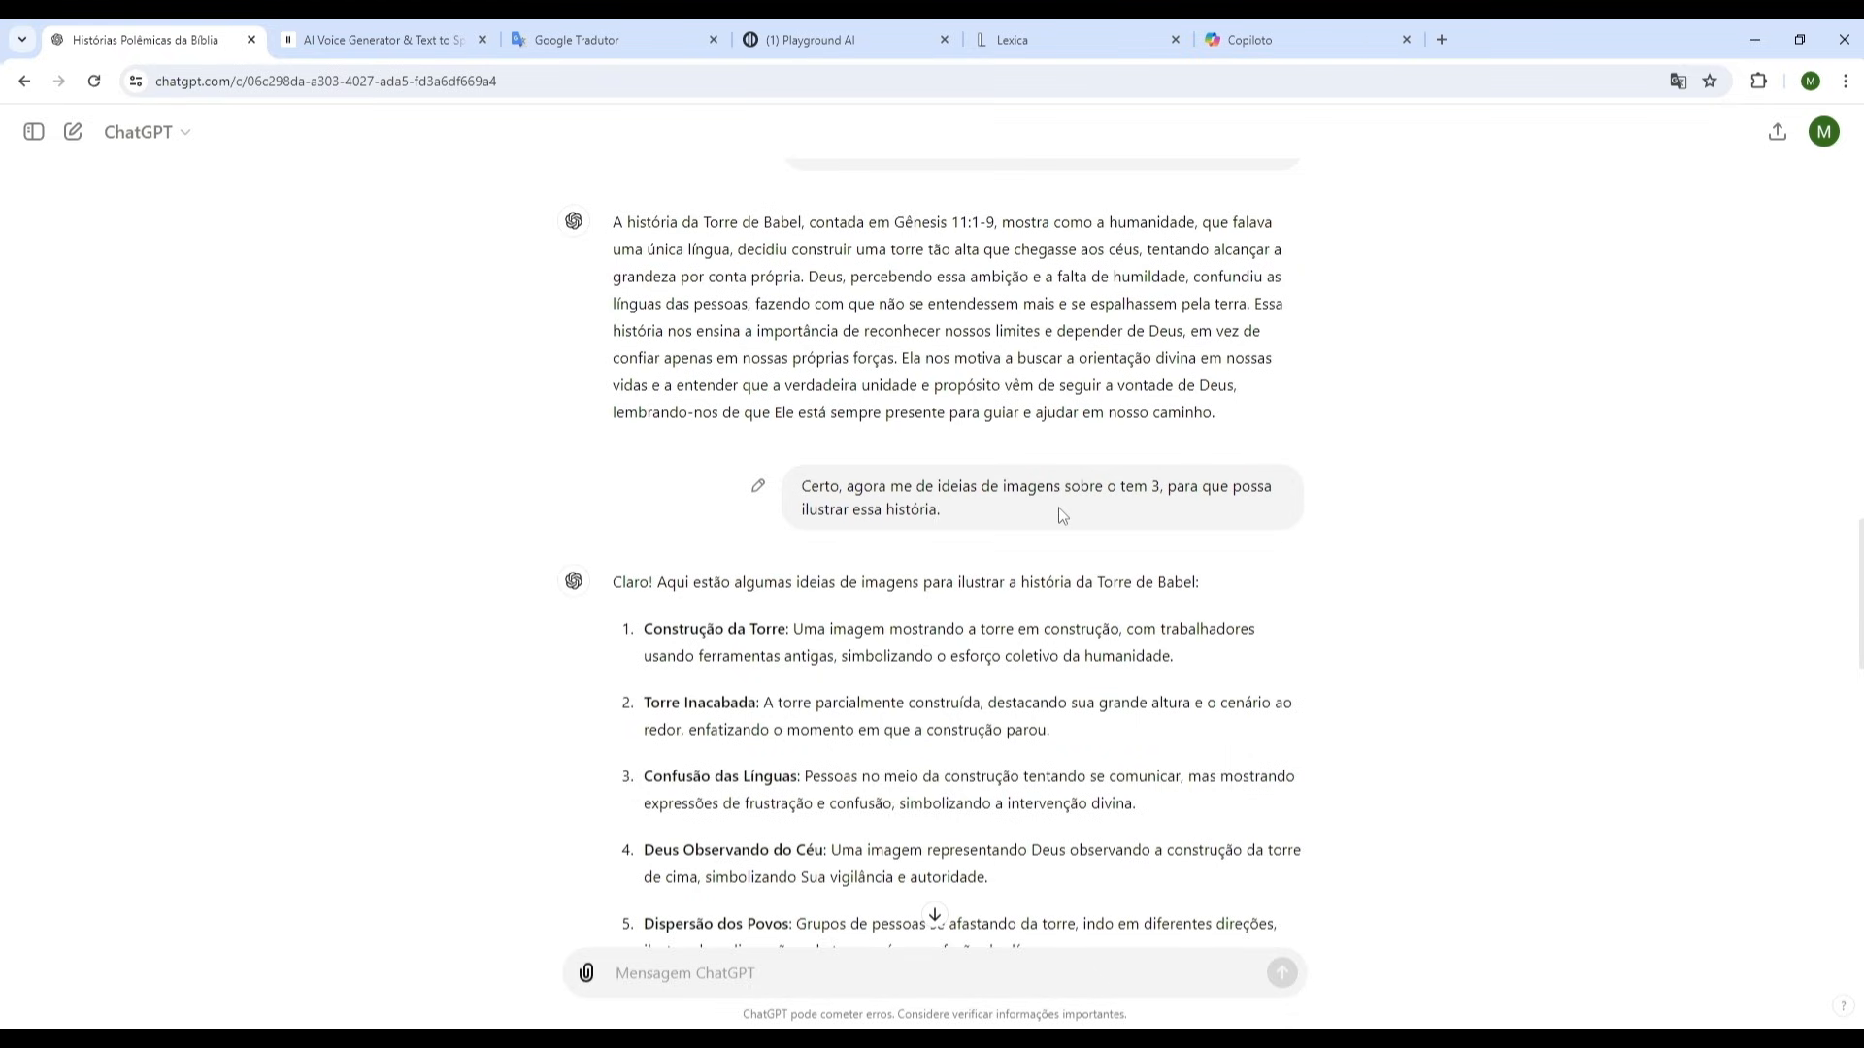
pyautogui.scroll(-3, 1058, 507)
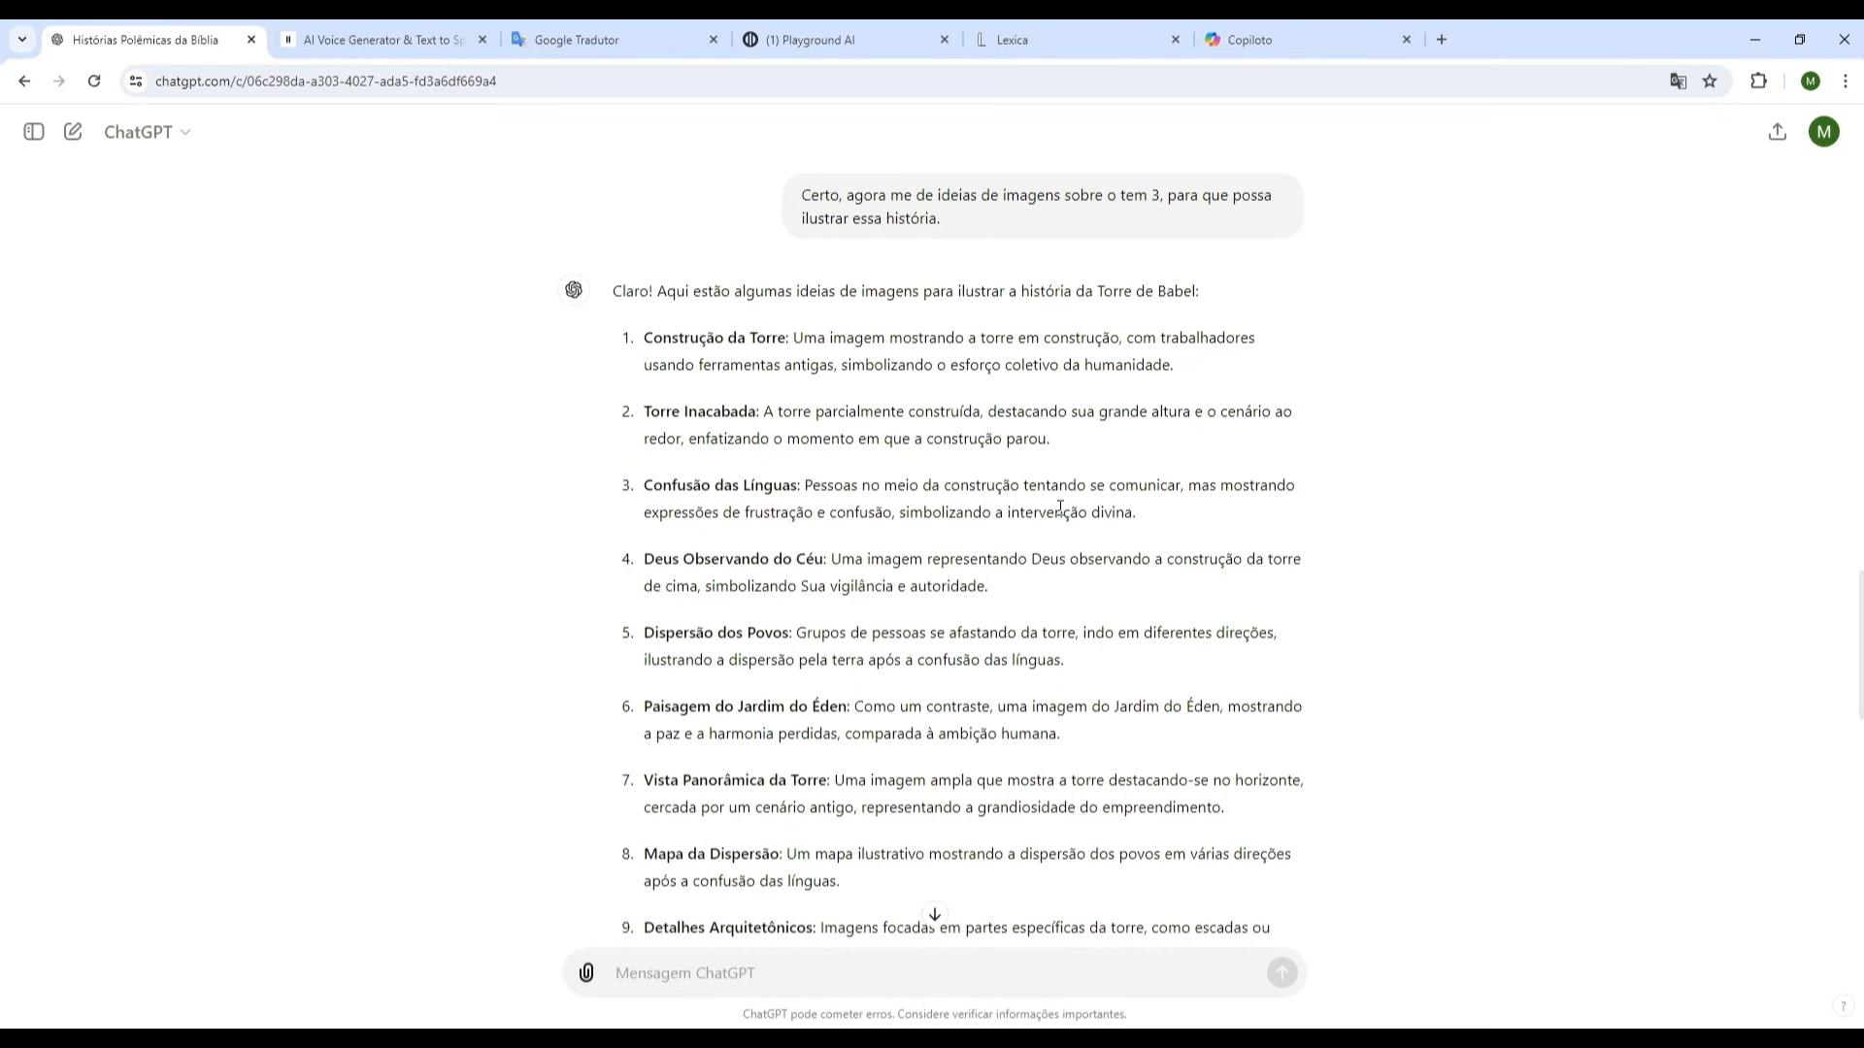
pyautogui.scroll(-1, 1060, 506)
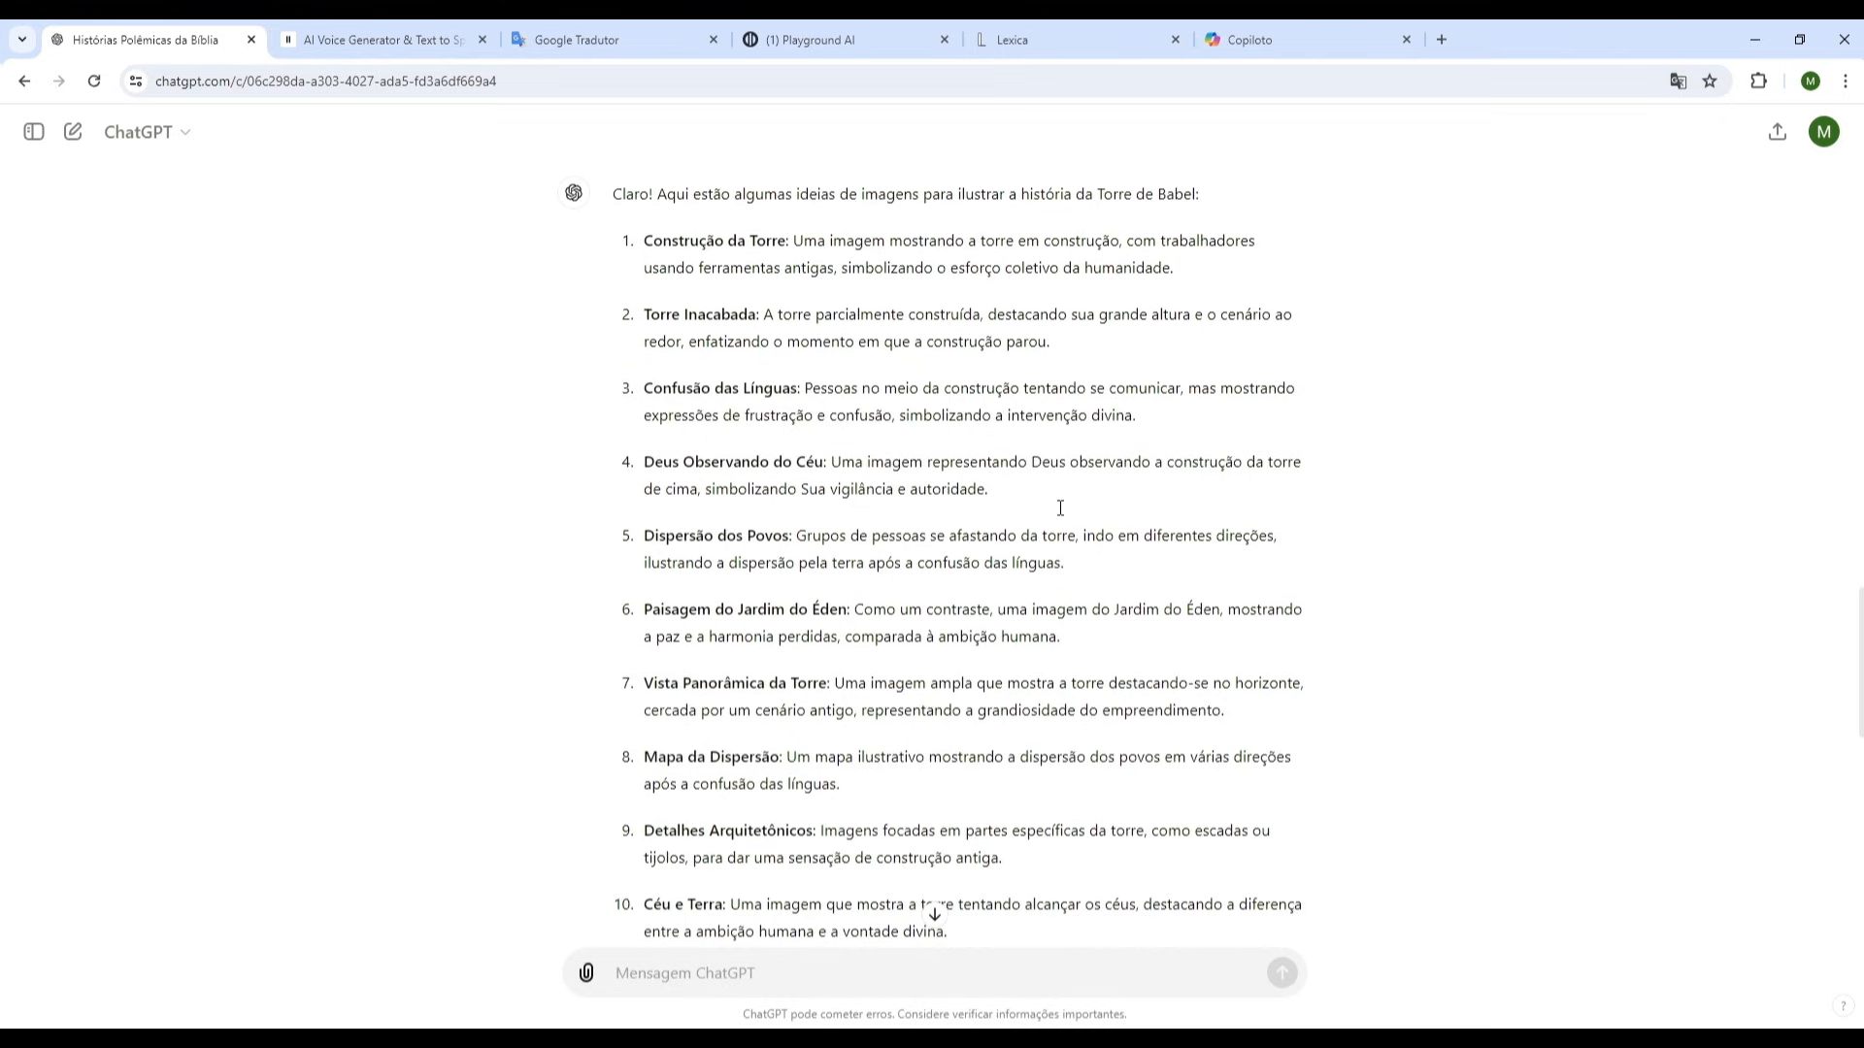
pyautogui.scroll(-9, 1062, 514)
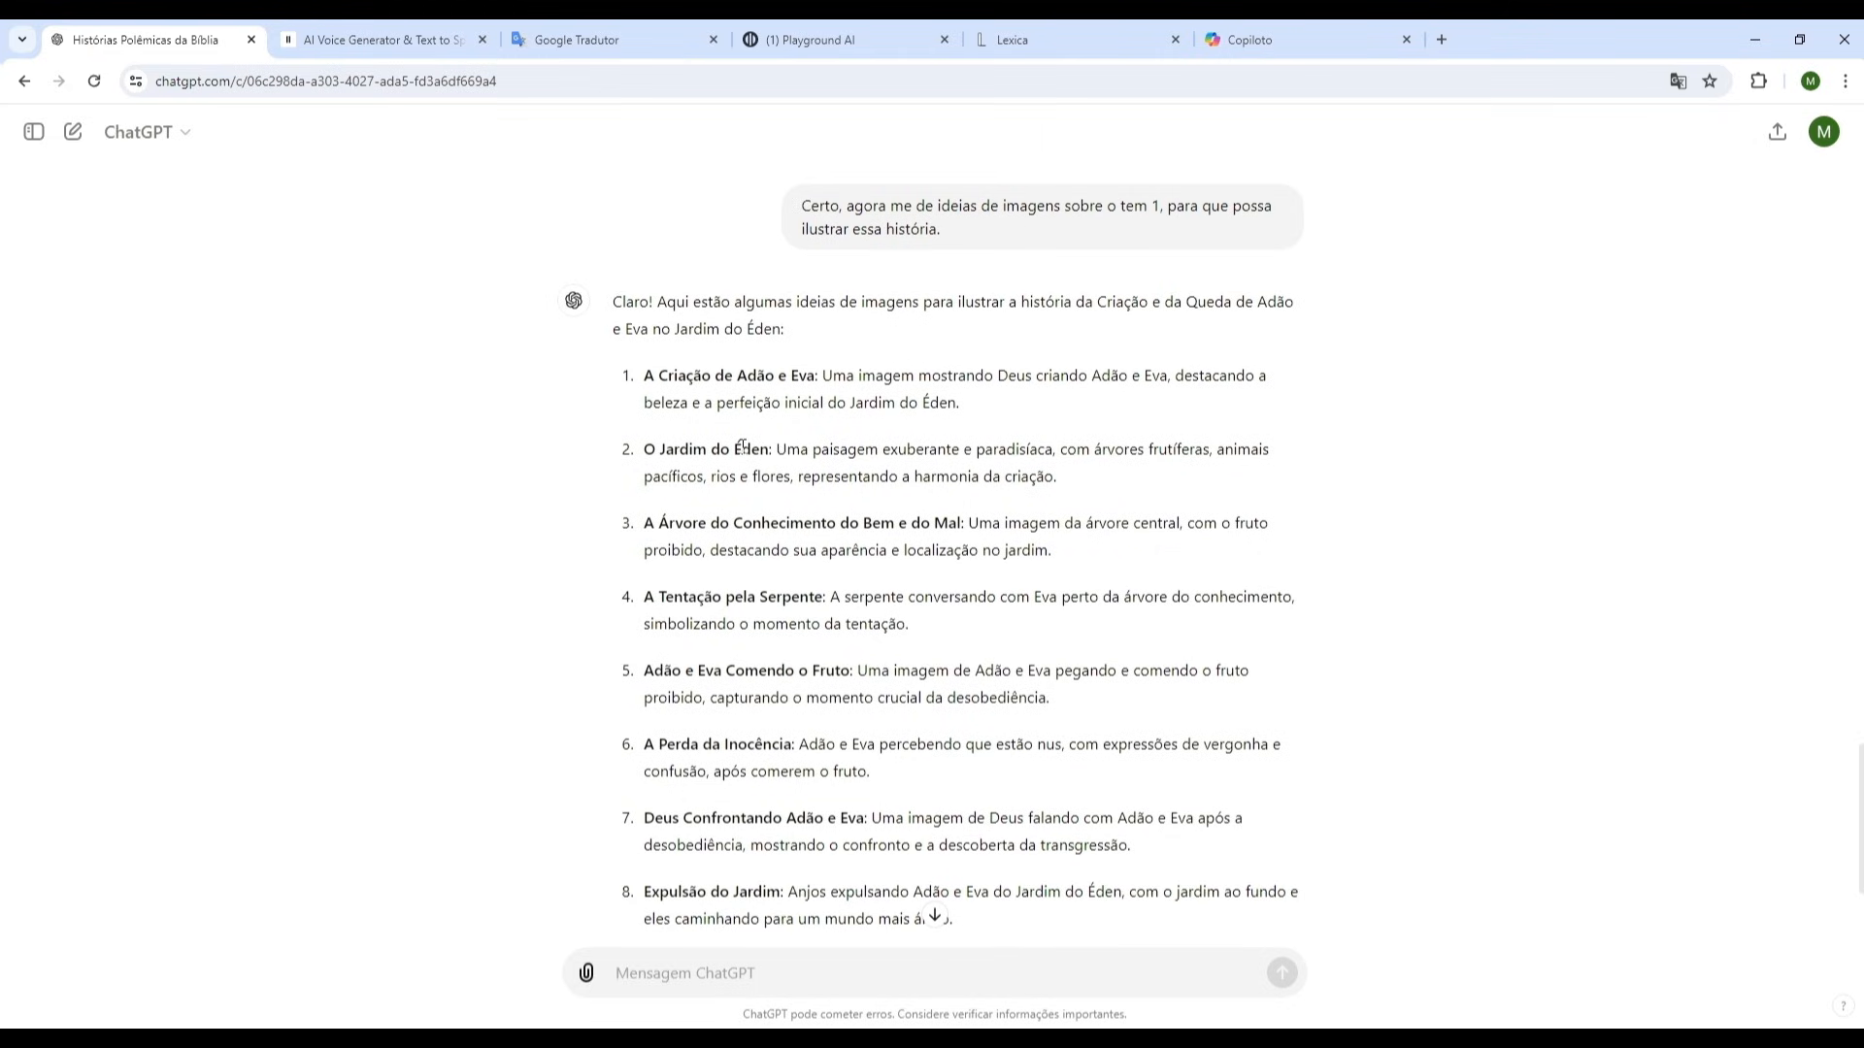
pyautogui.scroll(-3, 742, 447)
pyautogui.scroll(11, 742, 446)
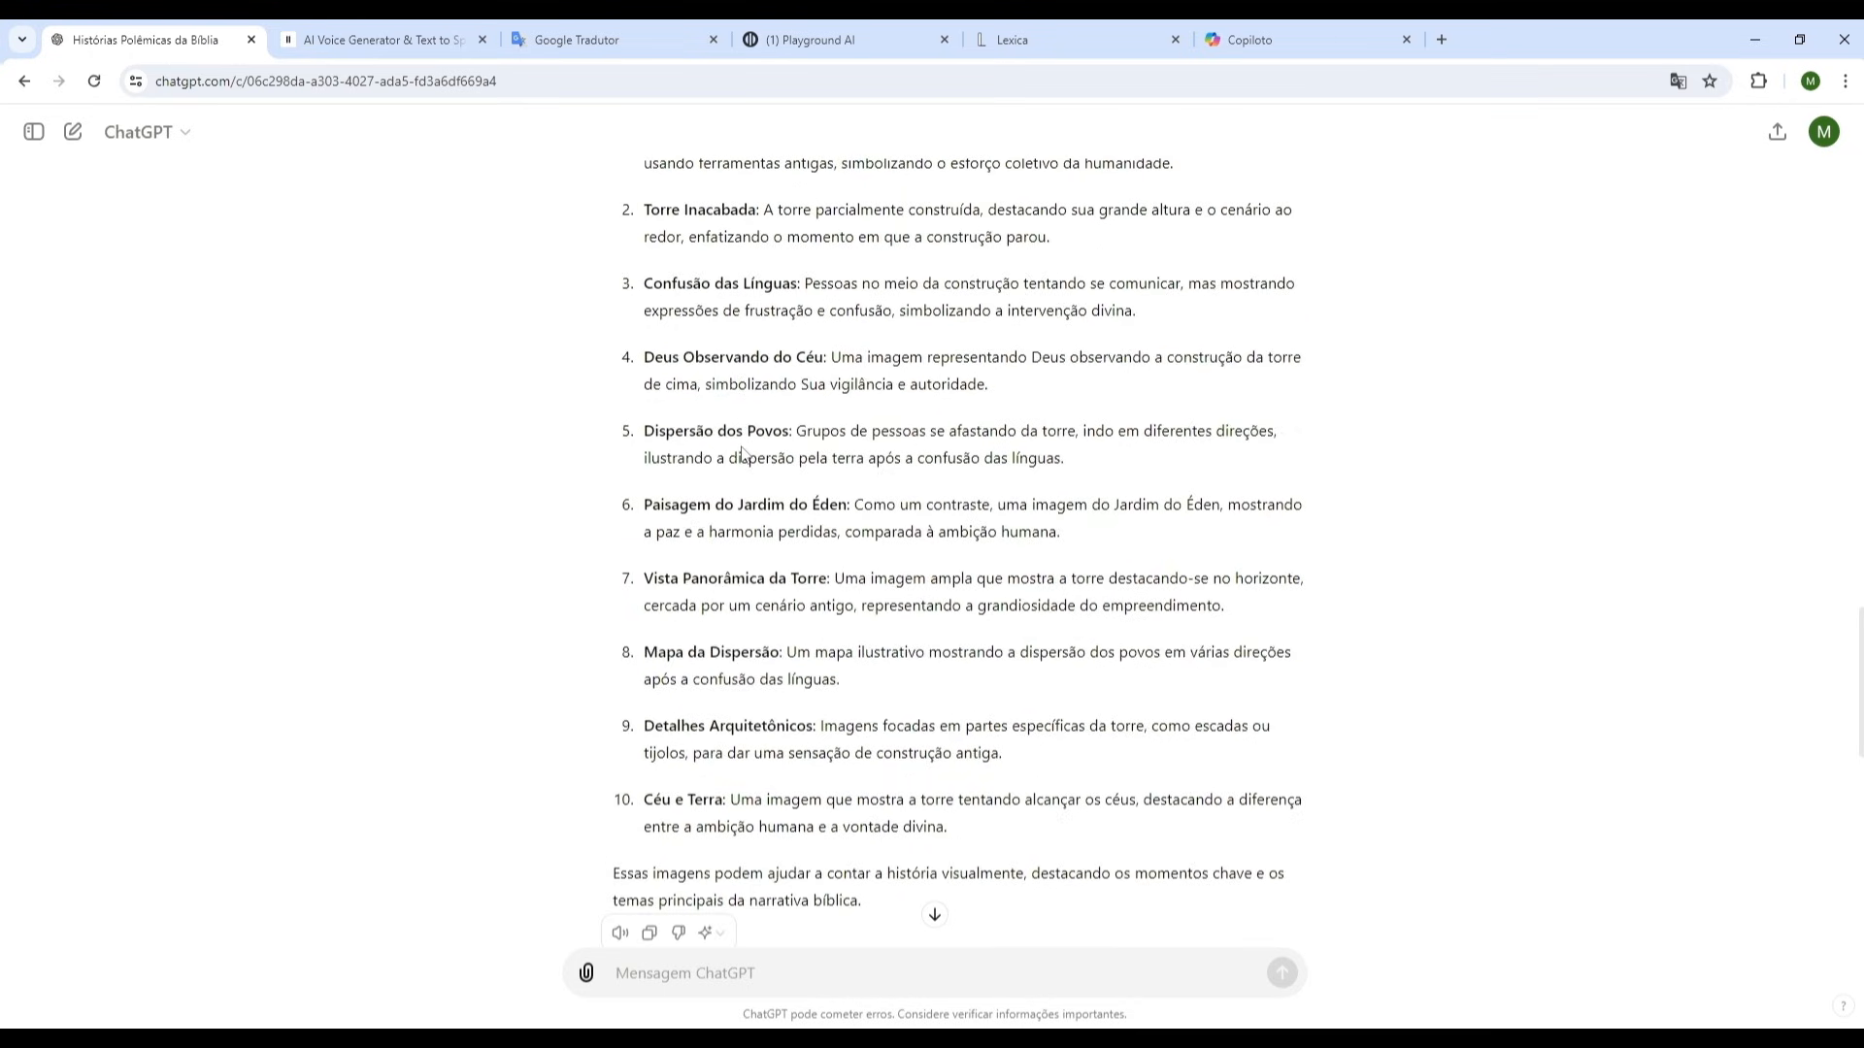
pyautogui.scroll(2, 742, 449)
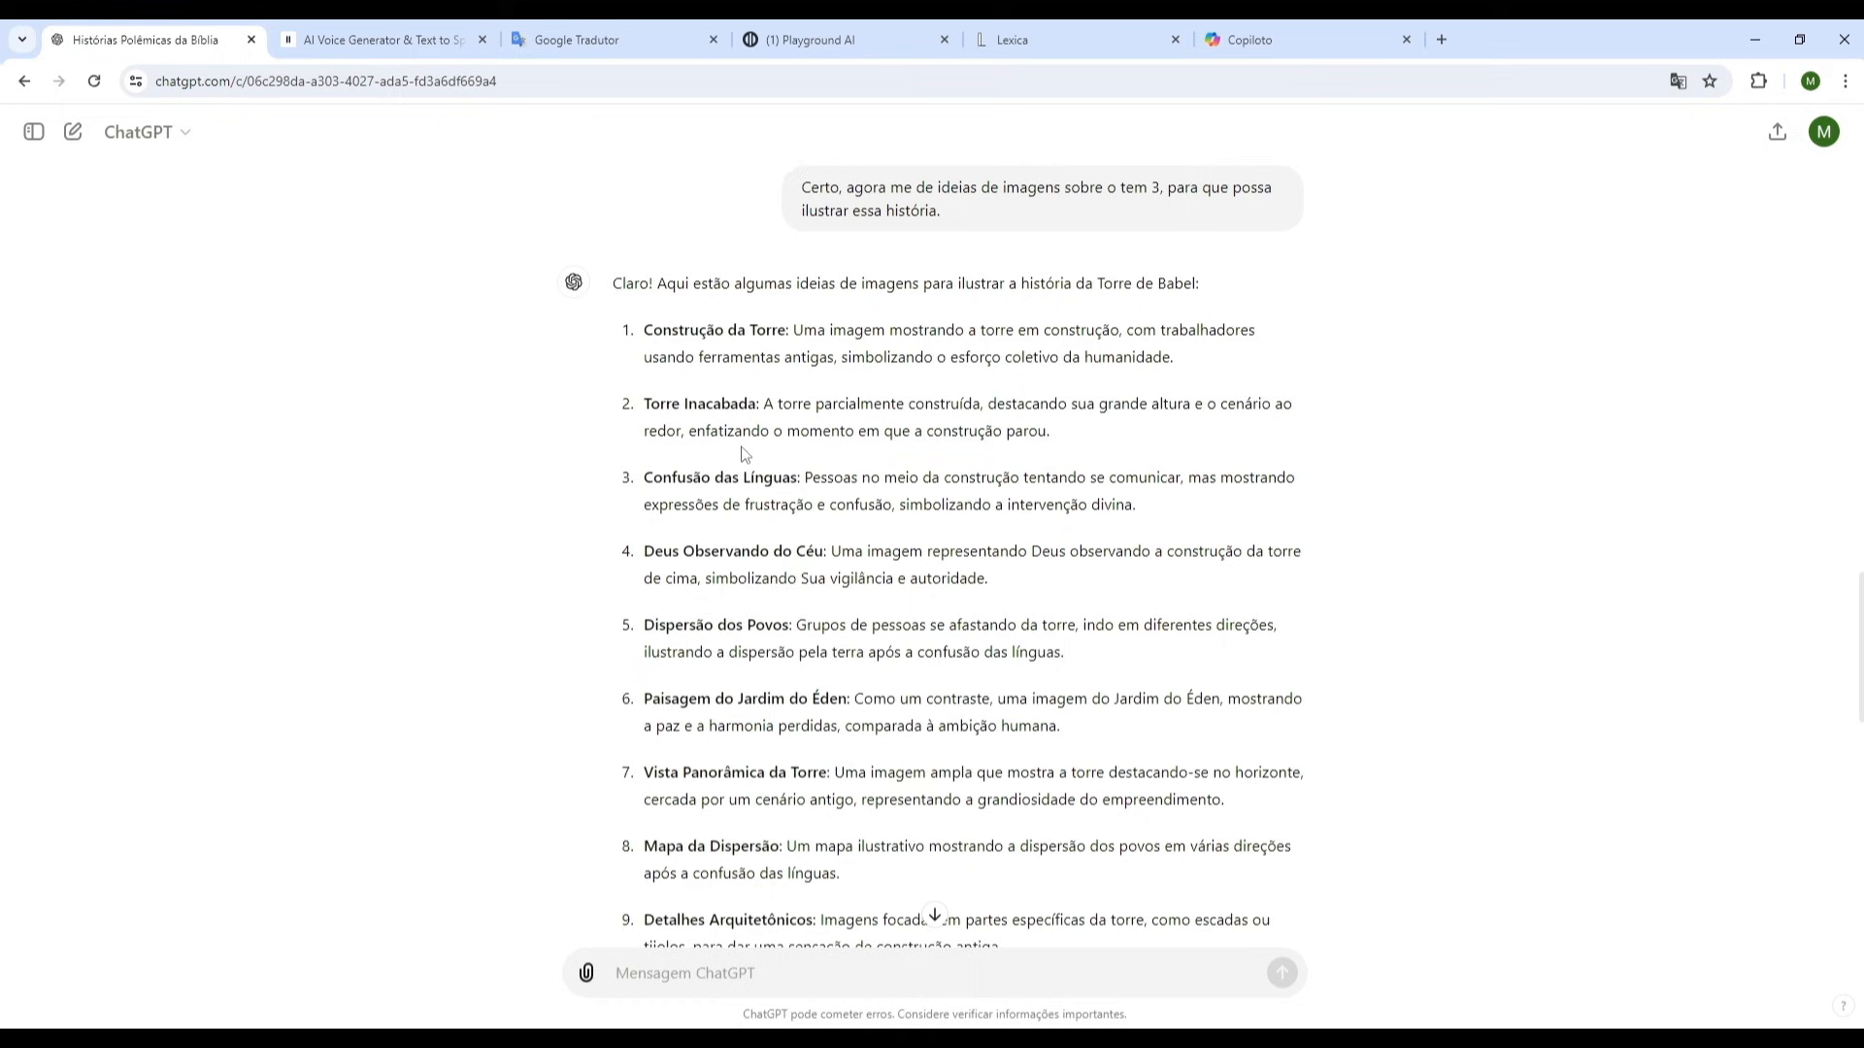
pyautogui.scroll(4, 743, 454)
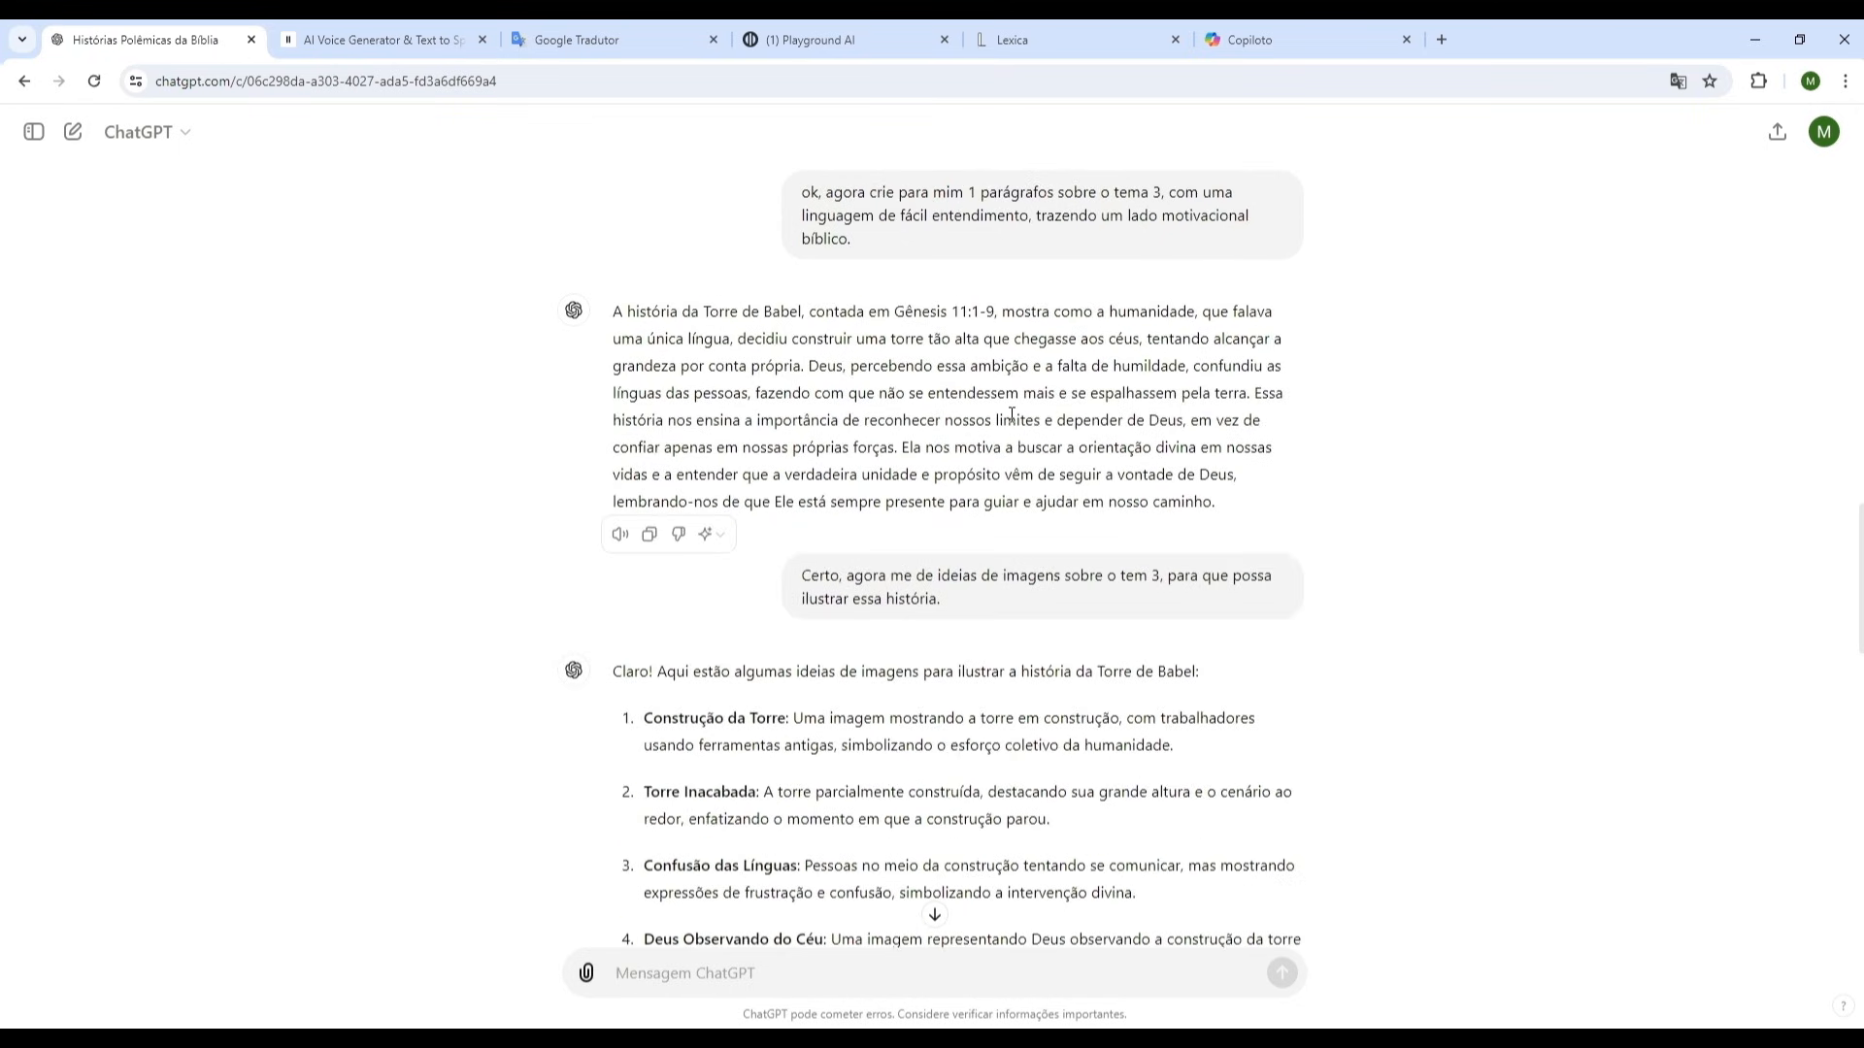
pyautogui.scroll(-3, 743, 475)
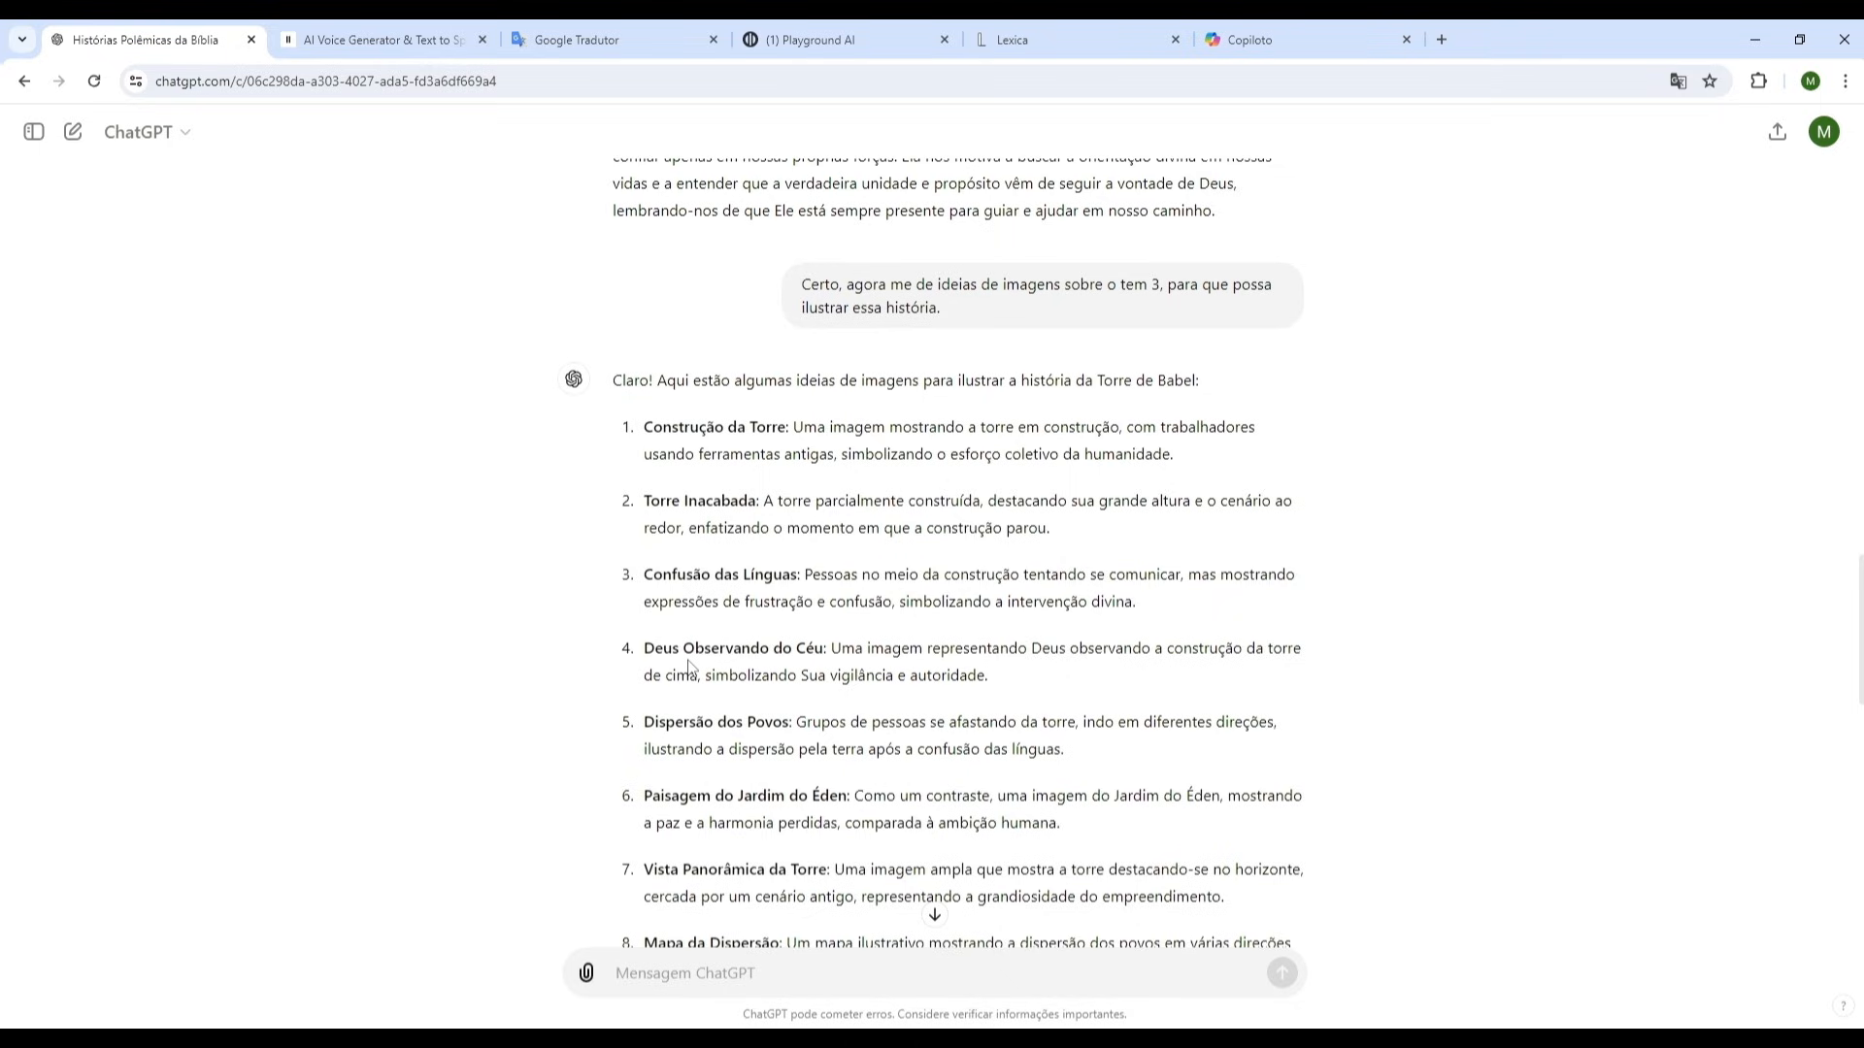
pyautogui.scroll(-1, 1354, 669)
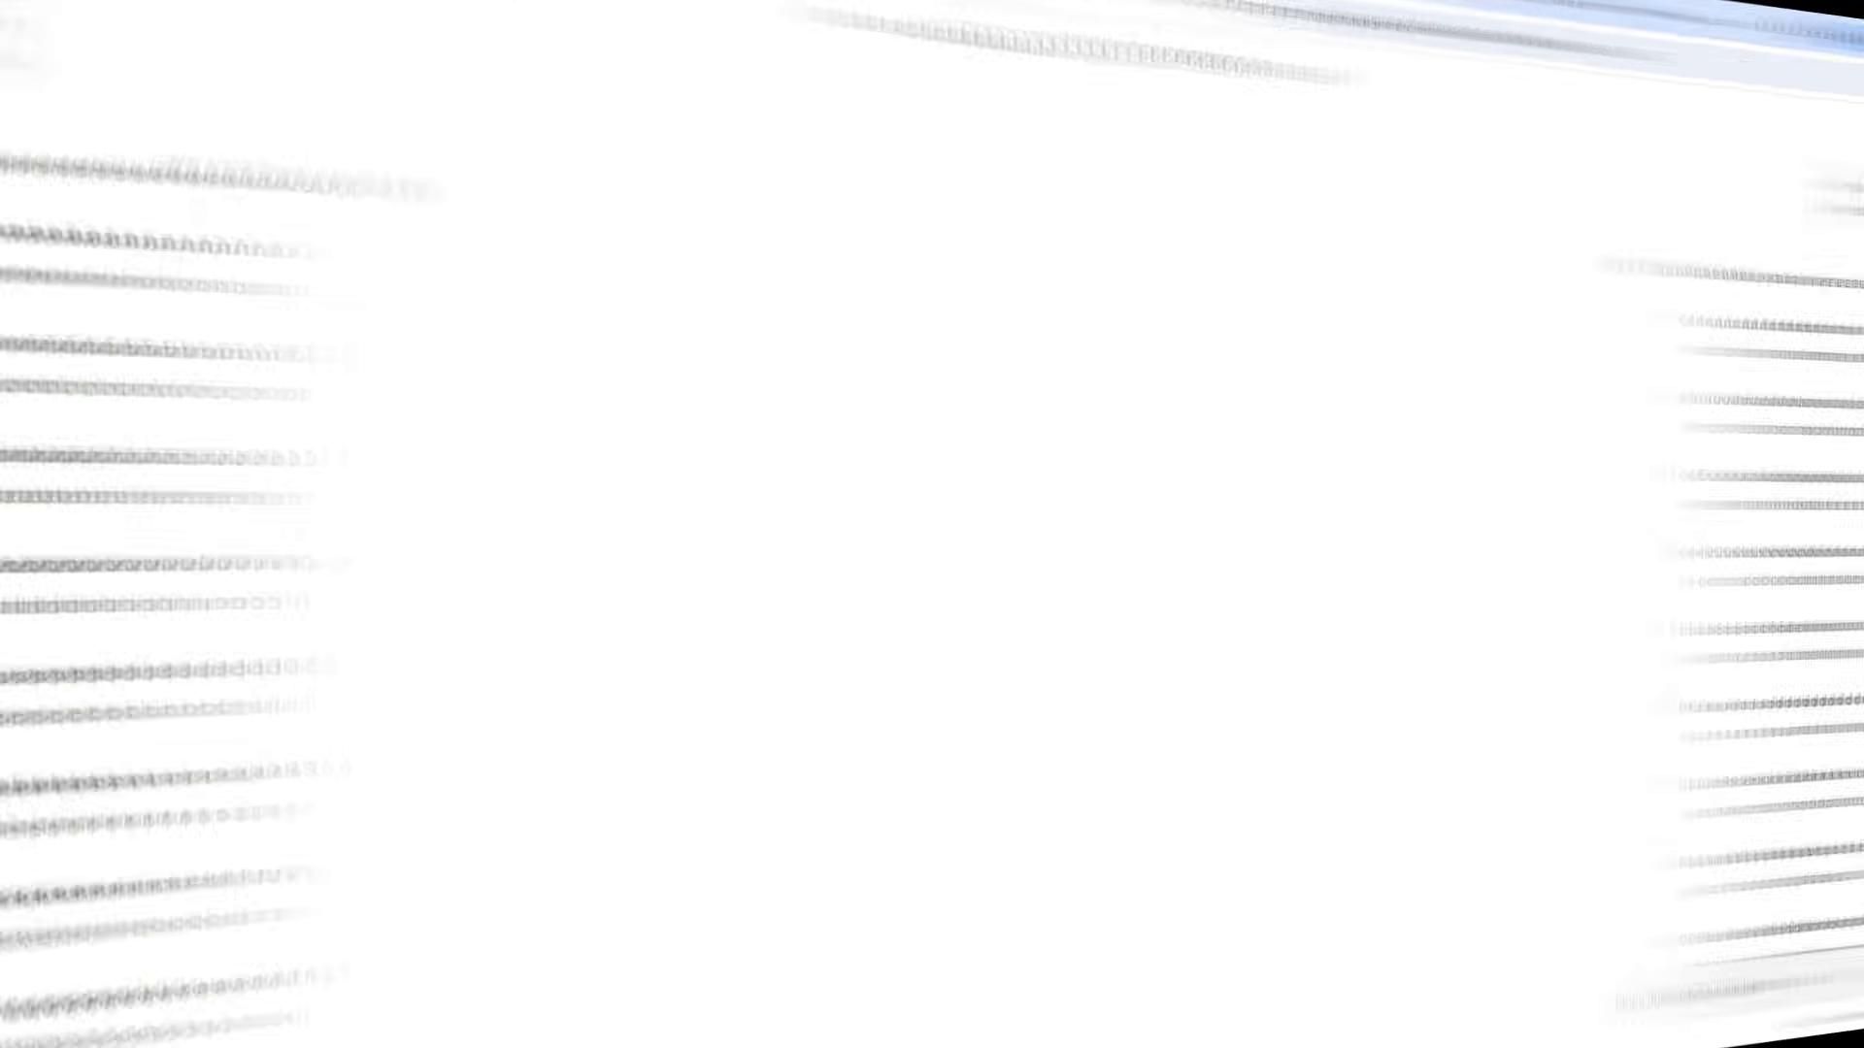
# Look over the image sites Lexica, Copilot and Playground AI.
pyautogui.click(1010, 39)
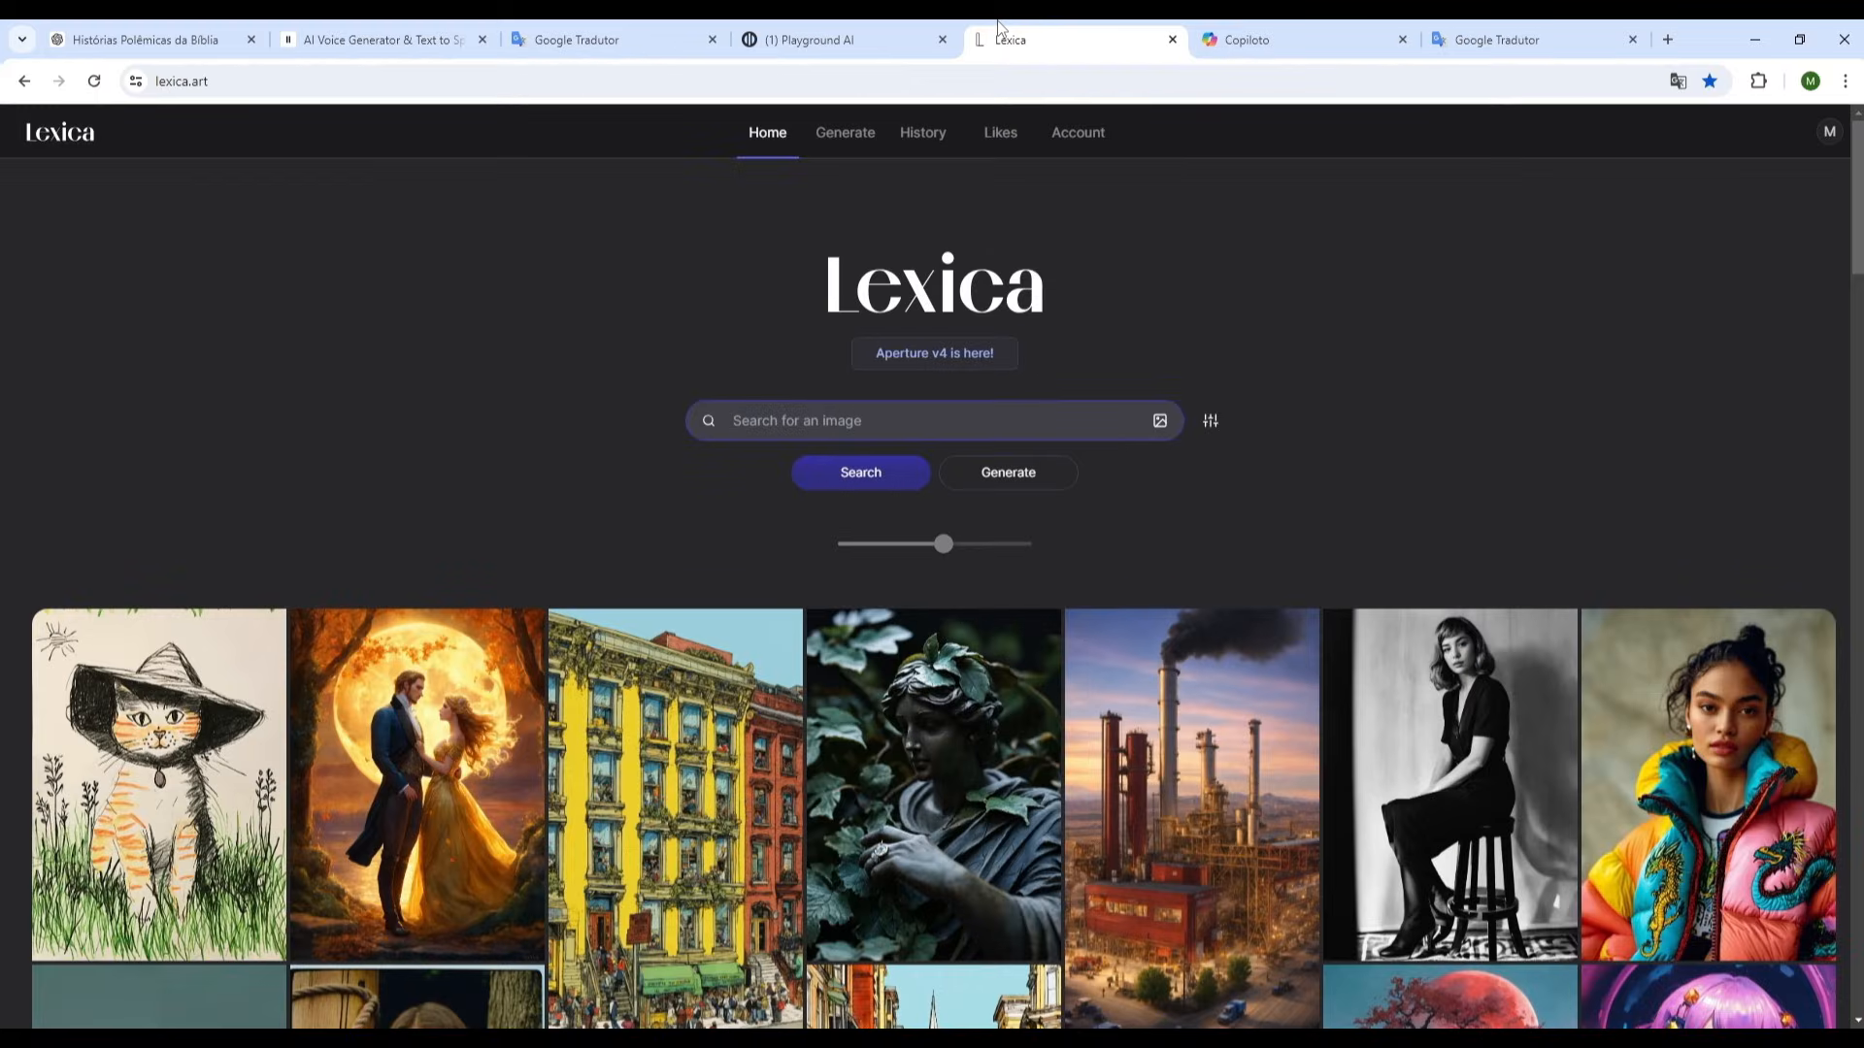
pyautogui.click(1252, 29)
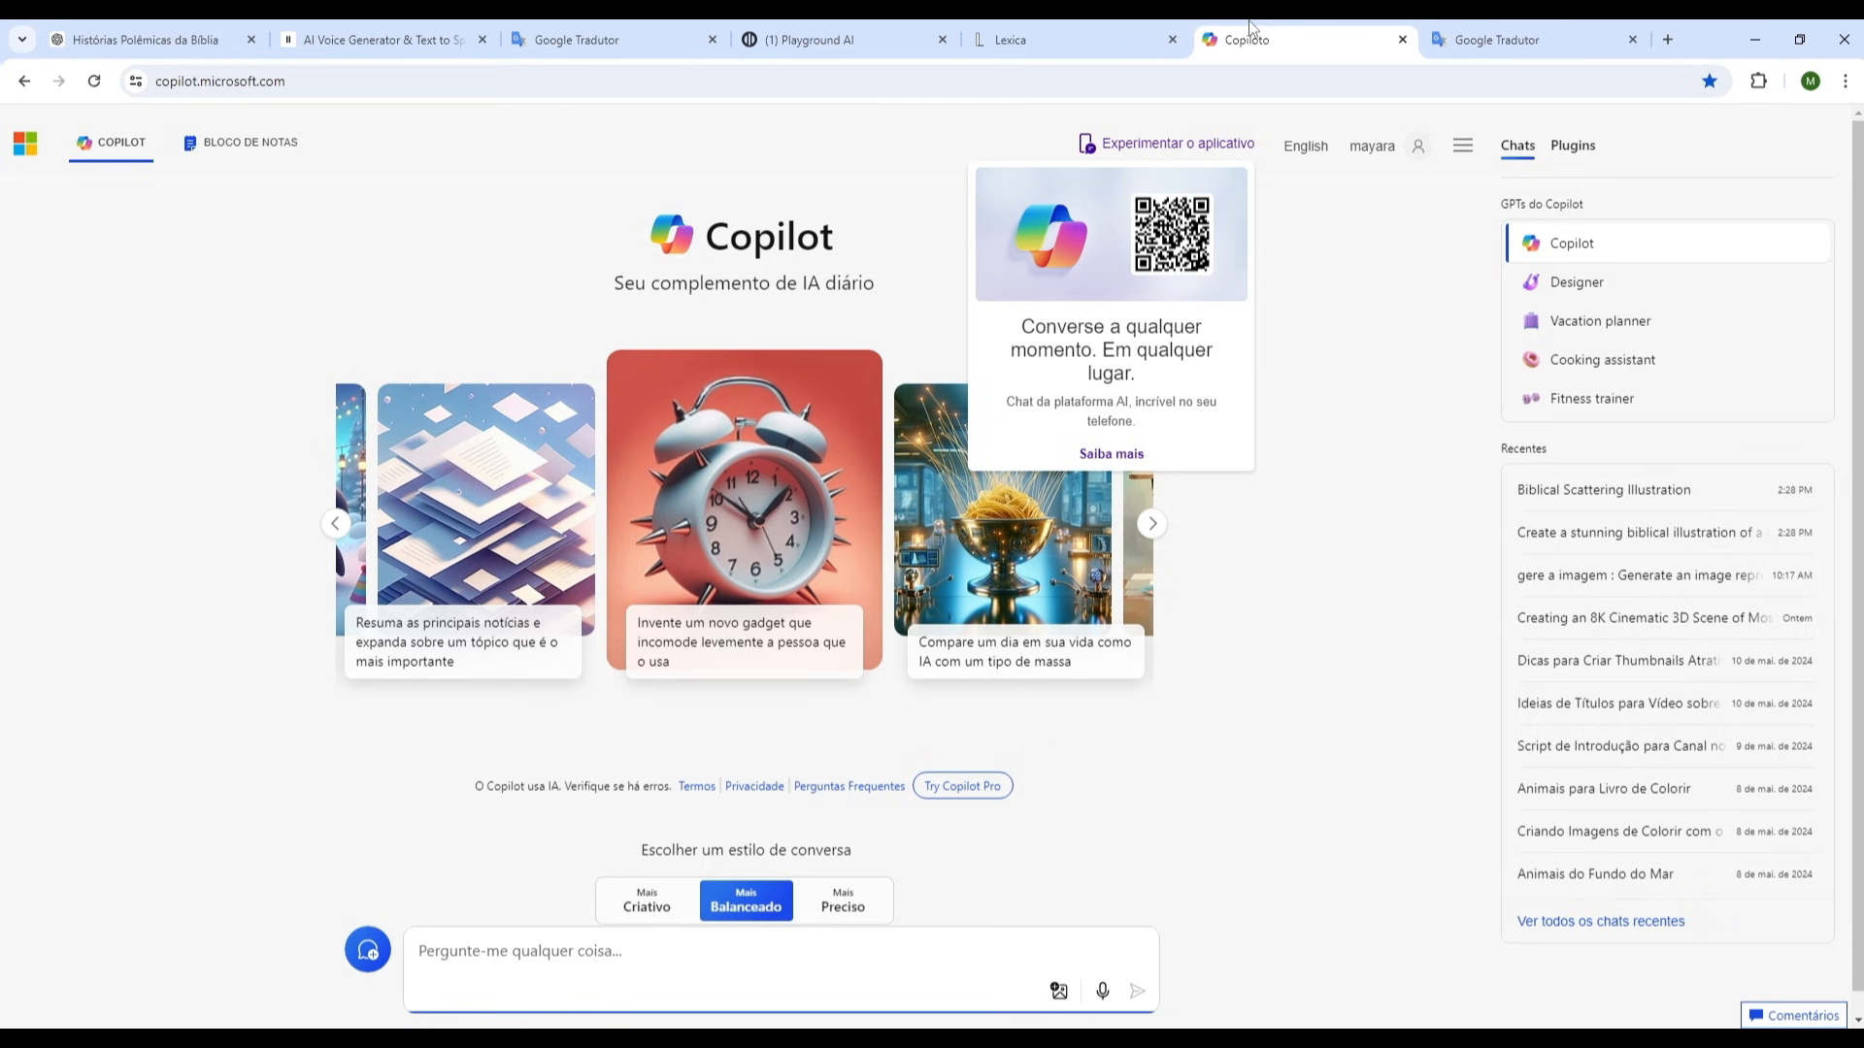
pyautogui.click(783, 29)
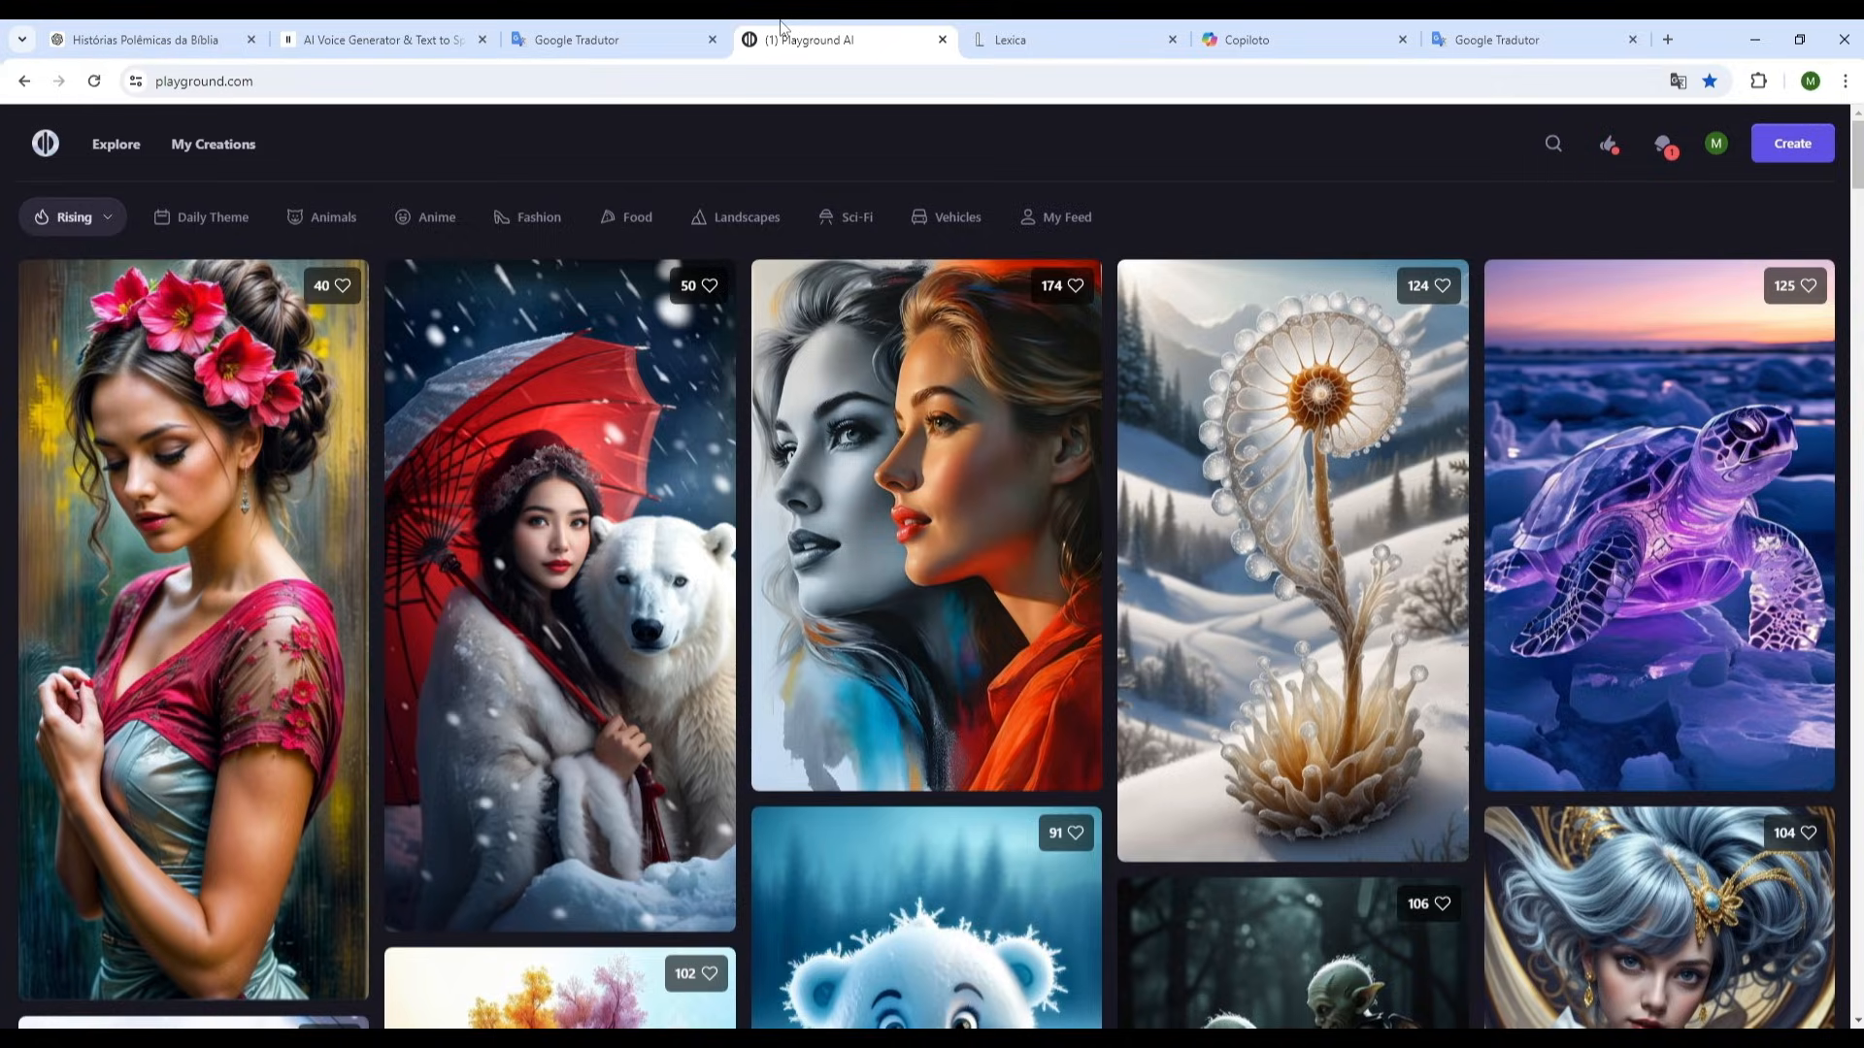
# Switch to Google Tradutor, translate "Torre de Babel" from Portuguese to English and copy the translation.
pyautogui.click(589, 29)
pyautogui.click(525, 259)
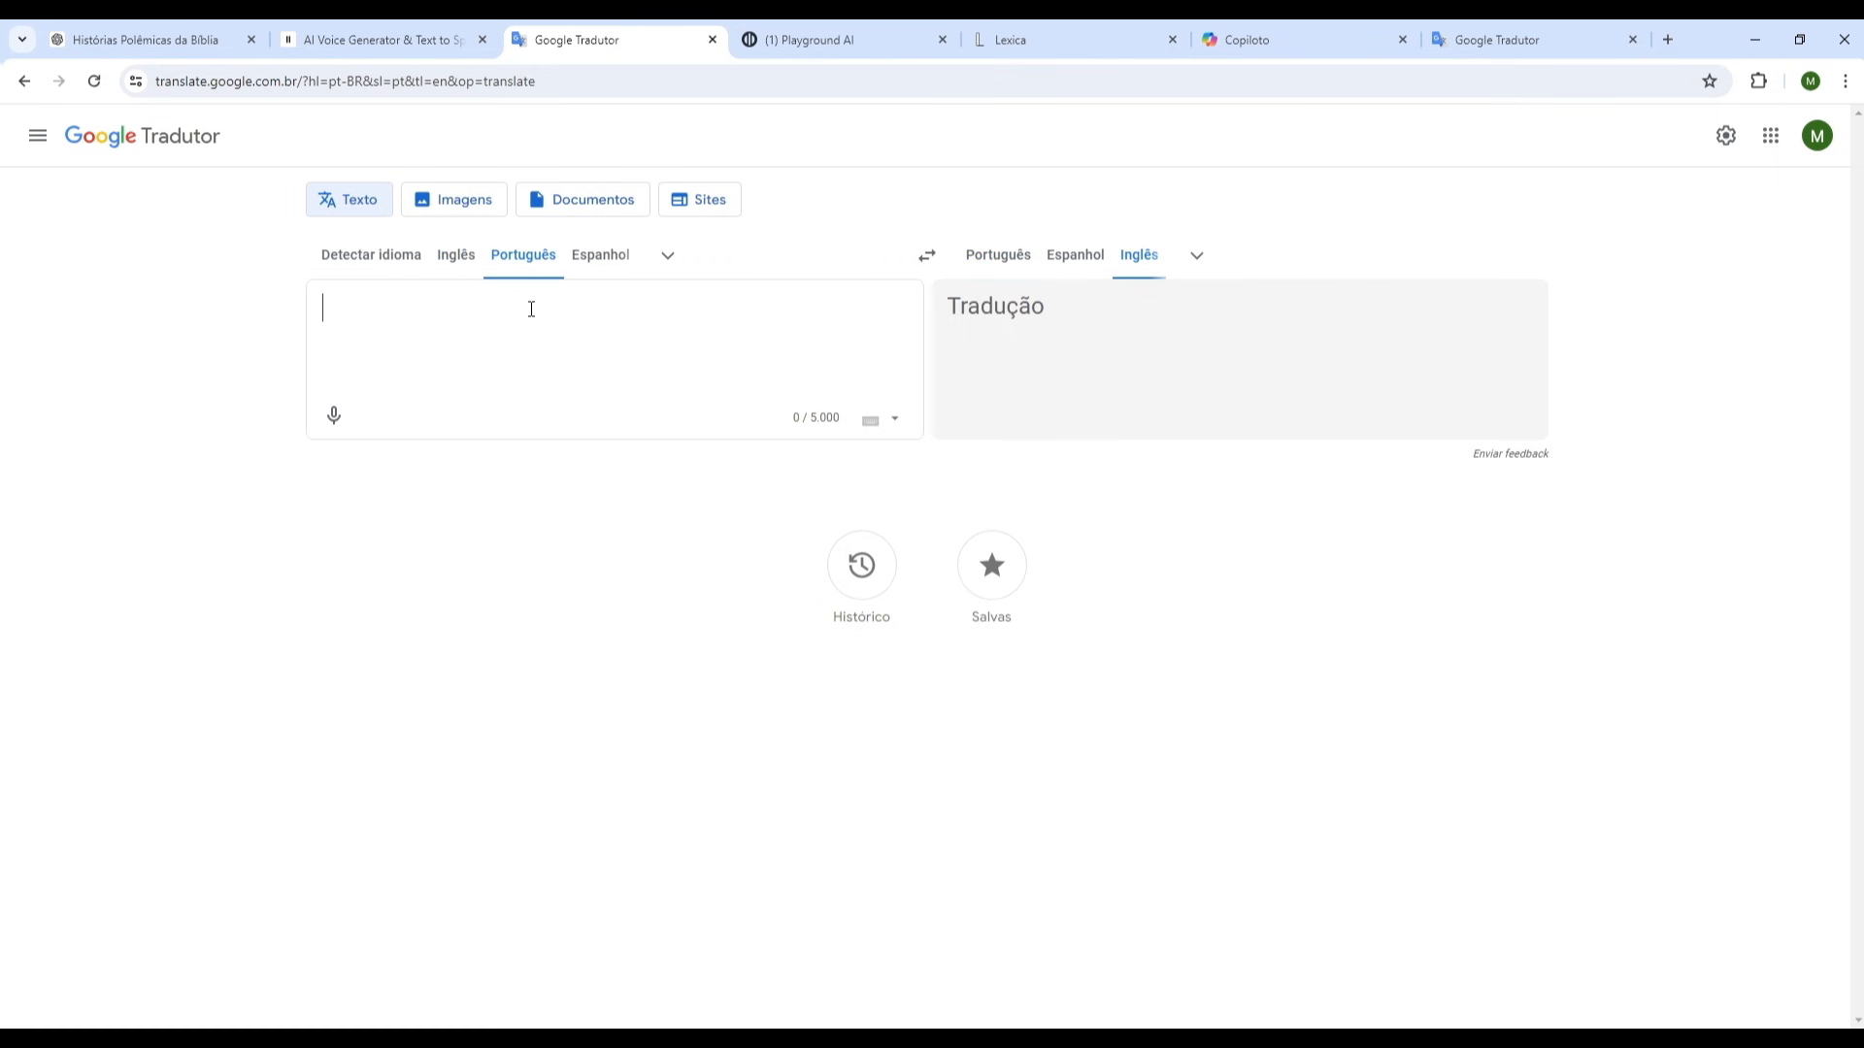
pyautogui.write('To')
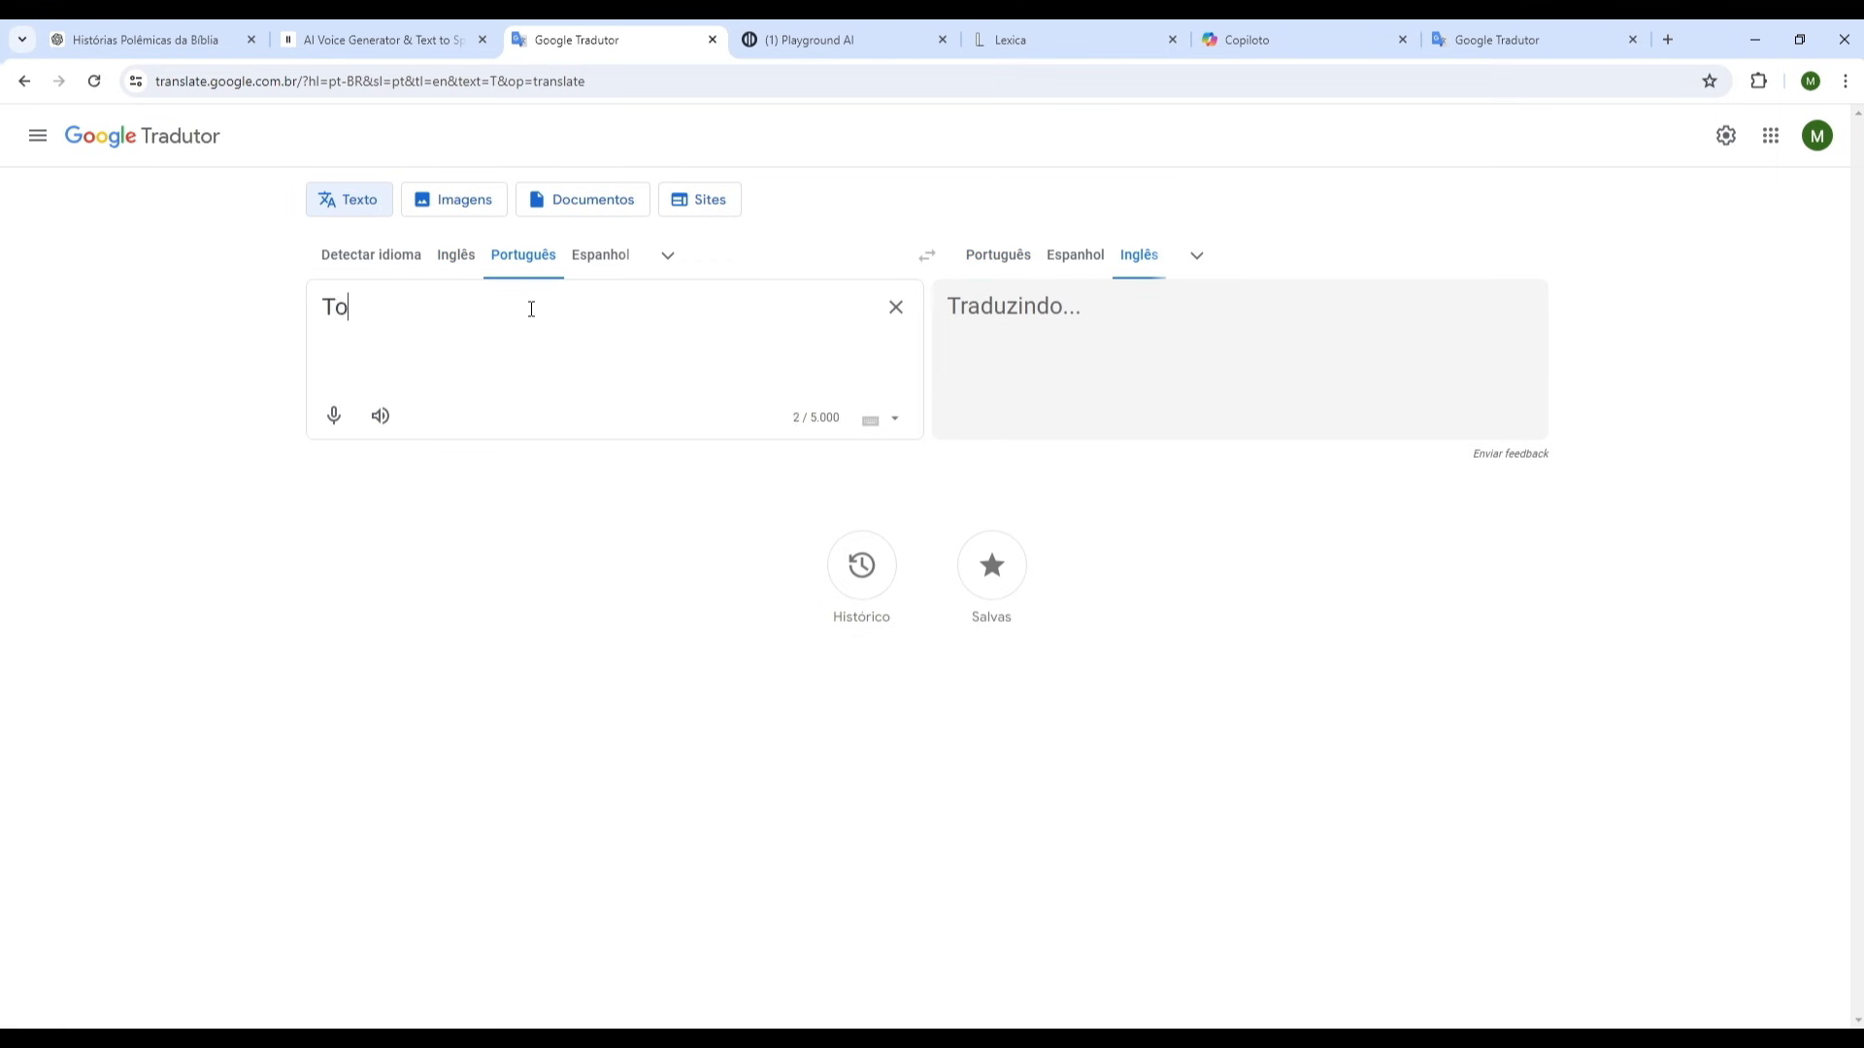
pyautogui.write('rre de Babel')
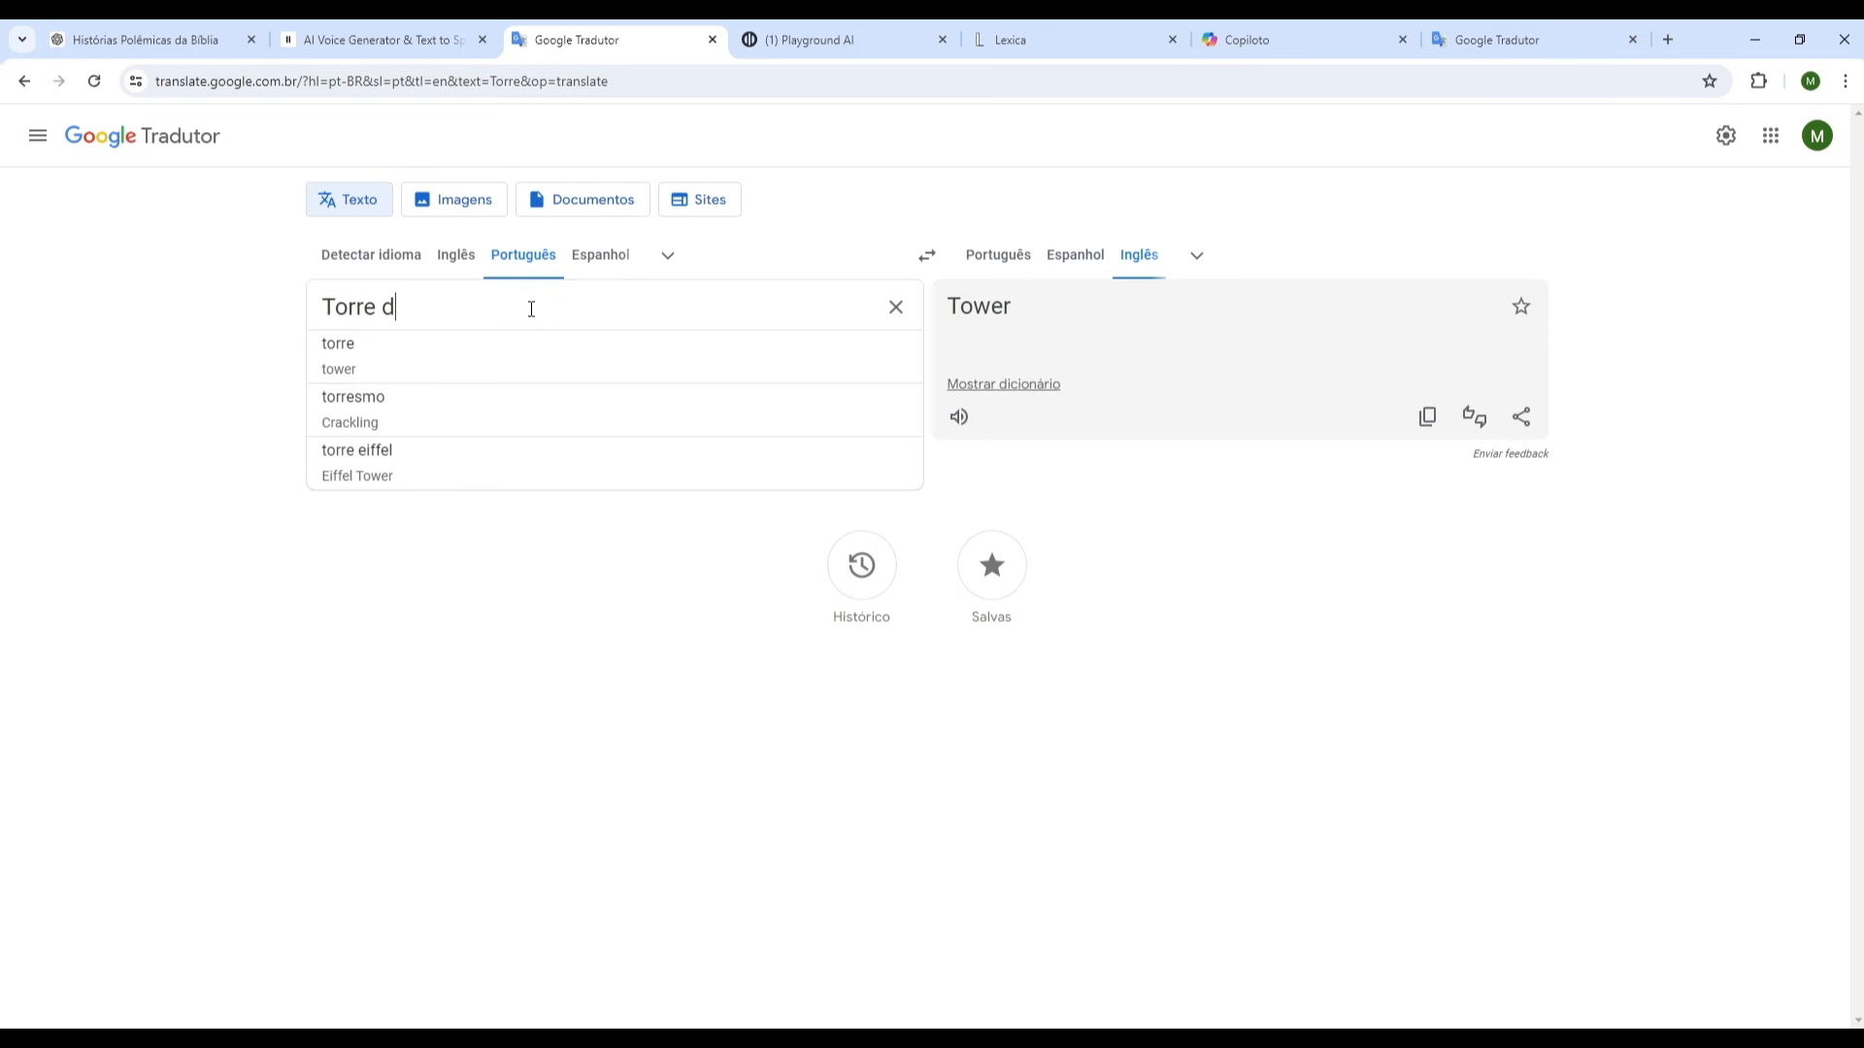
pyautogui.click(1425, 418)
# Switch to Playground AI and search its images for the copied phrase "Babel tower".
pyautogui.click(823, 40)
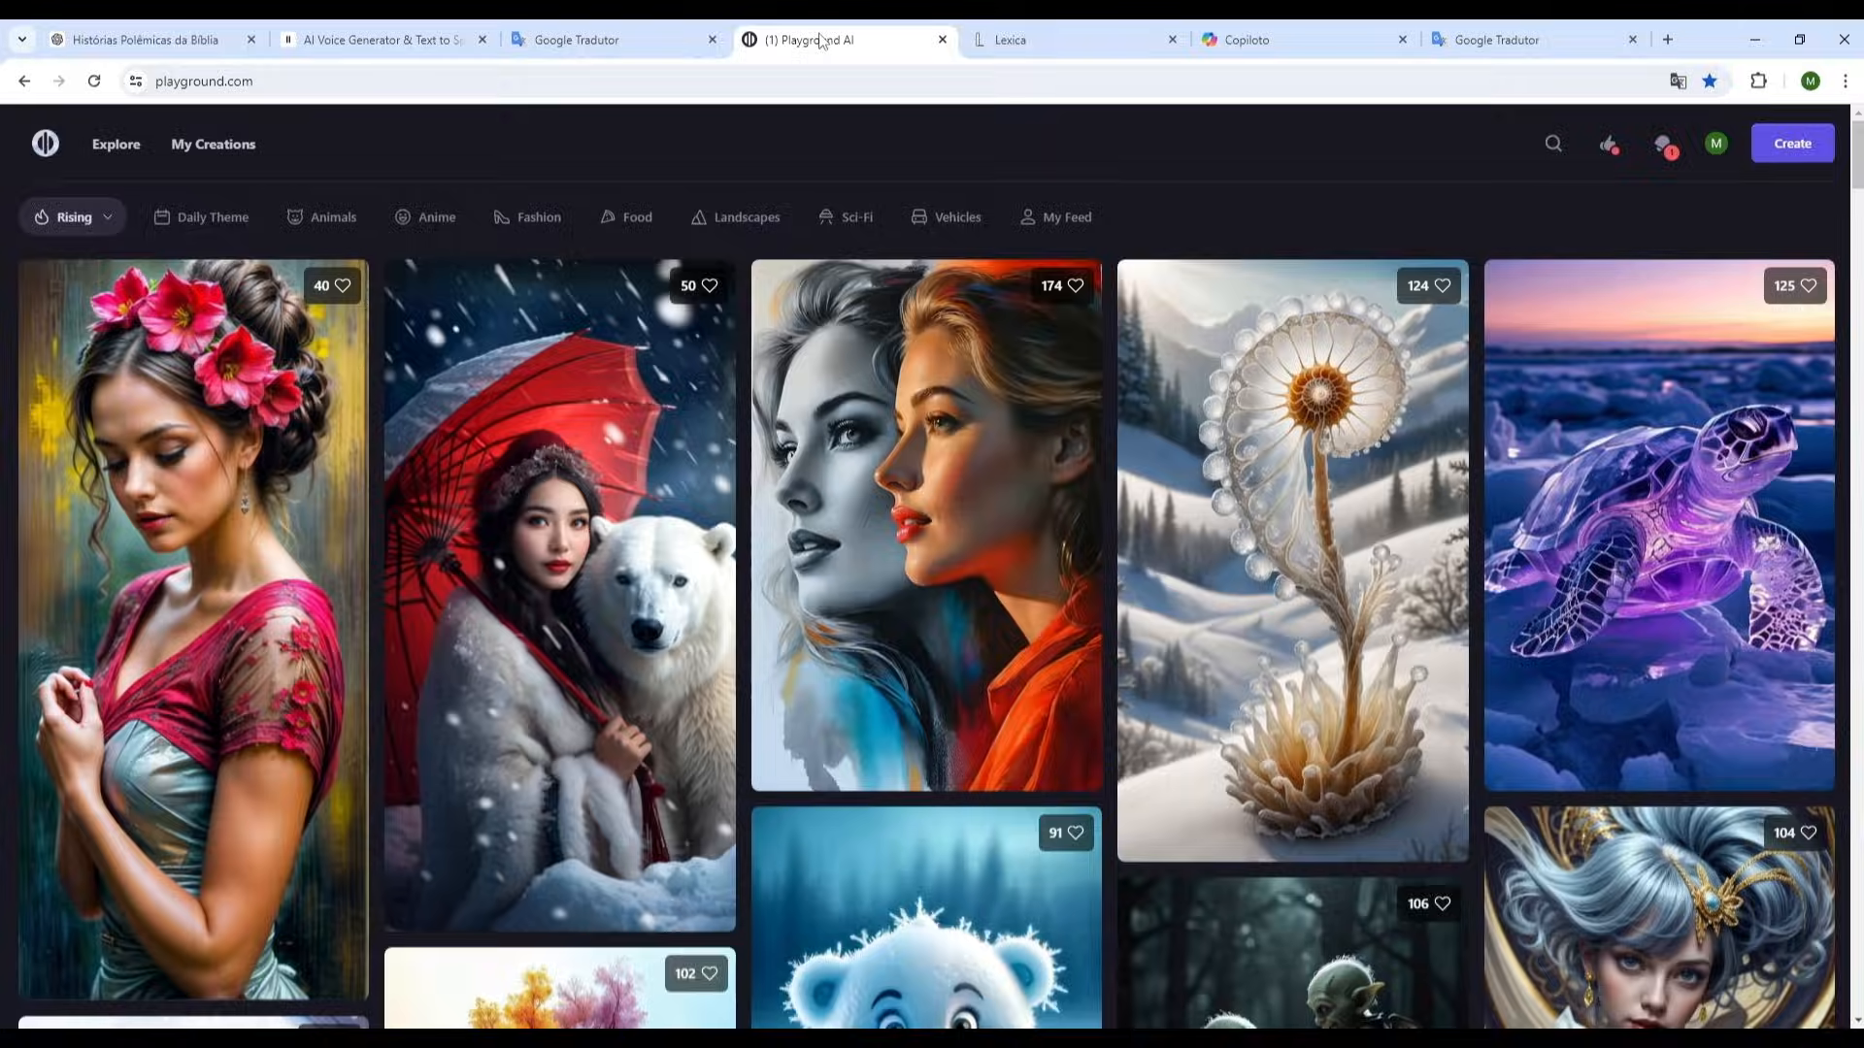
pyautogui.click(1550, 144)
pyautogui.rightClick(899, 149)
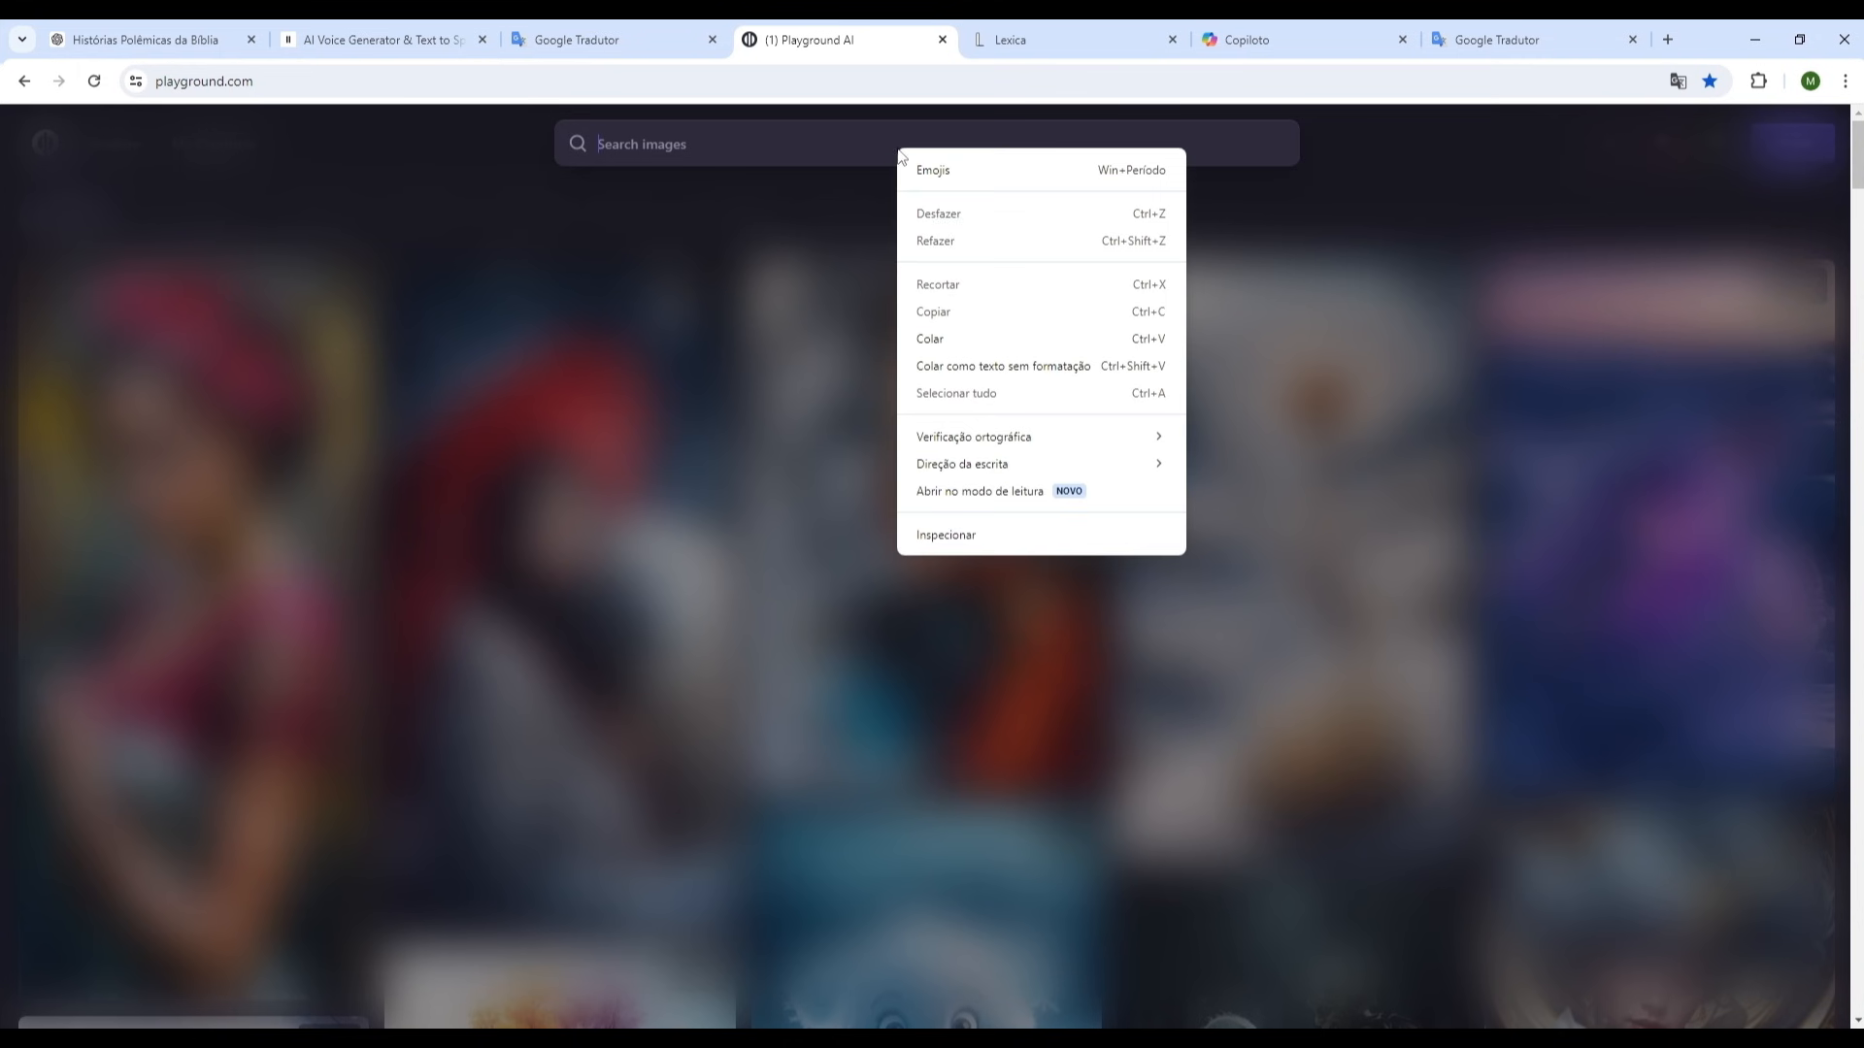
pyautogui.click(944, 344)
pyautogui.click(947, 347)
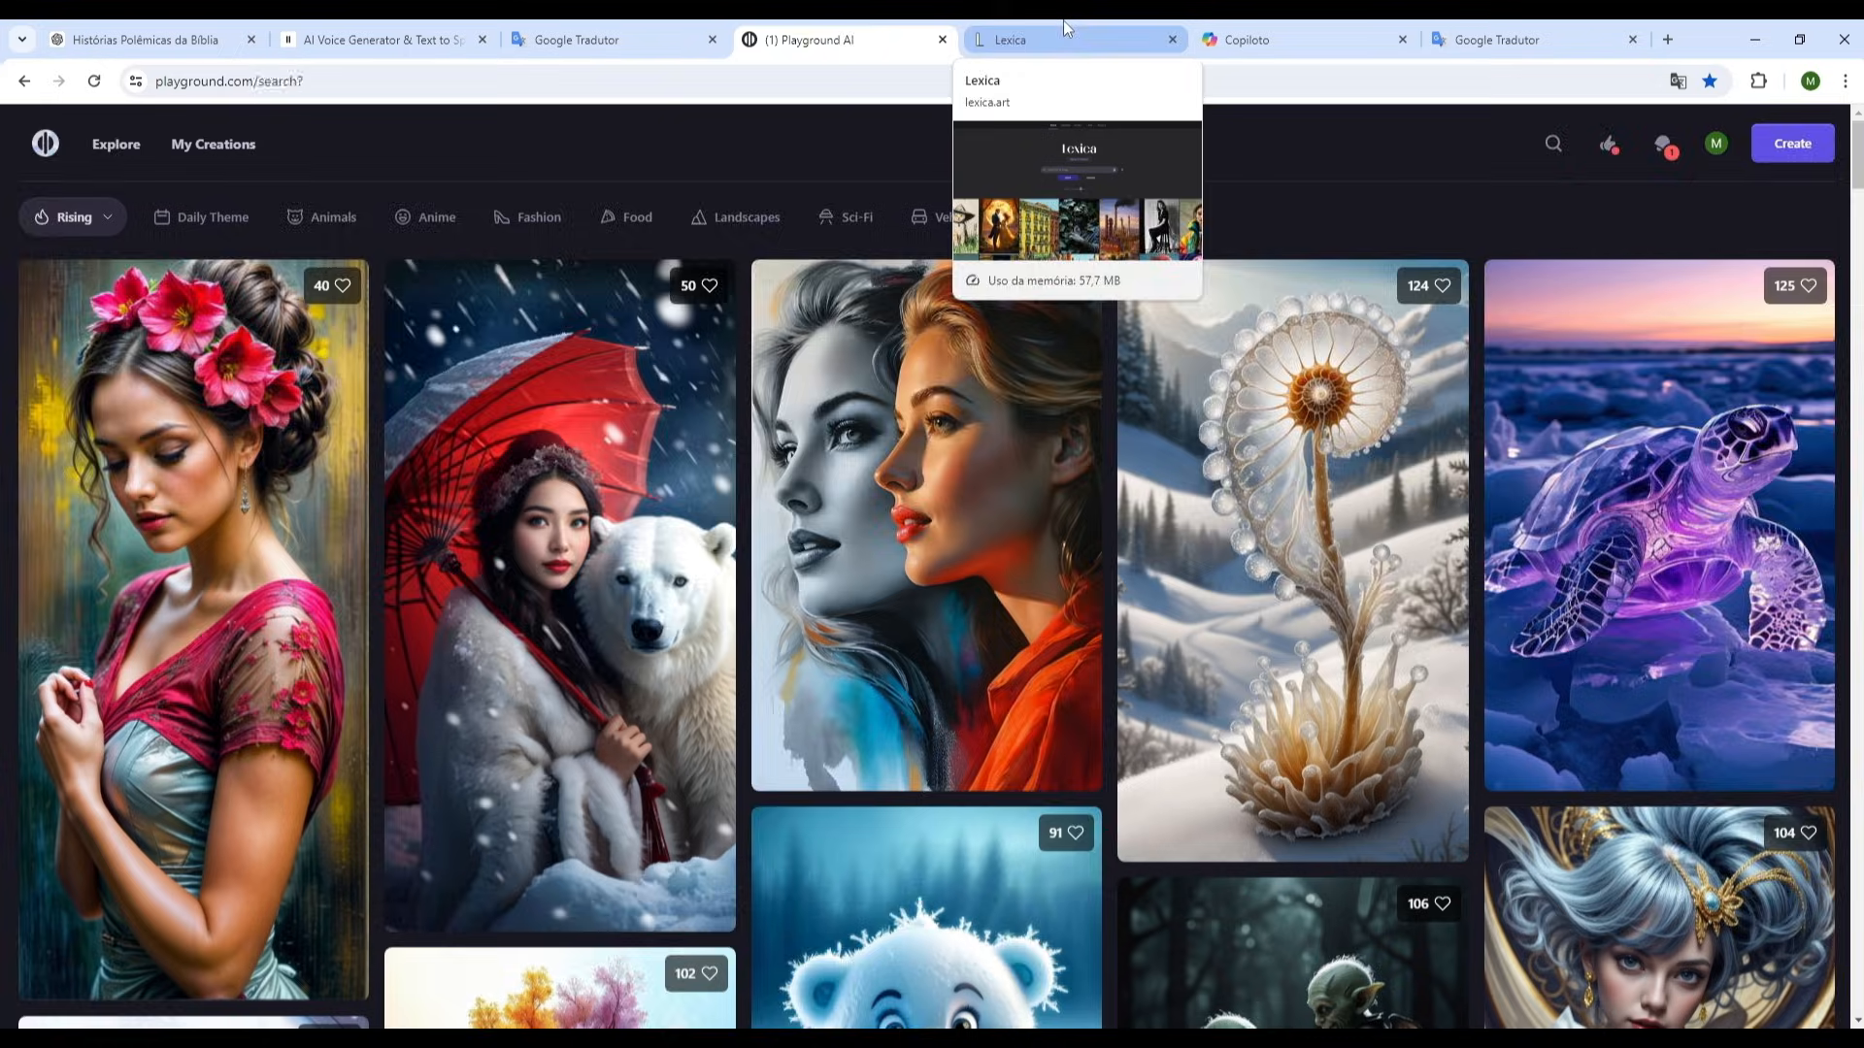
# Switch to Lexica and search for images with the copied phrase "Babel tower".
pyautogui.click(1005, 39)
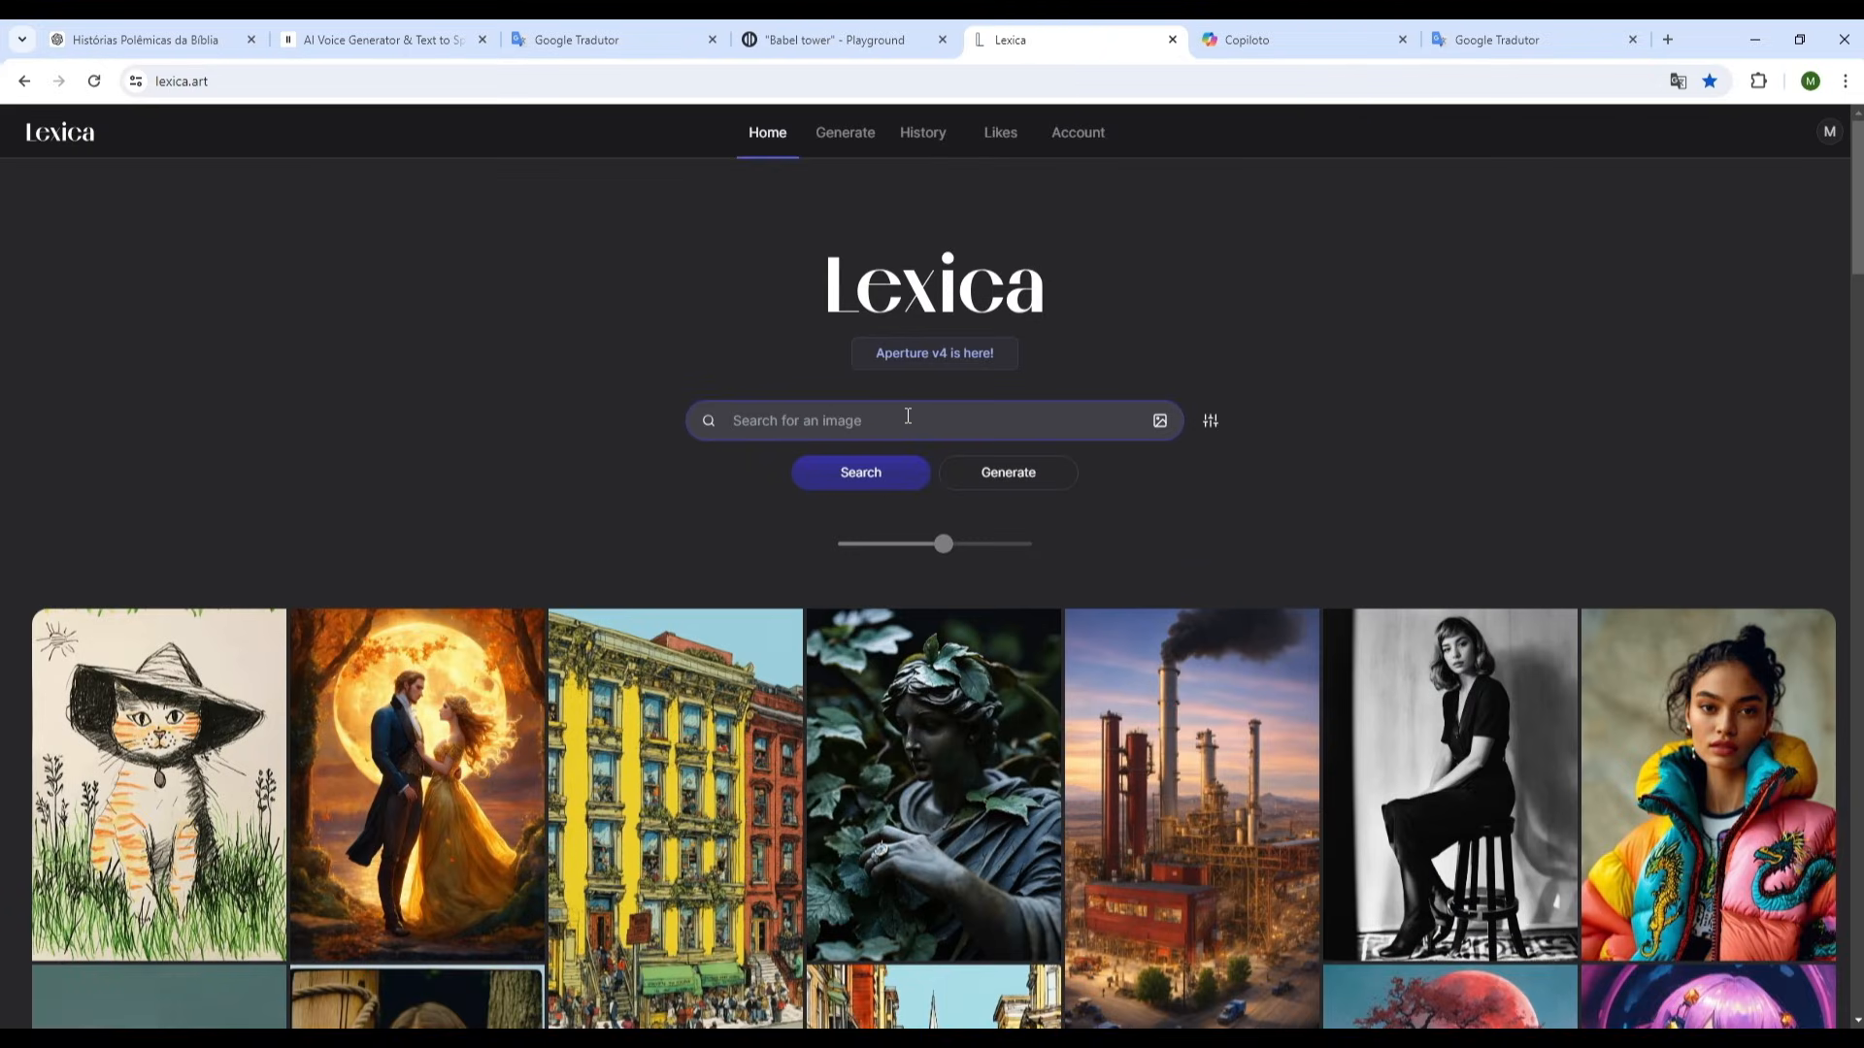
pyautogui.hotkey('ctrl', 'v')
pyautogui.press('Return')
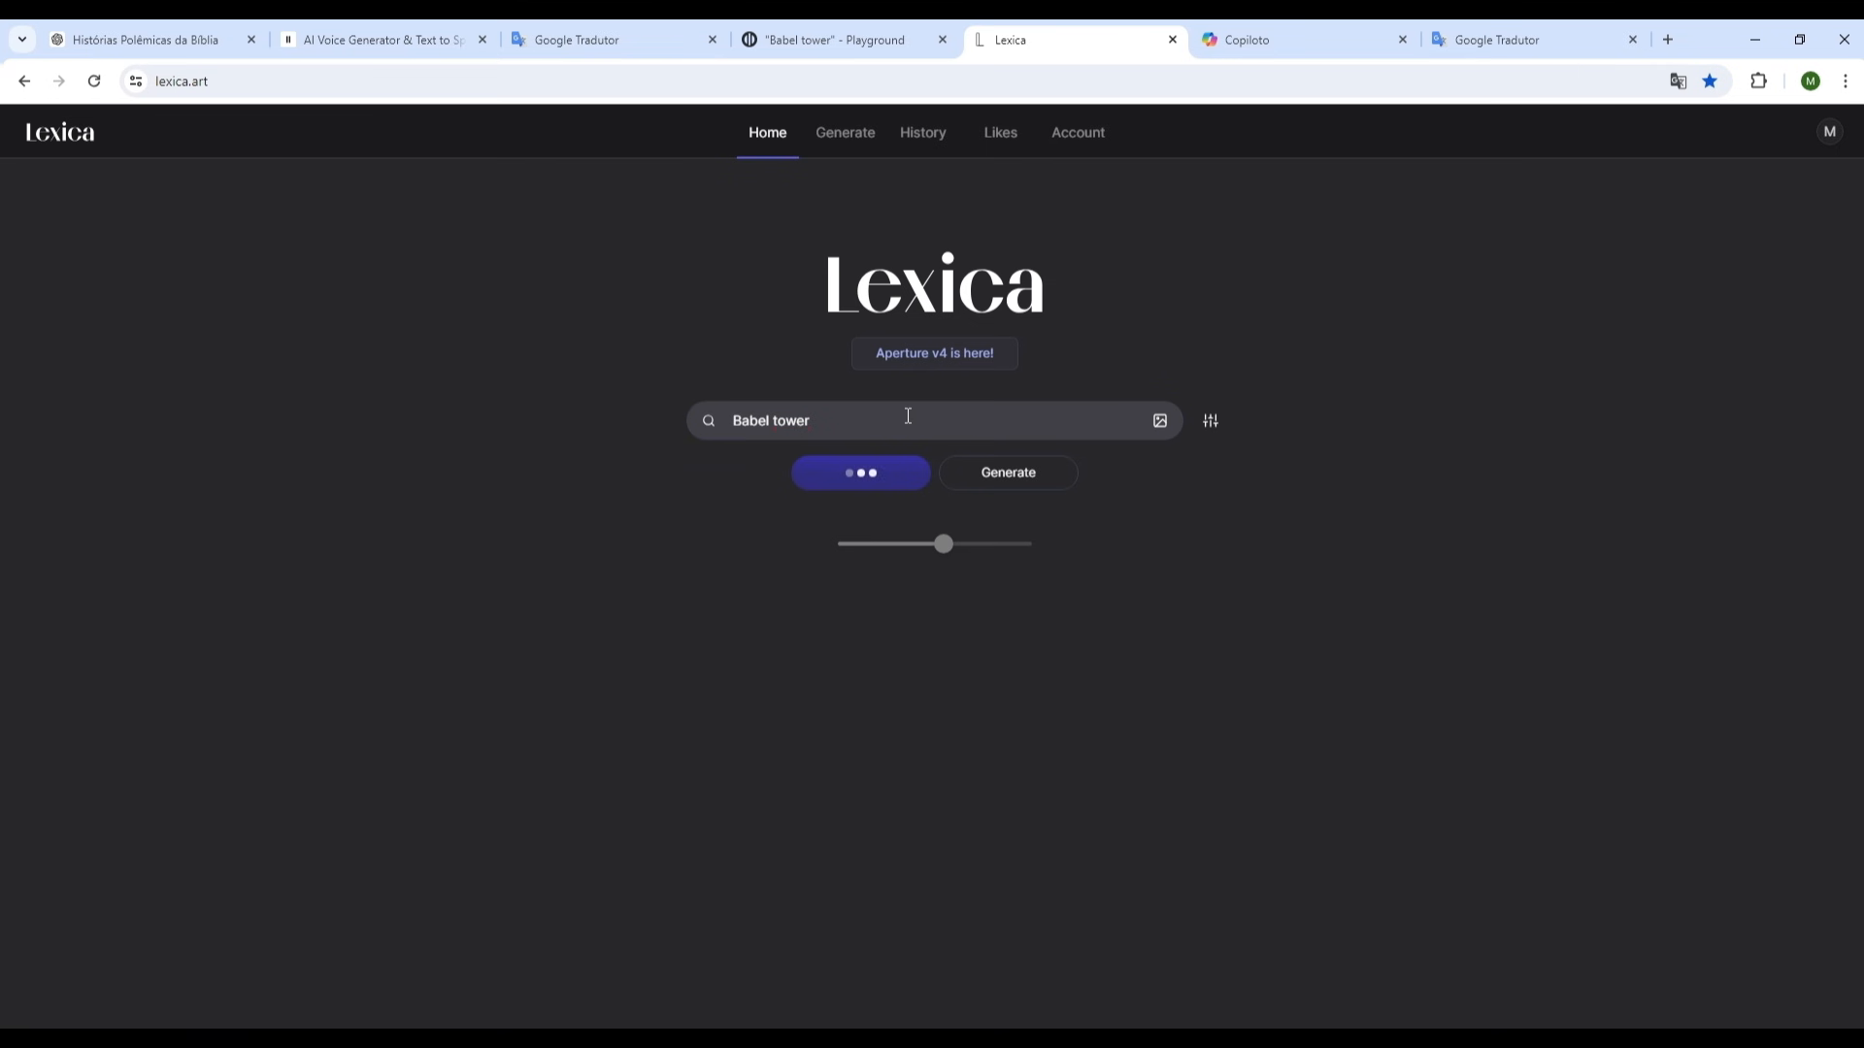
# Return to the Playground results and download the image titled "The Tower of Babel was a bold quest to reach the heavens.".
pyautogui.click(830, 39)
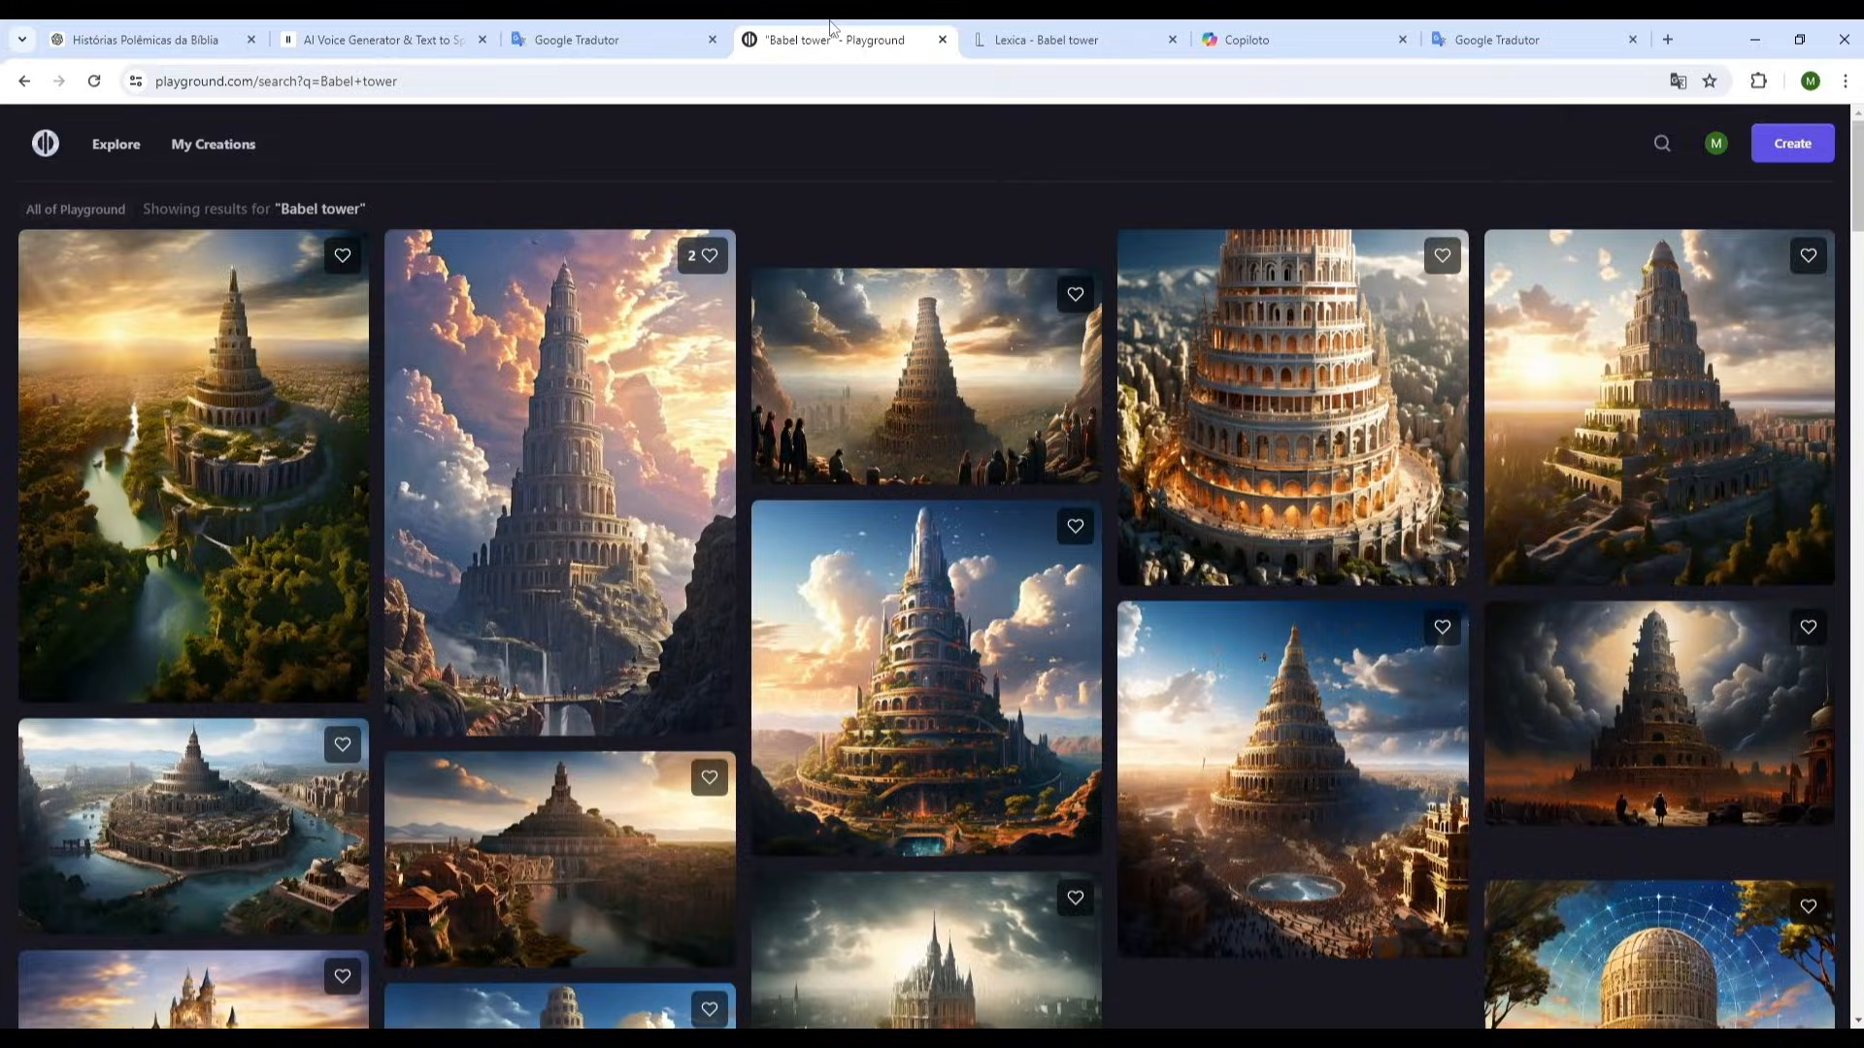
pyautogui.scroll(-2, 1200, 446)
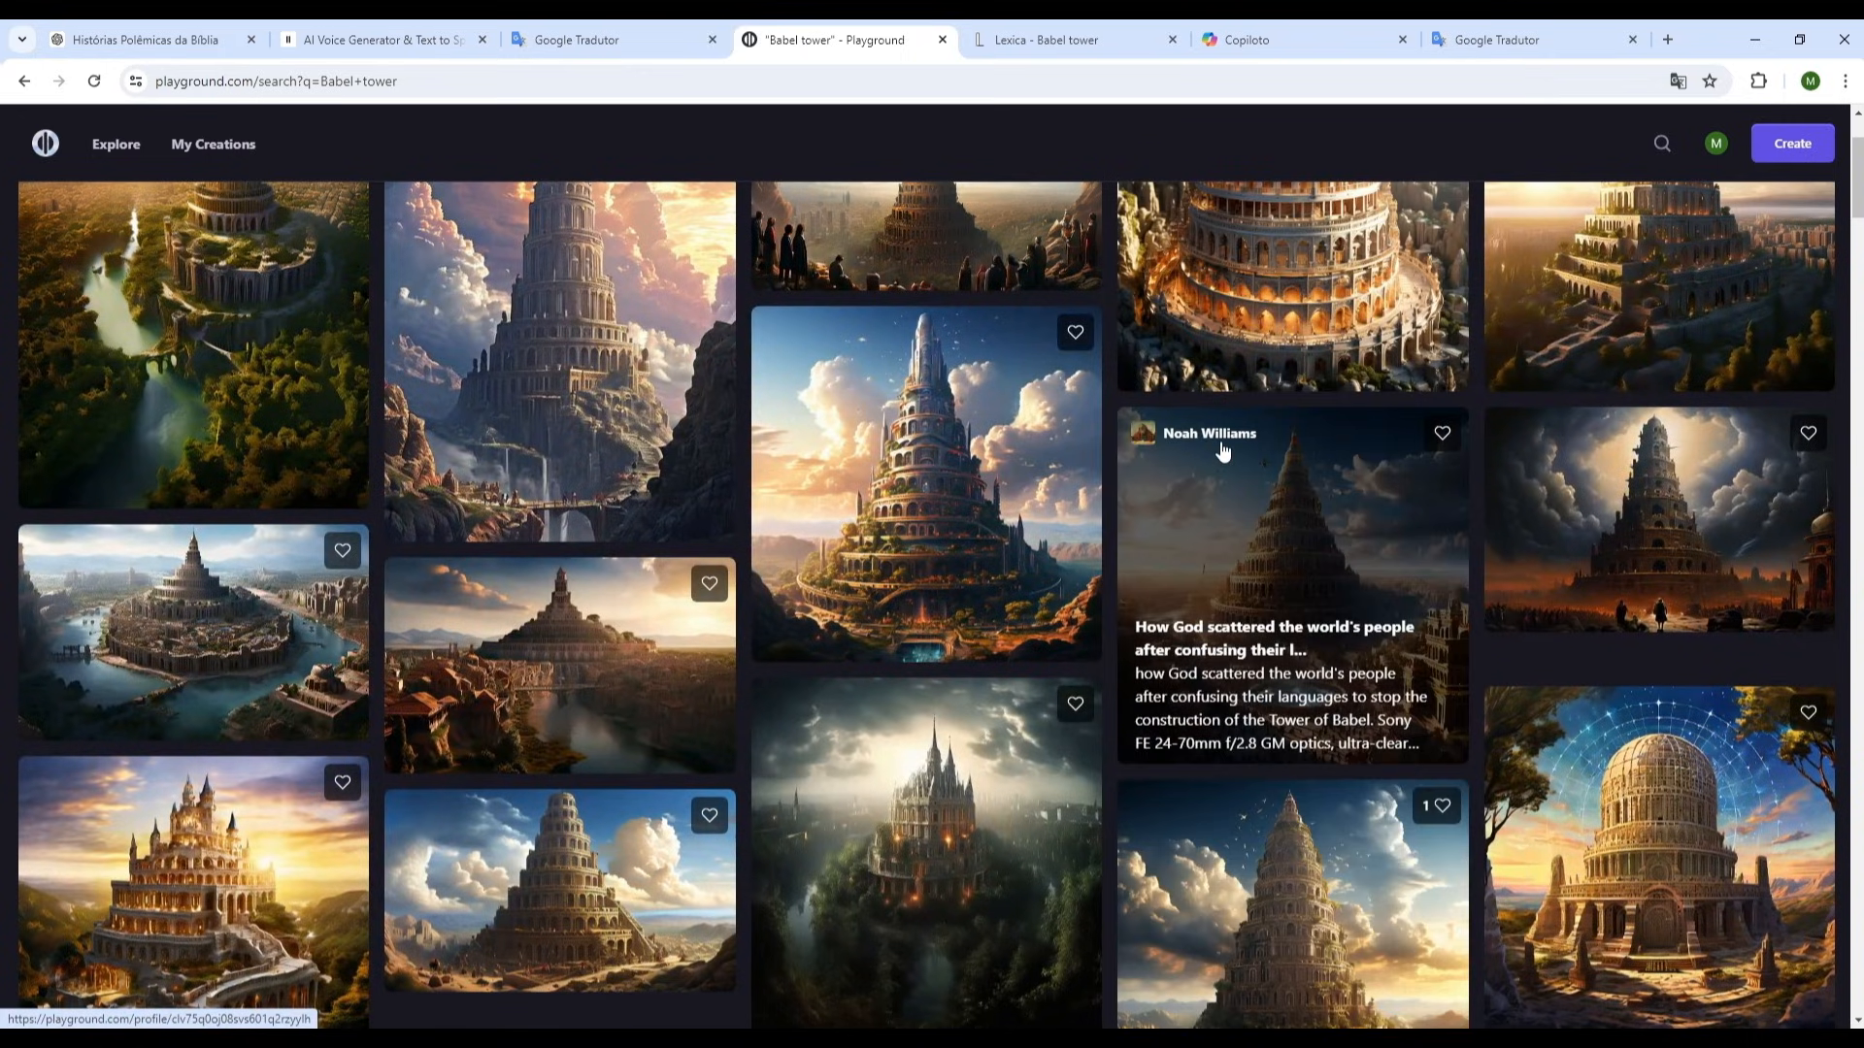
pyautogui.scroll(-2, 1219, 451)
pyautogui.scroll(-3, 1224, 451)
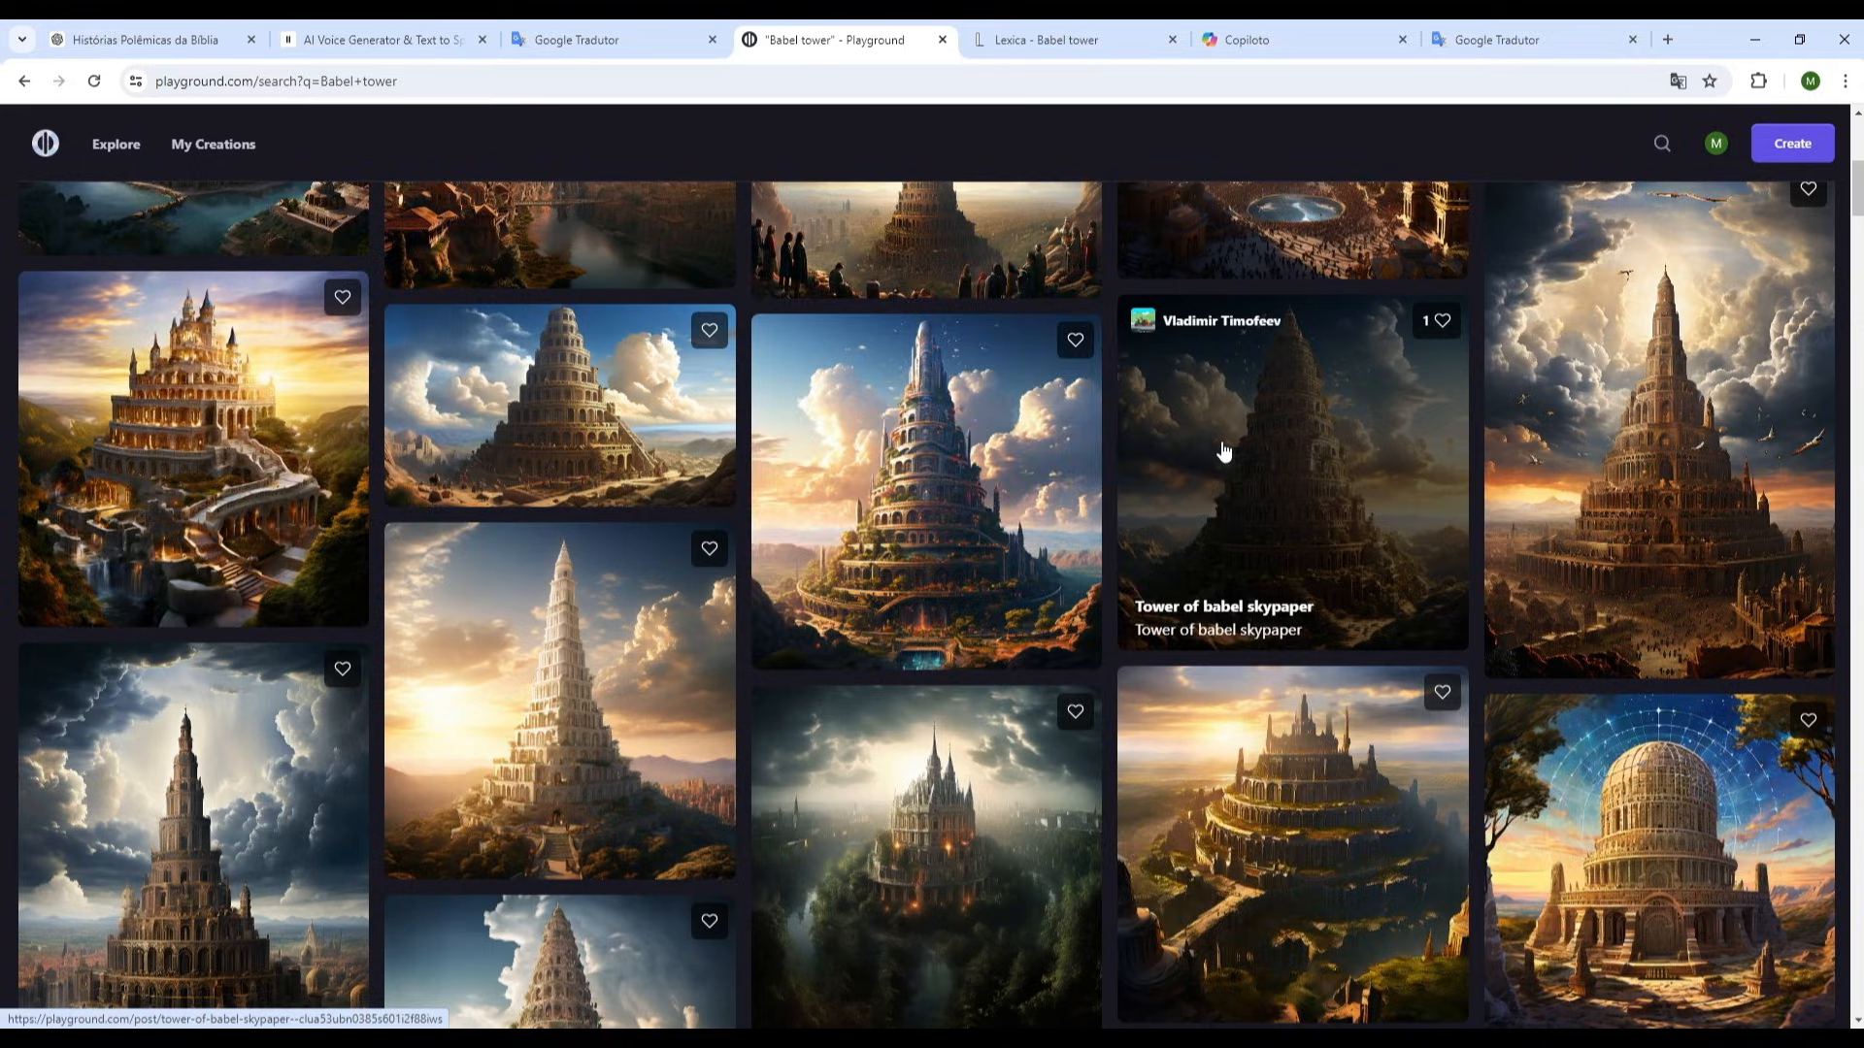
pyautogui.scroll(-5, 1223, 451)
pyautogui.click(1264, 534)
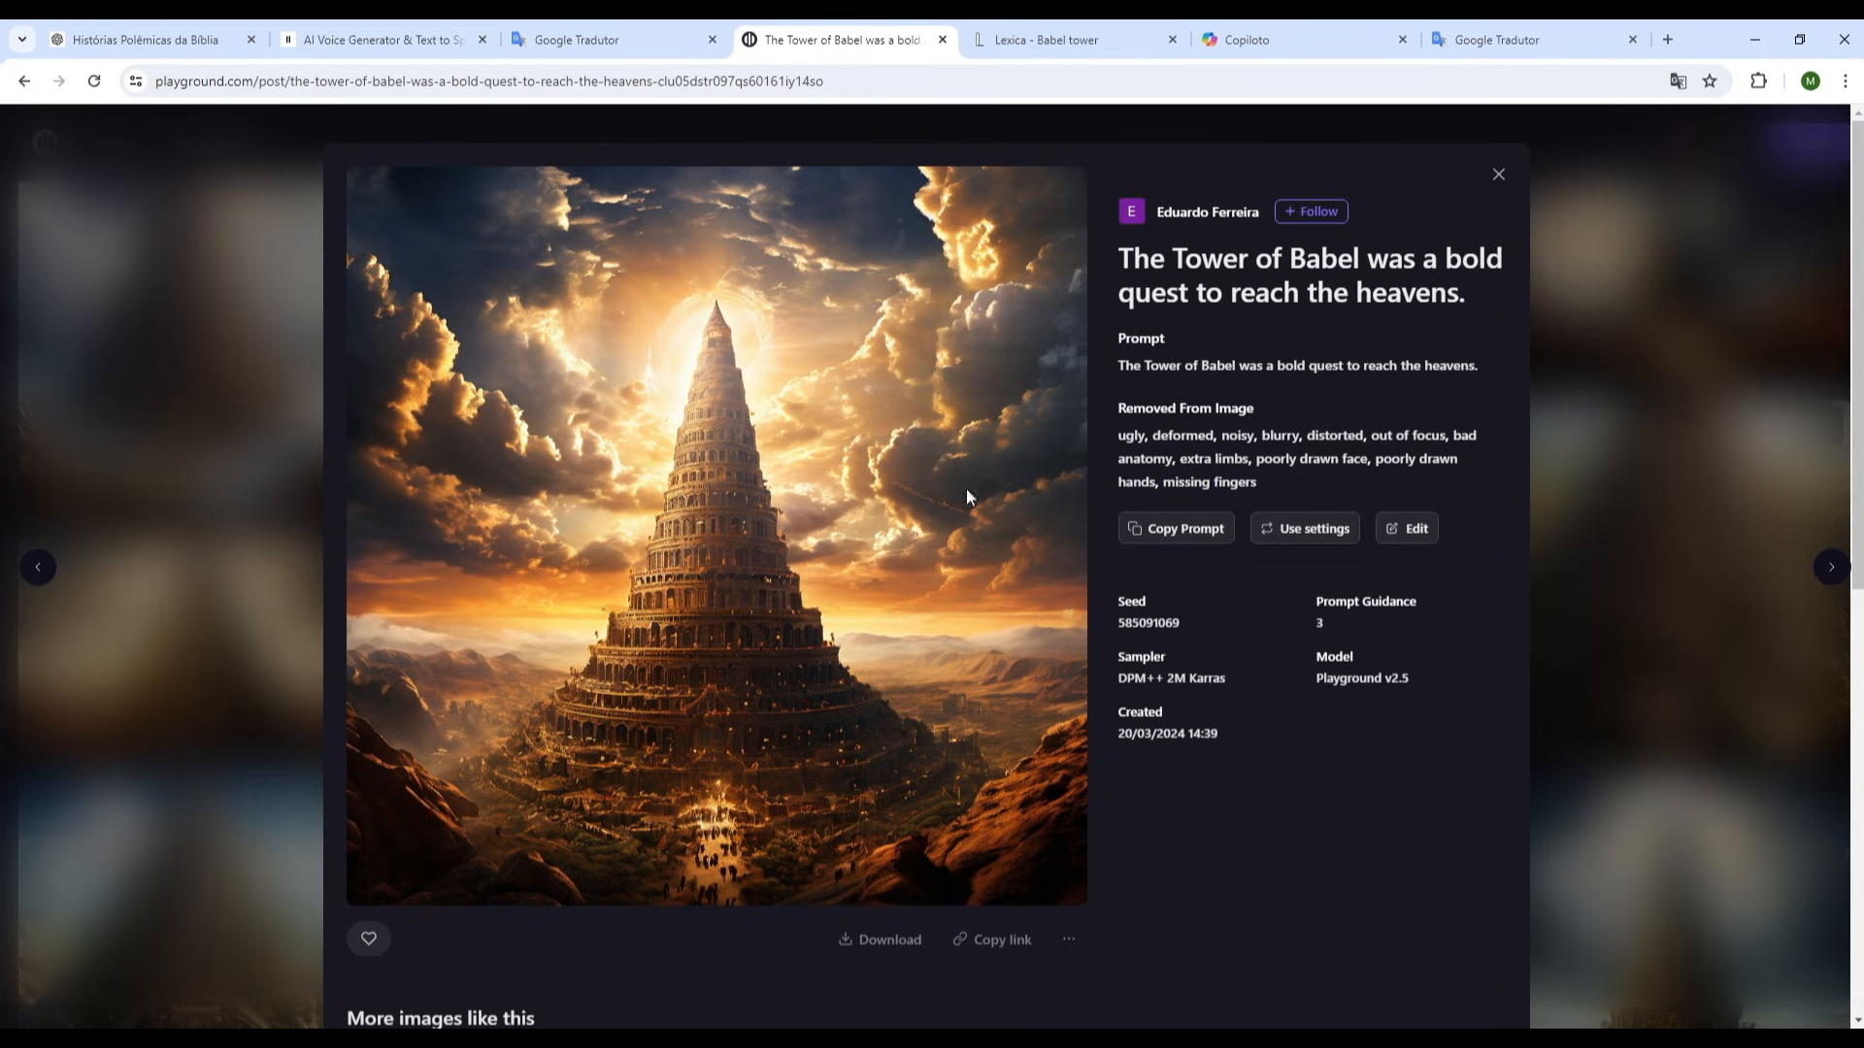
pyautogui.click(900, 939)
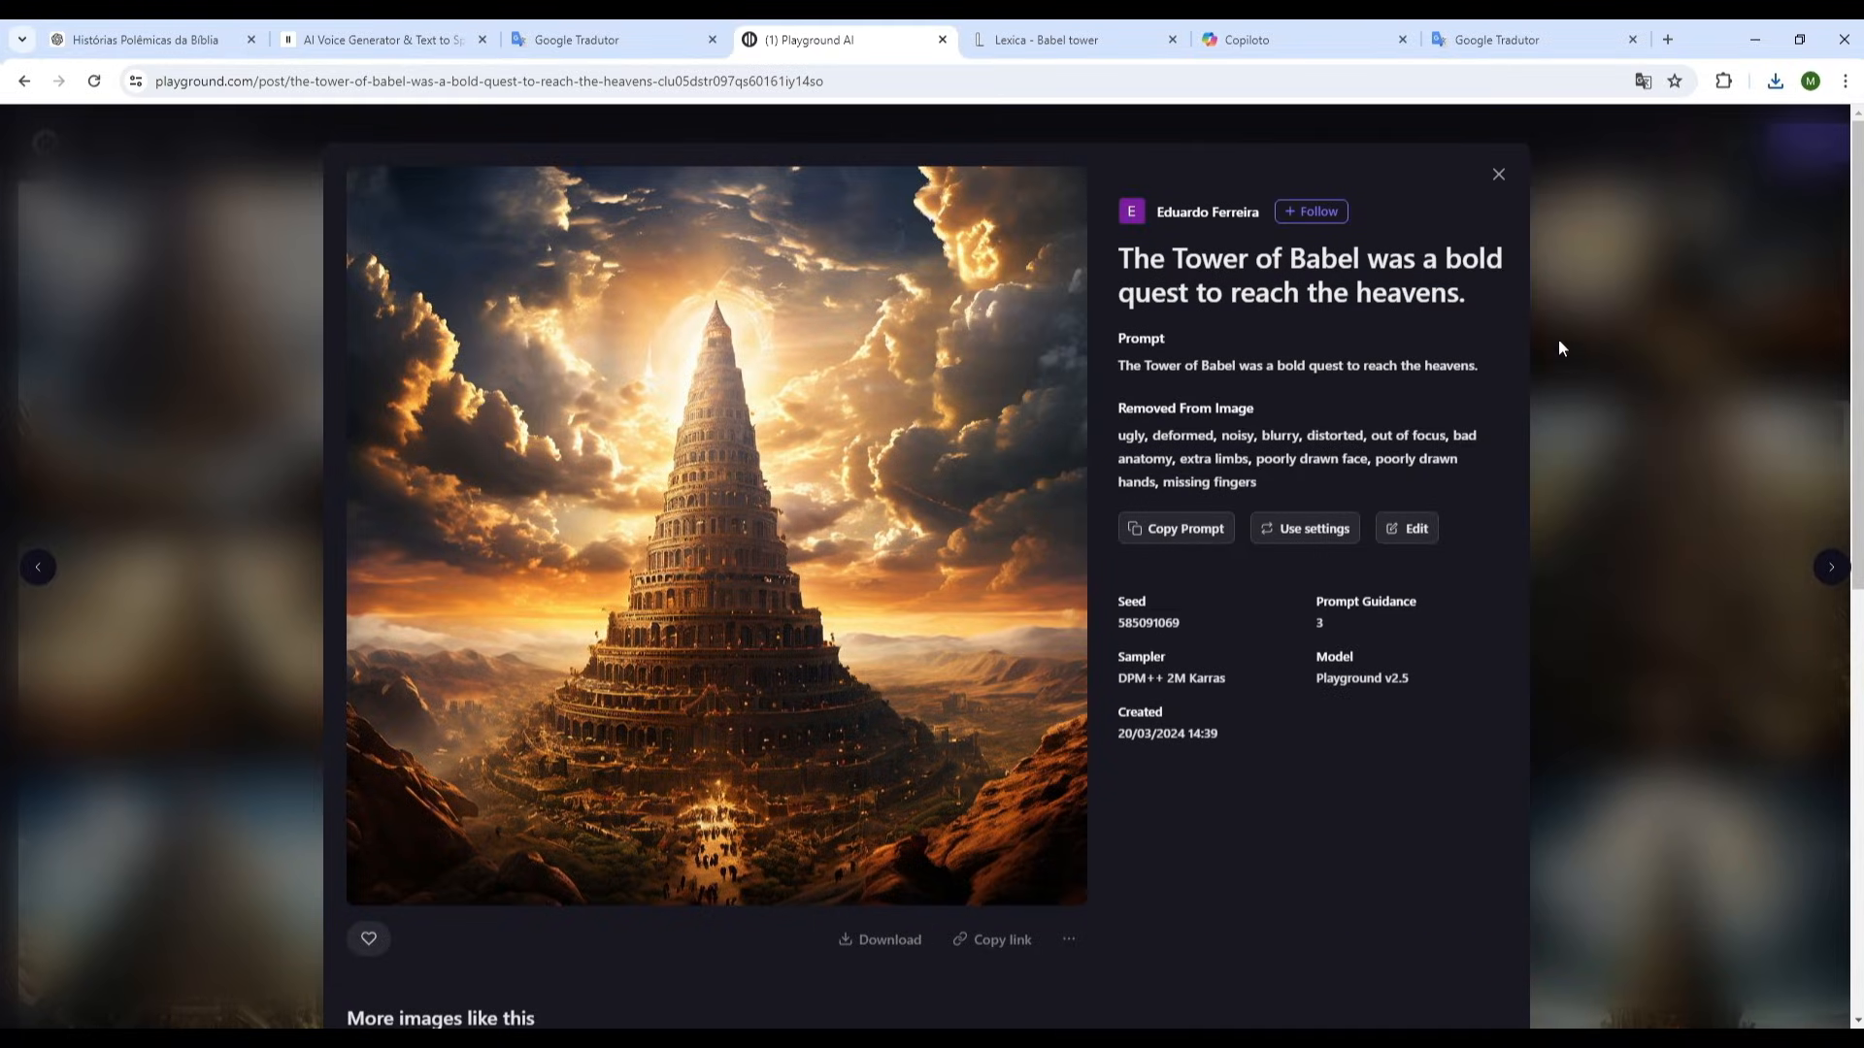
# Close the open image and download the image titled "La torre de babel y gente trabajando" from the Babel tower results.
pyautogui.click(1498, 176)
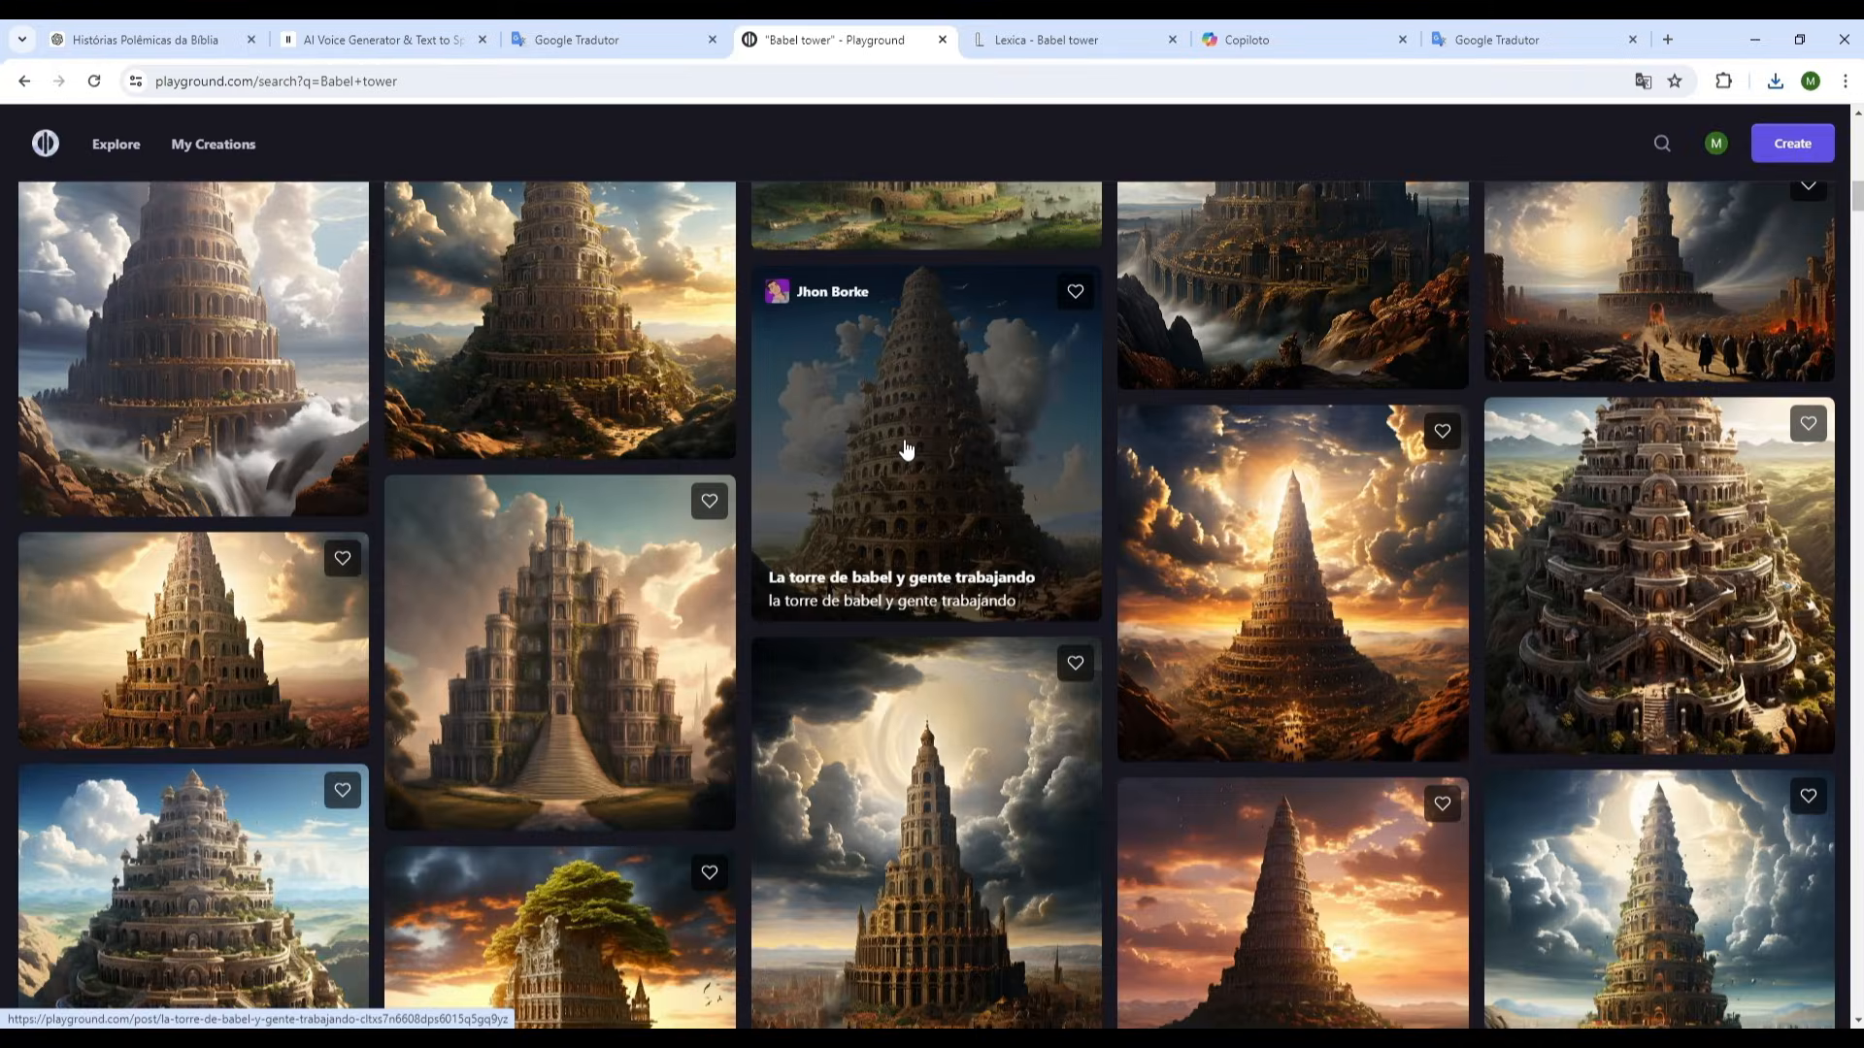
pyautogui.click(905, 439)
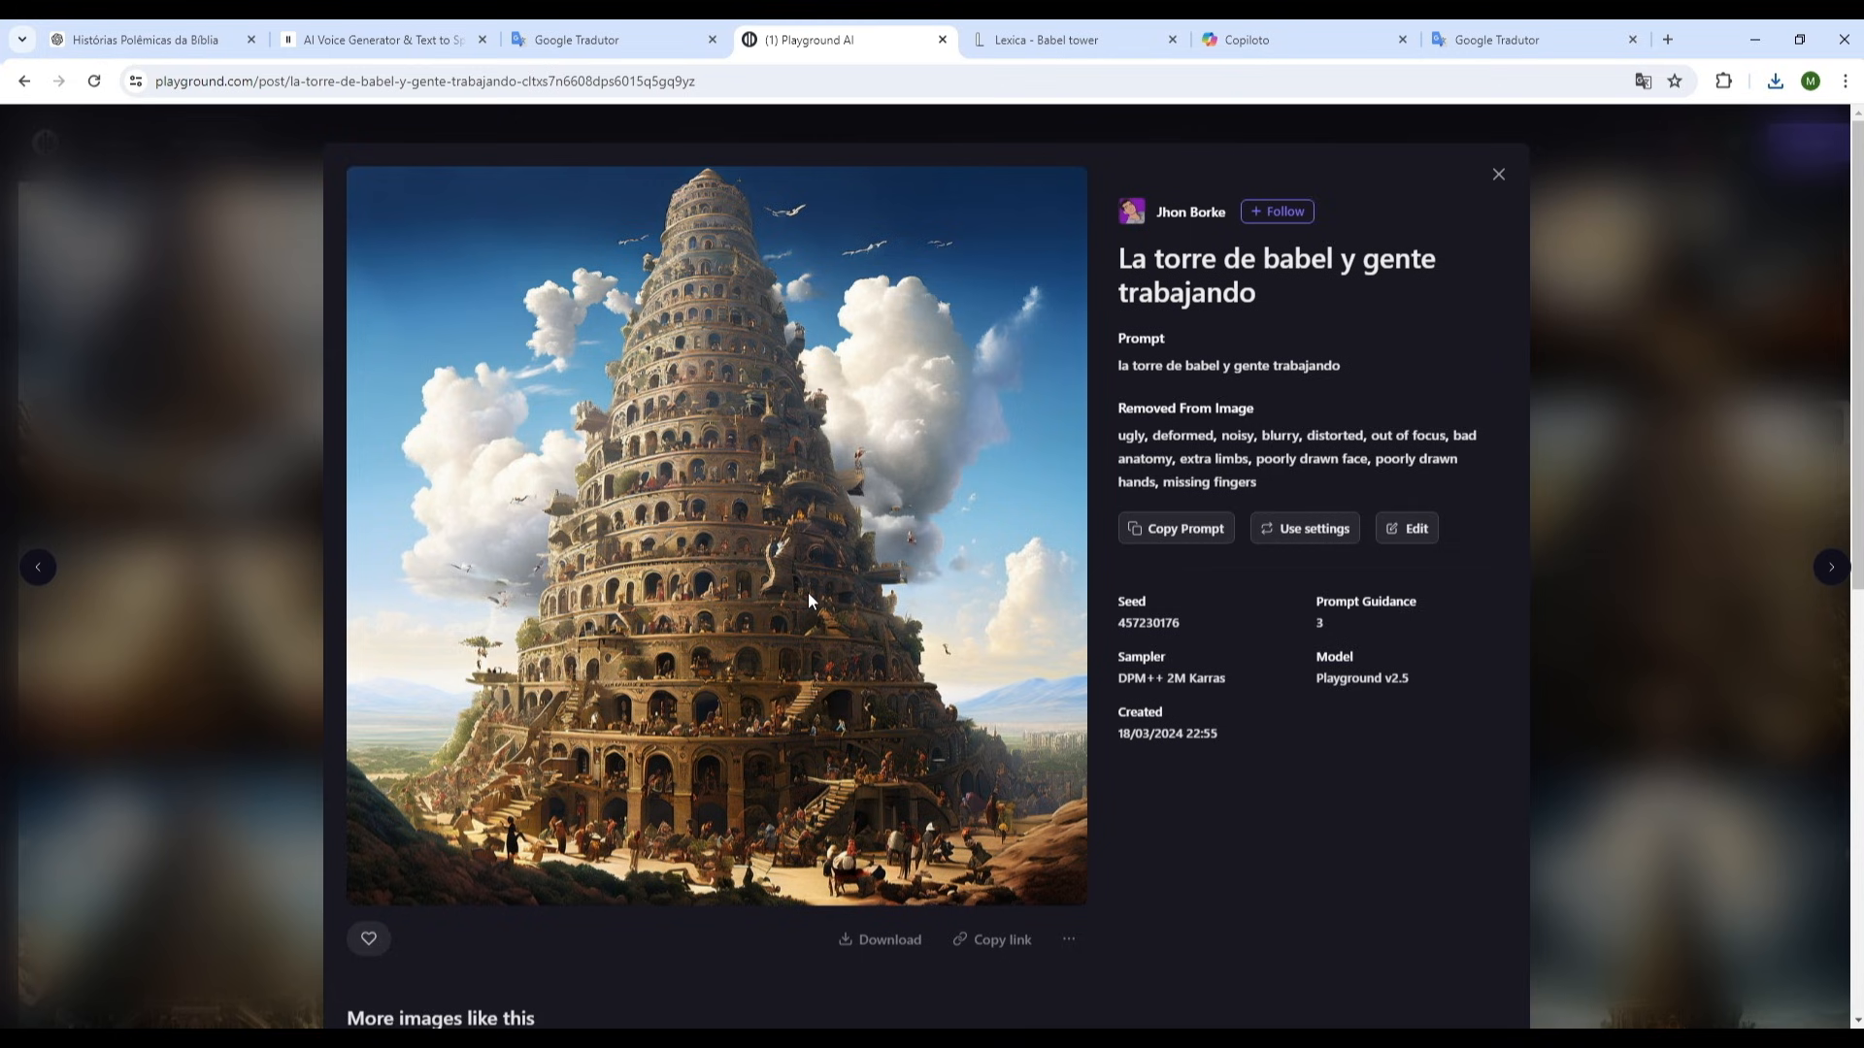
pyautogui.scroll(-1, 811, 600)
pyautogui.scroll(-6, 810, 600)
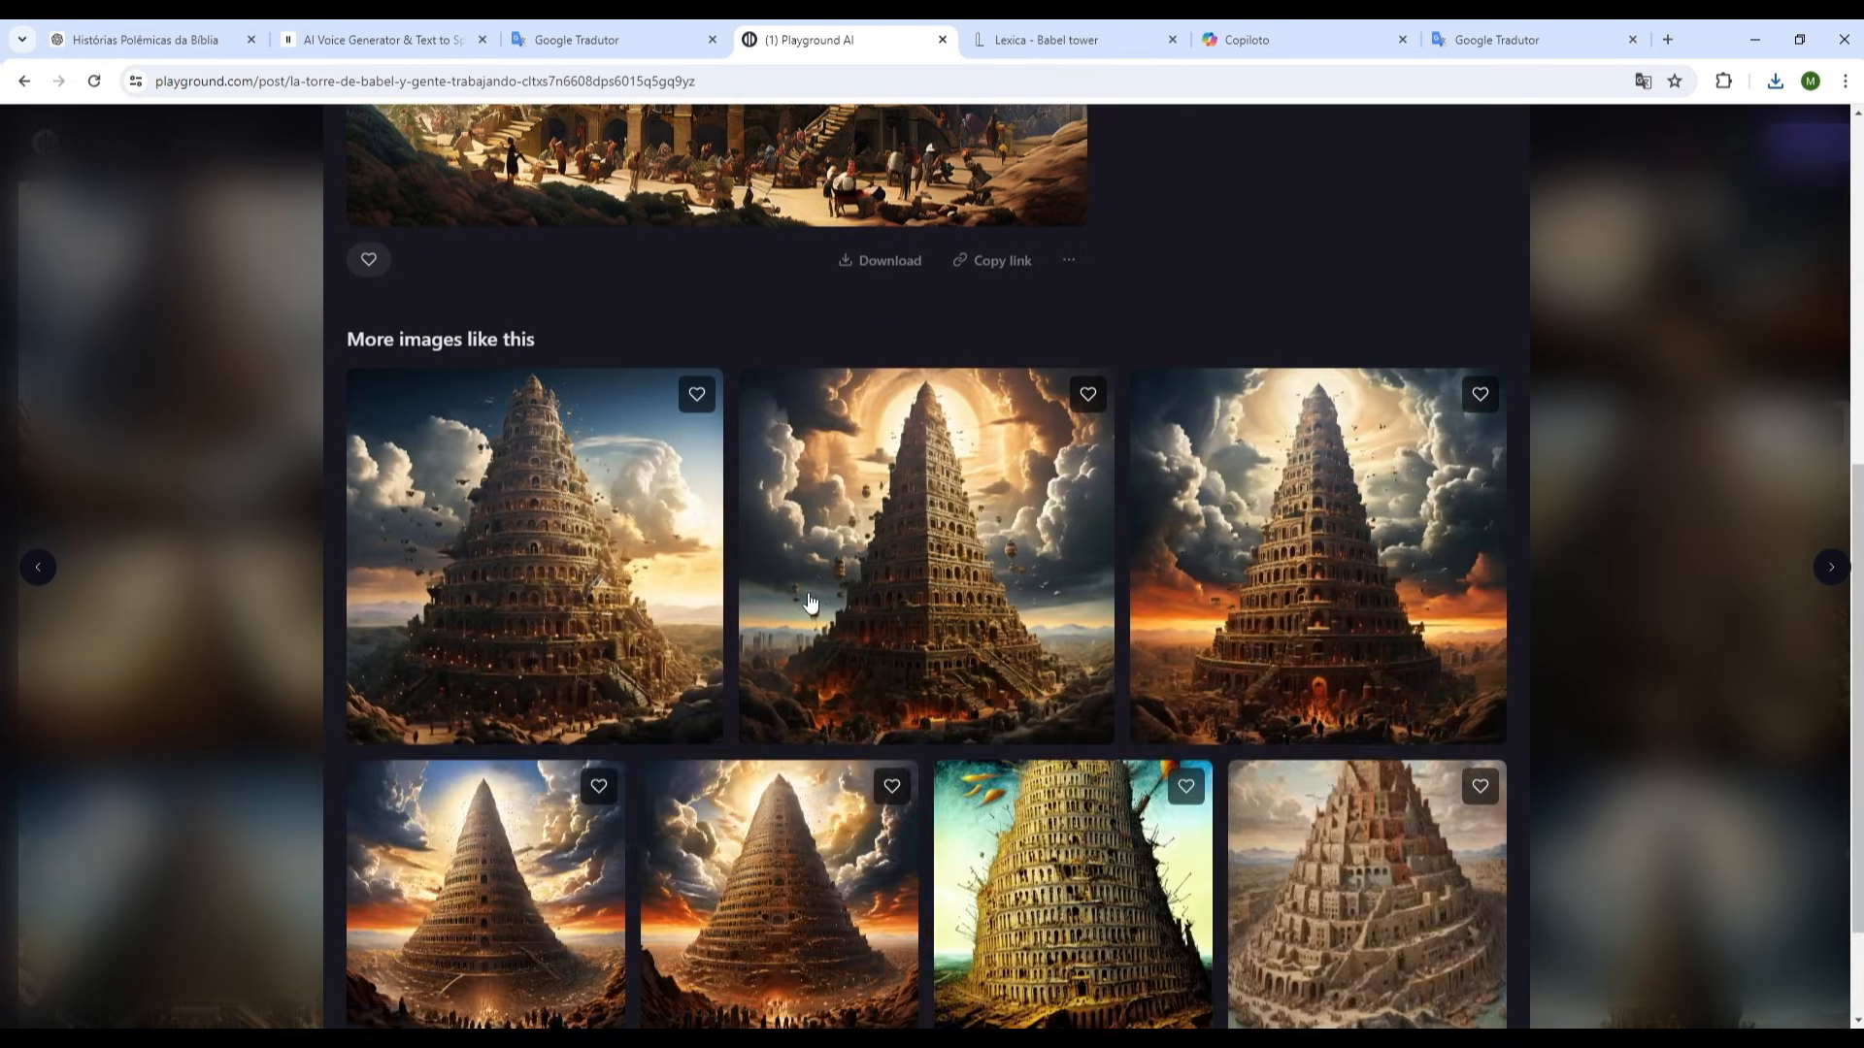
pyautogui.scroll(7, 811, 602)
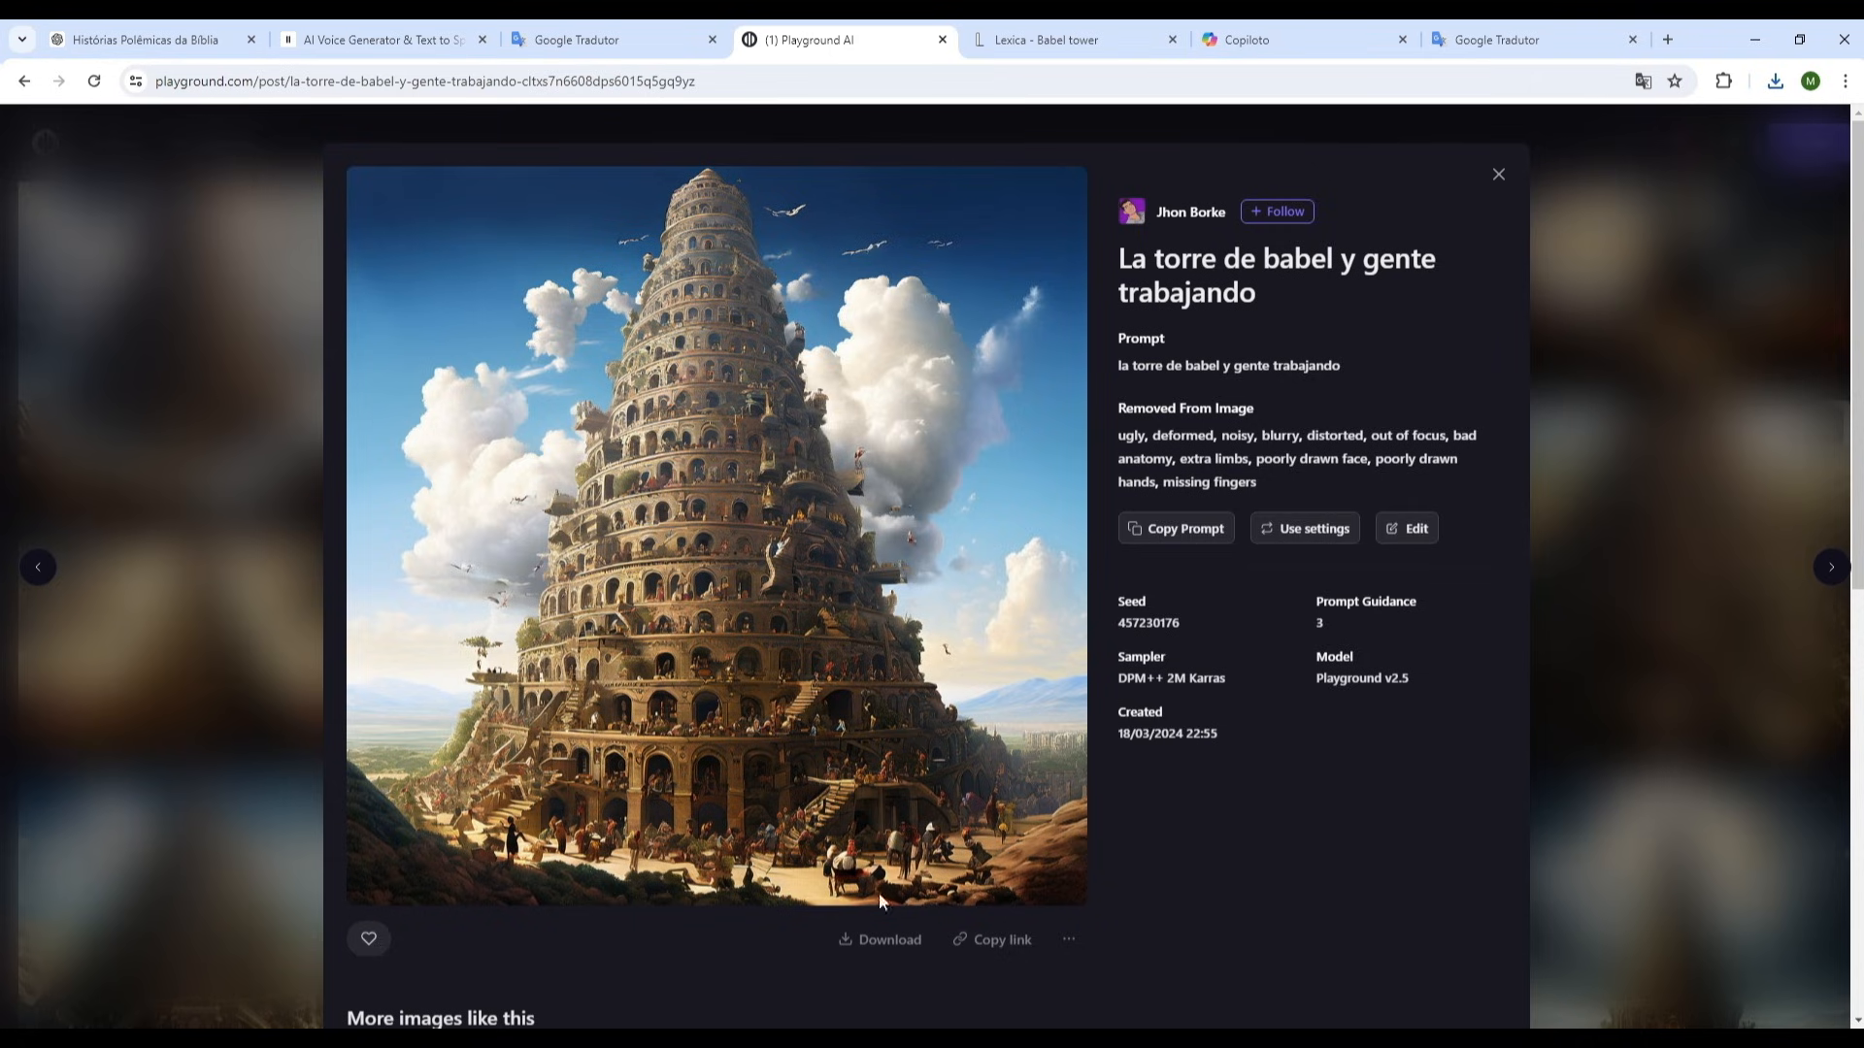
pyautogui.click(885, 938)
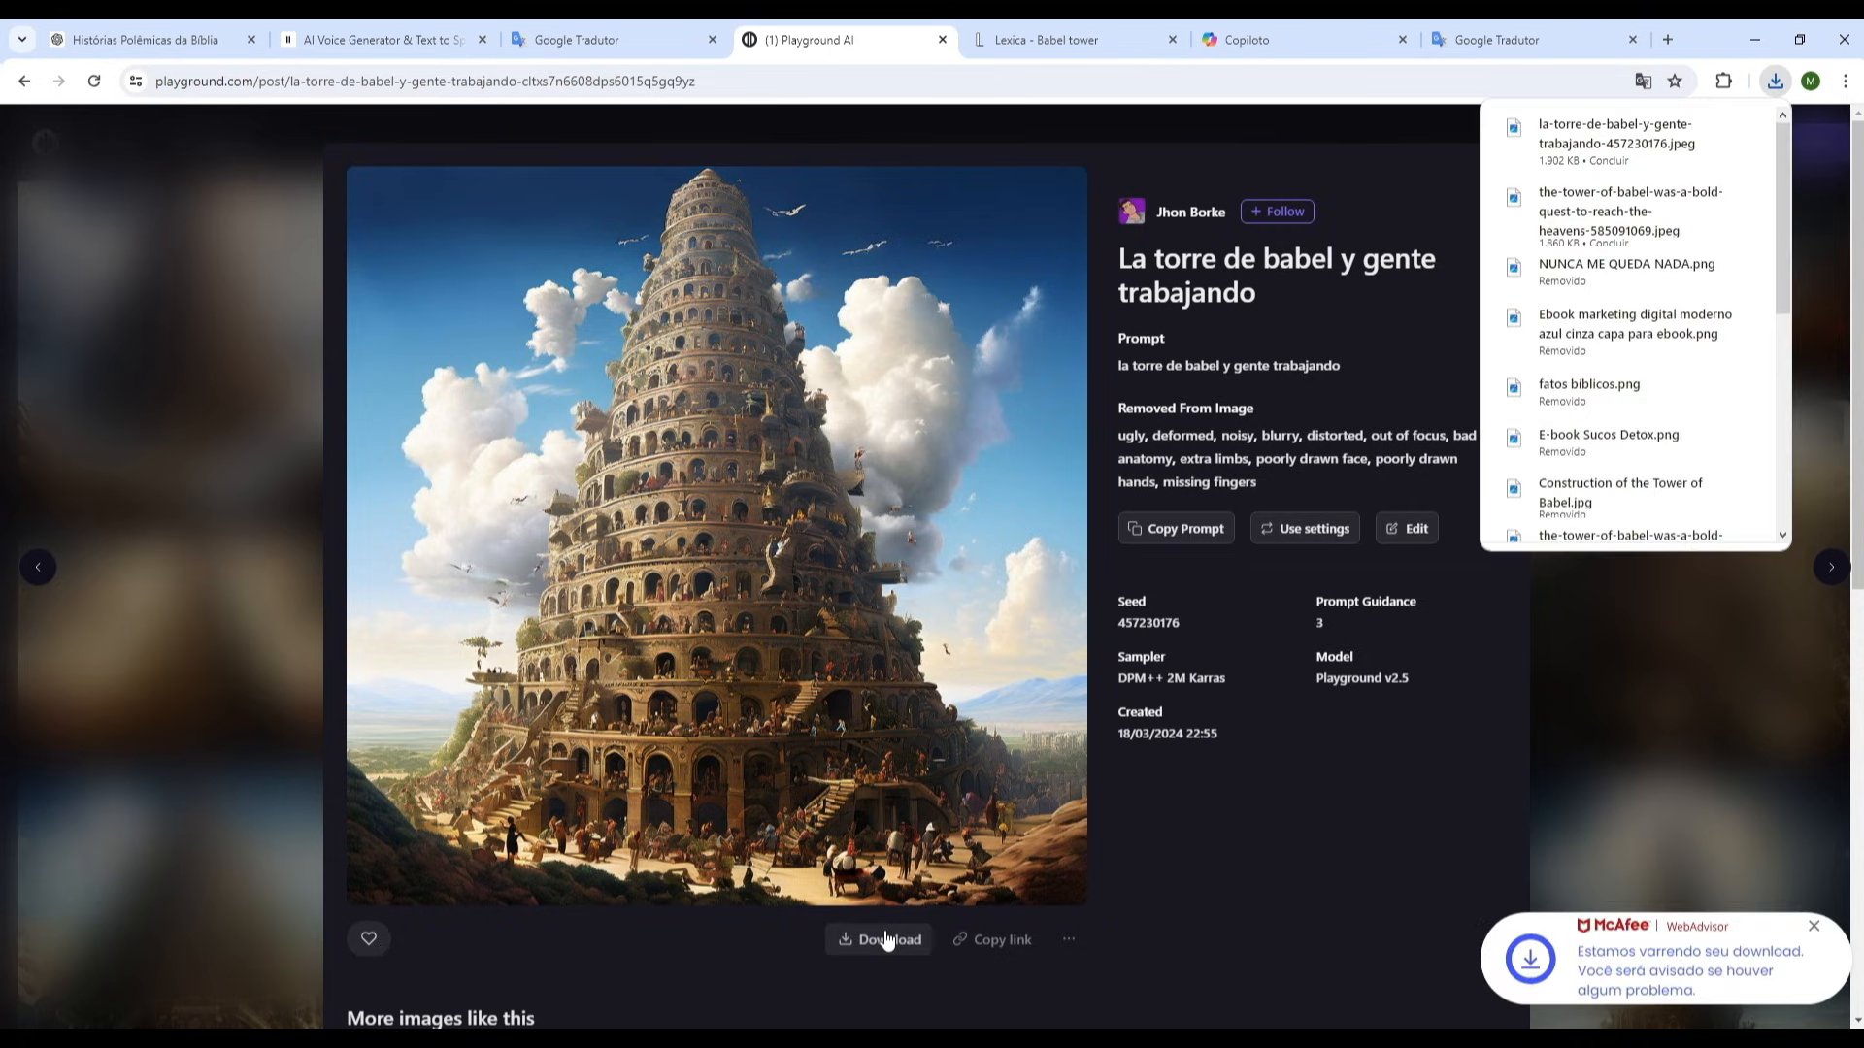
# Switch to Lexica and download the dark, stormy "Construction of the tower of babel" image from the Babel tower results.
pyautogui.click(1013, 23)
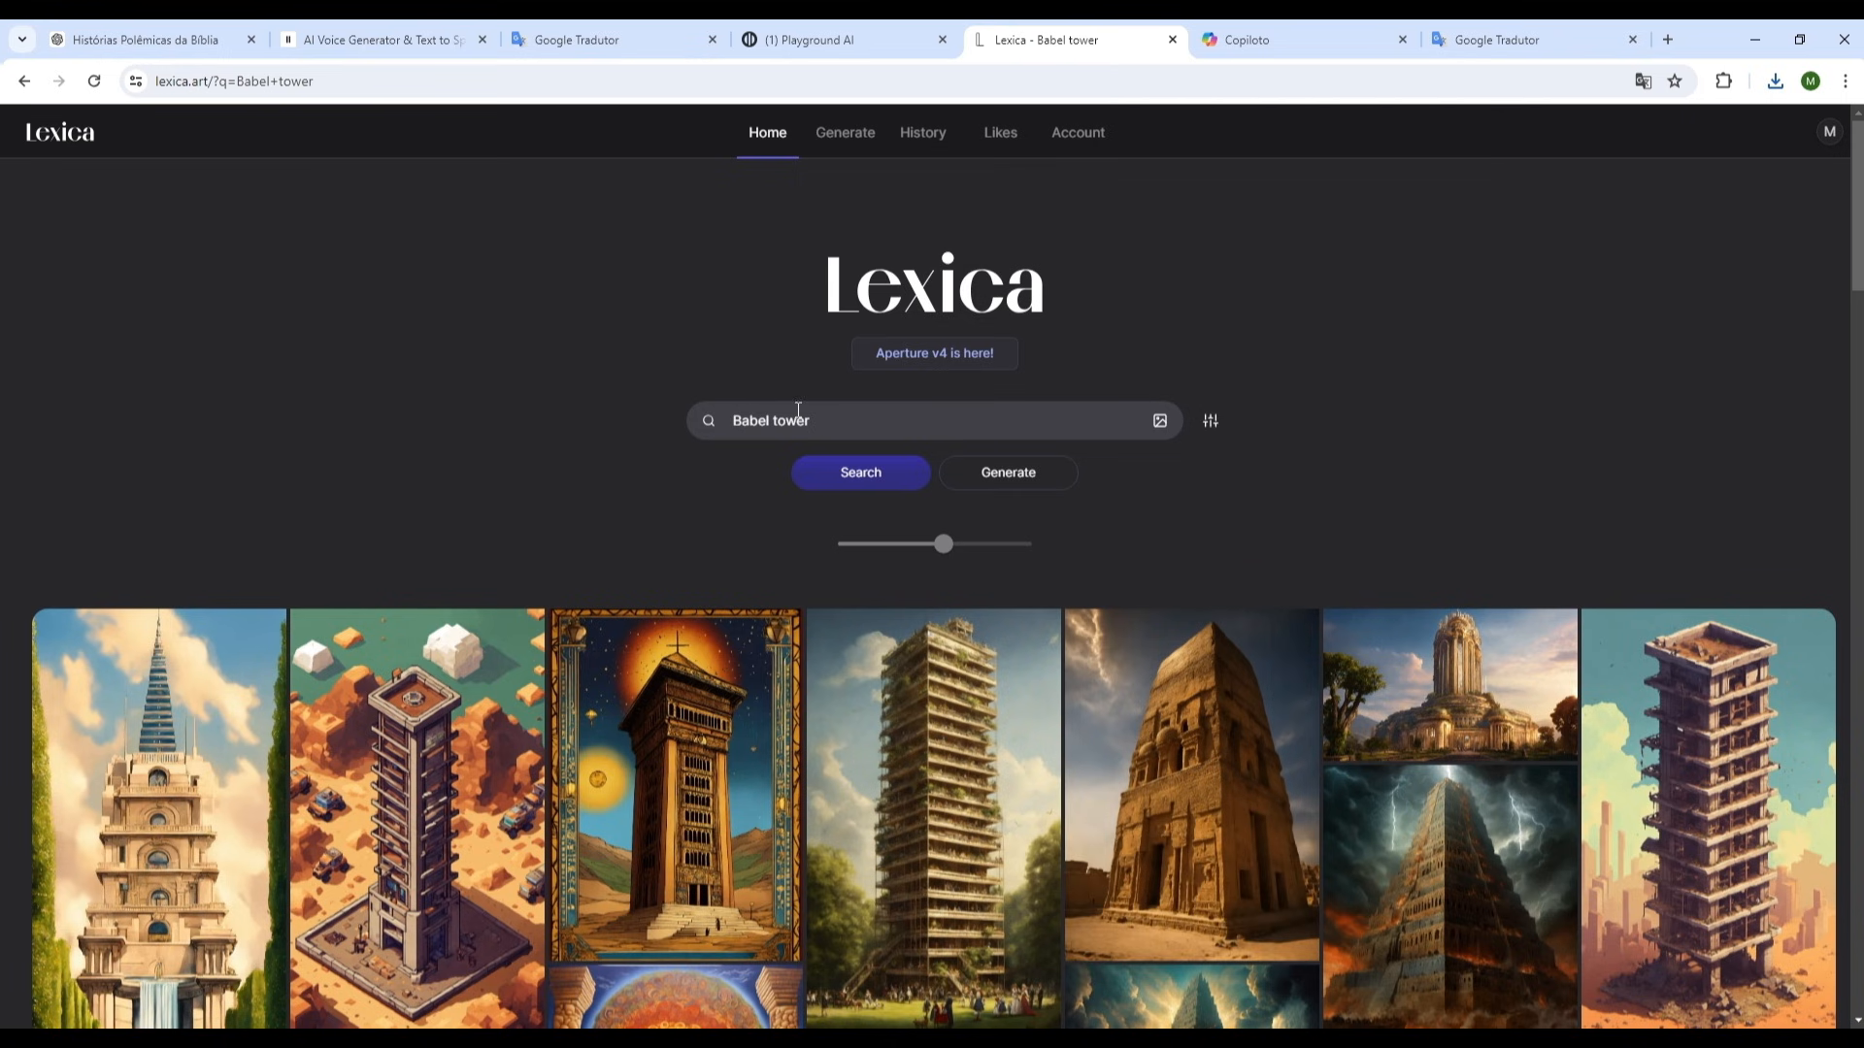
pyautogui.scroll(-3, 1086, 631)
pyautogui.scroll(-2, 1086, 631)
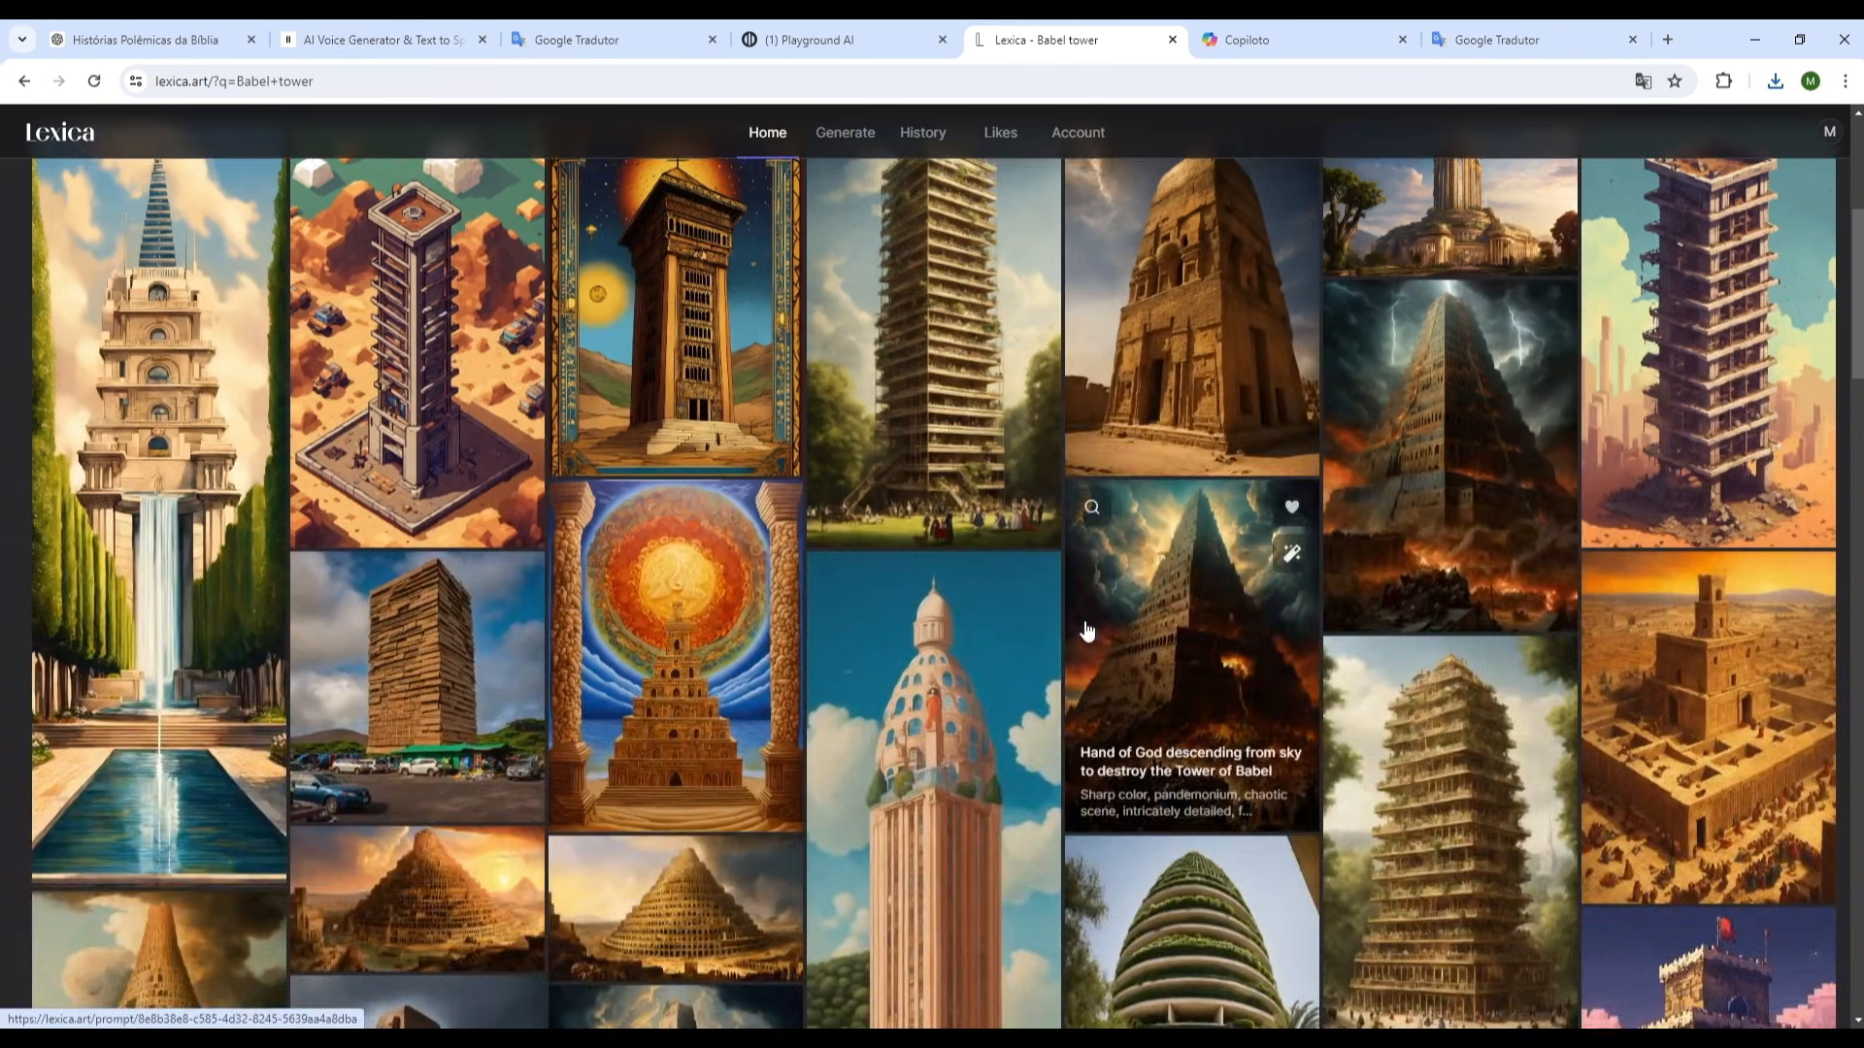
pyautogui.scroll(-1, 1114, 685)
pyautogui.scroll(-7, 1114, 686)
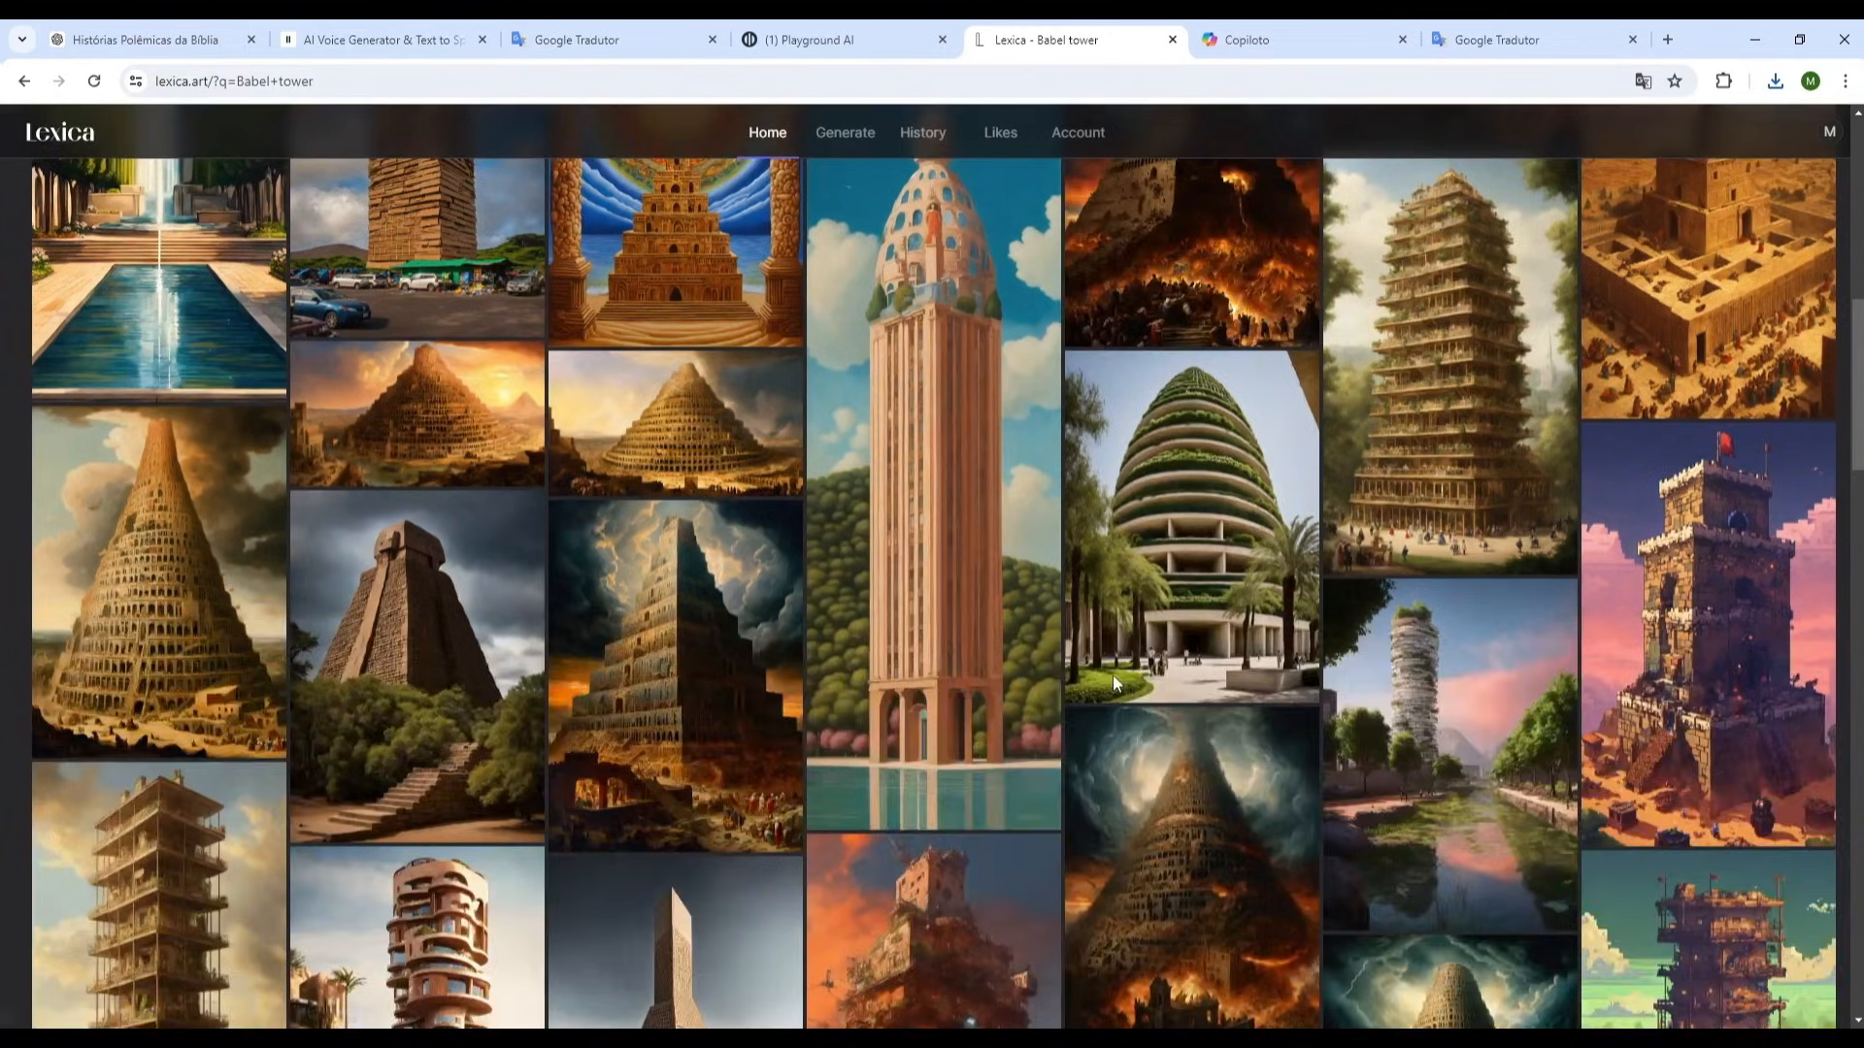
pyautogui.scroll(-20, 1114, 685)
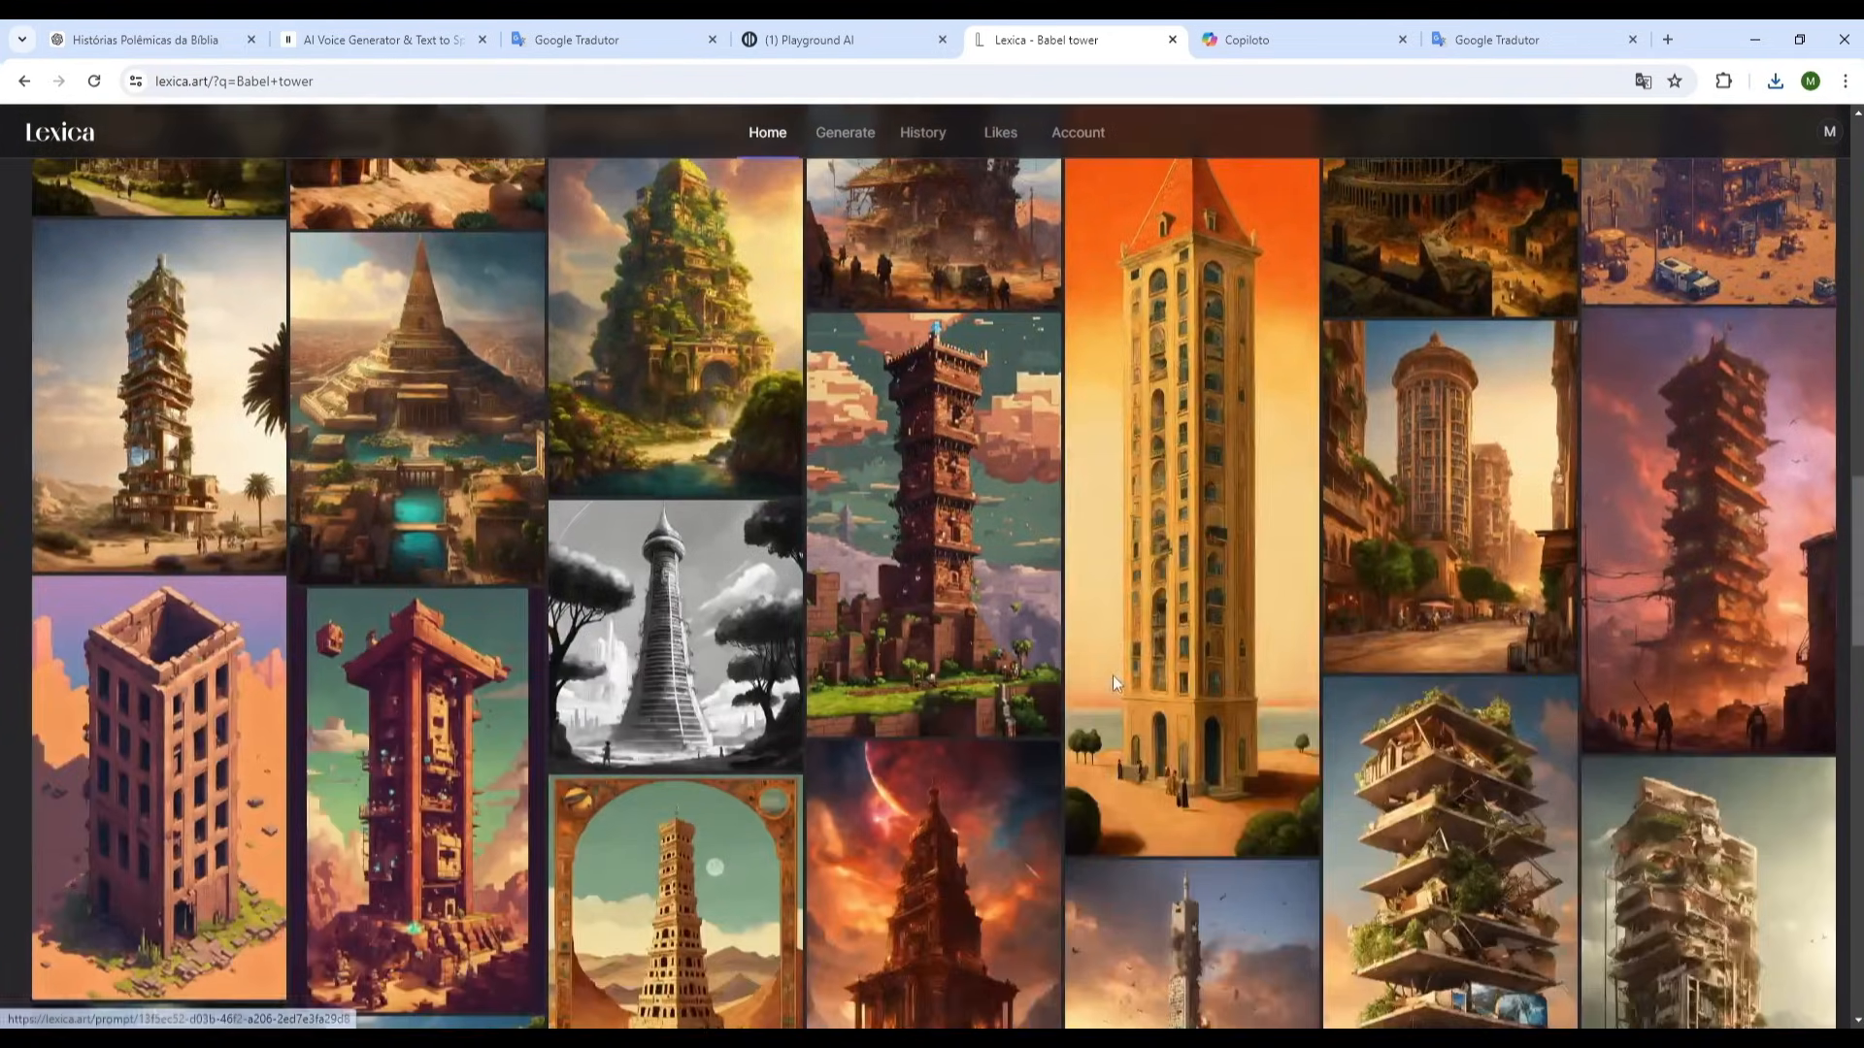
pyautogui.scroll(-2, 1113, 677)
pyautogui.scroll(15, 1113, 676)
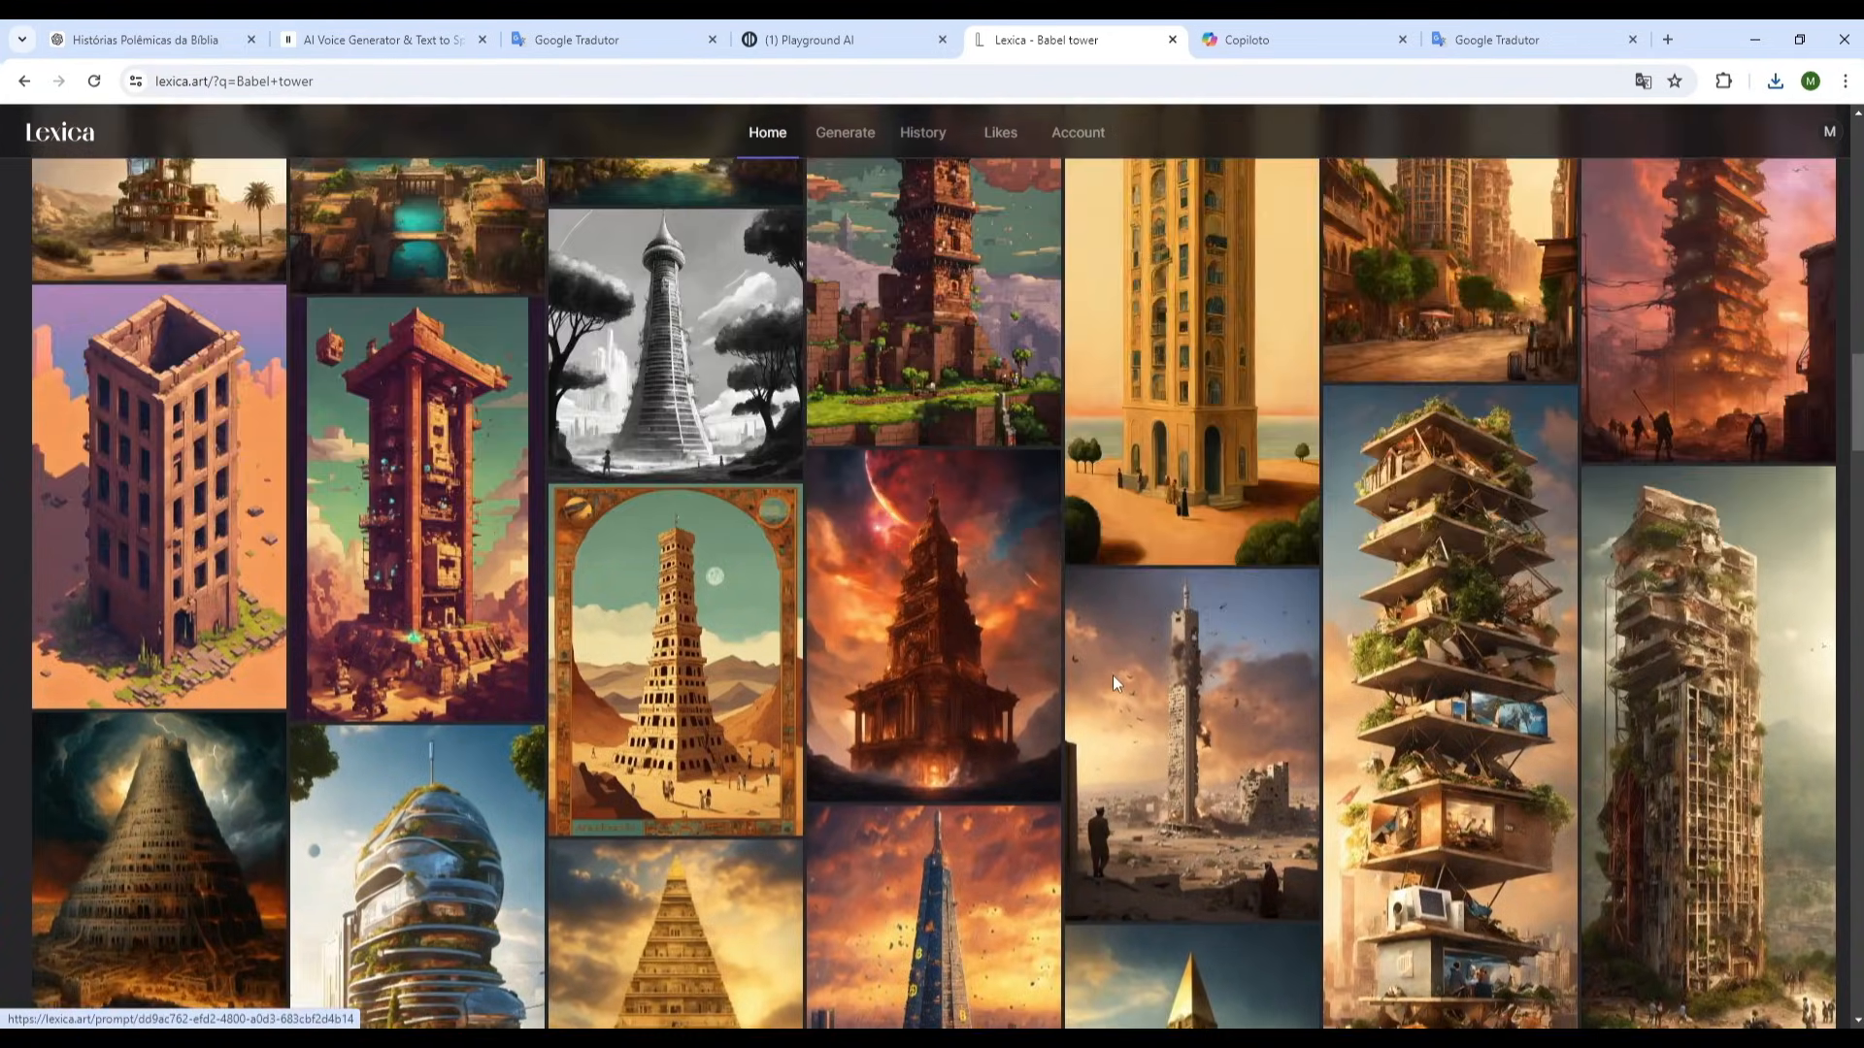
pyautogui.scroll(2, 1112, 674)
pyautogui.scroll(-10, 1112, 674)
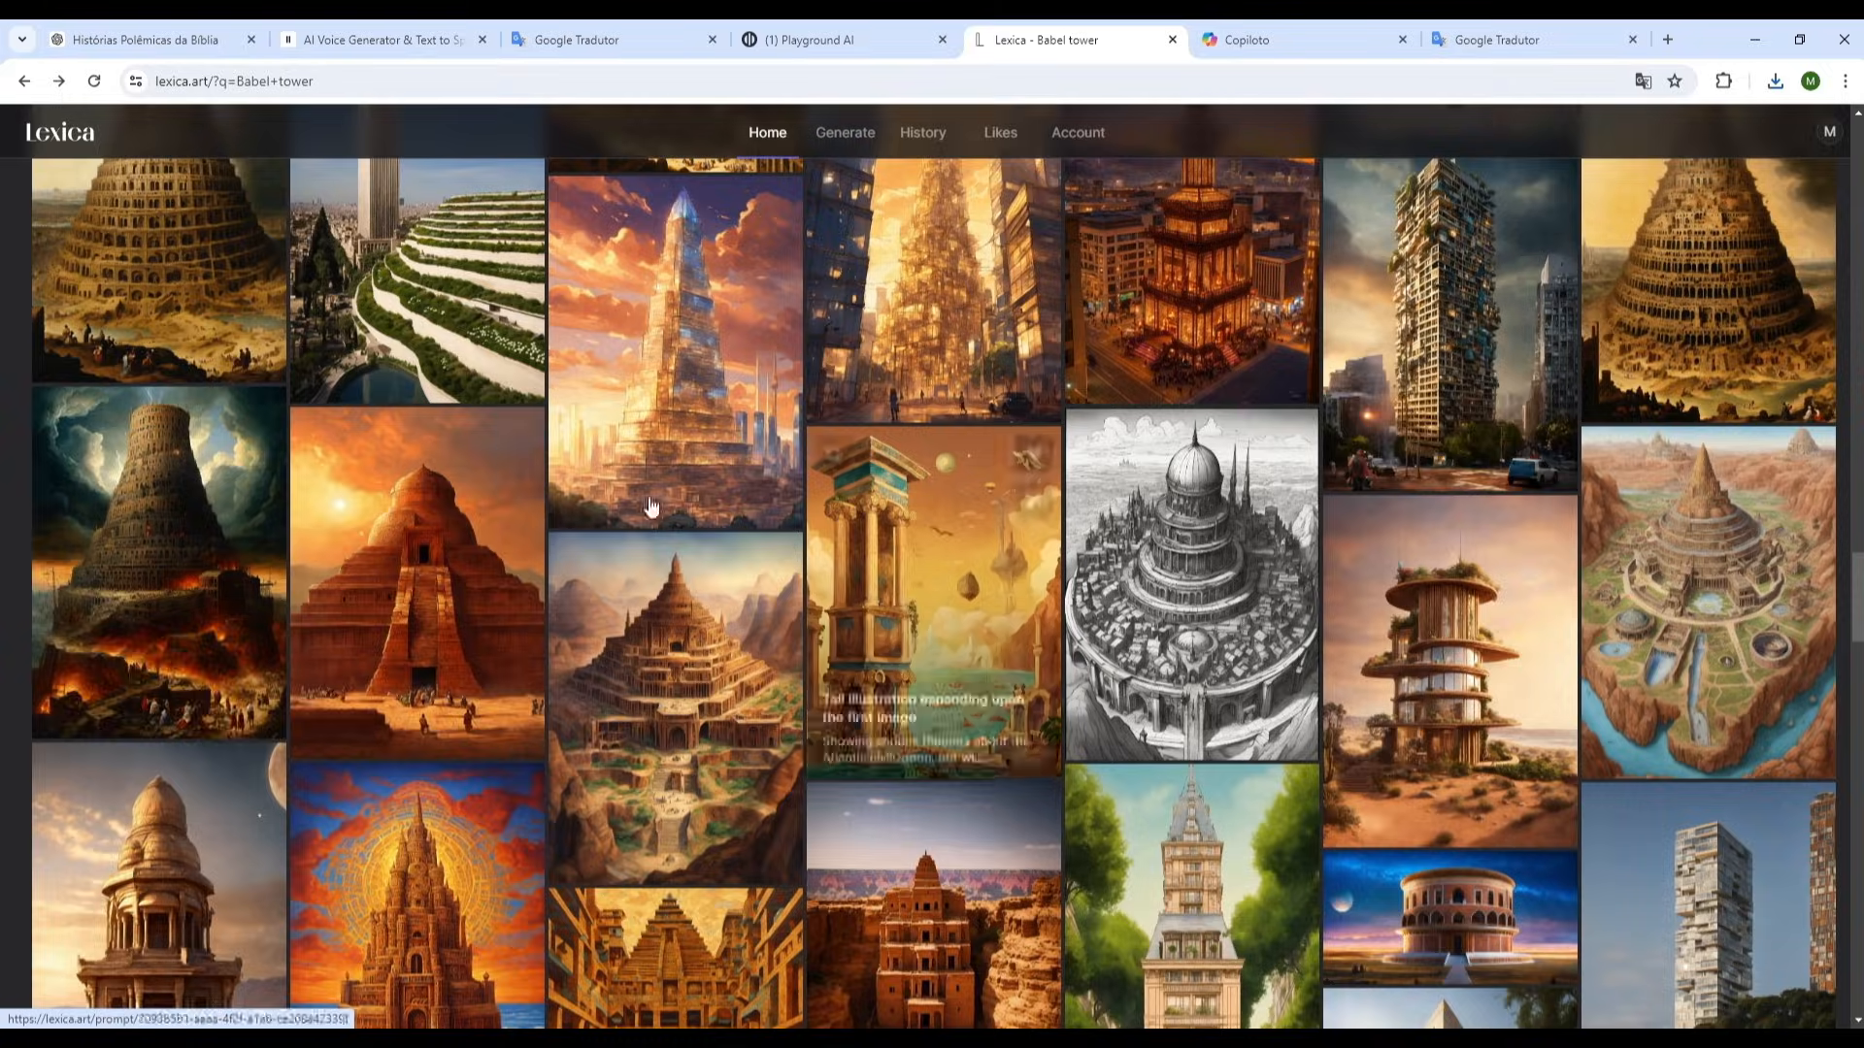
pyautogui.click(192, 593)
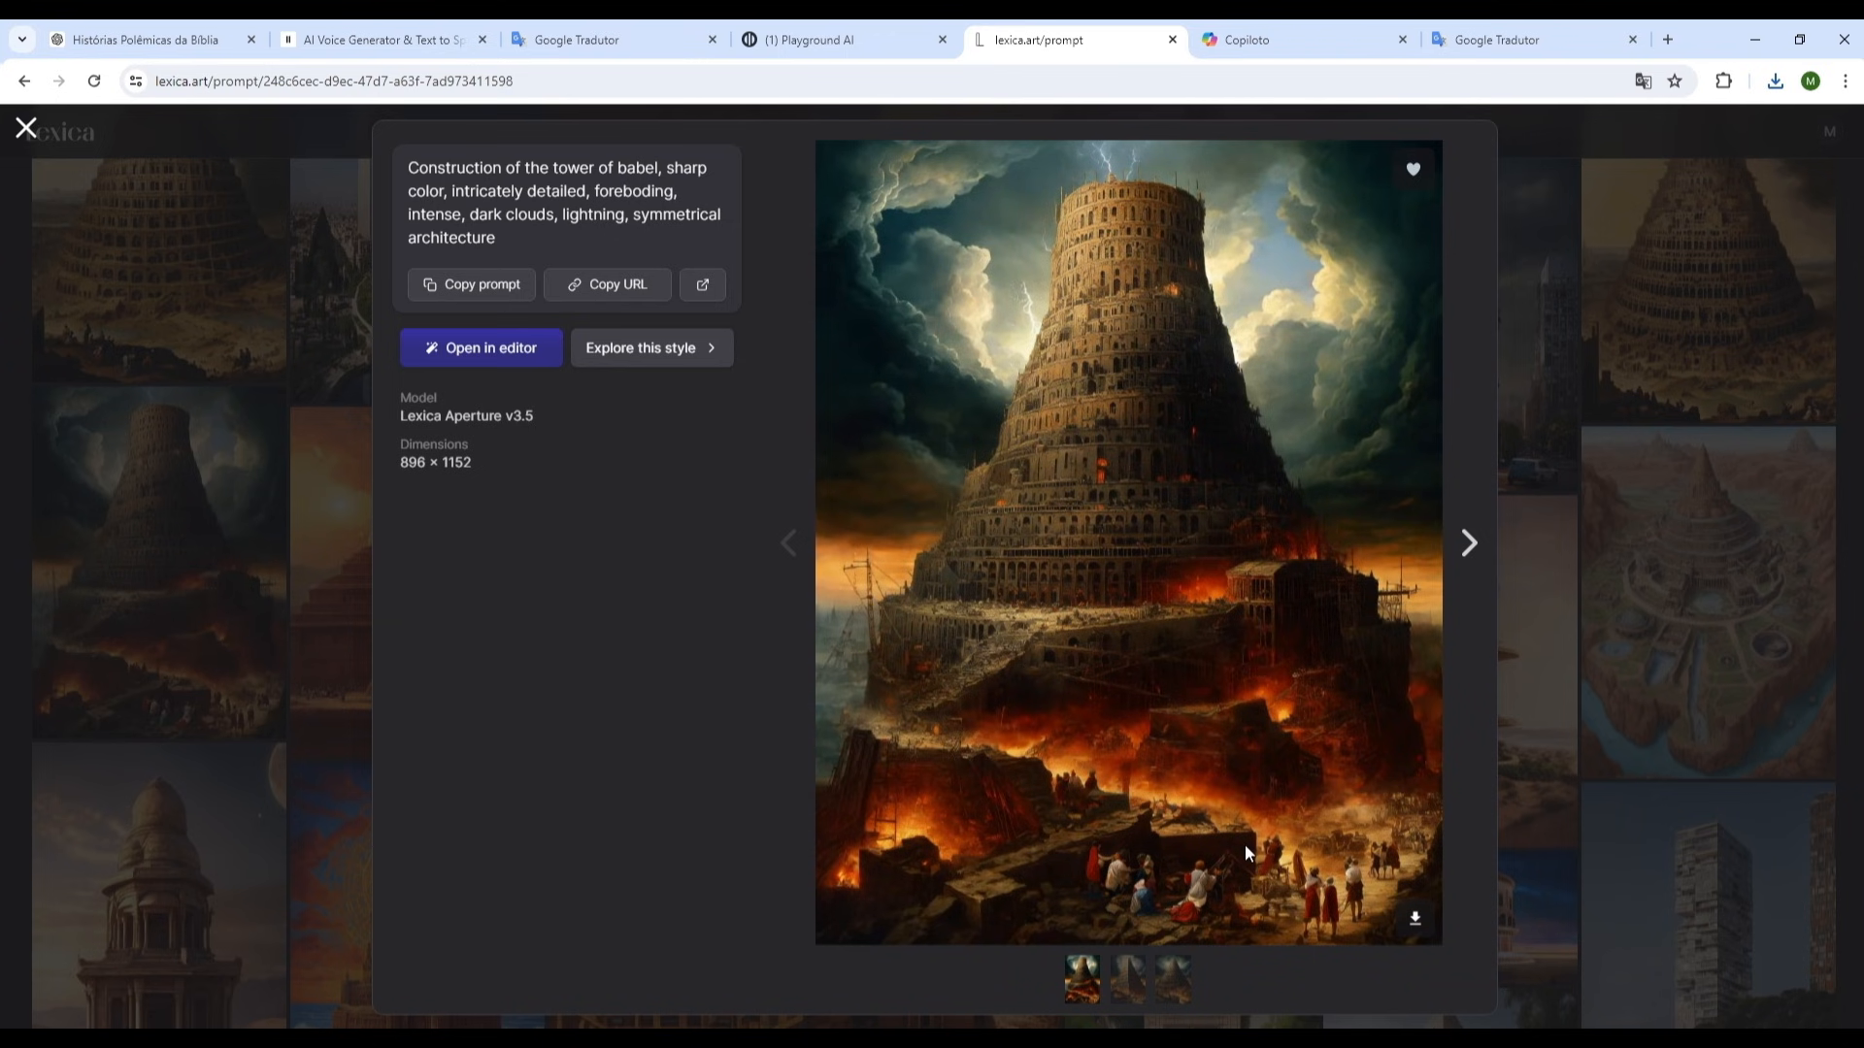
pyautogui.click(1417, 920)
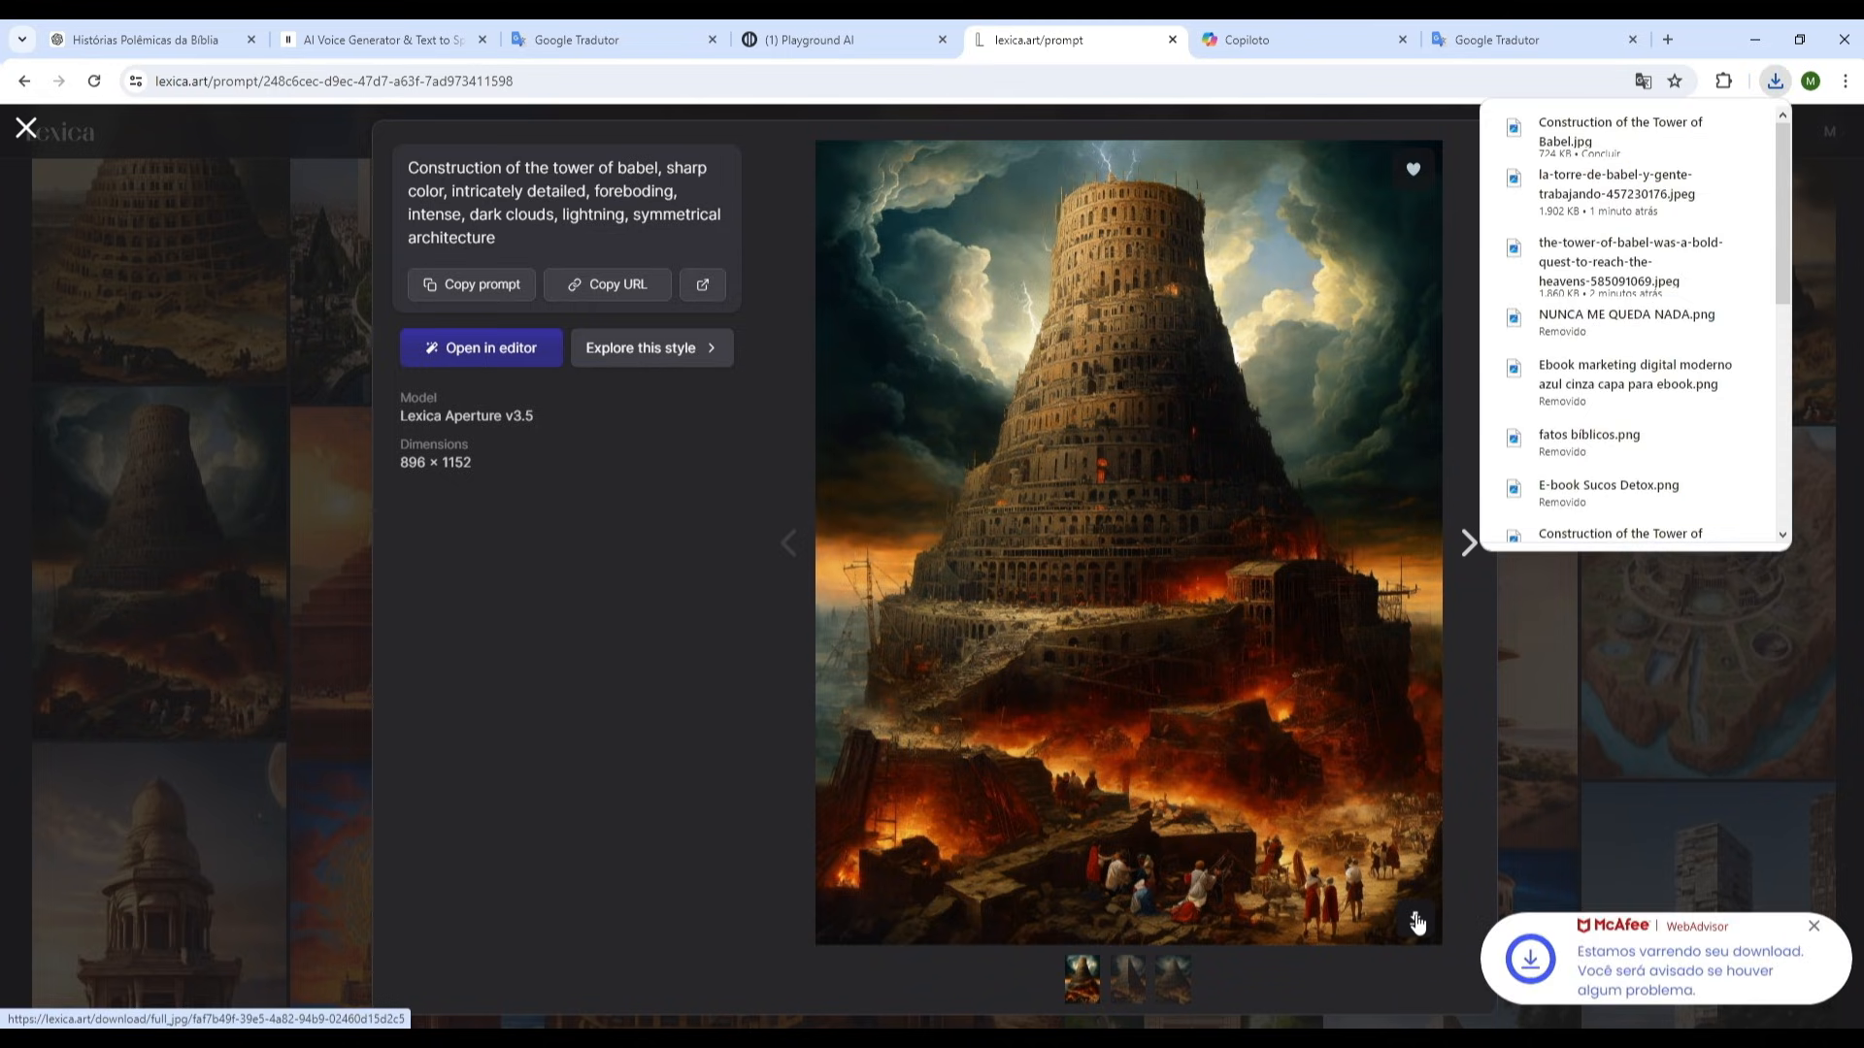
# Switch to Microsoft Copilot and open its Designer GPT for image creation.
pyautogui.click(1279, 20)
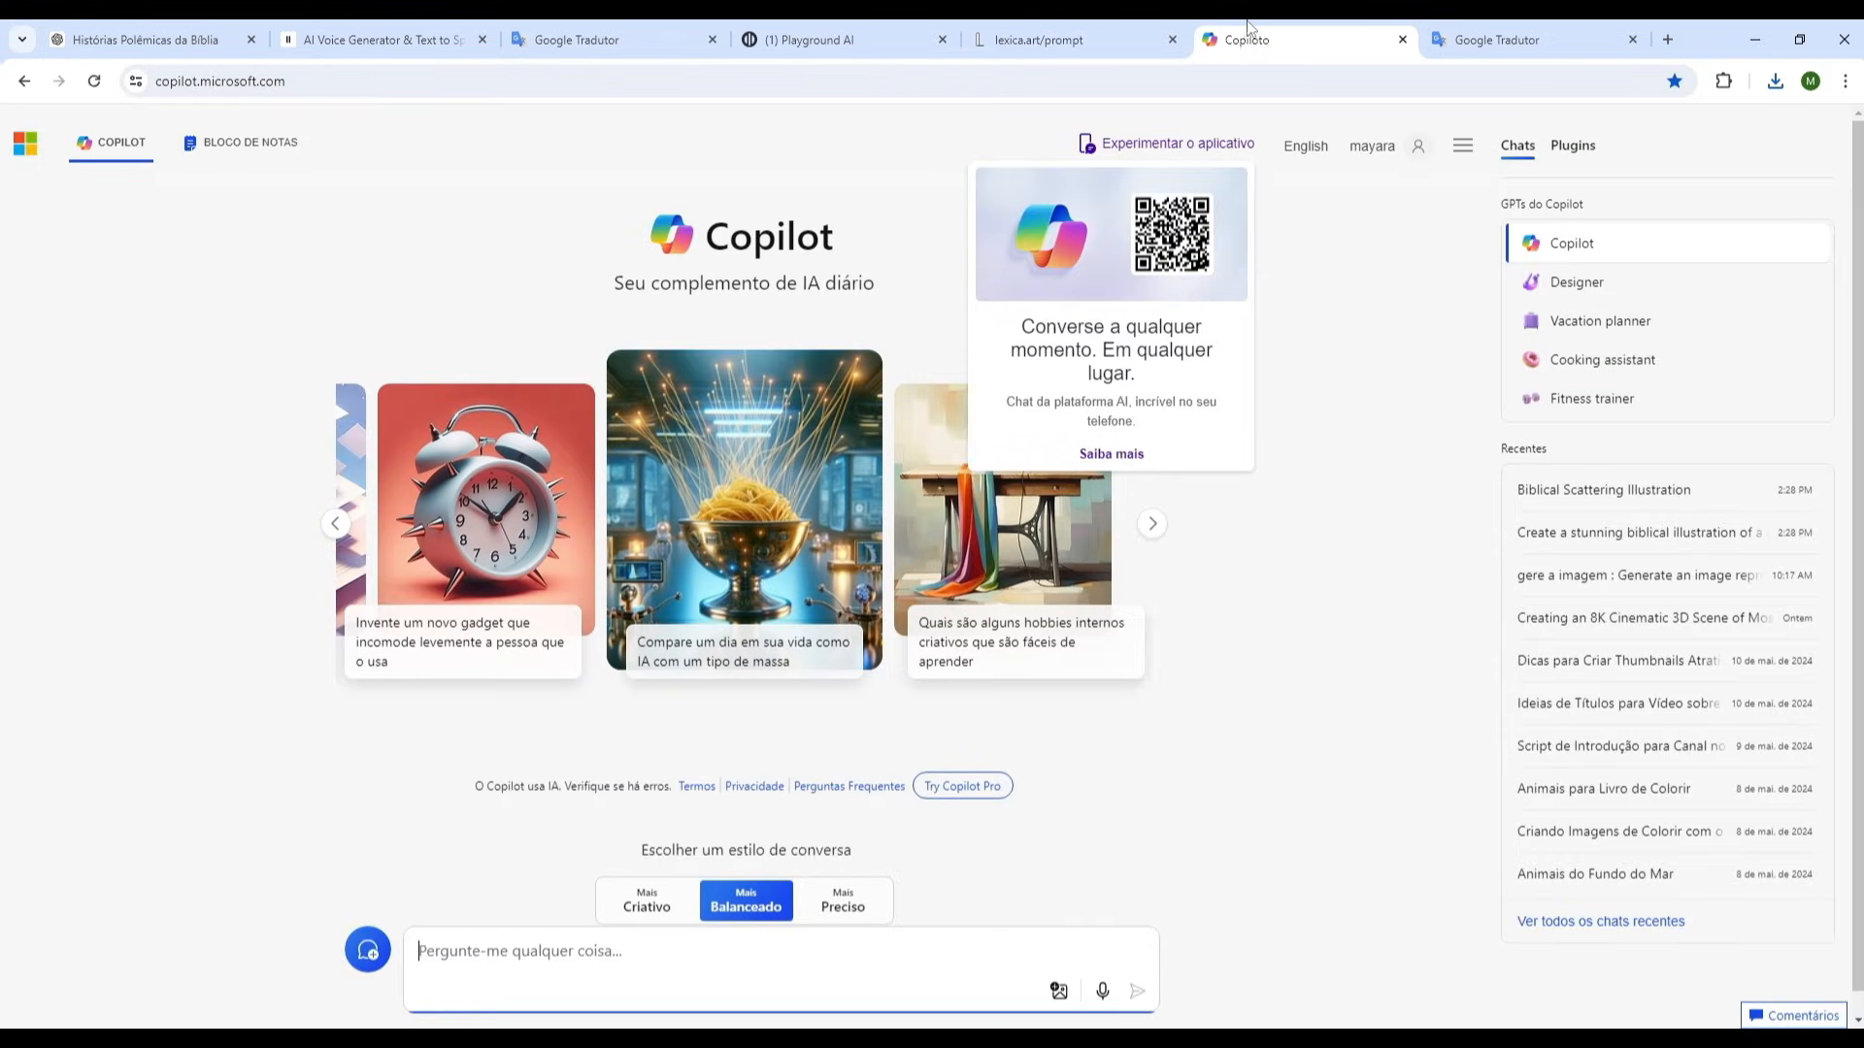
pyautogui.click(1348, 489)
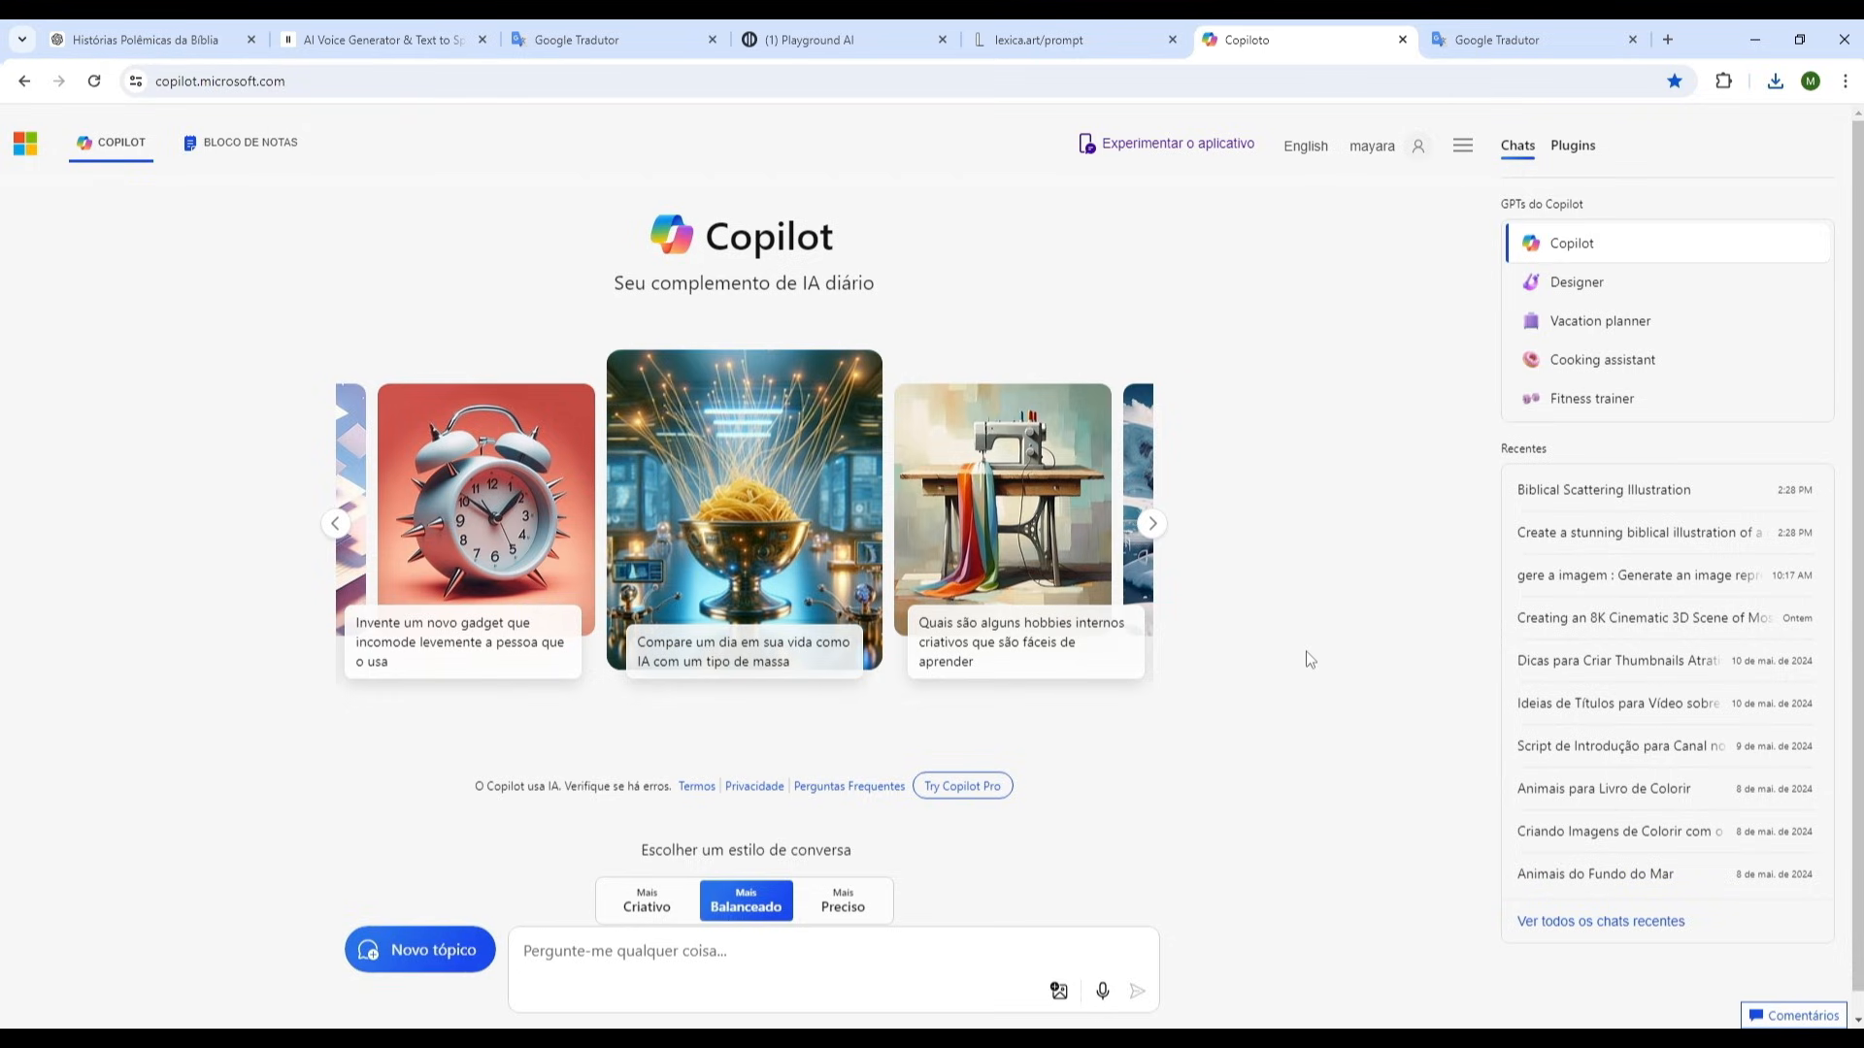
pyautogui.click(1556, 284)
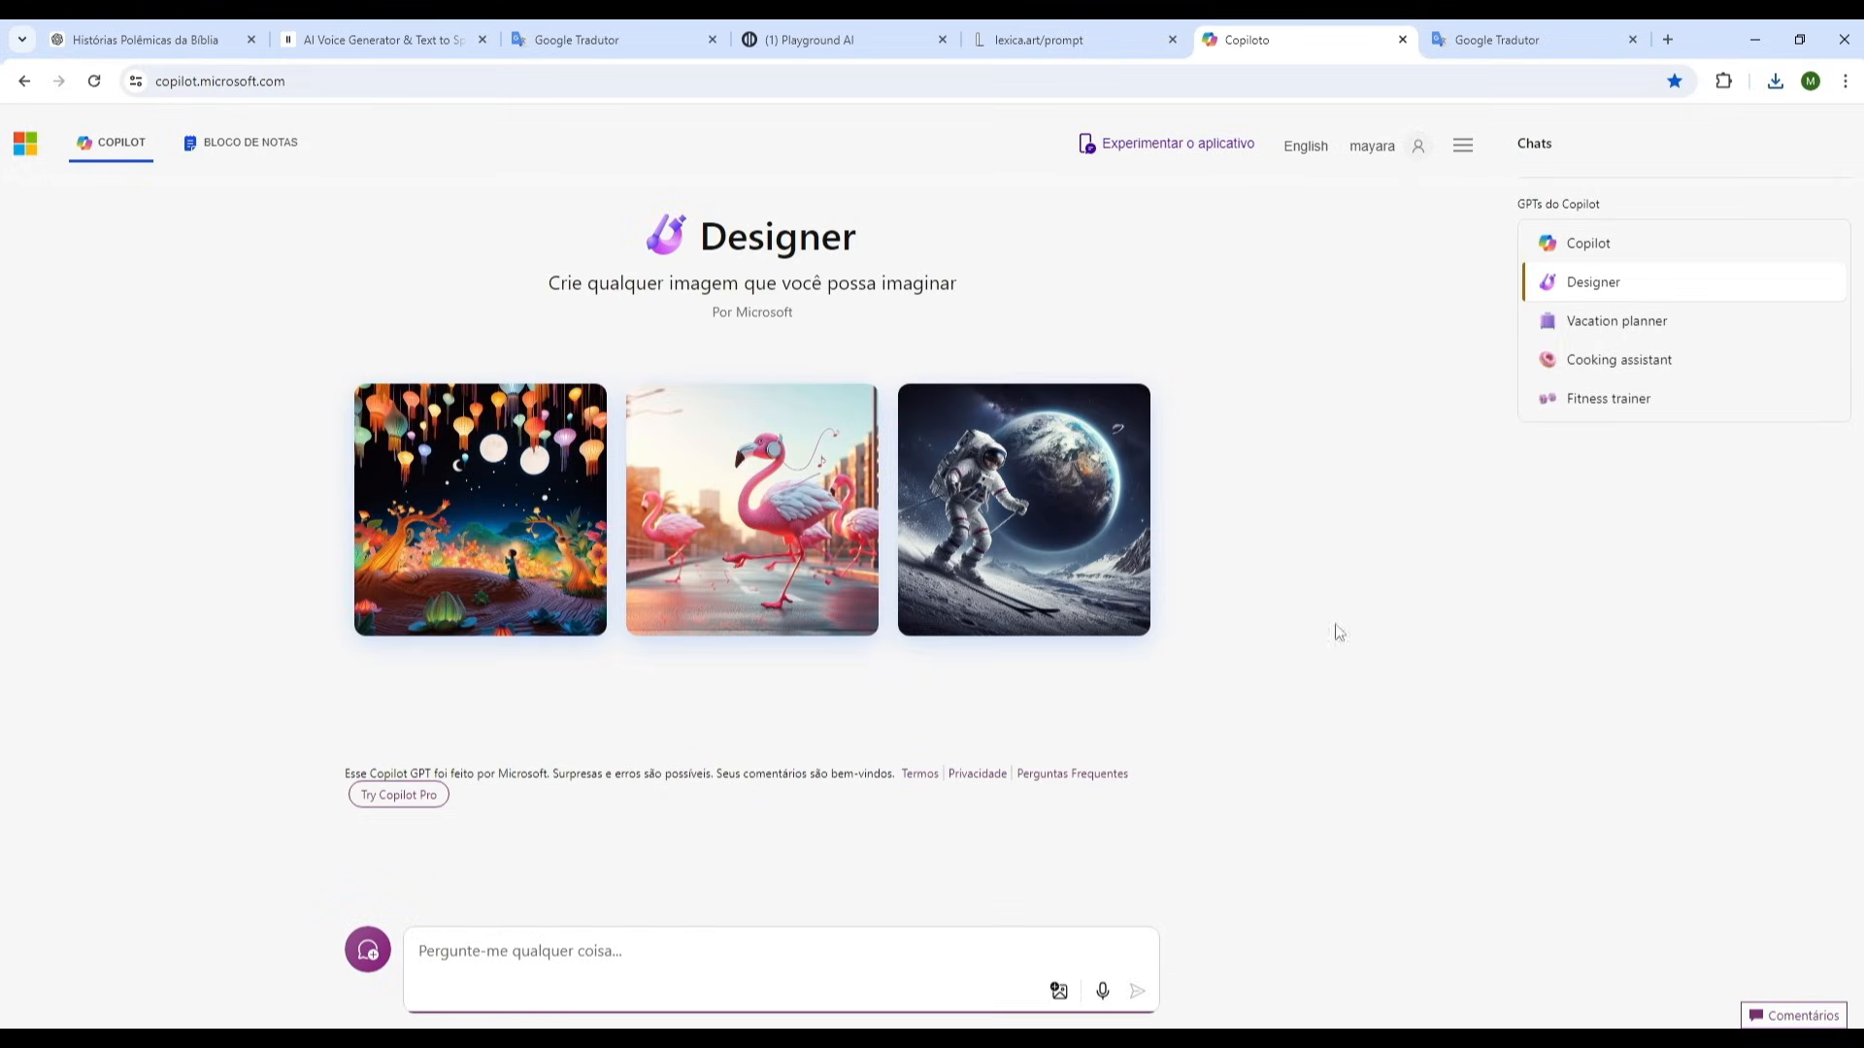
# Highlight the "Construção da Torre" image idea in ChatGPT and copy the translated English Tower of Babel prompt from Google Tradutor.
pyautogui.click(116, 25)
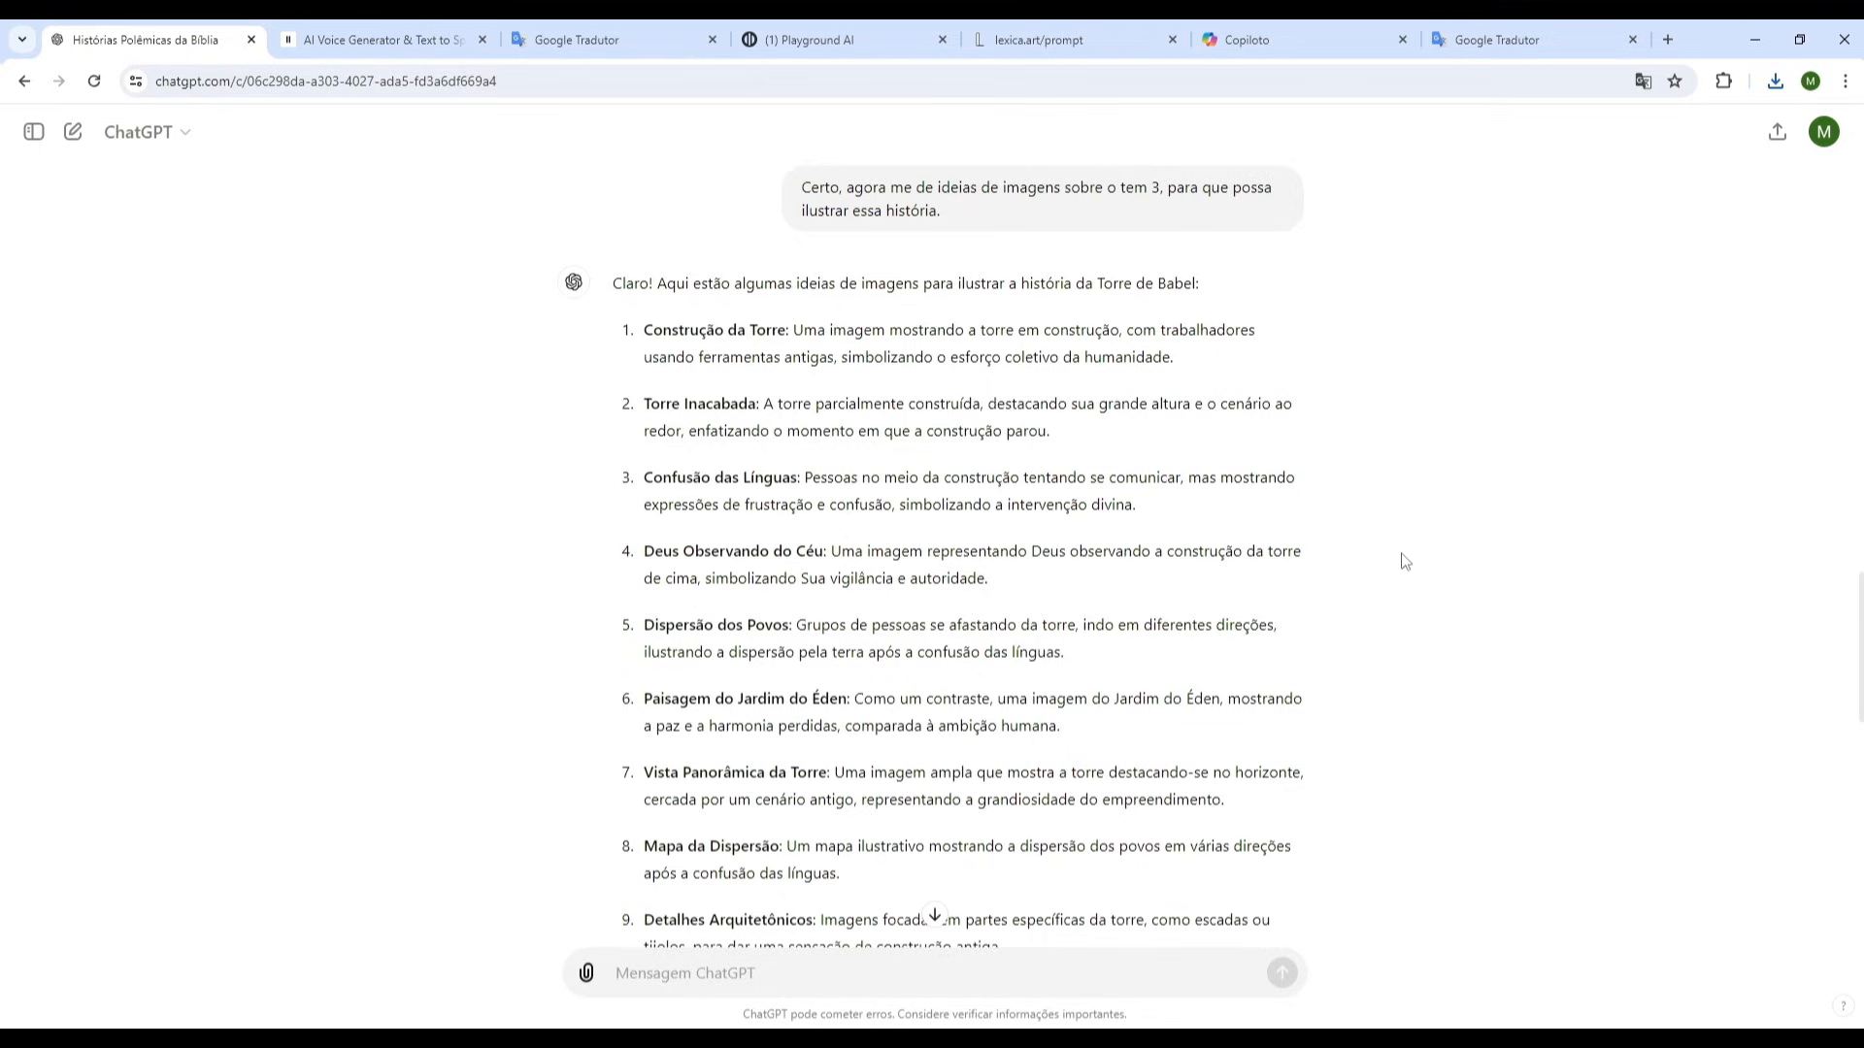
pyautogui.moveTo(643, 330); pyautogui.dragTo(791, 334)
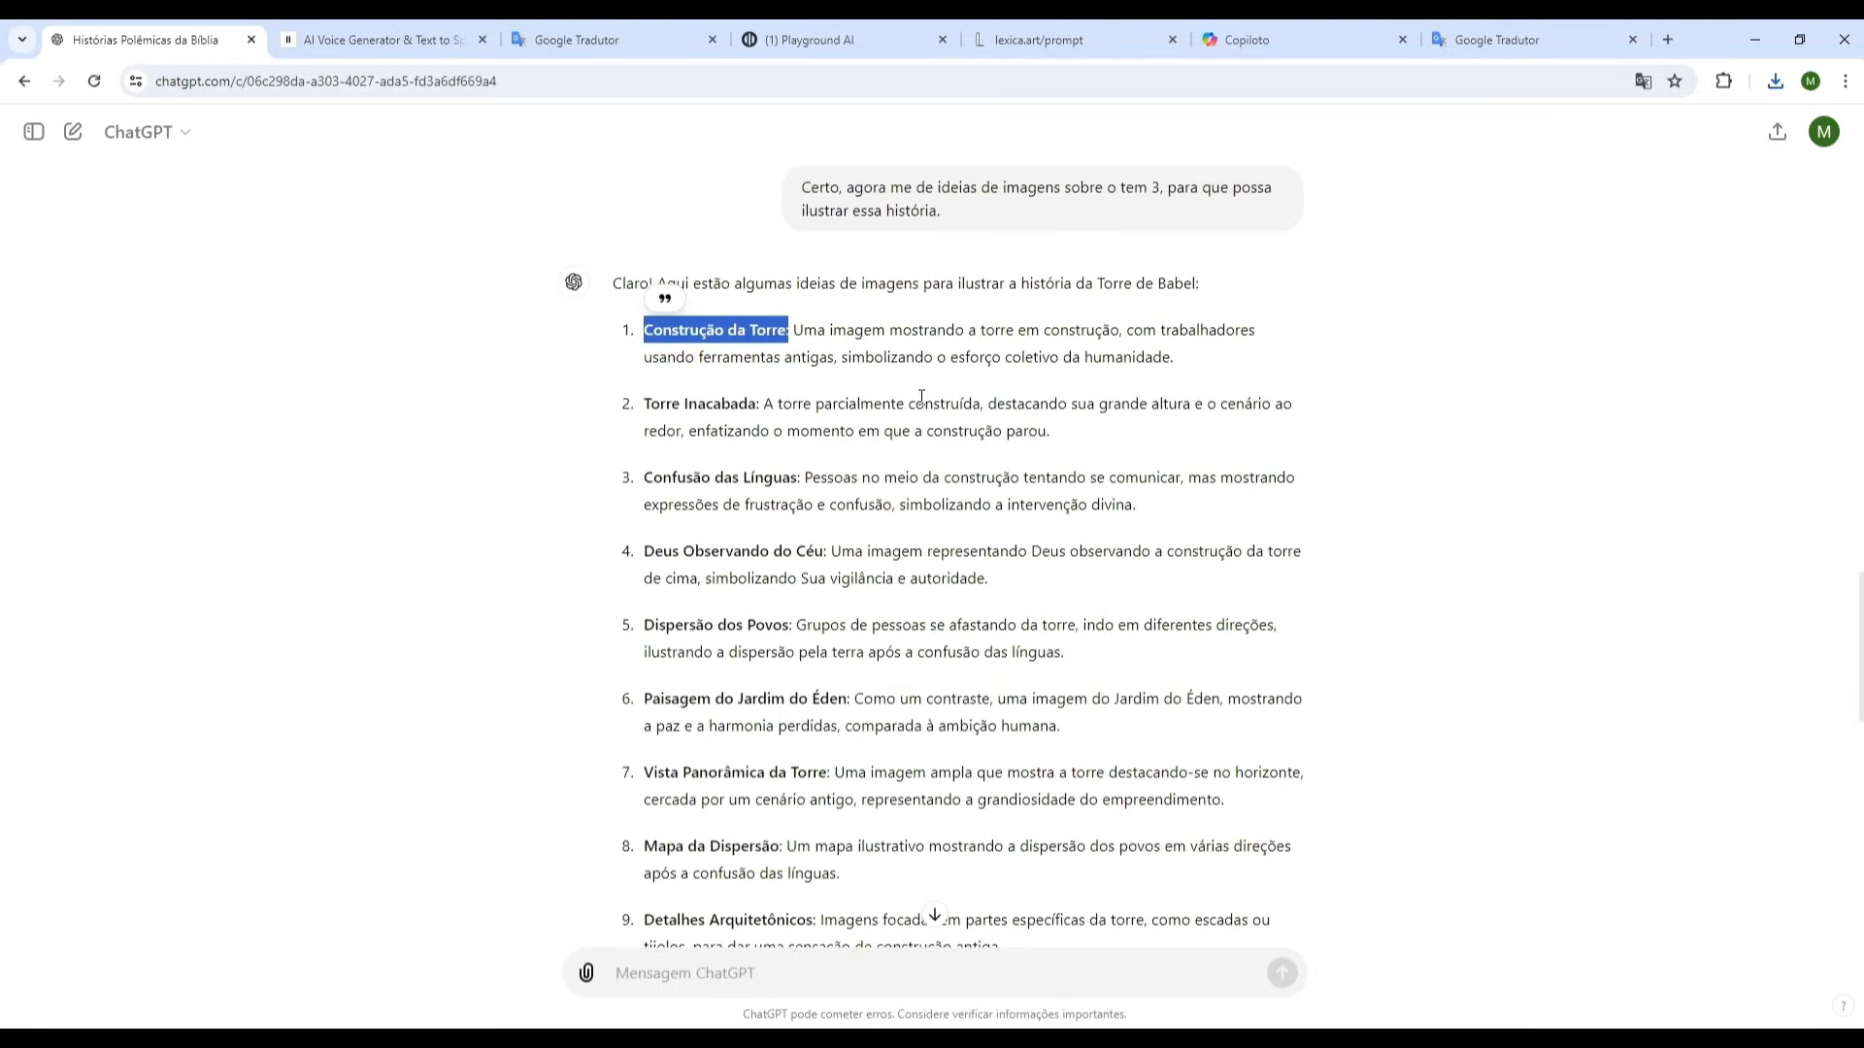
pyautogui.click(1500, 39)
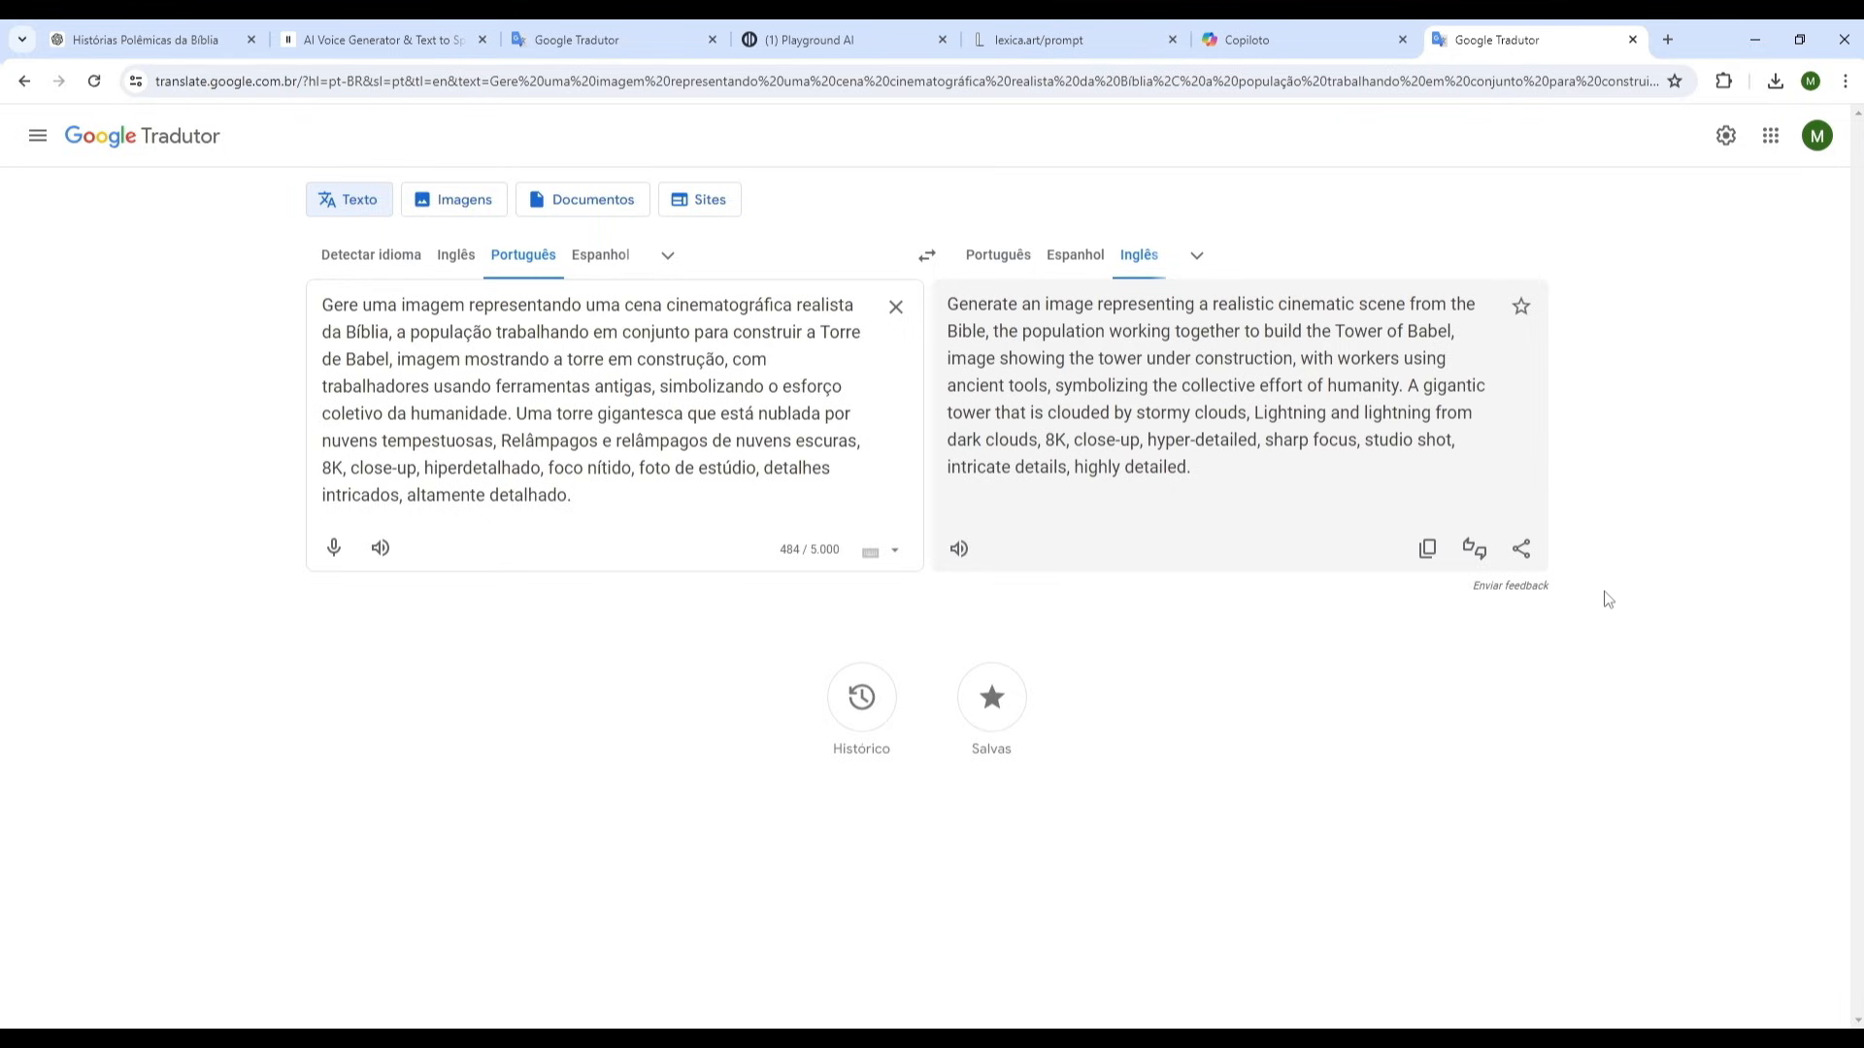
pyautogui.click(1426, 553)
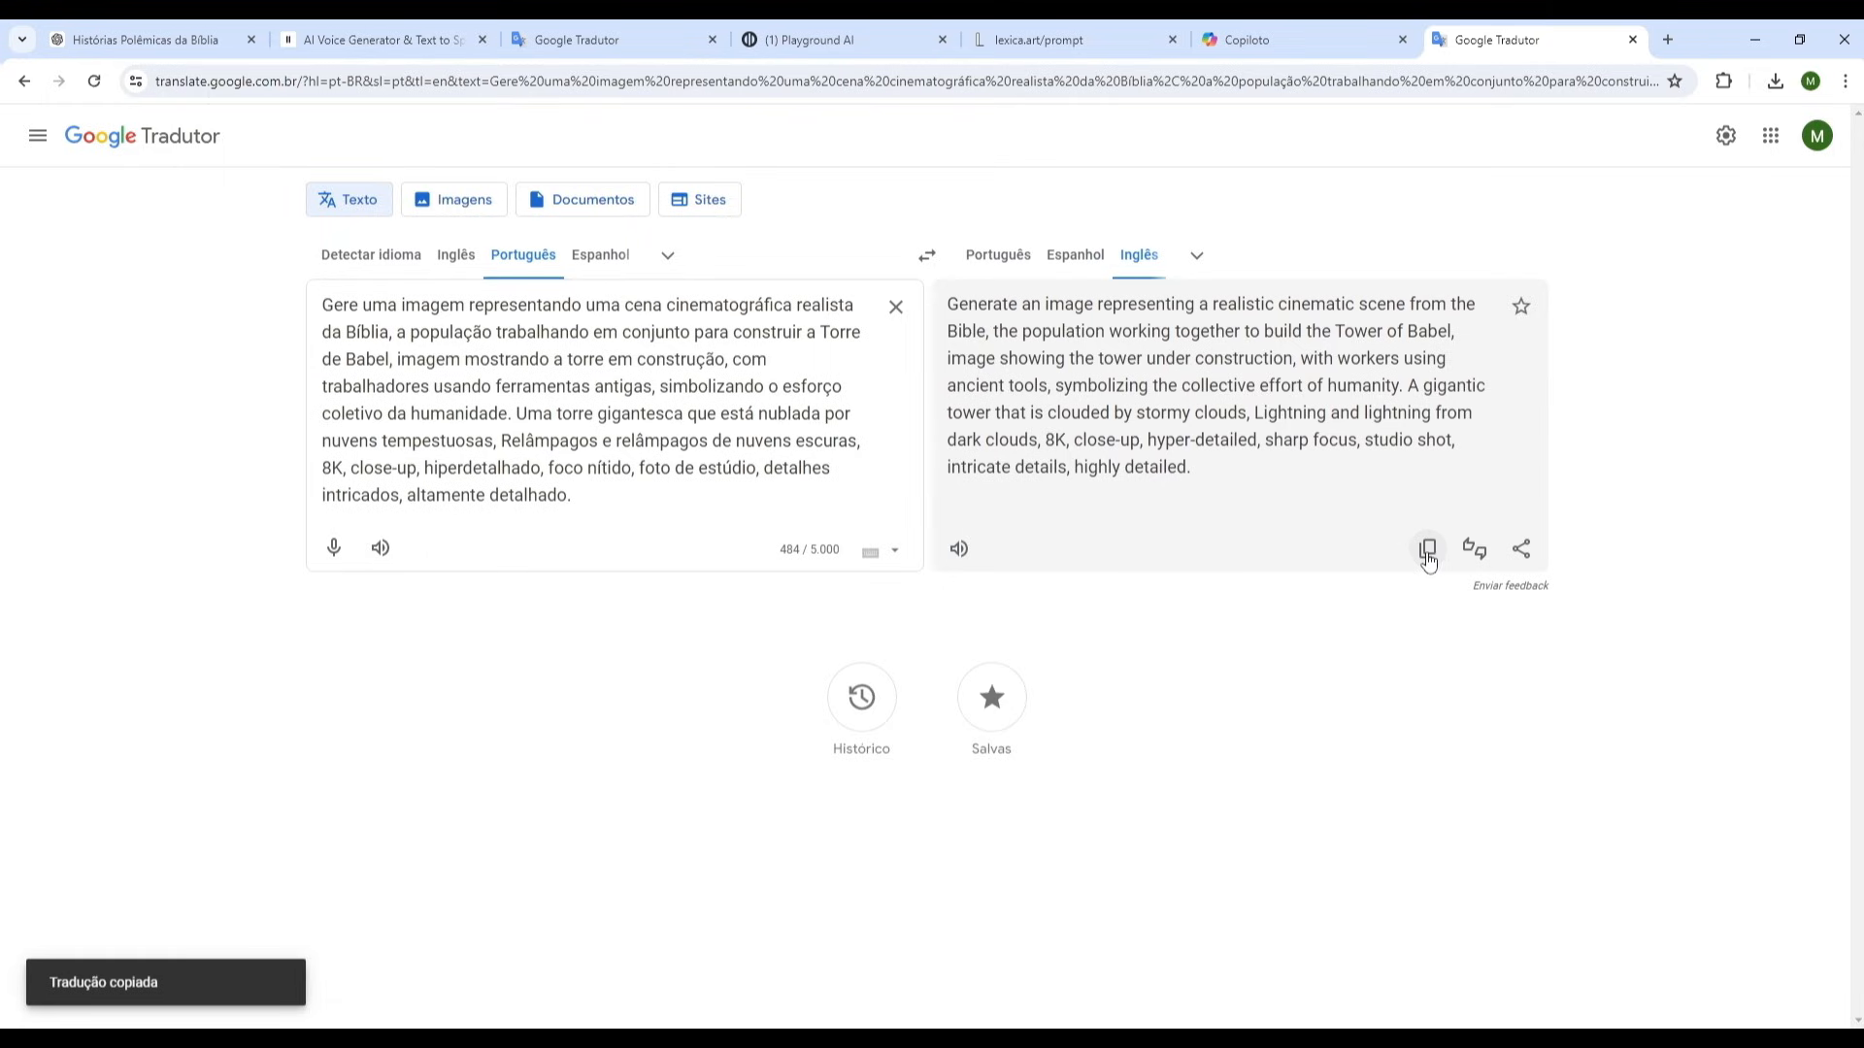
# Return to Copilot Designer and submit the copied English prompt about the population building the Tower of Babel.
pyautogui.click(1268, 28)
pyautogui.click(519, 961)
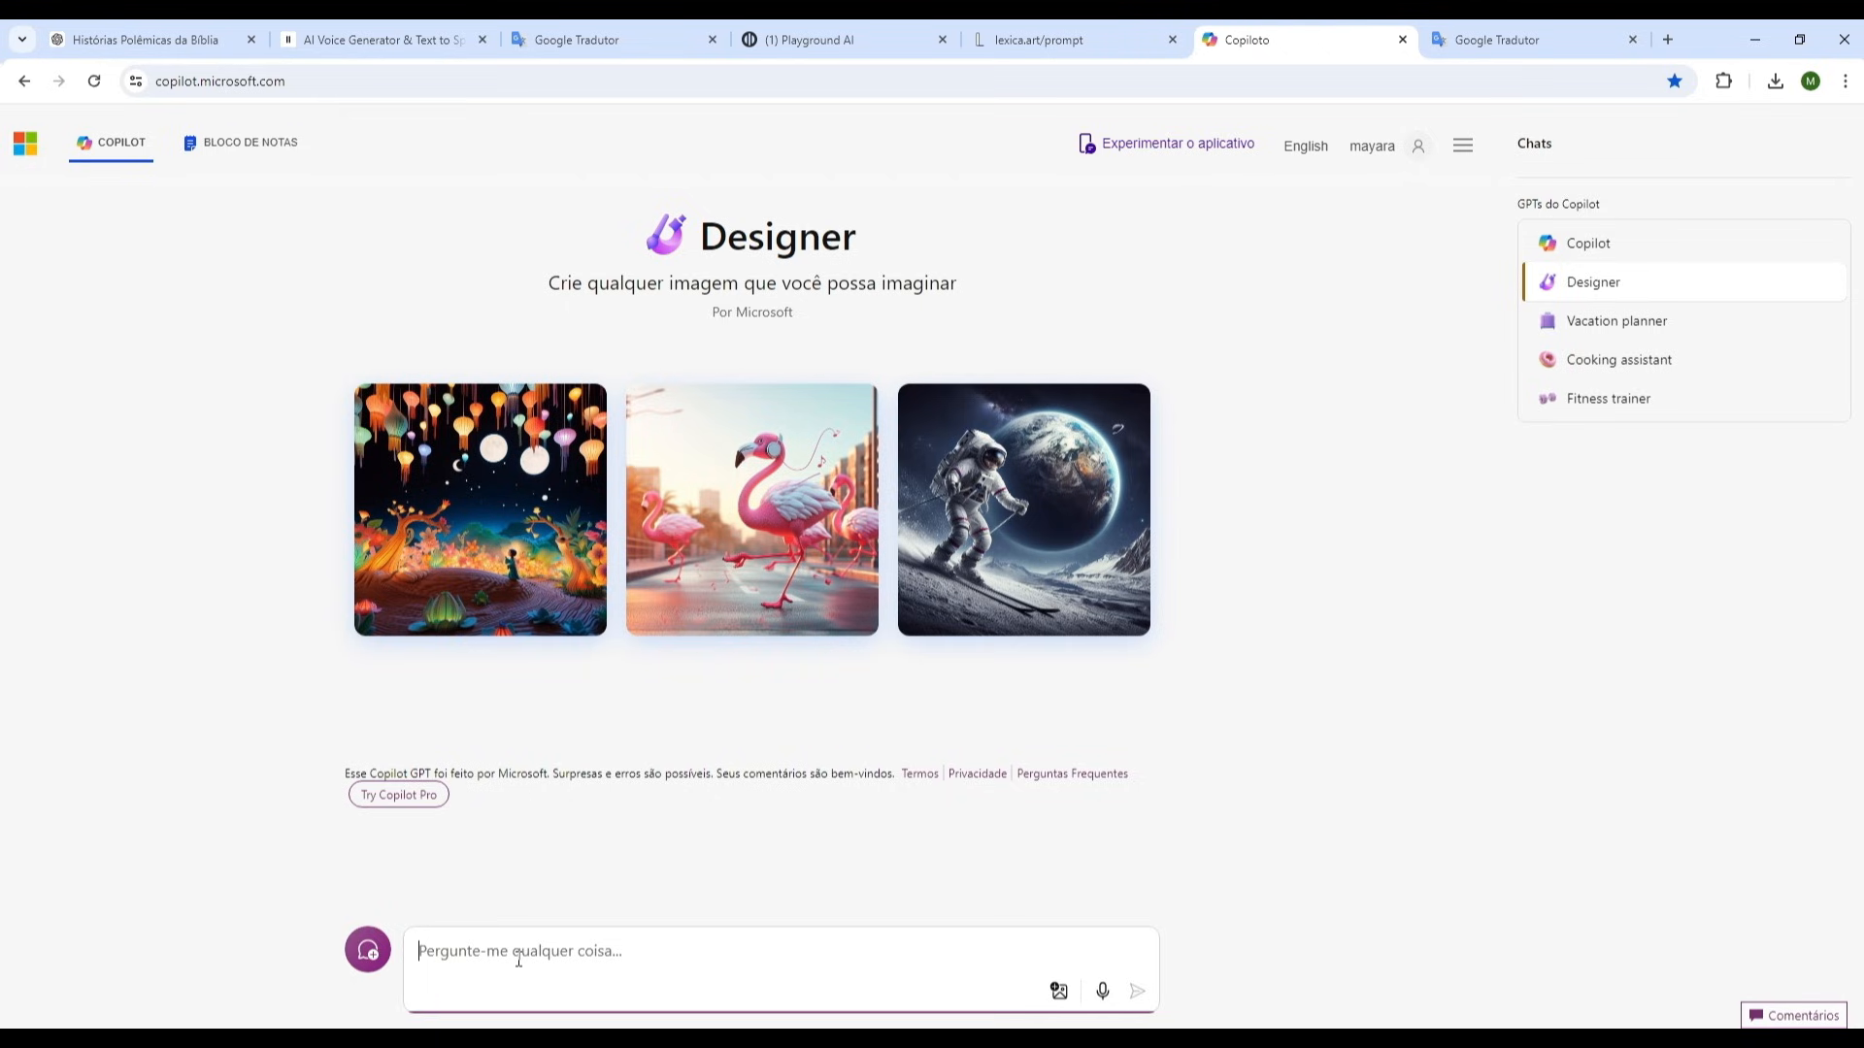
pyautogui.hotkey('ctrl', 'v')
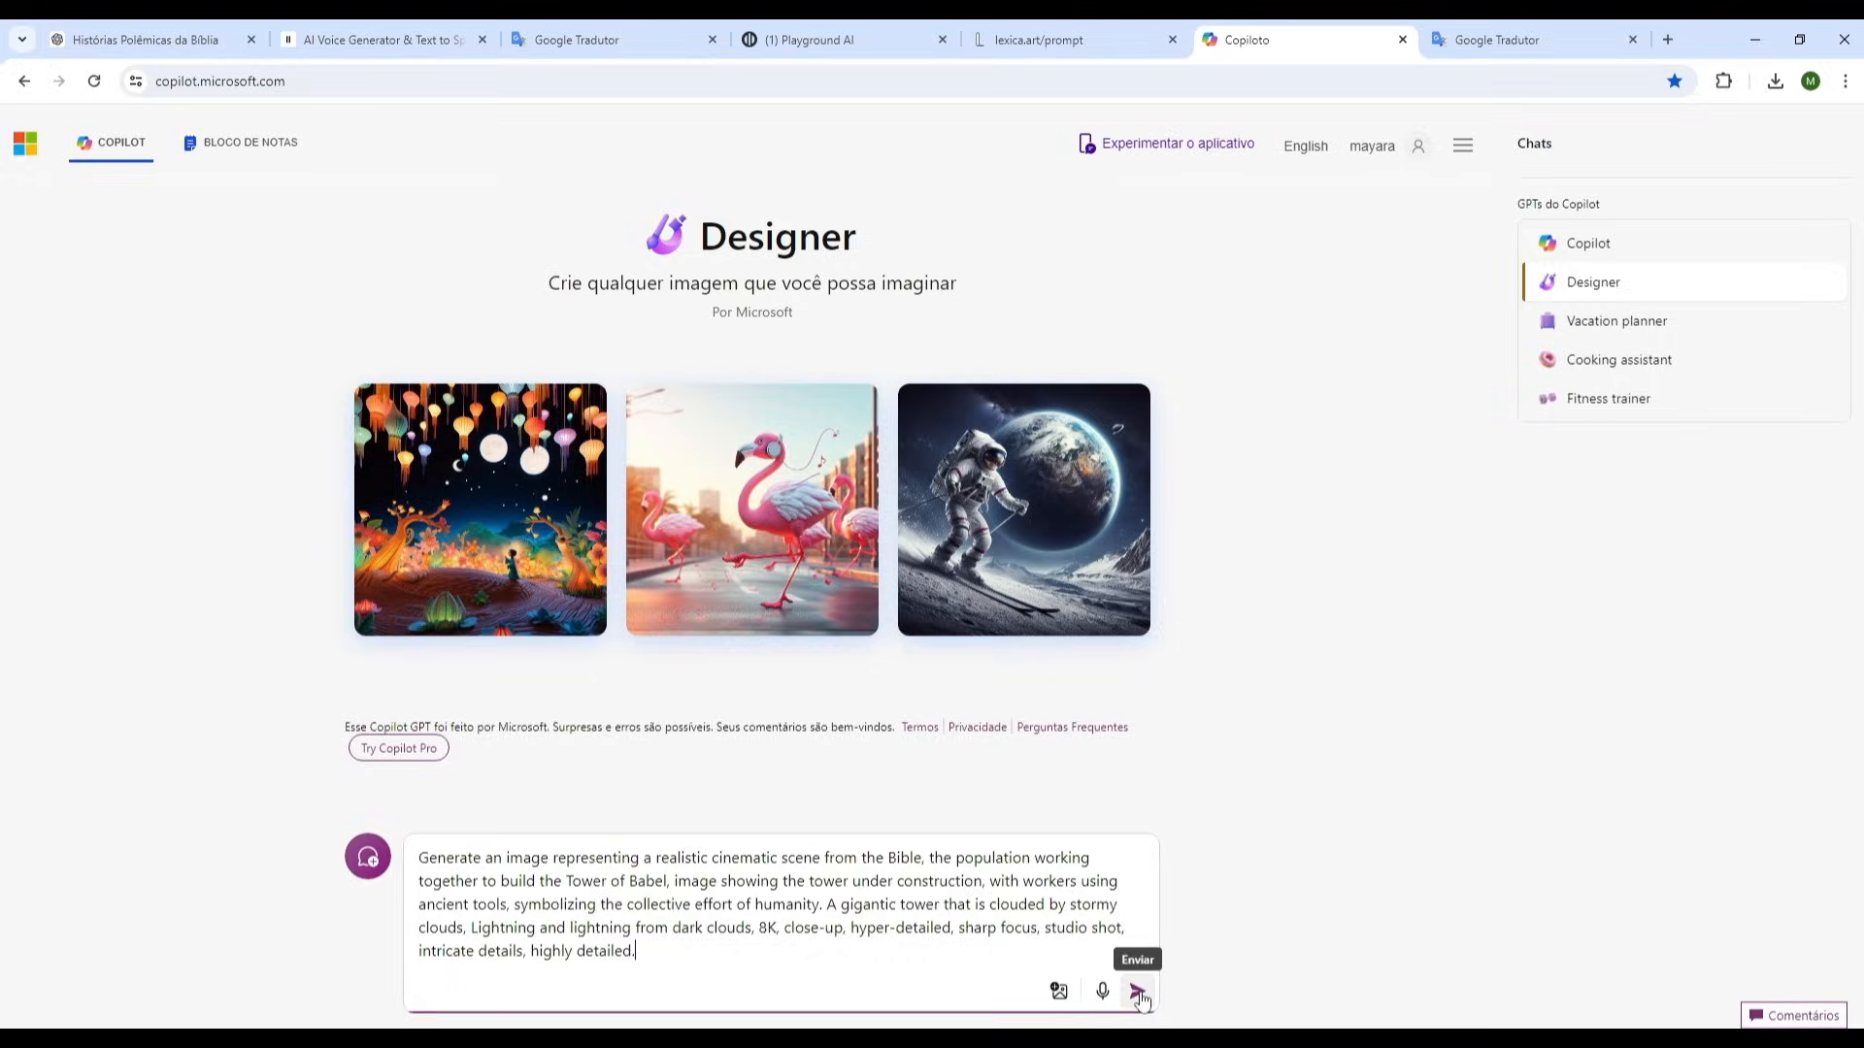
pyautogui.click(1137, 992)
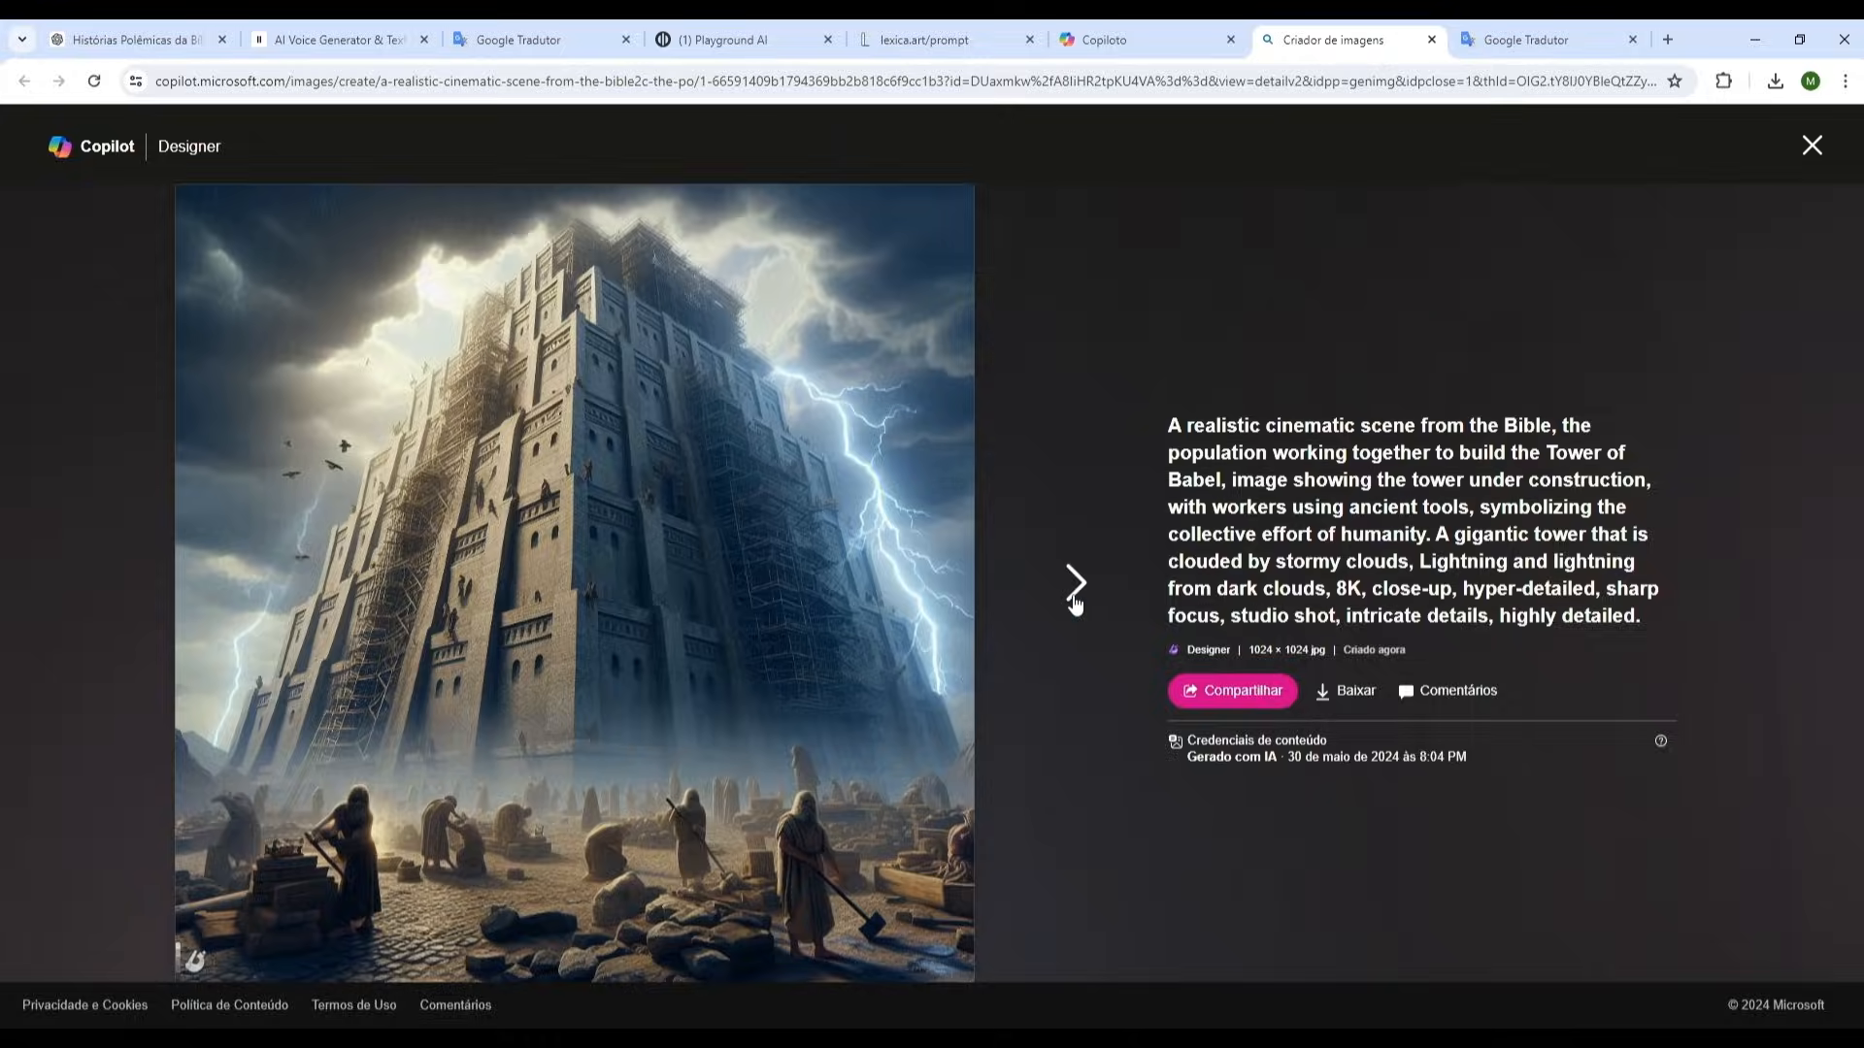
# Browse the generated tower images and download the one with men using ancient tools around a barrel in front of the tower.
pyautogui.click(1076, 597)
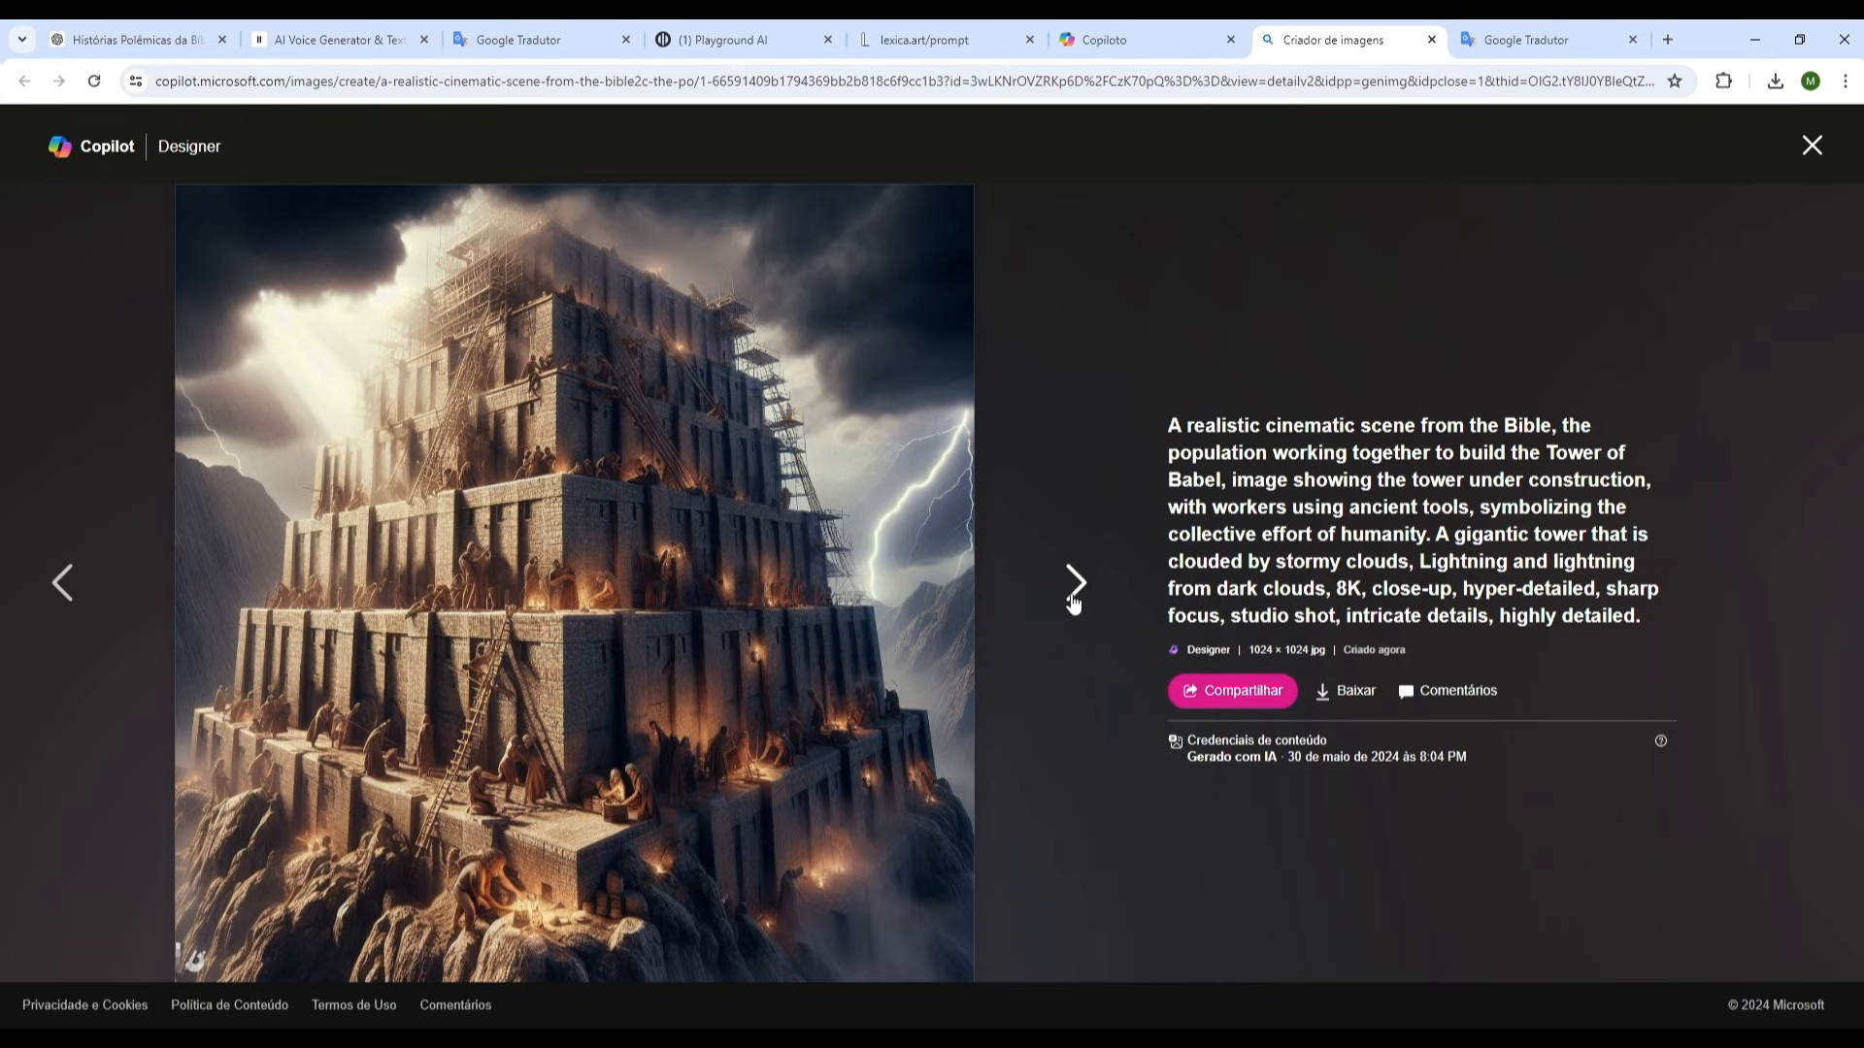
pyautogui.click(1073, 598)
pyautogui.click(1074, 588)
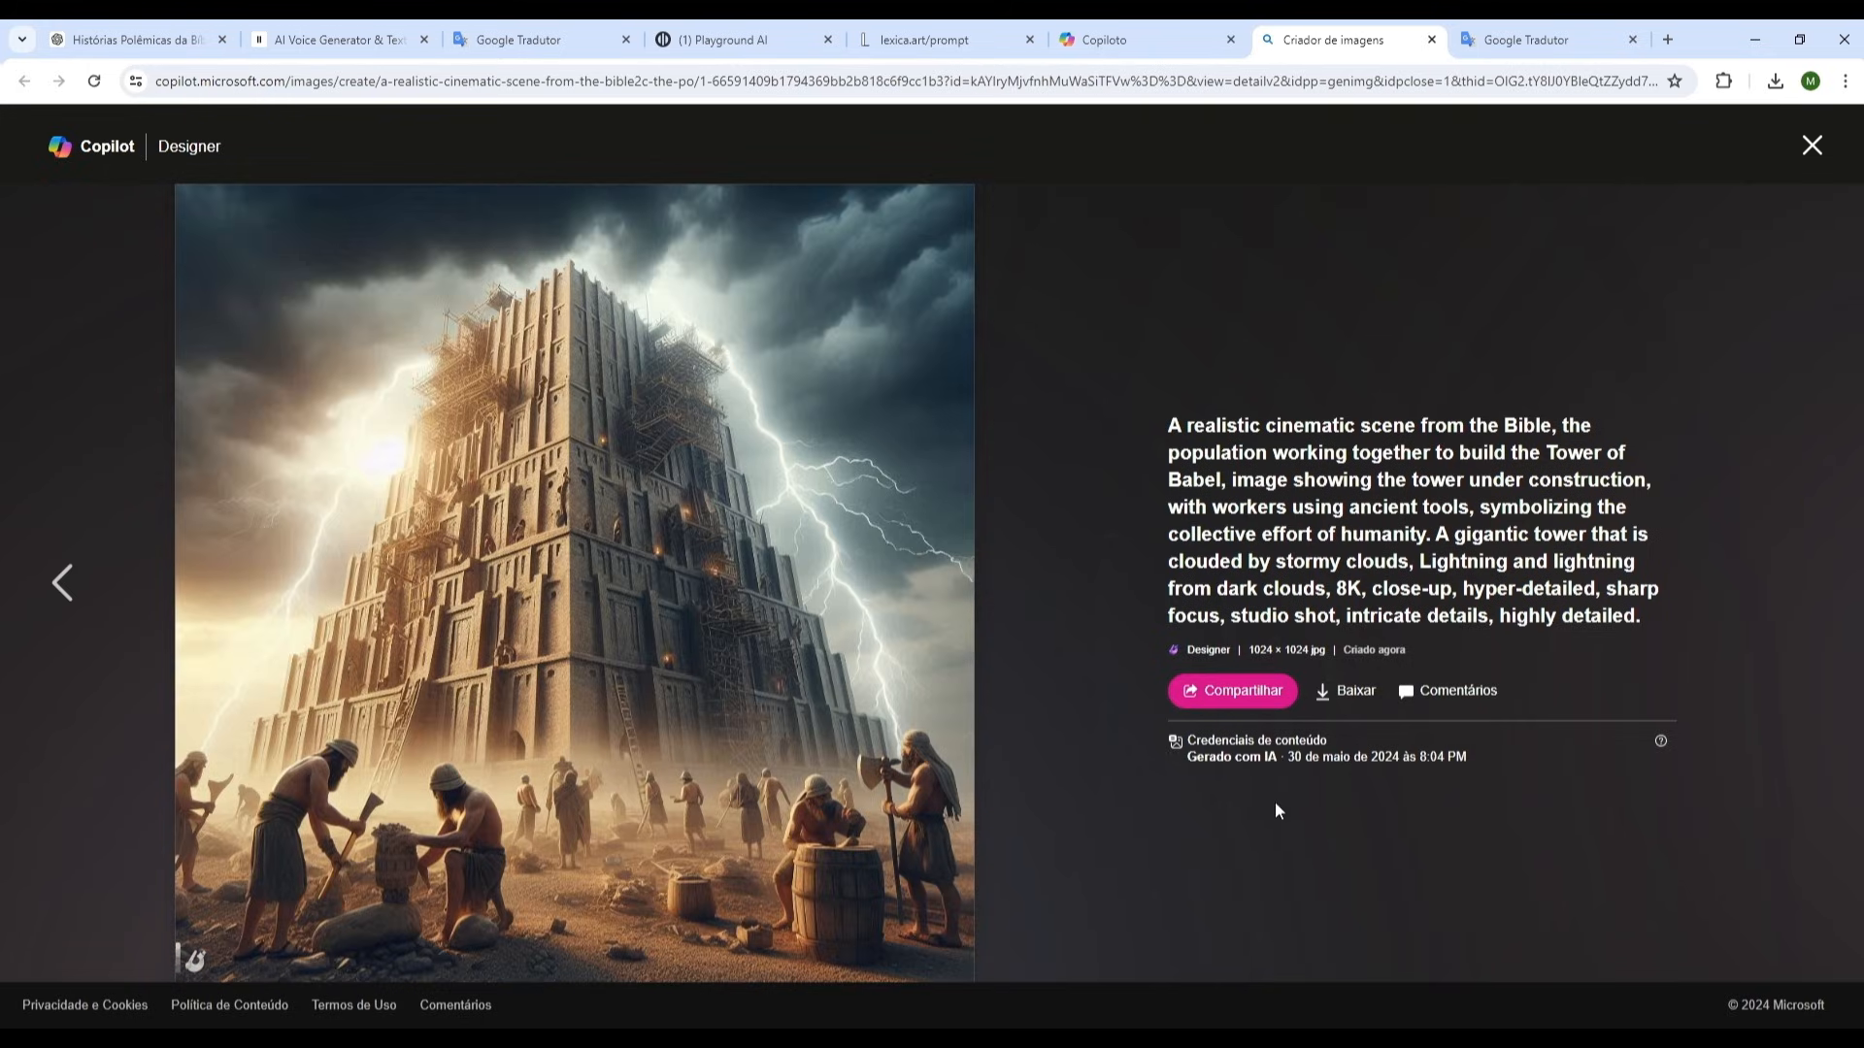
pyautogui.click(1350, 692)
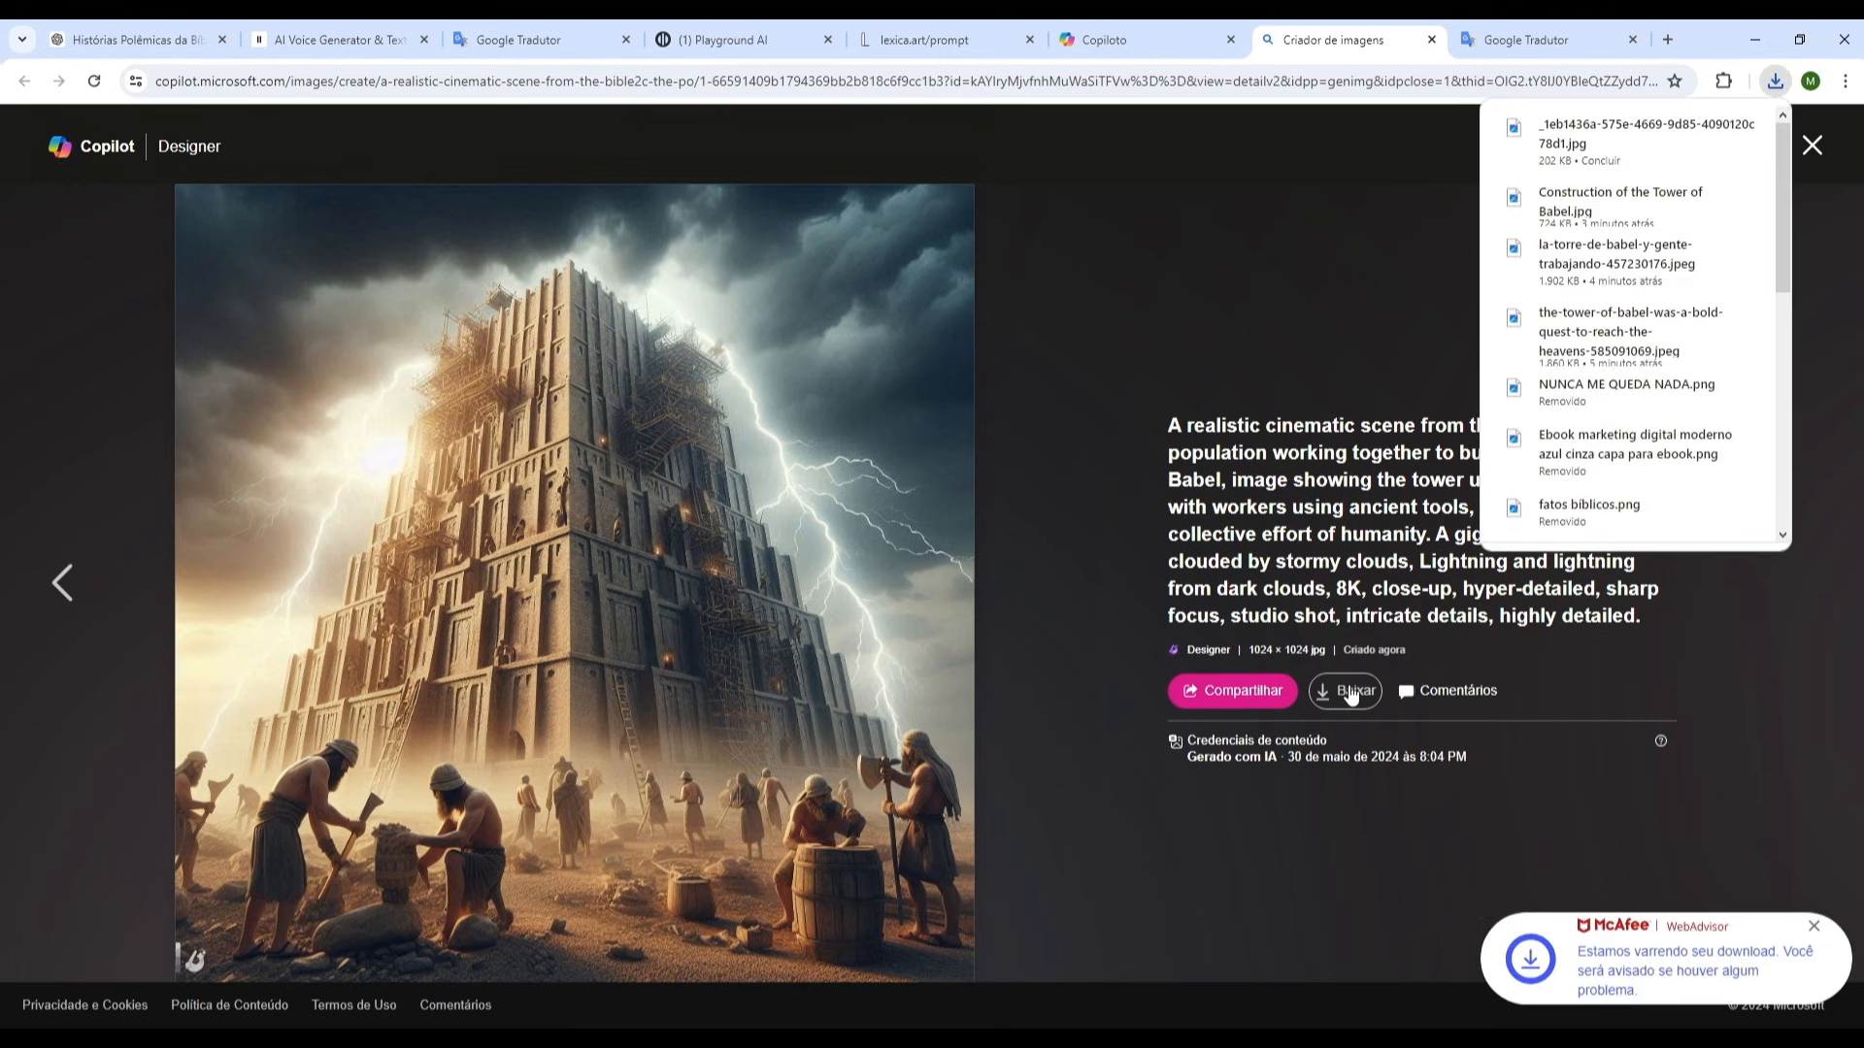
pyautogui.press('Left')
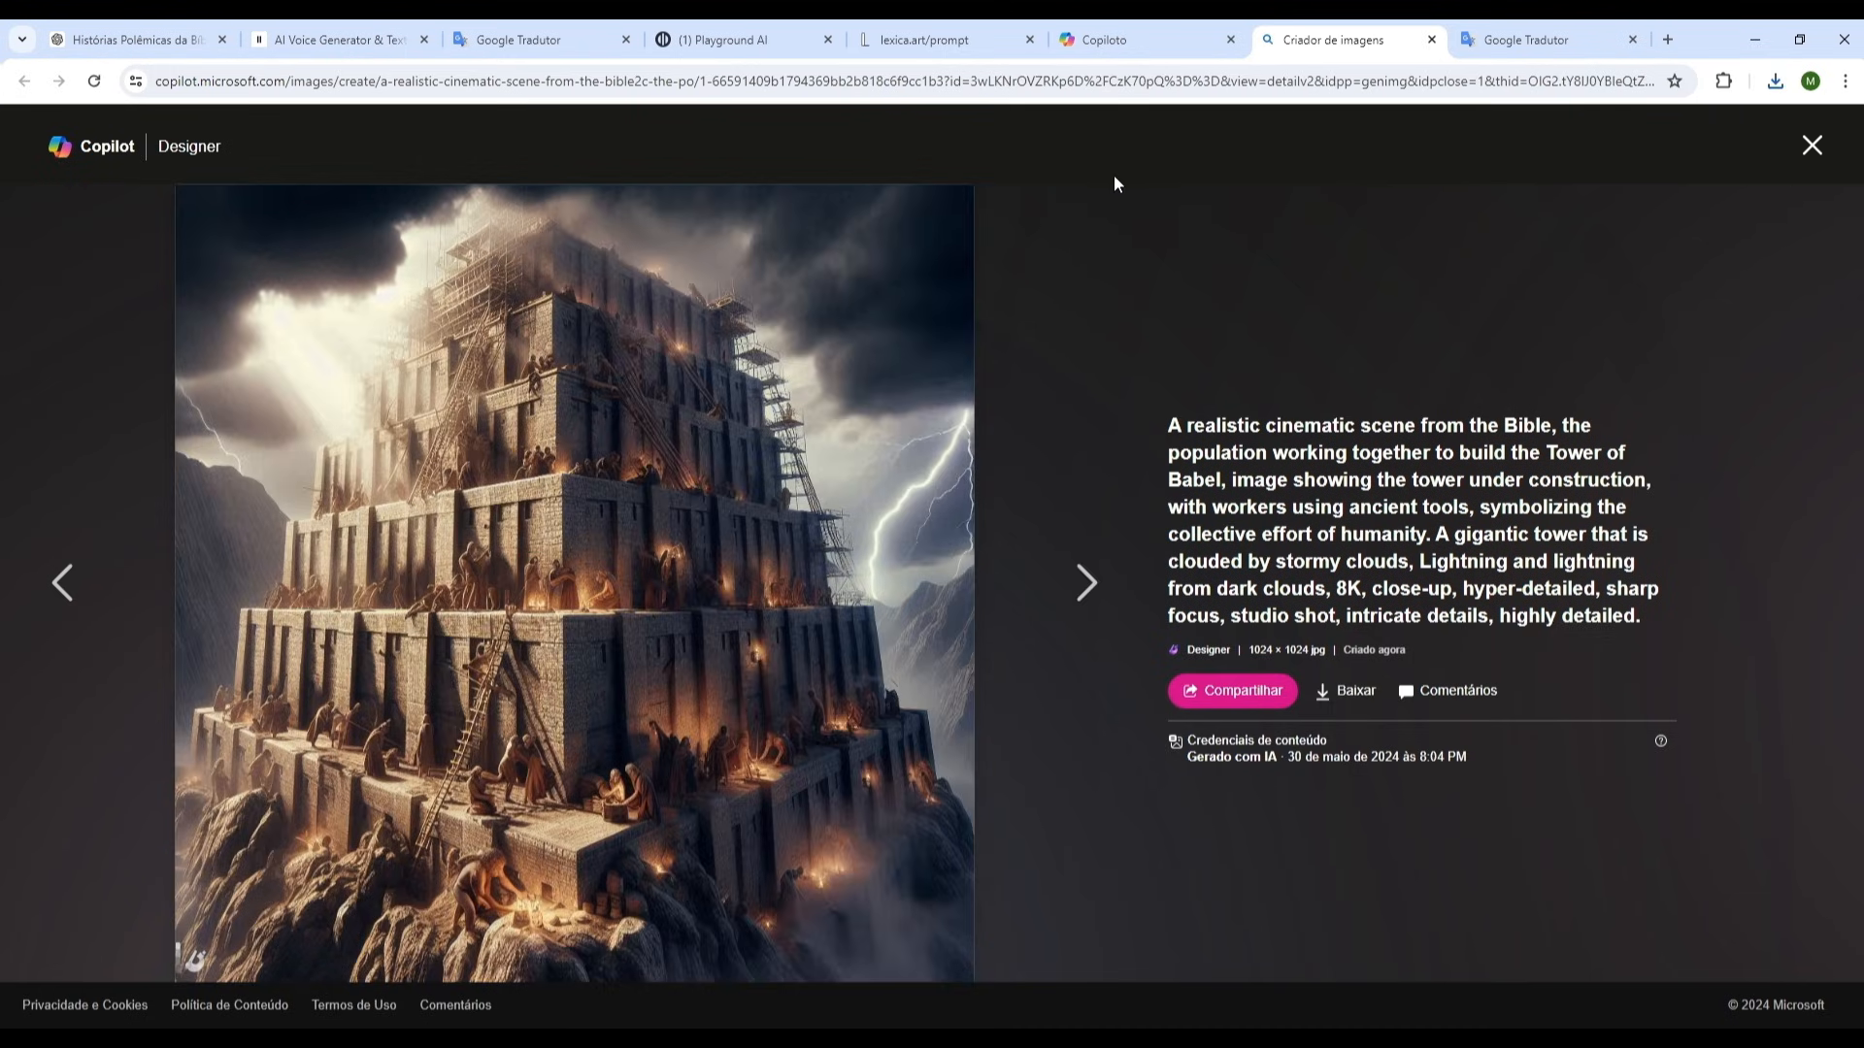
# Return to Playground AI, revisit the generated images in Copilot, and close the open Playground image to get back to its search results.
pyautogui.click(736, 43)
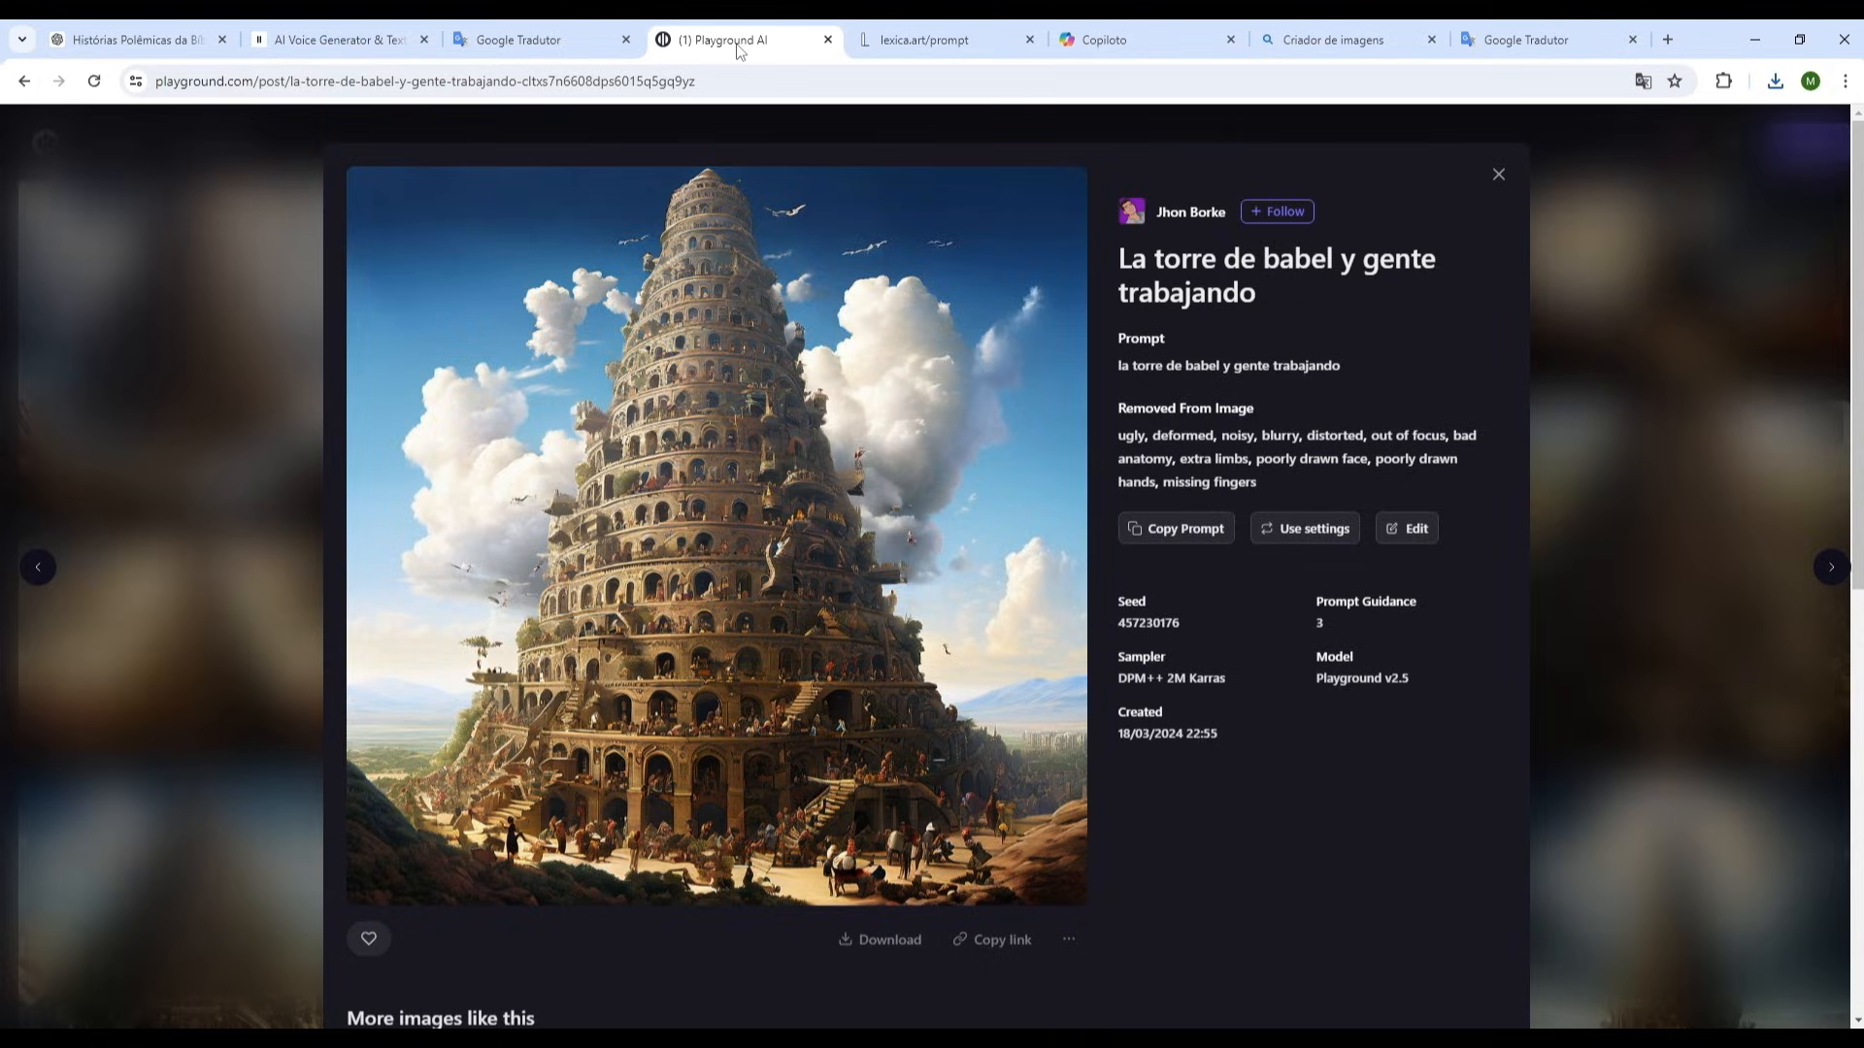
pyautogui.click(1118, 31)
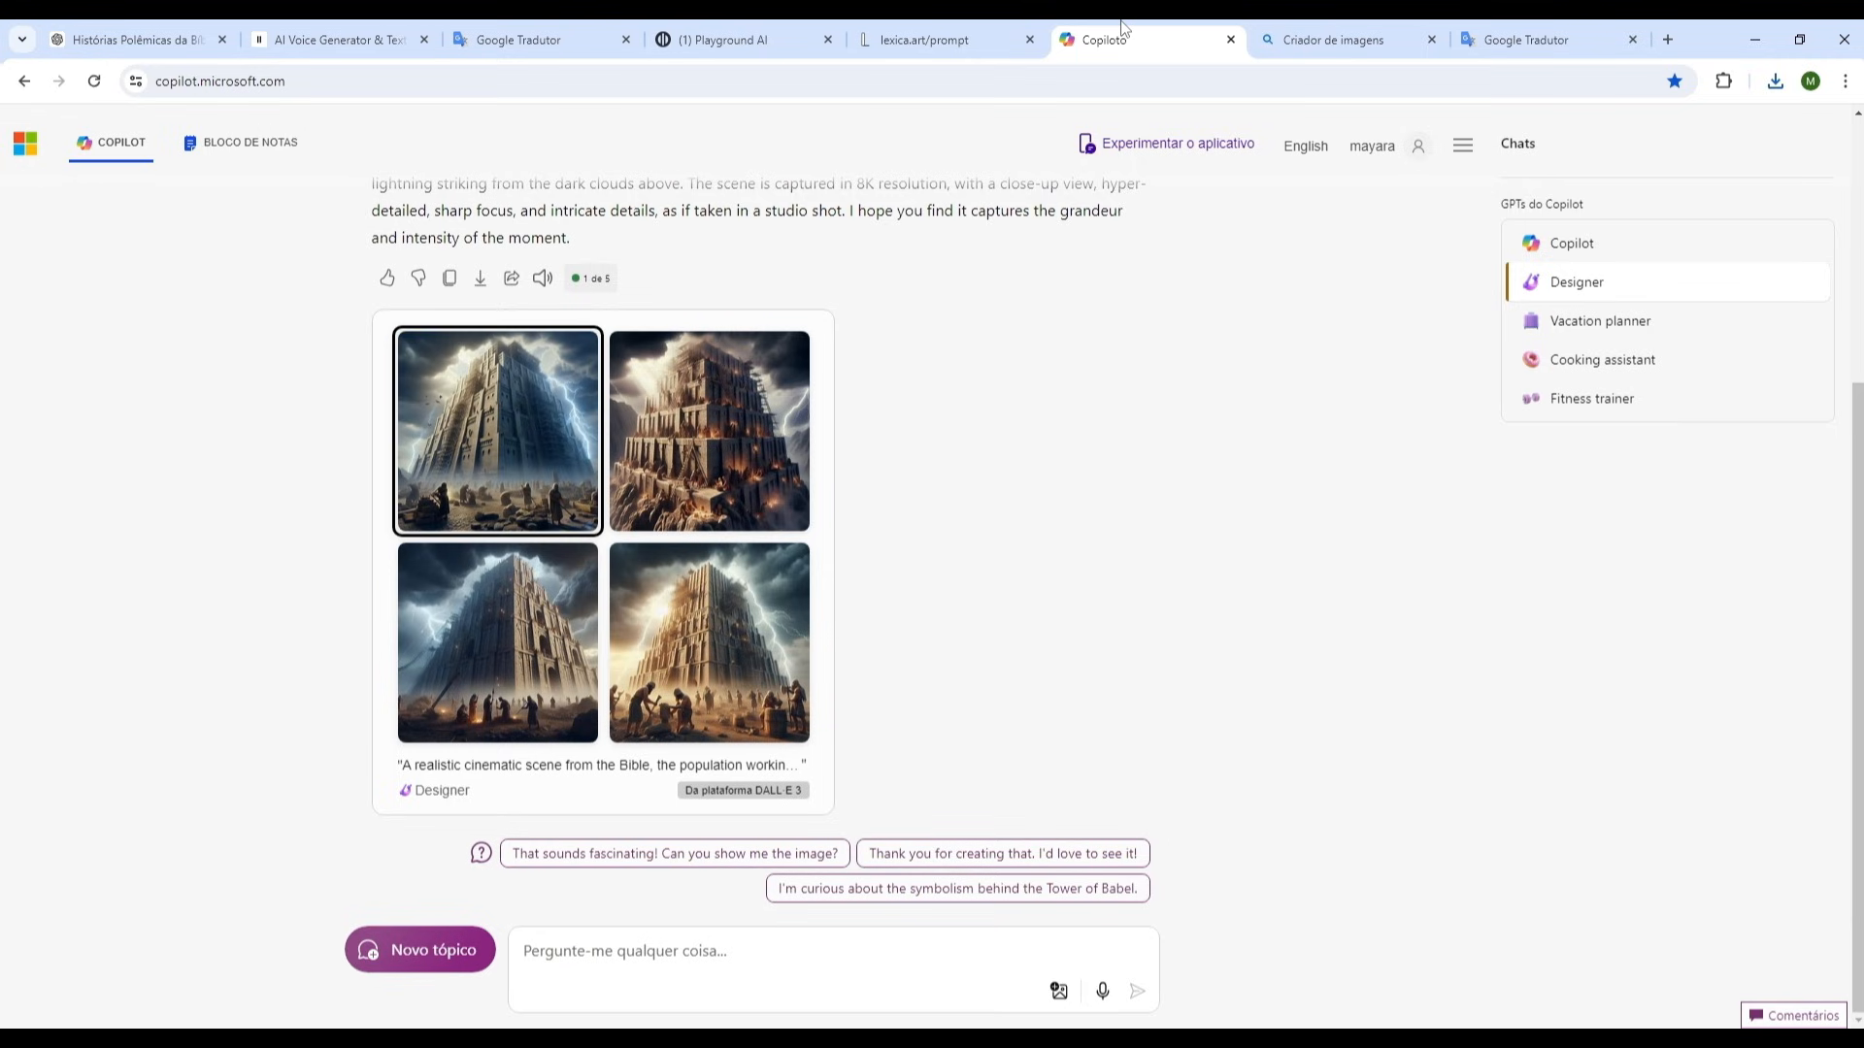
pyautogui.click(737, 40)
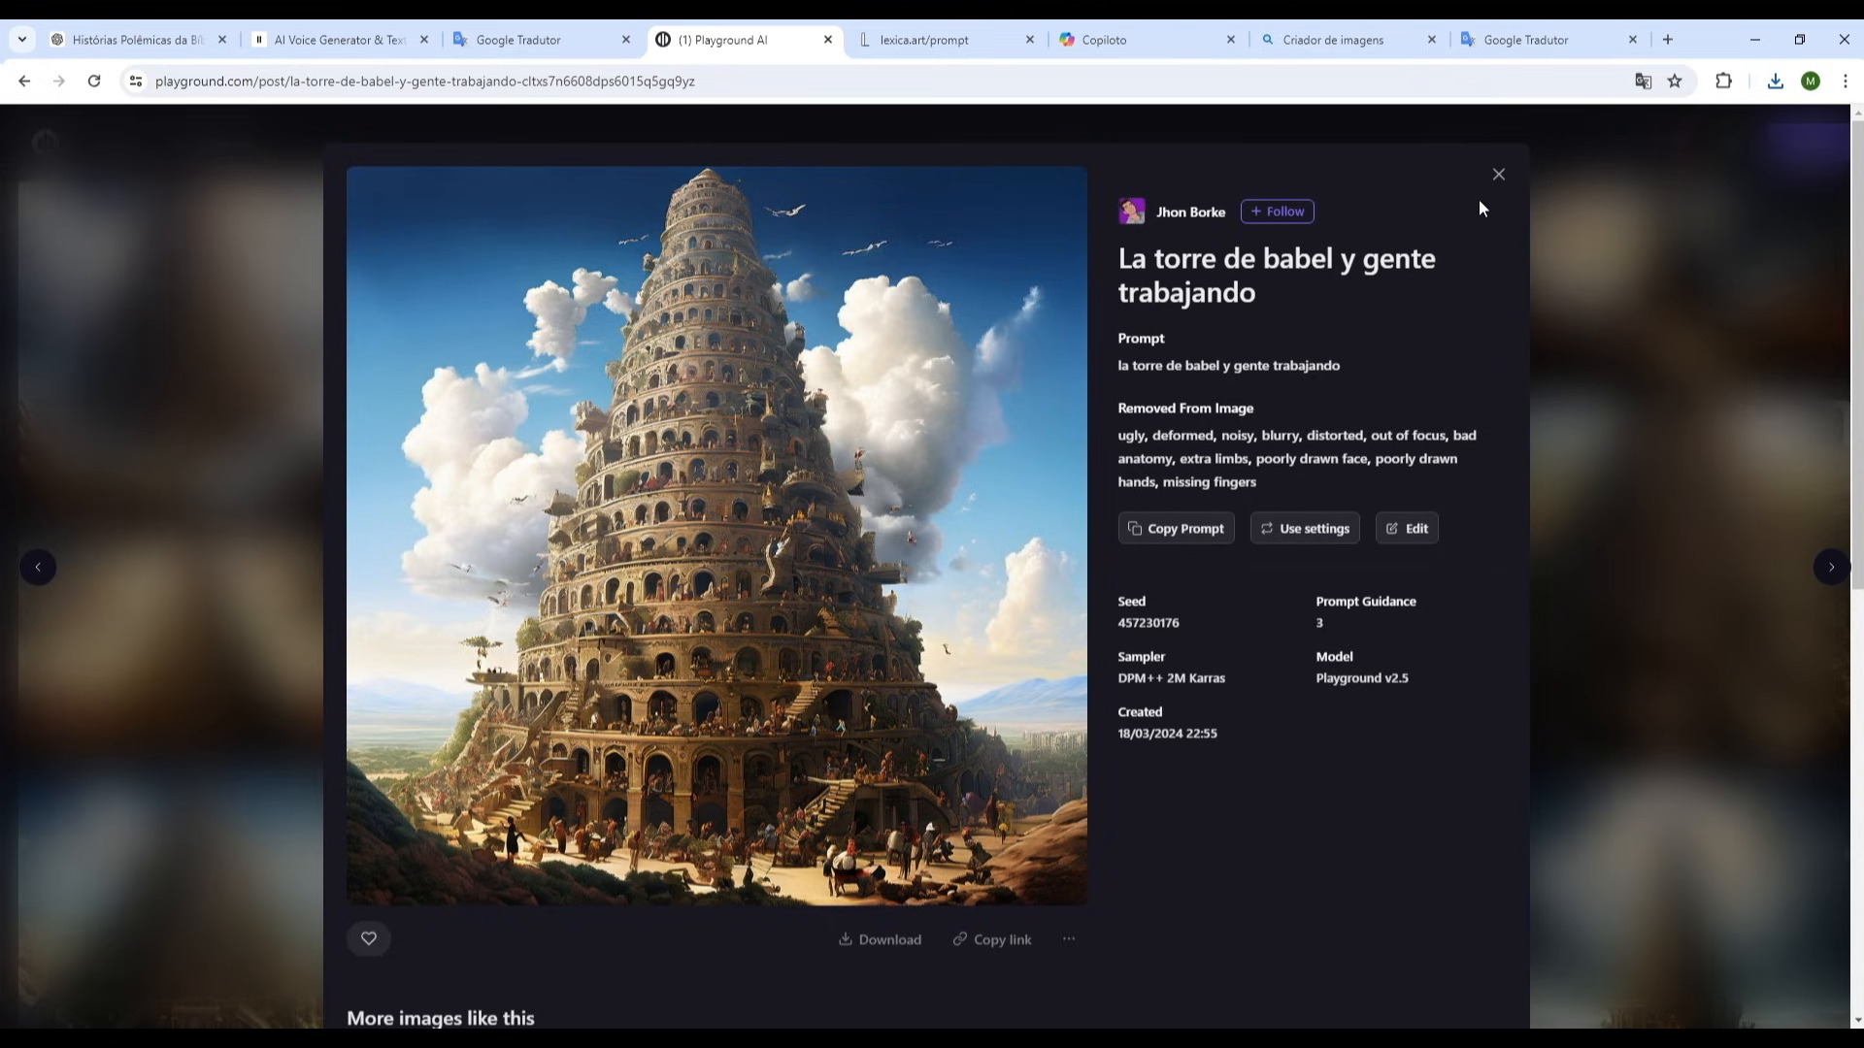
pyautogui.click(1497, 179)
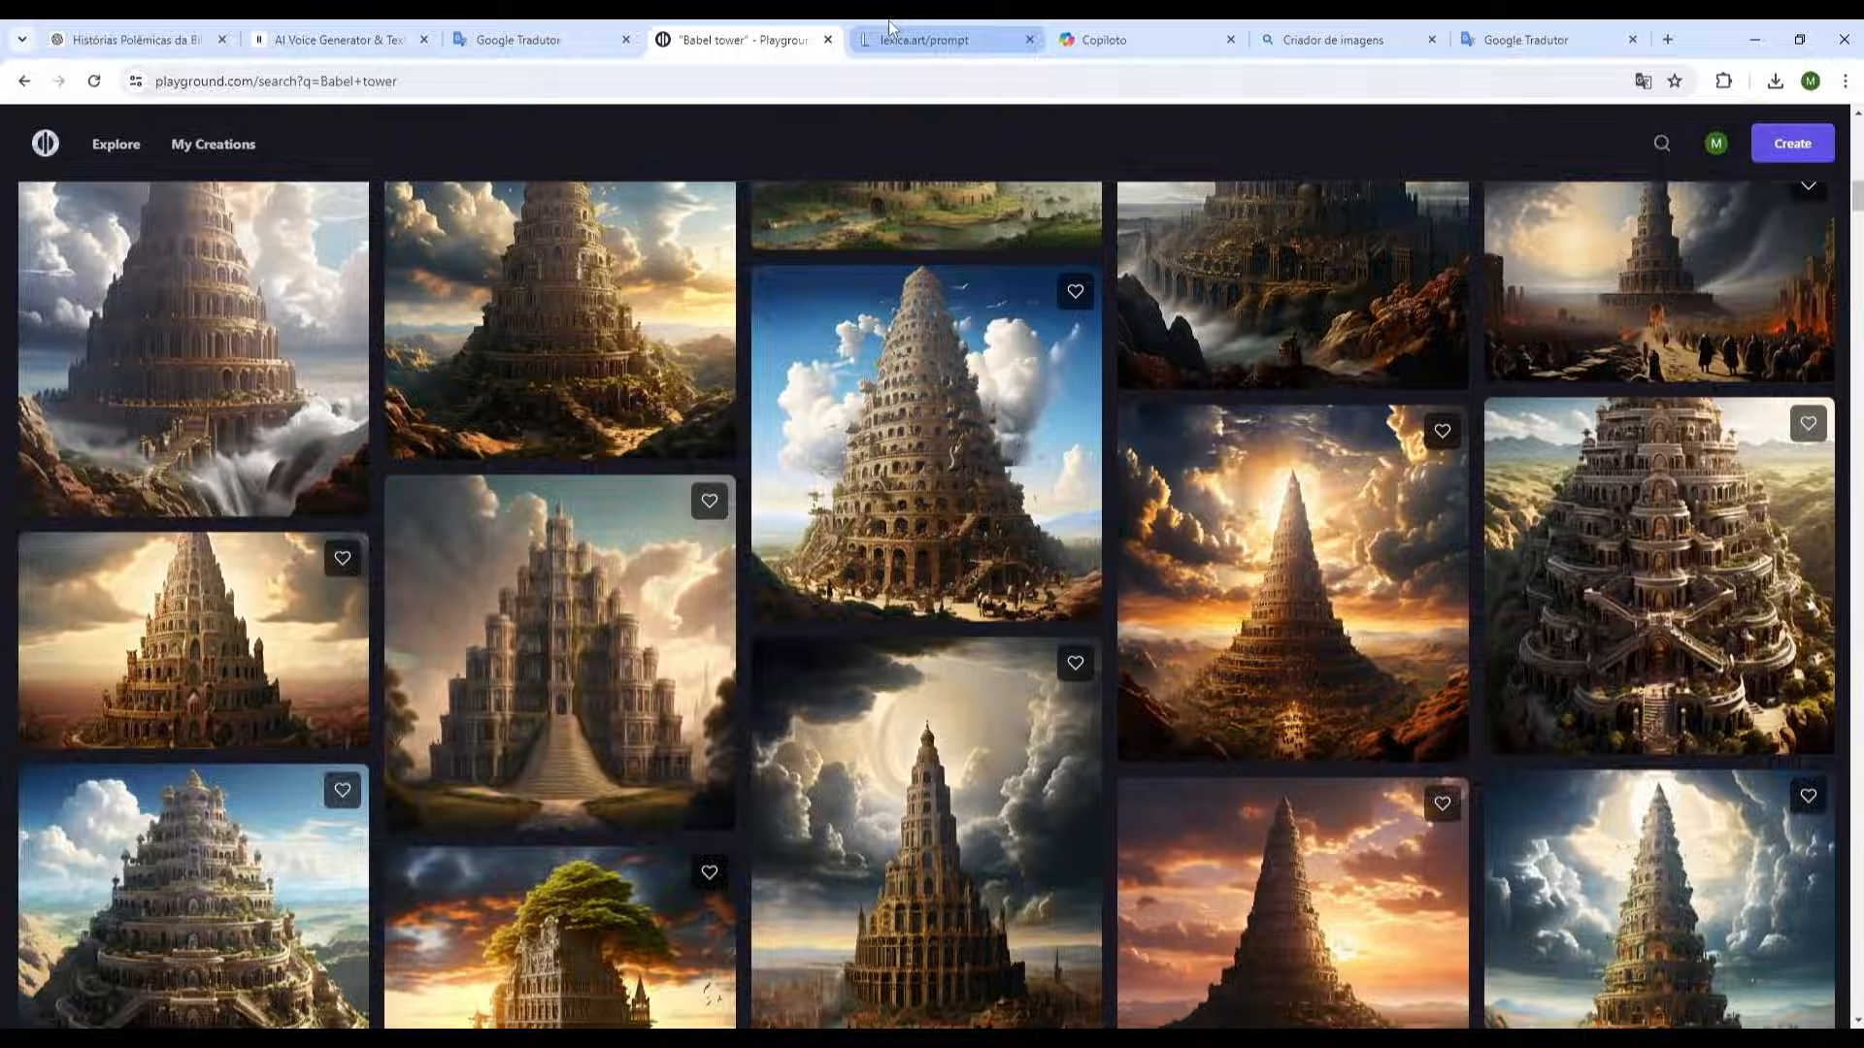
# Switch to Lexica, close the open image and search for images of "Jesus Christ".
pyautogui.click(889, 20)
pyautogui.click(1479, 136)
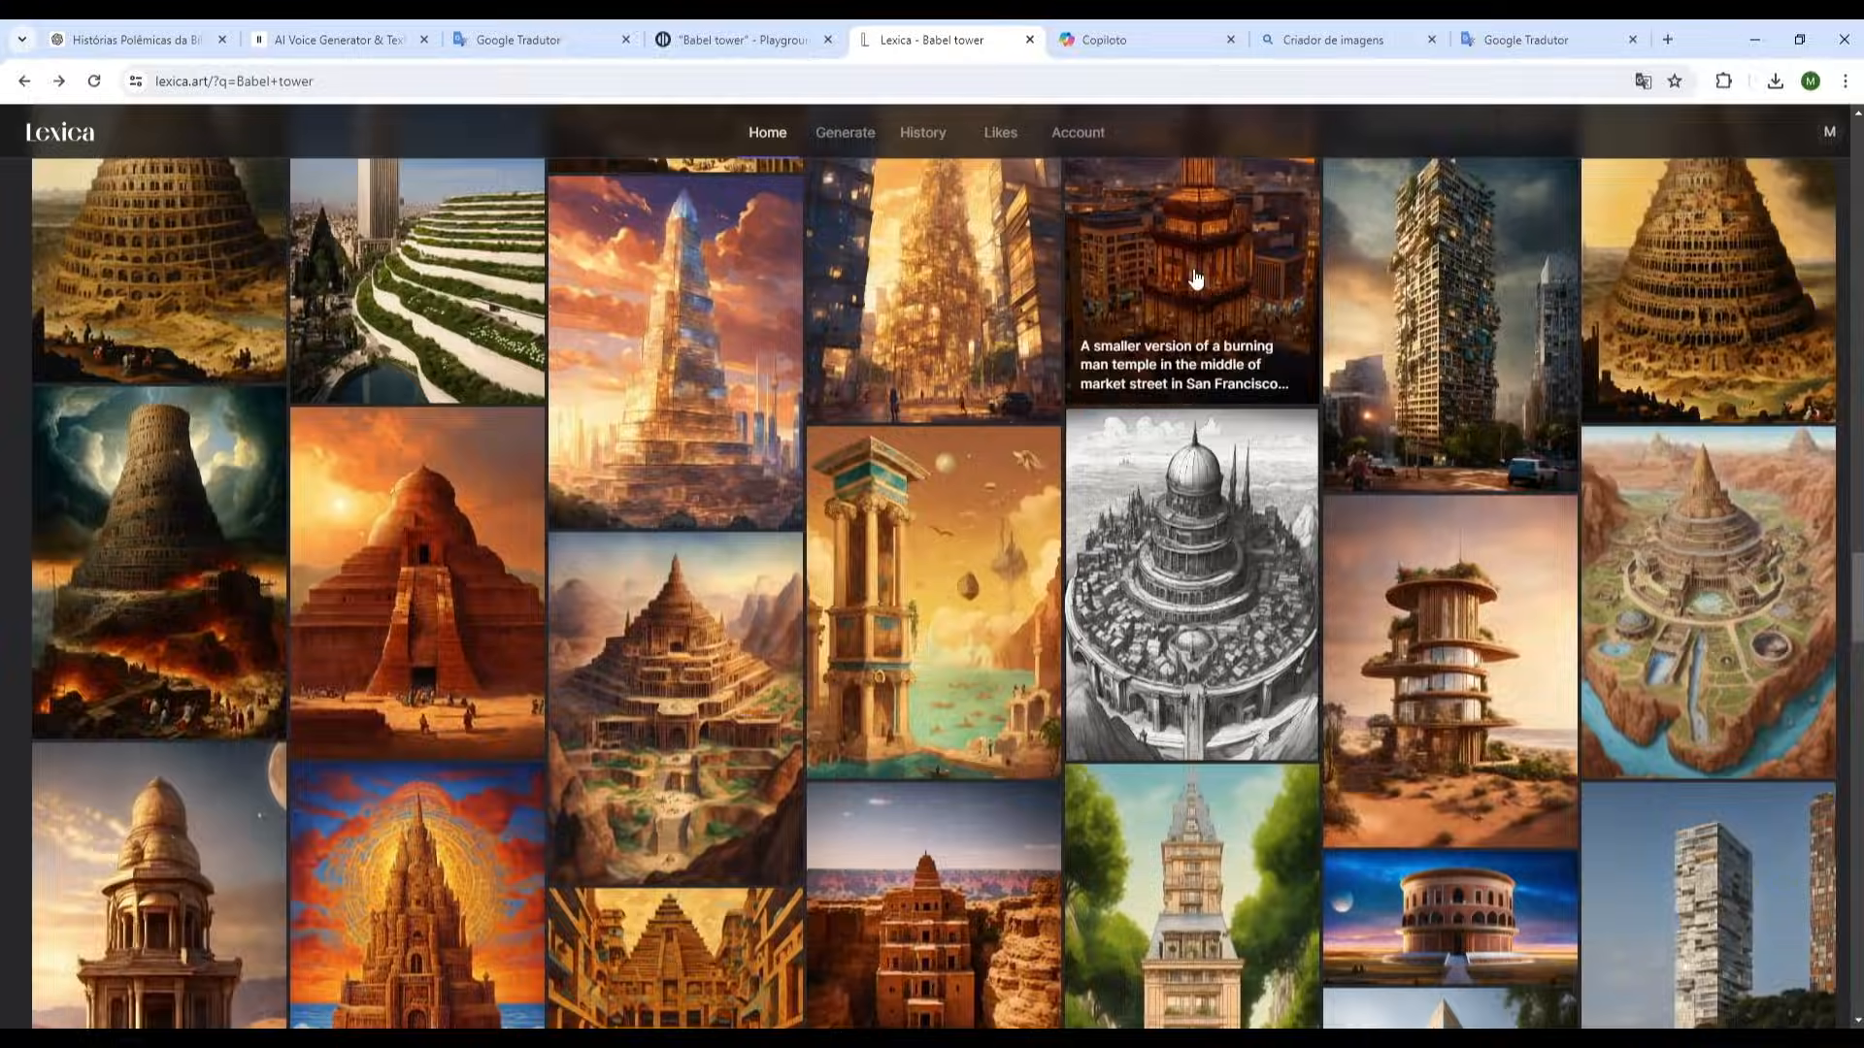
pyautogui.scroll(20, 1161, 276)
pyautogui.scroll(10, 1161, 276)
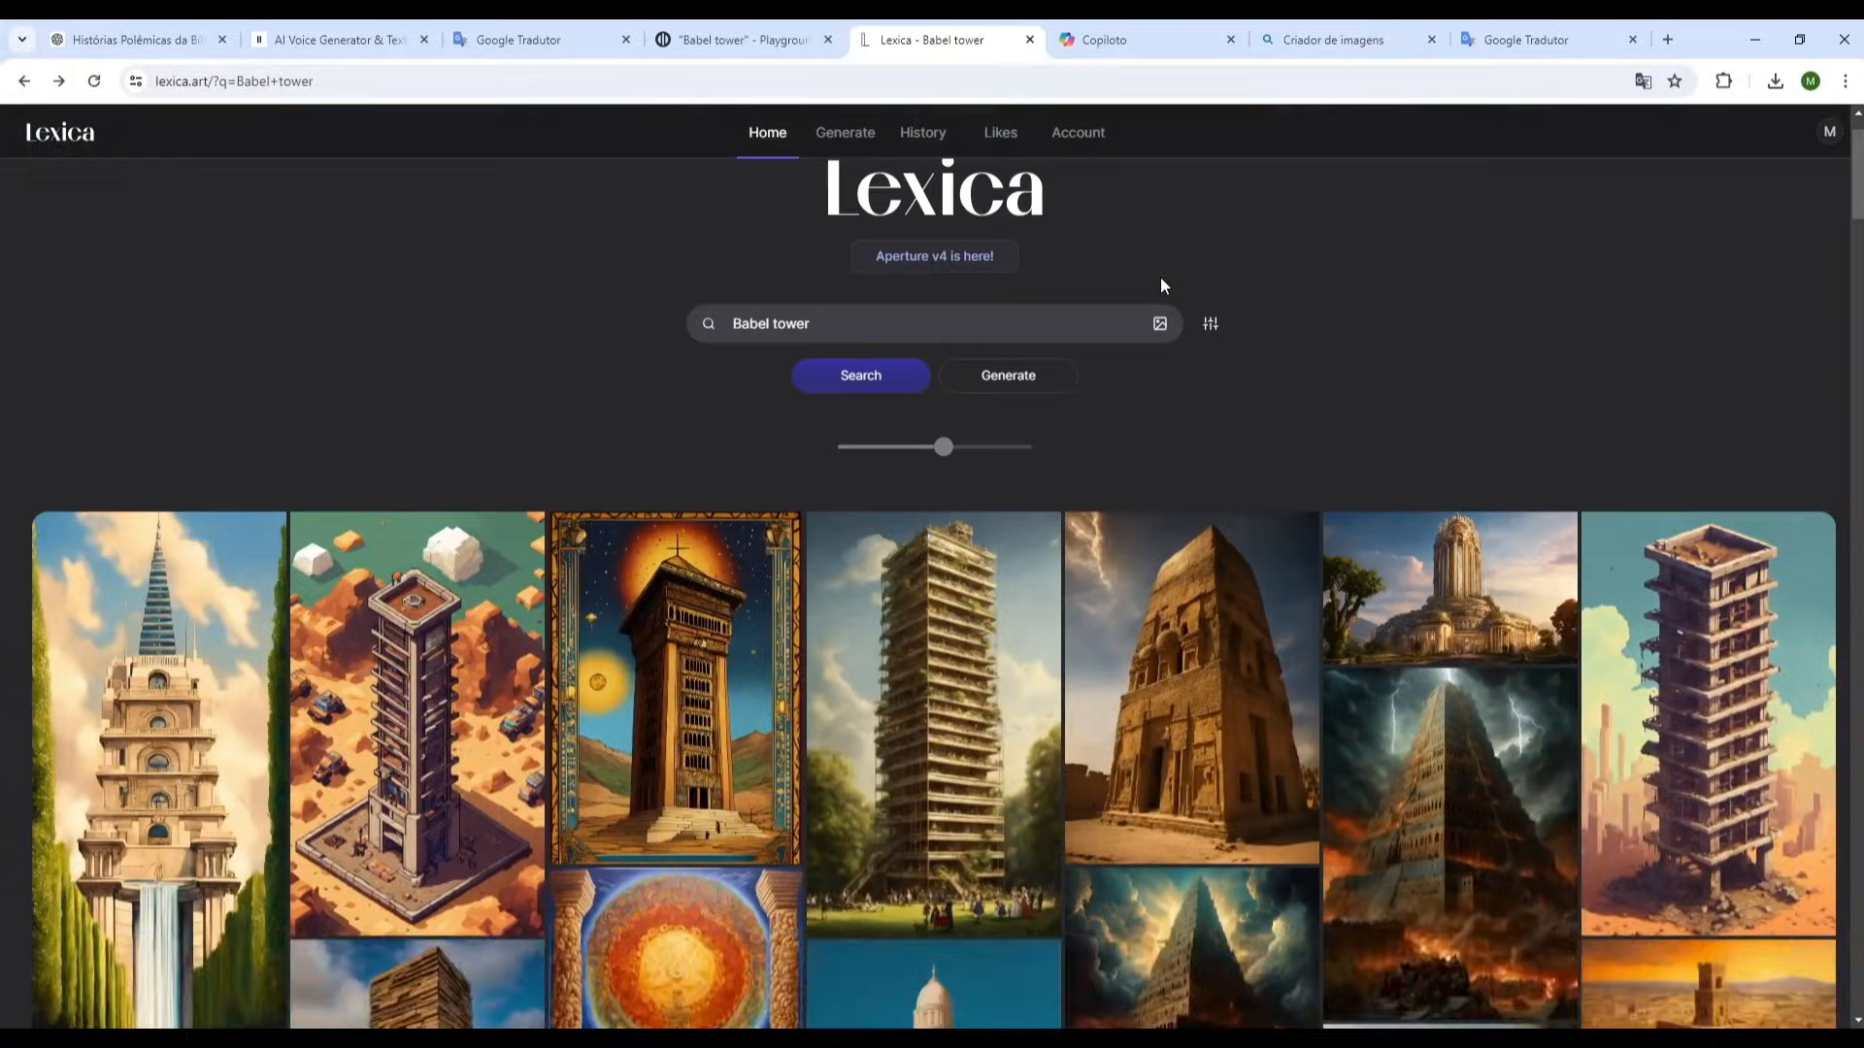
pyautogui.moveTo(815, 420); pyautogui.dragTo(733, 424)
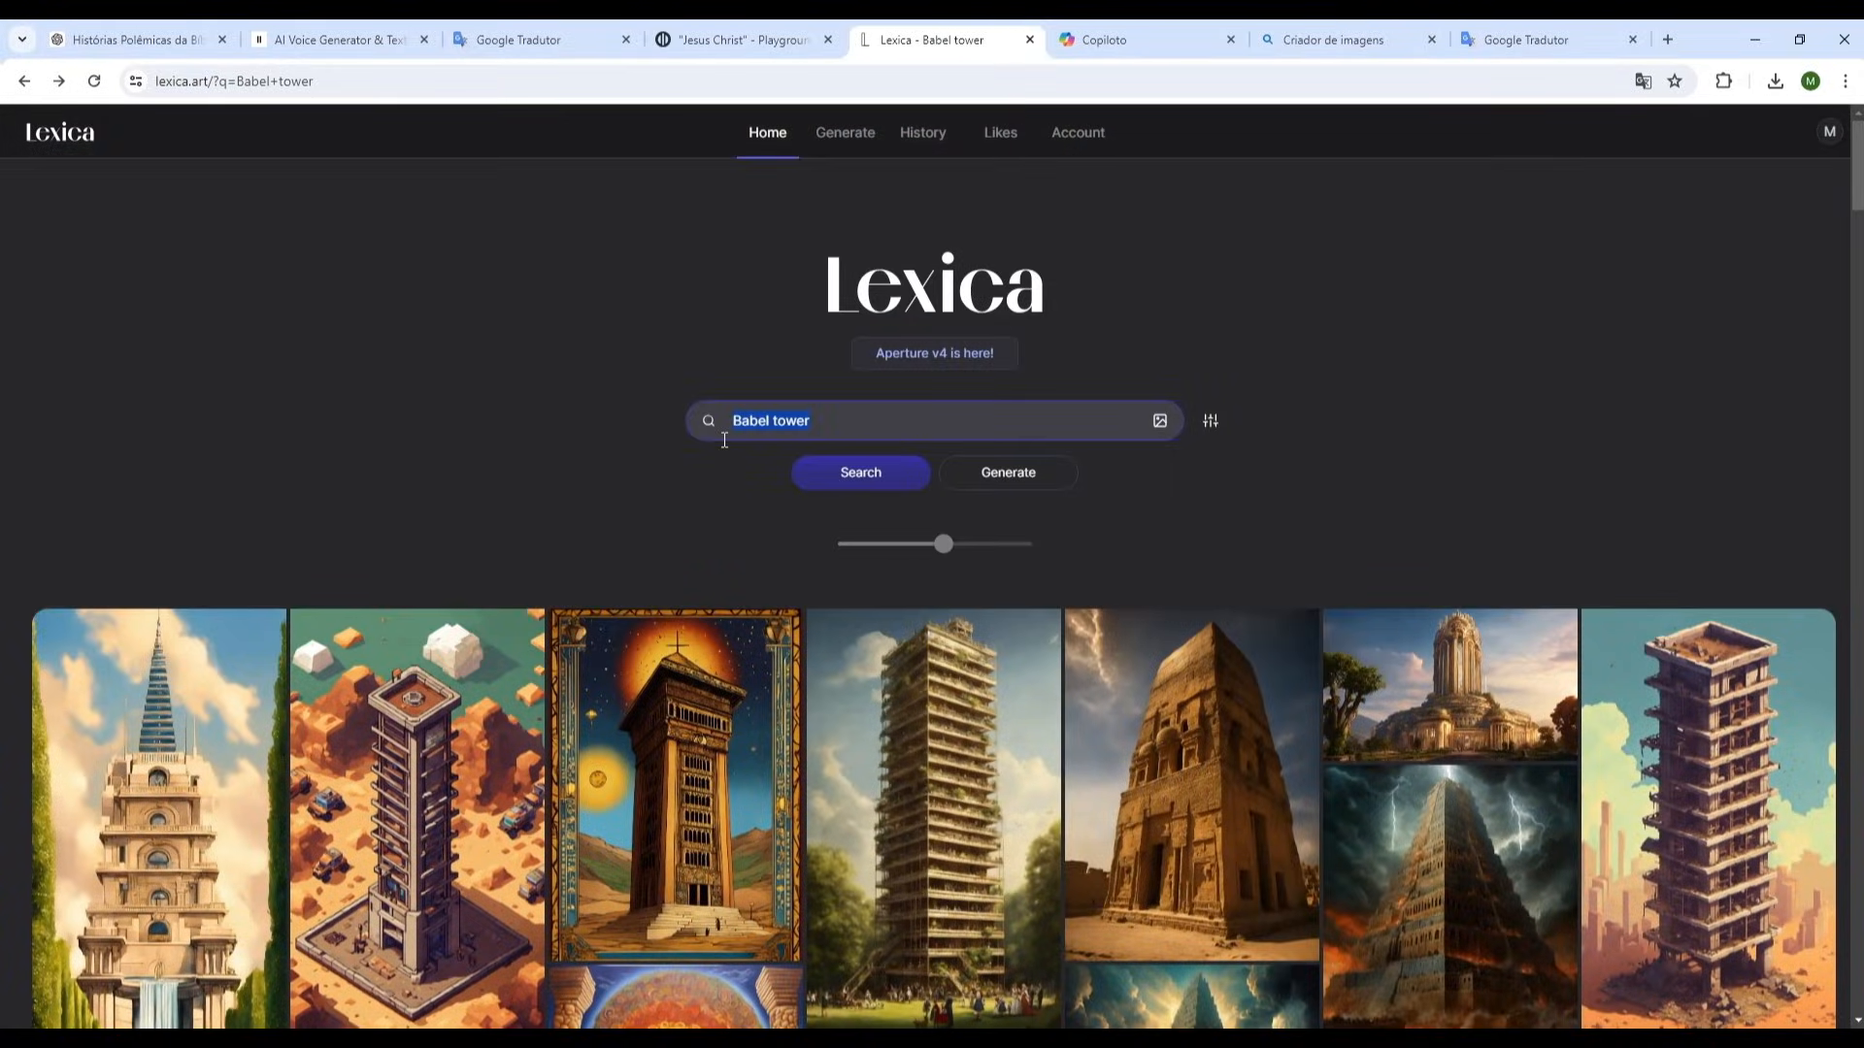
pyautogui.hotkey('ctrl', 'v')
pyautogui.press('Return')
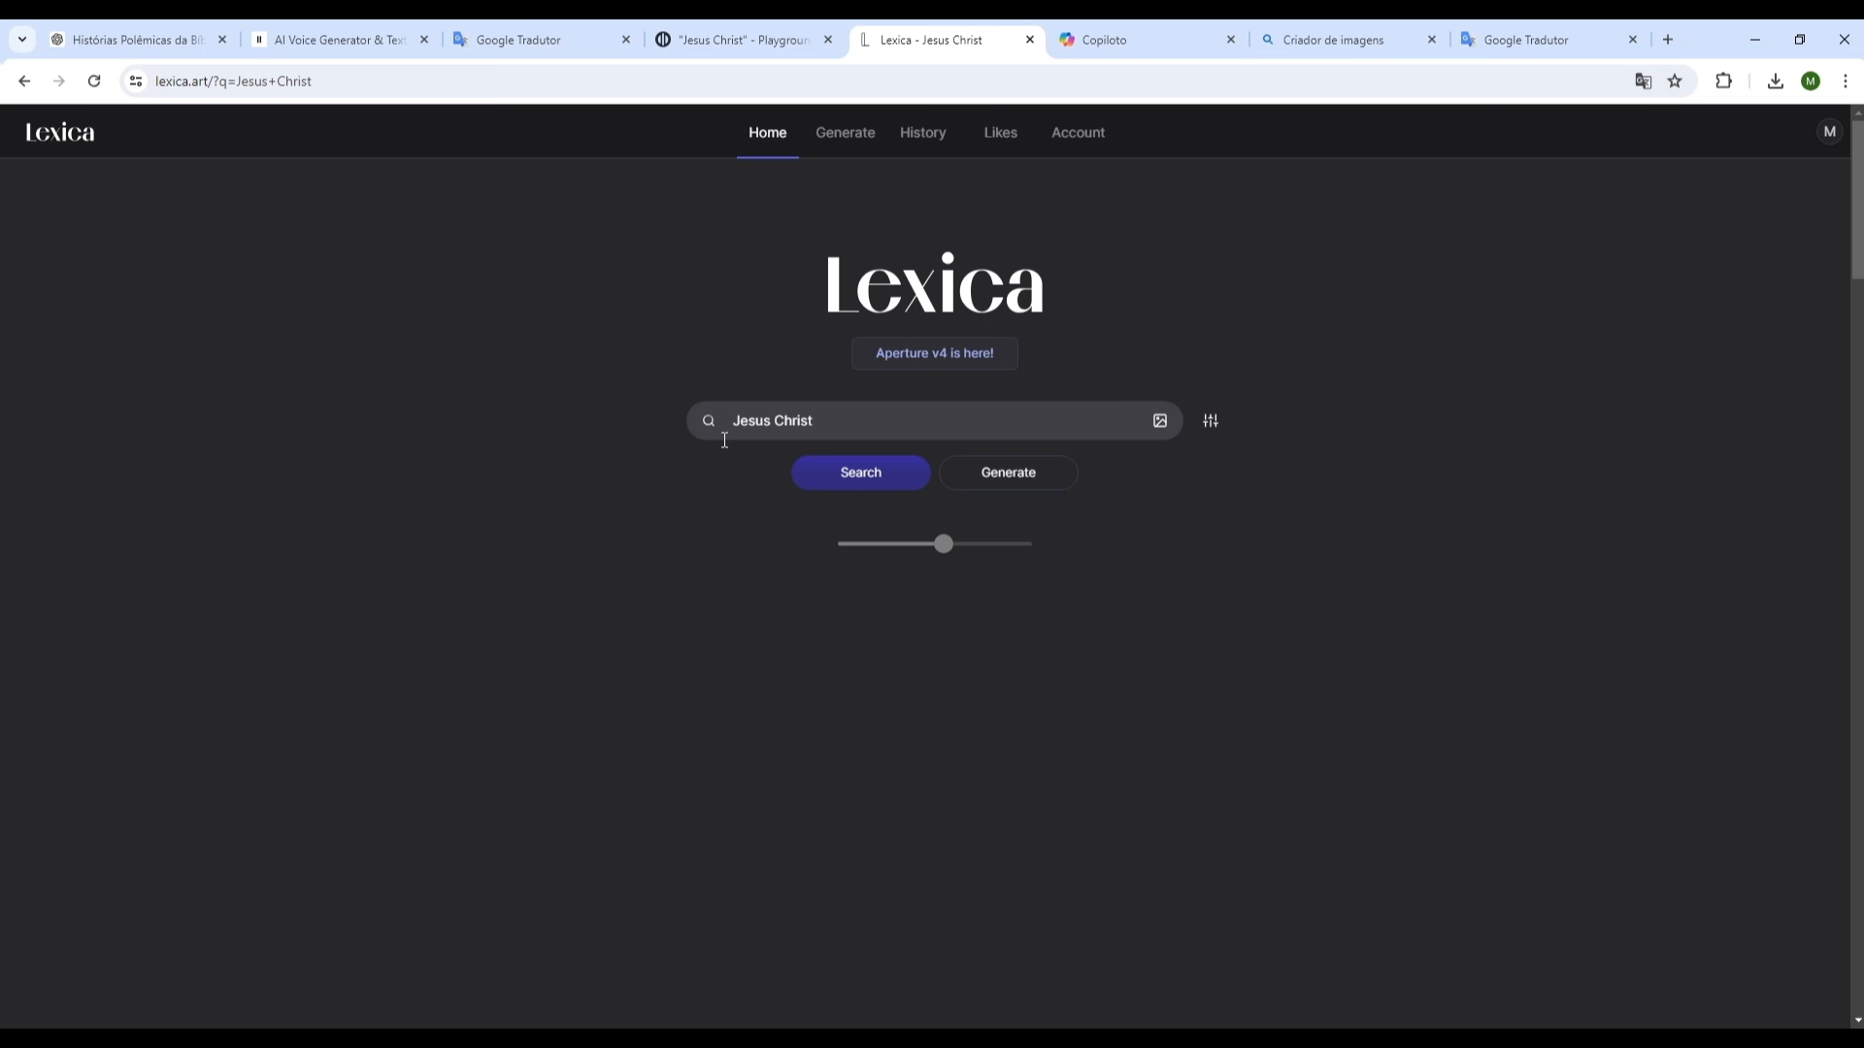
# Browse the Jesus Christ results and download the "Jesus is love, realistic, cinematic, backlight" image of him walking beneath a glowing cross.
pyautogui.moveTo(843, 636)
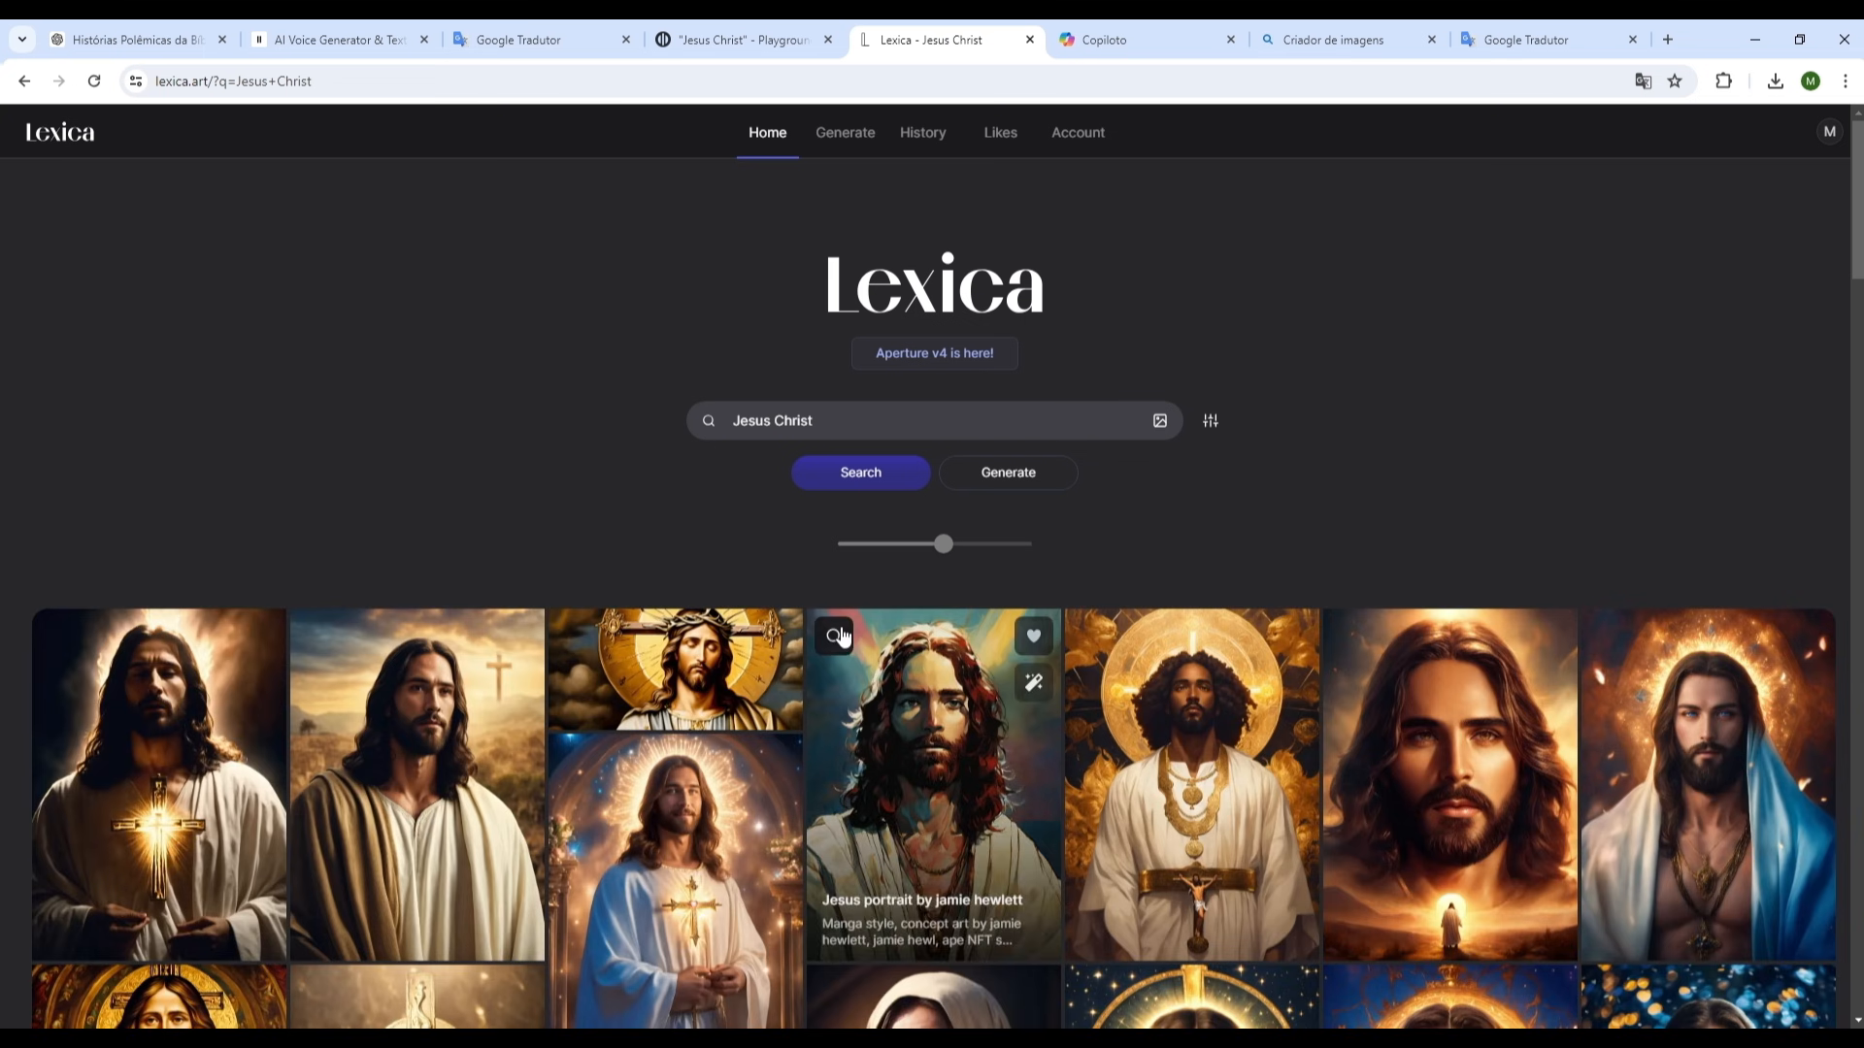
pyautogui.scroll(-3, 841, 635)
pyautogui.scroll(-3, 837, 631)
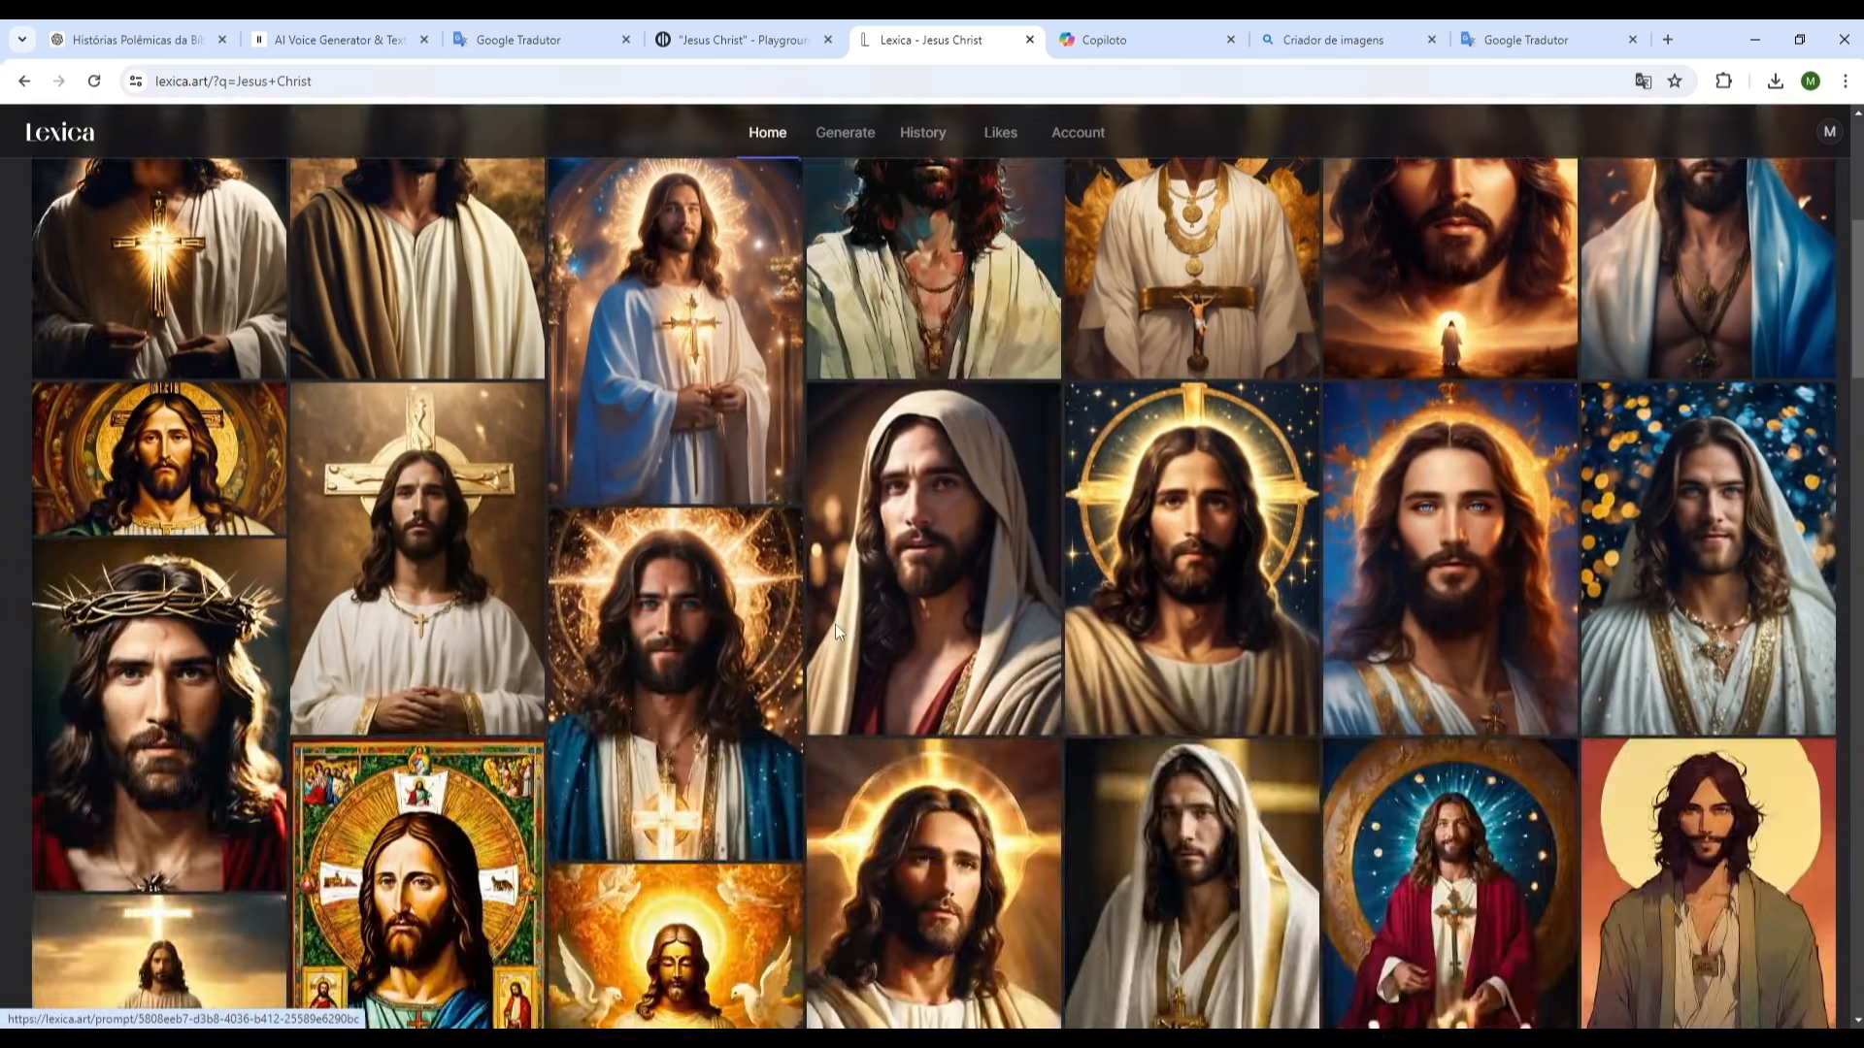
pyautogui.scroll(-4, 154, 649)
pyautogui.click(155, 649)
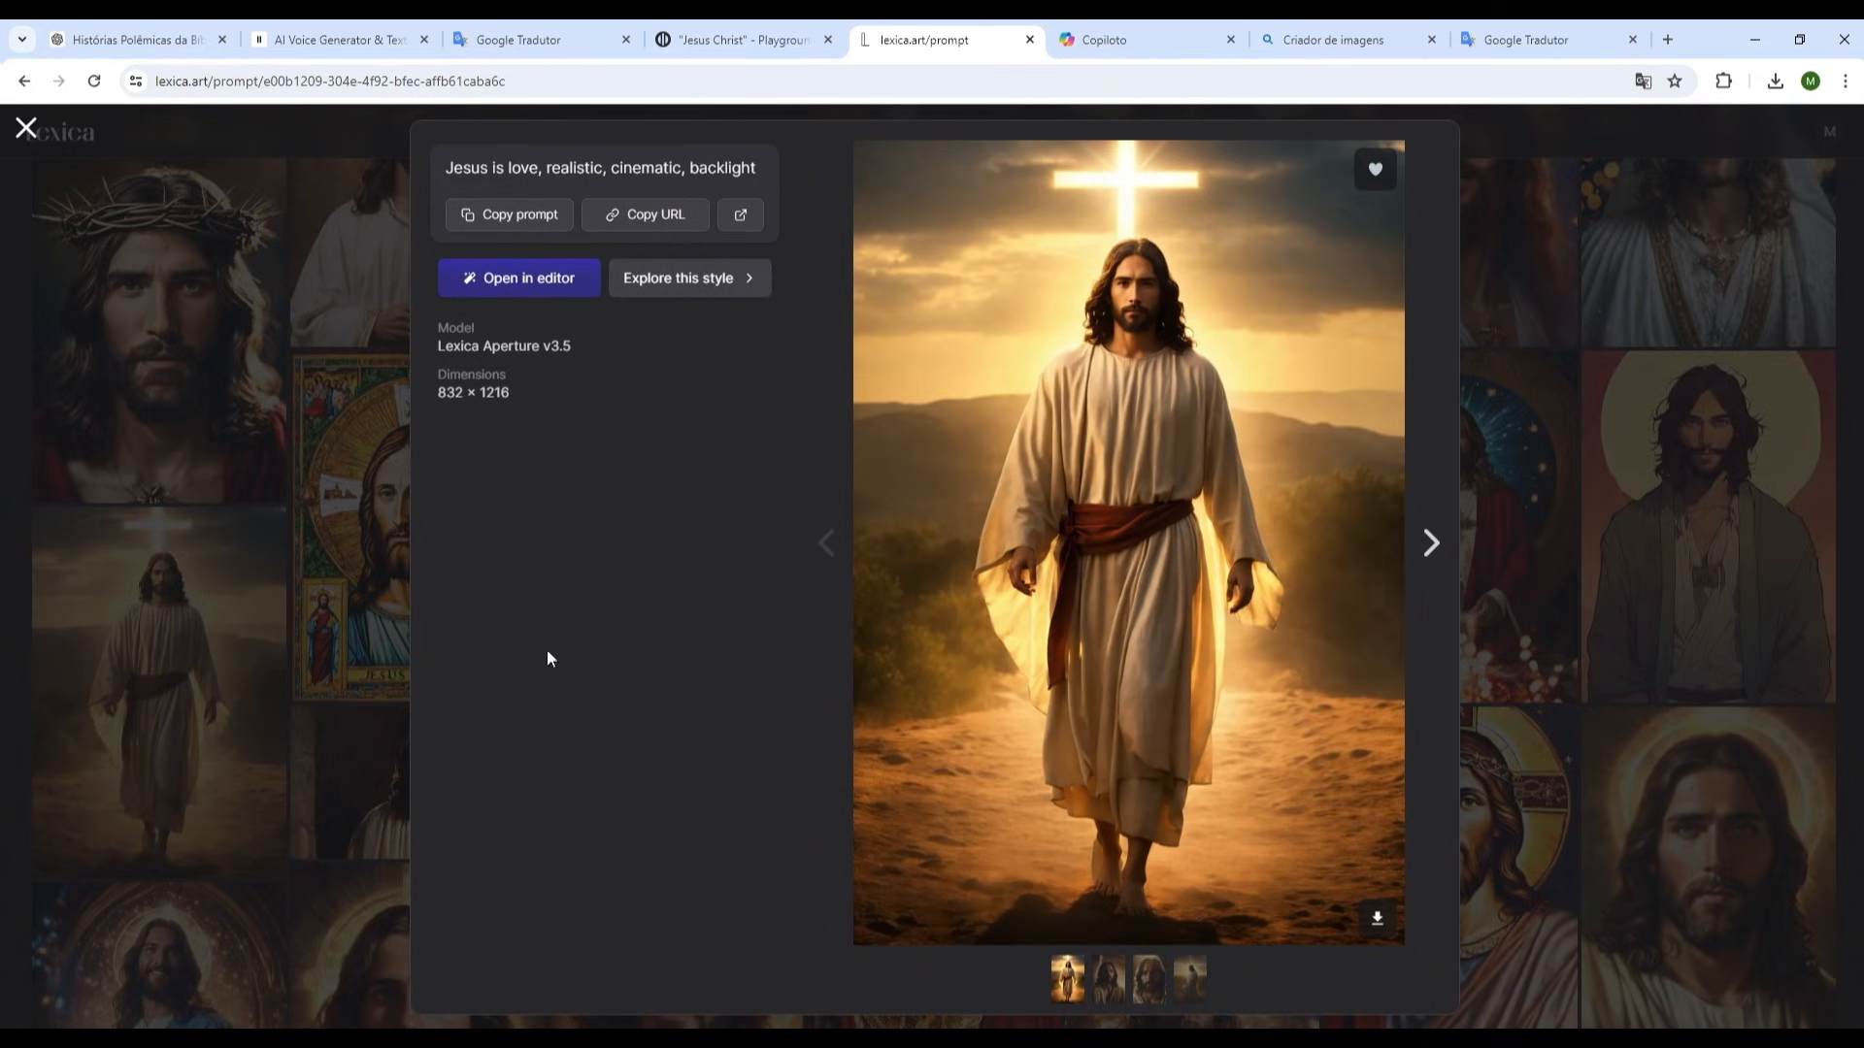
pyautogui.click(1380, 920)
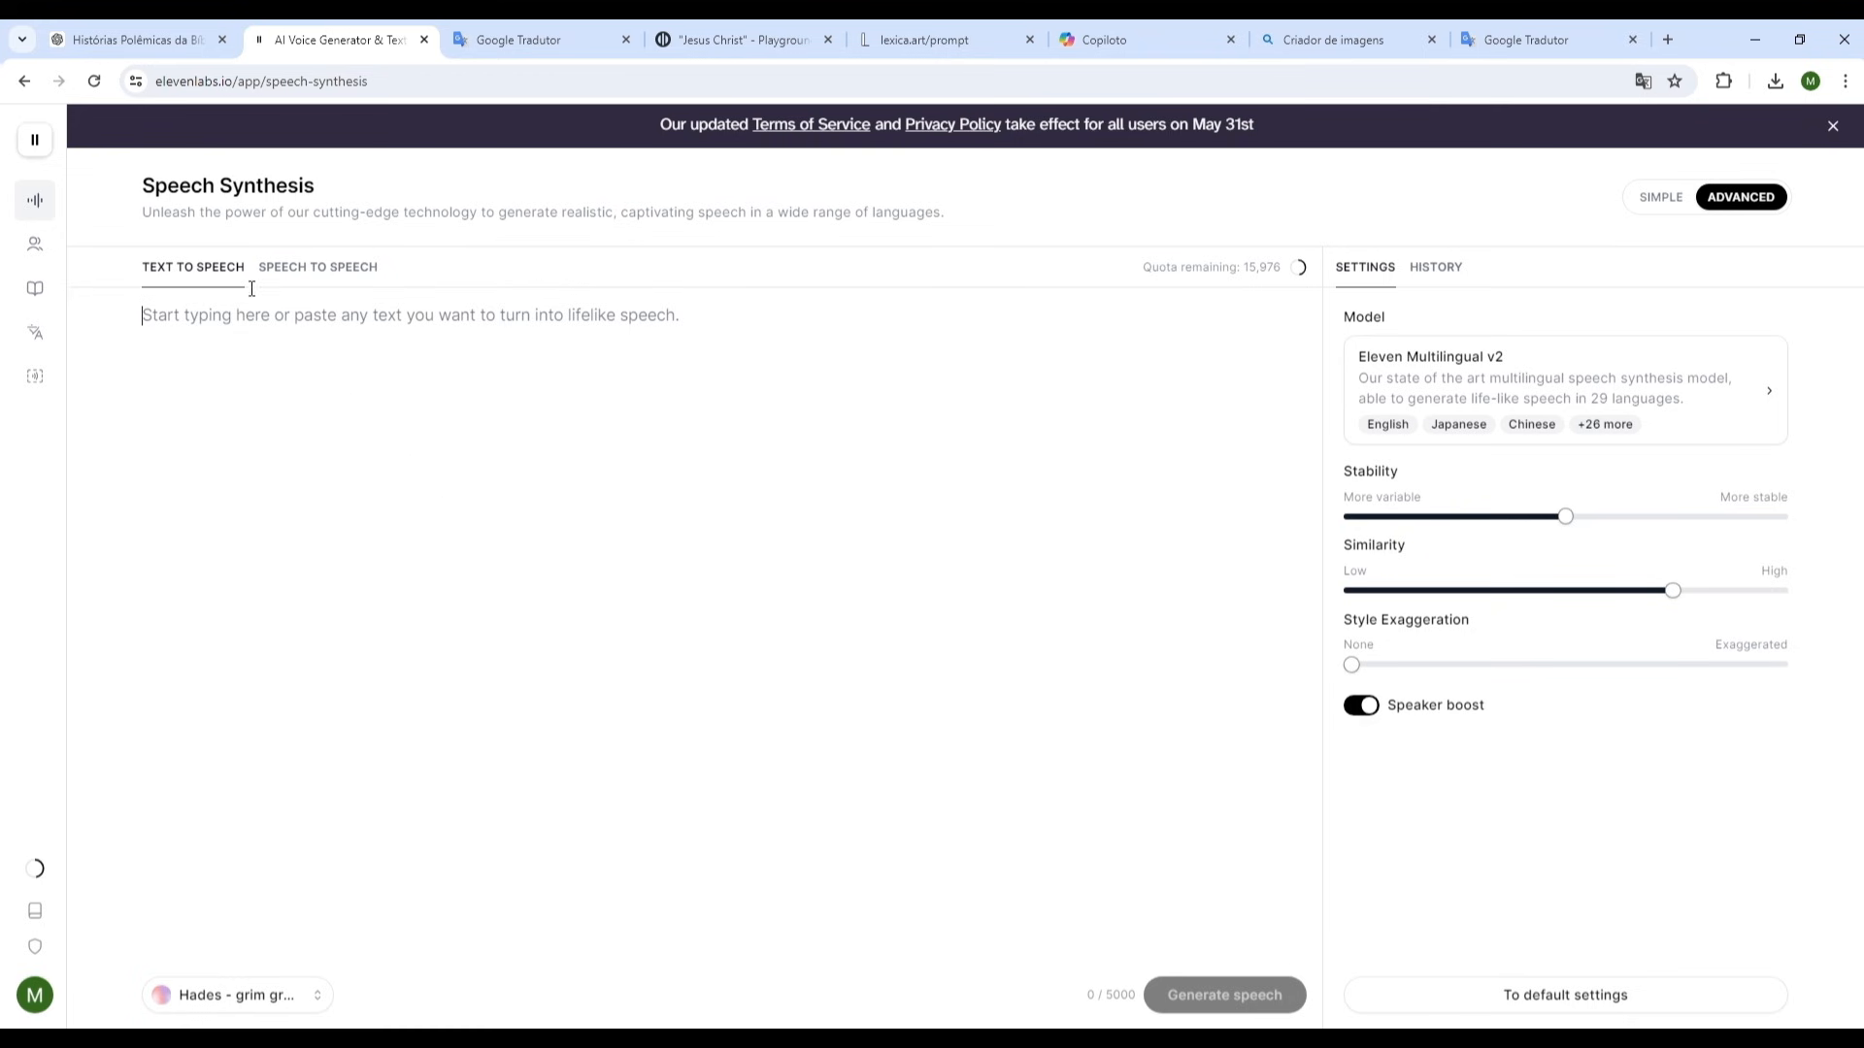
# Copy the Tower of Babel paragraph from the ChatGPT conversation and paste it into ElevenLabs as the text to speech script.
pyautogui.click(132, 20)
pyautogui.scroll(4, 643, 553)
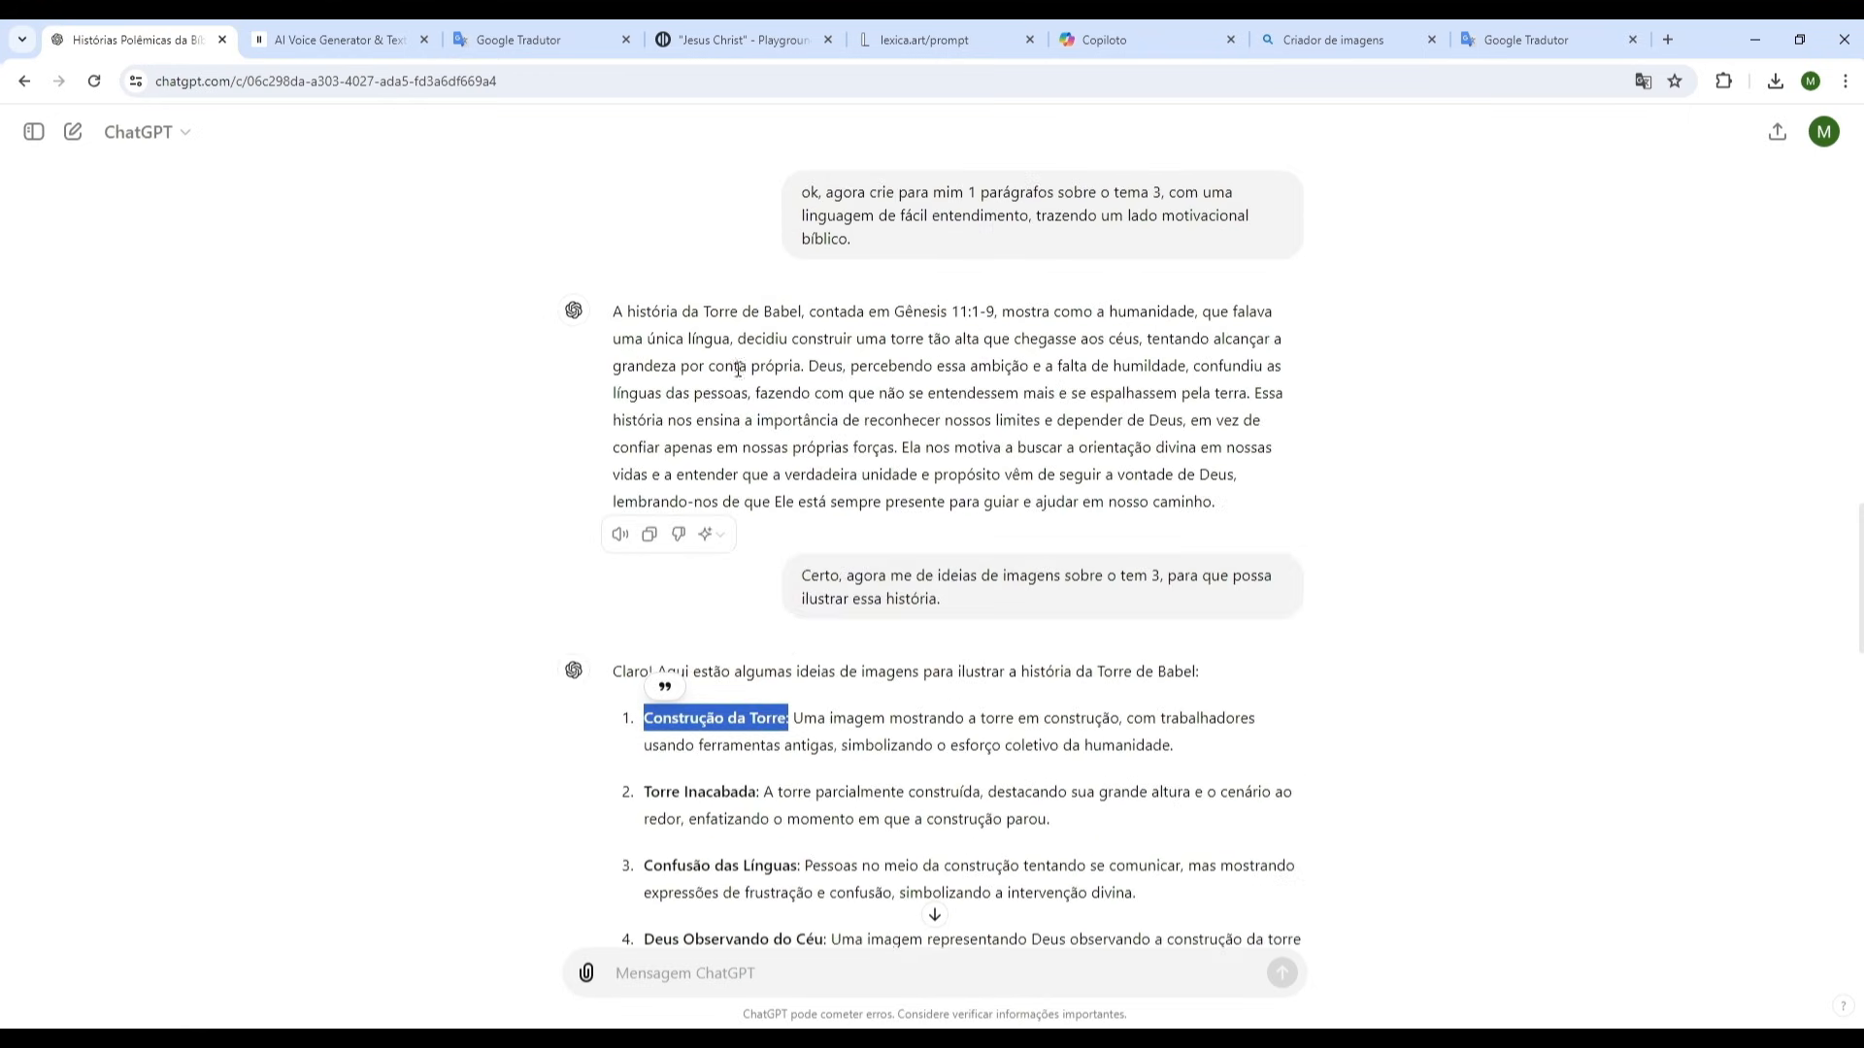
pyautogui.click(648, 535)
pyautogui.click(340, 39)
pyautogui.rightClick(276, 342)
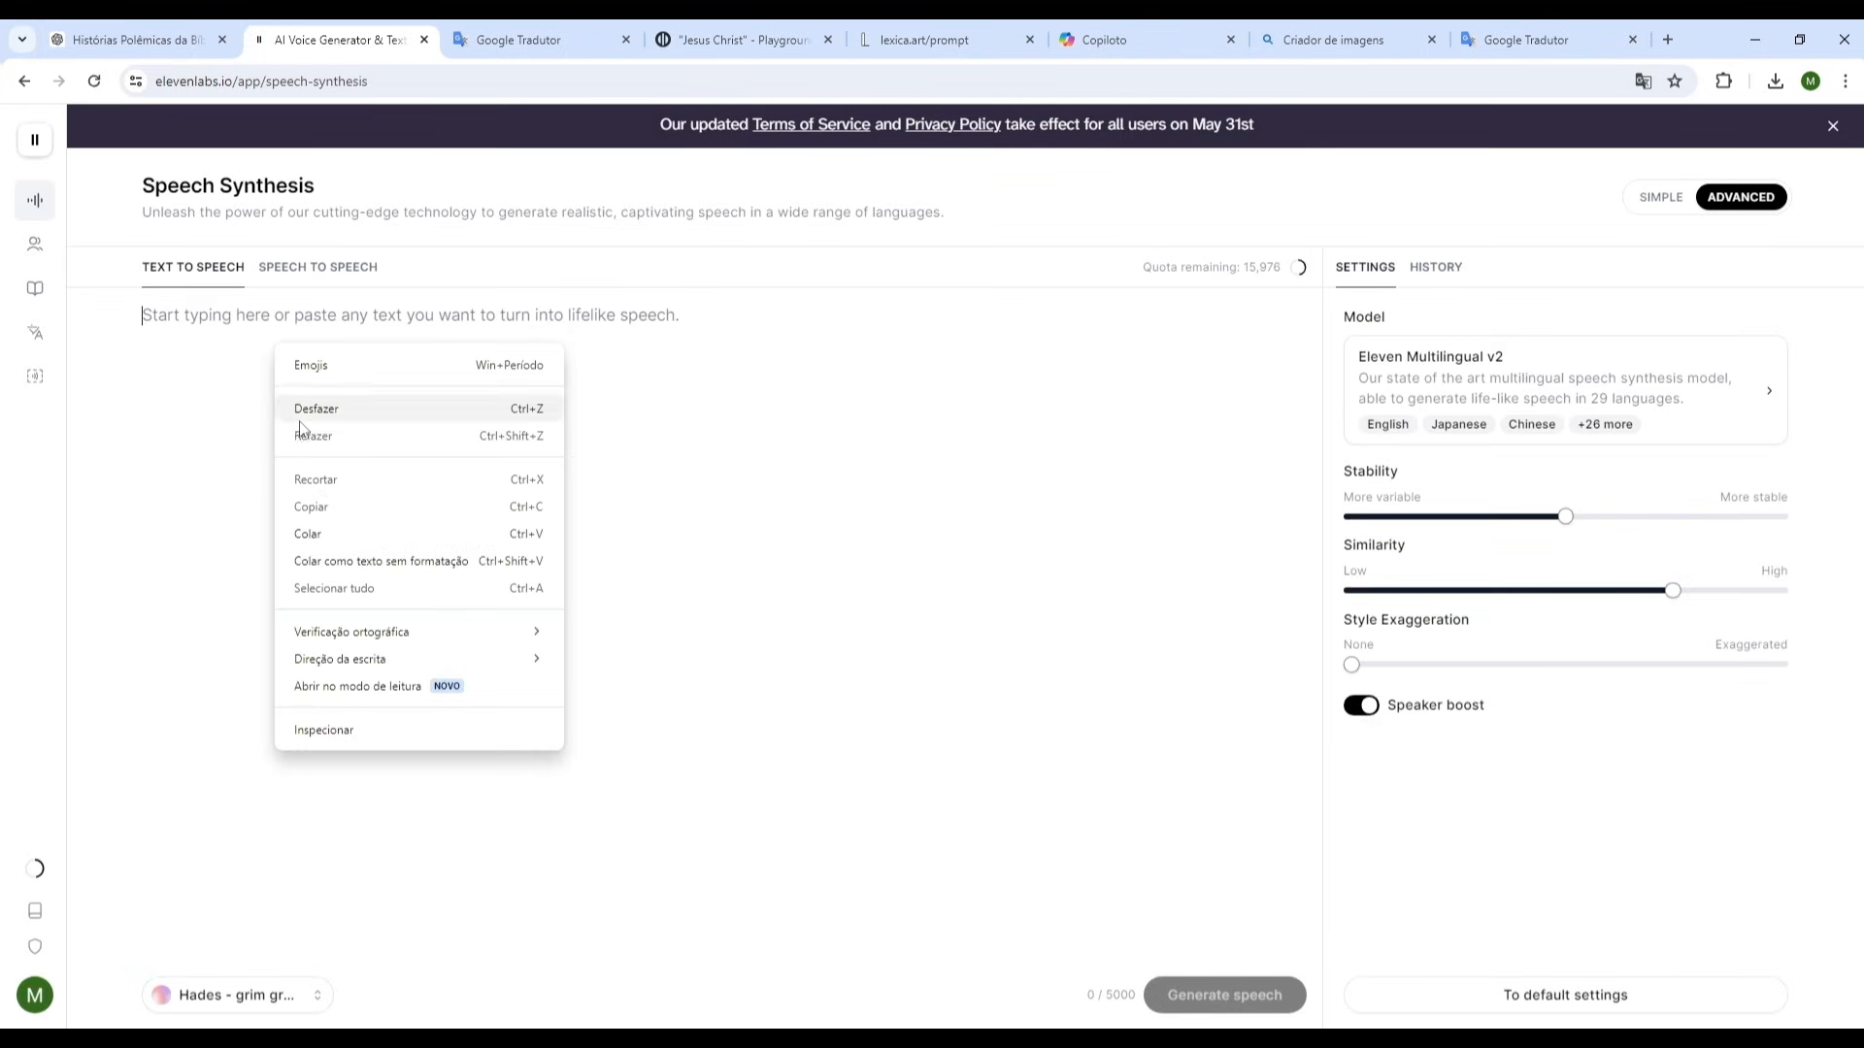
pyautogui.click(309, 534)
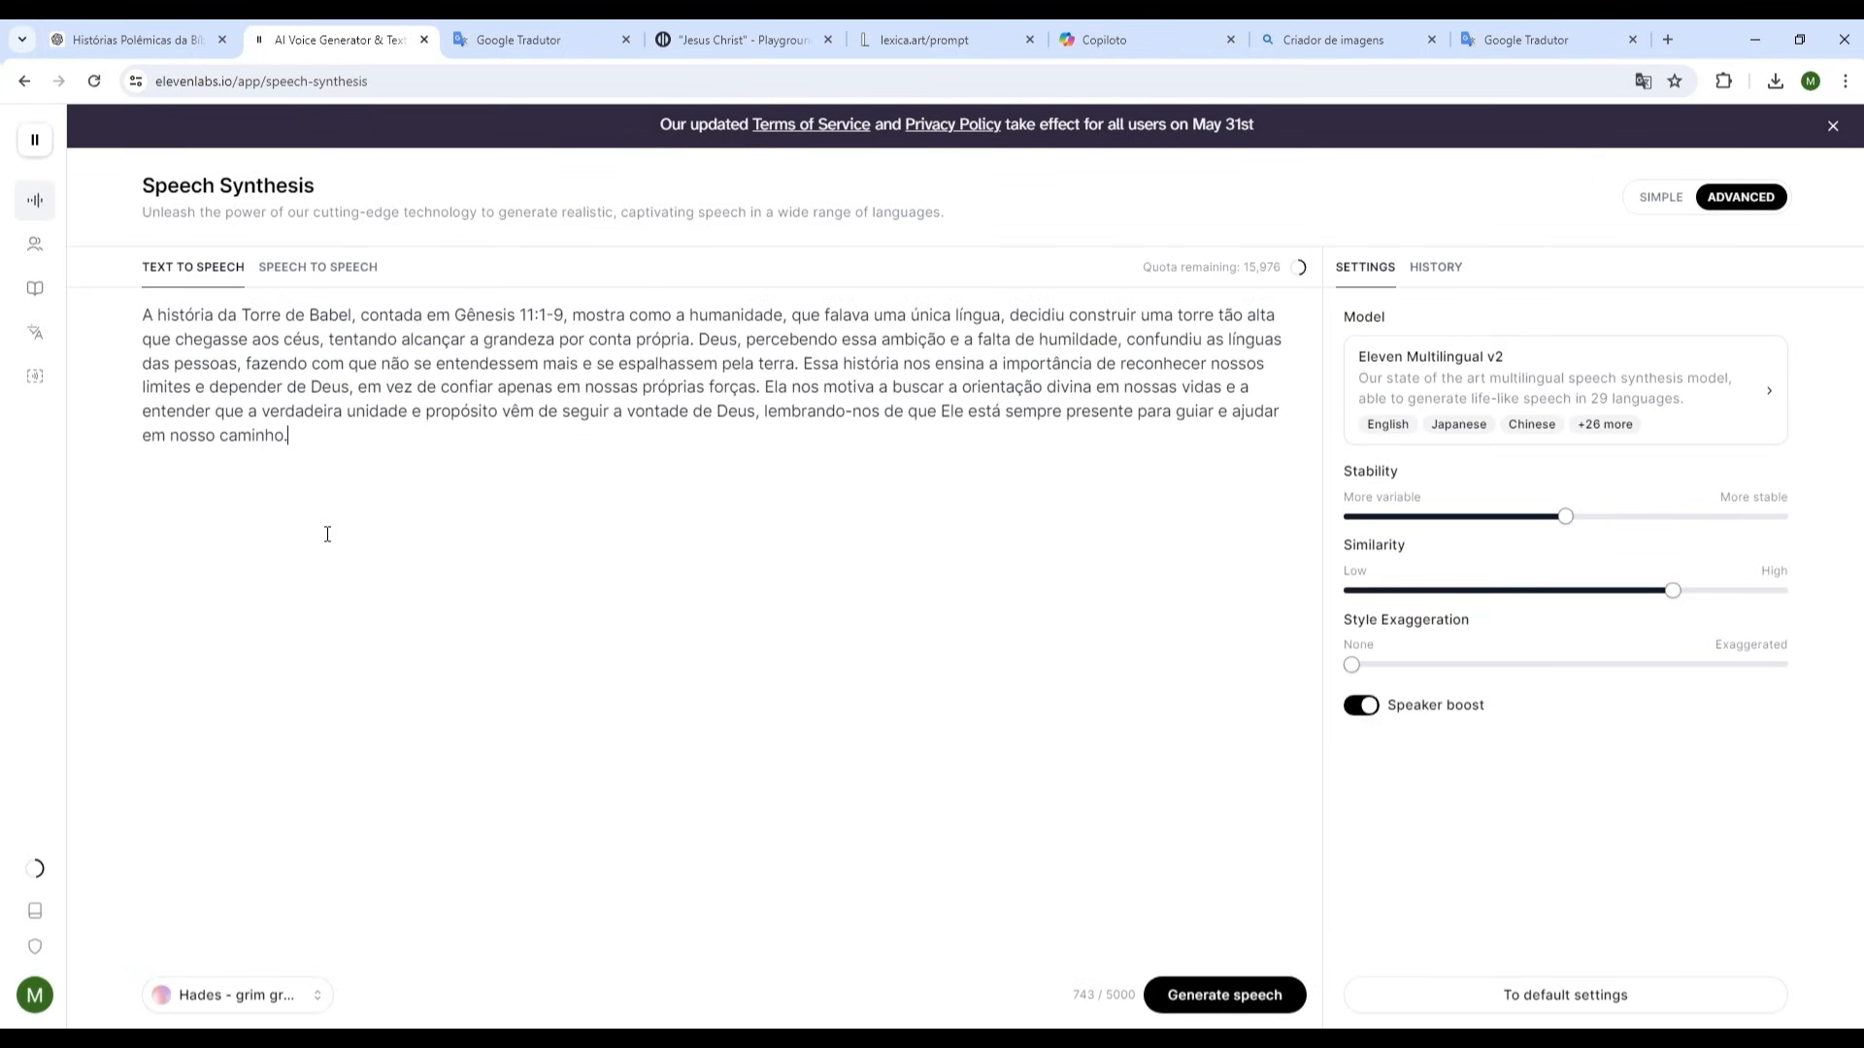
# Replace the verse reference "11:1-9" after Gênesis with the spelled-out wording "onze, versículo um ao nove".
pyautogui.doubleClick(523, 315)
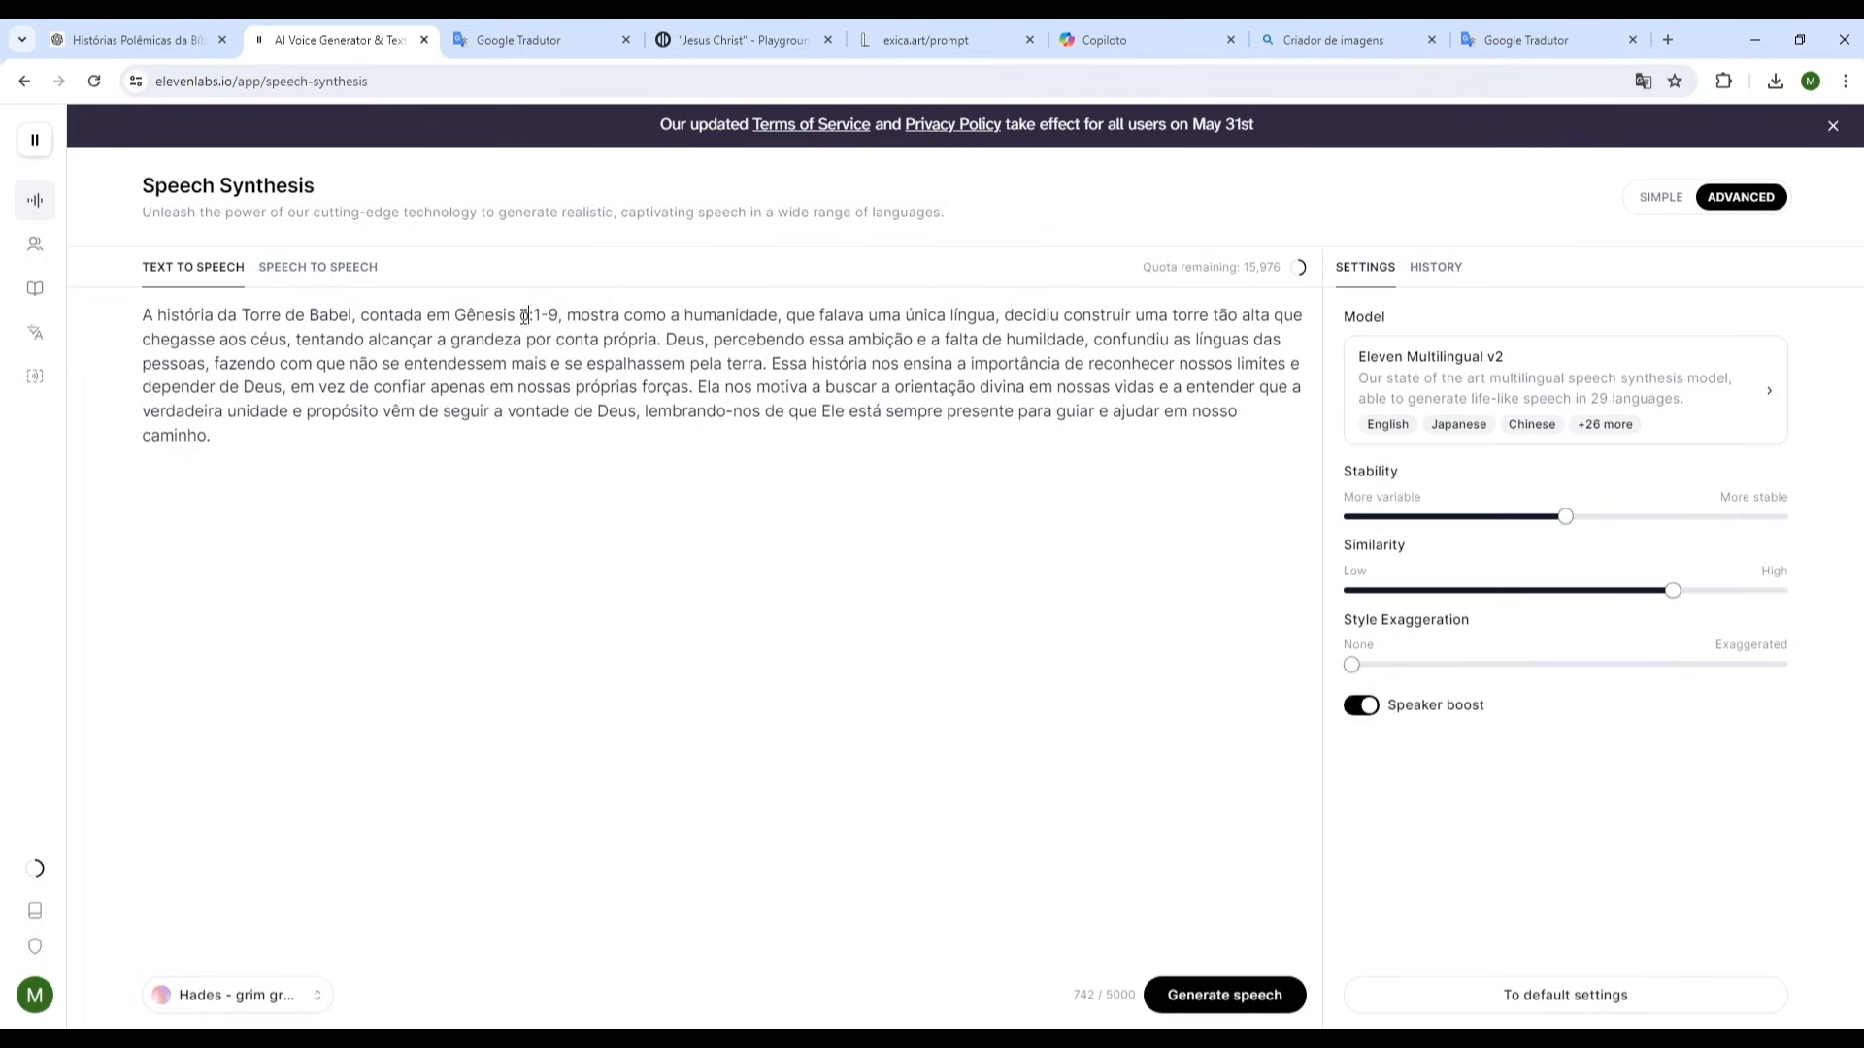
pyautogui.write('onze, ')
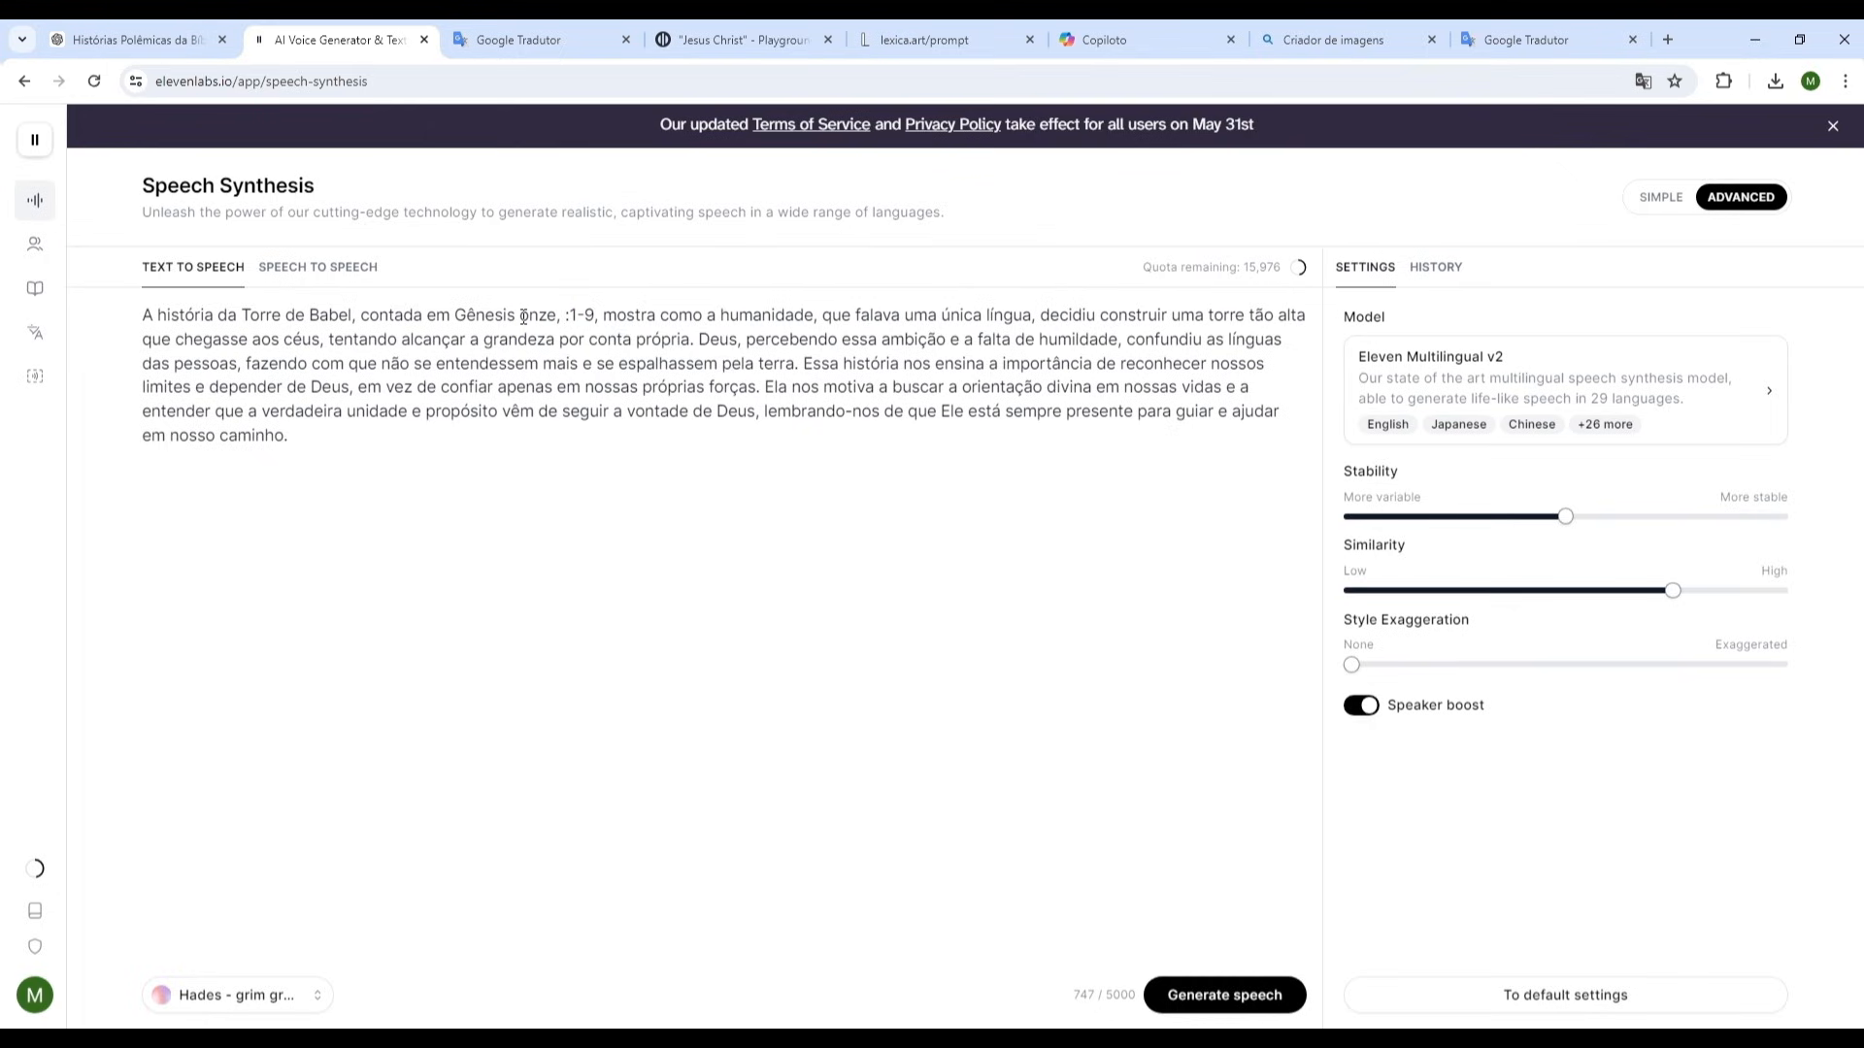
pyautogui.write('ve')
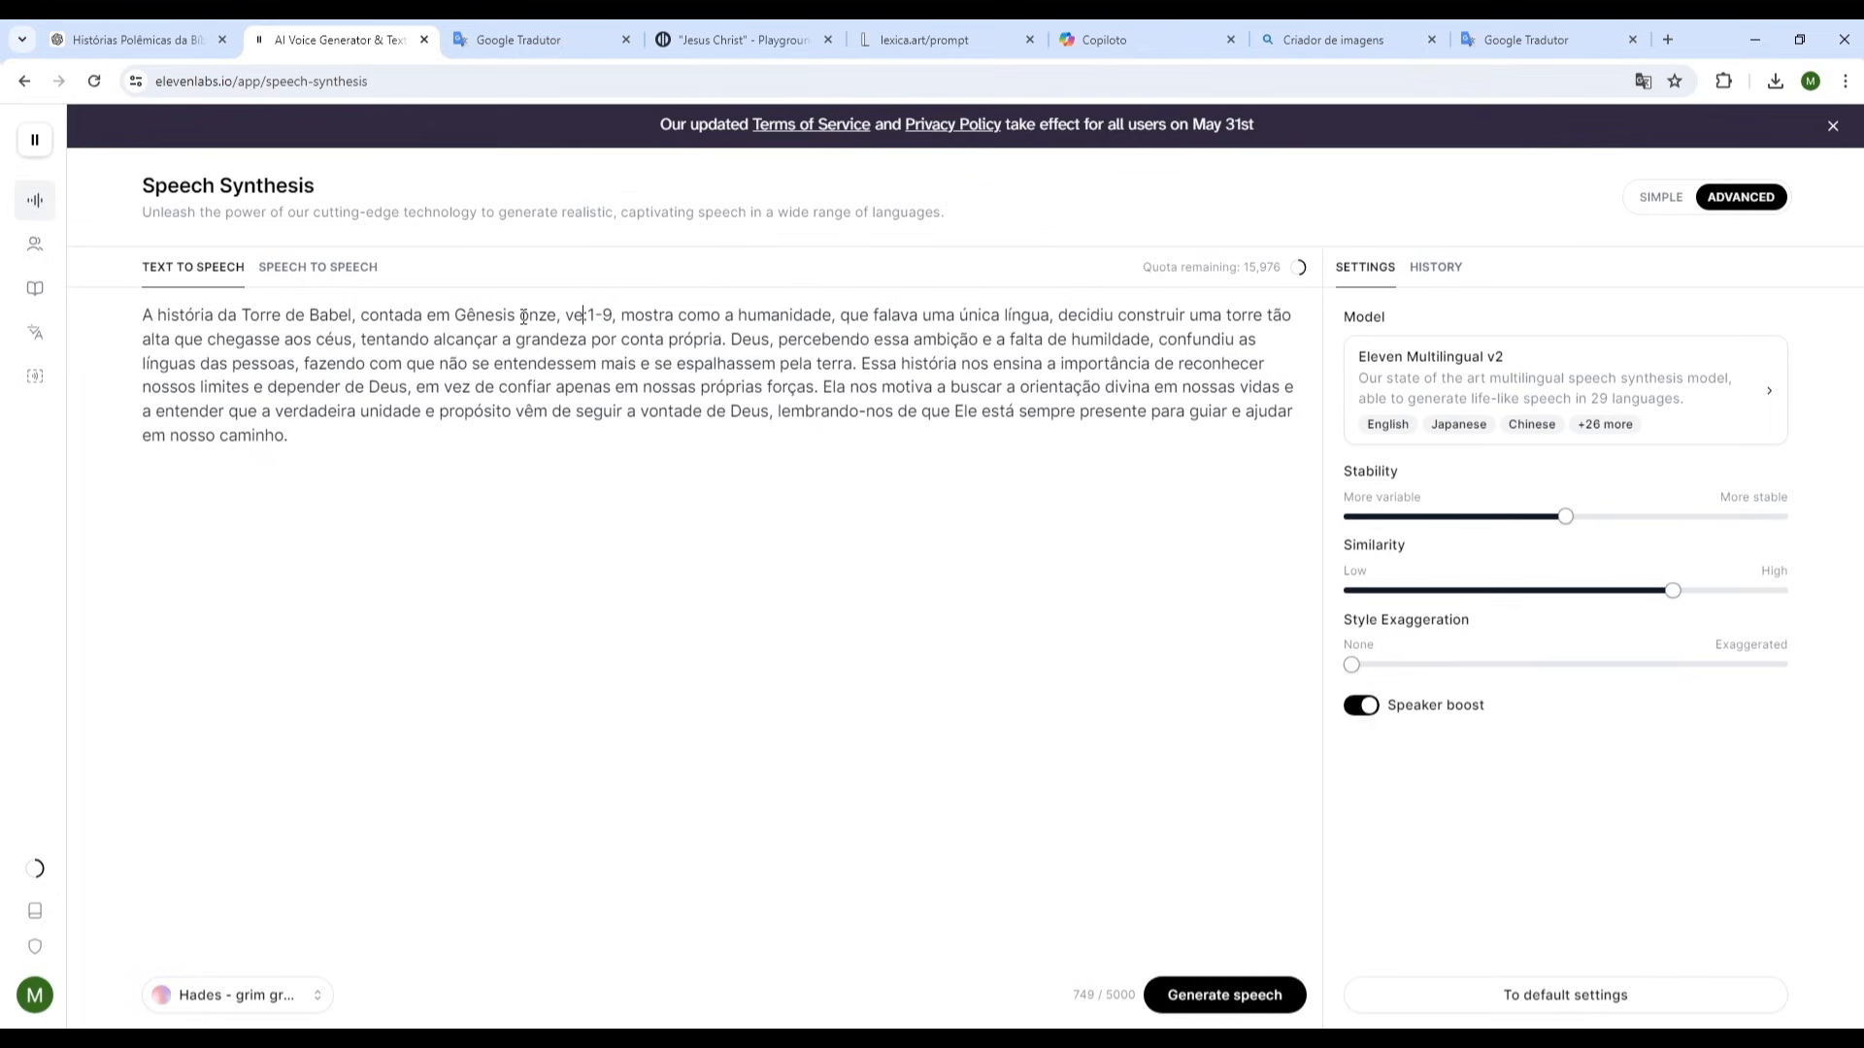
pyautogui.write('rsículo um ao nove')
pyautogui.moveTo(754, 315); pyautogui.dragTo(728, 316)
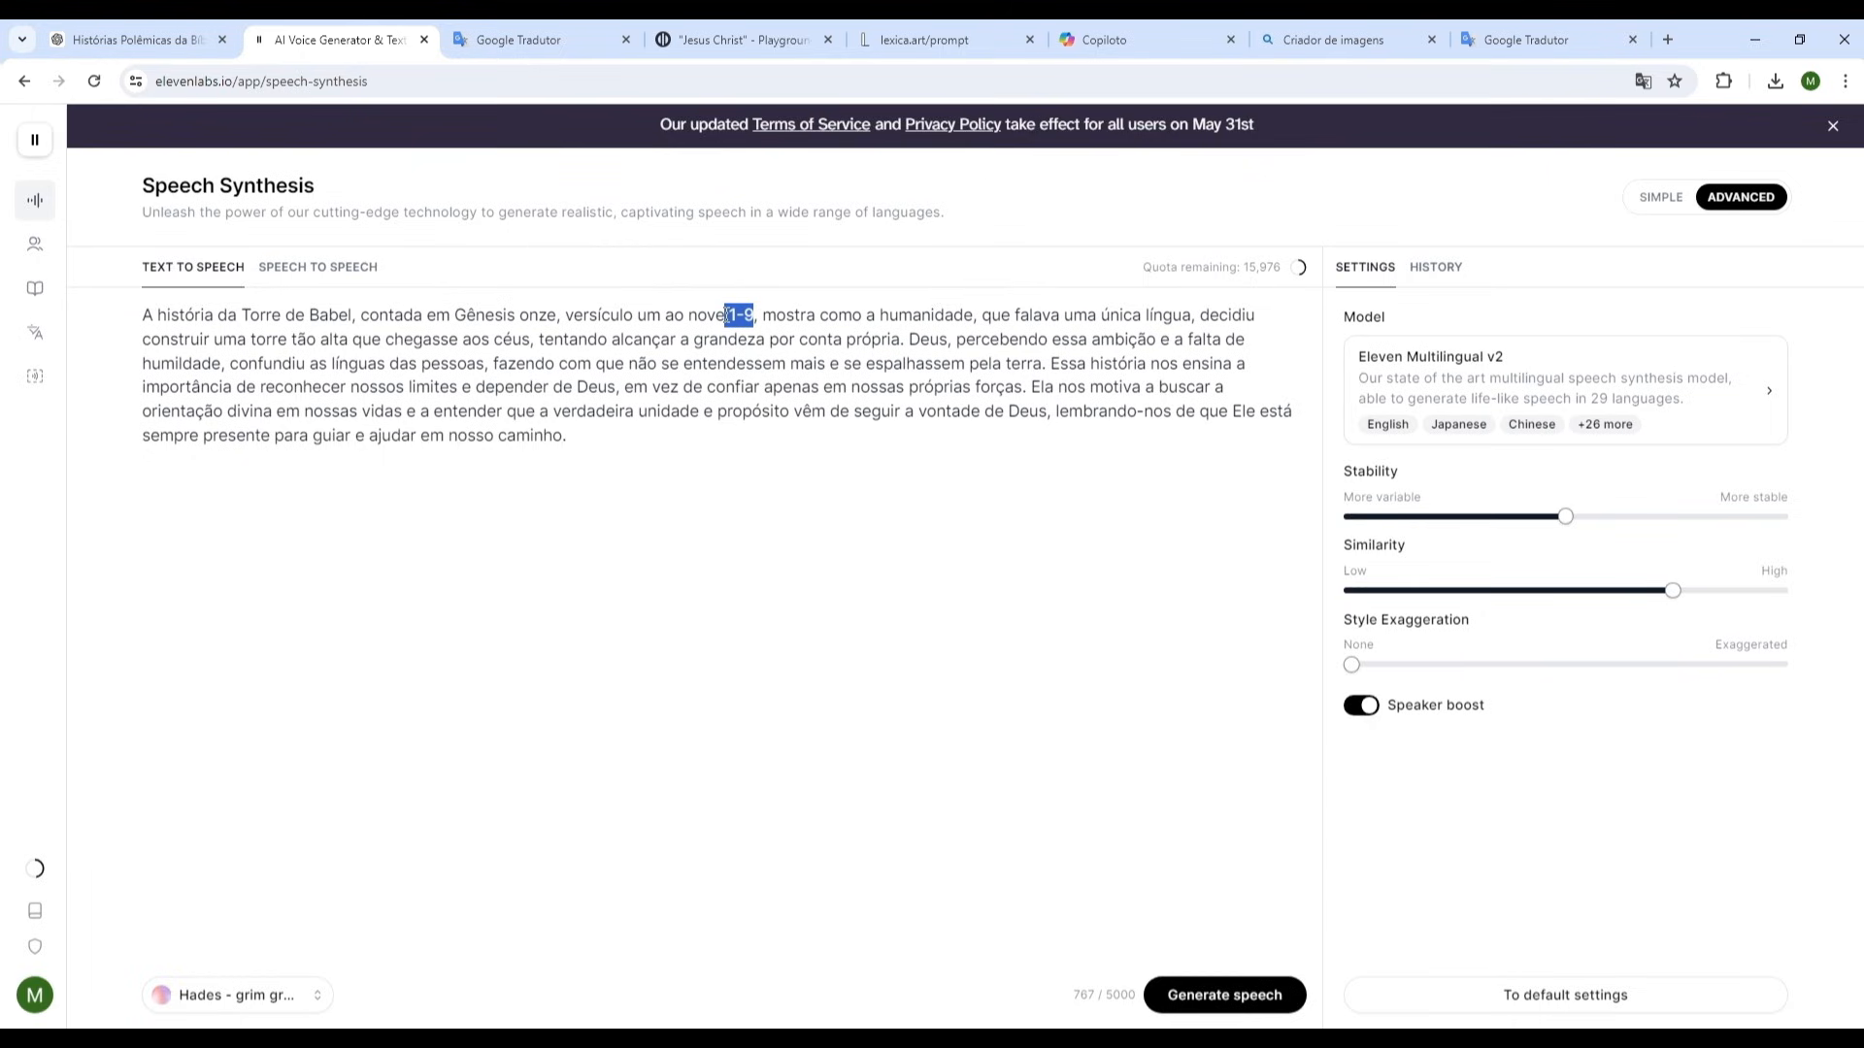
pyautogui.press('BackSpace')
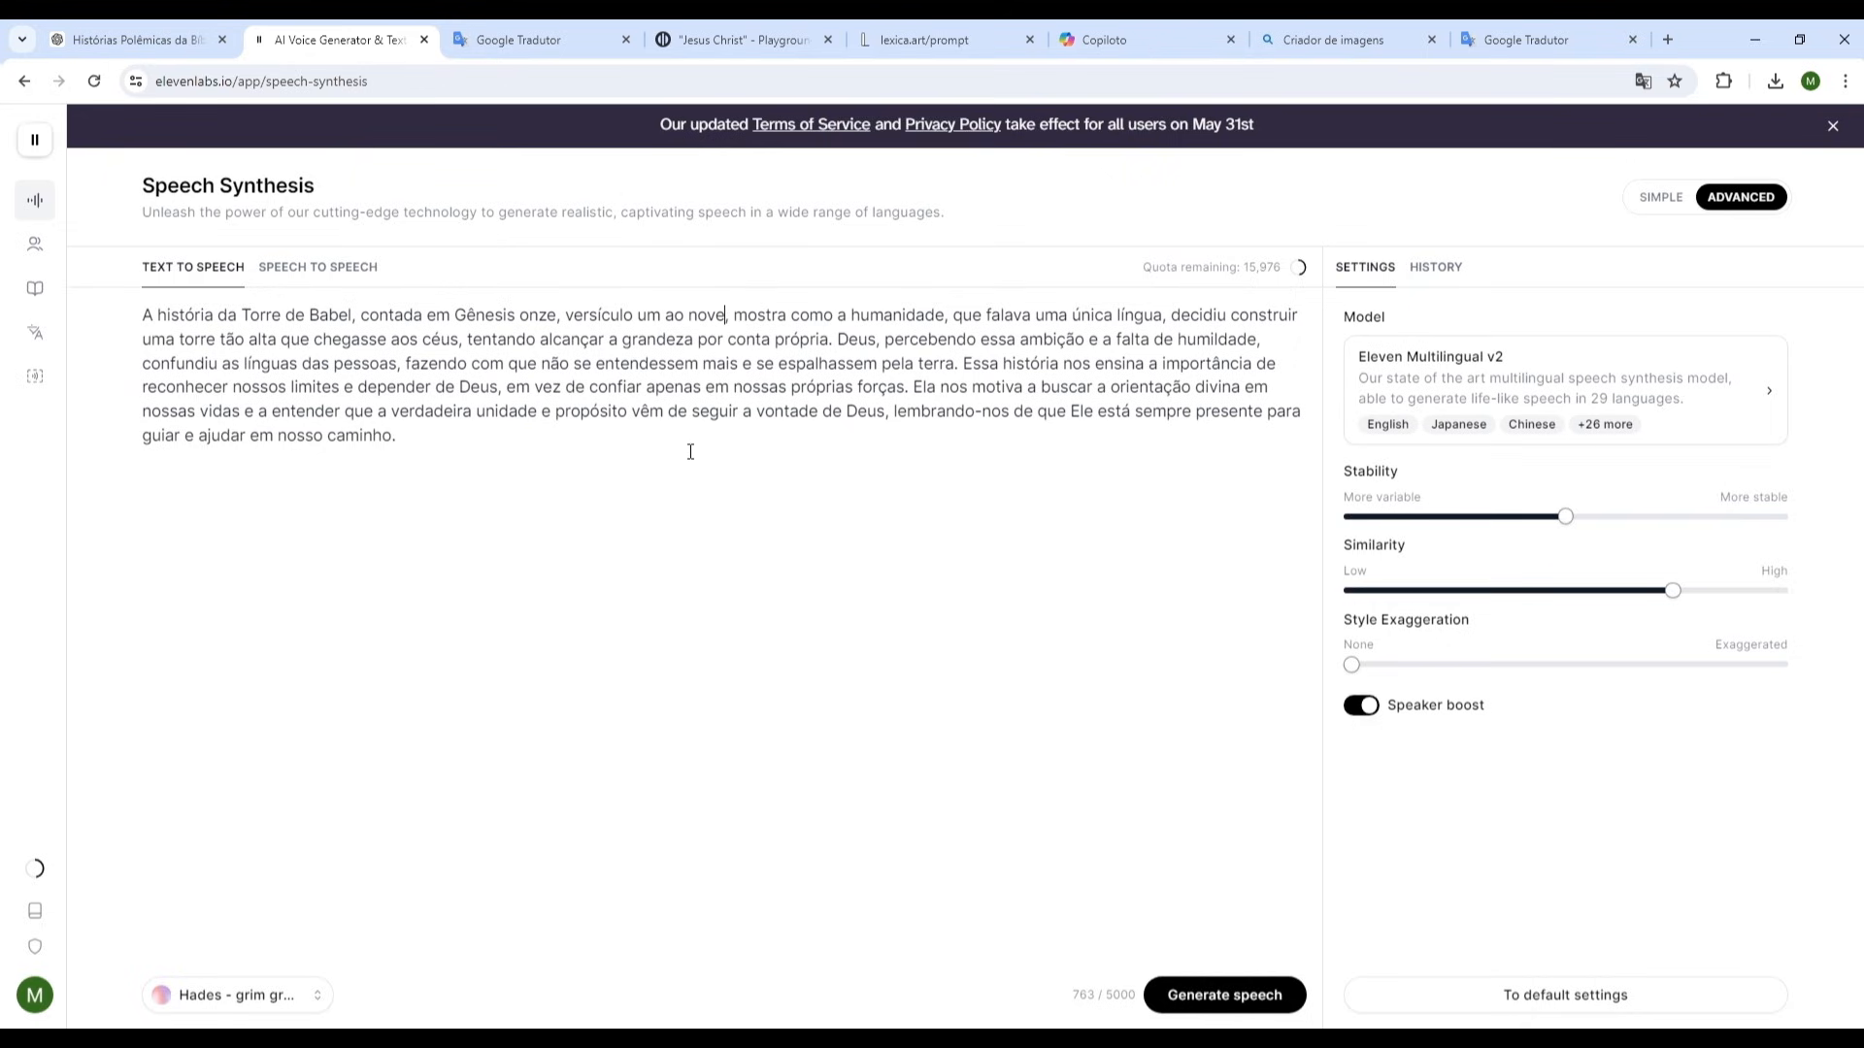
# Preview the Hades - grim gravitas, Michael and Mark voices, and choose Hades - grim gravitas for the narration.
pyautogui.click(314, 1010)
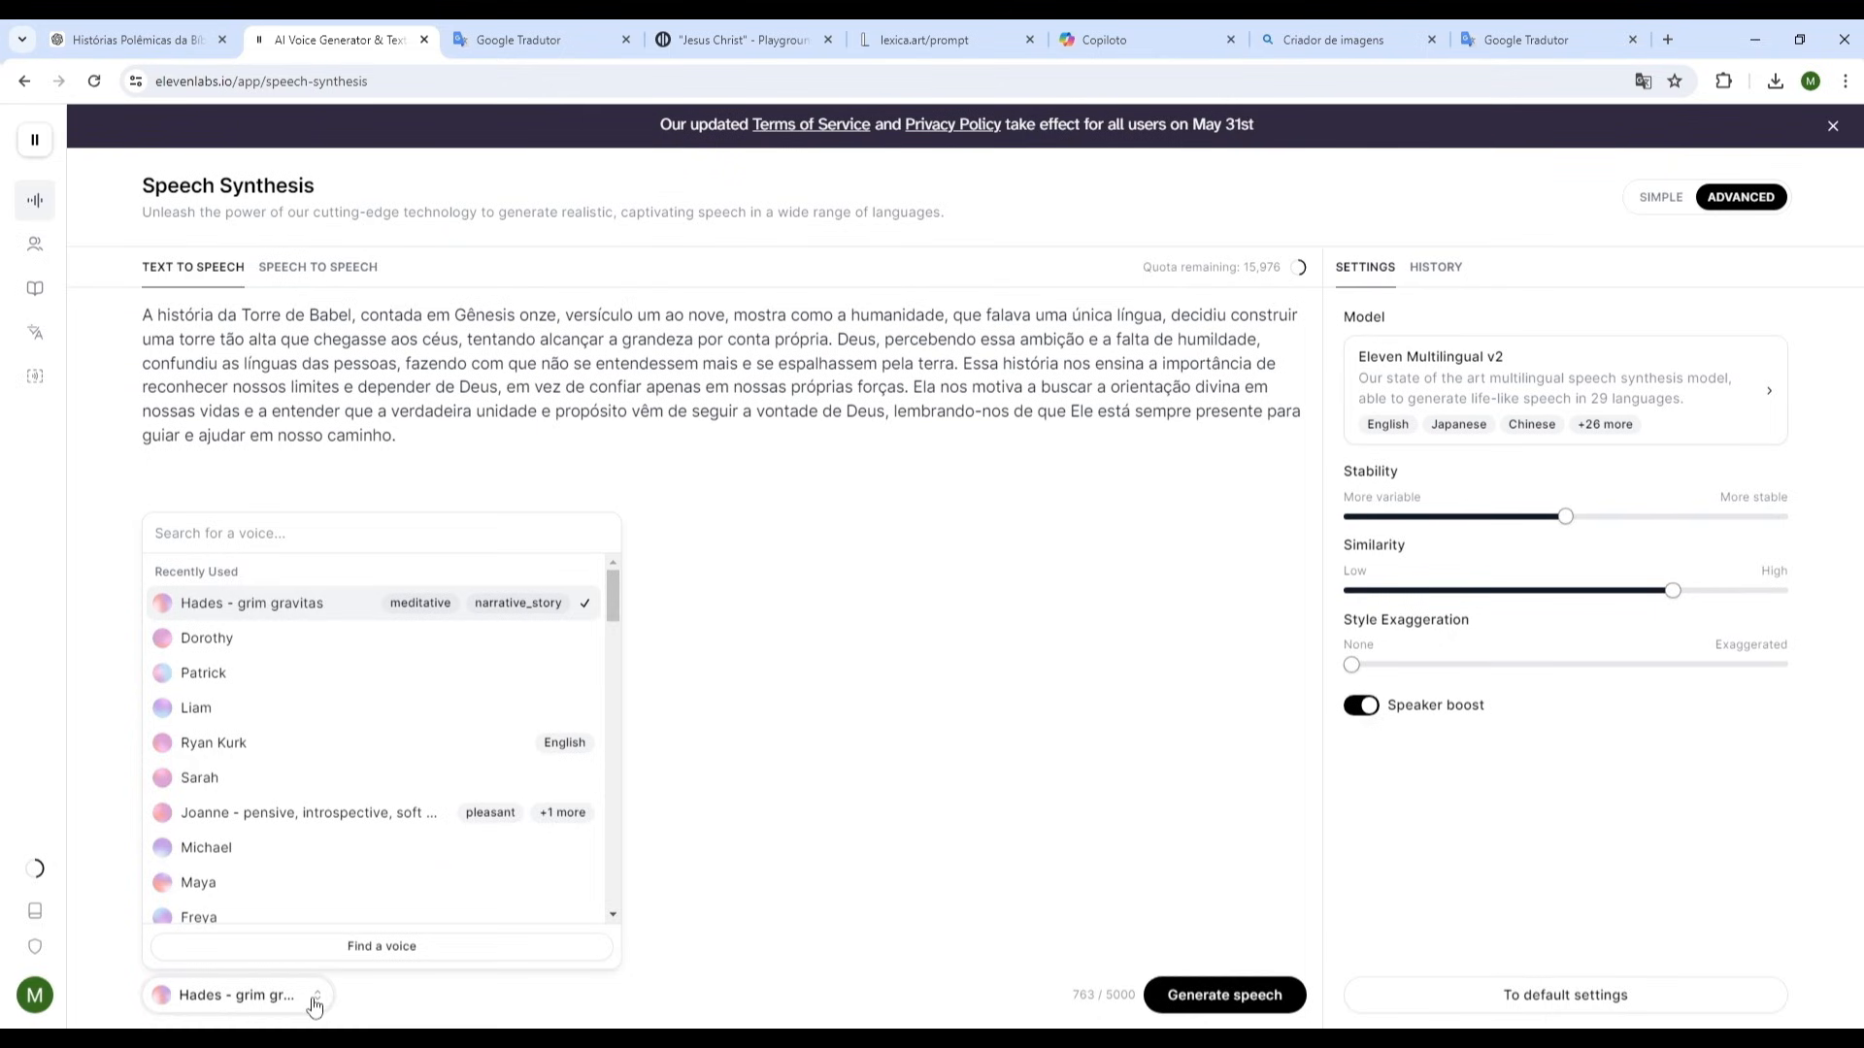
pyautogui.scroll(-1, 618, 605)
pyautogui.moveTo(618, 606)
pyautogui.mouseDown()
pyautogui.moveTo(609, 664)
pyautogui.moveTo(609, 573)
pyautogui.mouseUp()
pyautogui.click(163, 605)
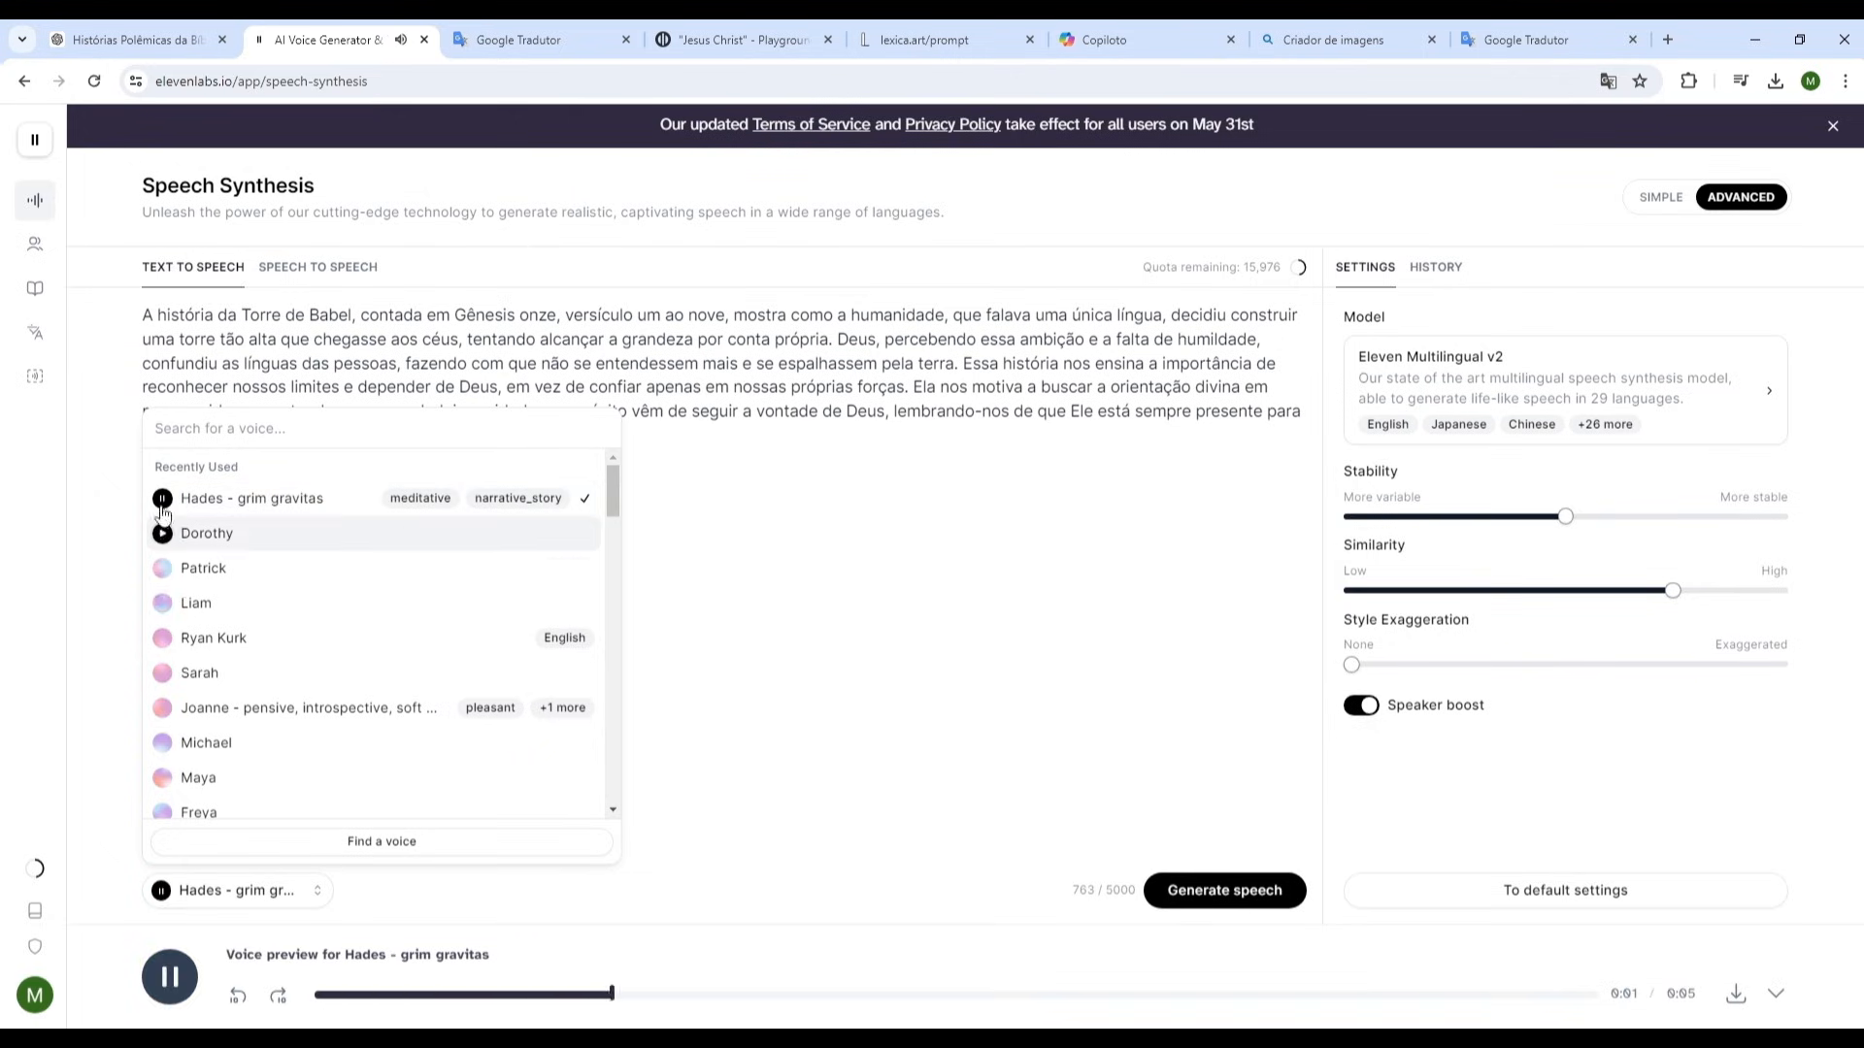
pyautogui.click(161, 745)
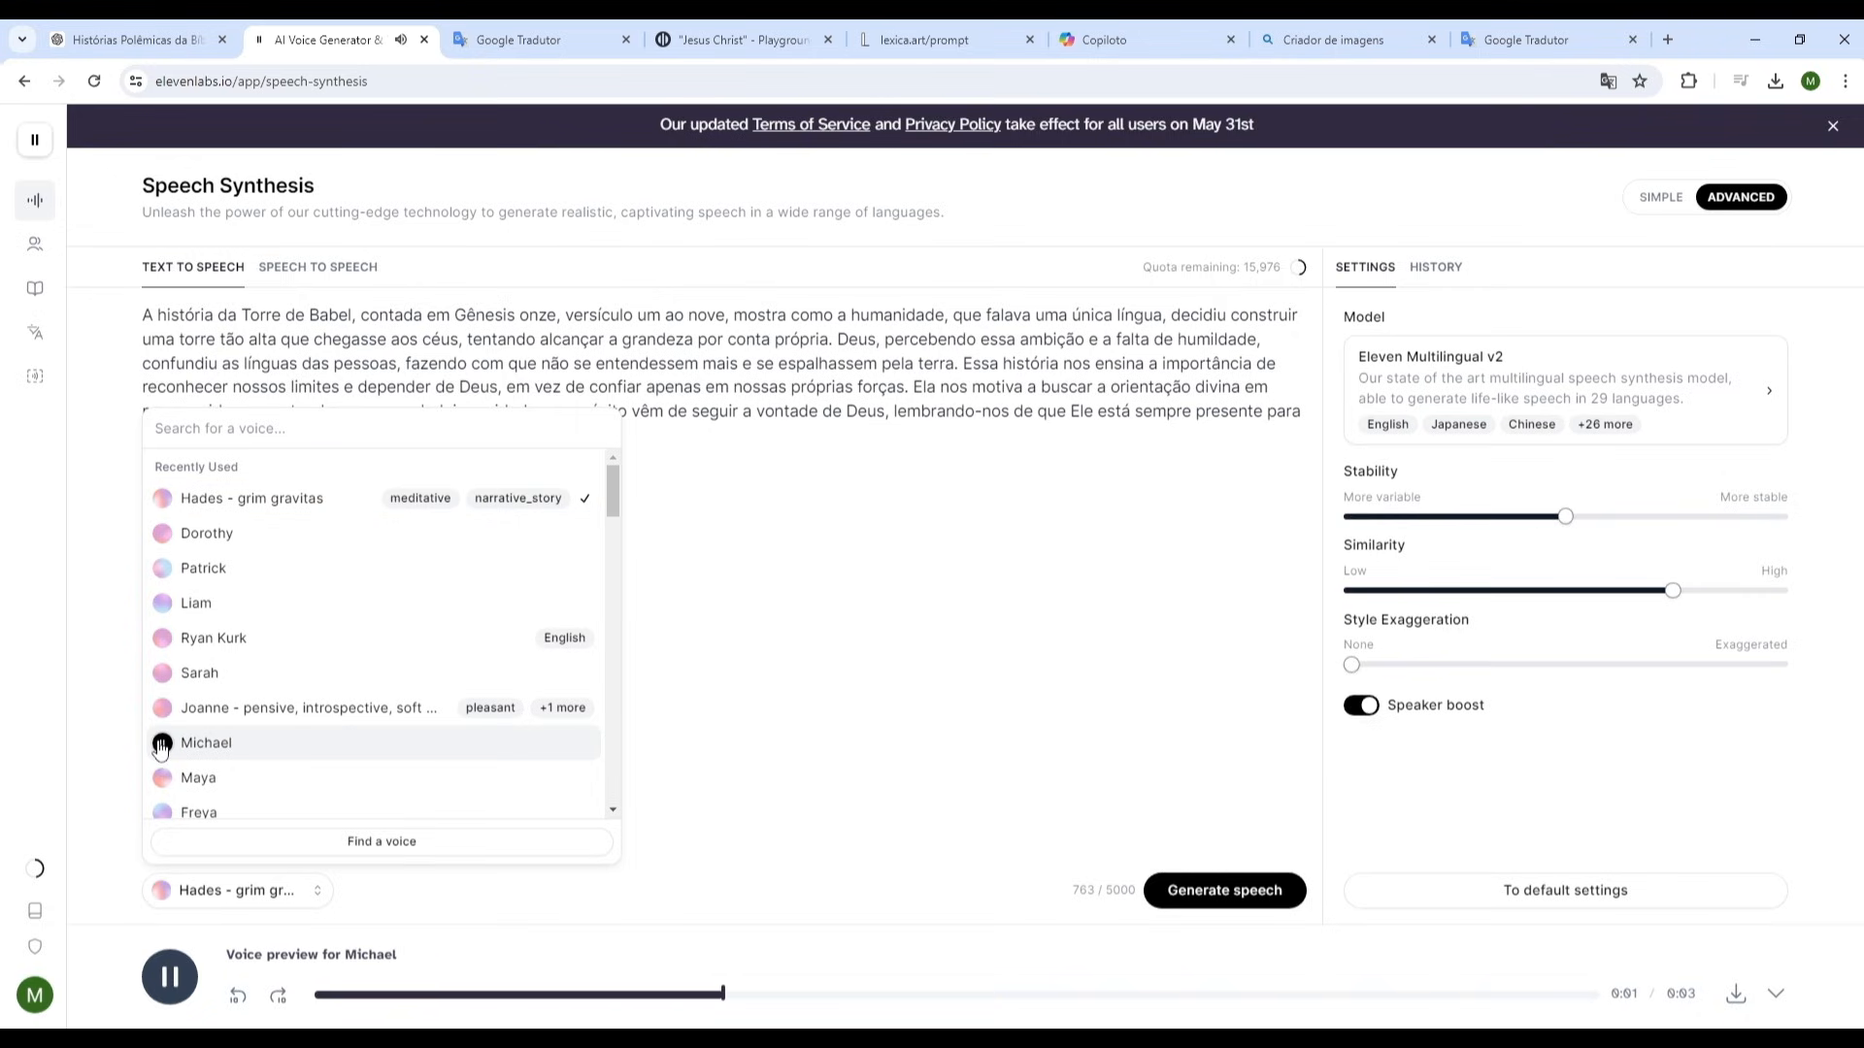
pyautogui.scroll(-3, 162, 750)
pyautogui.click(163, 752)
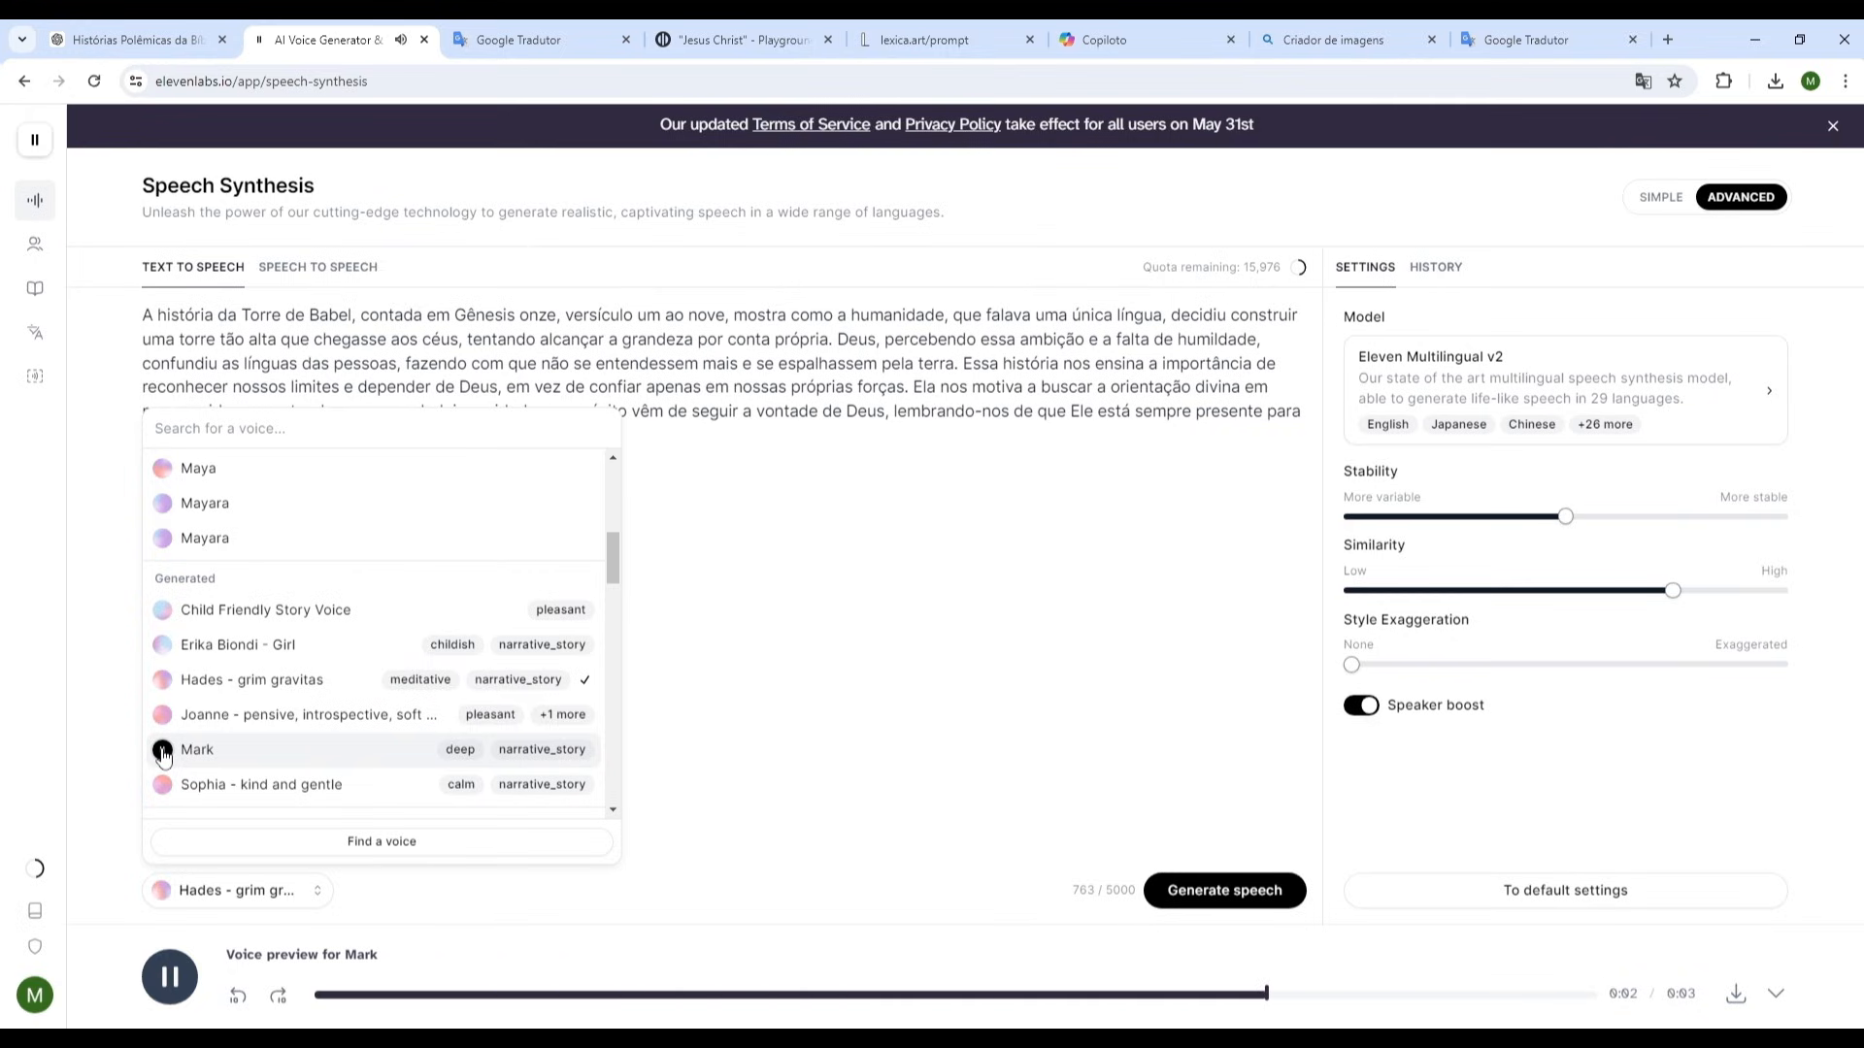
pyautogui.moveTo(612, 568); pyautogui.dragTo(614, 481)
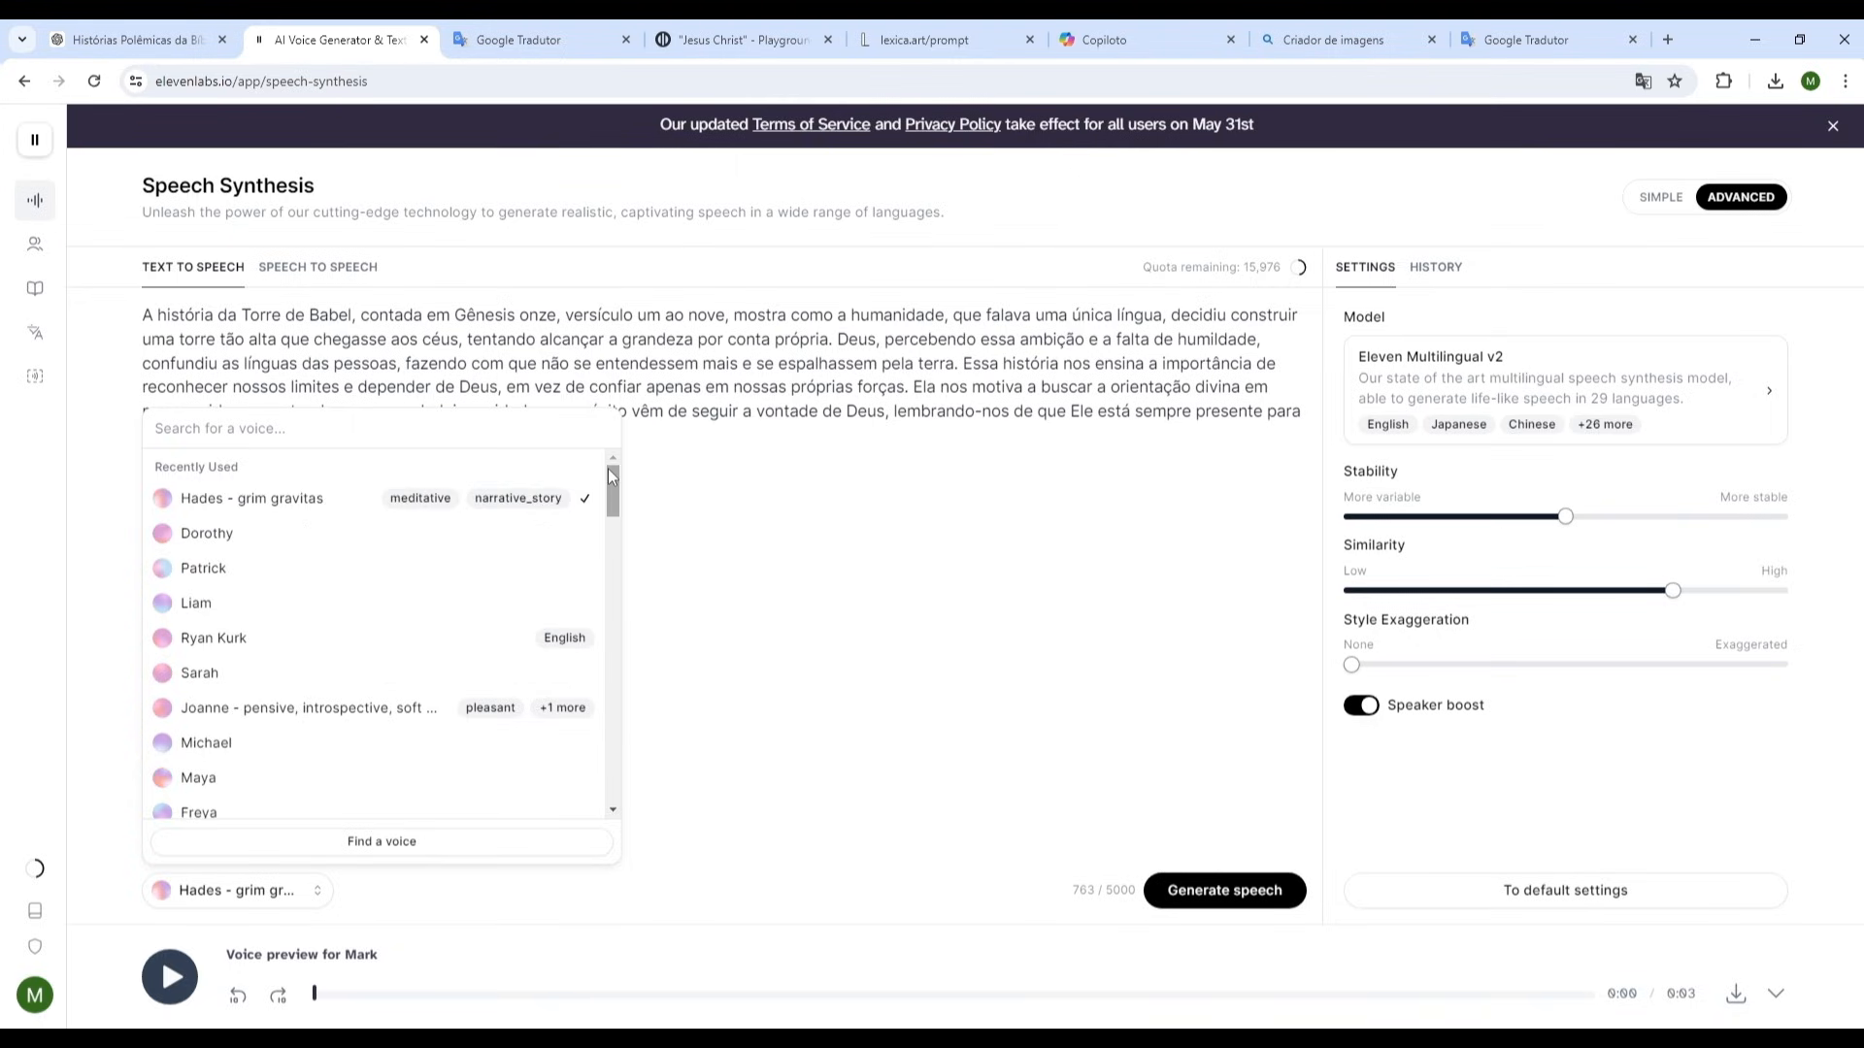
pyautogui.click(231, 502)
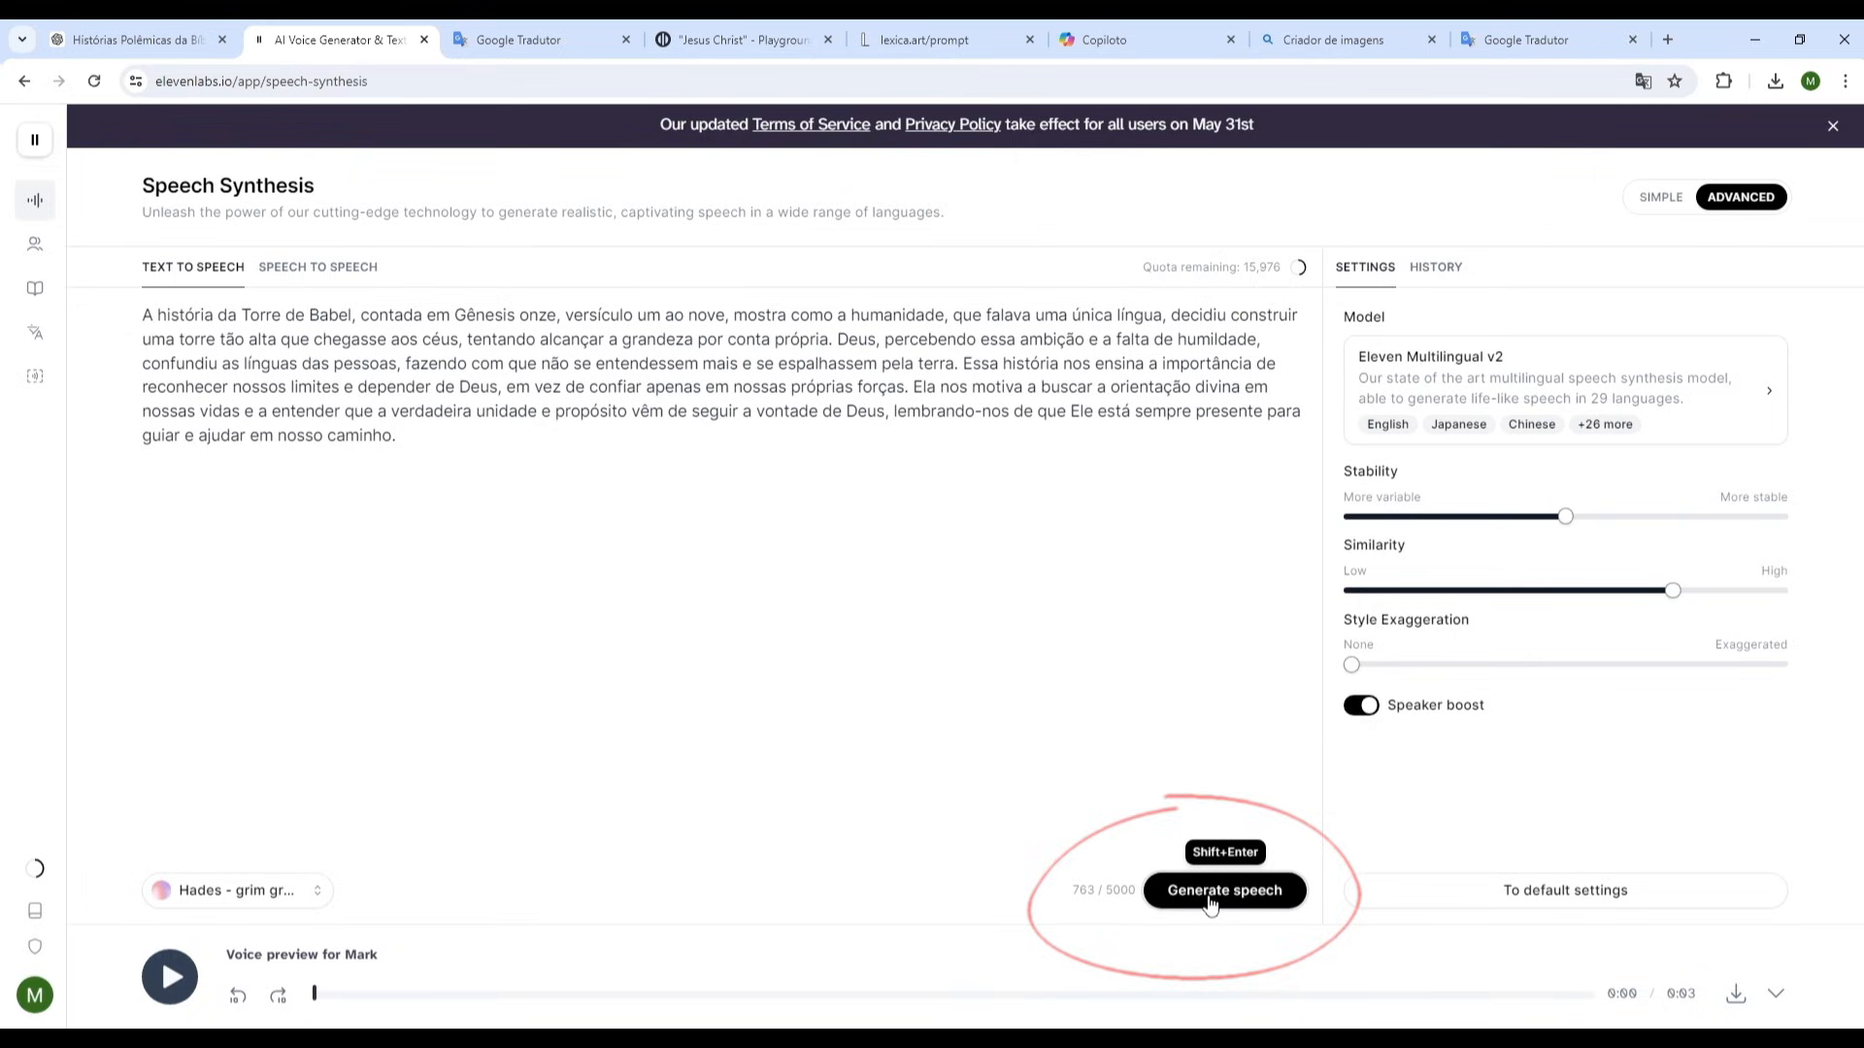
# Generate the speech from the script and download the audio after sampling its first seconds.
pyautogui.click(1212, 893)
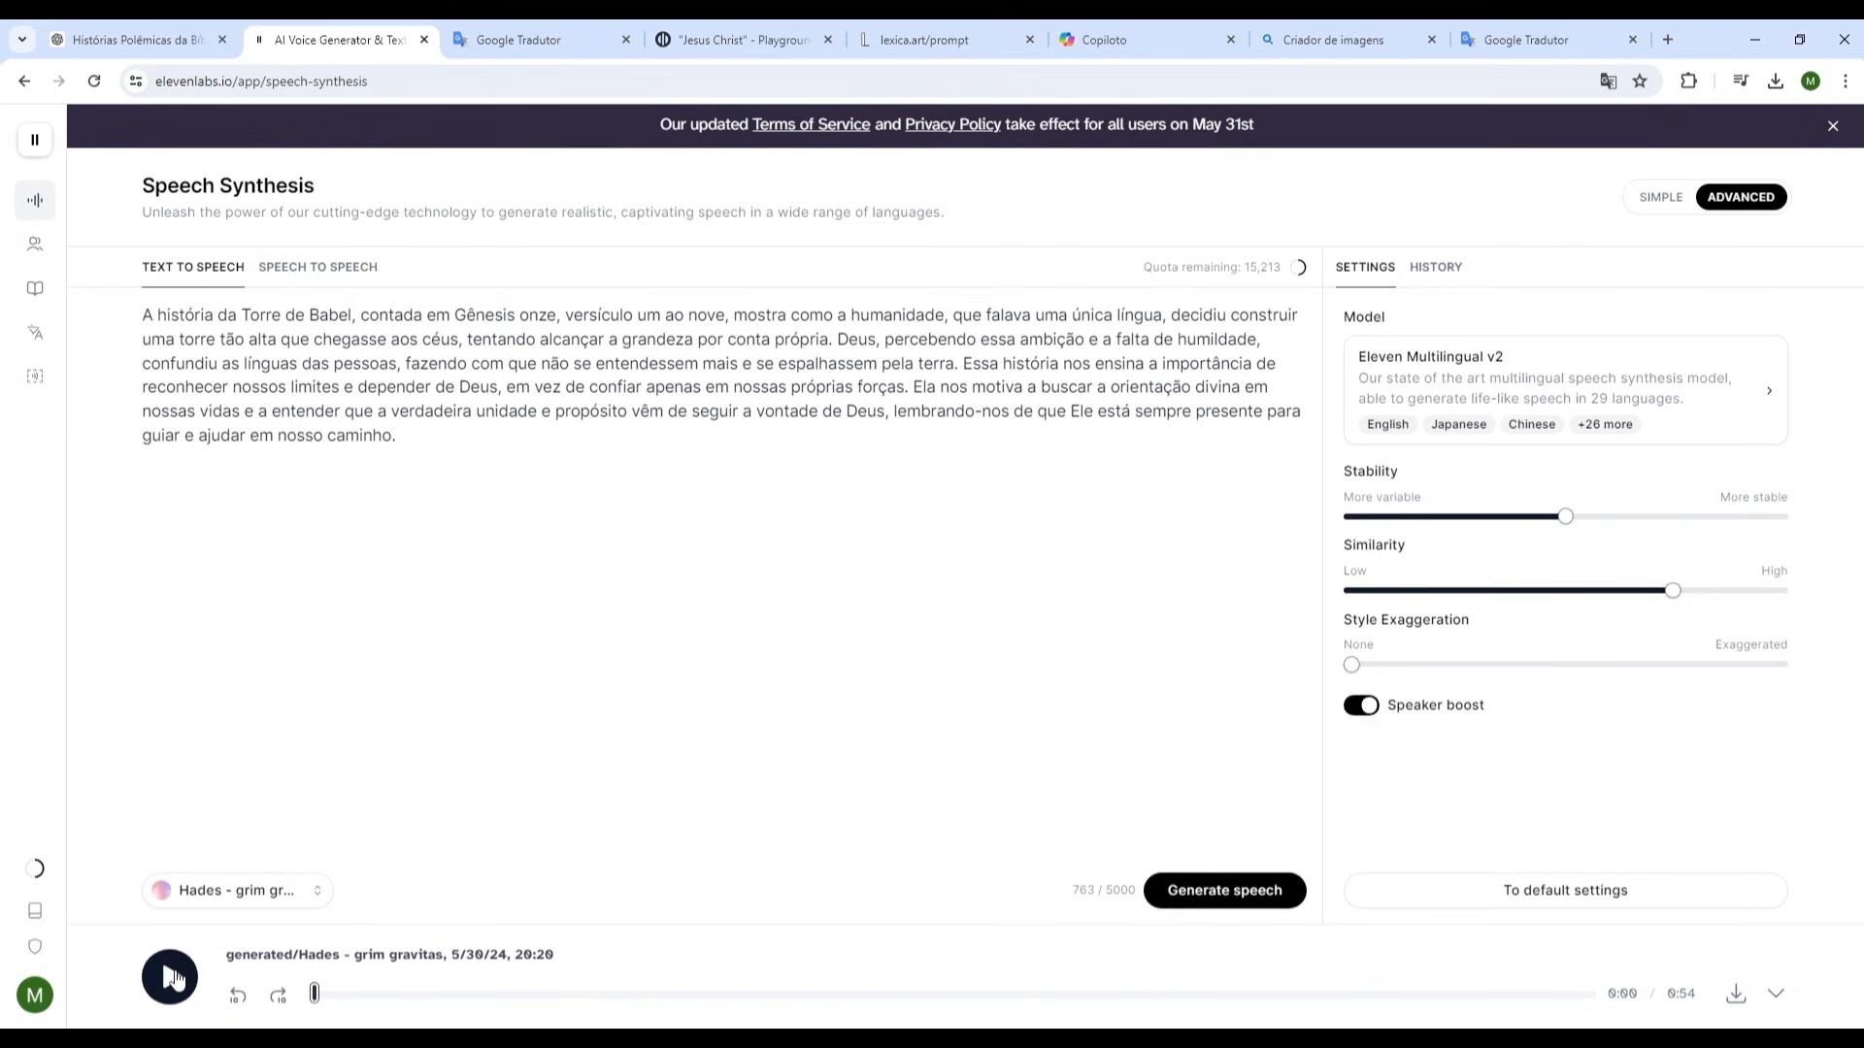
pyautogui.click(173, 975)
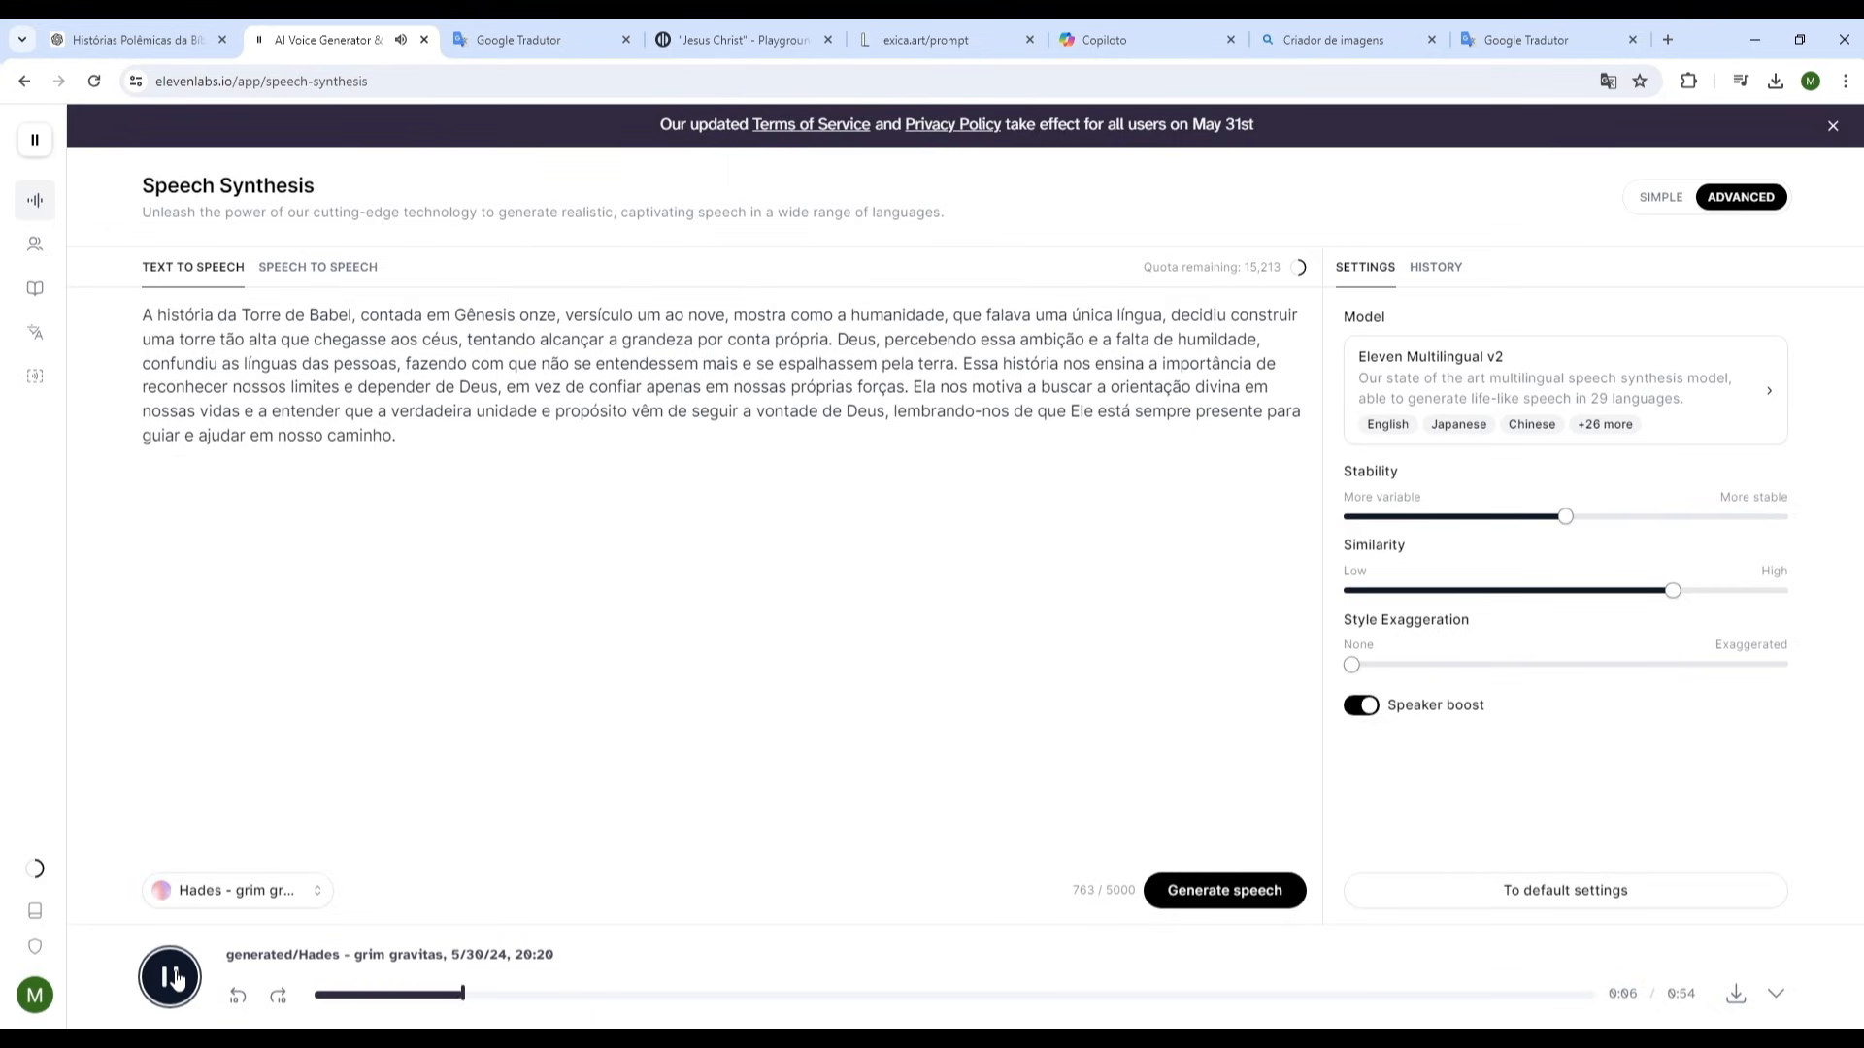
pyautogui.click(175, 978)
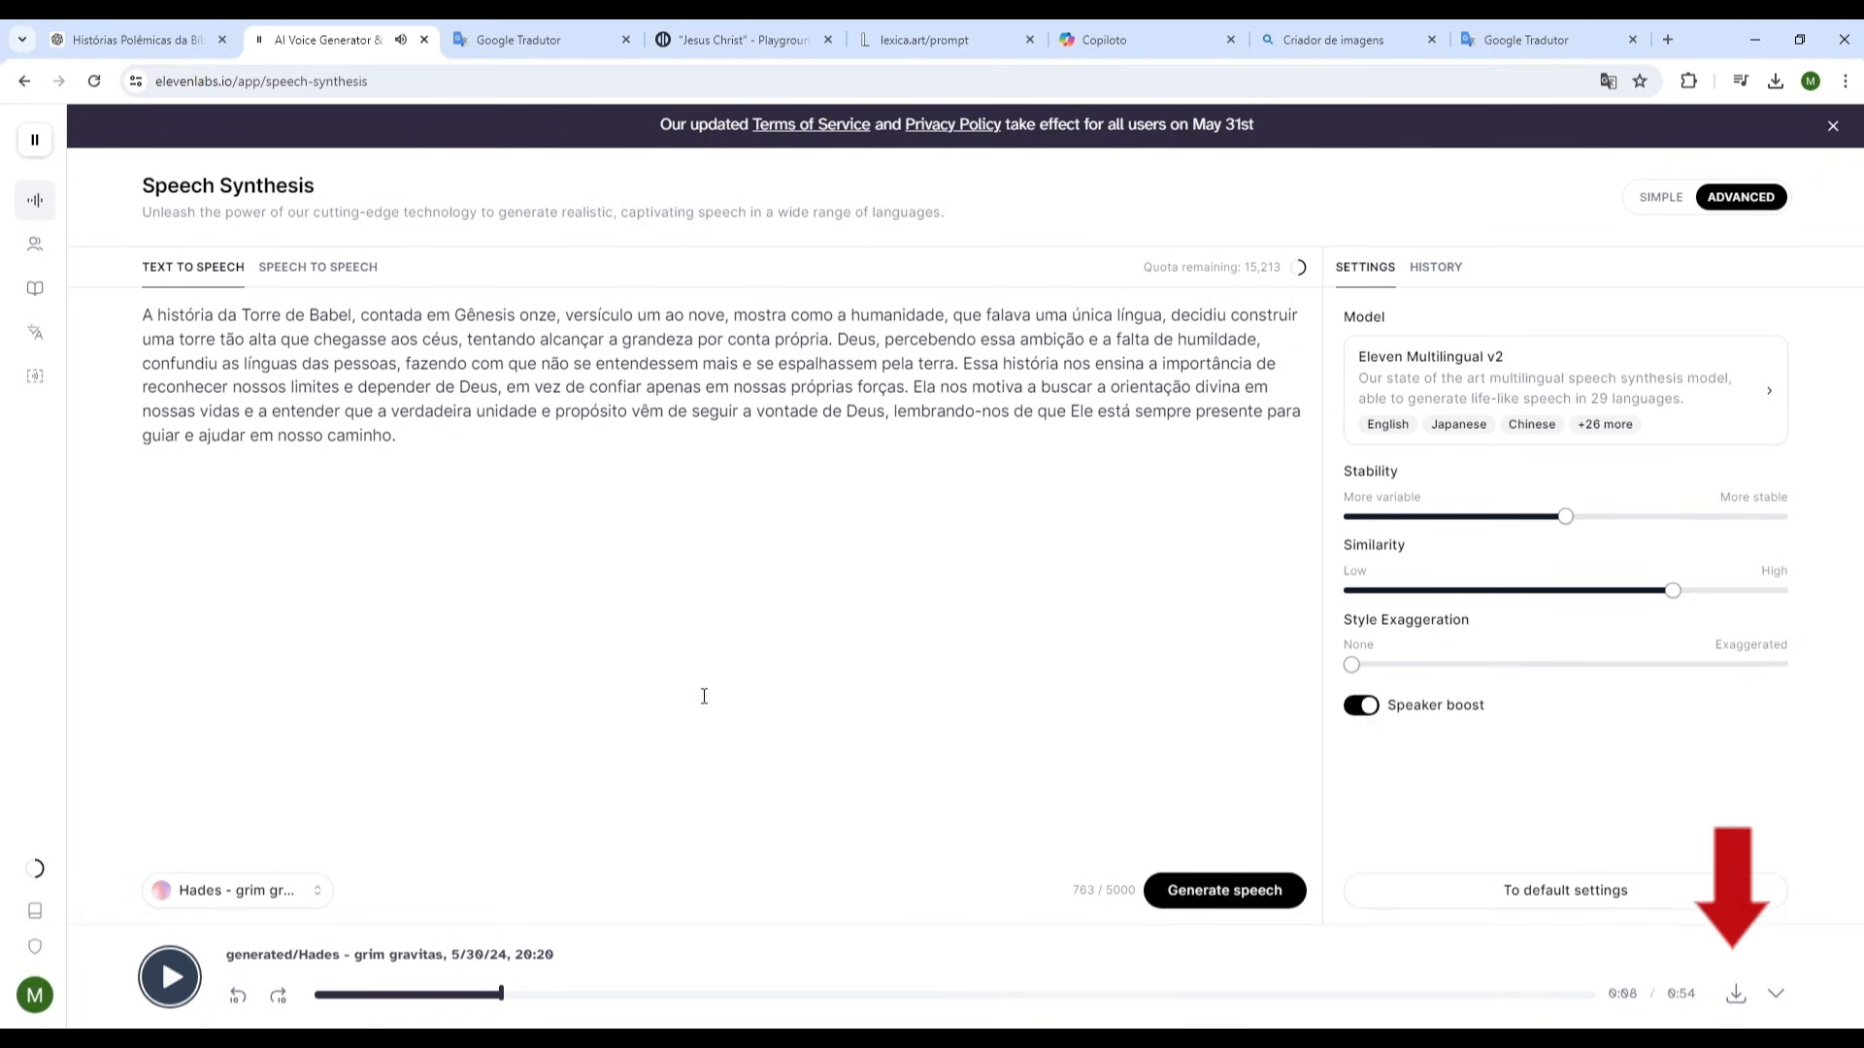
pyautogui.click(1734, 993)
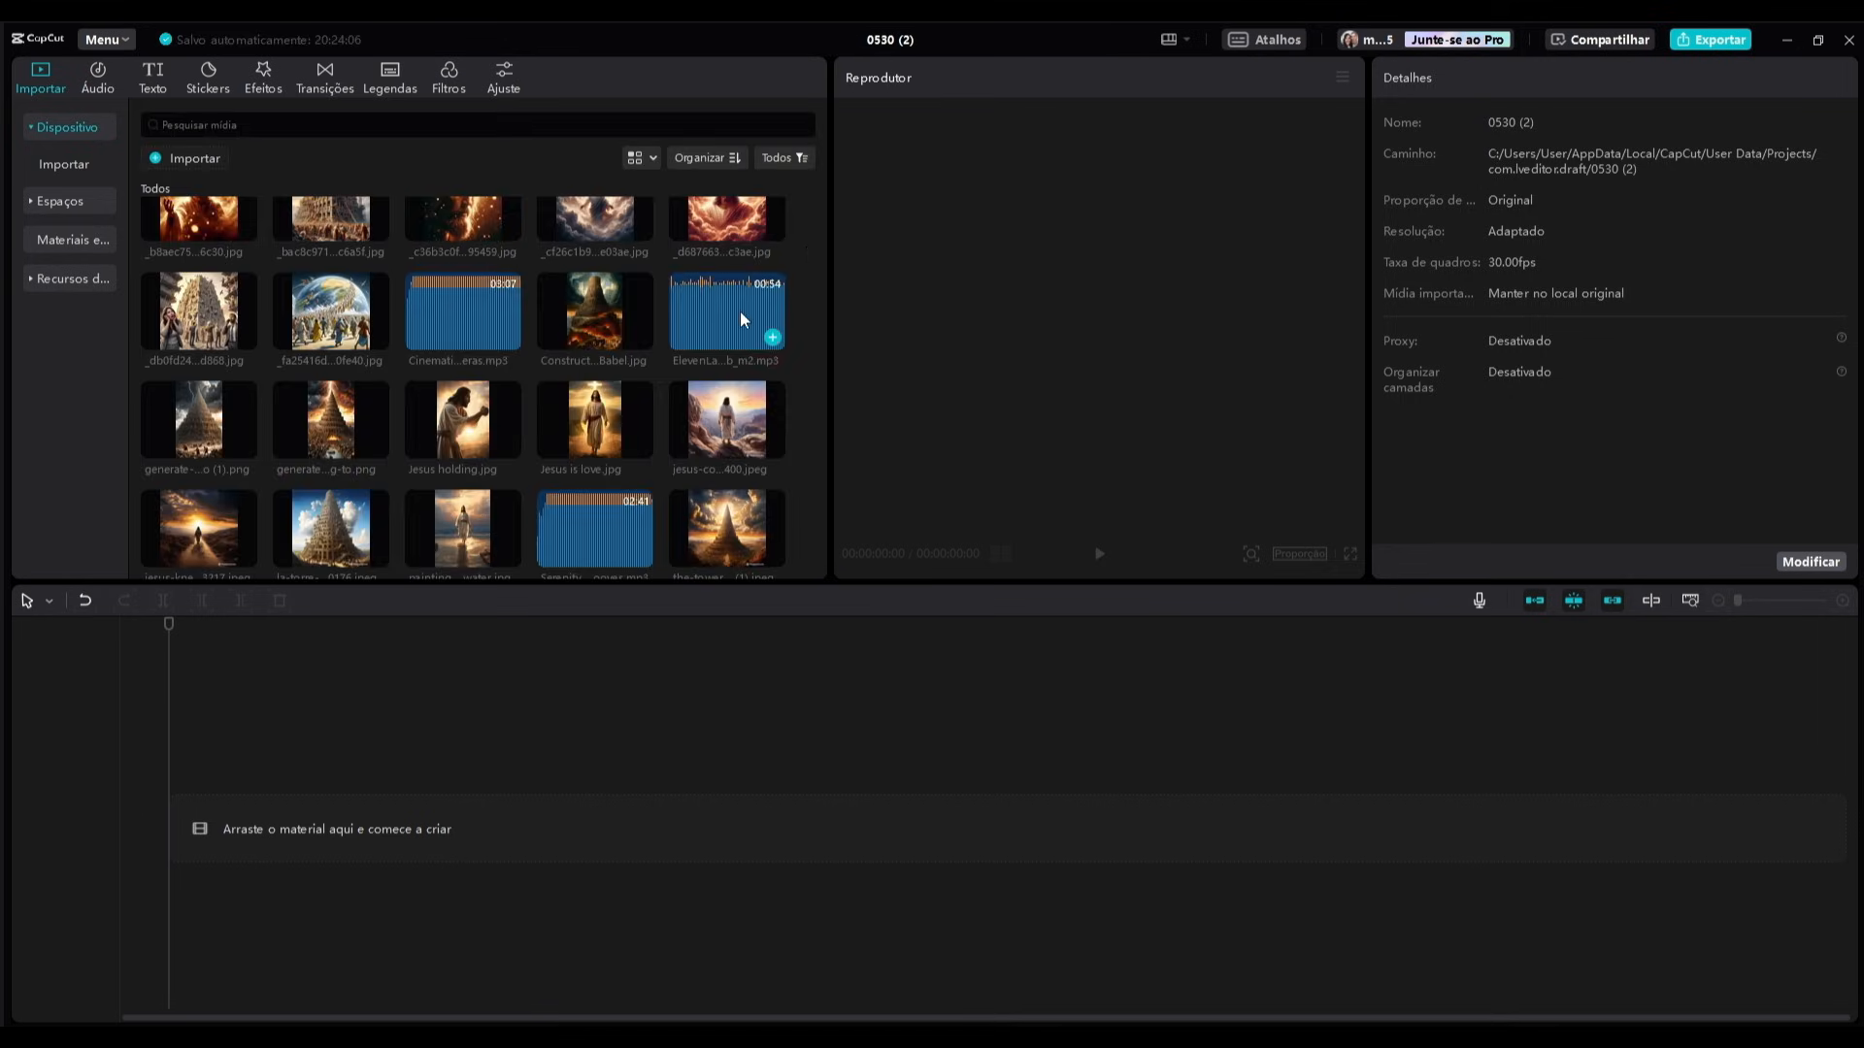
# In CapCut, place the ElevenLabs narration at the start of the timeline and split it at 00:00:02:03, just before speech resumes.
pyautogui.moveTo(739, 310); pyautogui.dragTo(171, 832)
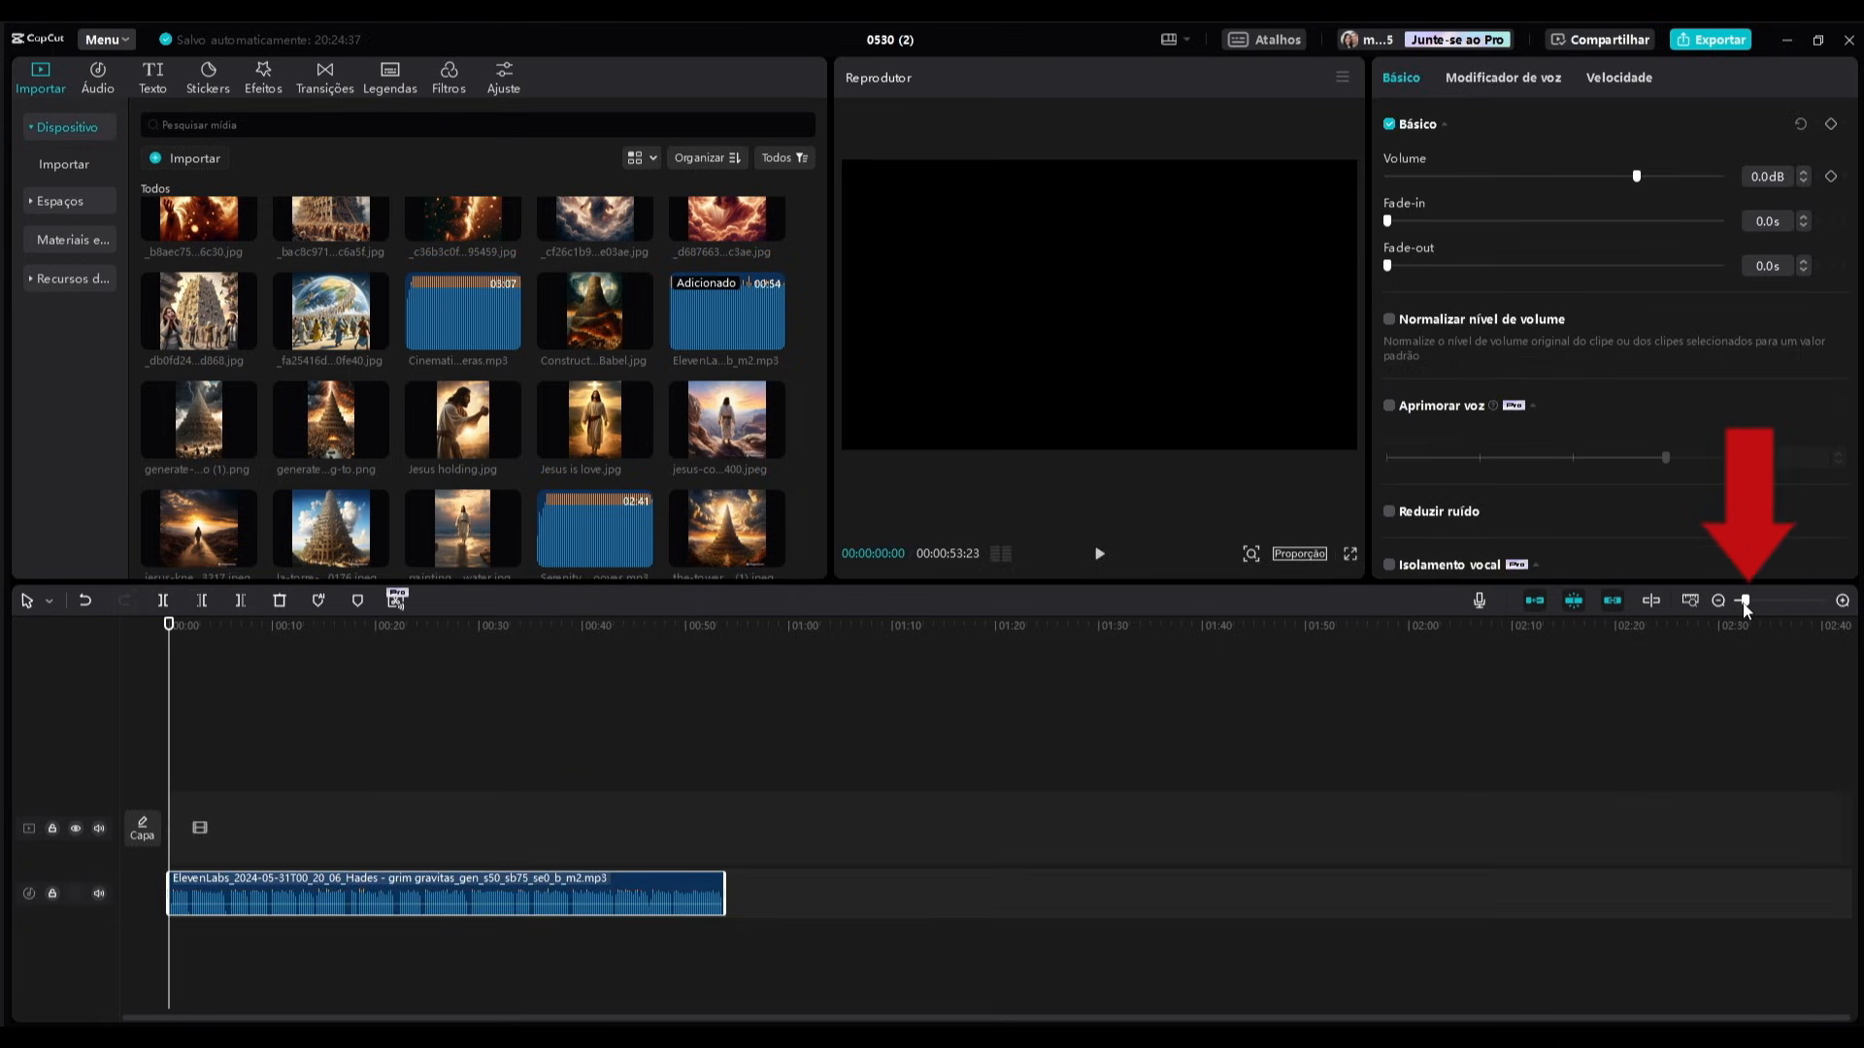
pyautogui.moveTo(1745, 602); pyautogui.dragTo(1791, 602)
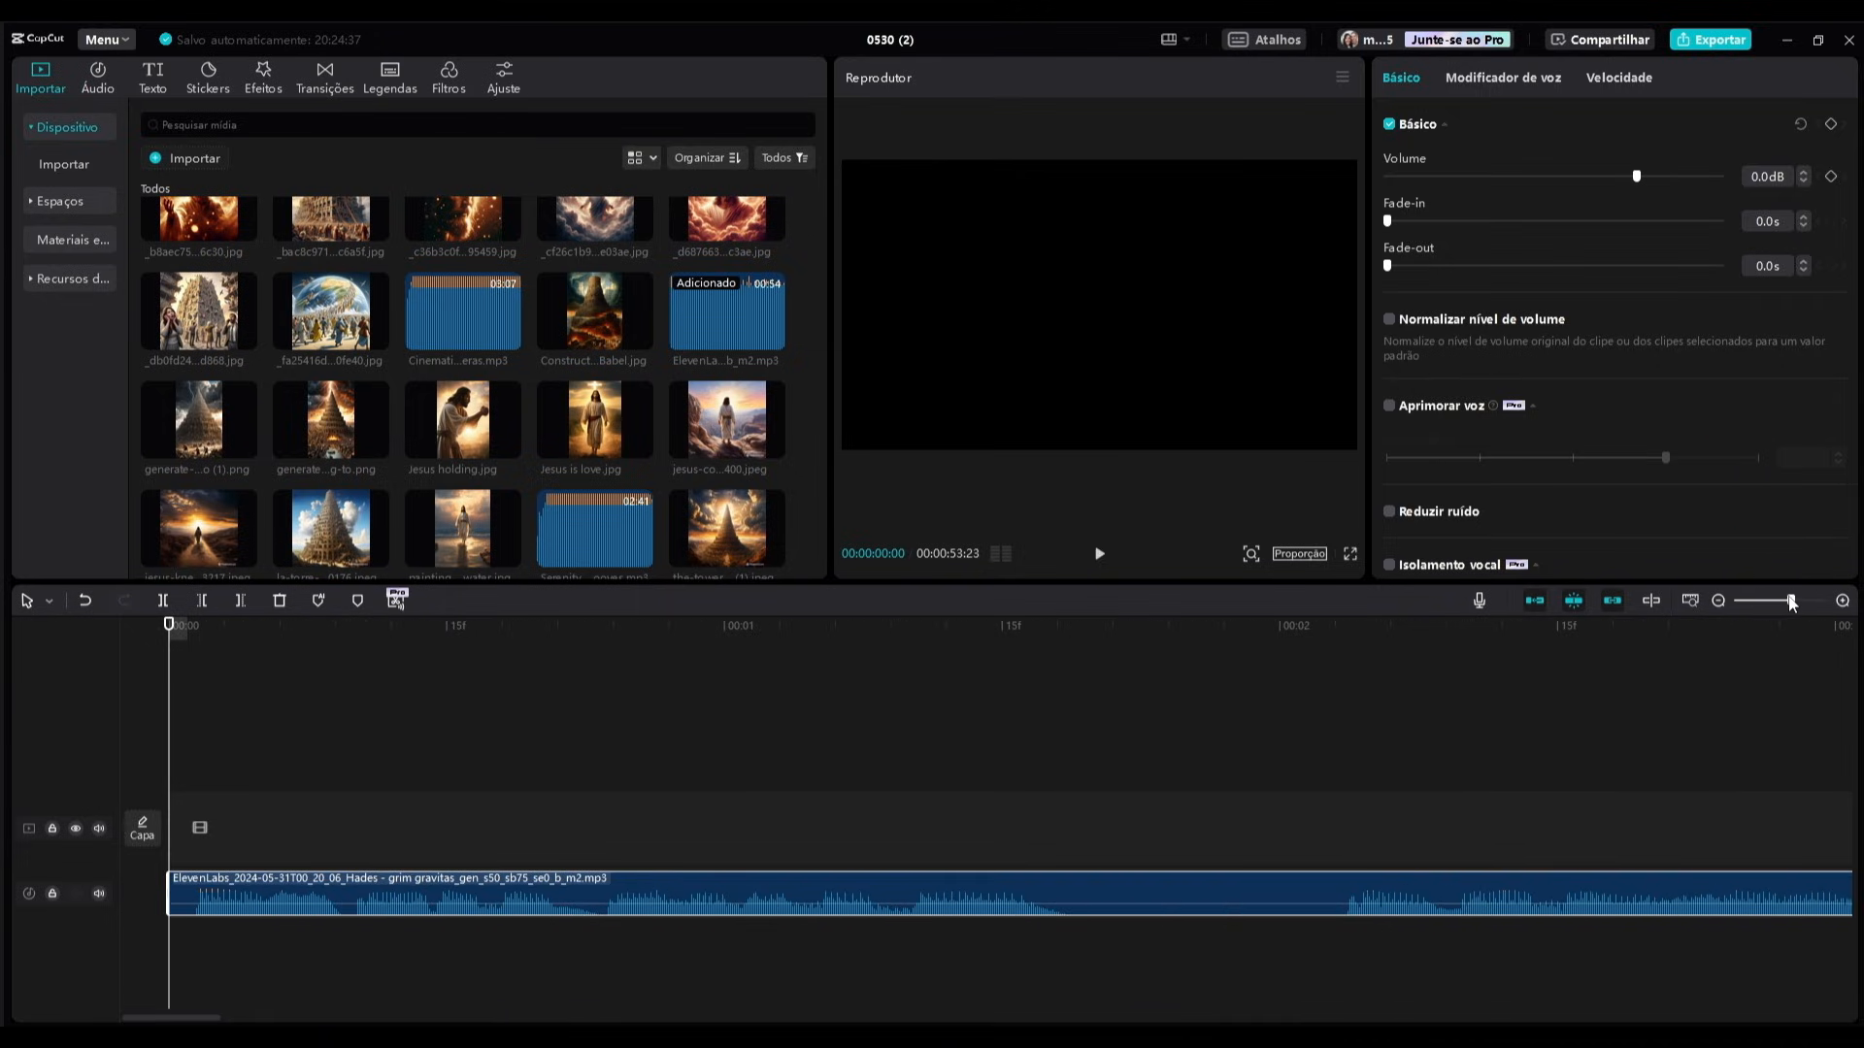
pyautogui.click(1077, 627)
pyautogui.click(1168, 806)
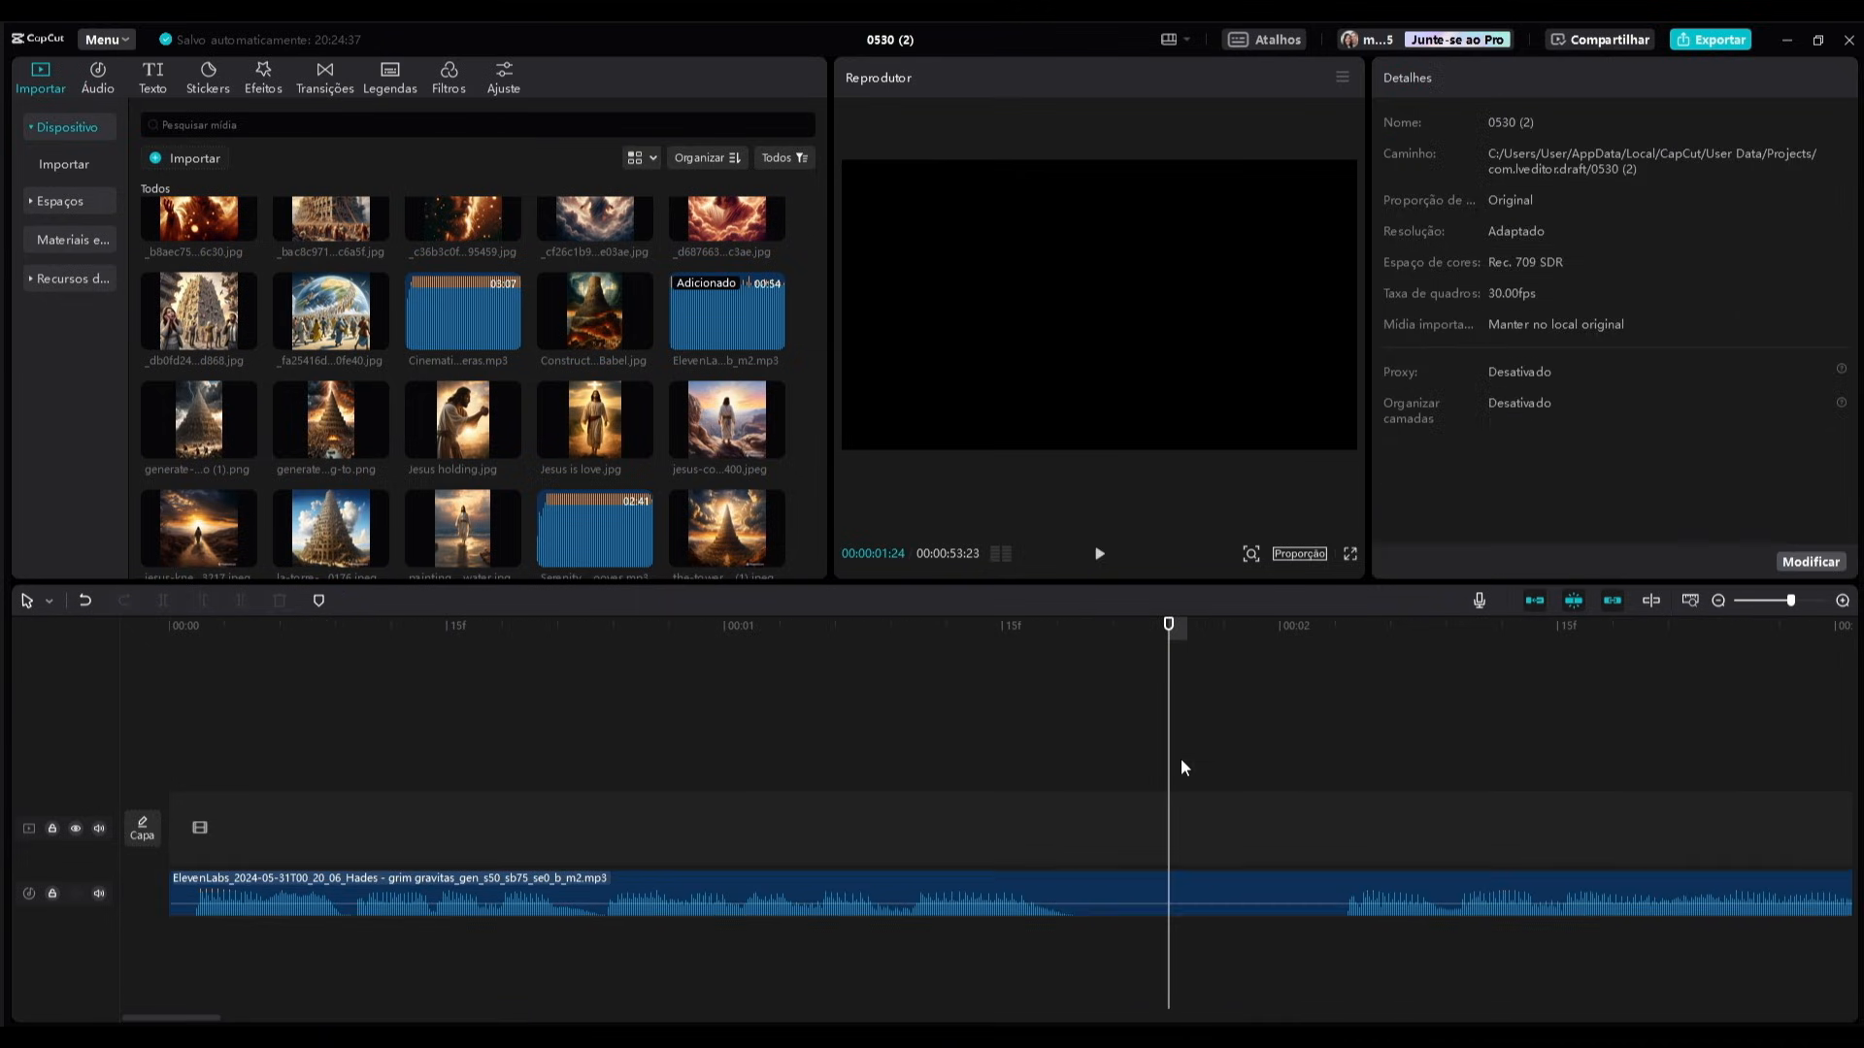
pyautogui.moveTo(1170, 746); pyautogui.dragTo(1335, 757)
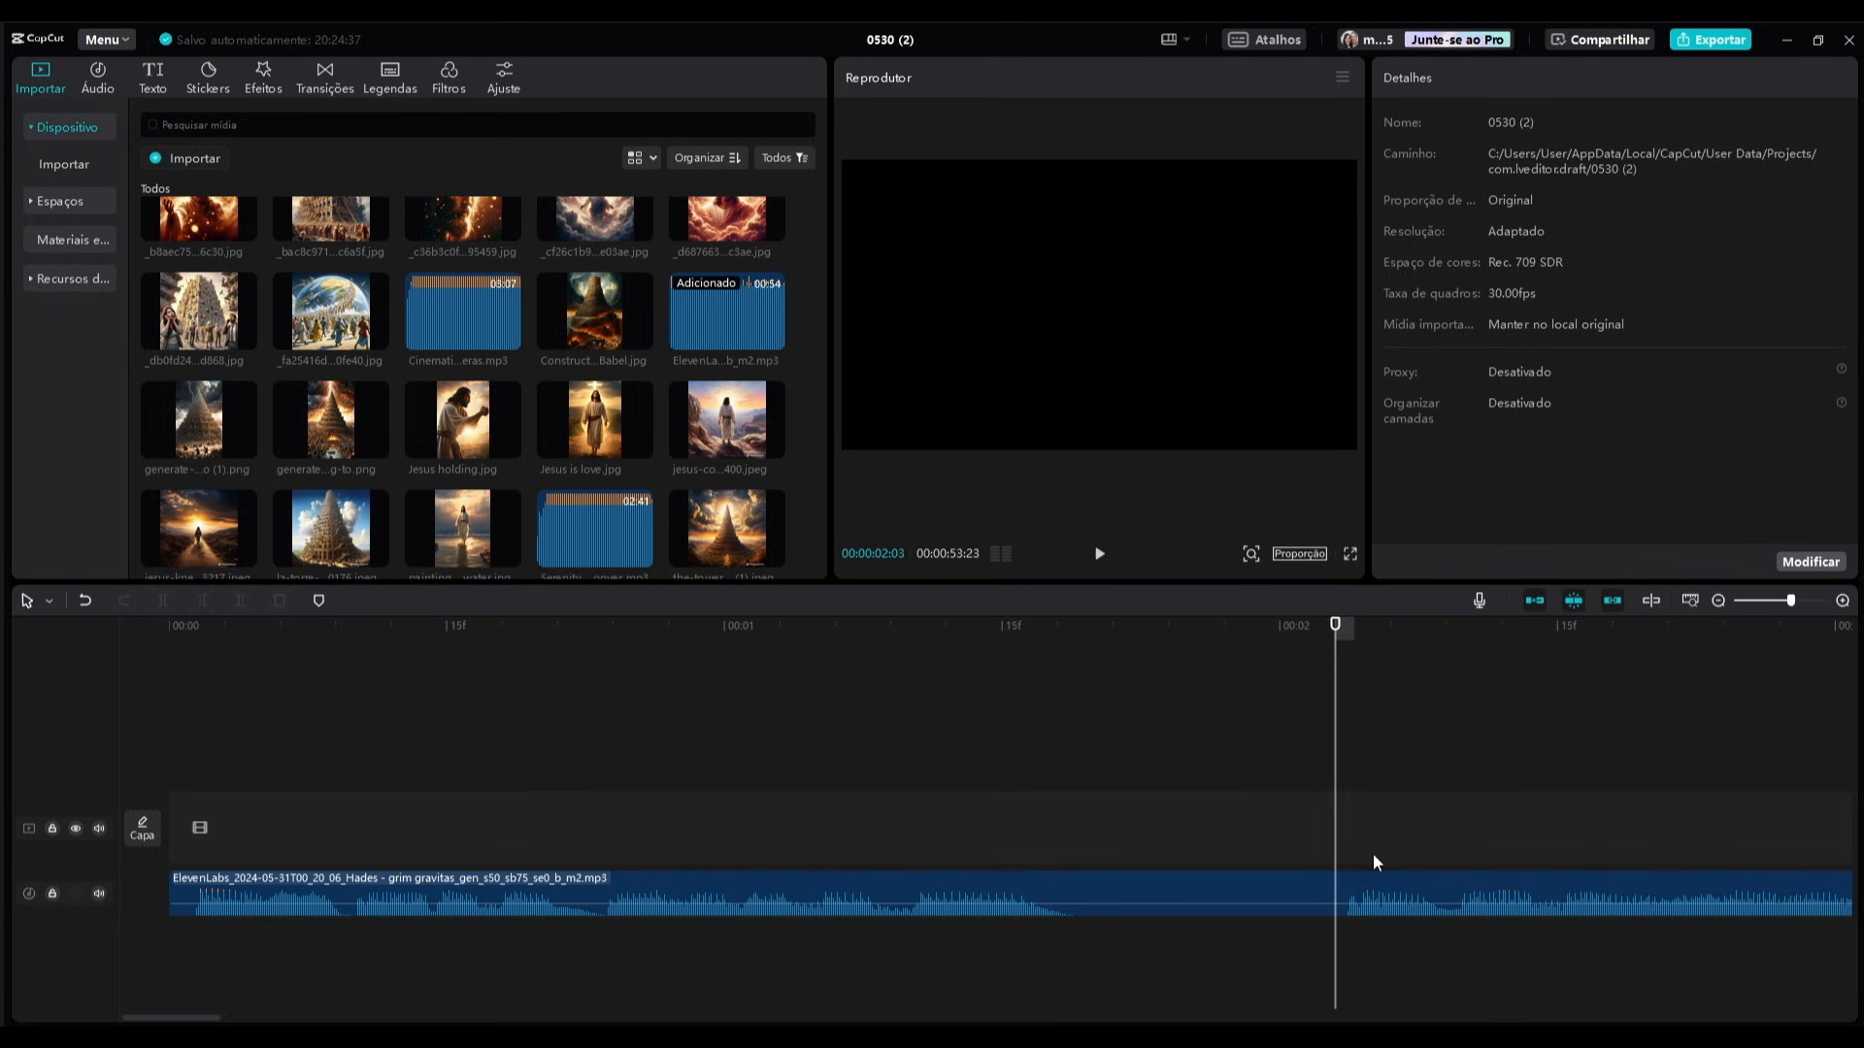
pyautogui.click(1386, 885)
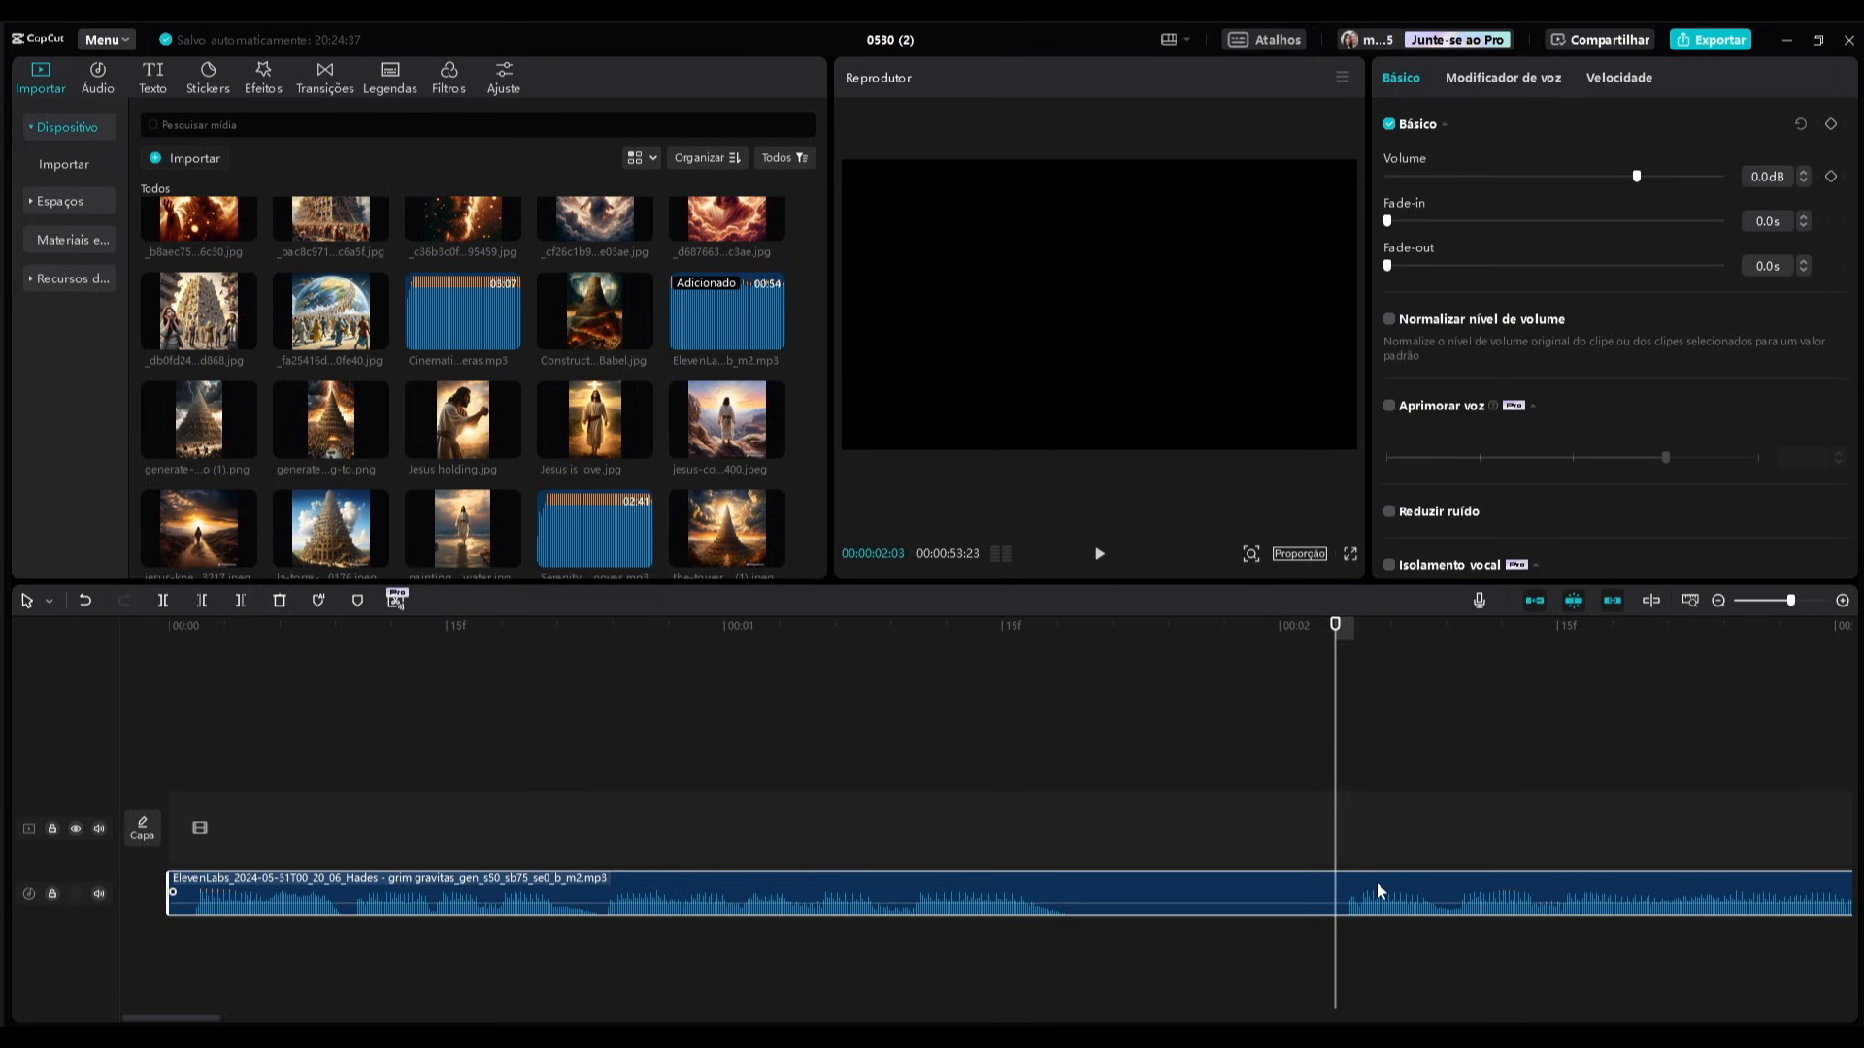
pyautogui.click(163, 600)
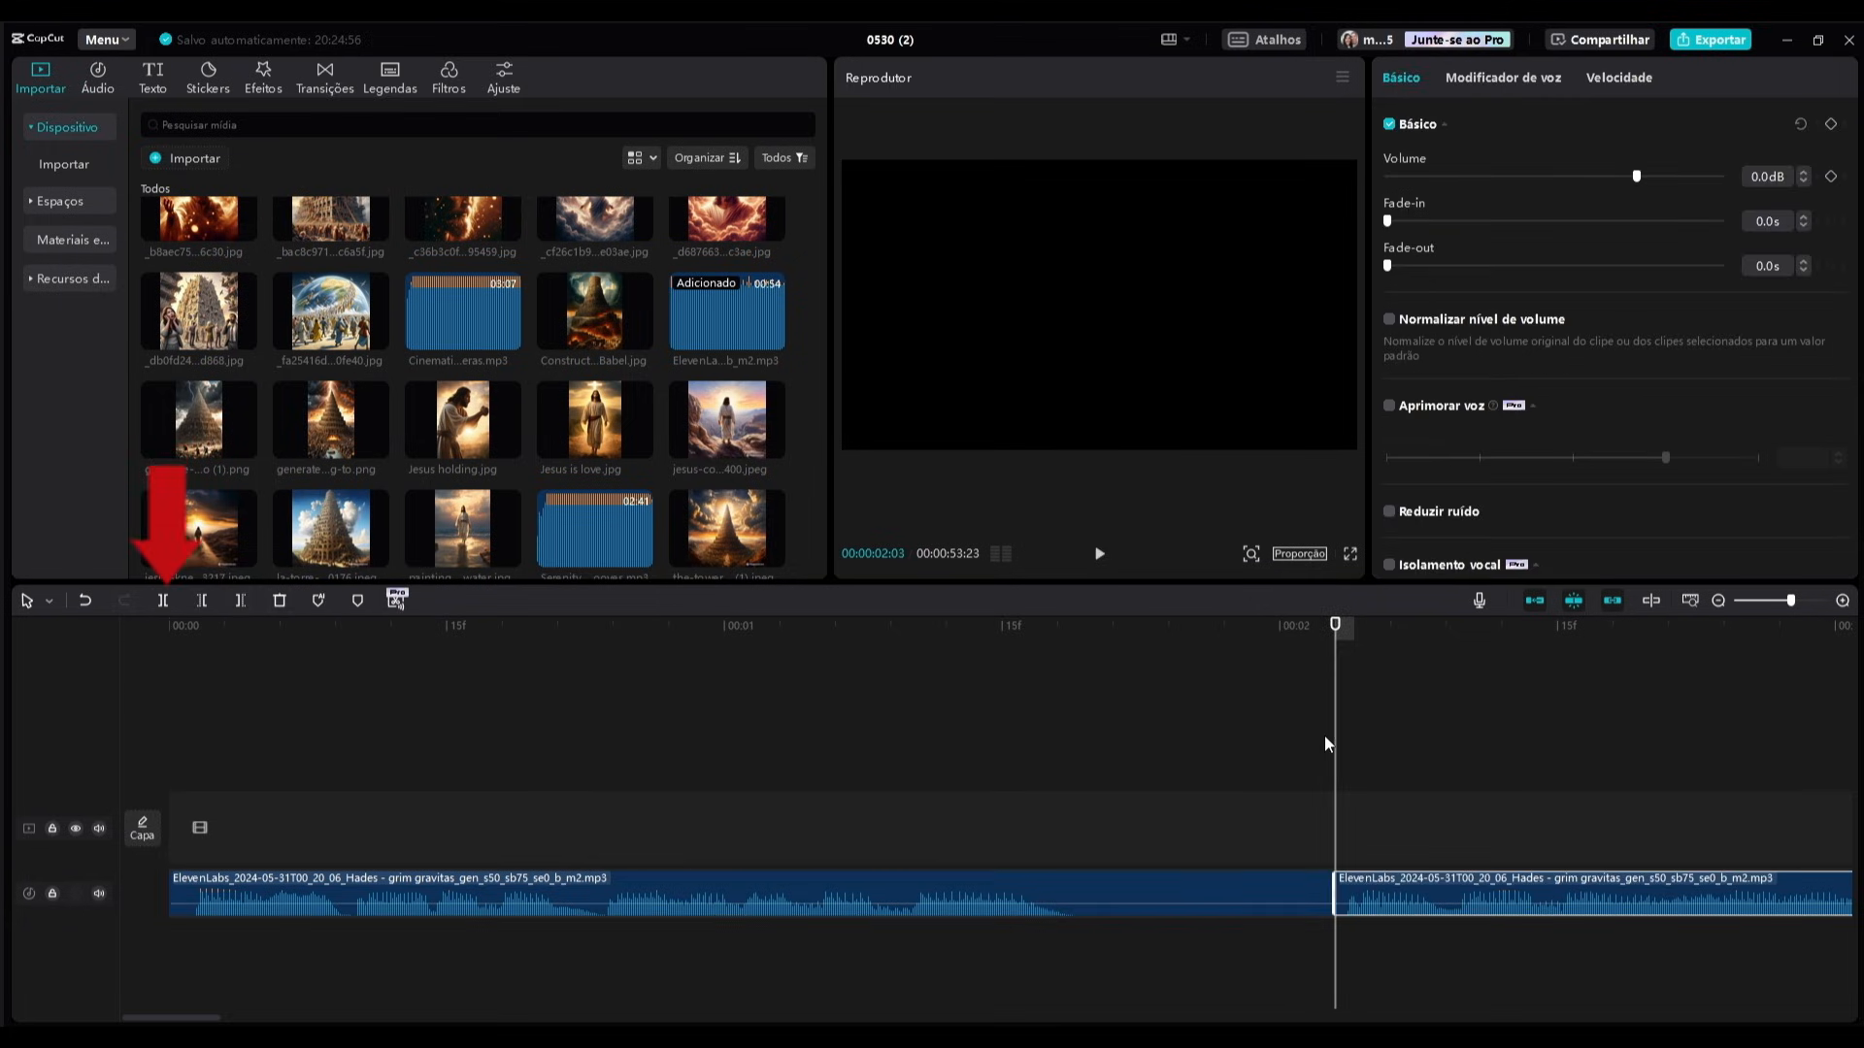
# Cut the silence after the first phrase from 00:00:01:20 onward and move the following narration clip up to close the gap.
pyautogui.moveTo(1335, 743); pyautogui.dragTo(1094, 767)
pyautogui.click(1068, 880)
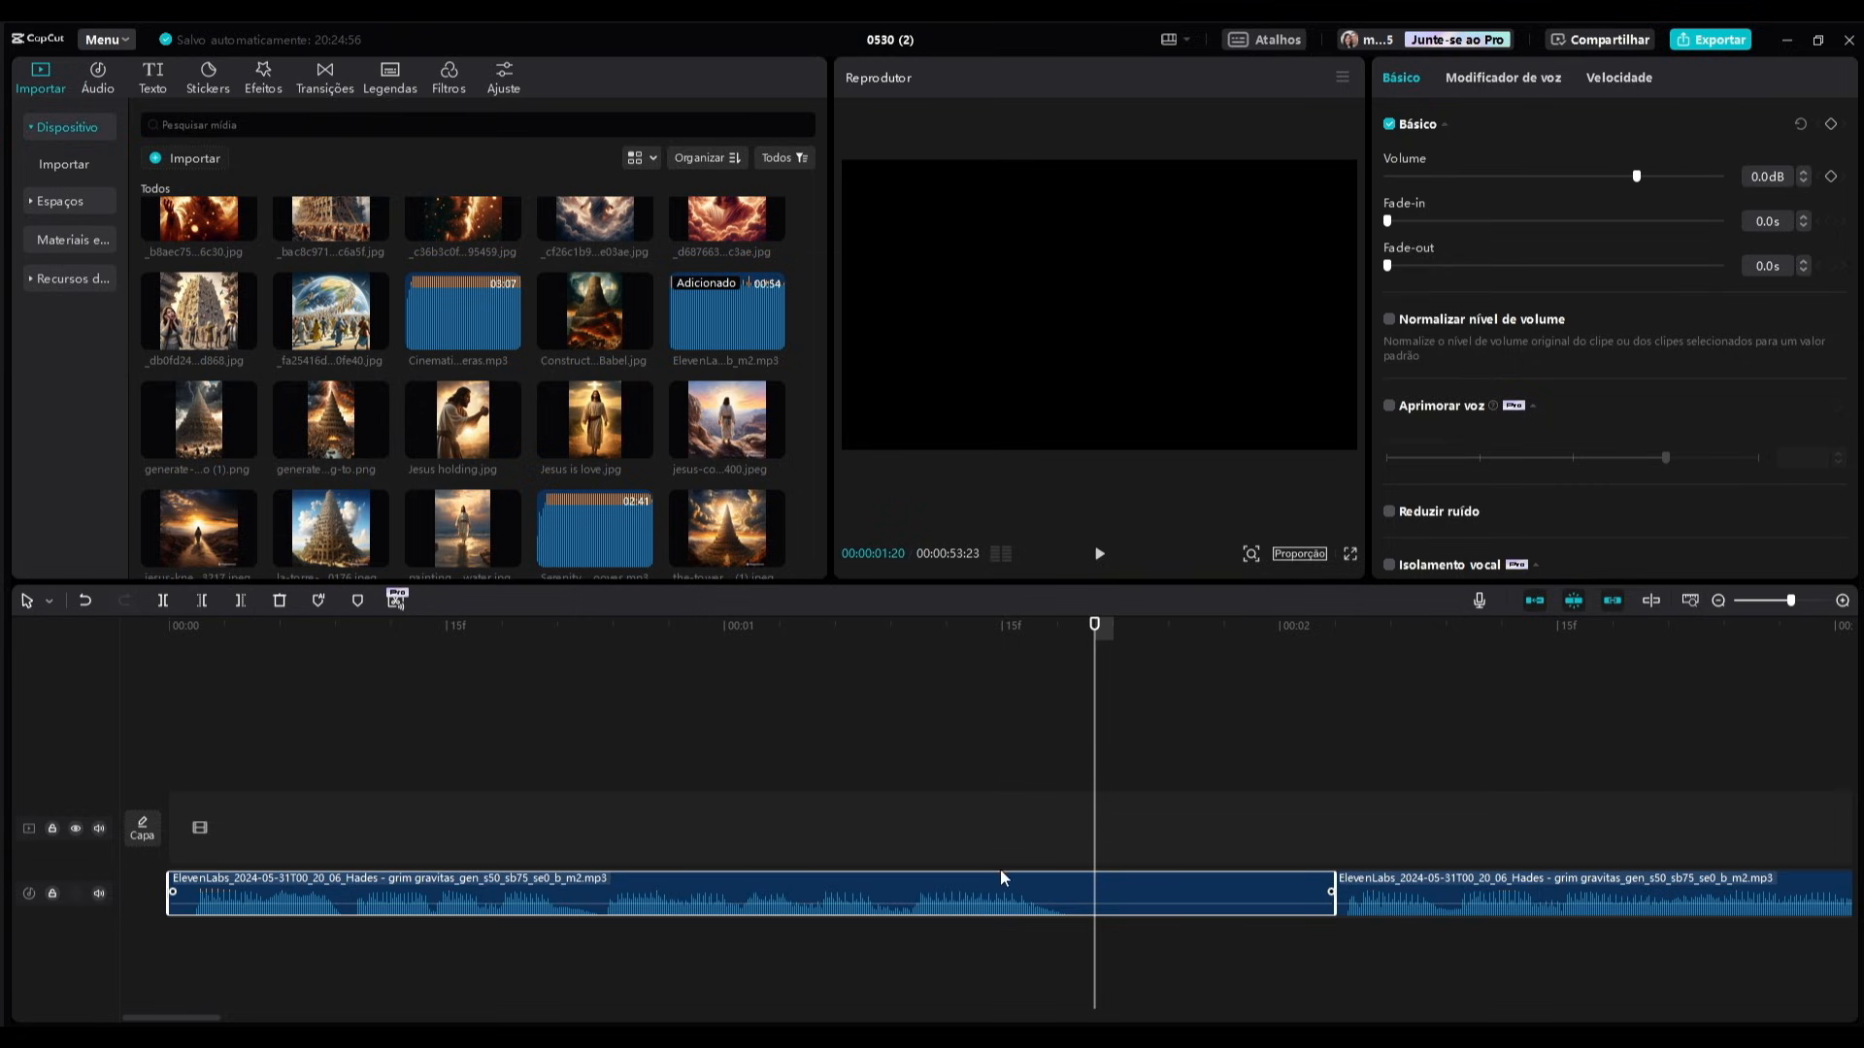
pyautogui.click(169, 607)
pyautogui.press('Delete')
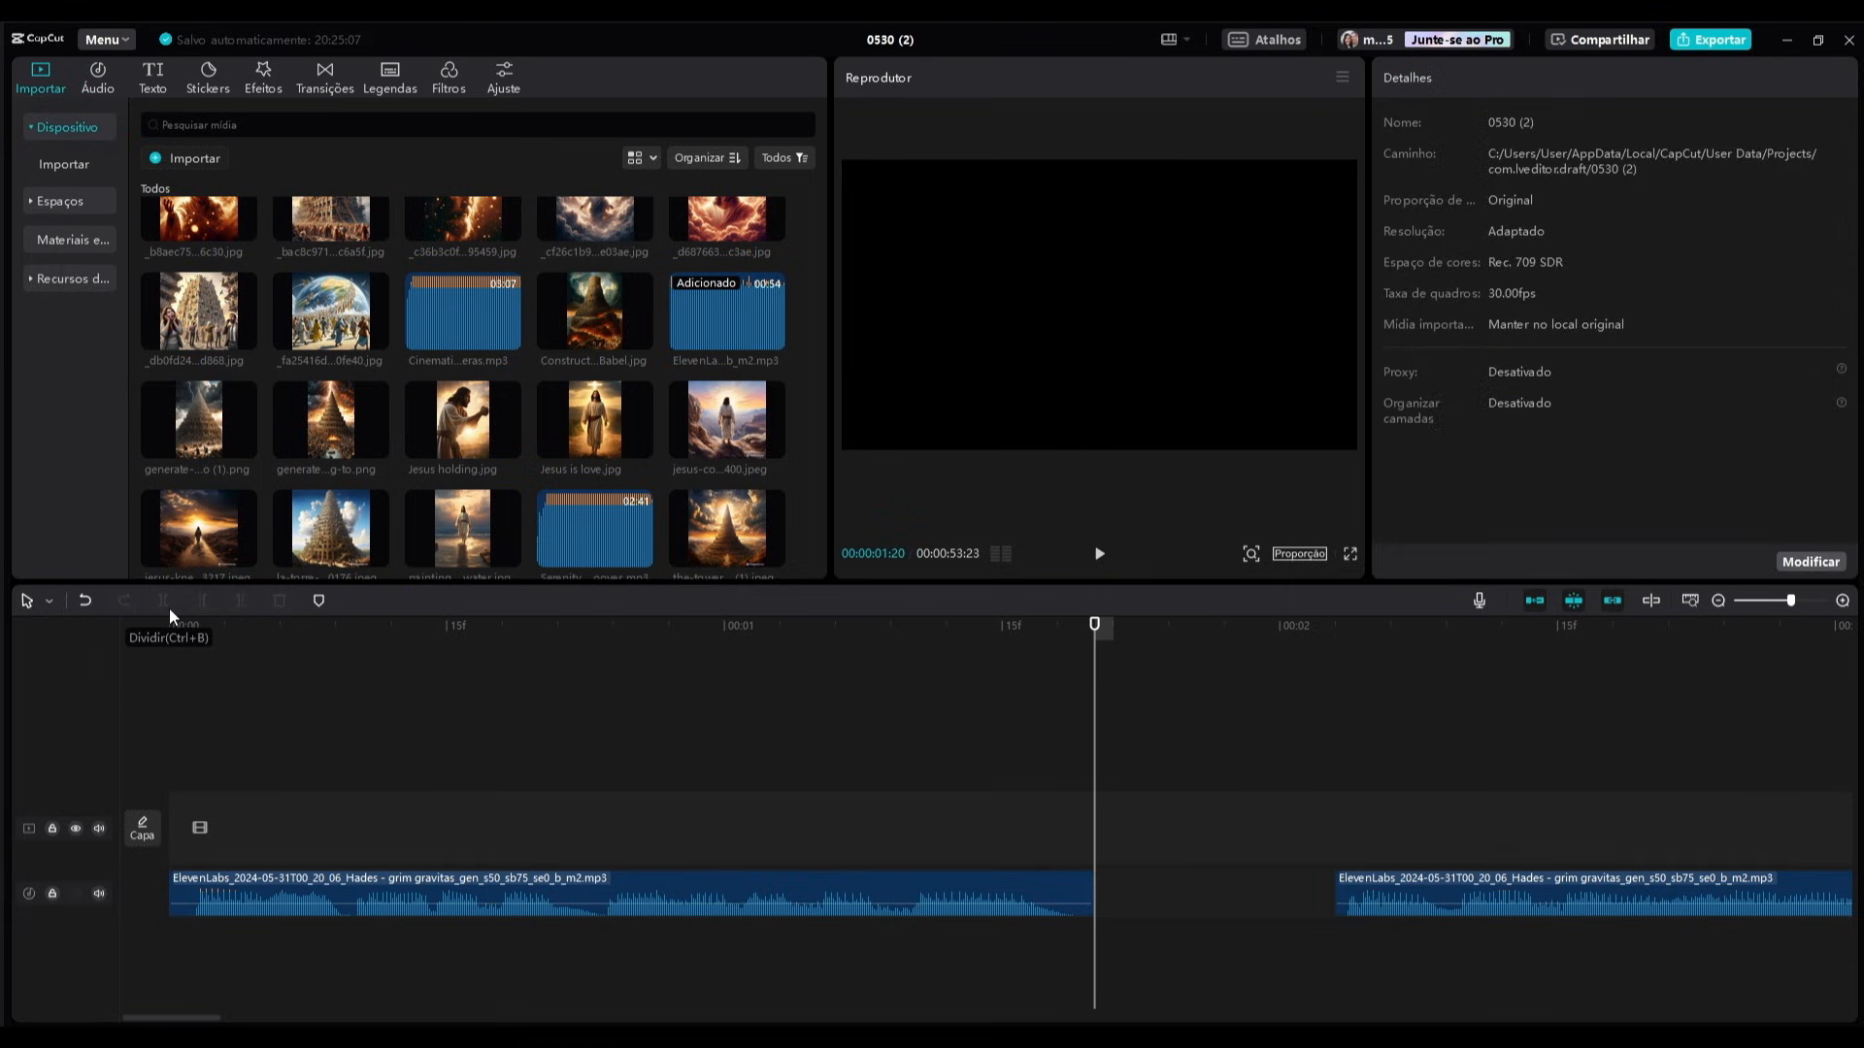
pyautogui.moveTo(1537, 889); pyautogui.dragTo(1450, 874)
pyautogui.moveTo(1340, 883); pyautogui.dragTo(1319, 881)
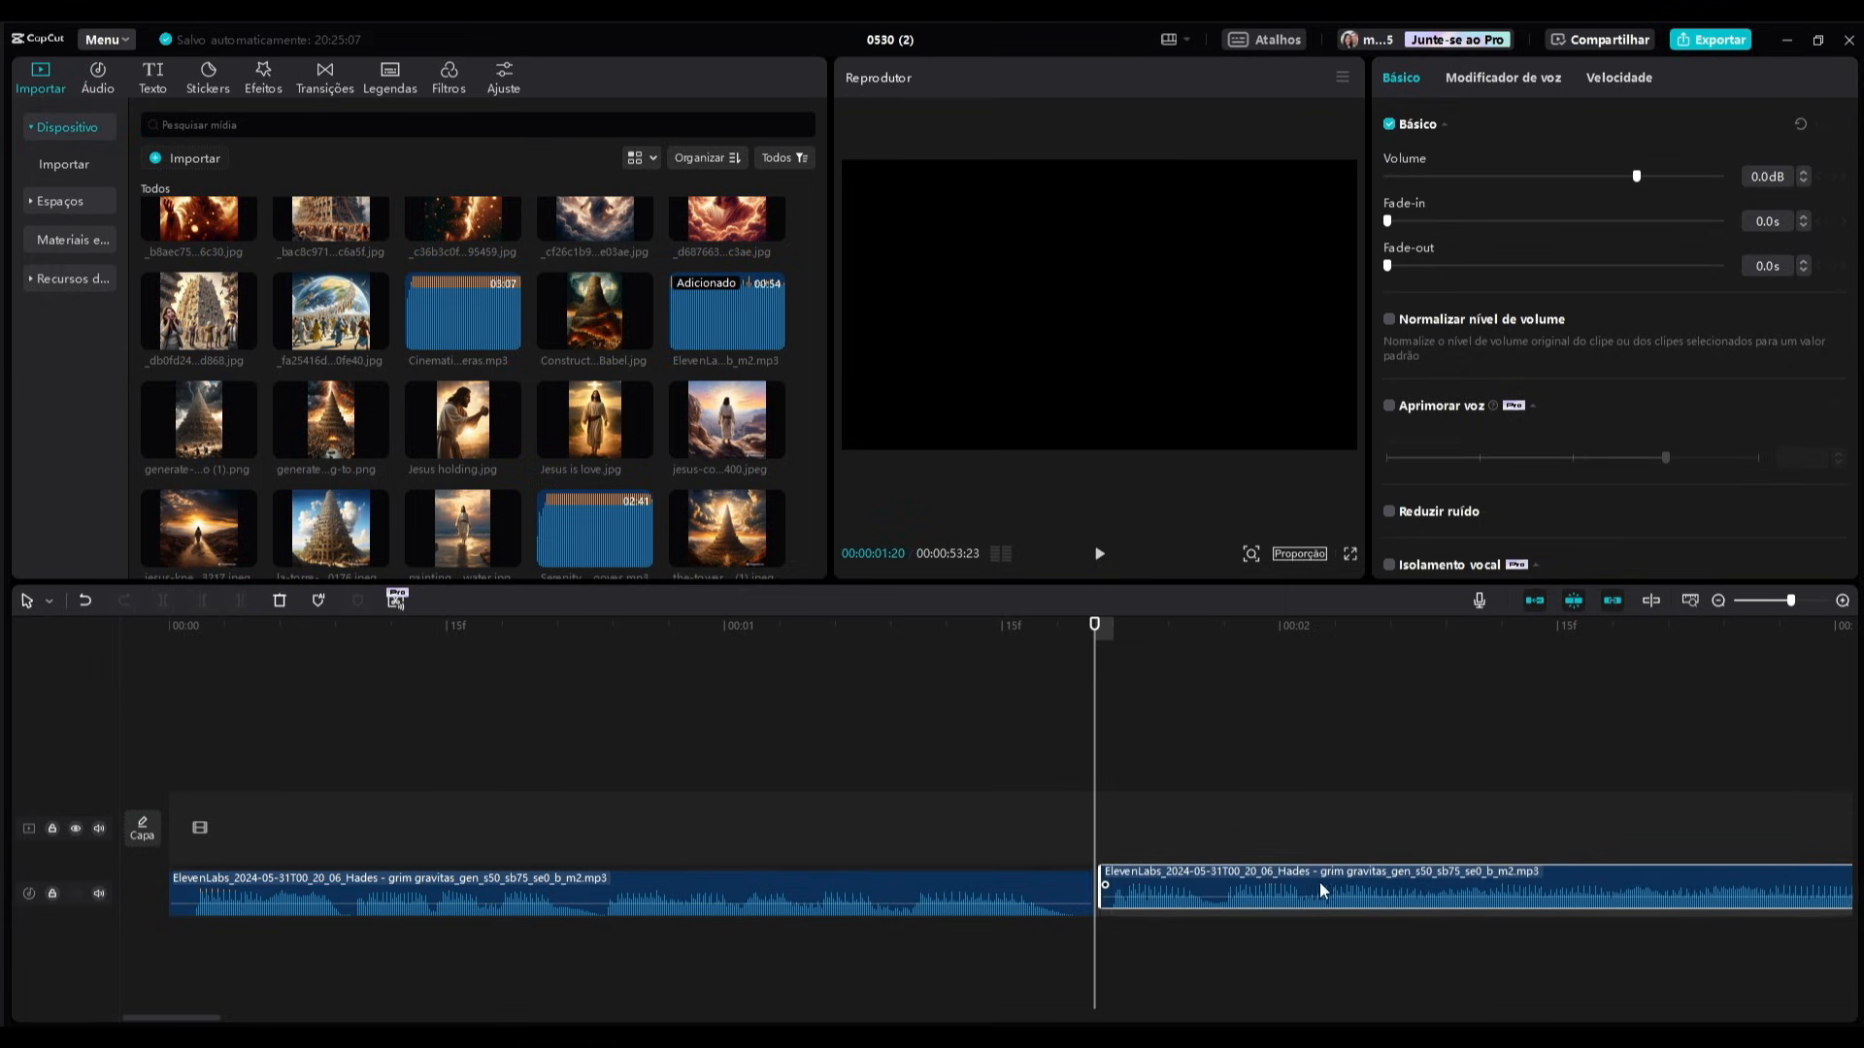
# Cut the narration's silence between 00:00:04:24 and 00:00:05:10 and move the following clip up to close the gap.
pyautogui.hscroll(5, 1318, 882)
pyautogui.hscroll(6, 986, 893)
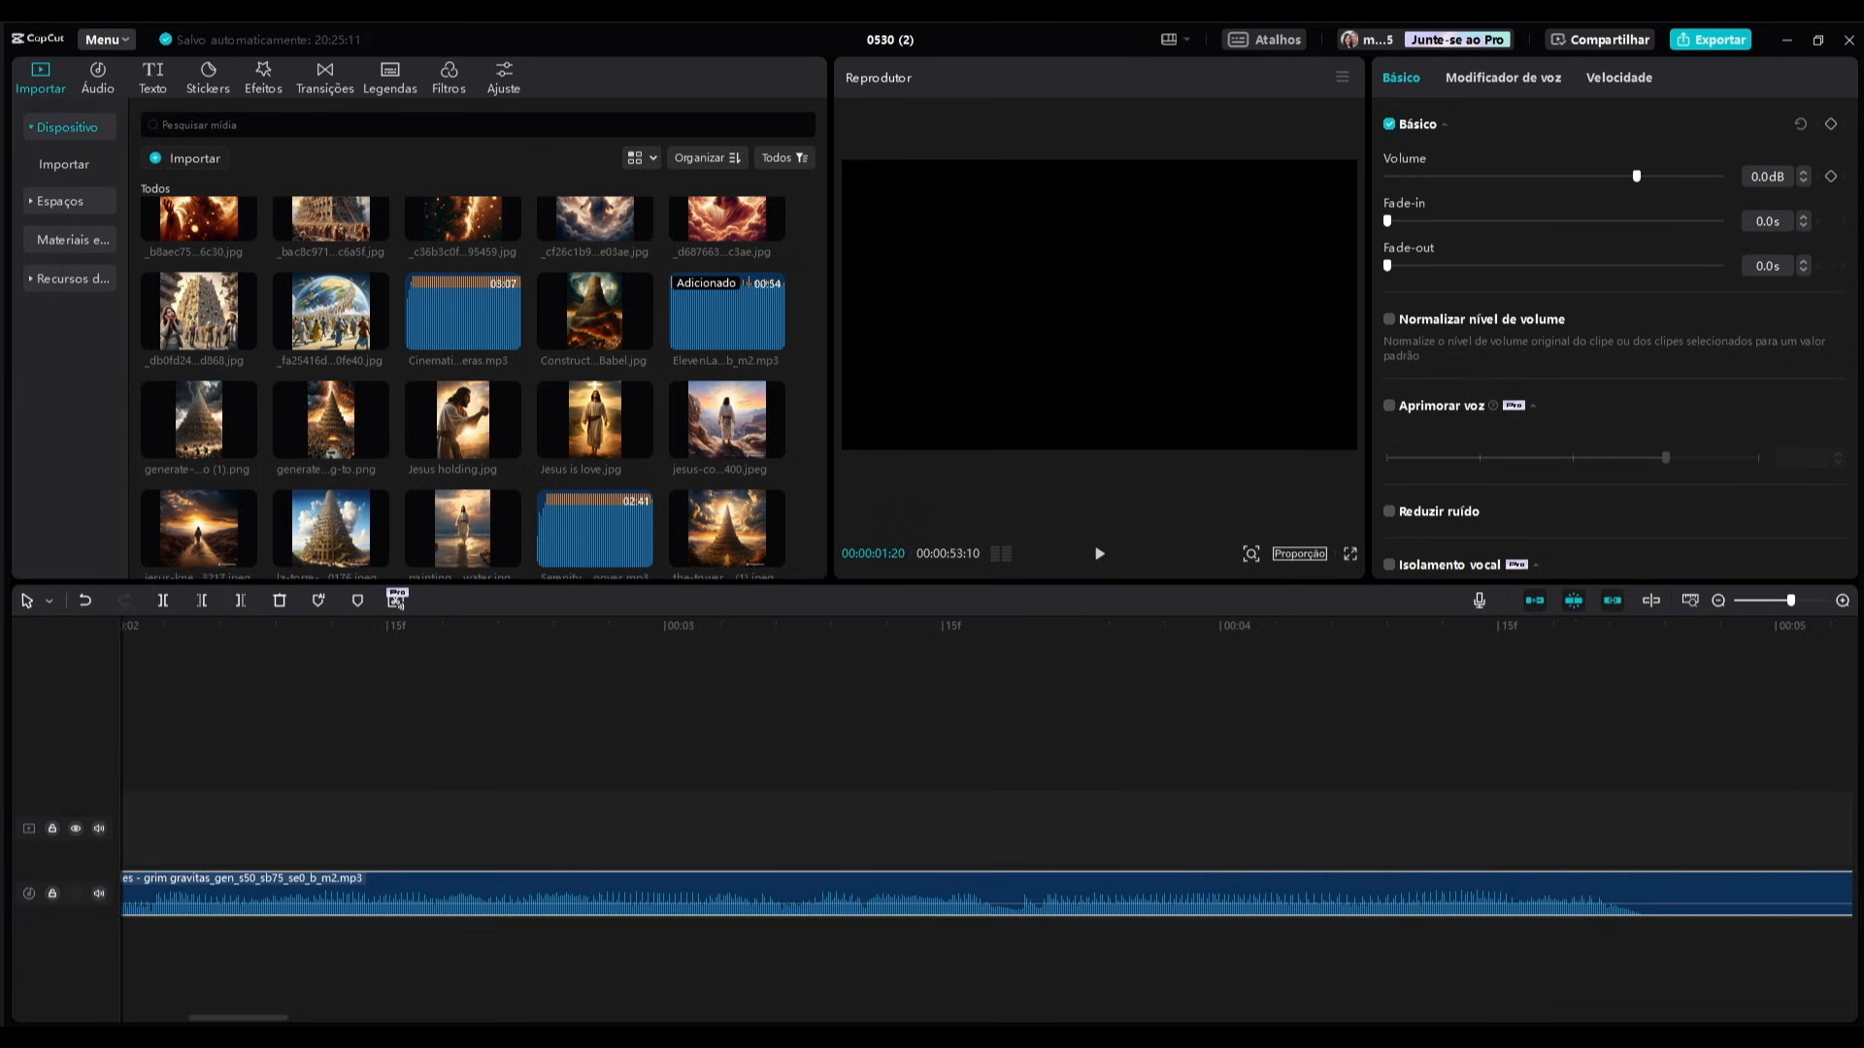
pyautogui.click(1280, 681)
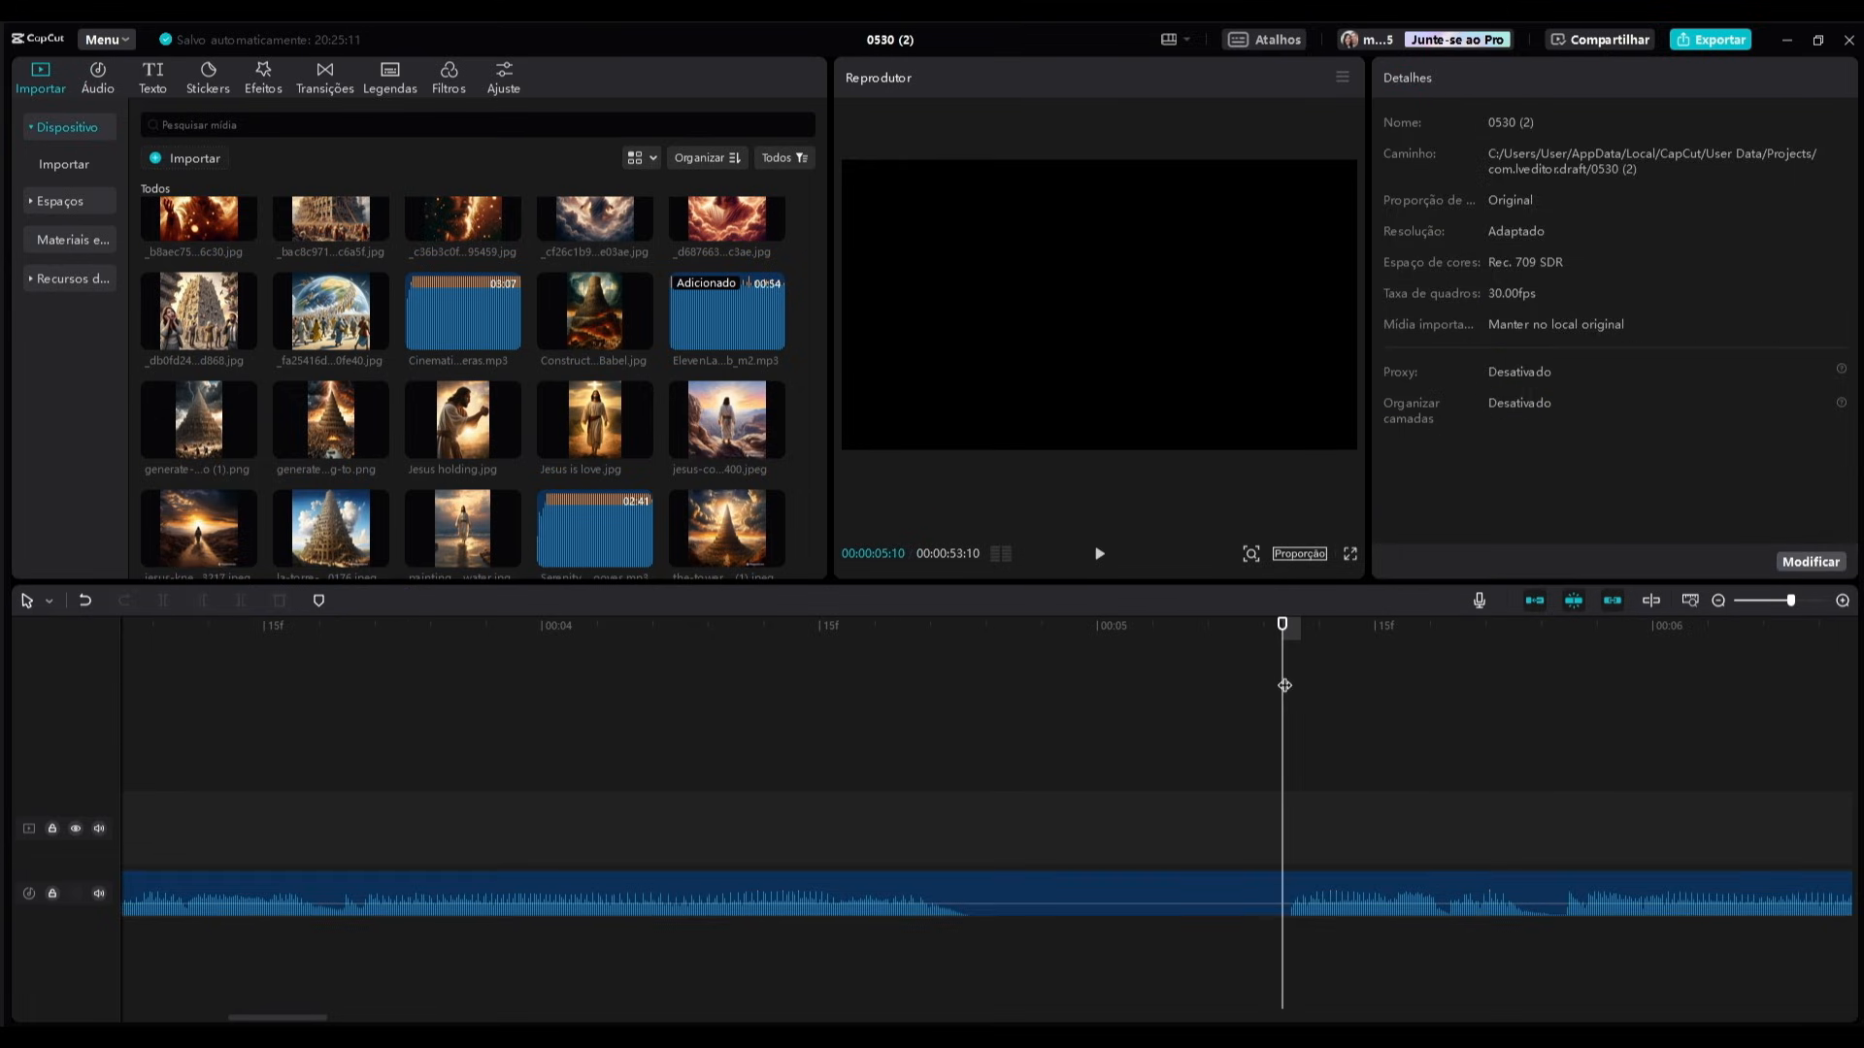
pyautogui.click(1246, 891)
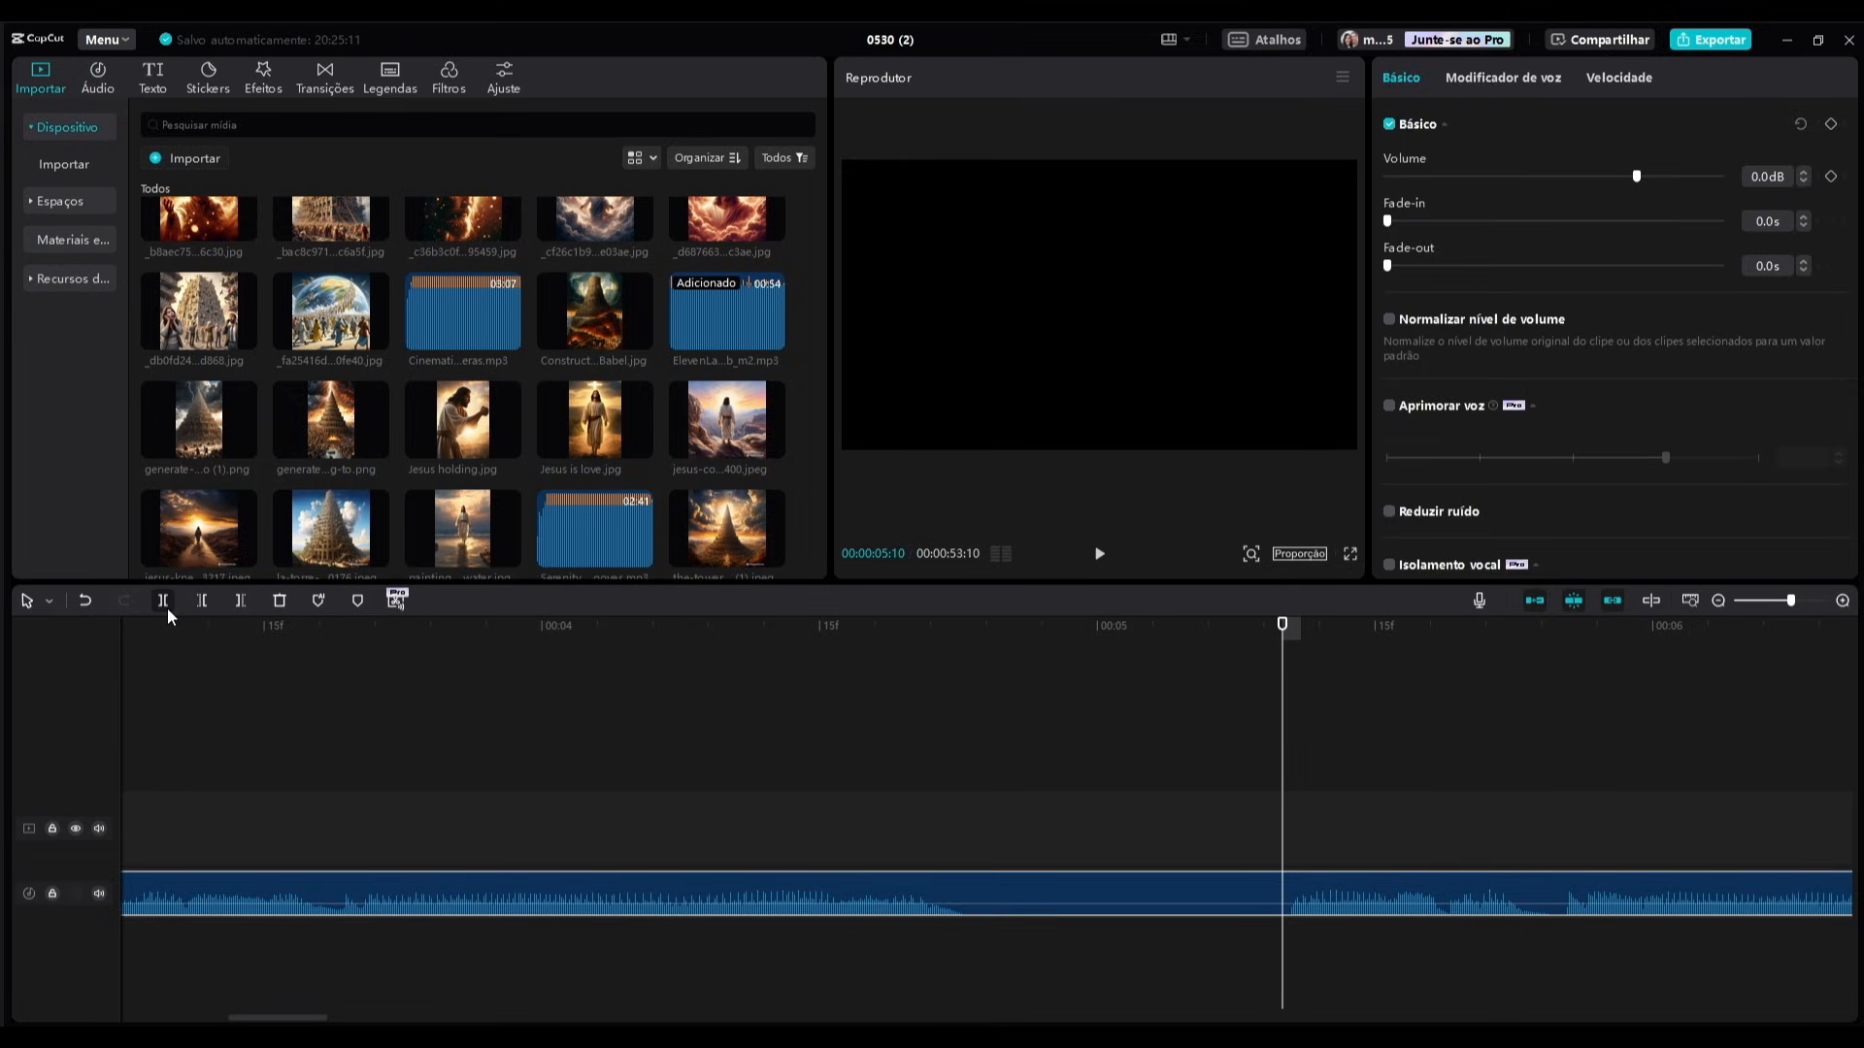
pyautogui.click(163, 600)
pyautogui.click(985, 885)
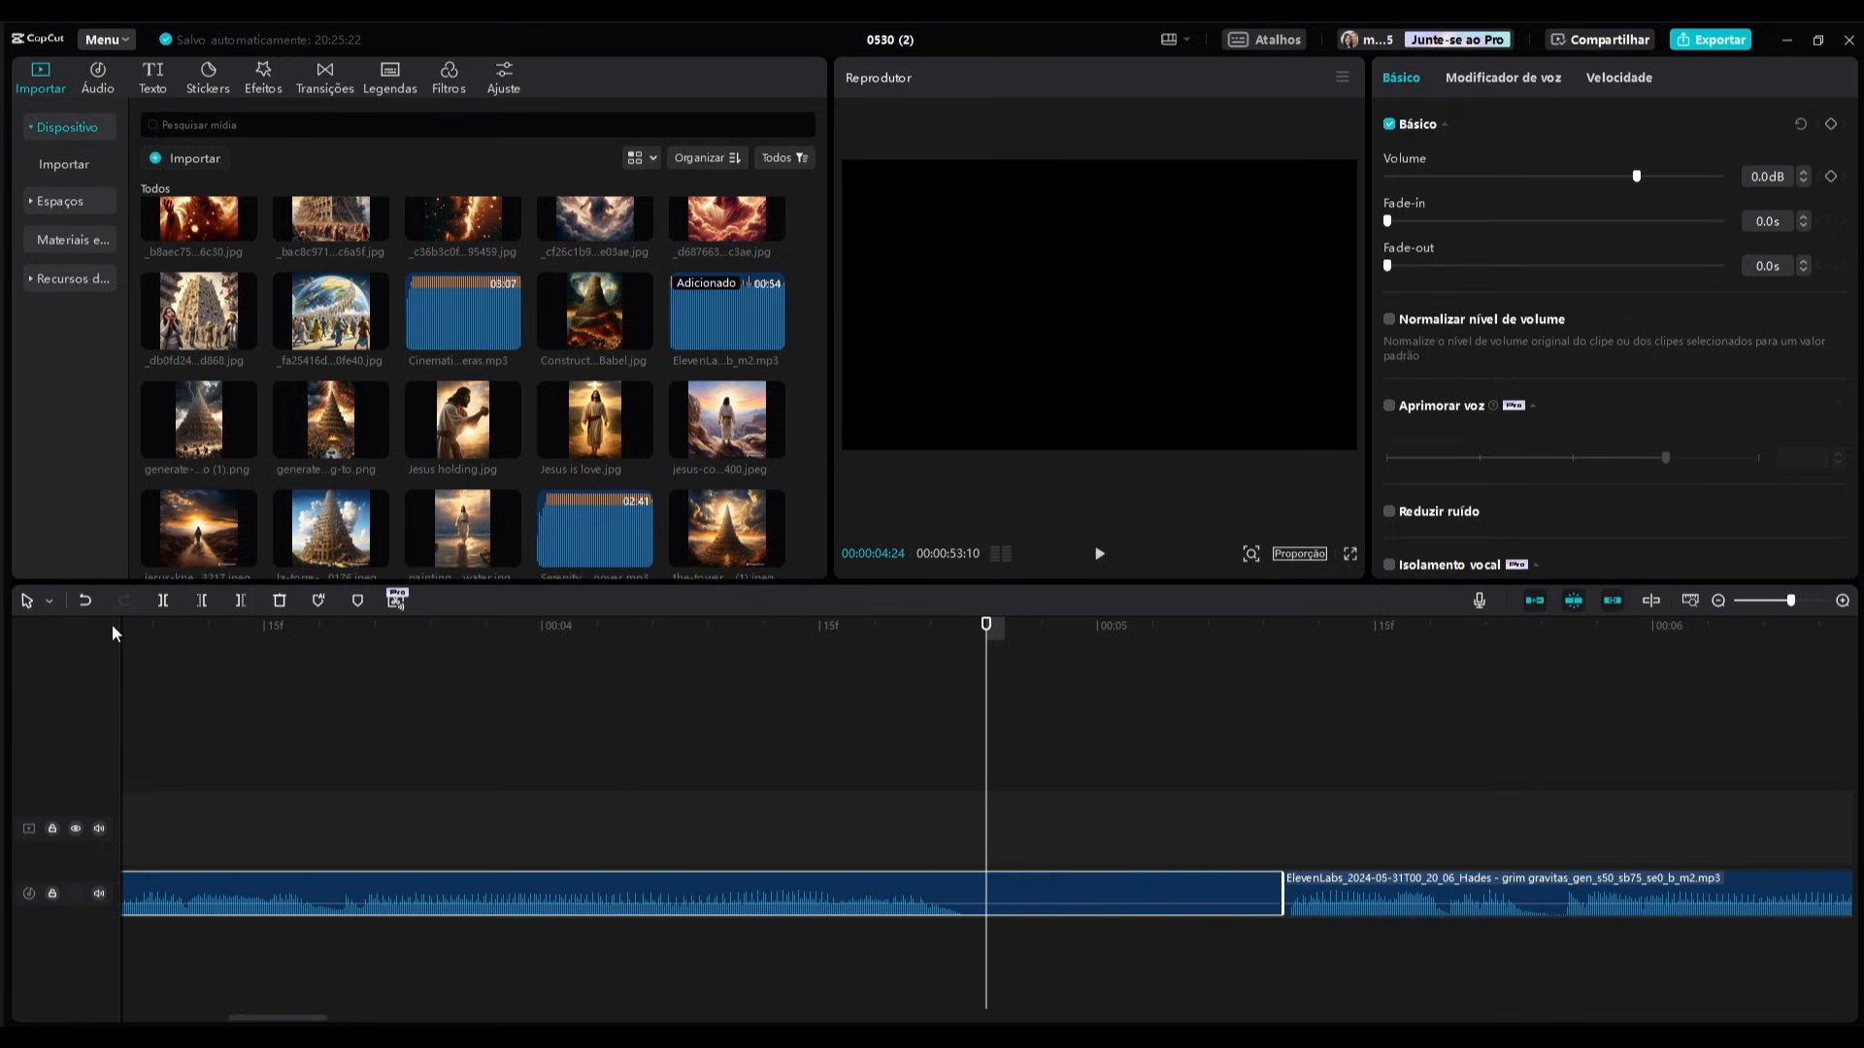
pyautogui.click(163, 600)
pyautogui.press('Delete')
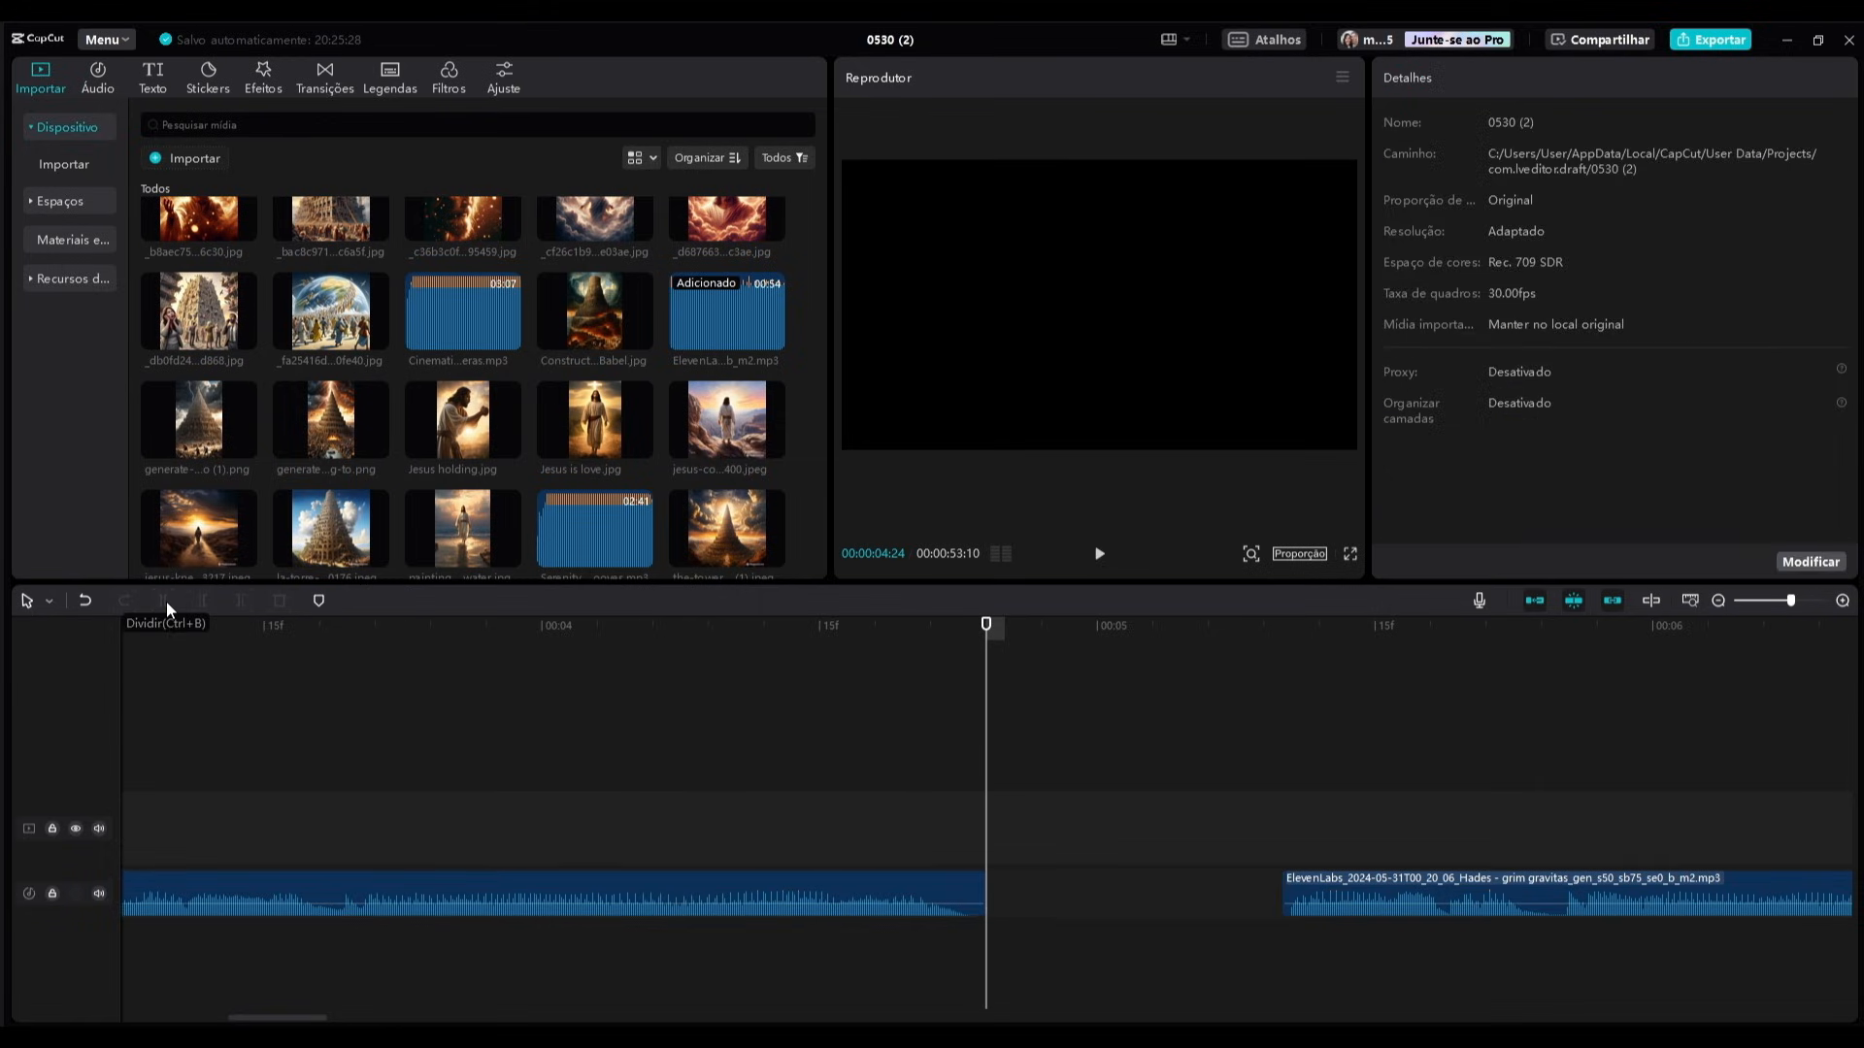
pyautogui.moveTo(1515, 886); pyautogui.dragTo(1206, 889)
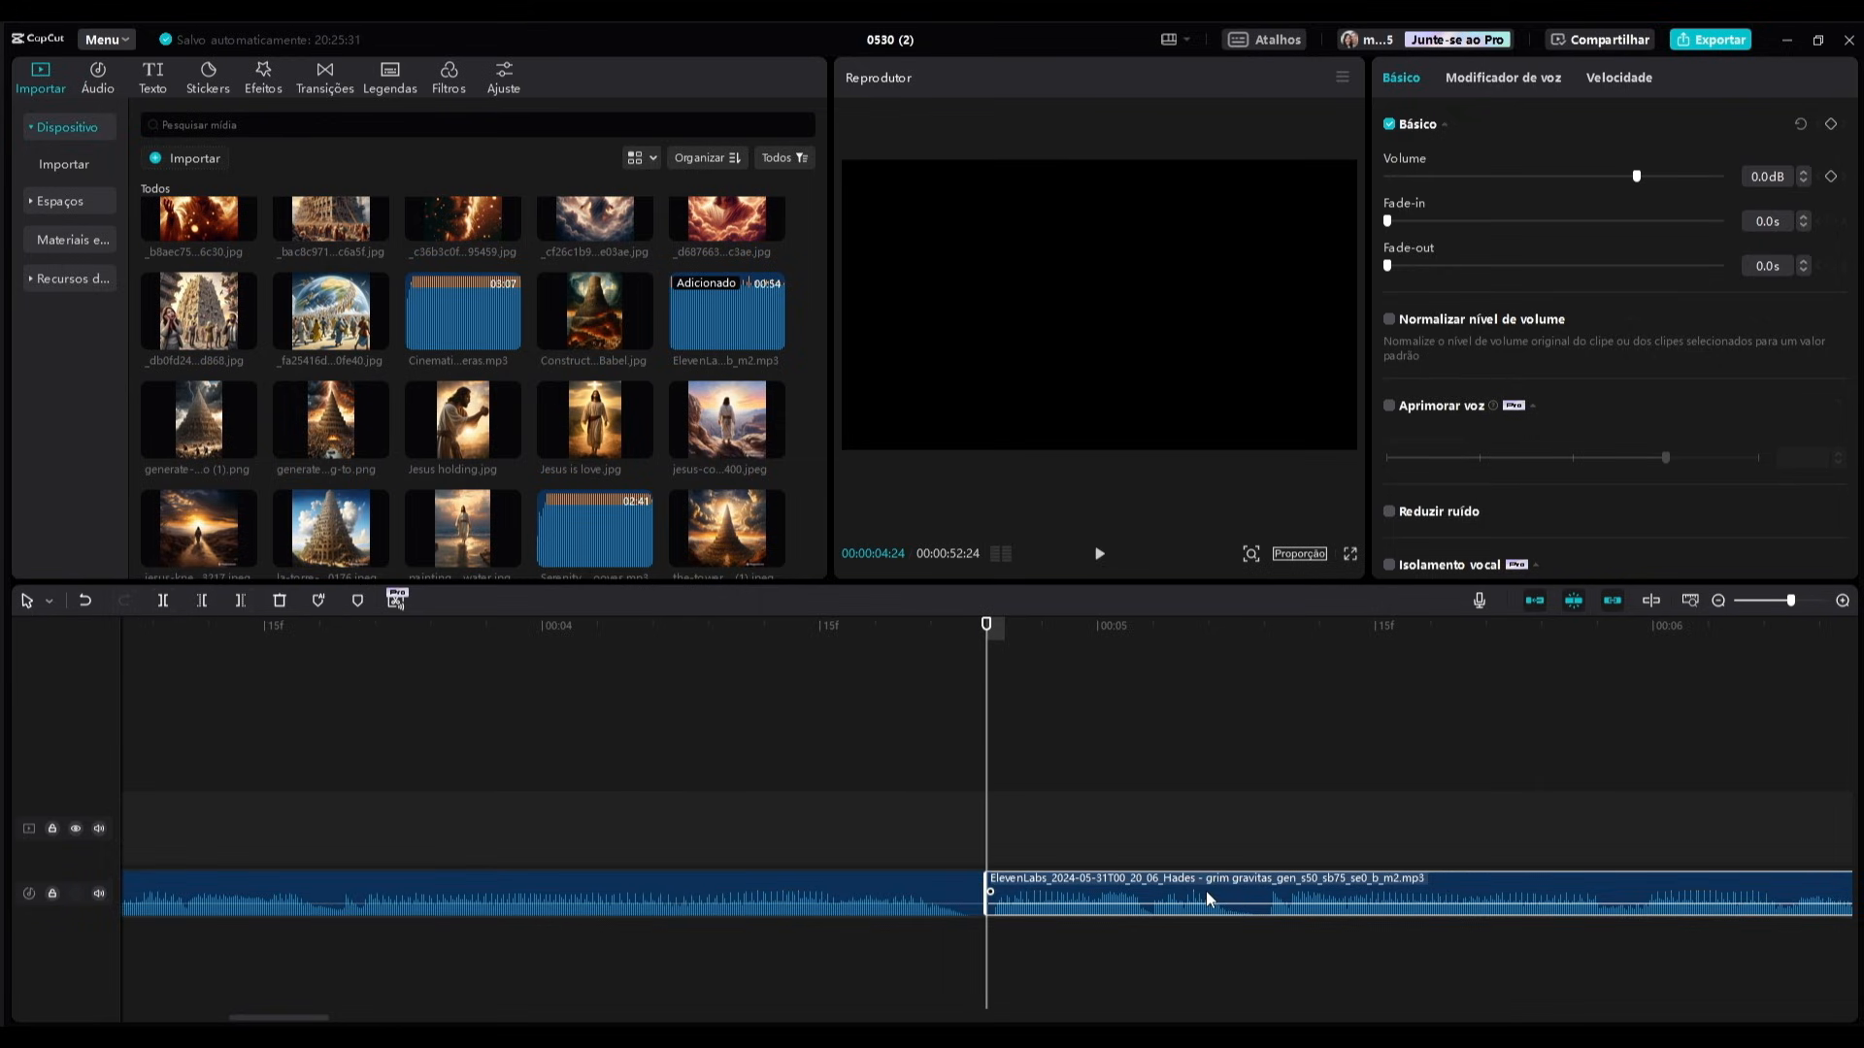
# Cut the narration's silence from 00:00:06:14 until just before speech resumes.
pyautogui.hscroll(5, 487, 1014)
pyautogui.click(809, 793)
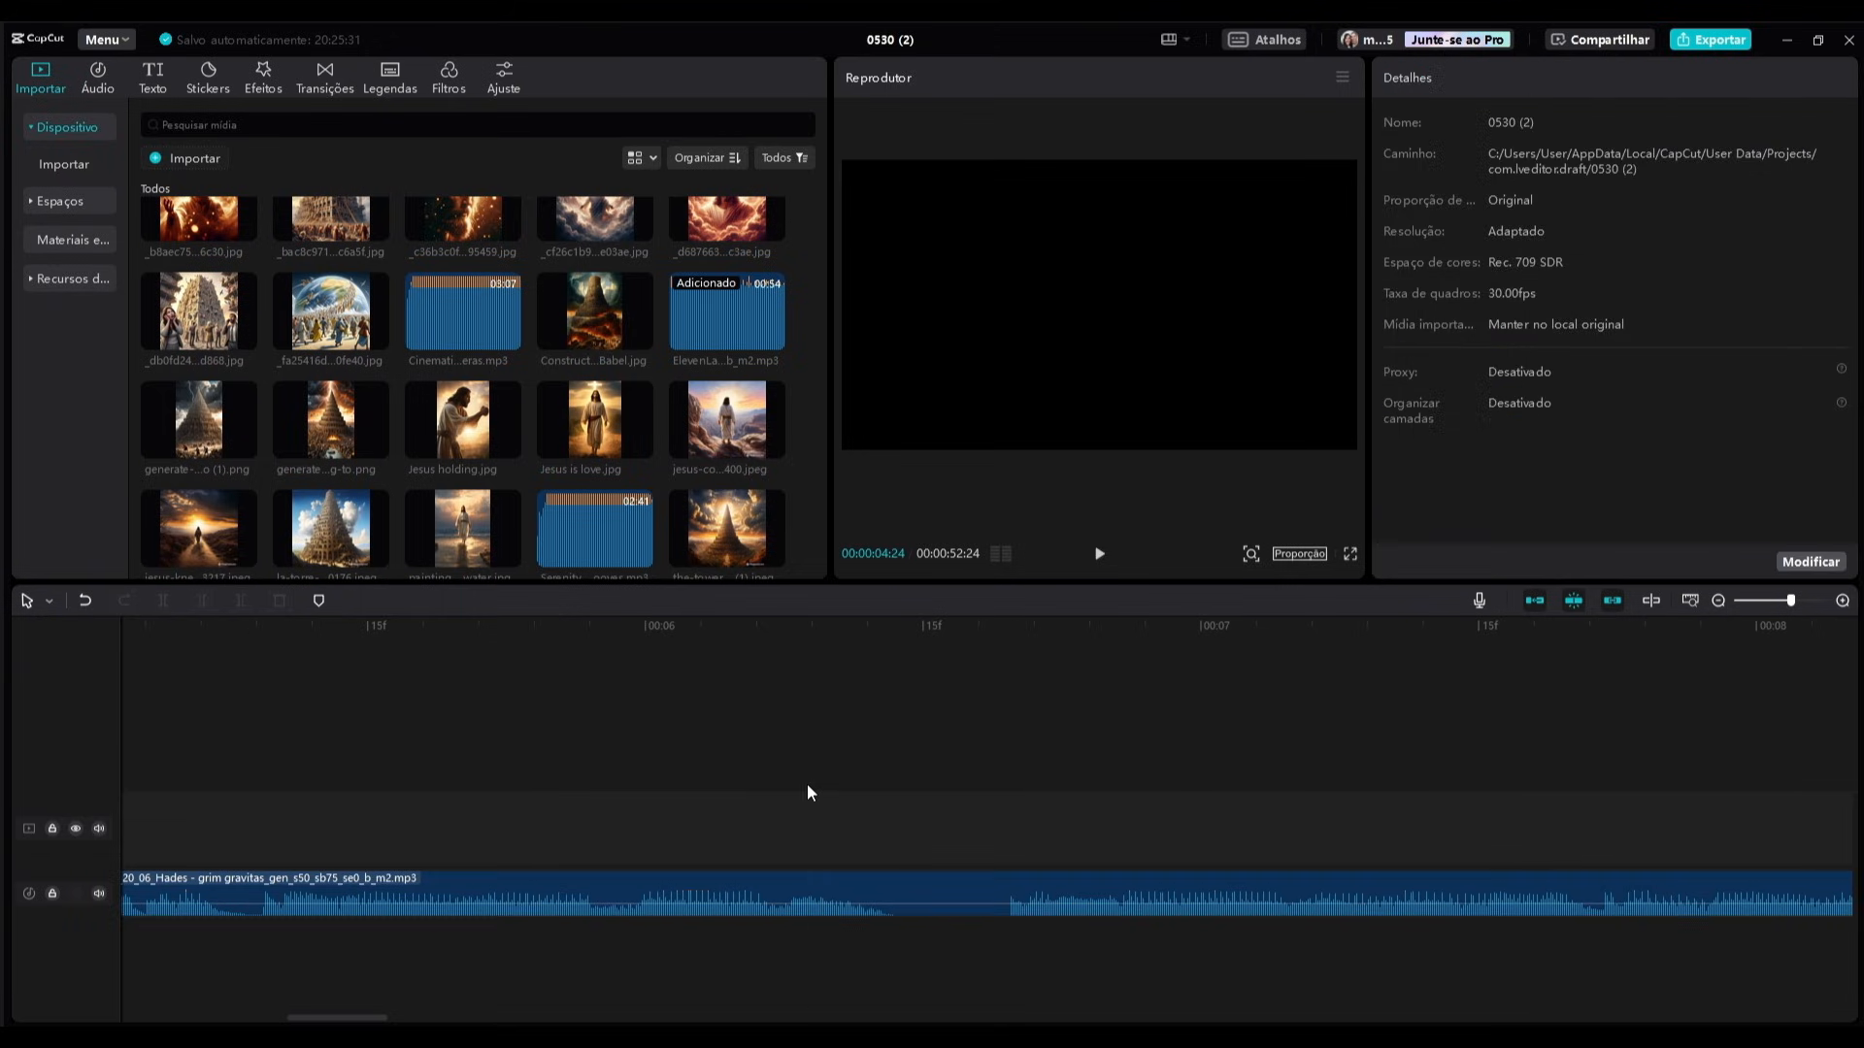
pyautogui.click(981, 629)
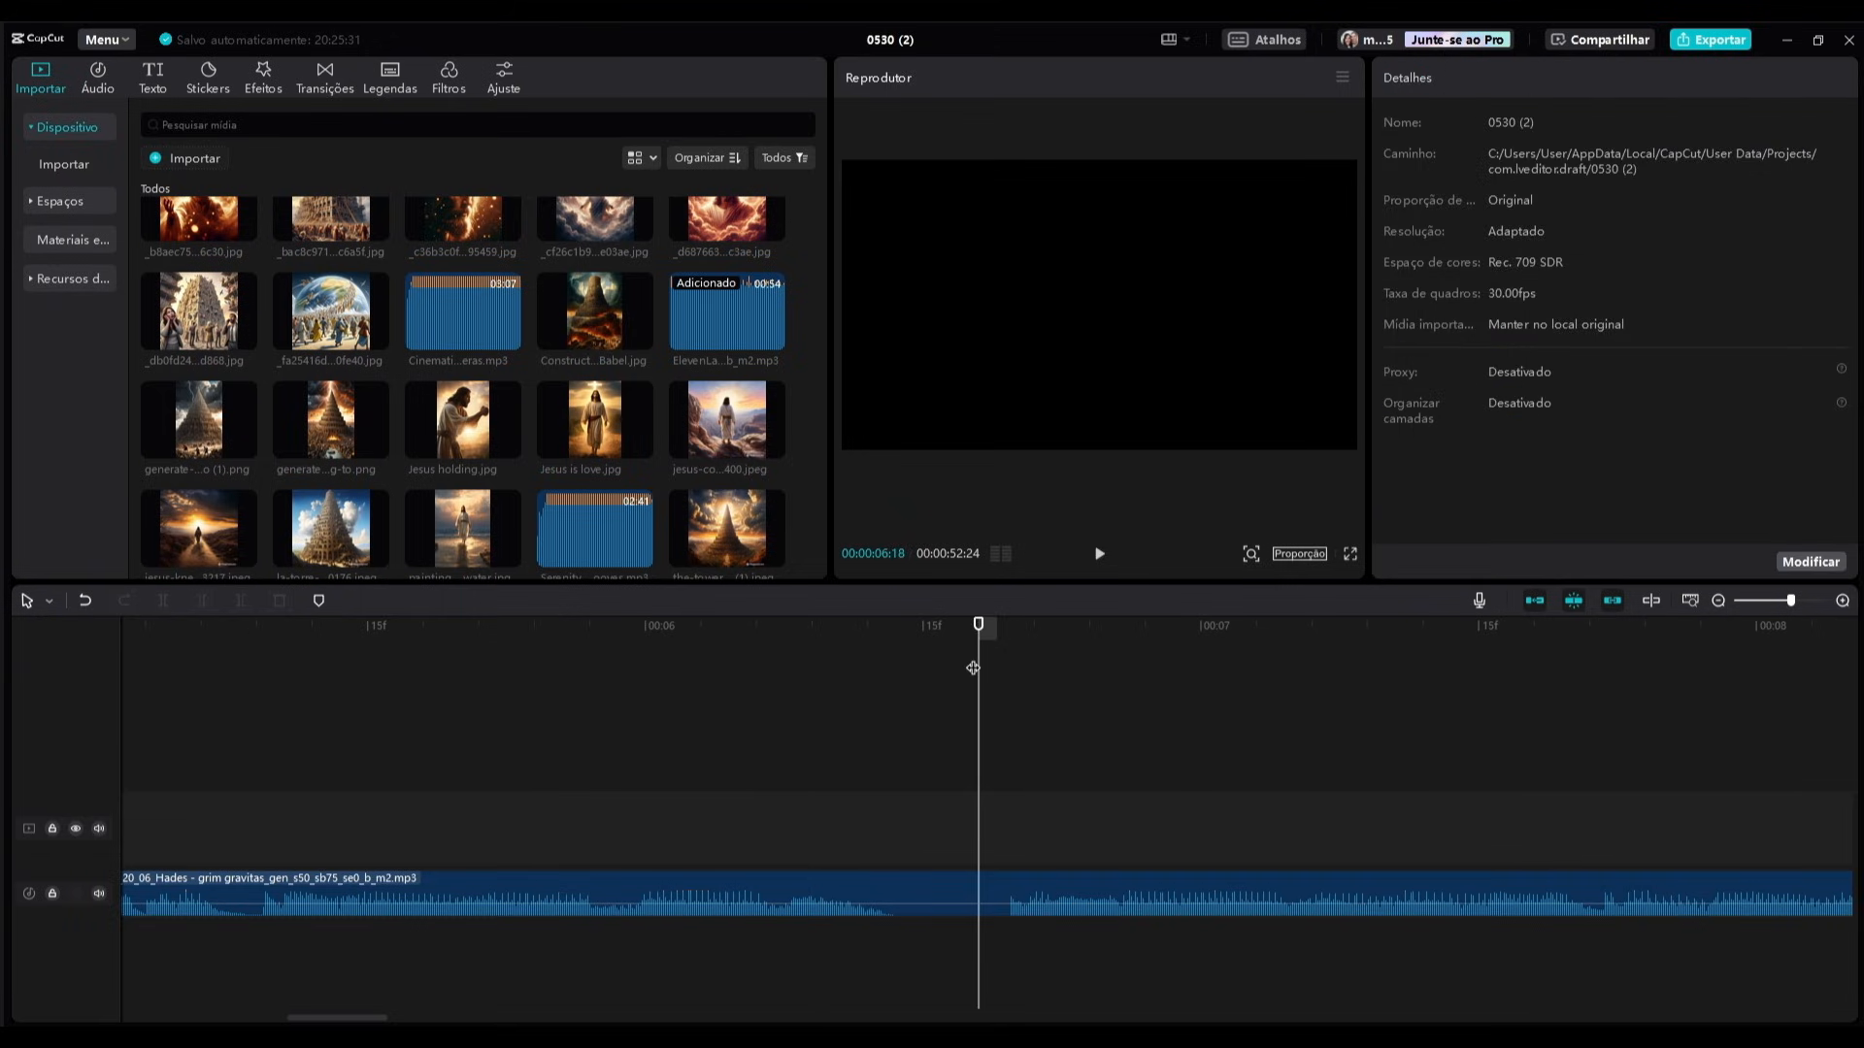
pyautogui.moveTo(976, 675); pyautogui.dragTo(994, 684)
pyautogui.click(1053, 888)
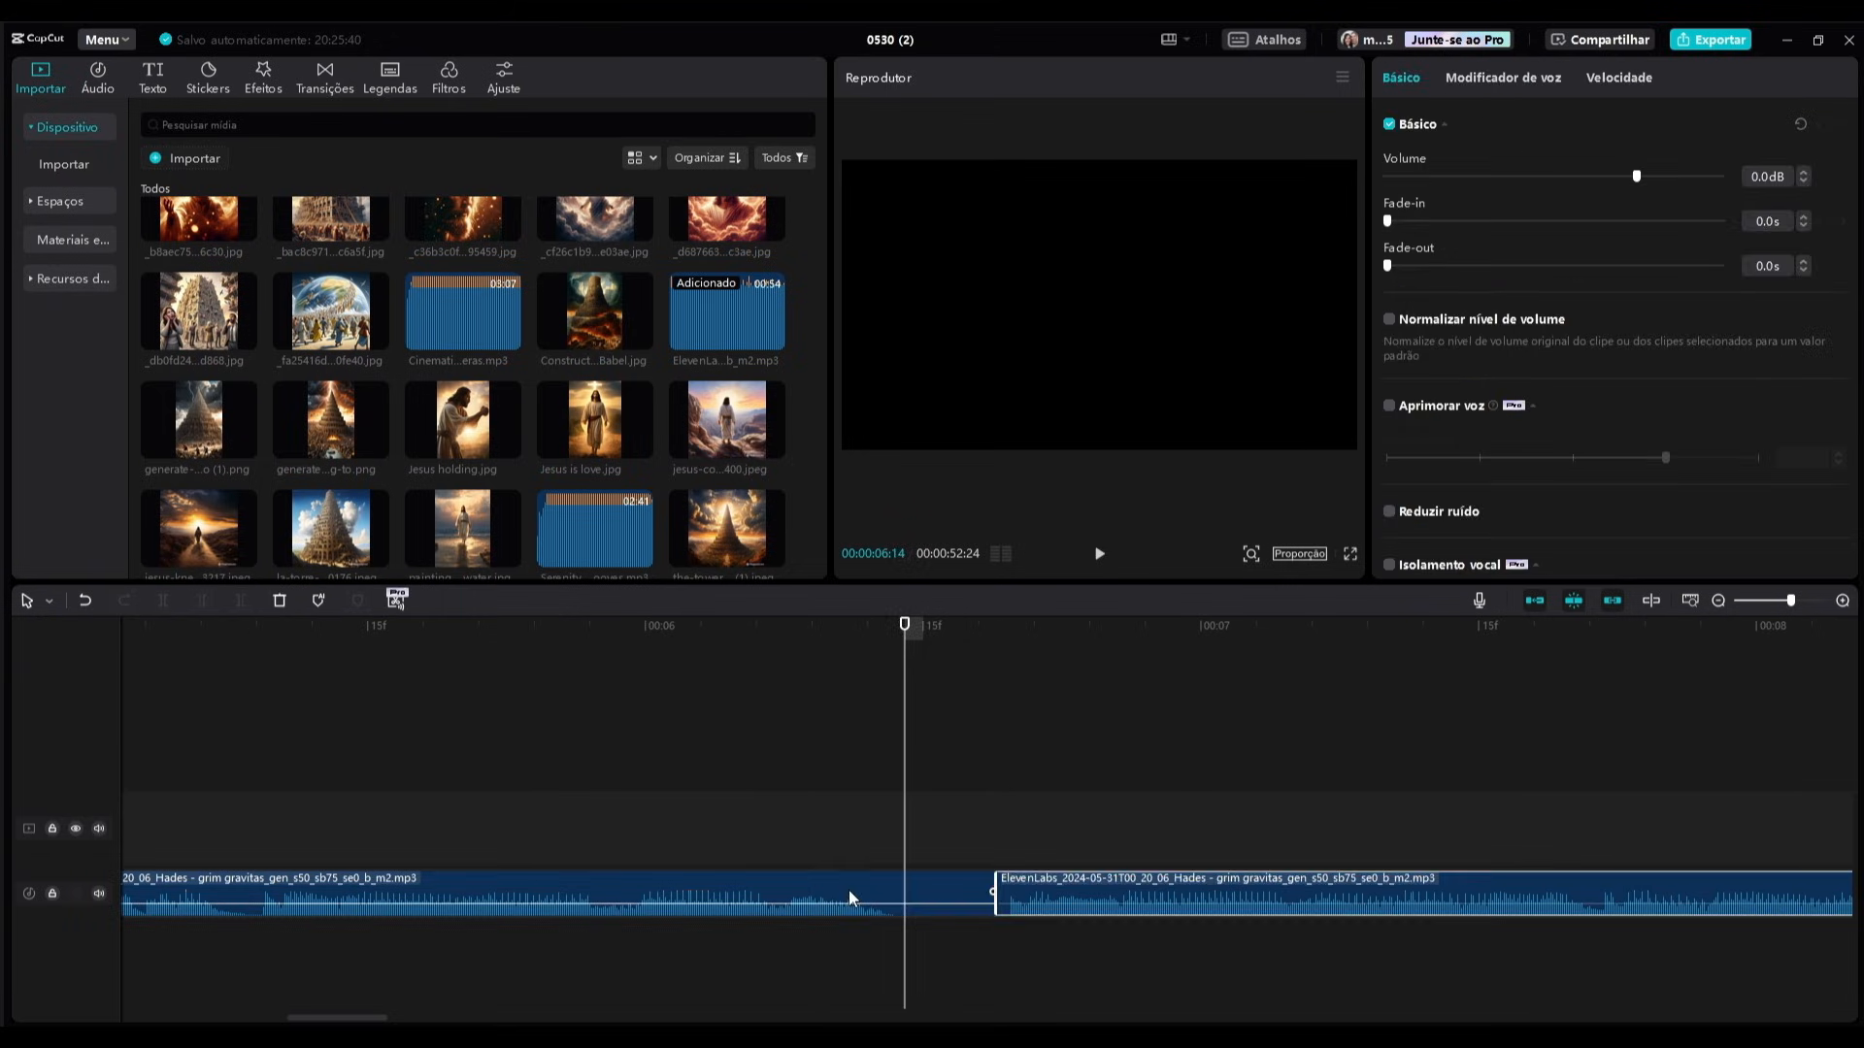
pyautogui.click(163, 601)
pyautogui.press('Delete')
# Remove the next two pauses from the narration, the second one starting at 00:00:10:13.
pyautogui.hscroll(5, 1102, 715)
pyautogui.click(1102, 716)
pyautogui.click(165, 607)
pyautogui.press('Delete')
pyautogui.hscroll(5, 1372, 678)
pyautogui.click(163, 607)
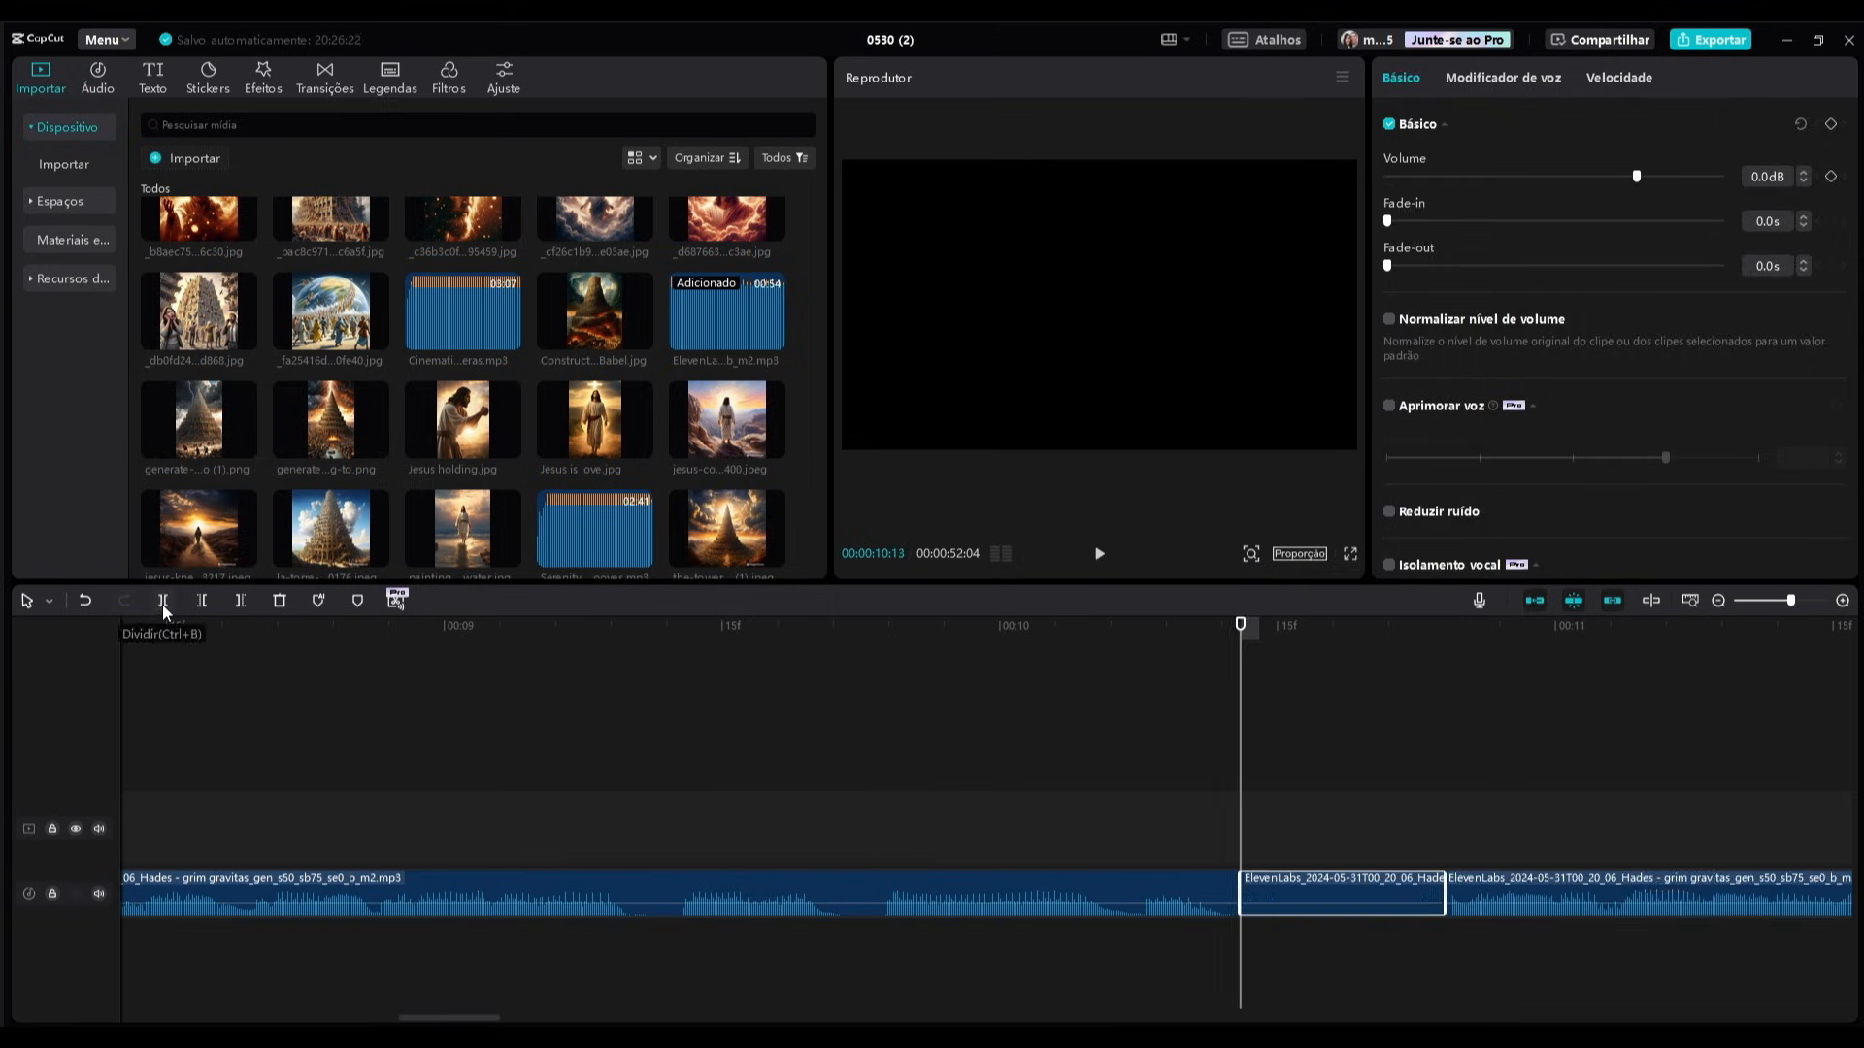
pyautogui.press('Delete')
# Cut the silent pauses out of the narration between 00:00:10:13 and about 00:00:14:12.
pyautogui.hscroll(5, 1240, 737)
pyautogui.click(163, 603)
pyautogui.click(163, 604)
pyautogui.press('Delete')
pyautogui.hscroll(7, 1116, 777)
pyautogui.click(163, 604)
pyautogui.press('Delete')
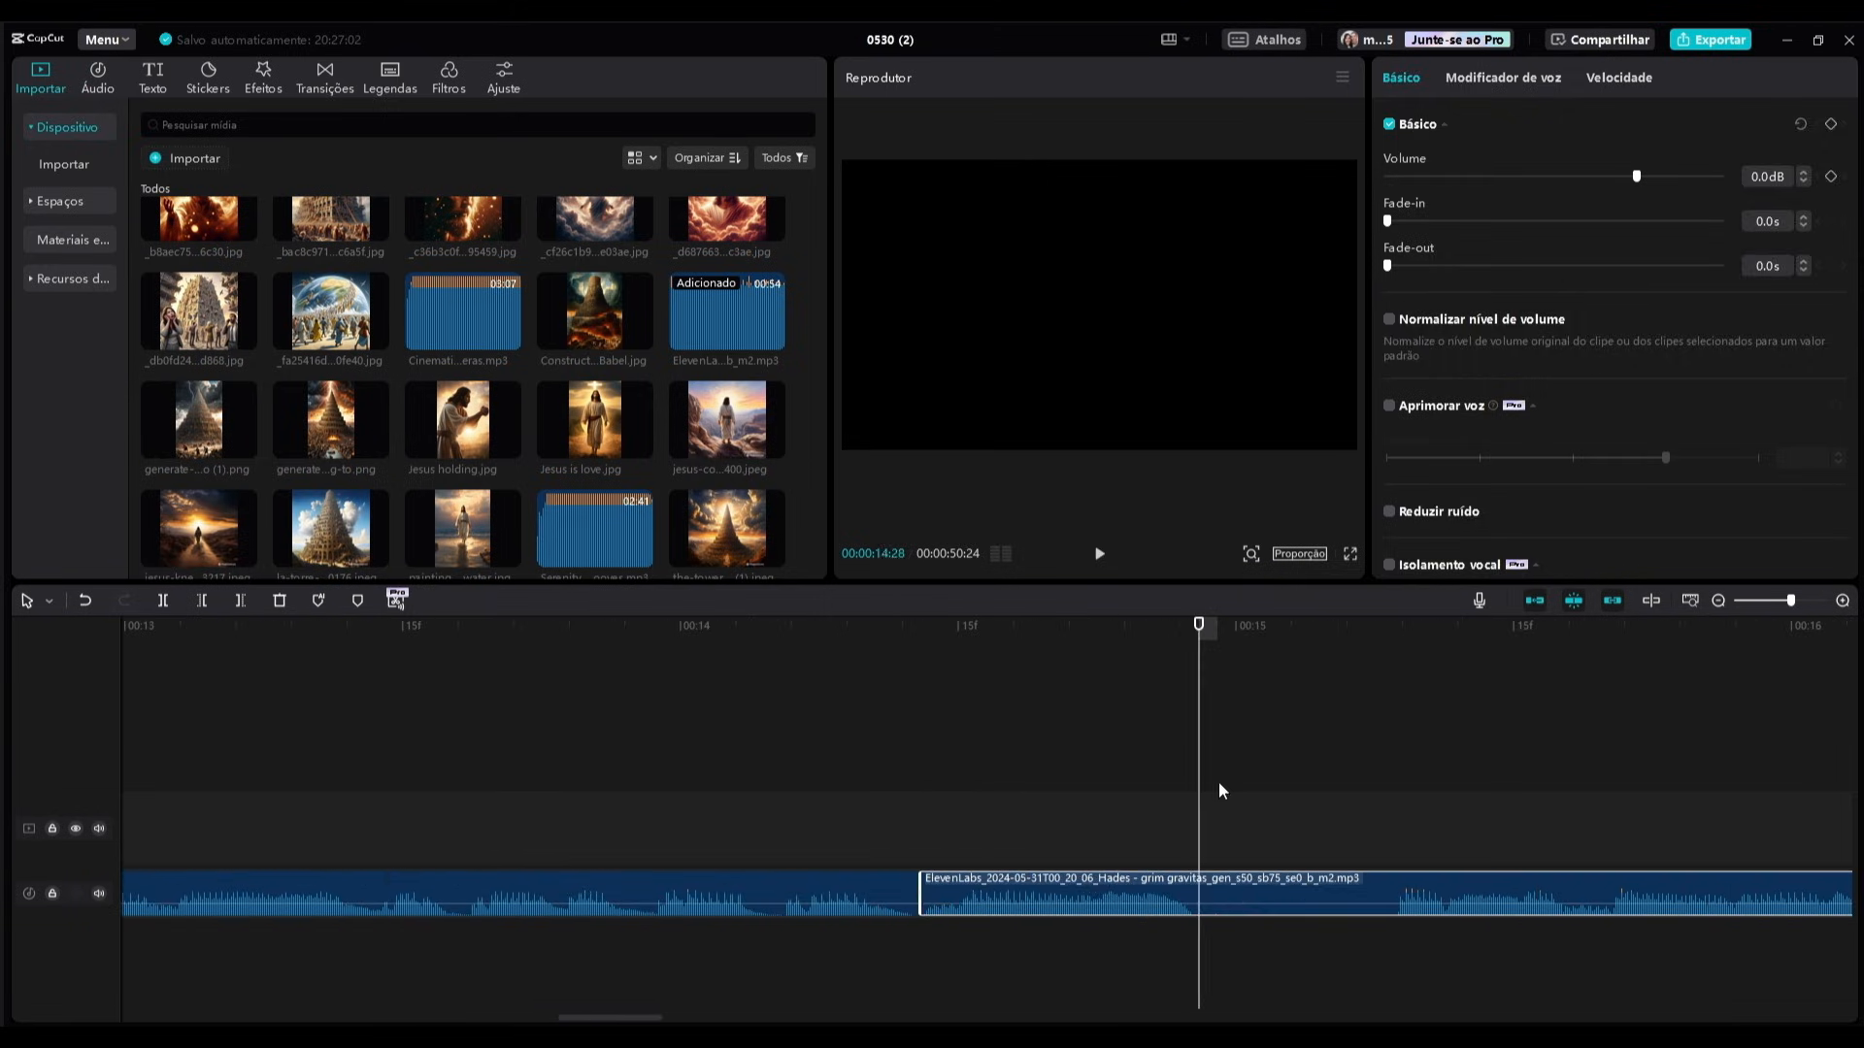
# Delete the silence starting at 00:00:14:28 and shift the following narration clip up against the previous phrase.
pyautogui.click(1386, 777)
pyautogui.click(163, 602)
pyautogui.click(163, 602)
pyautogui.press('Delete')
pyautogui.moveTo(1548, 890); pyautogui.dragTo(1407, 890)
# Remove the silent pauses between about 00:00:15 and 00:00:28 from the narration and close the gaps they leave.
pyautogui.click(1026, 757)
pyautogui.press('Delete')
pyautogui.moveTo(783, 1019); pyautogui.dragTo(879, 1023)
pyautogui.click(163, 602)
pyautogui.press('Delete')
pyautogui.click(1045, 757)
pyautogui.click(163, 602)
pyautogui.press('Delete')
pyautogui.moveTo(1358, 890); pyautogui.dragTo(1056, 890)
# Split the narration at 00:00:28:22, delete the silence before it and move the following clips up to close the gaps.
pyautogui.click(1188, 740)
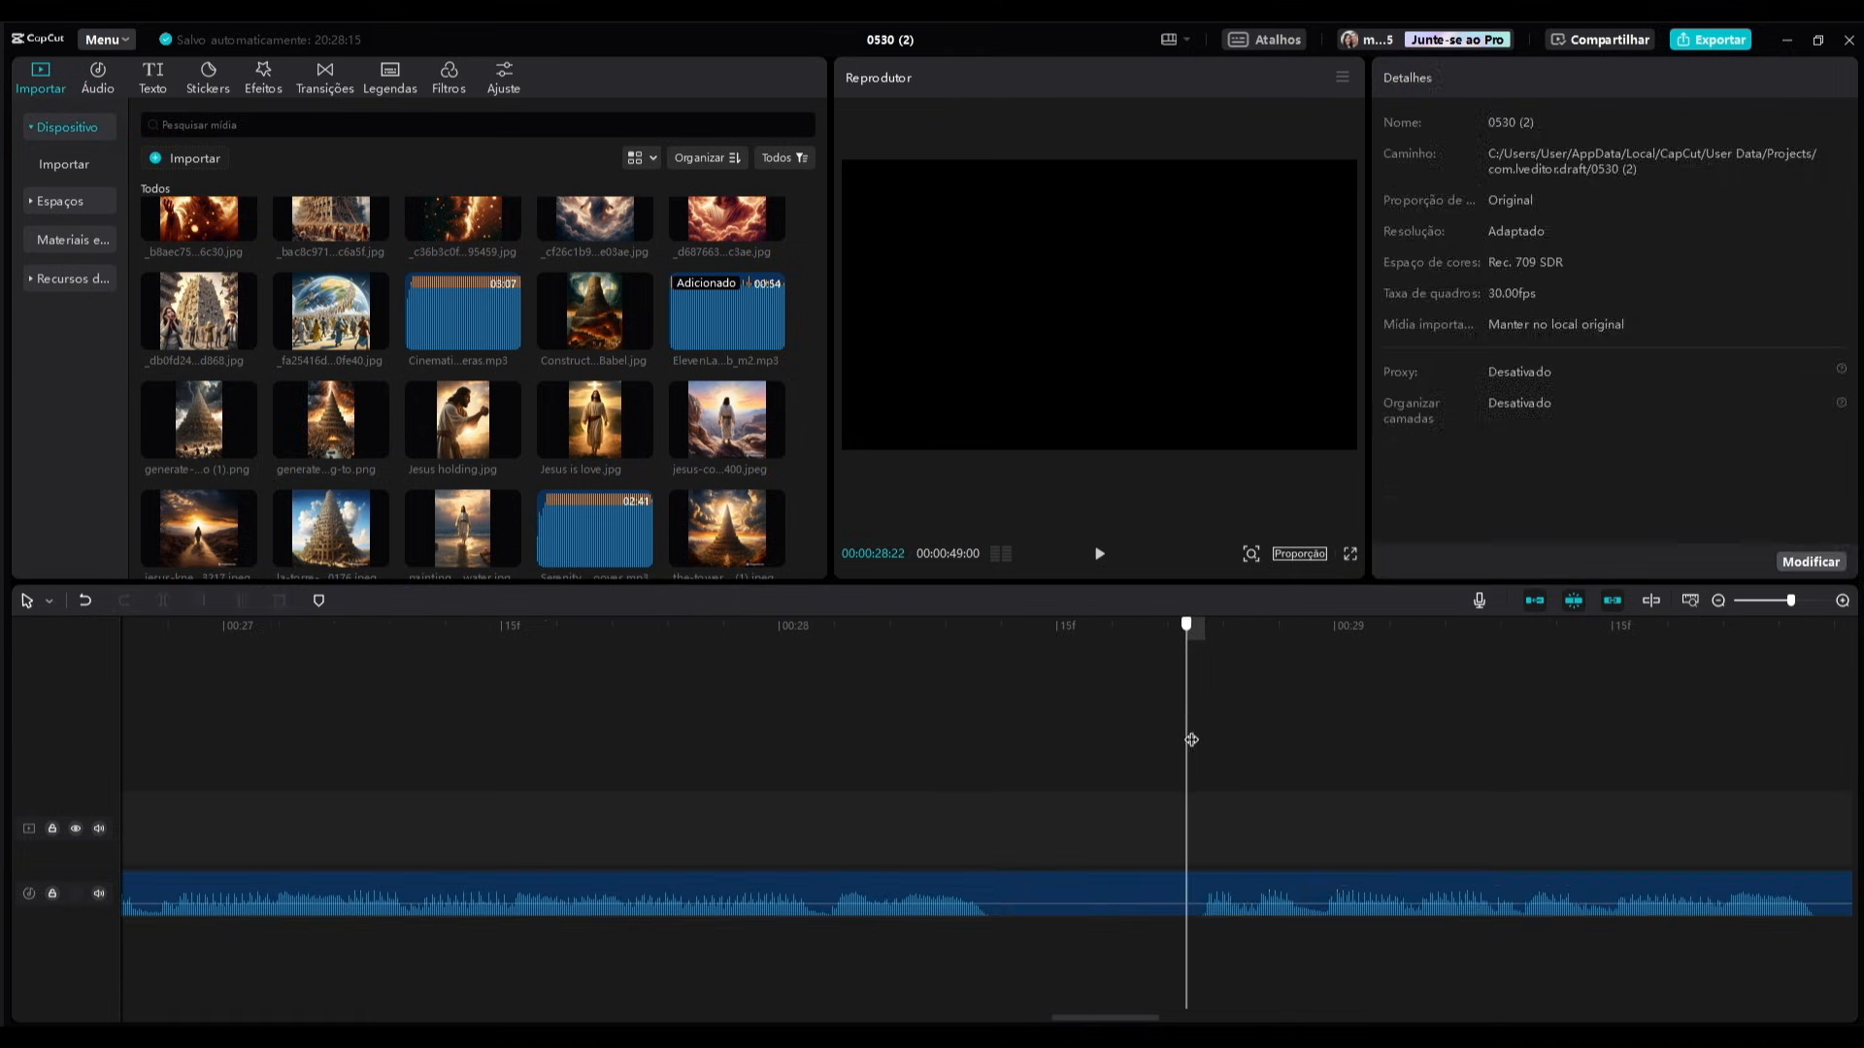
pyautogui.click(163, 602)
pyautogui.click(1000, 757)
pyautogui.click(164, 603)
pyautogui.press('Delete')
pyautogui.moveTo(1359, 890); pyautogui.dragTo(1168, 890)
pyautogui.click(1278, 866)
pyautogui.moveTo(1736, 910); pyautogui.dragTo(1440, 908)
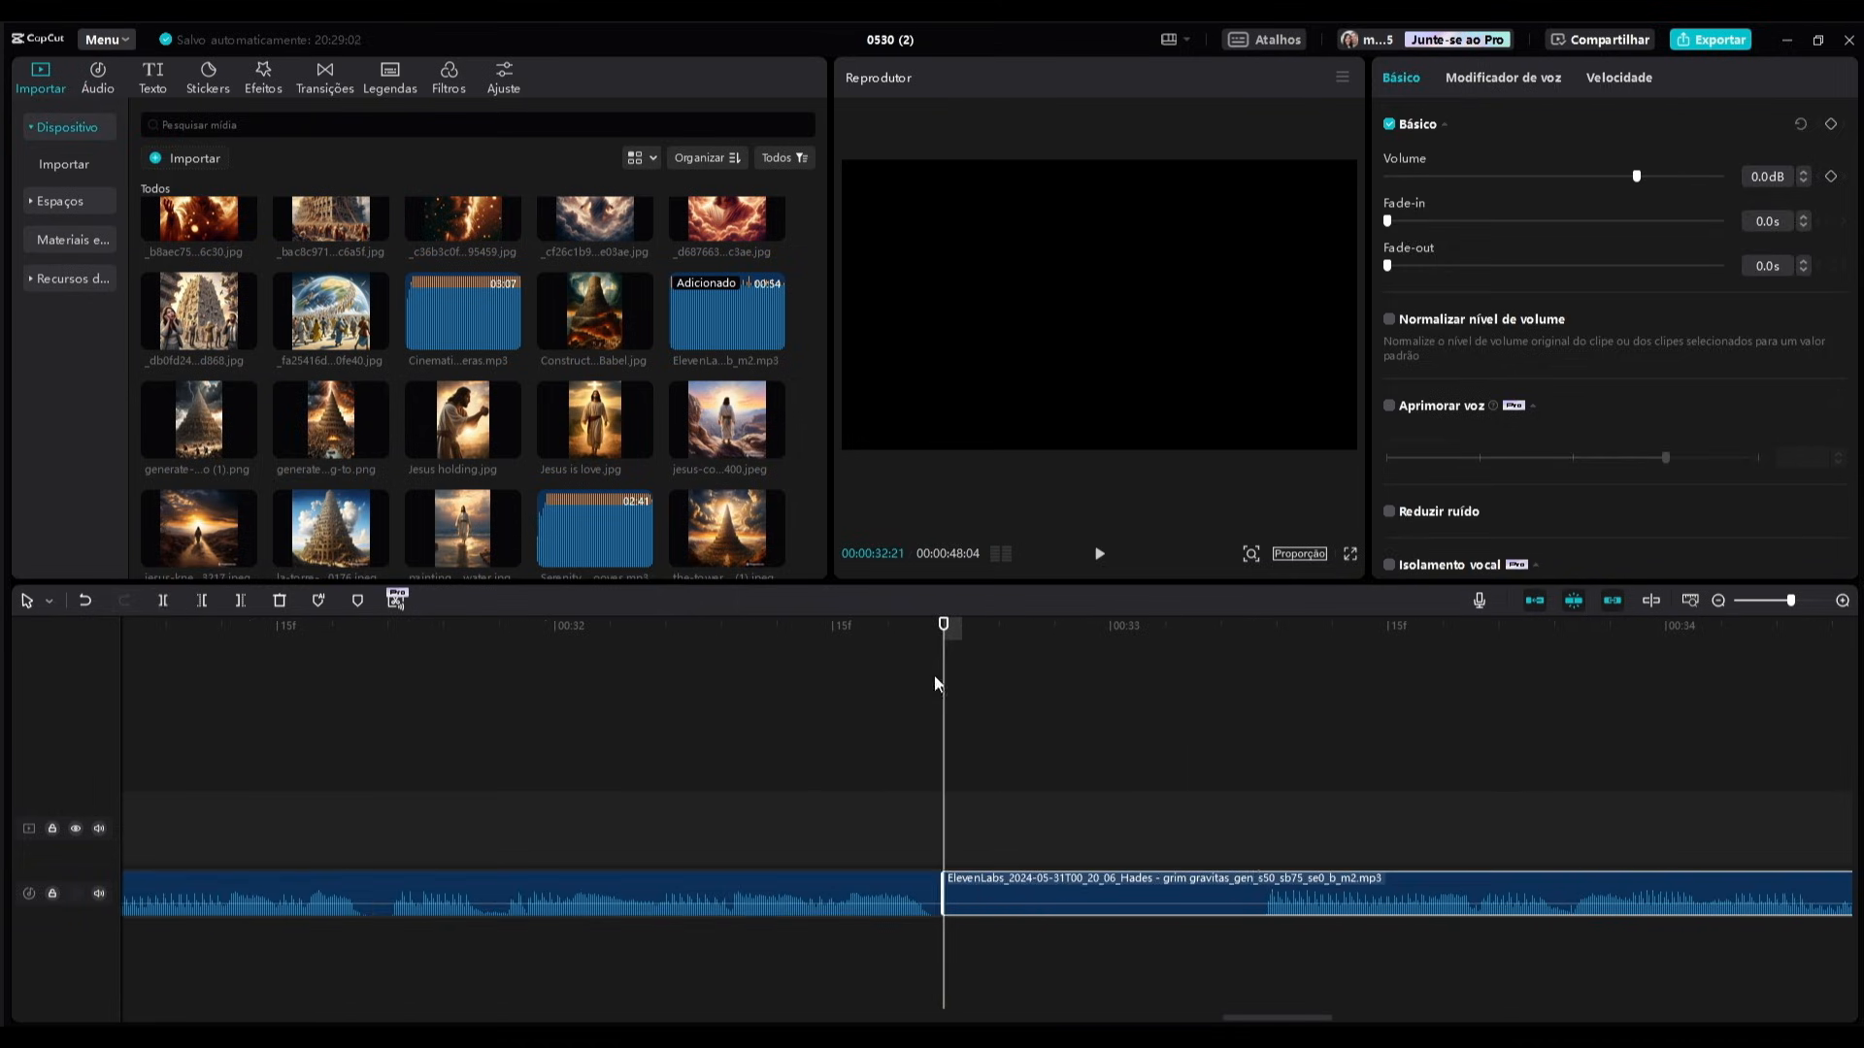
# Split off and delete the silence from 00:00:32:21 to where speech resumes at about 00:00:33:08.
pyautogui.click(1265, 757)
pyautogui.click(163, 602)
pyautogui.press('Delete')
# Delete the silence starting at 00:00:39:18 and move the following narration clip back to that point.
pyautogui.moveTo(1328, 1019); pyautogui.dragTo(1356, 1019)
pyautogui.click(1171, 795)
pyautogui.click(163, 602)
pyautogui.press('Delete')
pyautogui.press('Delete')
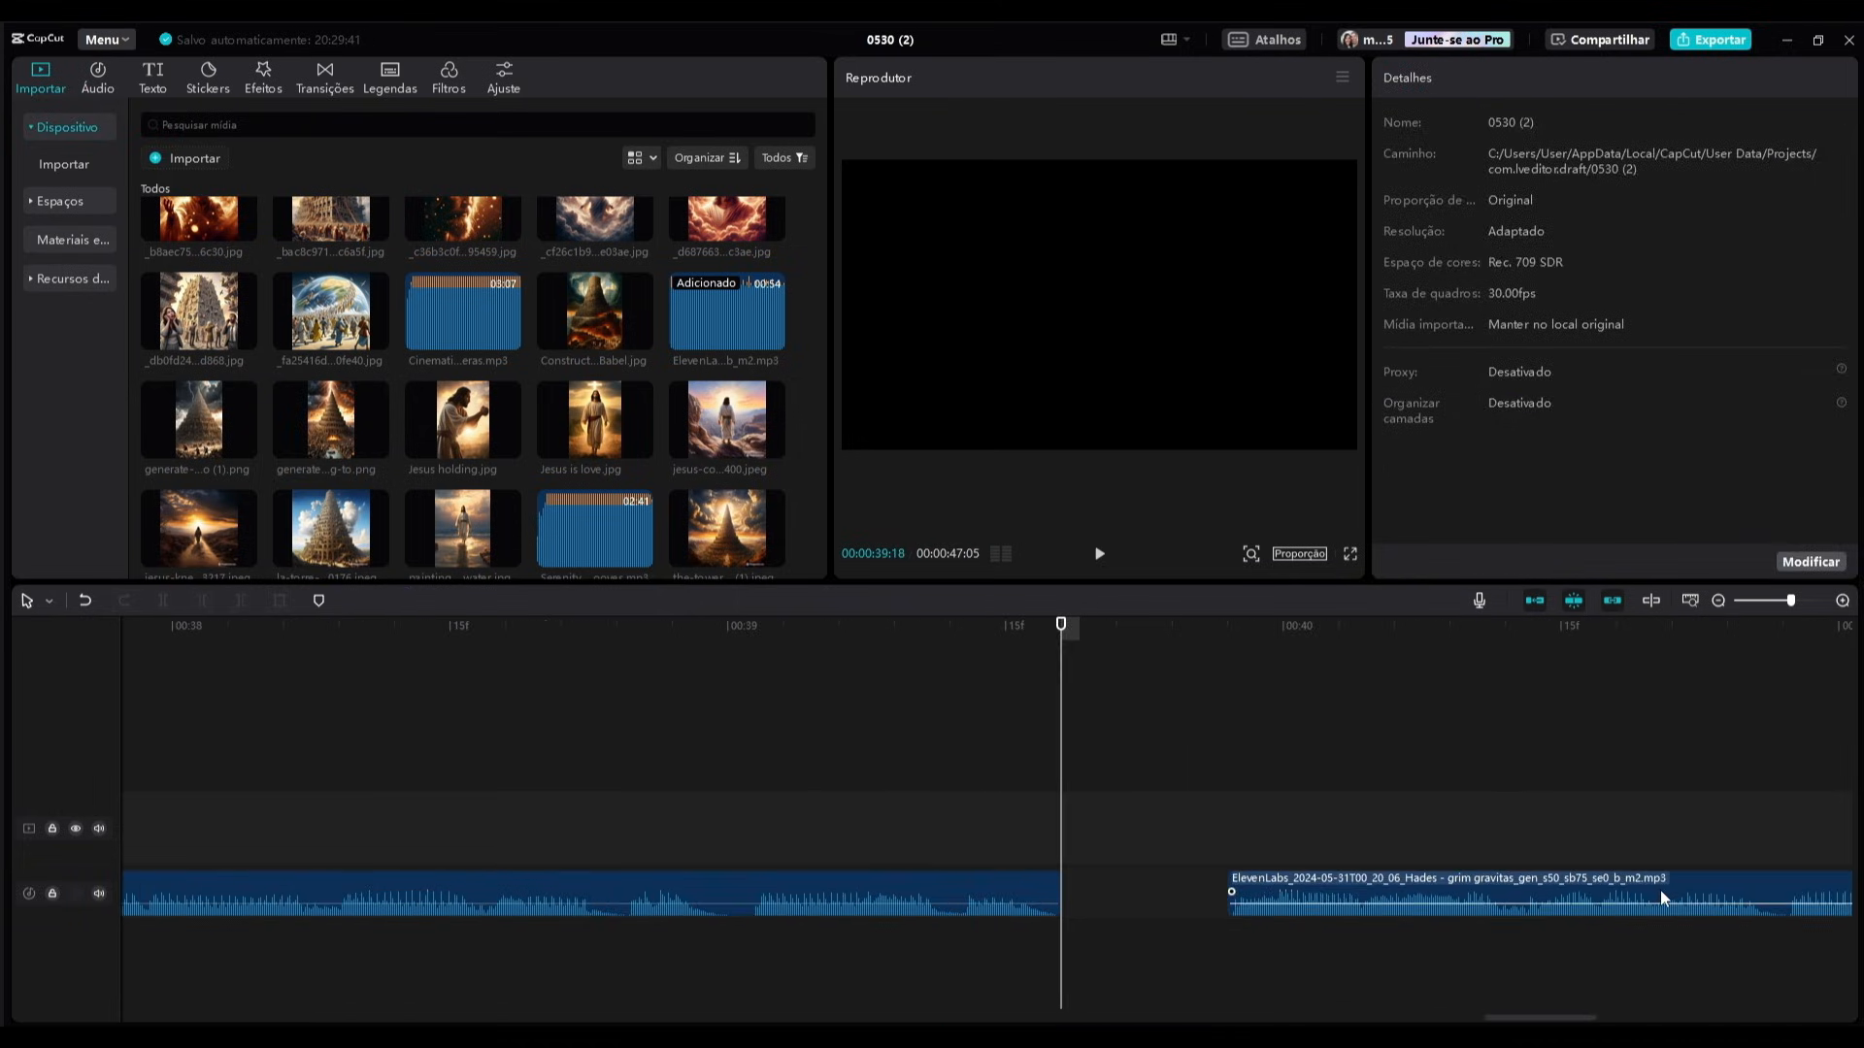
pyautogui.moveTo(1660, 898); pyautogui.dragTo(1492, 898)
# Cut the remaining silent pauses out of the last part of the narration after 00:00:39:18.
pyautogui.click(1372, 759)
pyautogui.click(163, 601)
pyautogui.press('Delete')
pyautogui.moveTo(1616, 1019); pyautogui.dragTo(1692, 1019)
pyautogui.press('Delete')
# Place the six-second black stock clip at the start of the main video track, above the narration.
pyautogui.moveTo(1790, 601); pyautogui.dragTo(1753, 604)
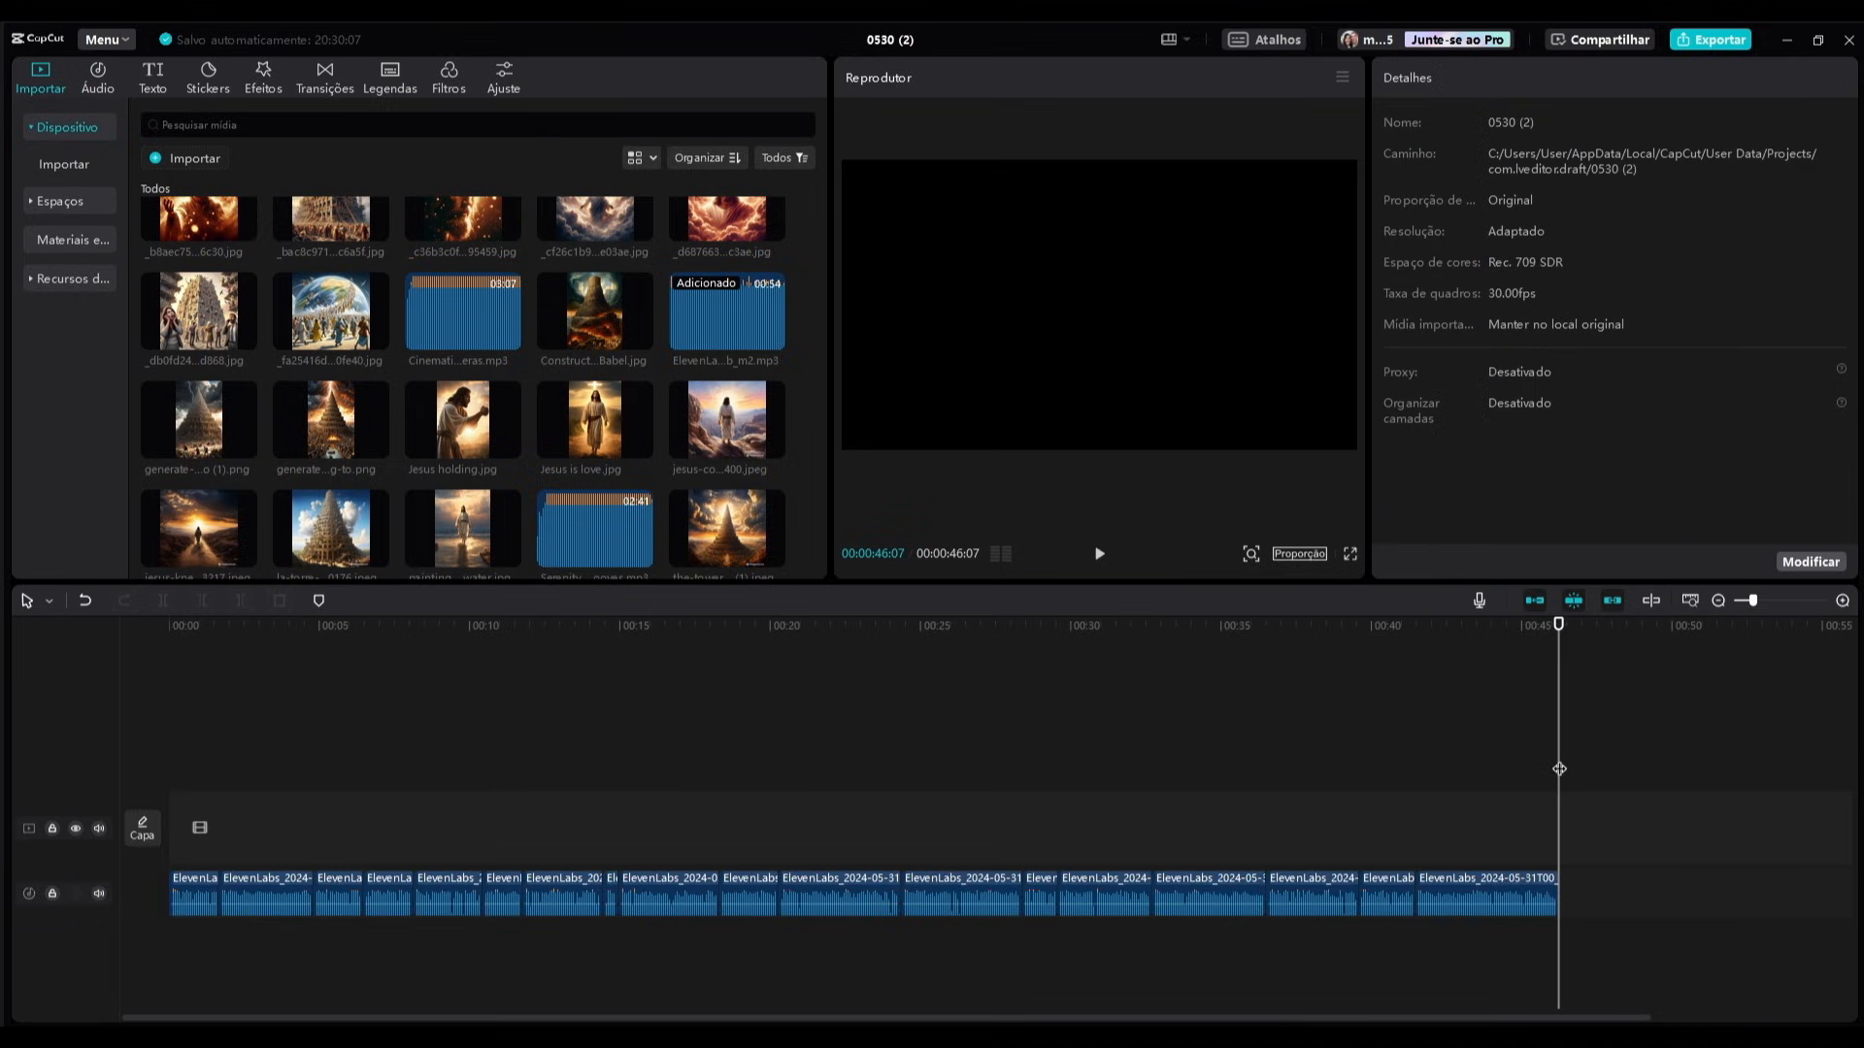
pyautogui.moveTo(1539, 763); pyautogui.dragTo(767, 740)
pyautogui.moveTo(1539, 624); pyautogui.dragTo(165, 624)
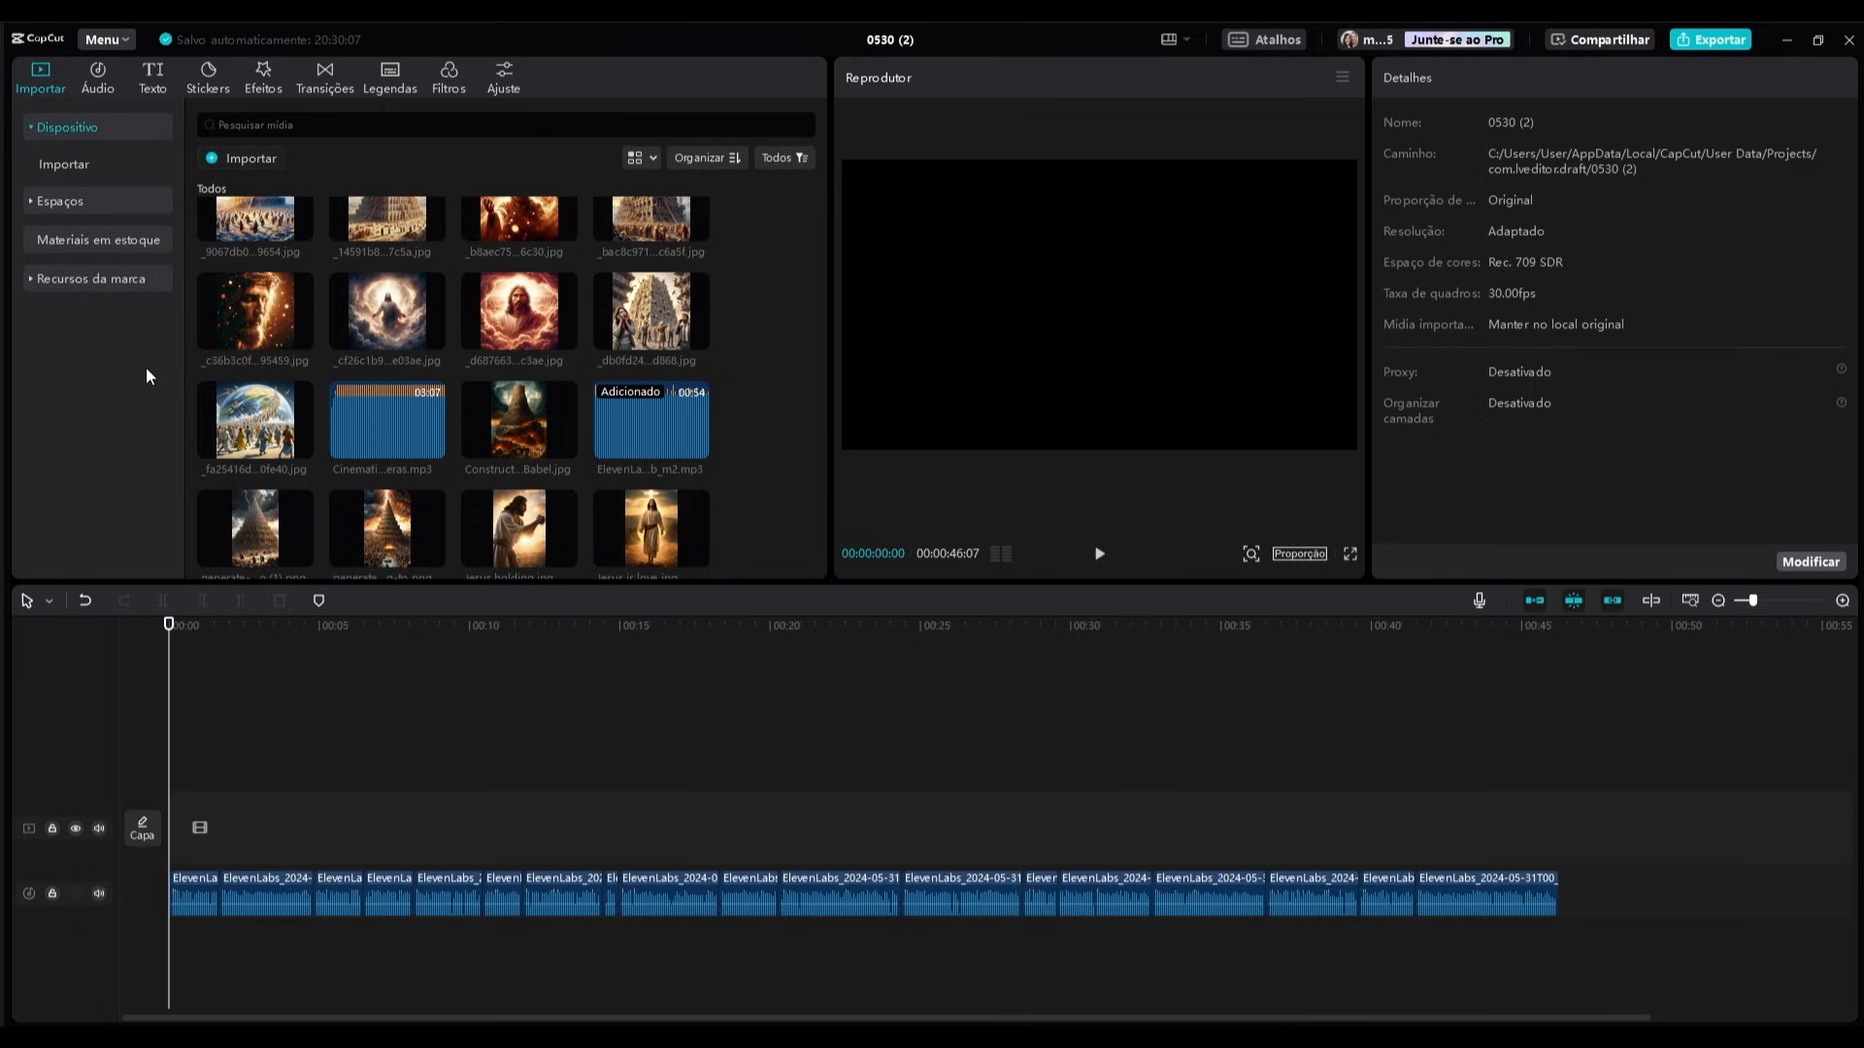
pyautogui.click(115, 240)
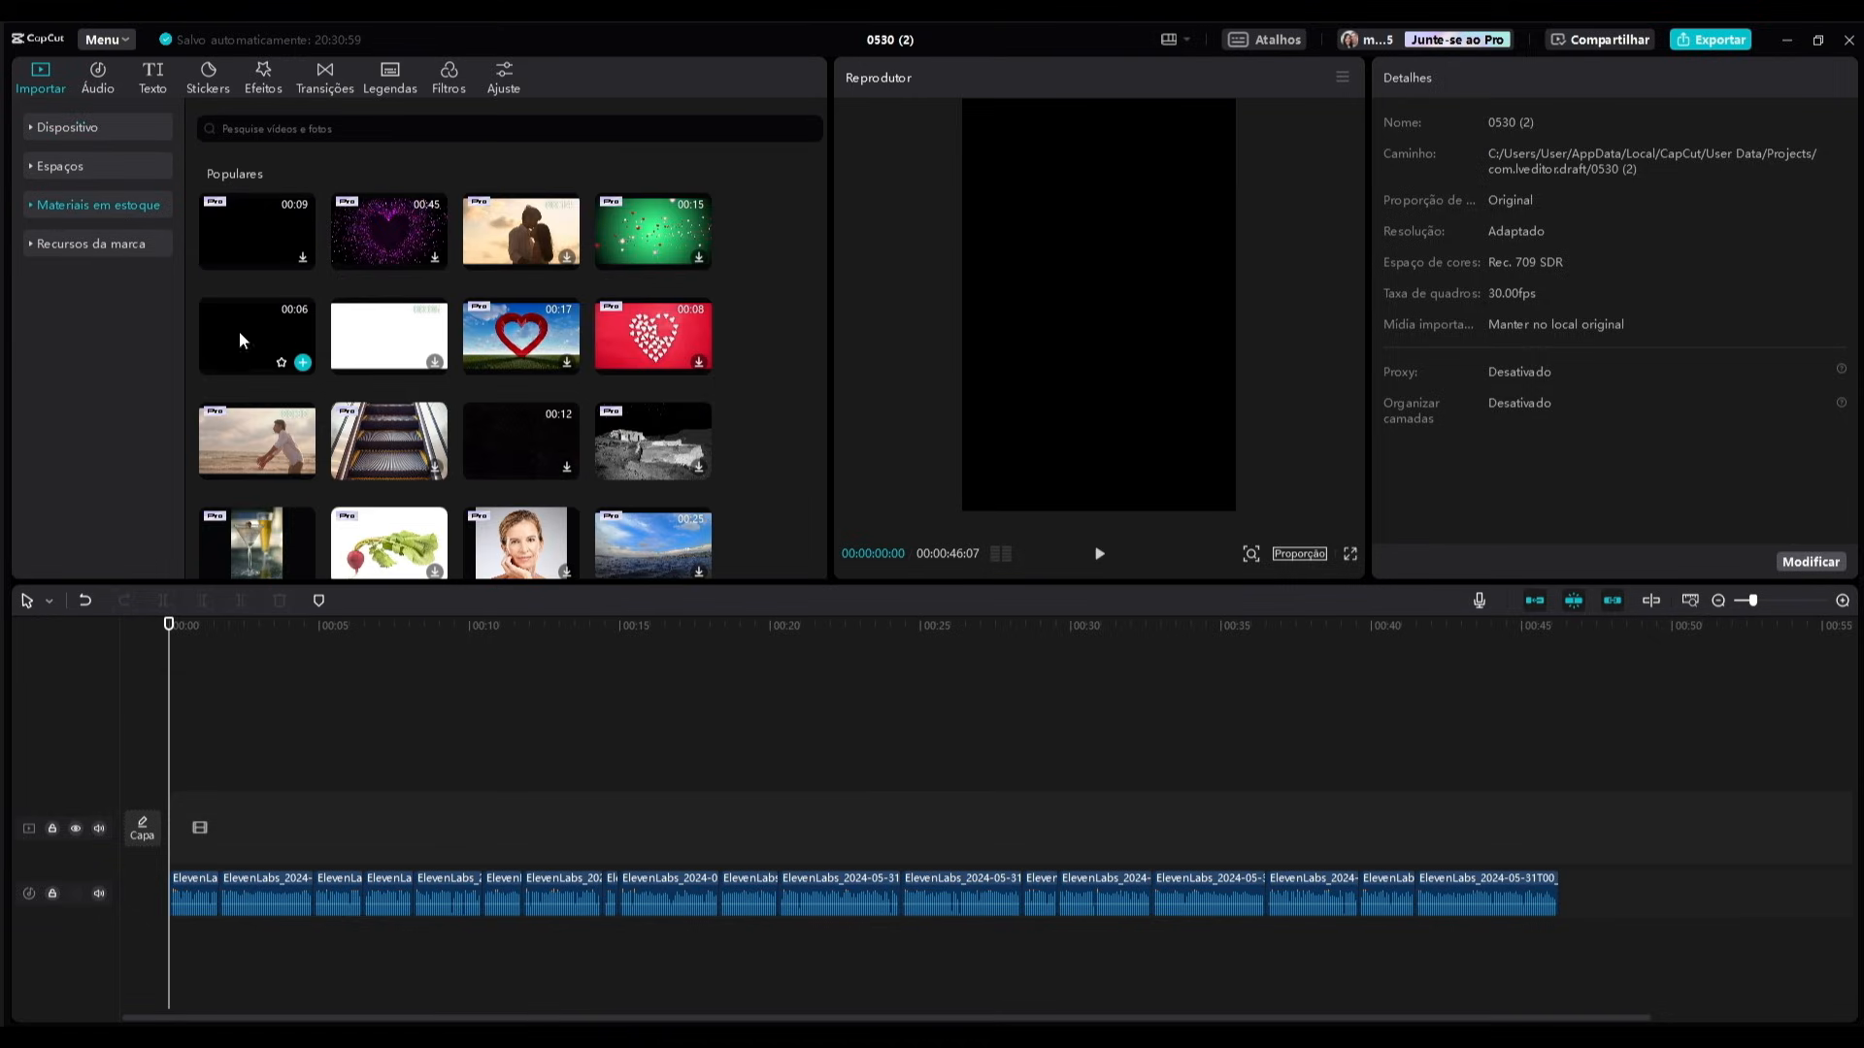
pyautogui.moveTo(247, 324); pyautogui.dragTo(179, 827)
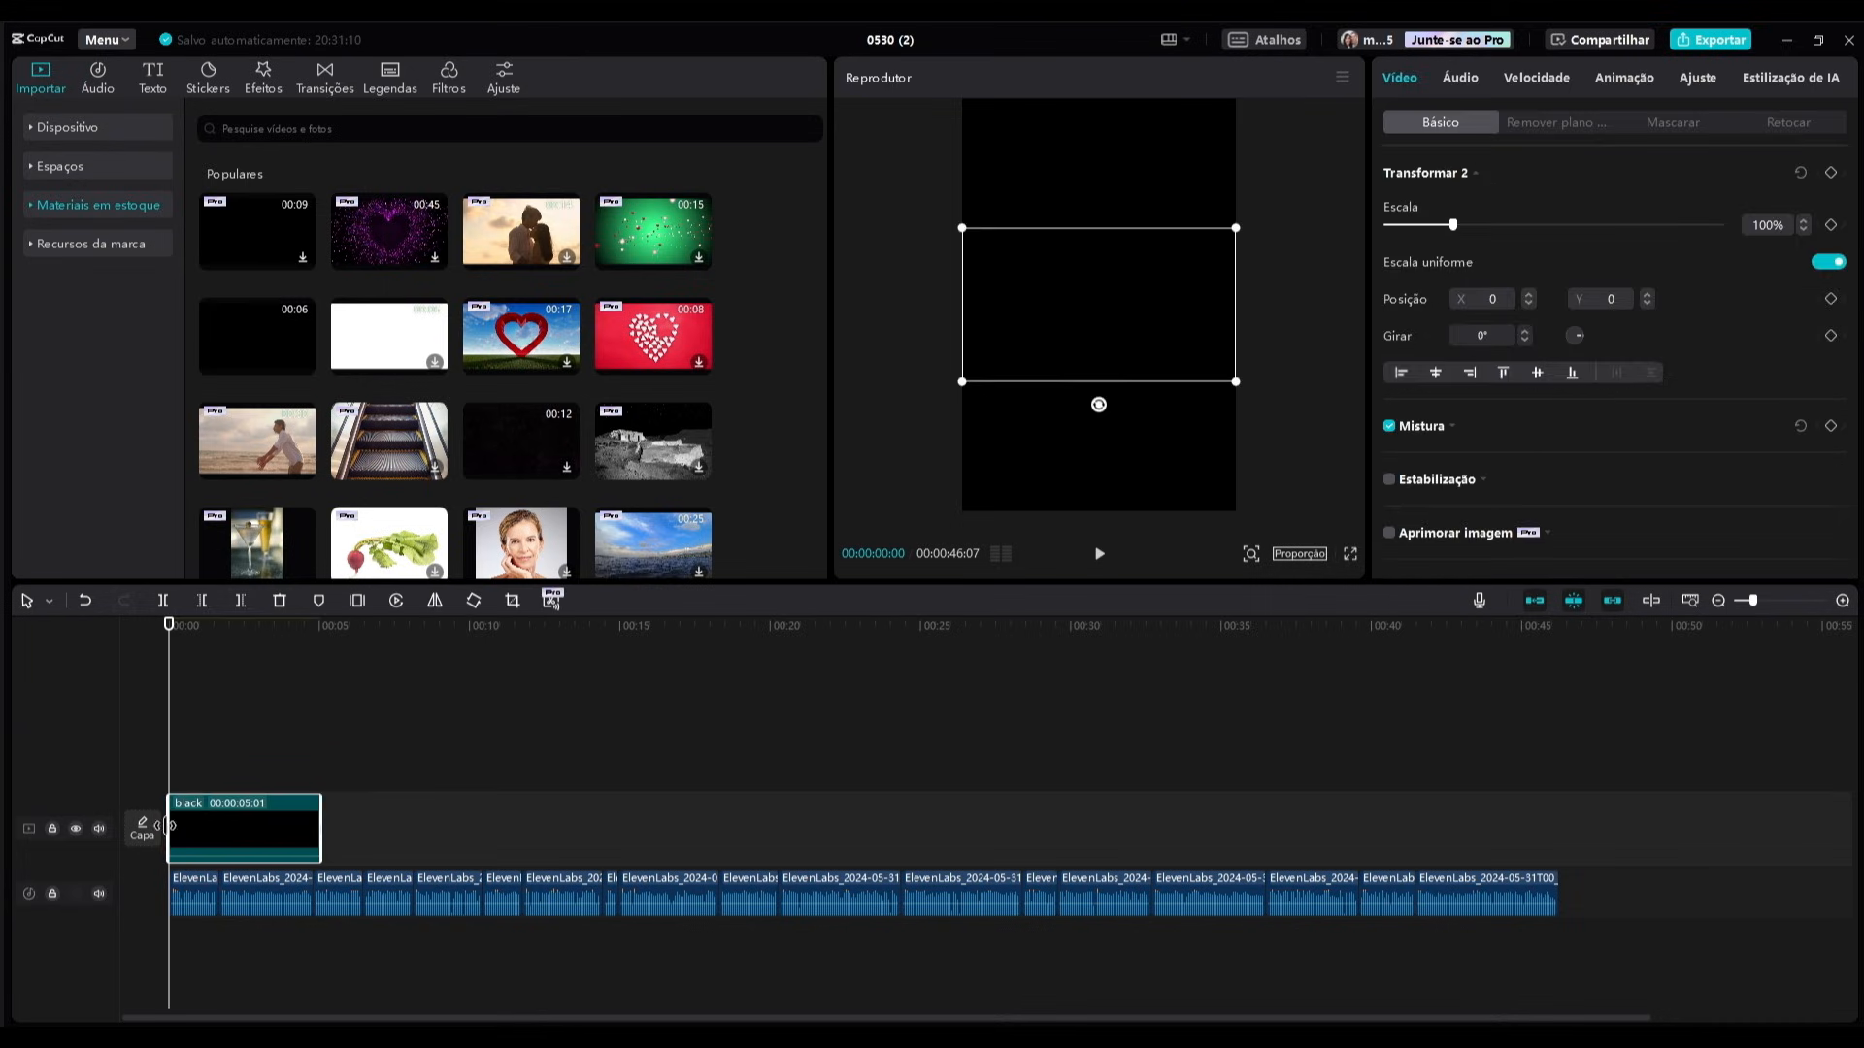
# Set the project's aspect ratio to 9:16 and scale the black clip to 314% so it fills the frame.
pyautogui.click(1319, 555)
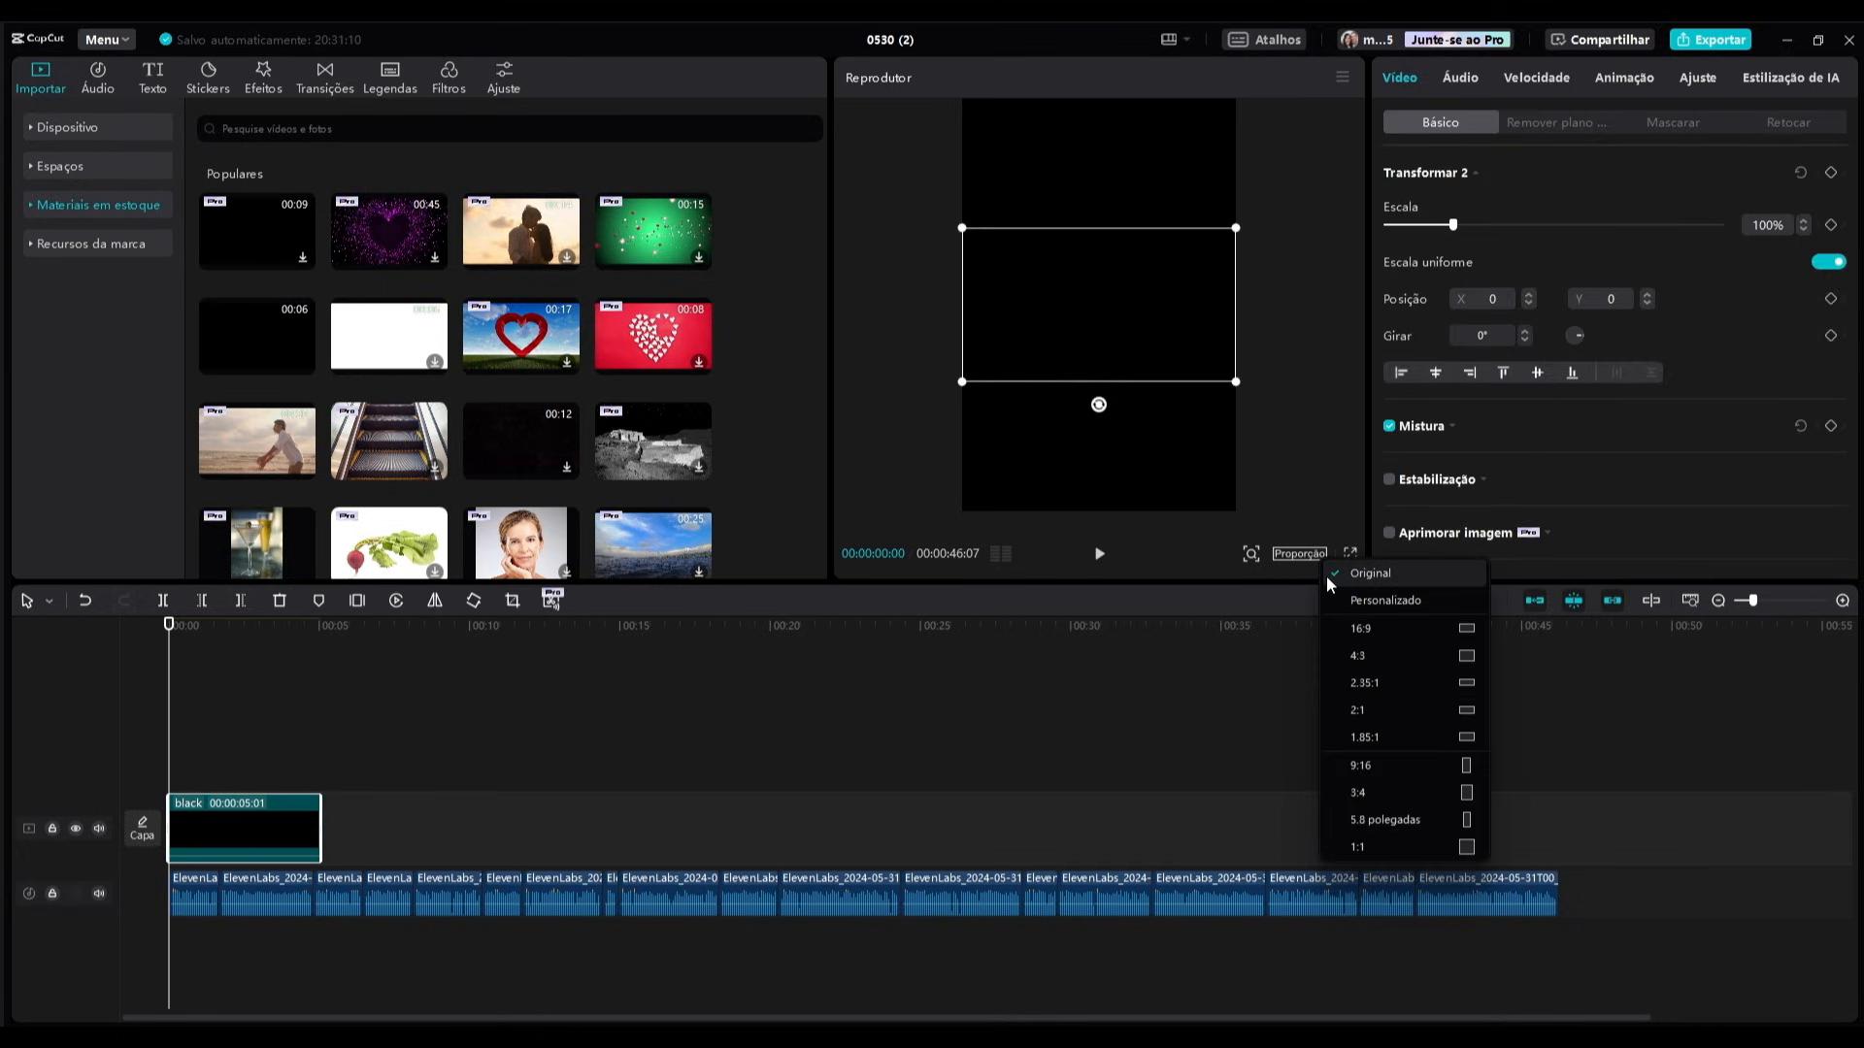
pyautogui.click(1364, 766)
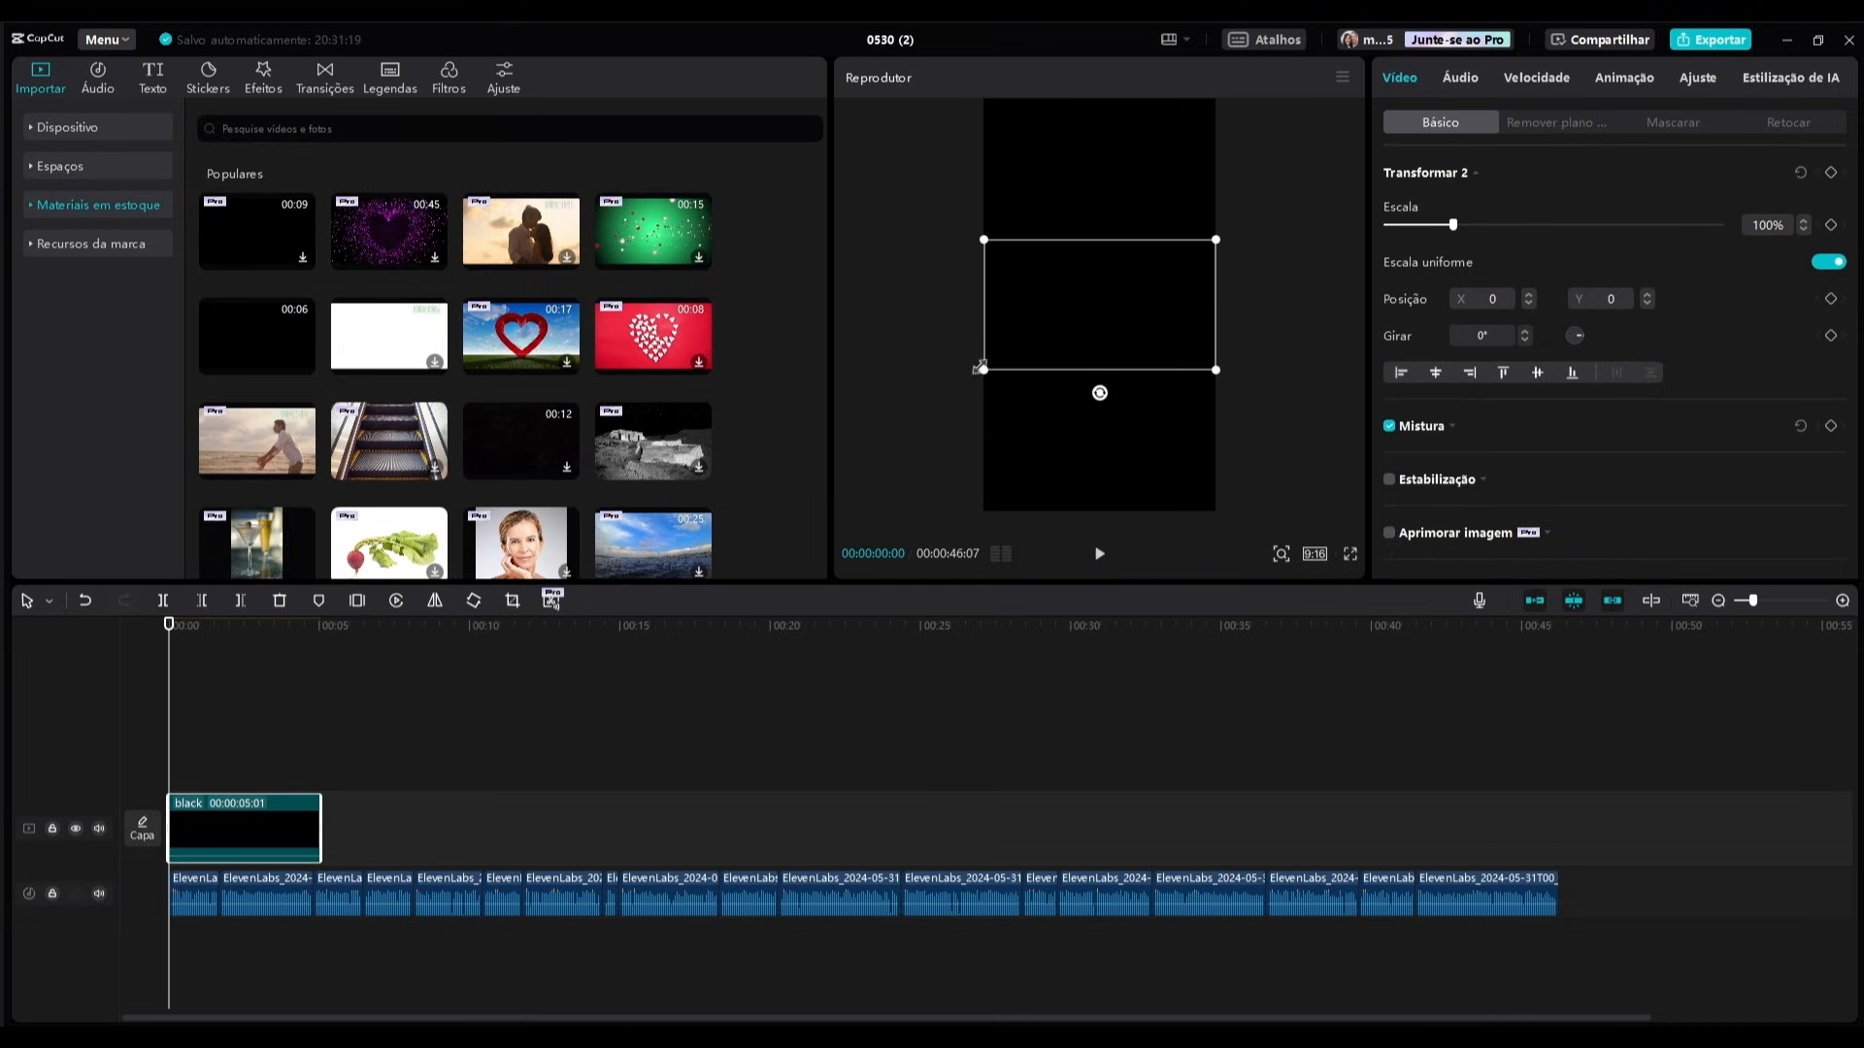
pyautogui.moveTo(1469, 225); pyautogui.dragTo(1605, 245)
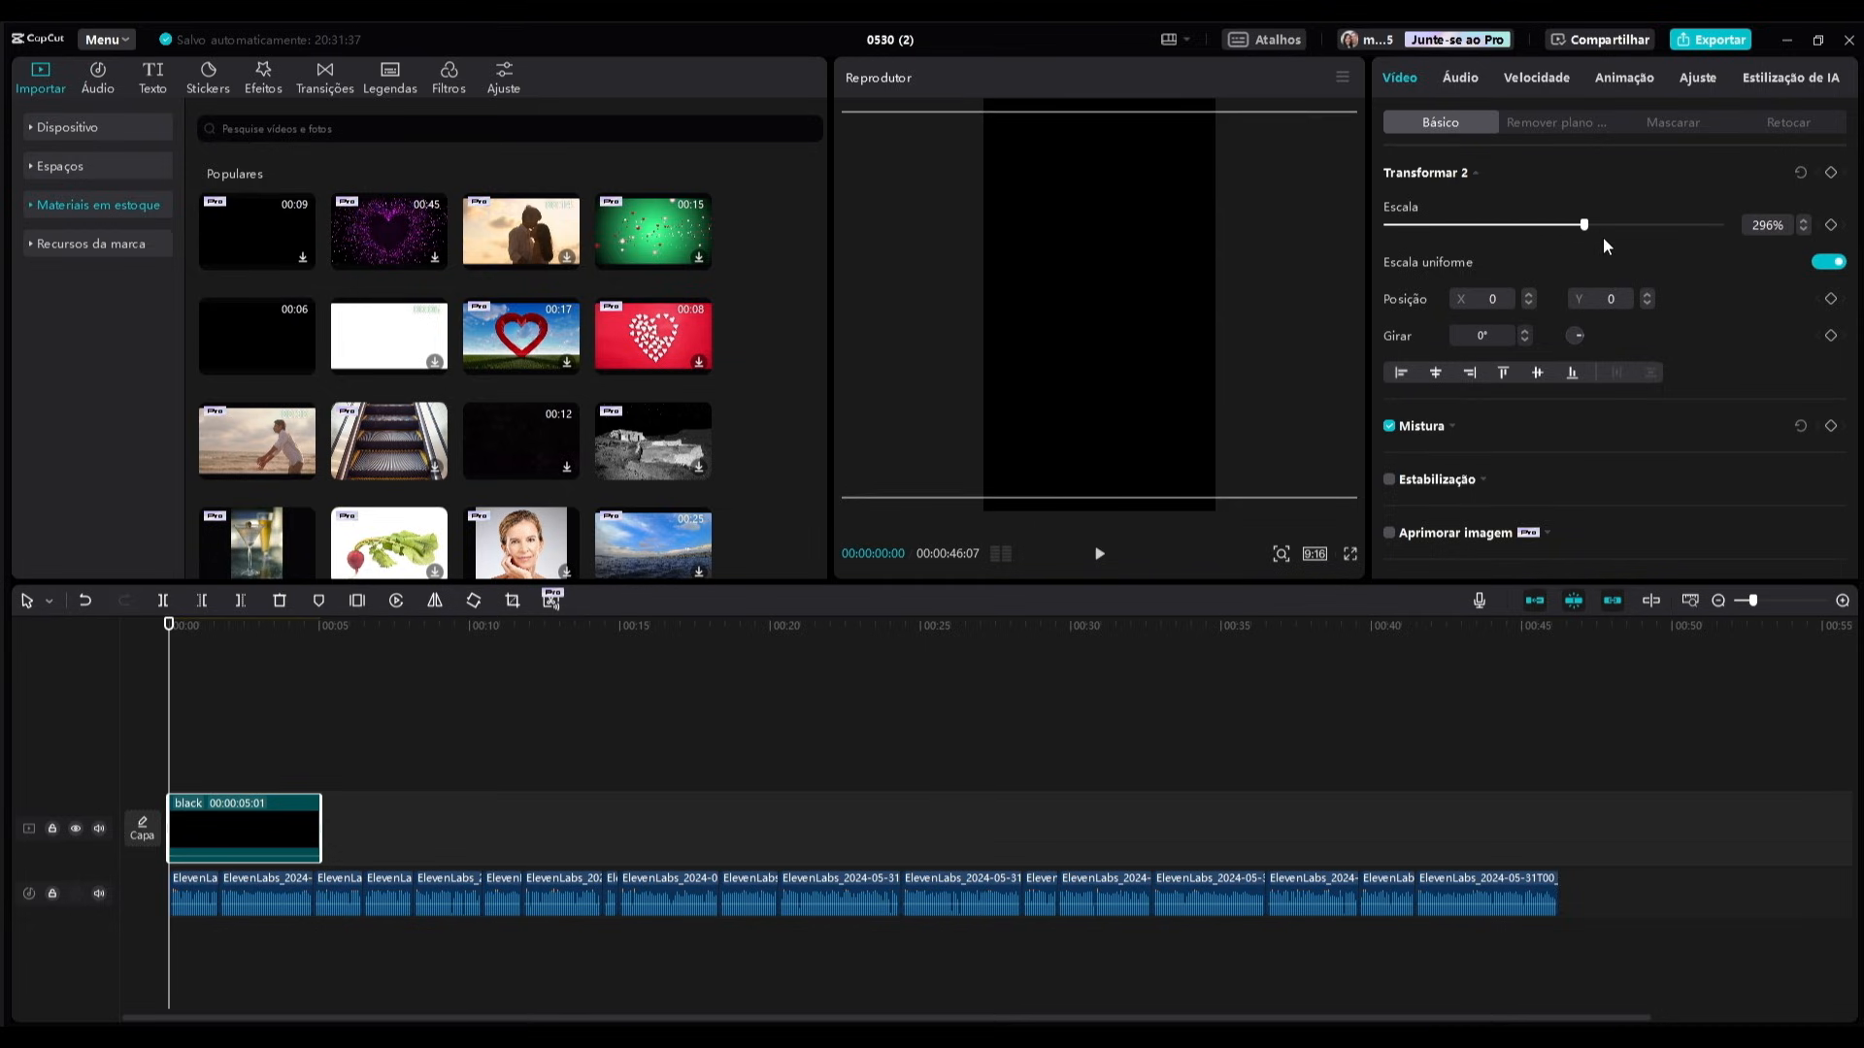
pyautogui.scroll(-1, 1609, 237)
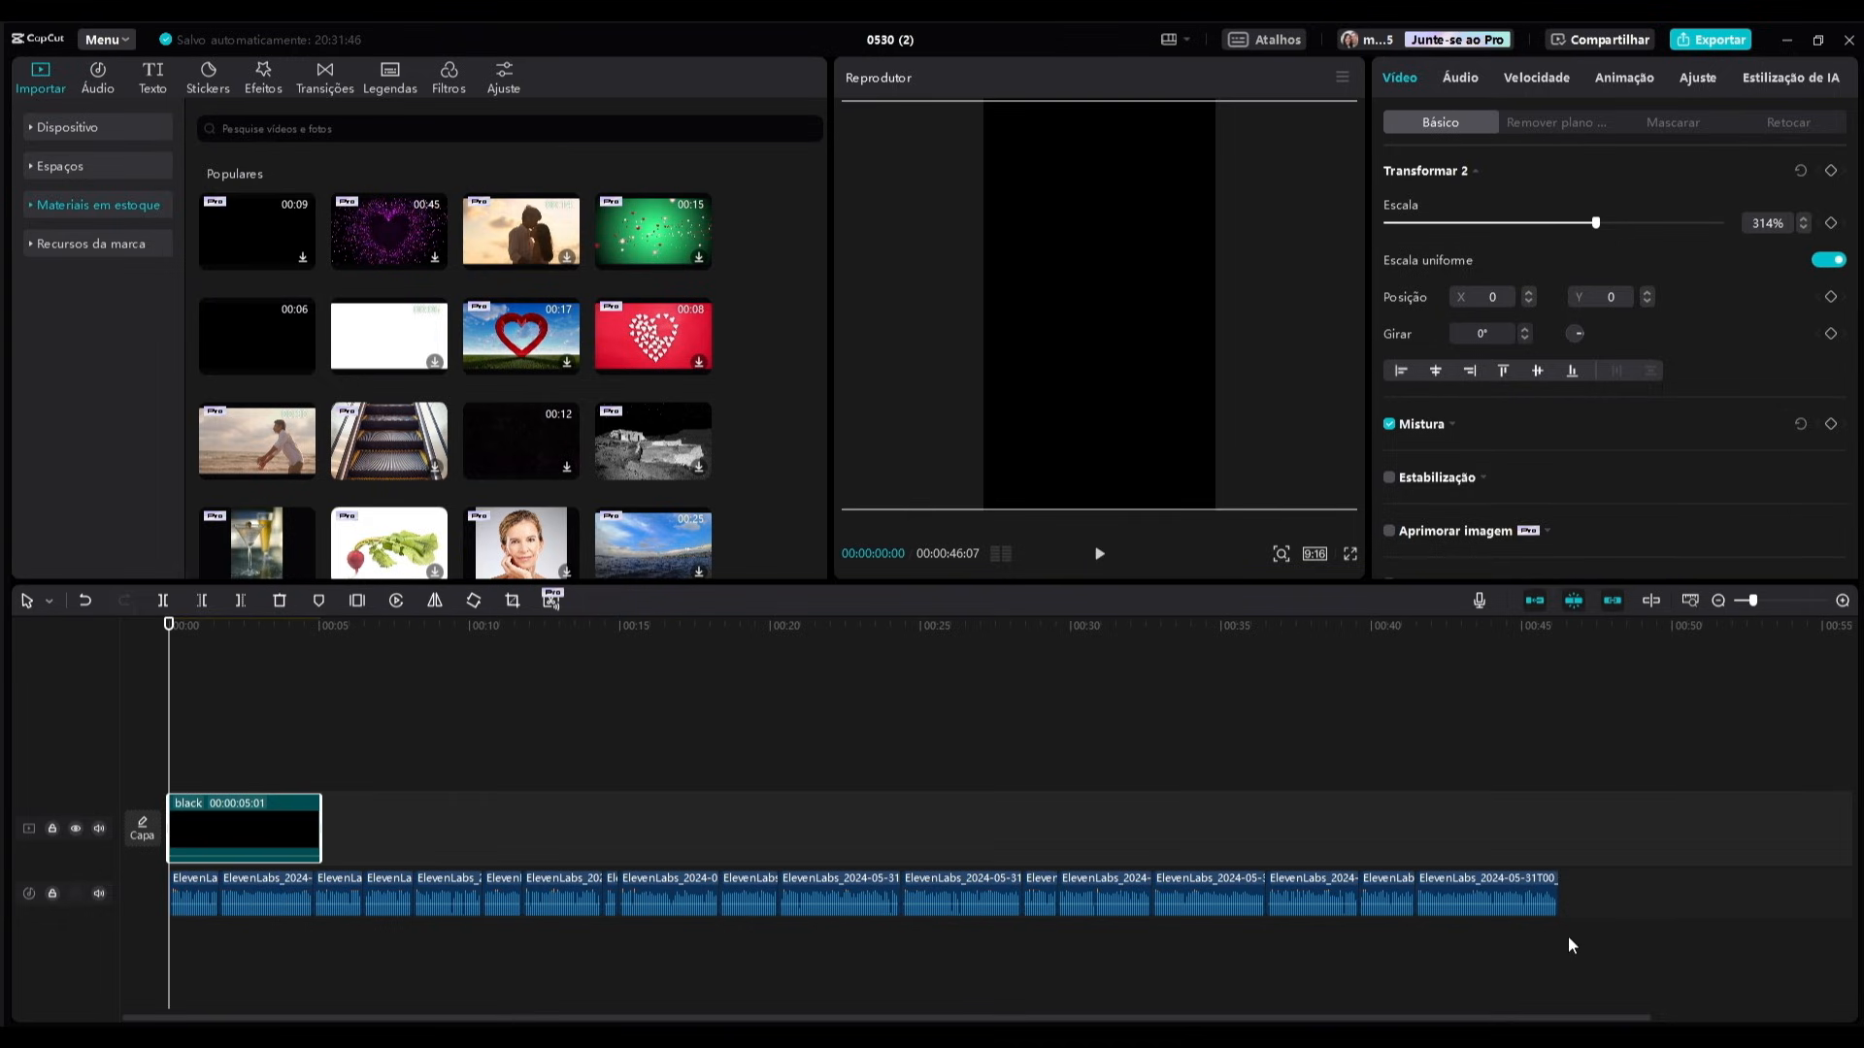
# Select all the narration clips and move them together so they start right after the black clip.
pyautogui.moveTo(1569, 944); pyautogui.dragTo(423, 879)
pyautogui.click(423, 879)
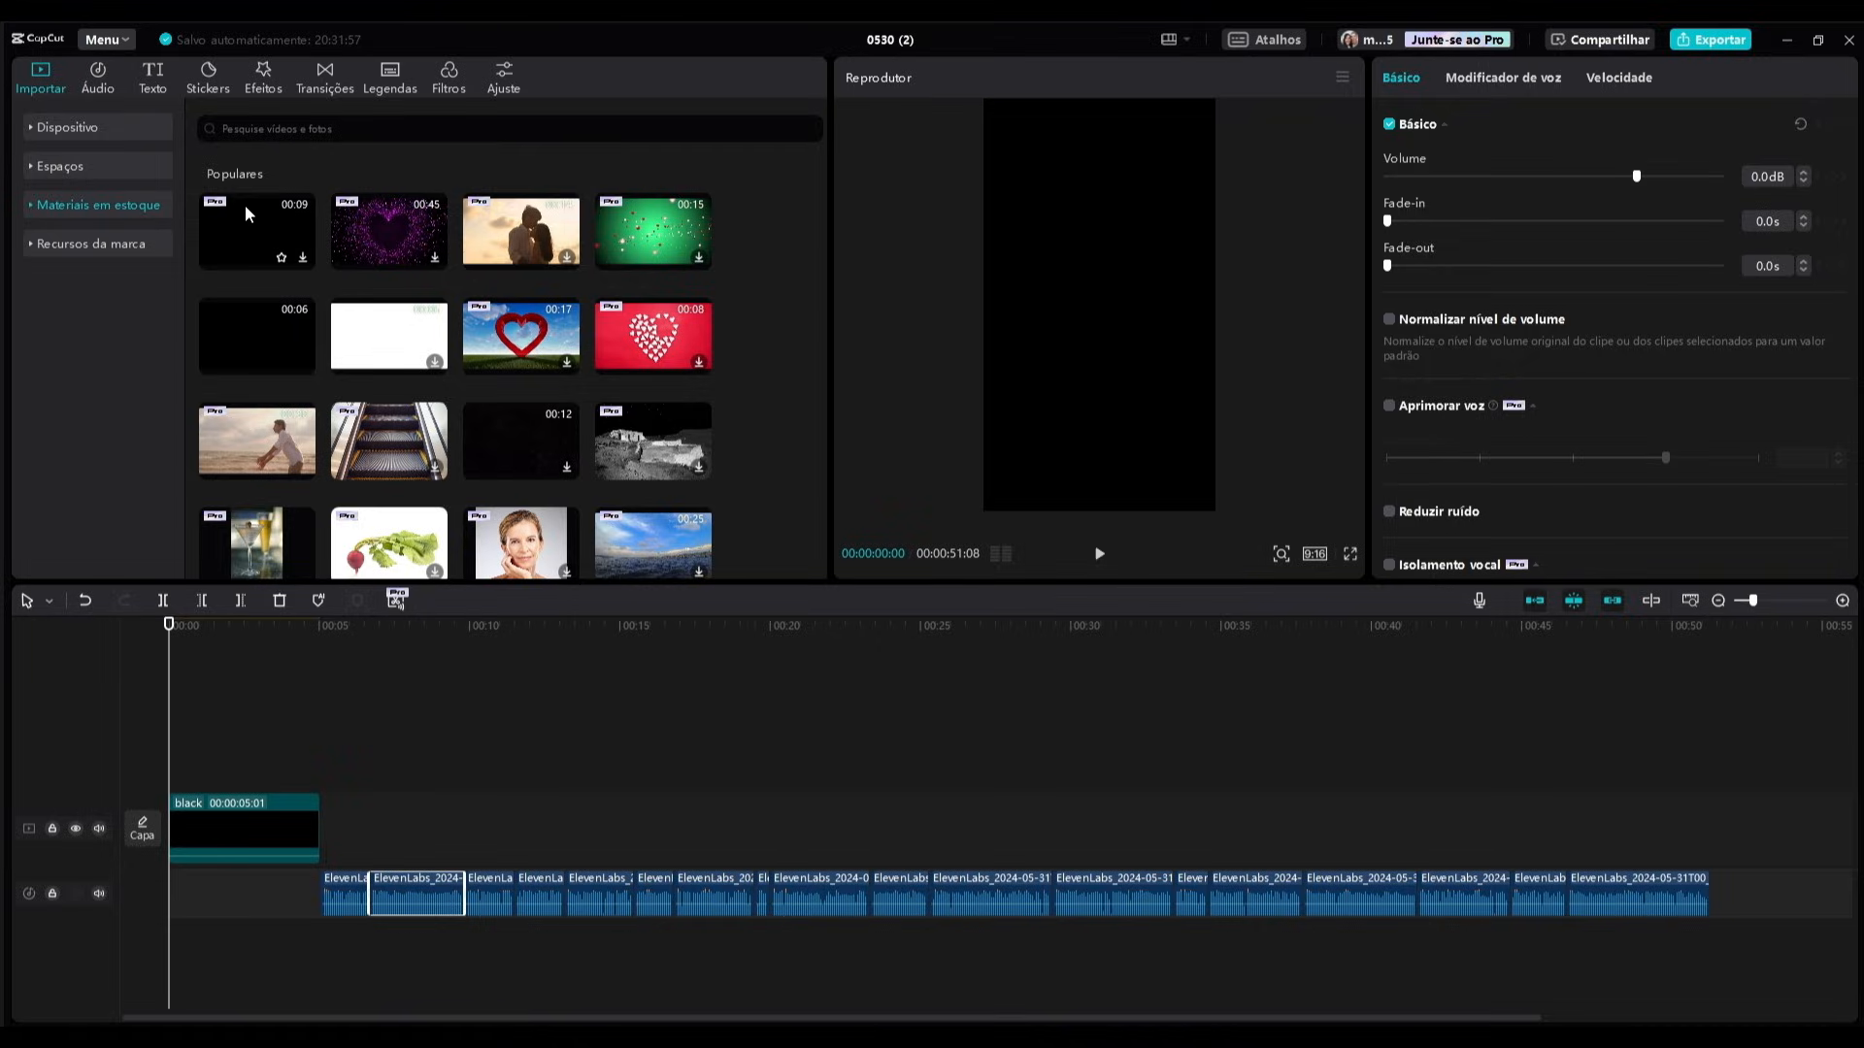
# Add a default text at the start and fill it with "A Torre de Babel:" copied from title 3 in the ChatGPT conversation.
pyautogui.click(160, 84)
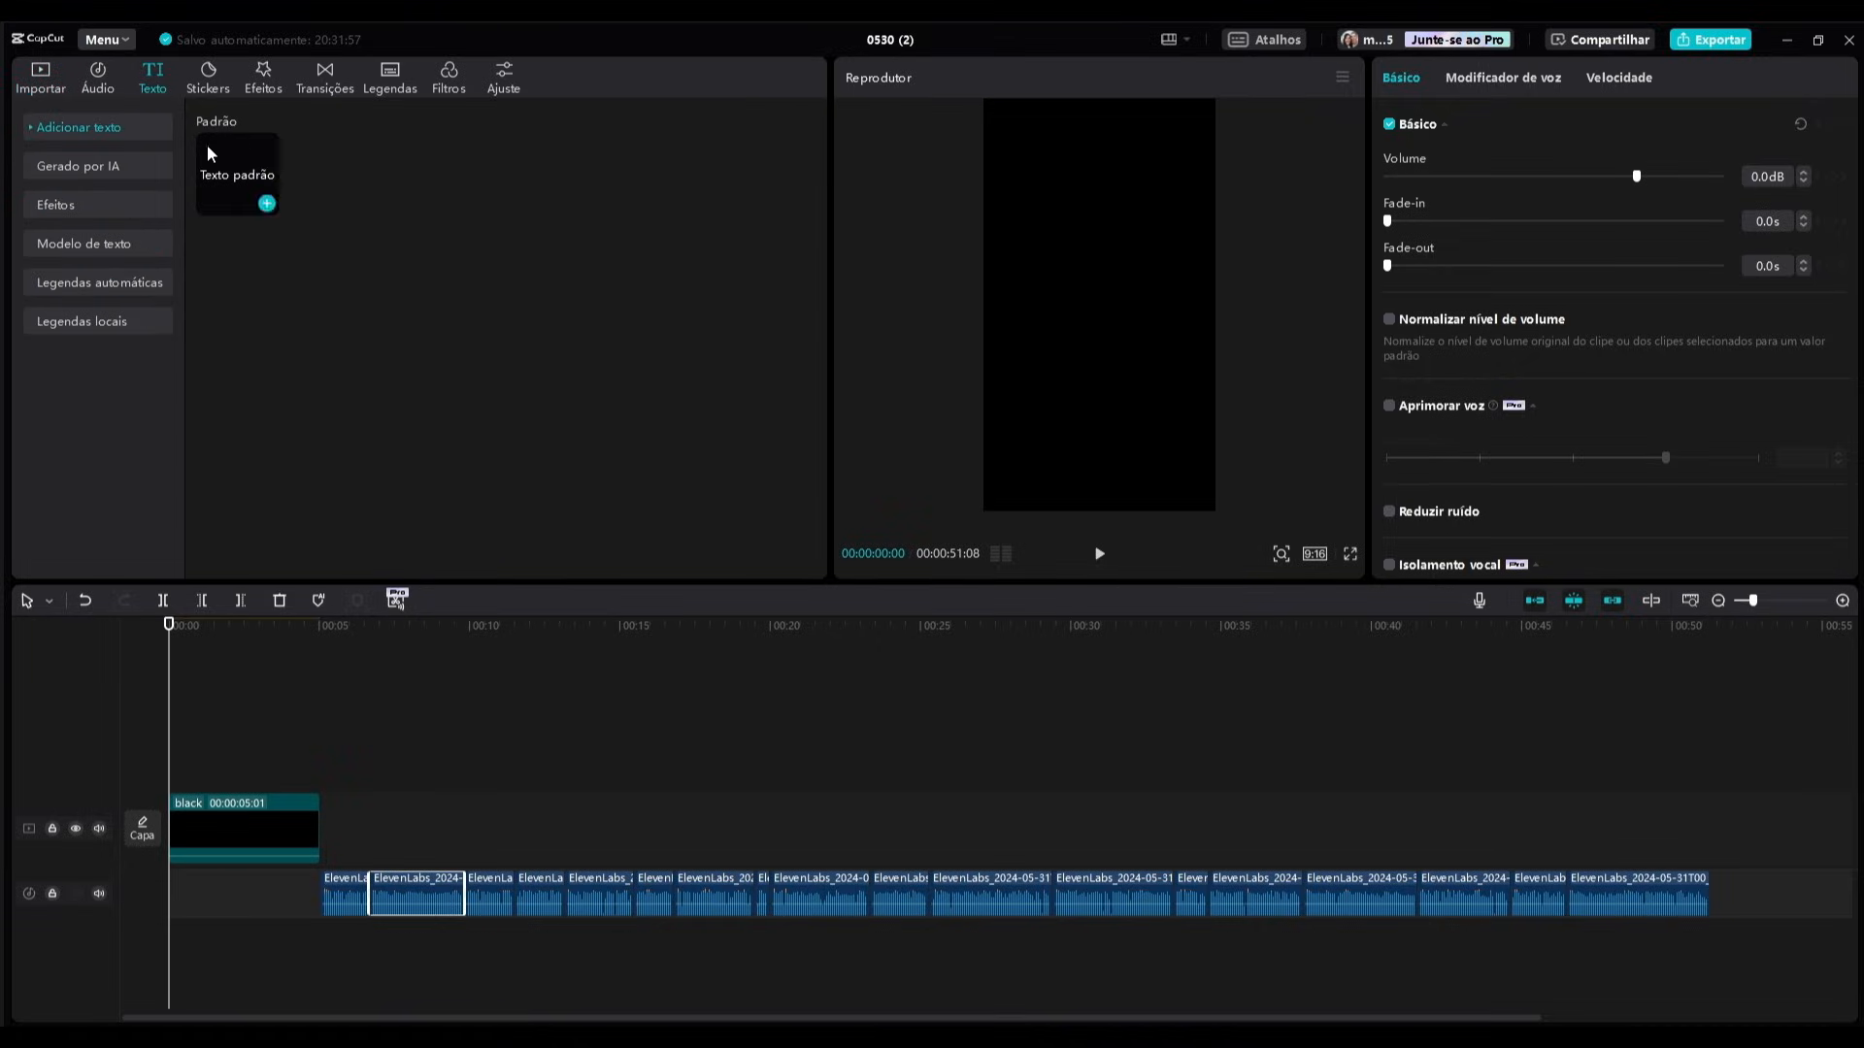
pyautogui.click(266, 205)
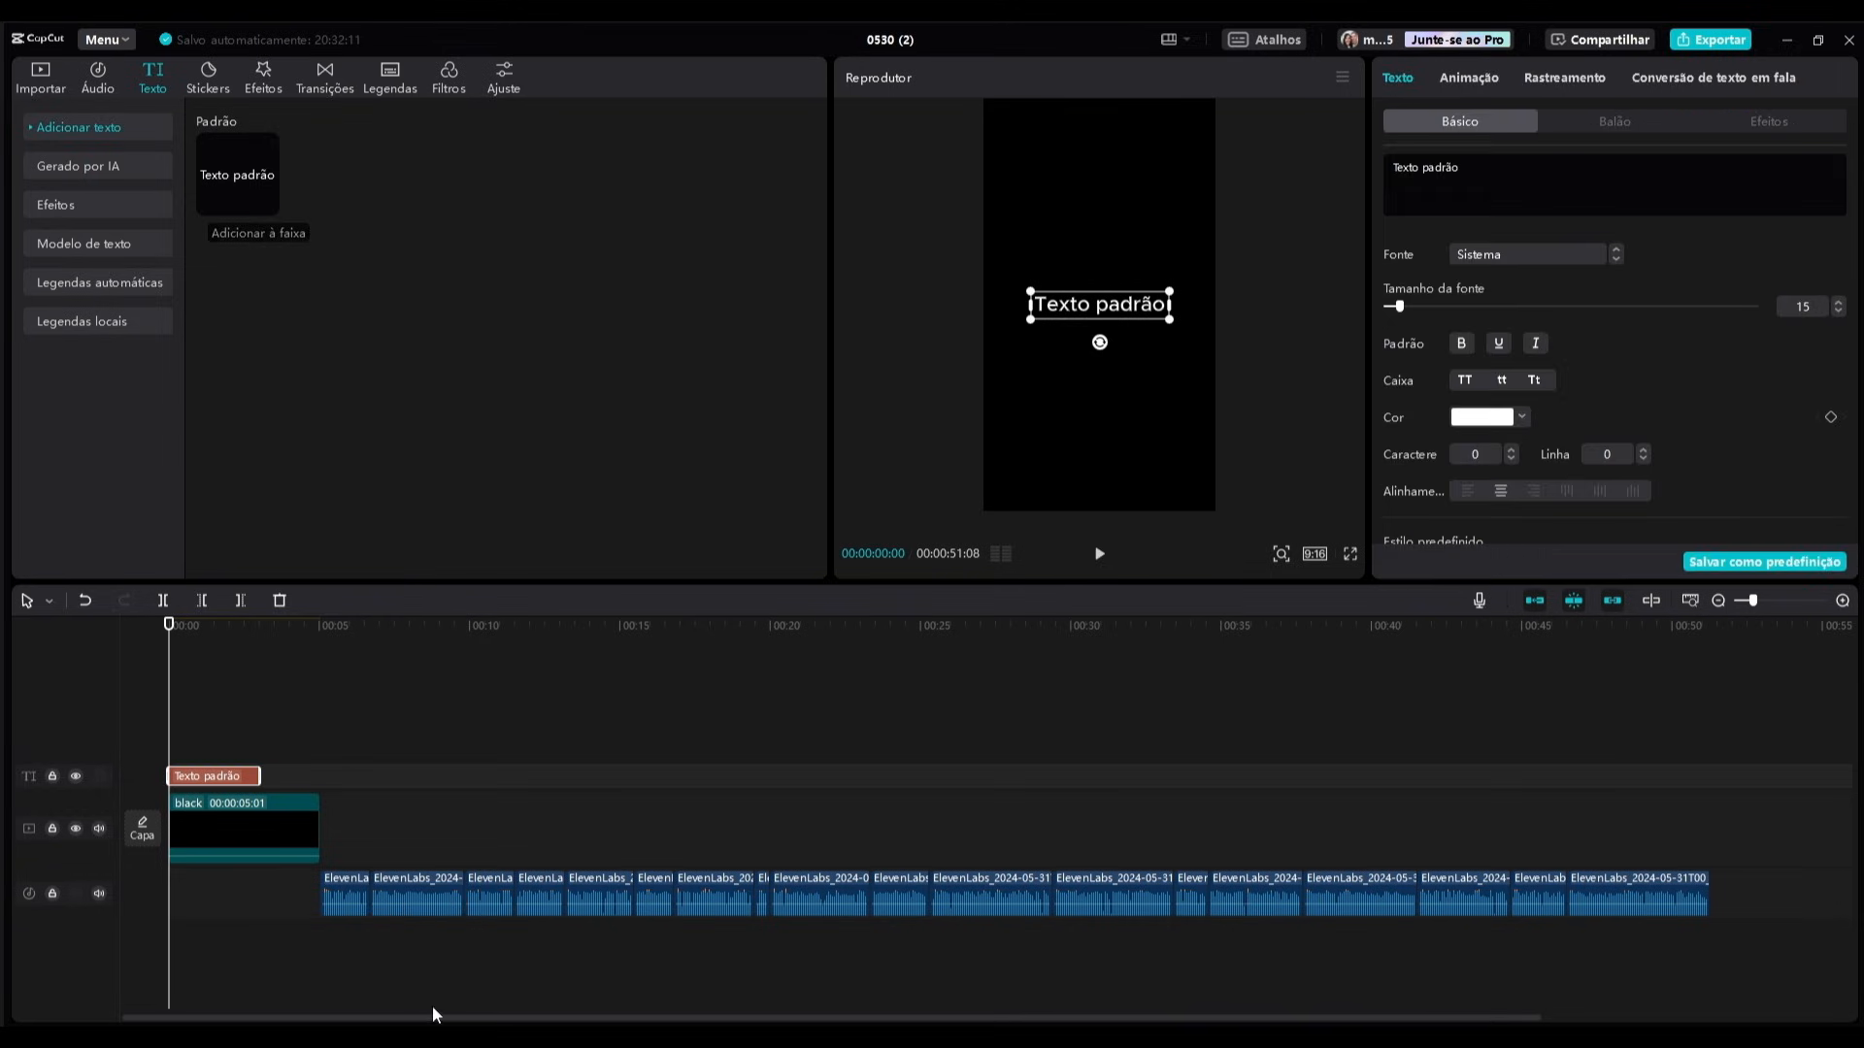
pyautogui.moveTo(449, 1036)
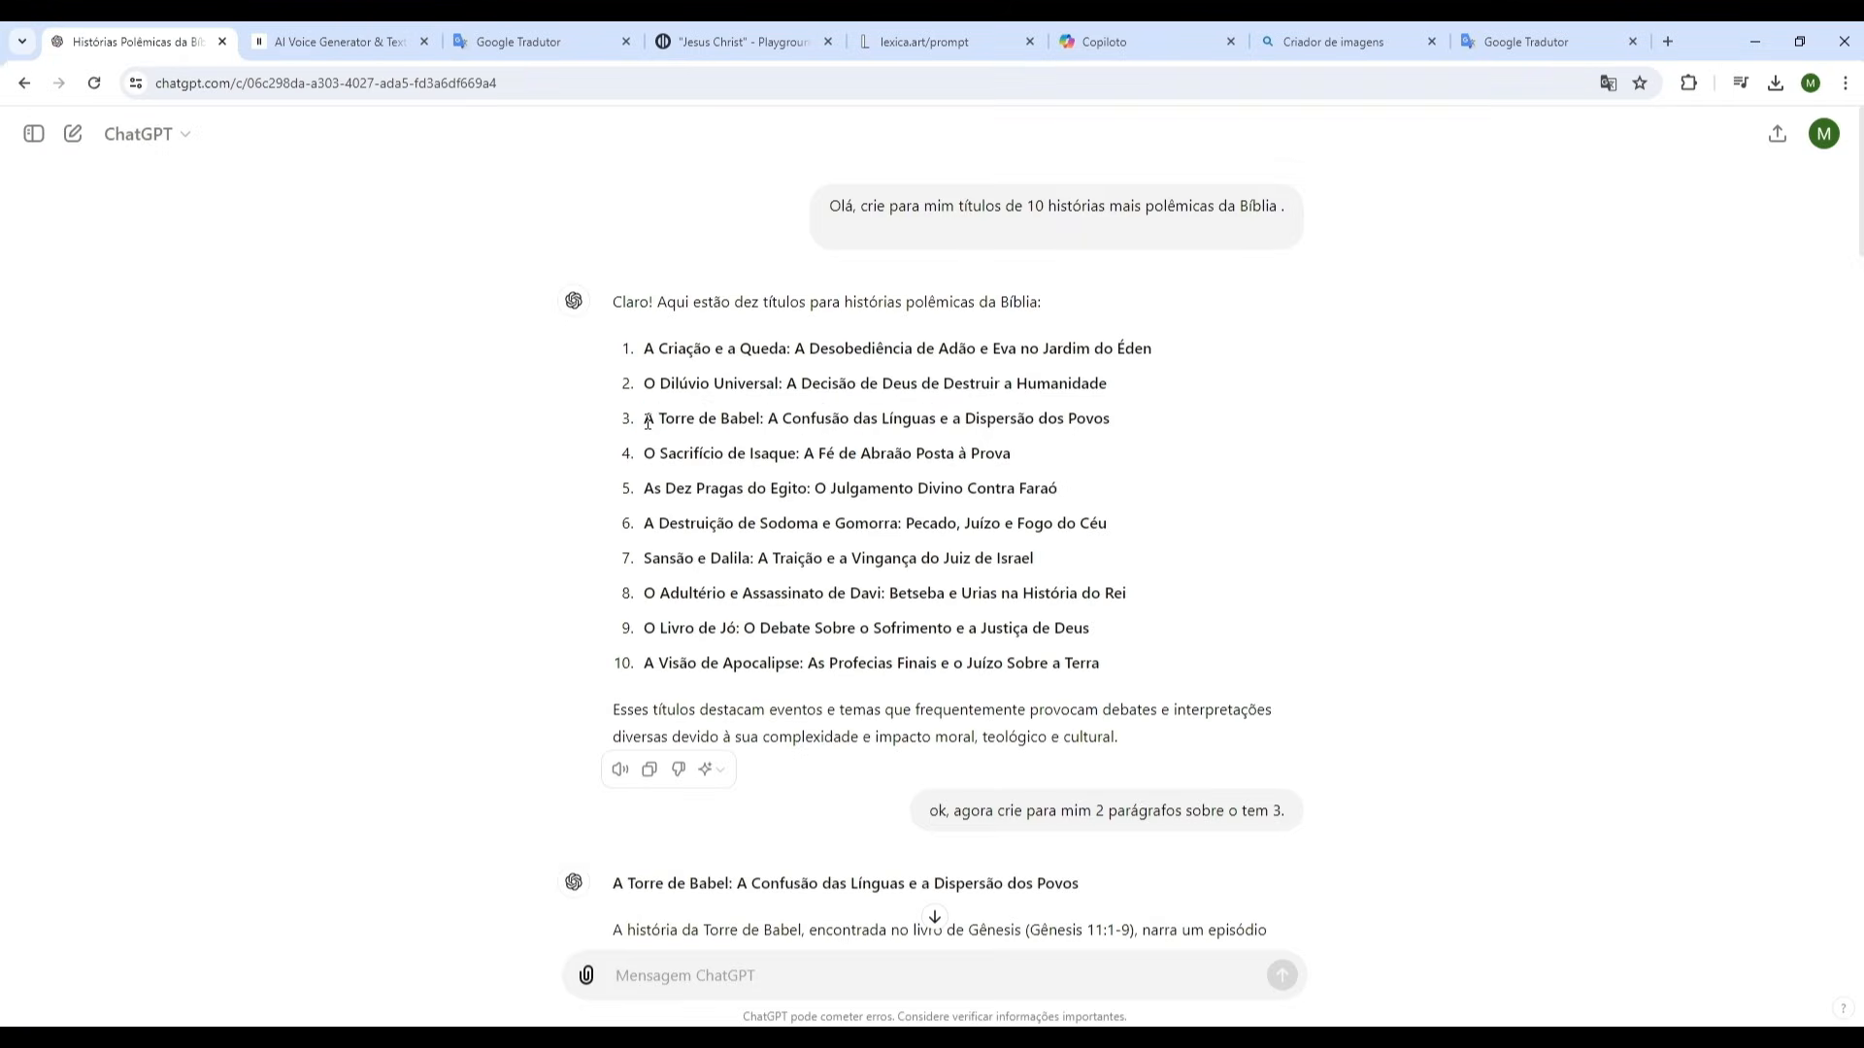
pyautogui.moveTo(645, 419); pyautogui.dragTo(758, 419)
pyautogui.click(734, 419)
pyautogui.rightClick(760, 422)
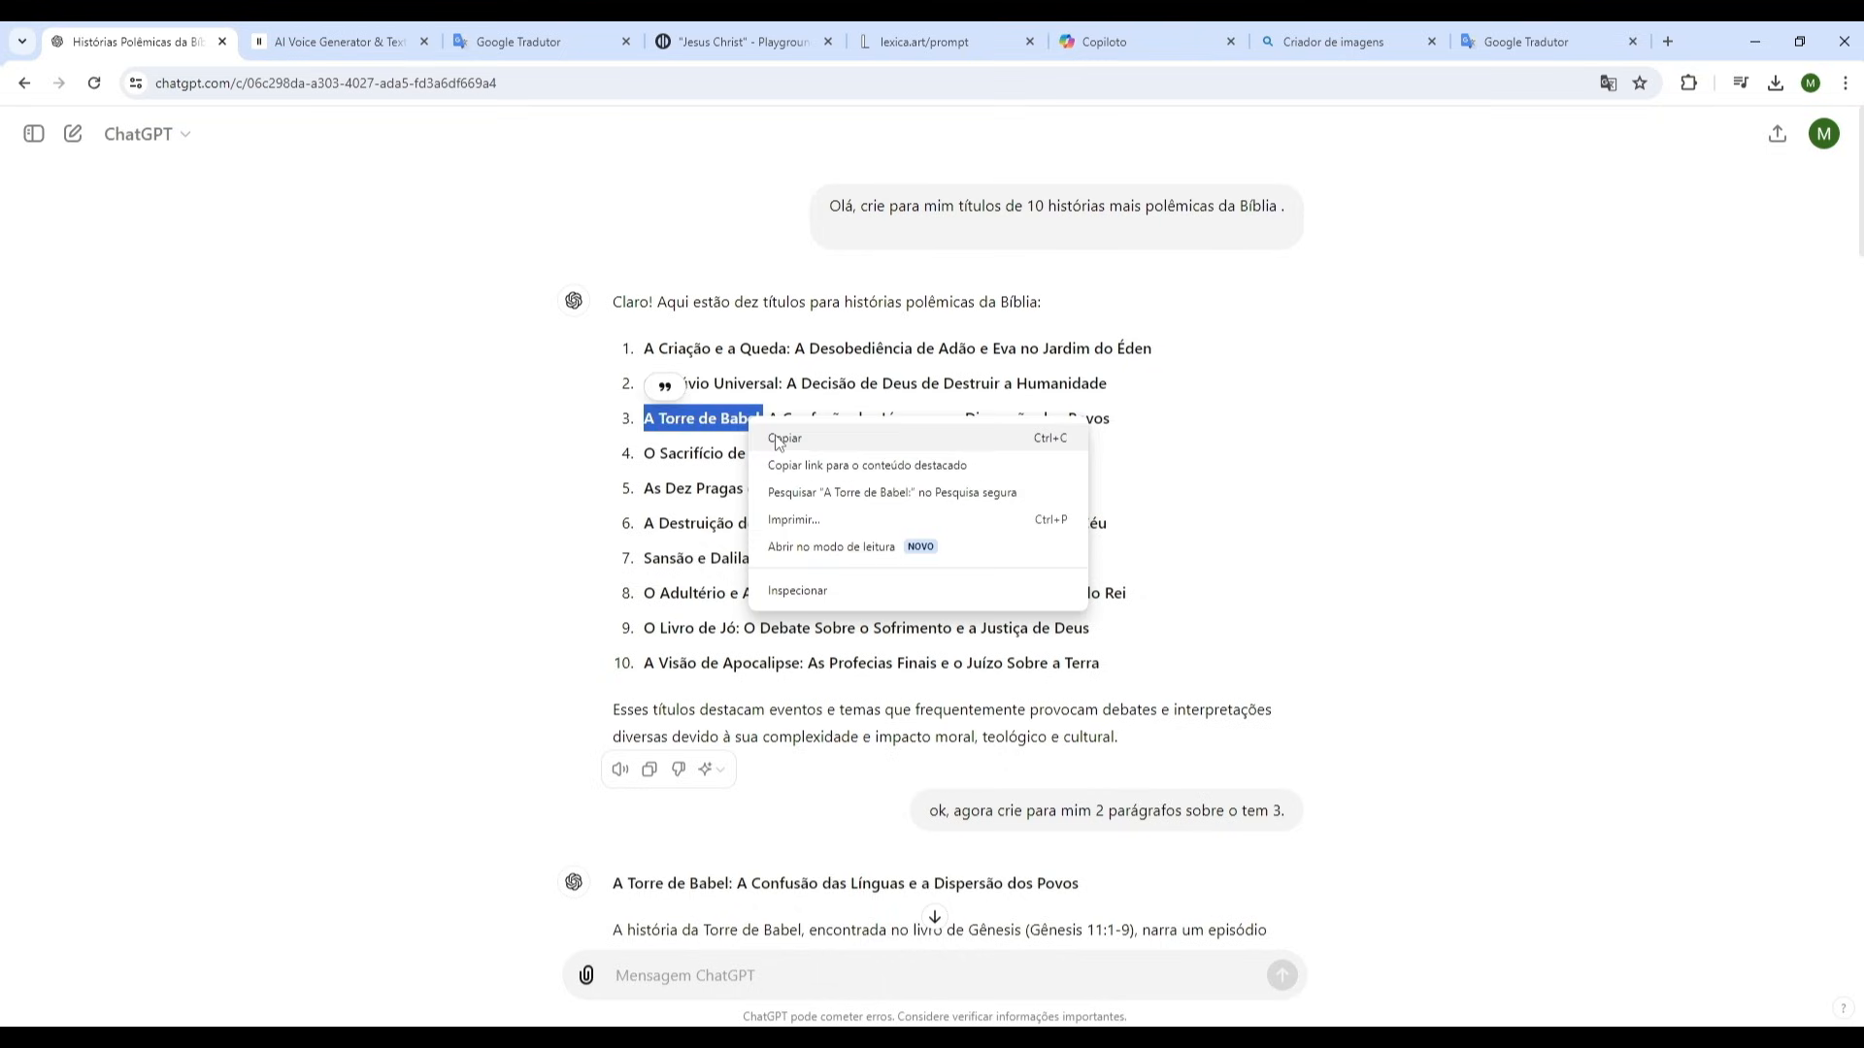
pyautogui.click(787, 439)
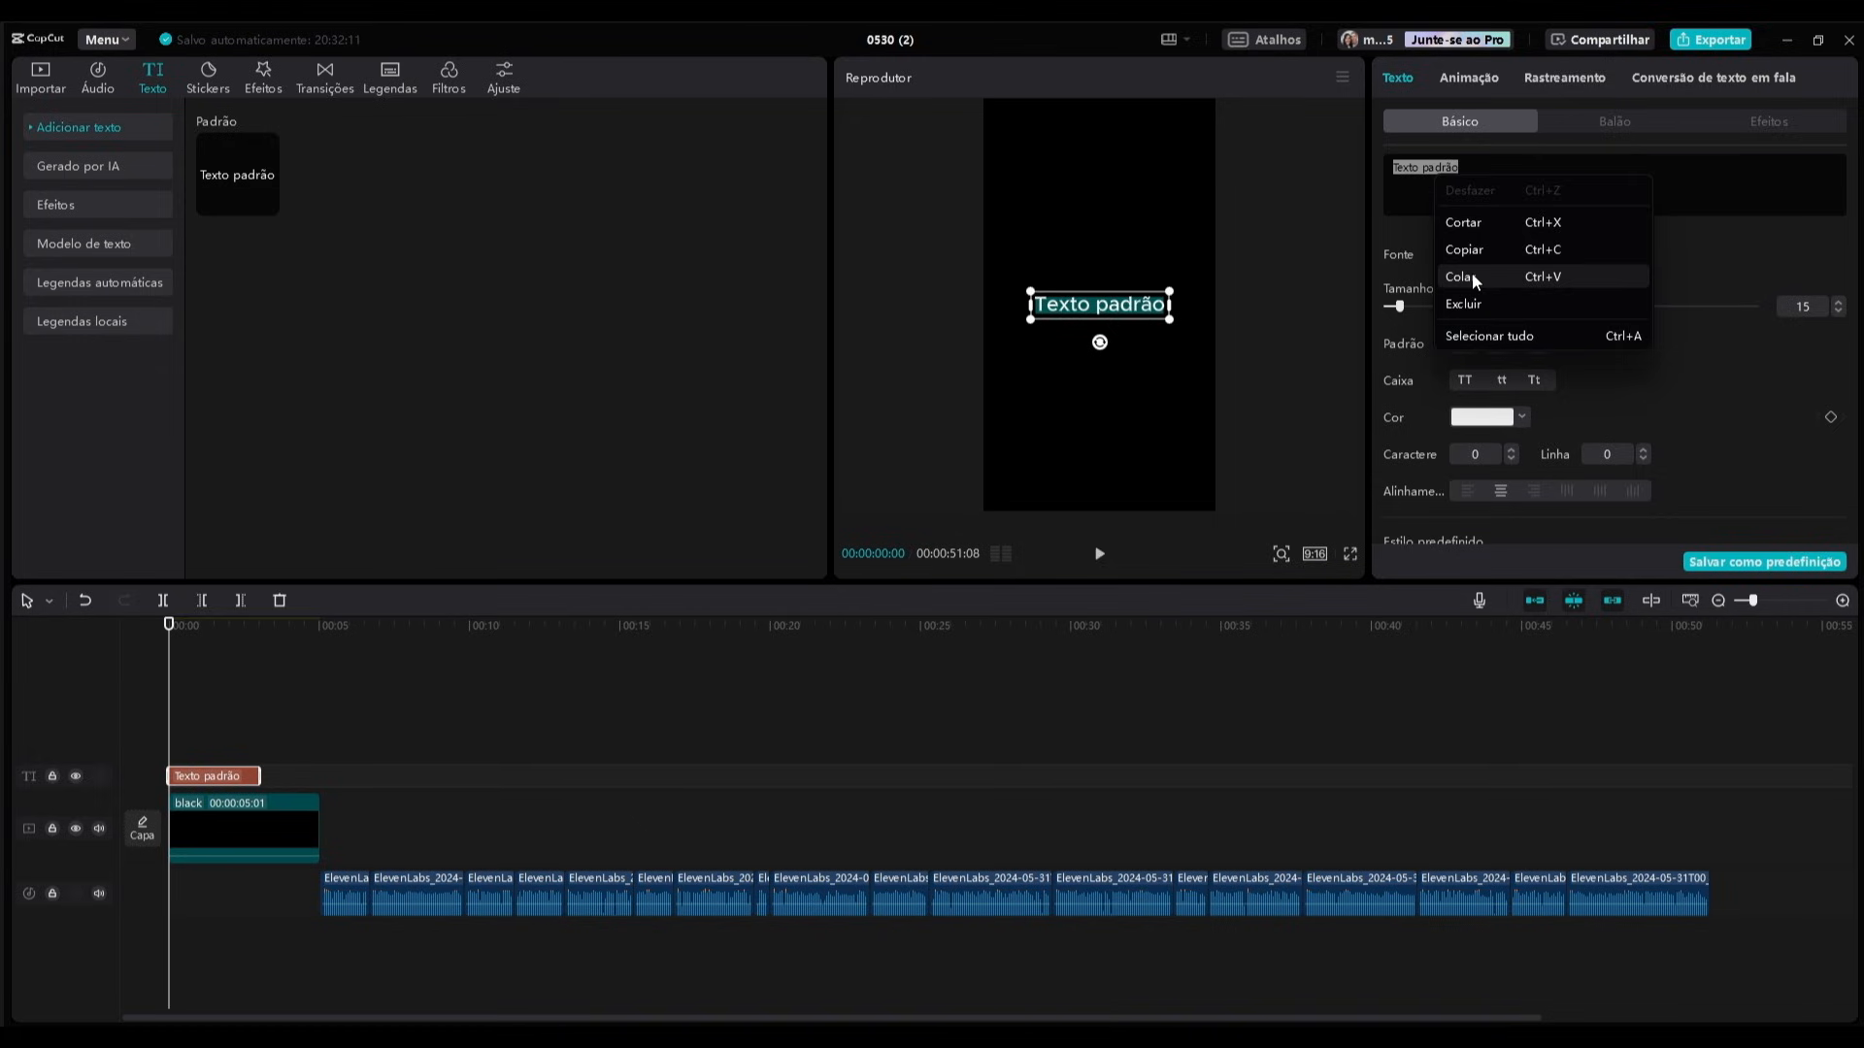
pyautogui.click(1471, 276)
# Add a second text reading "A Confusão das Línguas e a Dispersão dos Povos", copied from ChatGPT, and break it into two lines before "Dispersão".
pyautogui.click(275, 206)
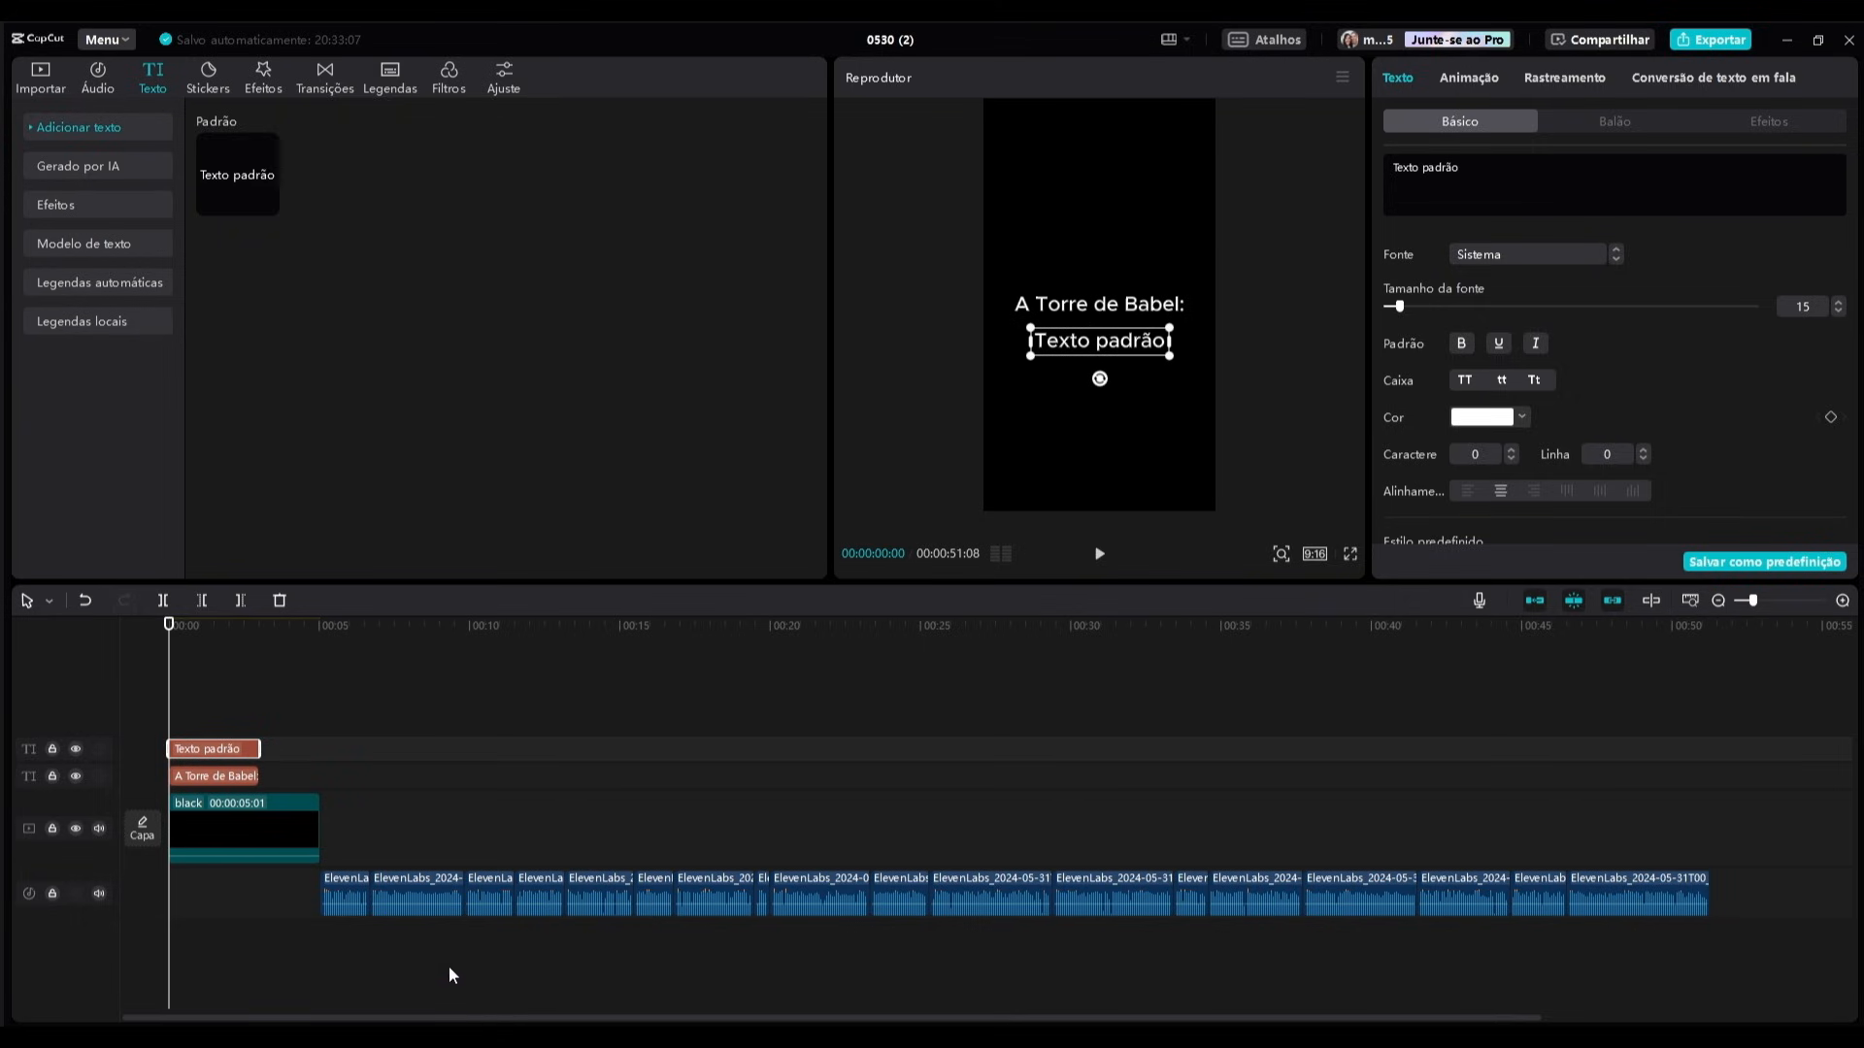
pyautogui.hotkey('alt', 'Tab')
pyautogui.moveTo(768, 419); pyautogui.dragTo(1114, 425)
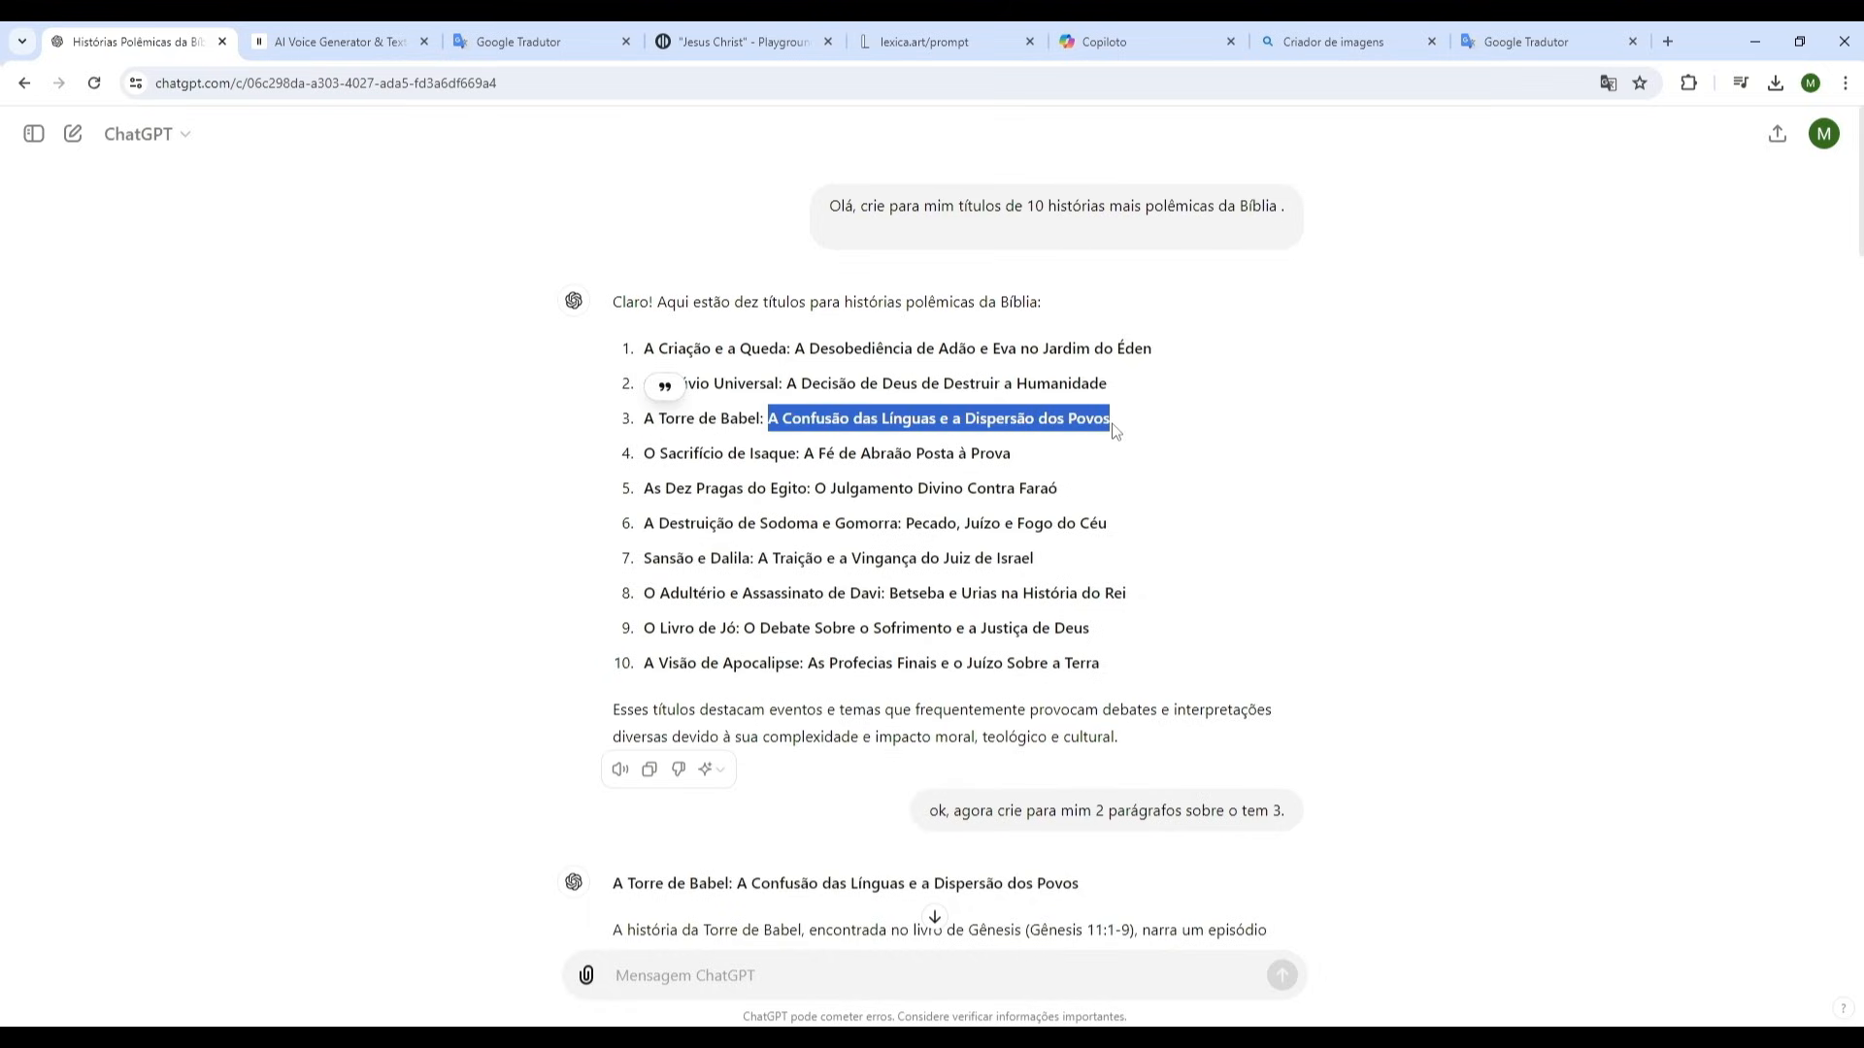
pyautogui.rightClick(1094, 427)
pyautogui.click(1126, 433)
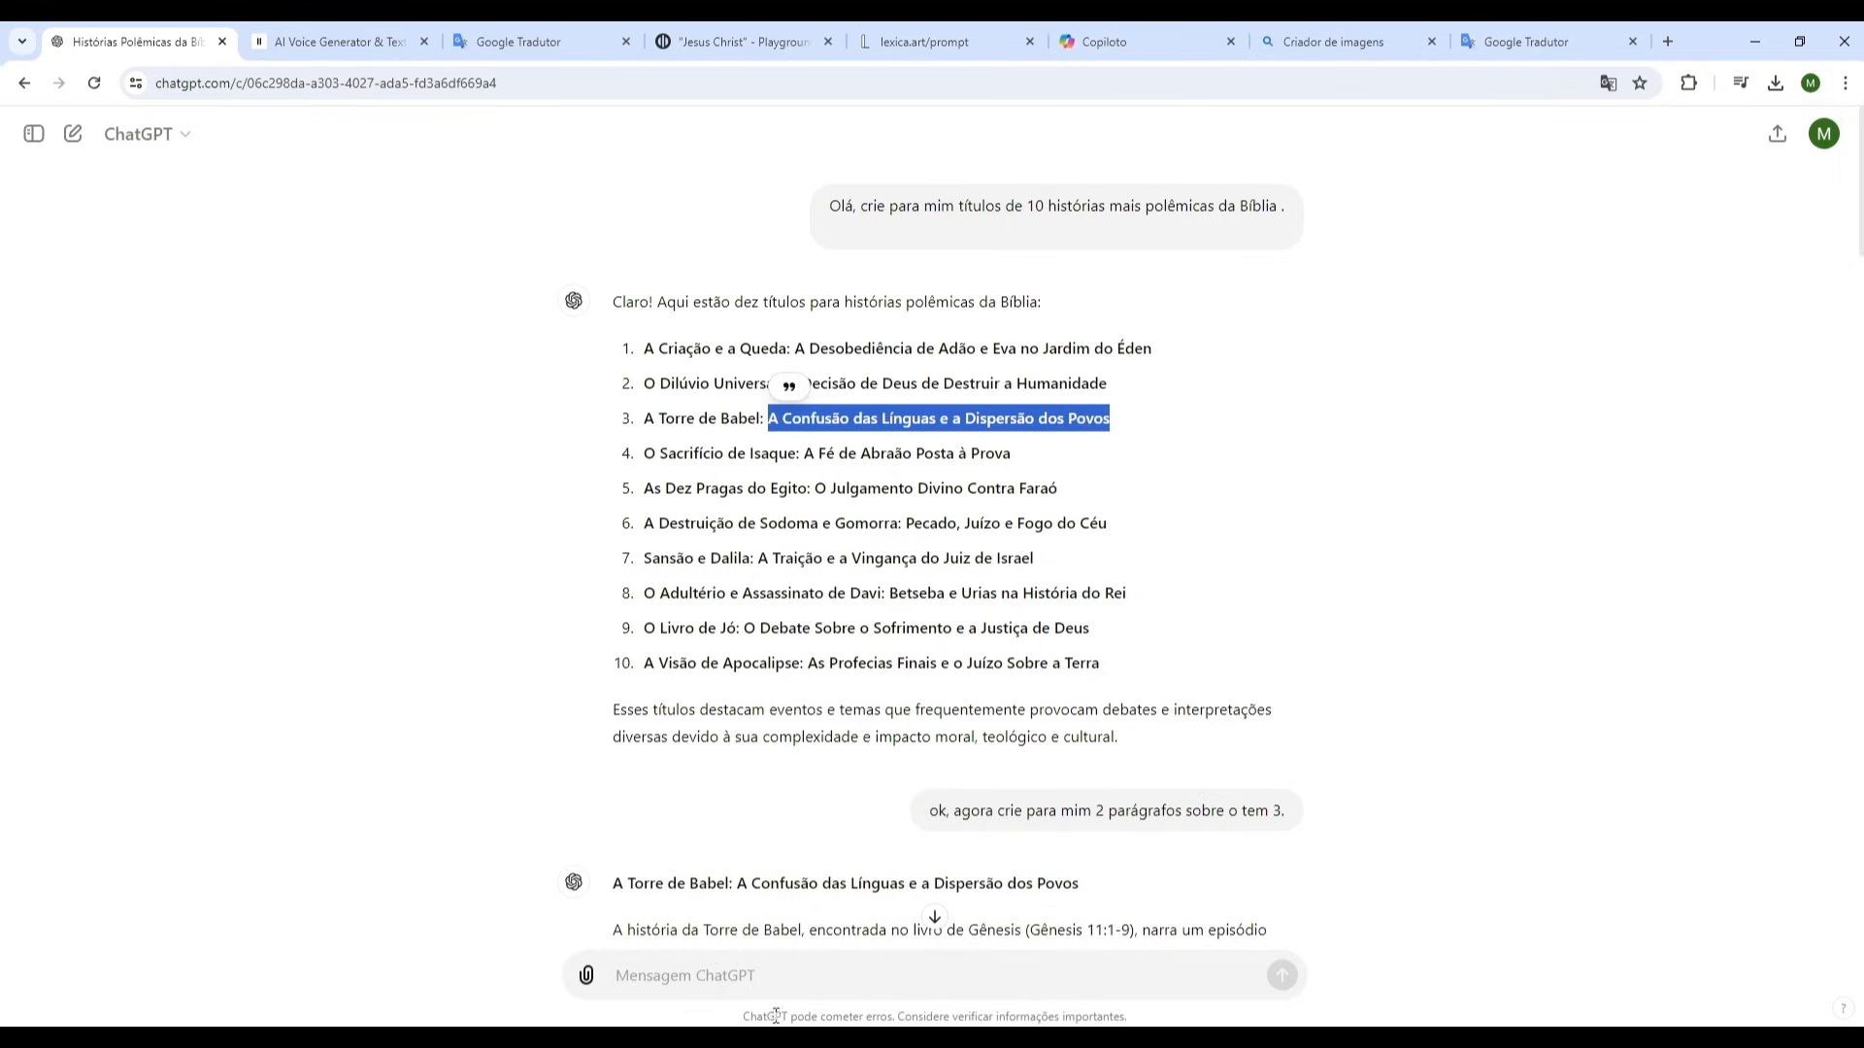
pyautogui.hotkey('alt', 'Tab')
pyautogui.click(1550, 182)
pyautogui.hotkey('ctrl', 'a')
pyautogui.hotkey('ctrl', 'v')
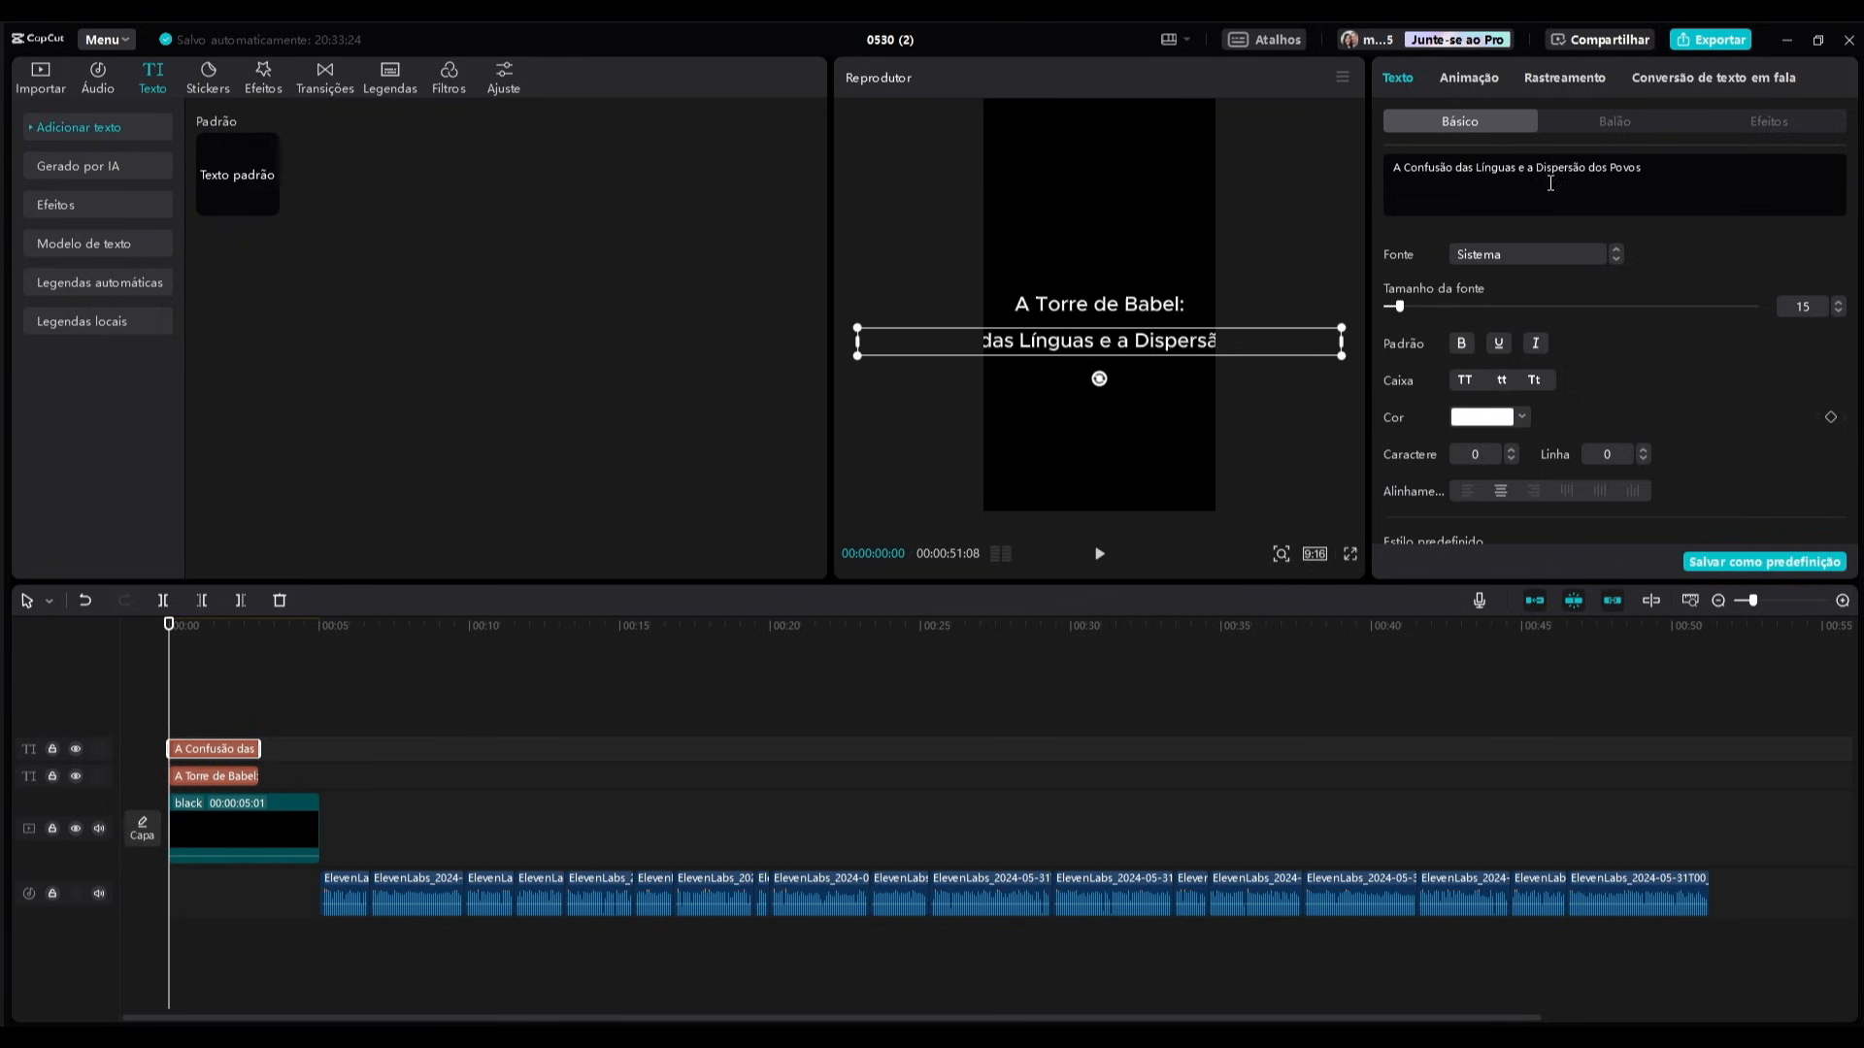
pyautogui.click(1538, 173)
pyautogui.press('Return')
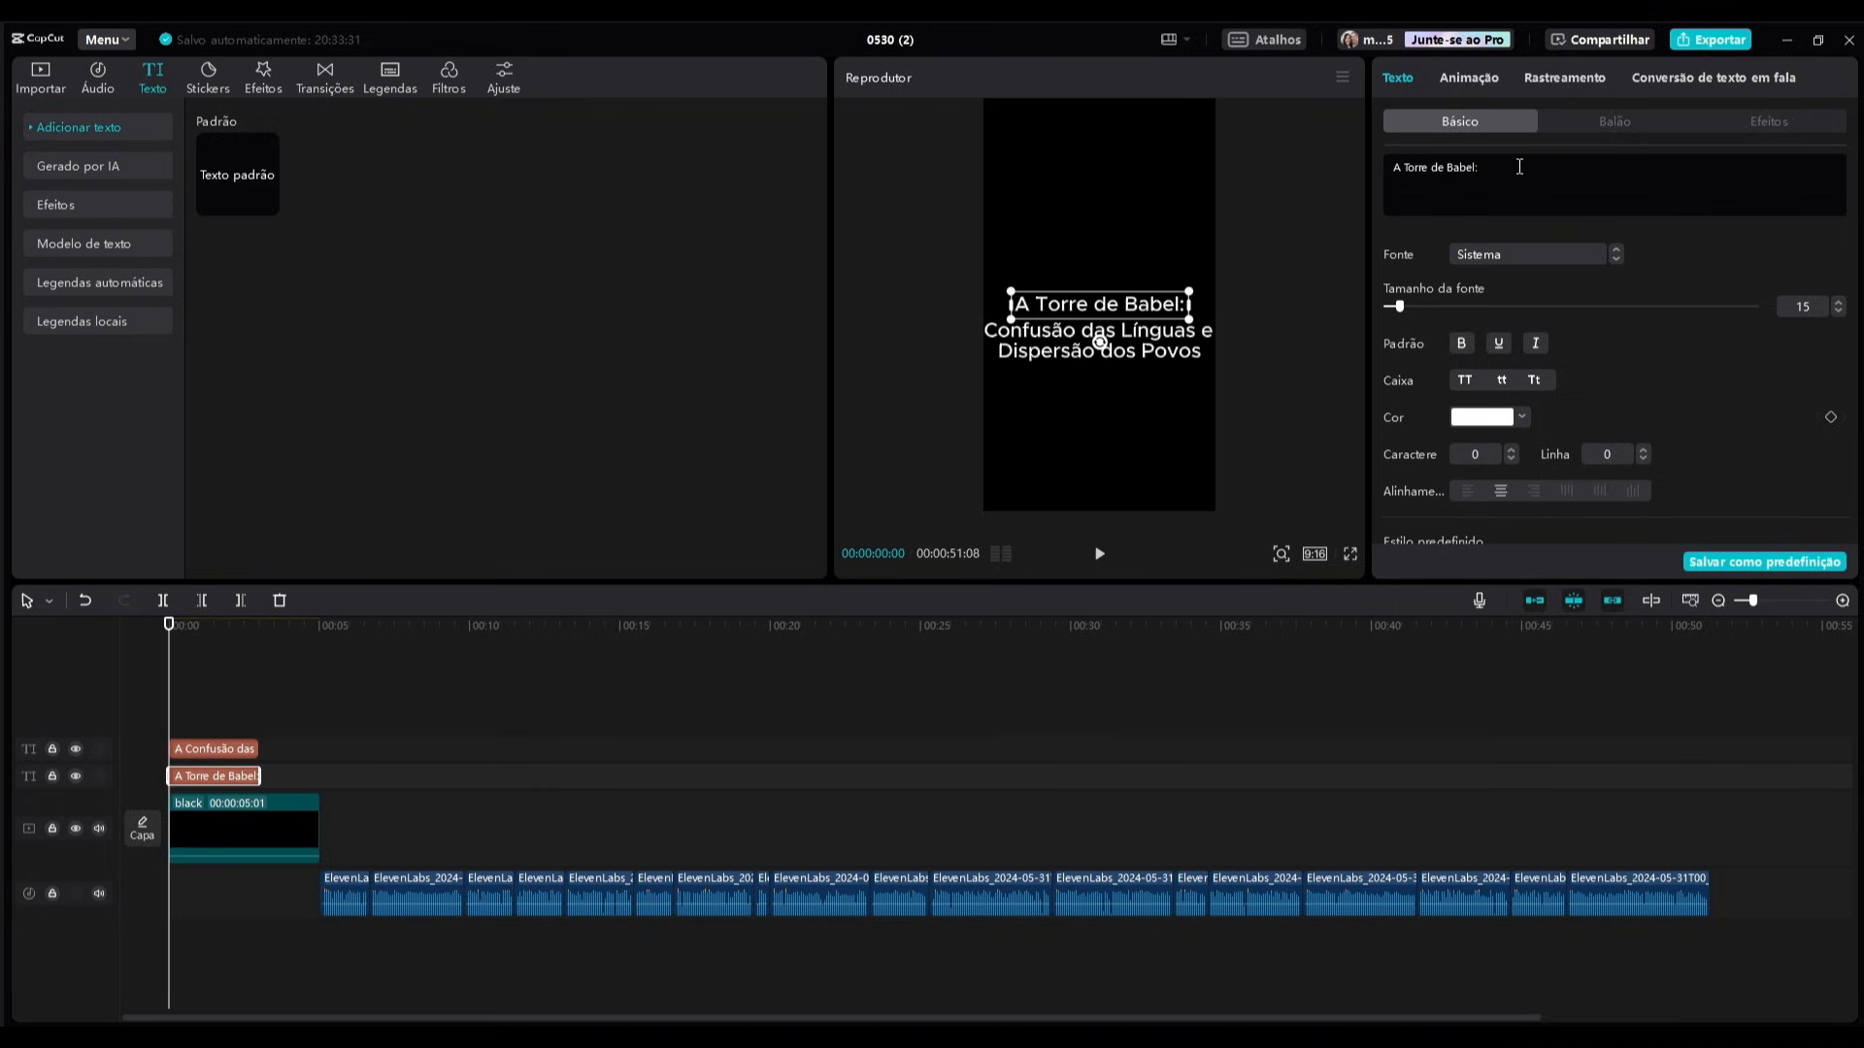
# Remove the colon from the "A Torre de Babel" title and place it slightly enlarged above the two-line subtitle.
pyautogui.press('BackSpace')
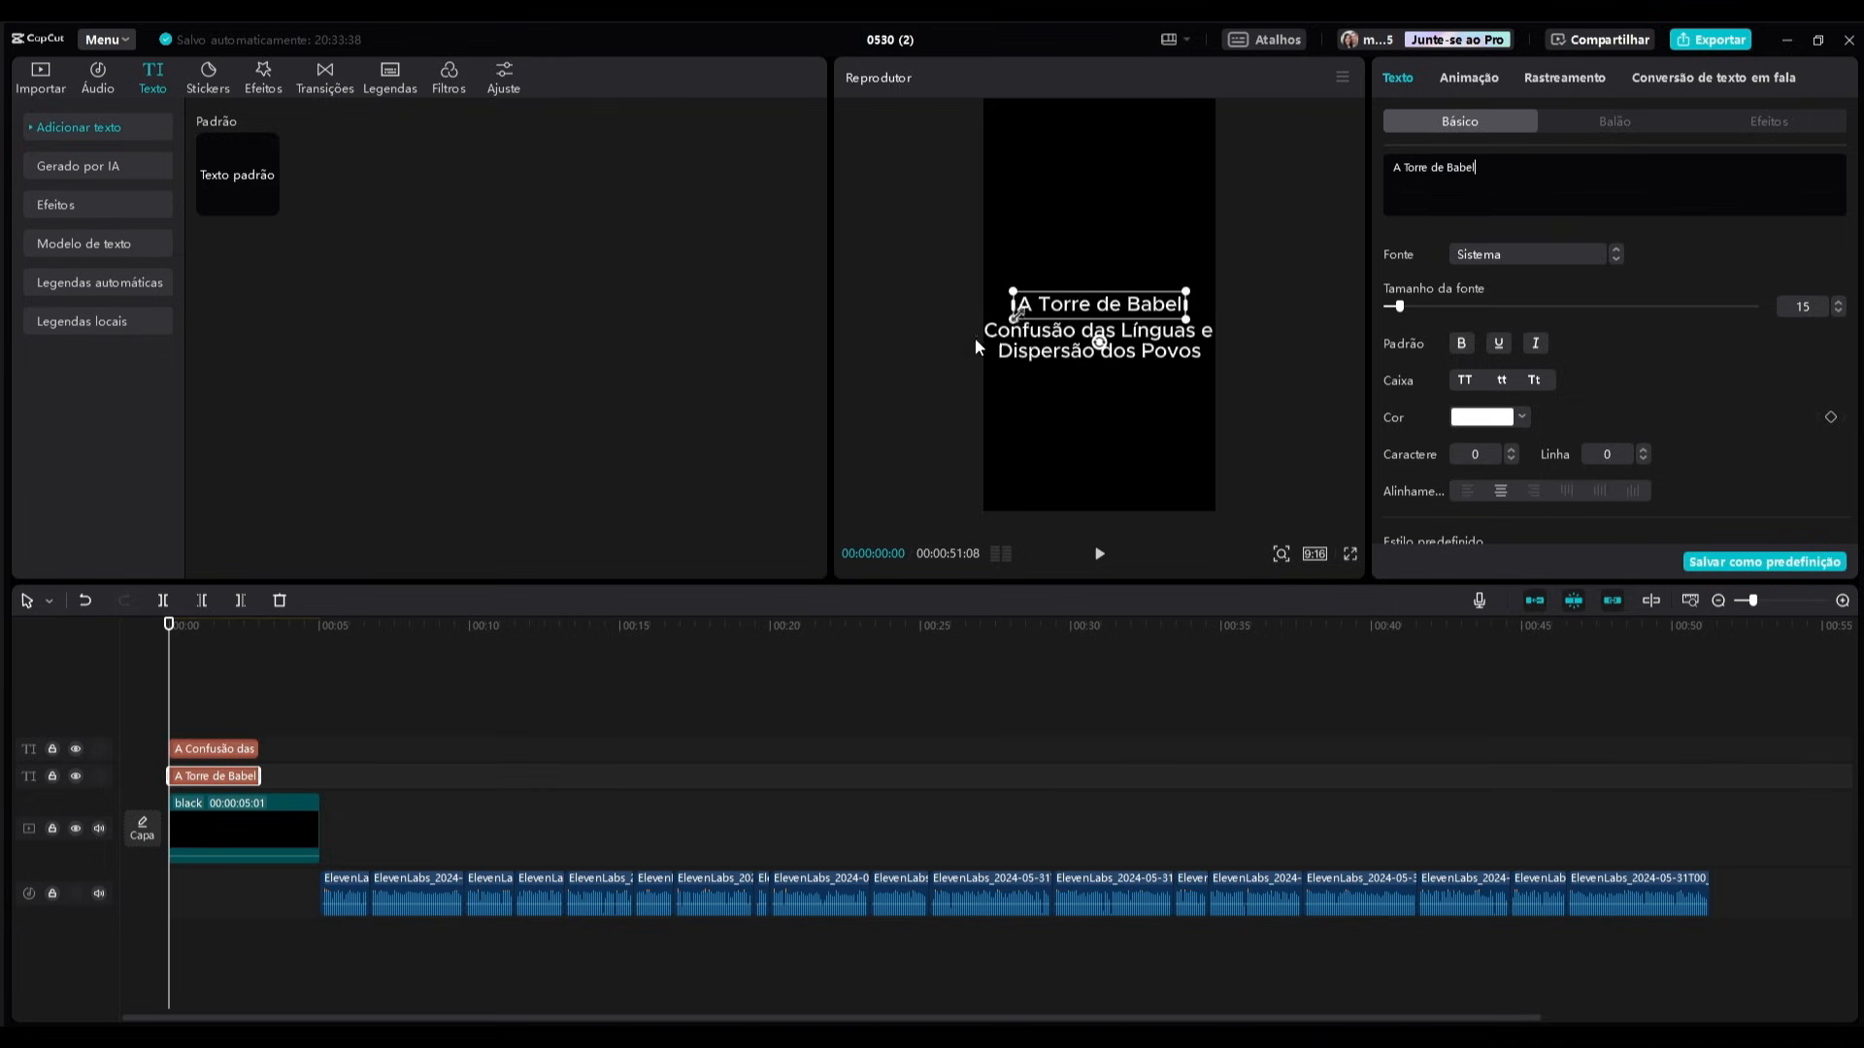
pyautogui.moveTo(1087, 308); pyautogui.dragTo(1202, 273)
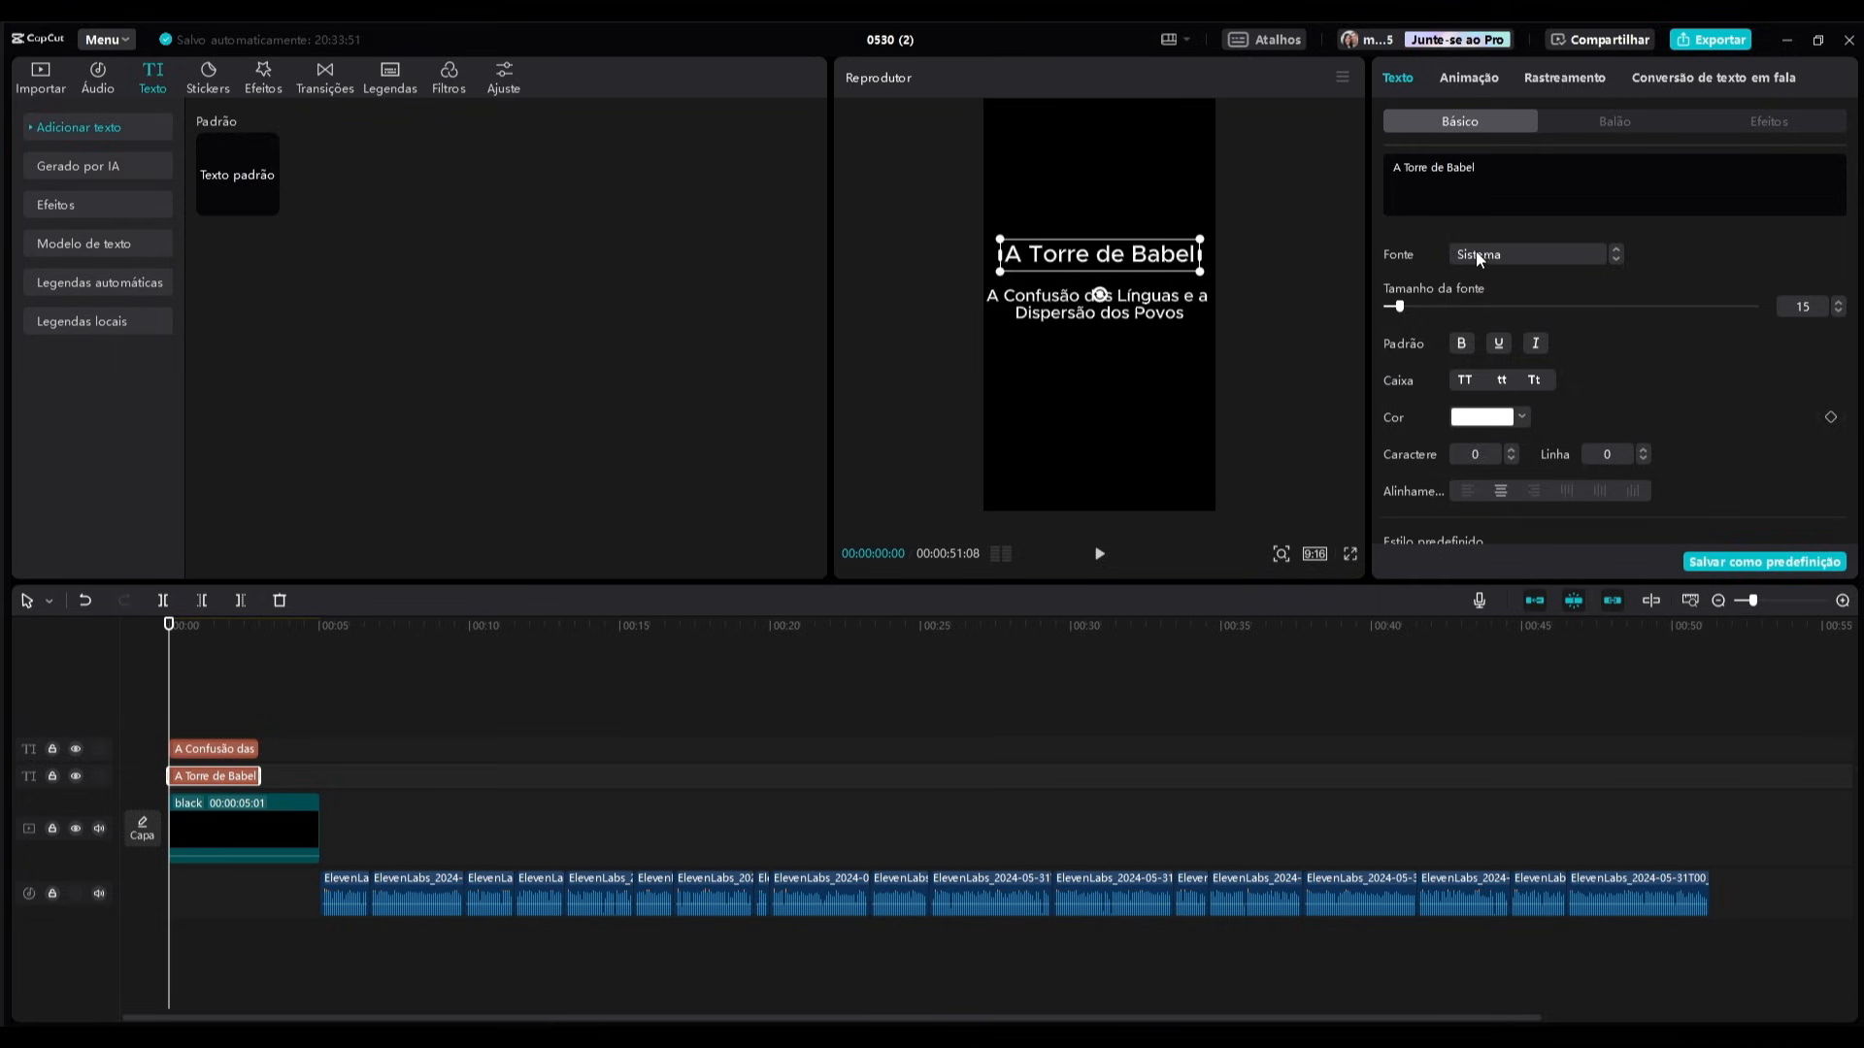
# Set the "A Torre de Babel" title font to Gotham and extend both text clips to the end of the black clip.
pyautogui.click(1520, 255)
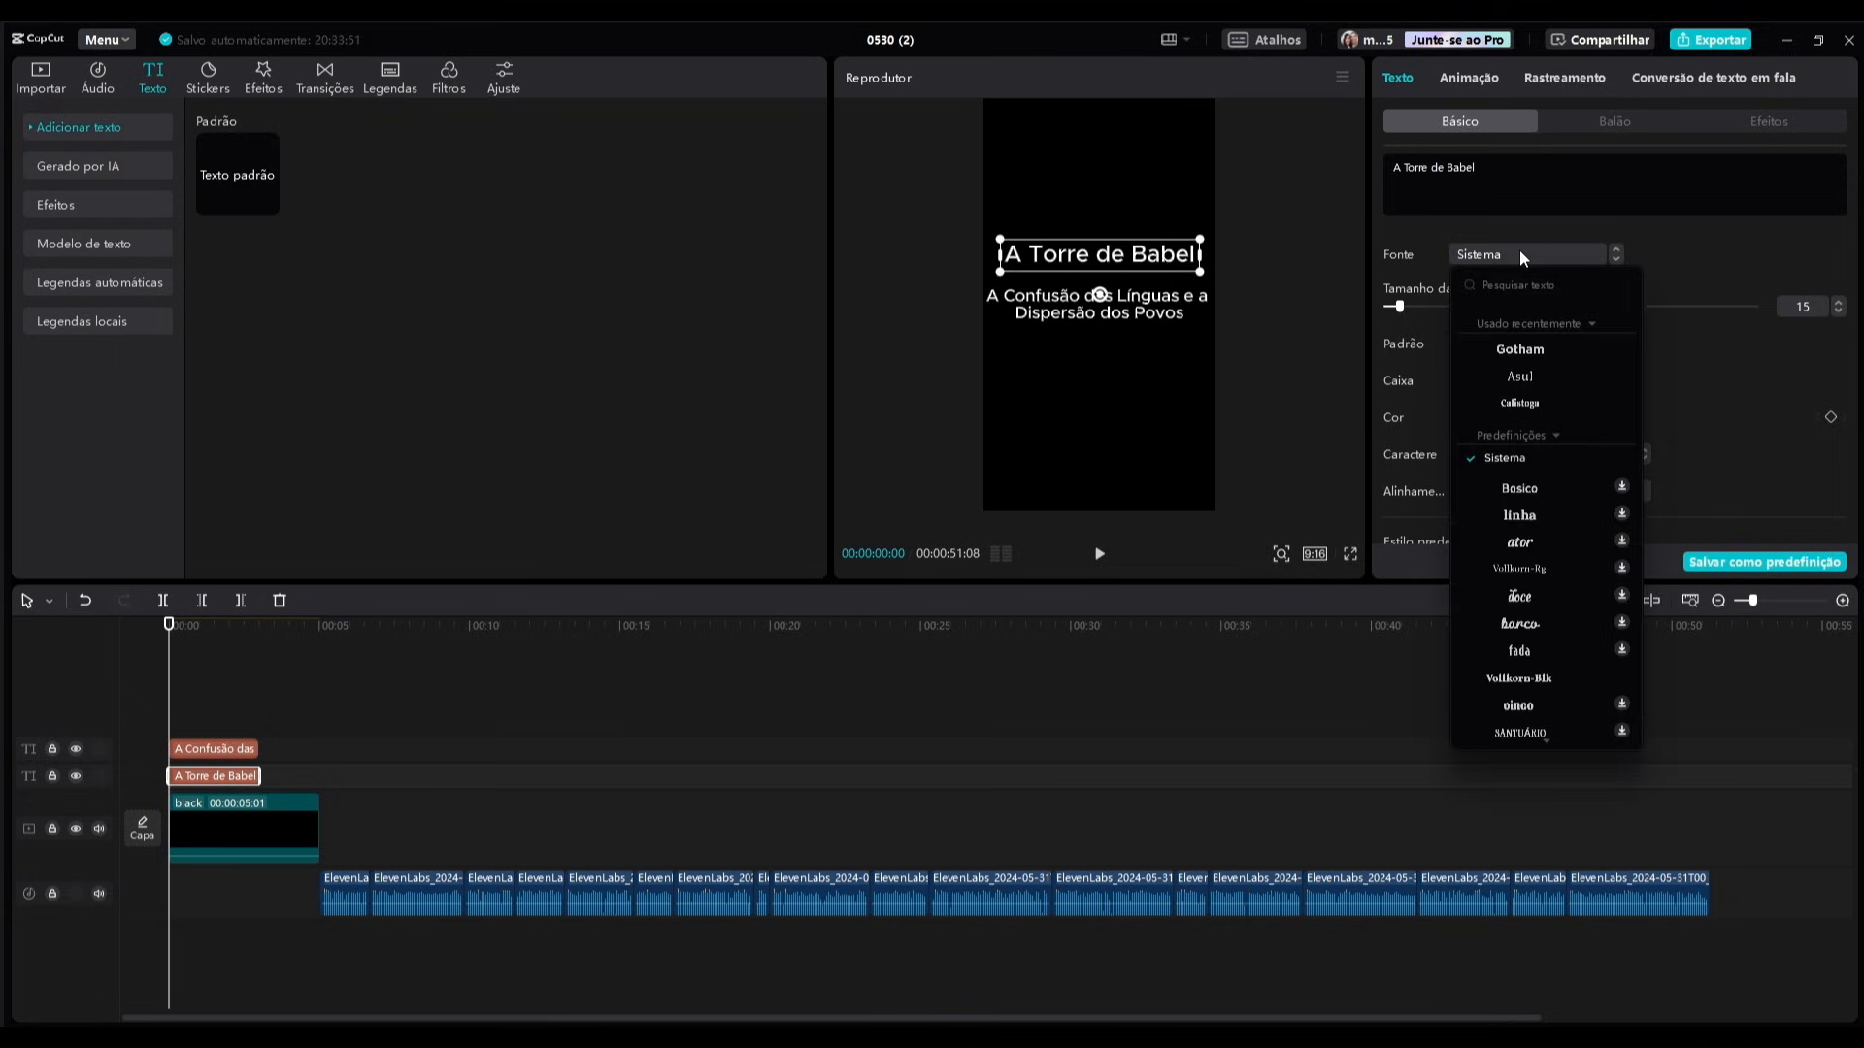
pyautogui.click(1522, 351)
pyautogui.click(1150, 320)
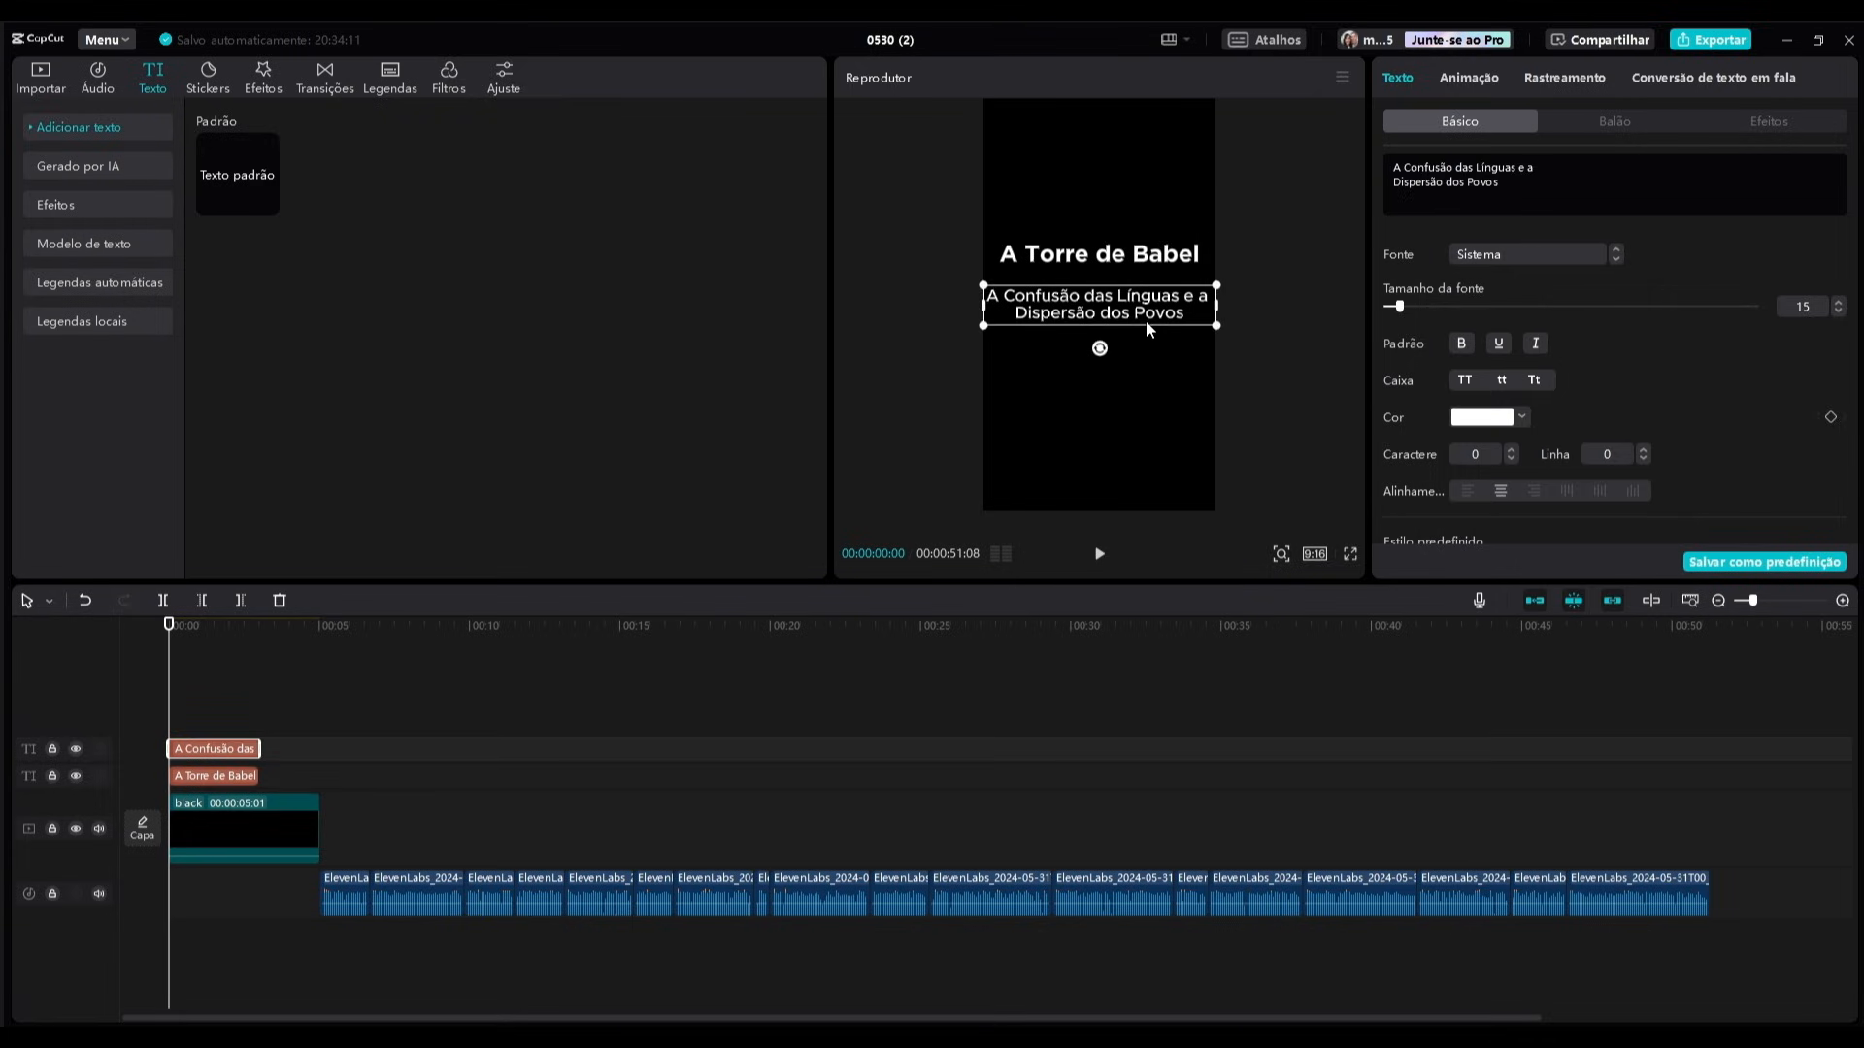
pyautogui.click(1116, 255)
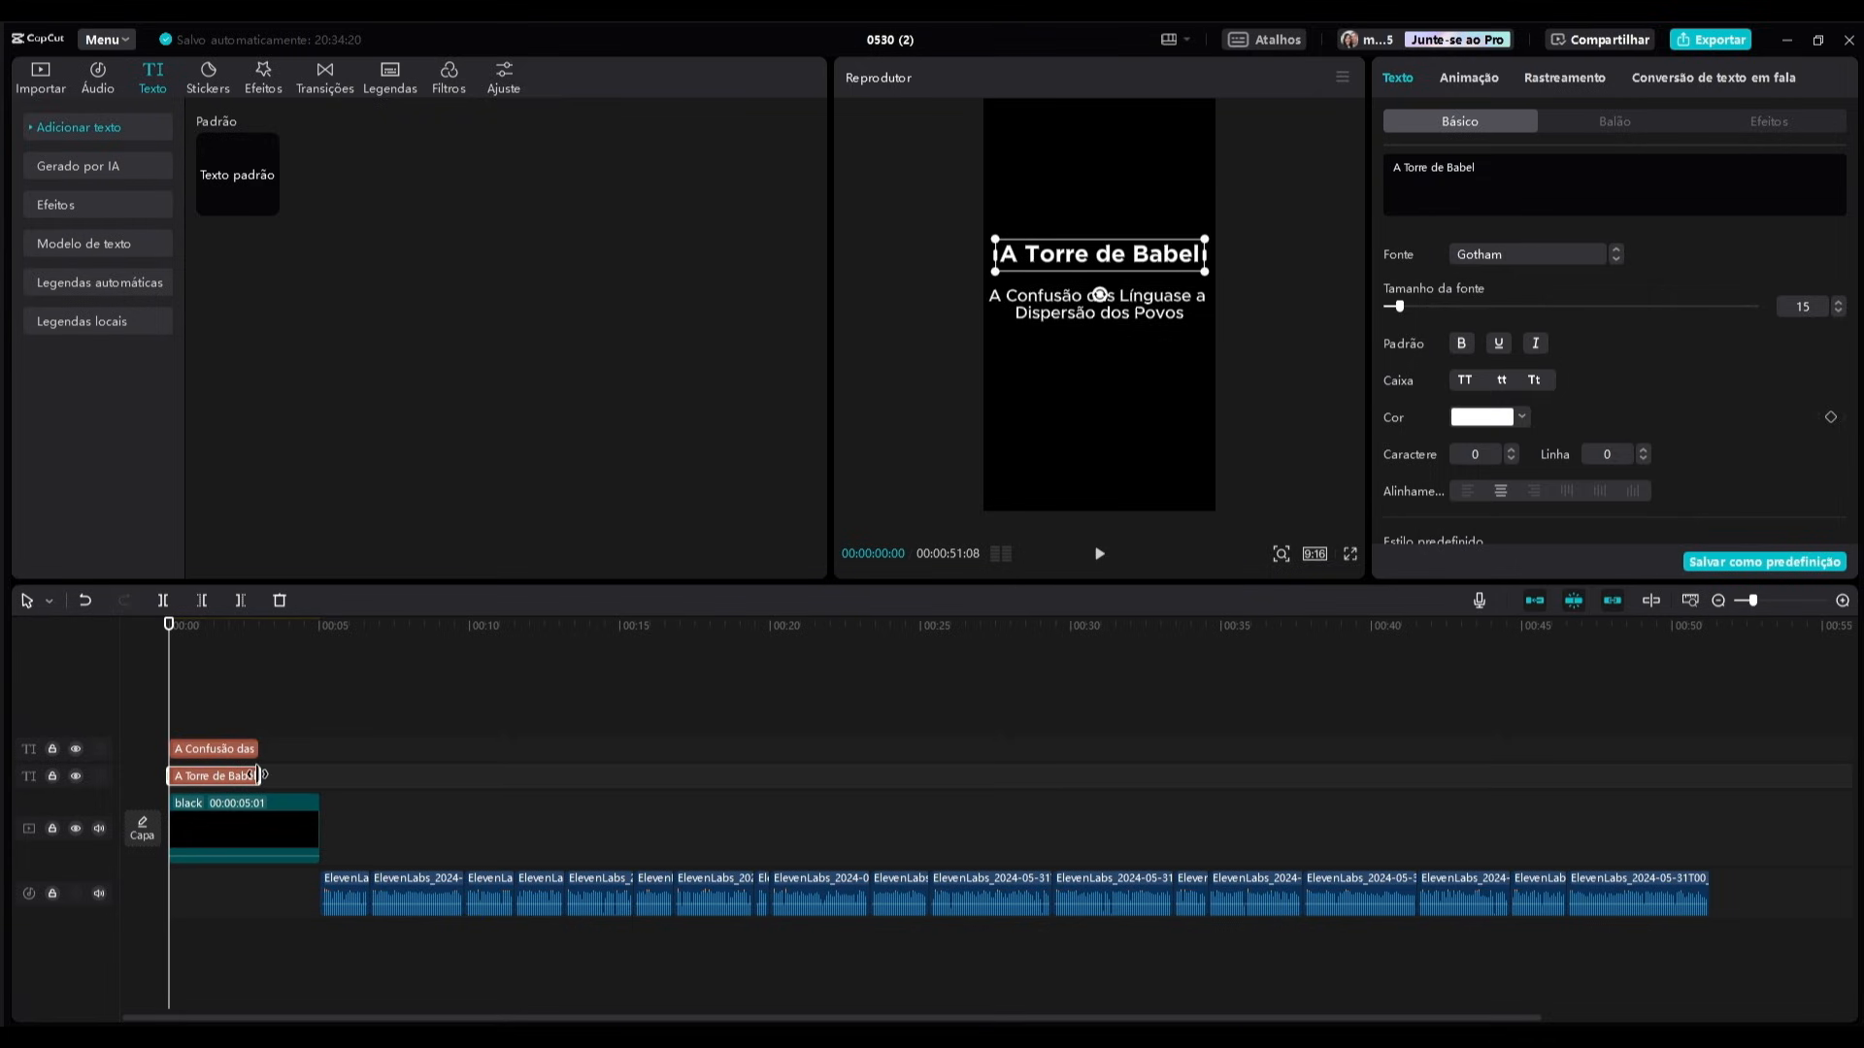
pyautogui.moveTo(259, 776); pyautogui.dragTo(312, 754)
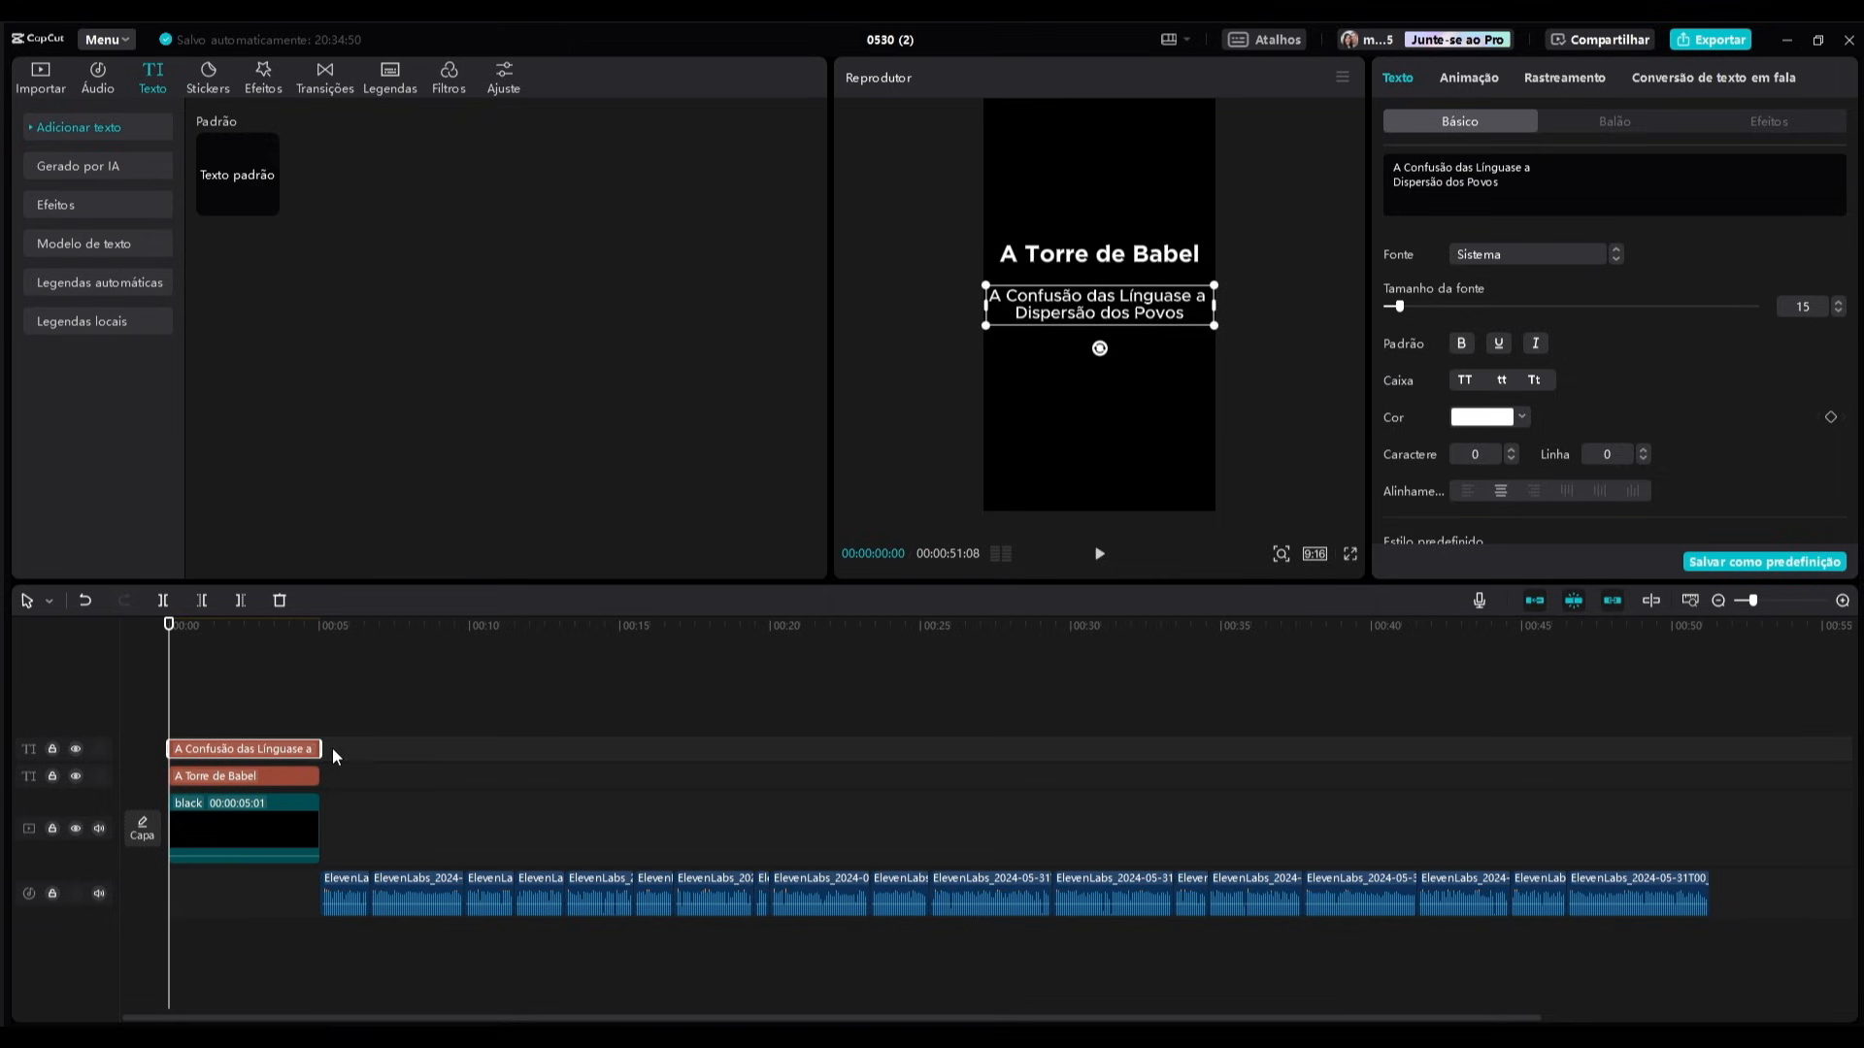
# Keyframe the "A Torre de Babel" title's opacity from 0% at the start, through 43% at about 2 seconds, to 100% near its end.
pyautogui.click(1116, 254)
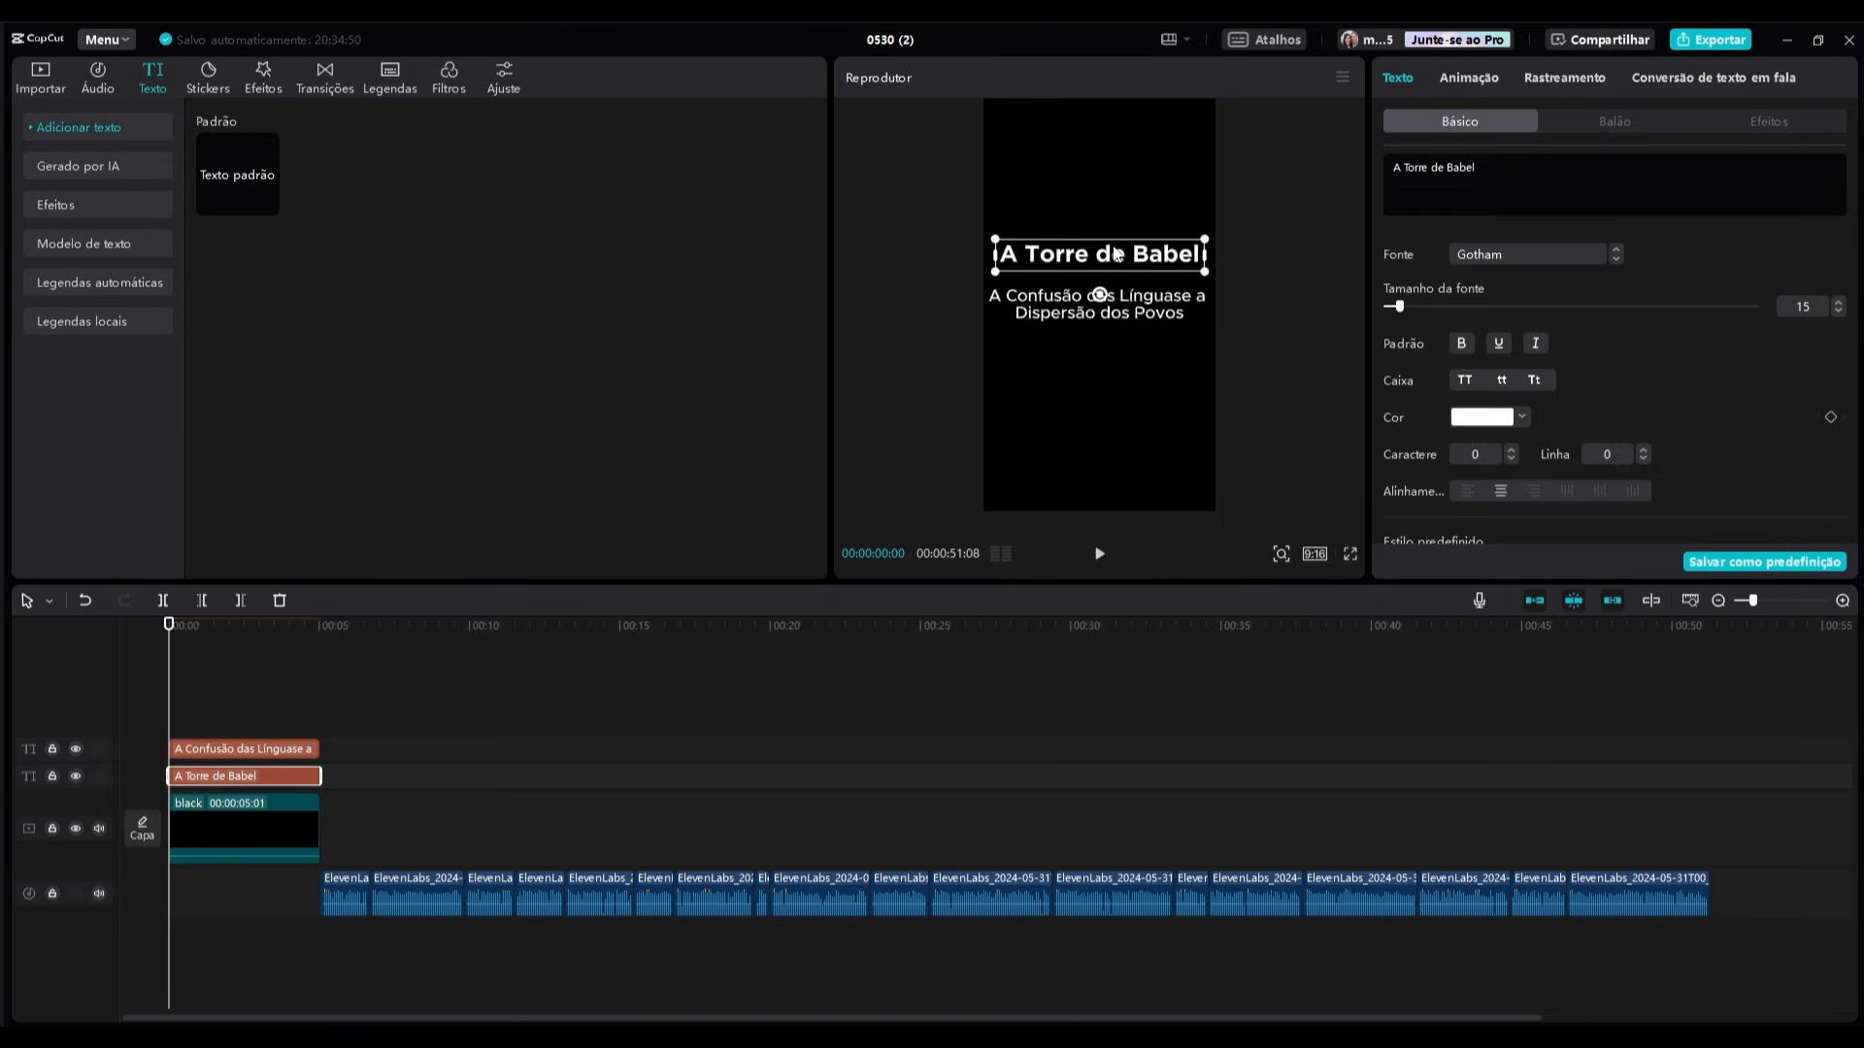
pyautogui.scroll(-5, 1524, 325)
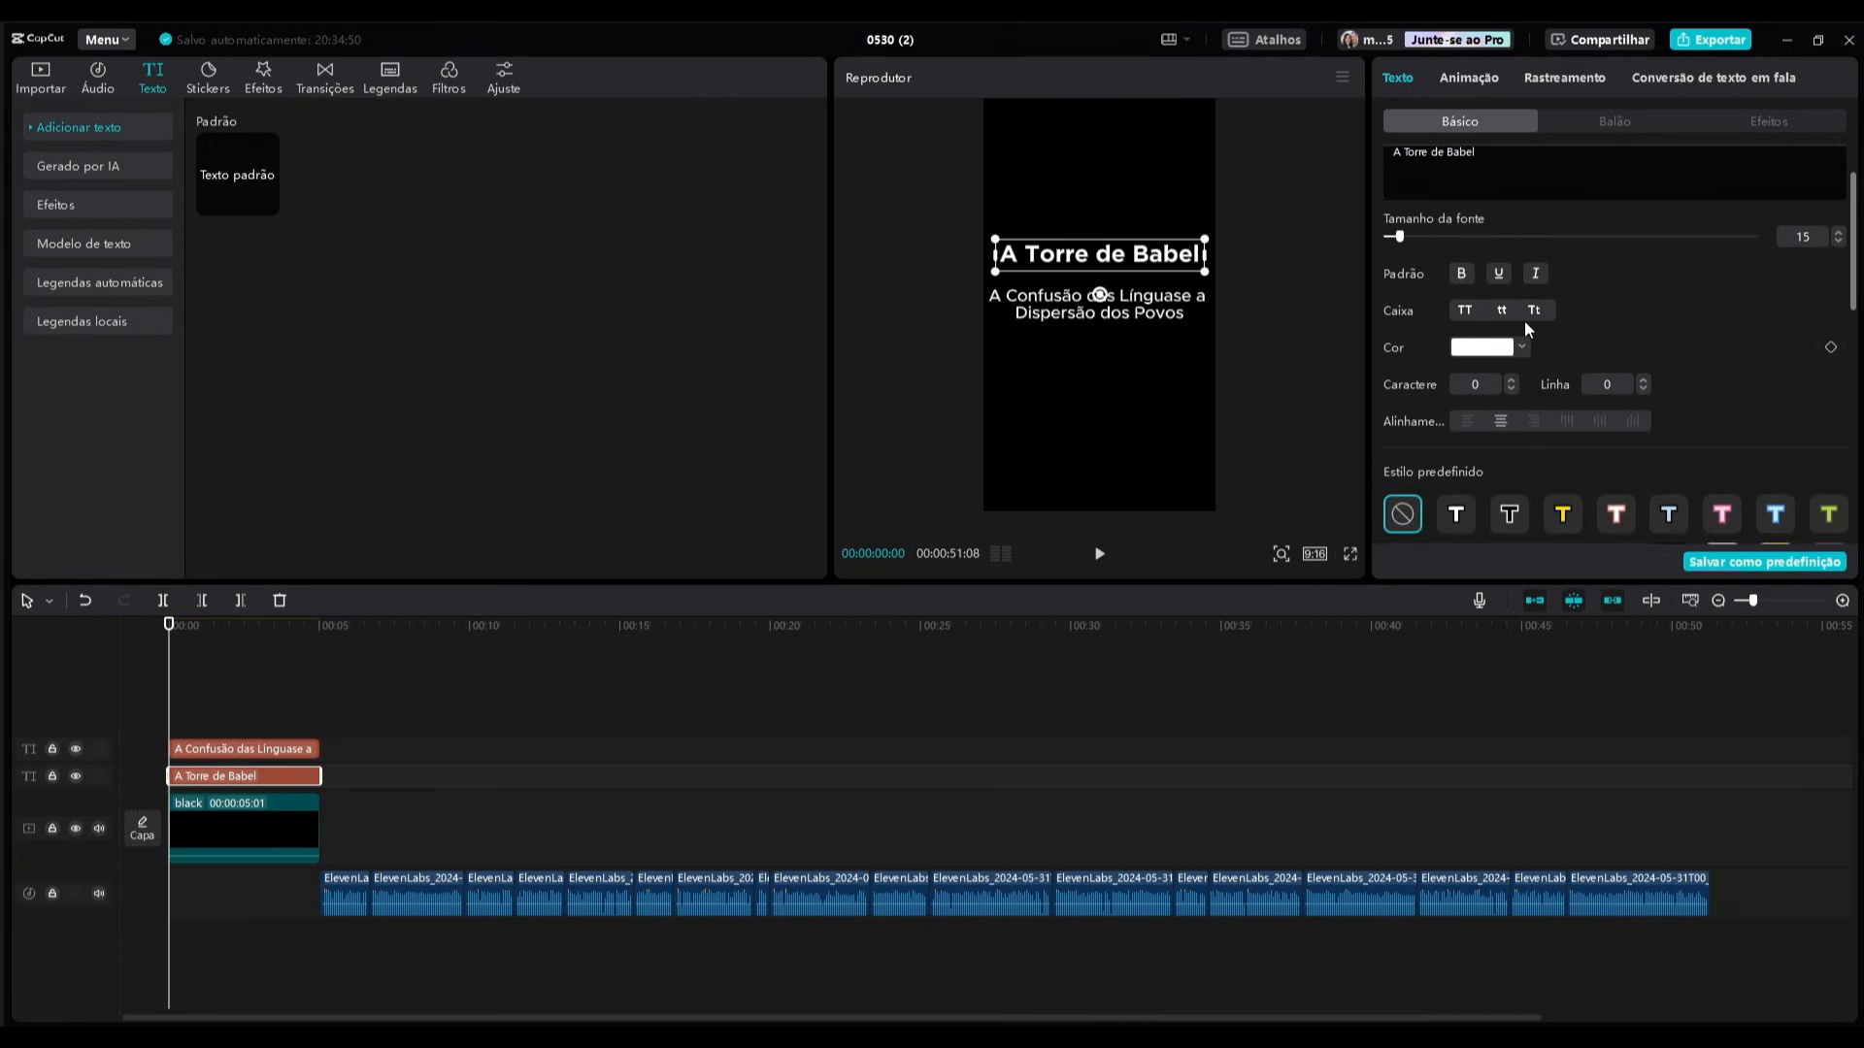
pyautogui.scroll(-3, 1524, 320)
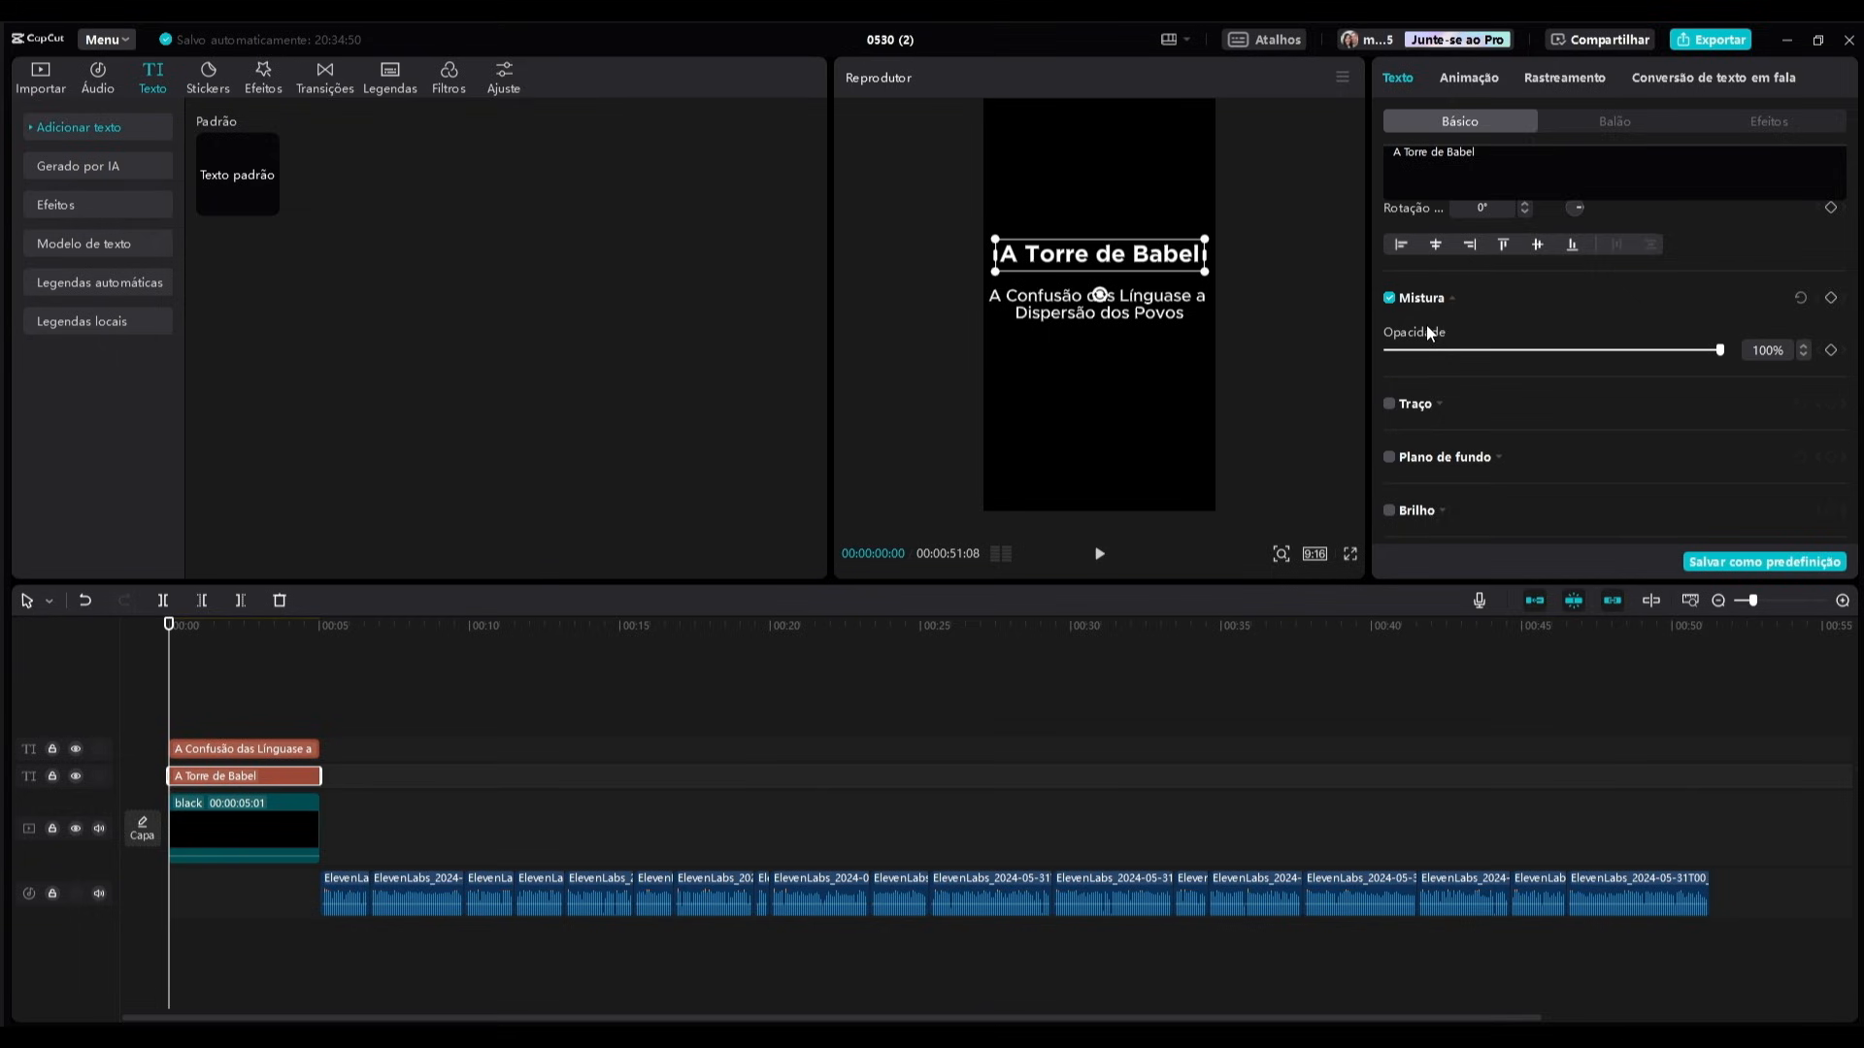
pyautogui.click(1832, 350)
pyautogui.moveTo(1720, 350); pyautogui.dragTo(1382, 369)
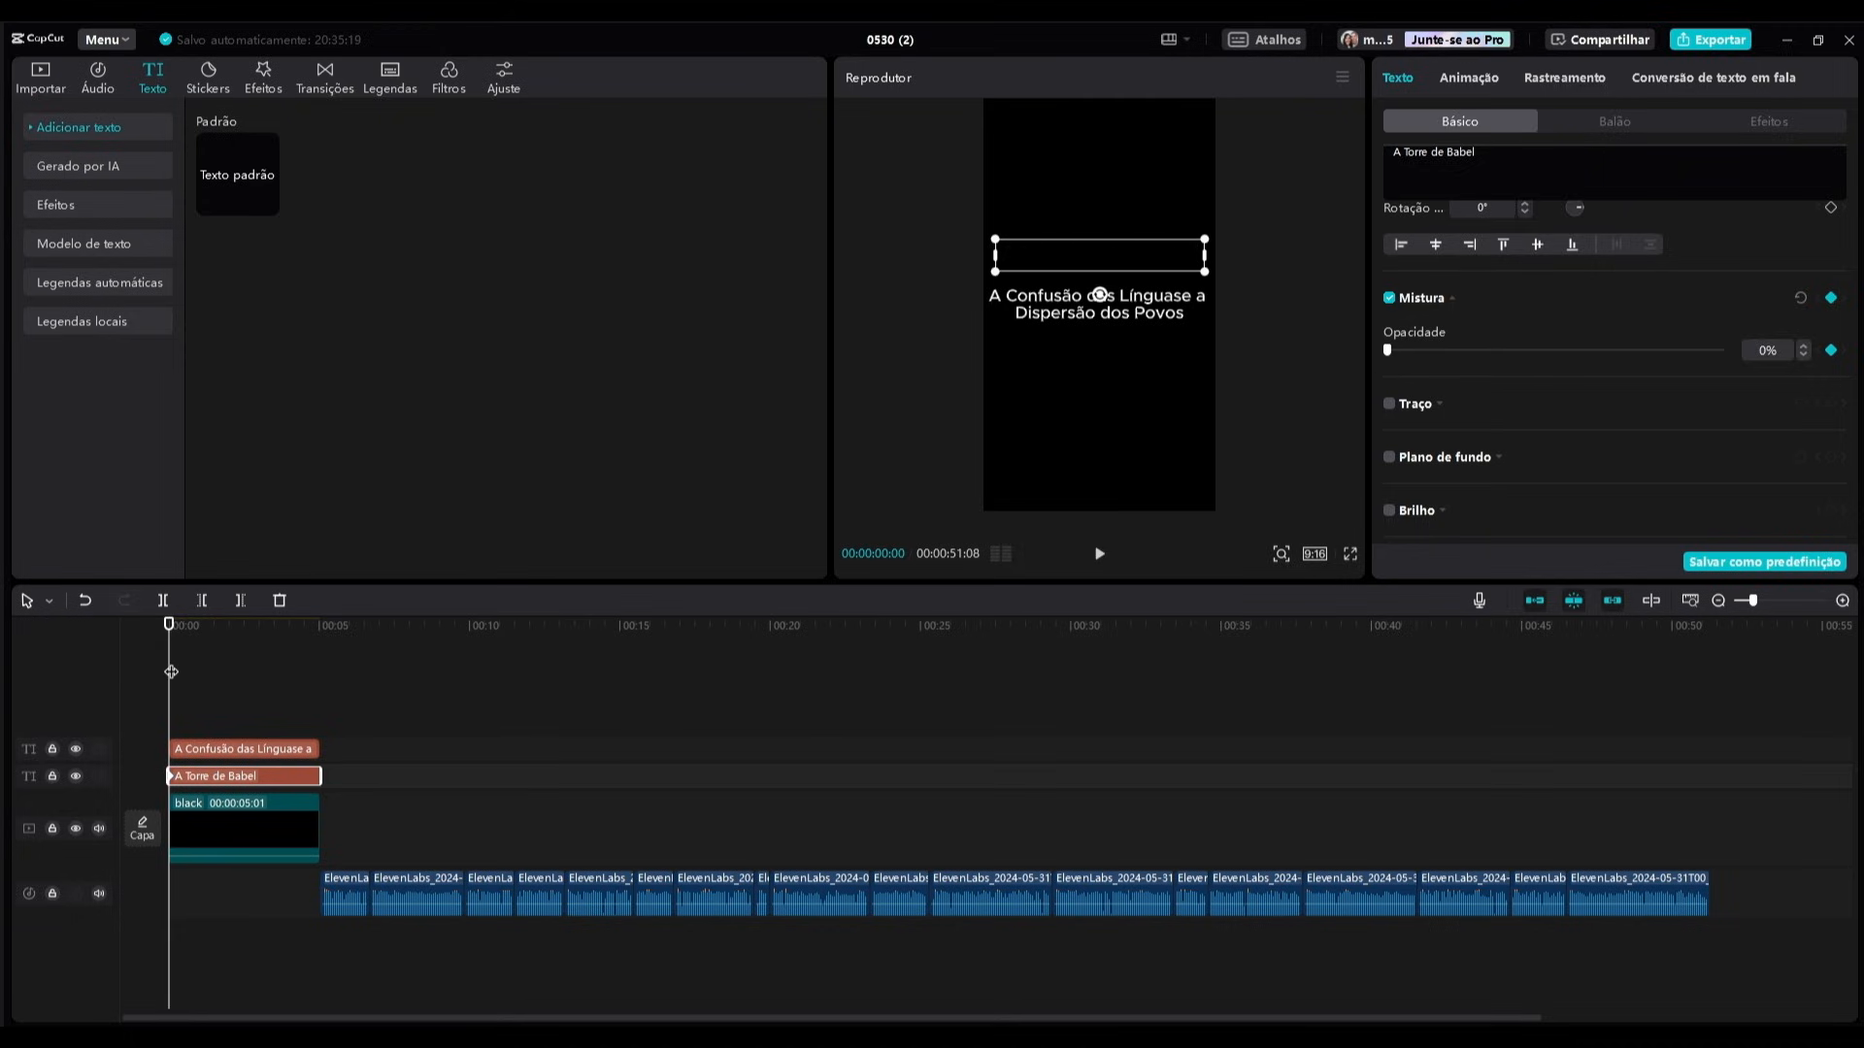
pyautogui.moveTo(169, 672); pyautogui.dragTo(231, 671)
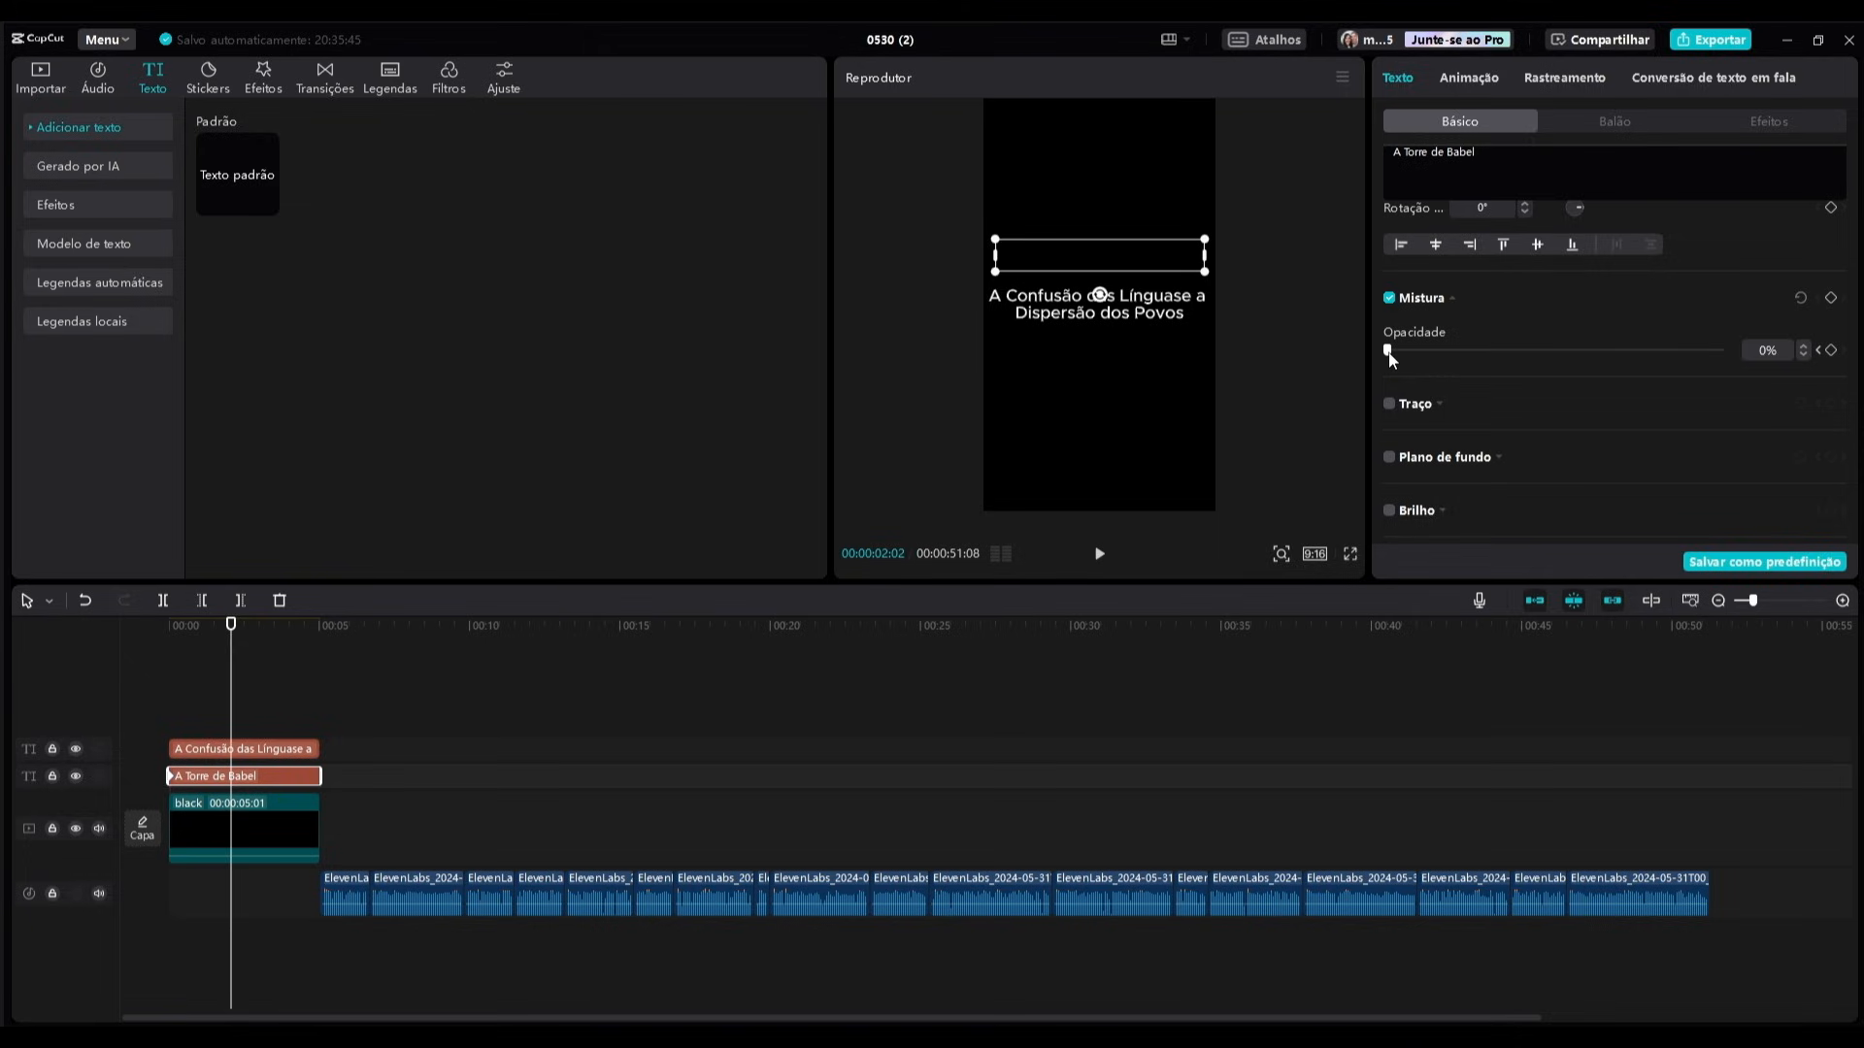
pyautogui.moveTo(1388, 355); pyautogui.dragTo(1531, 358)
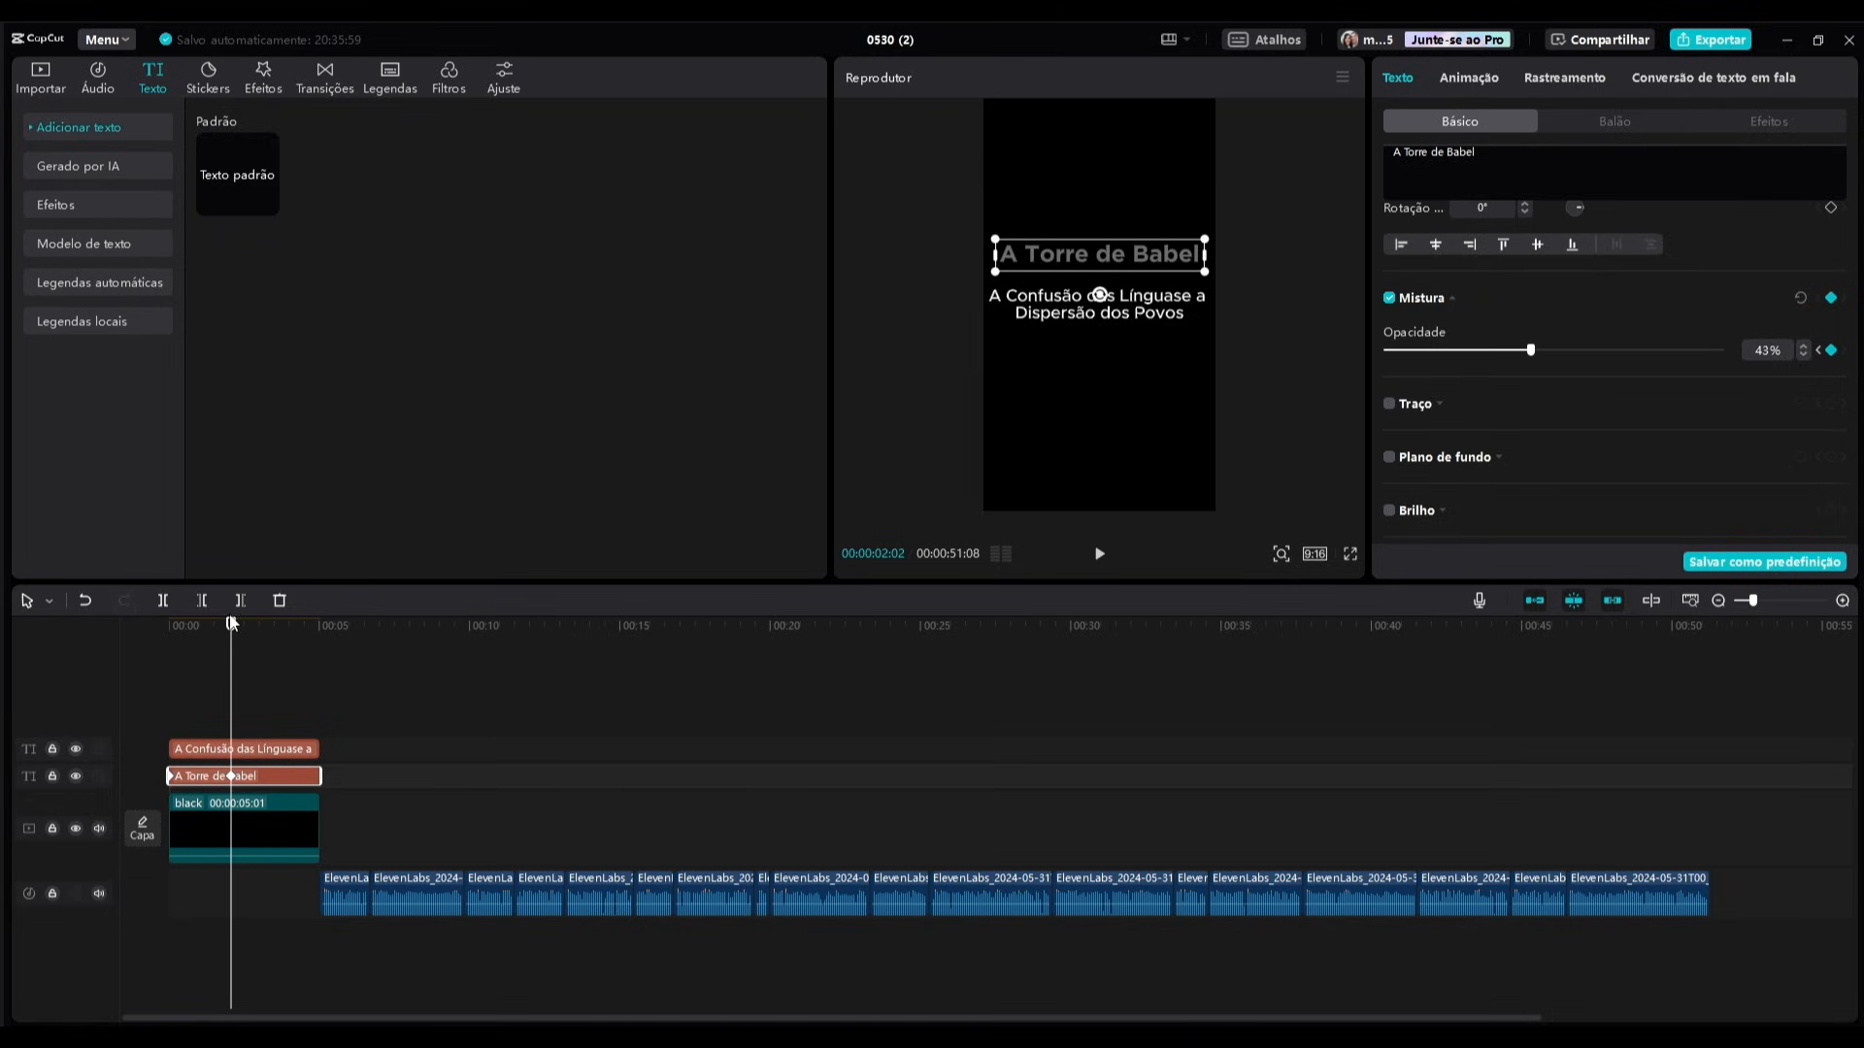
pyautogui.moveTo(227, 631); pyautogui.dragTo(312, 627)
pyautogui.moveTo(1530, 353); pyautogui.dragTo(1734, 359)
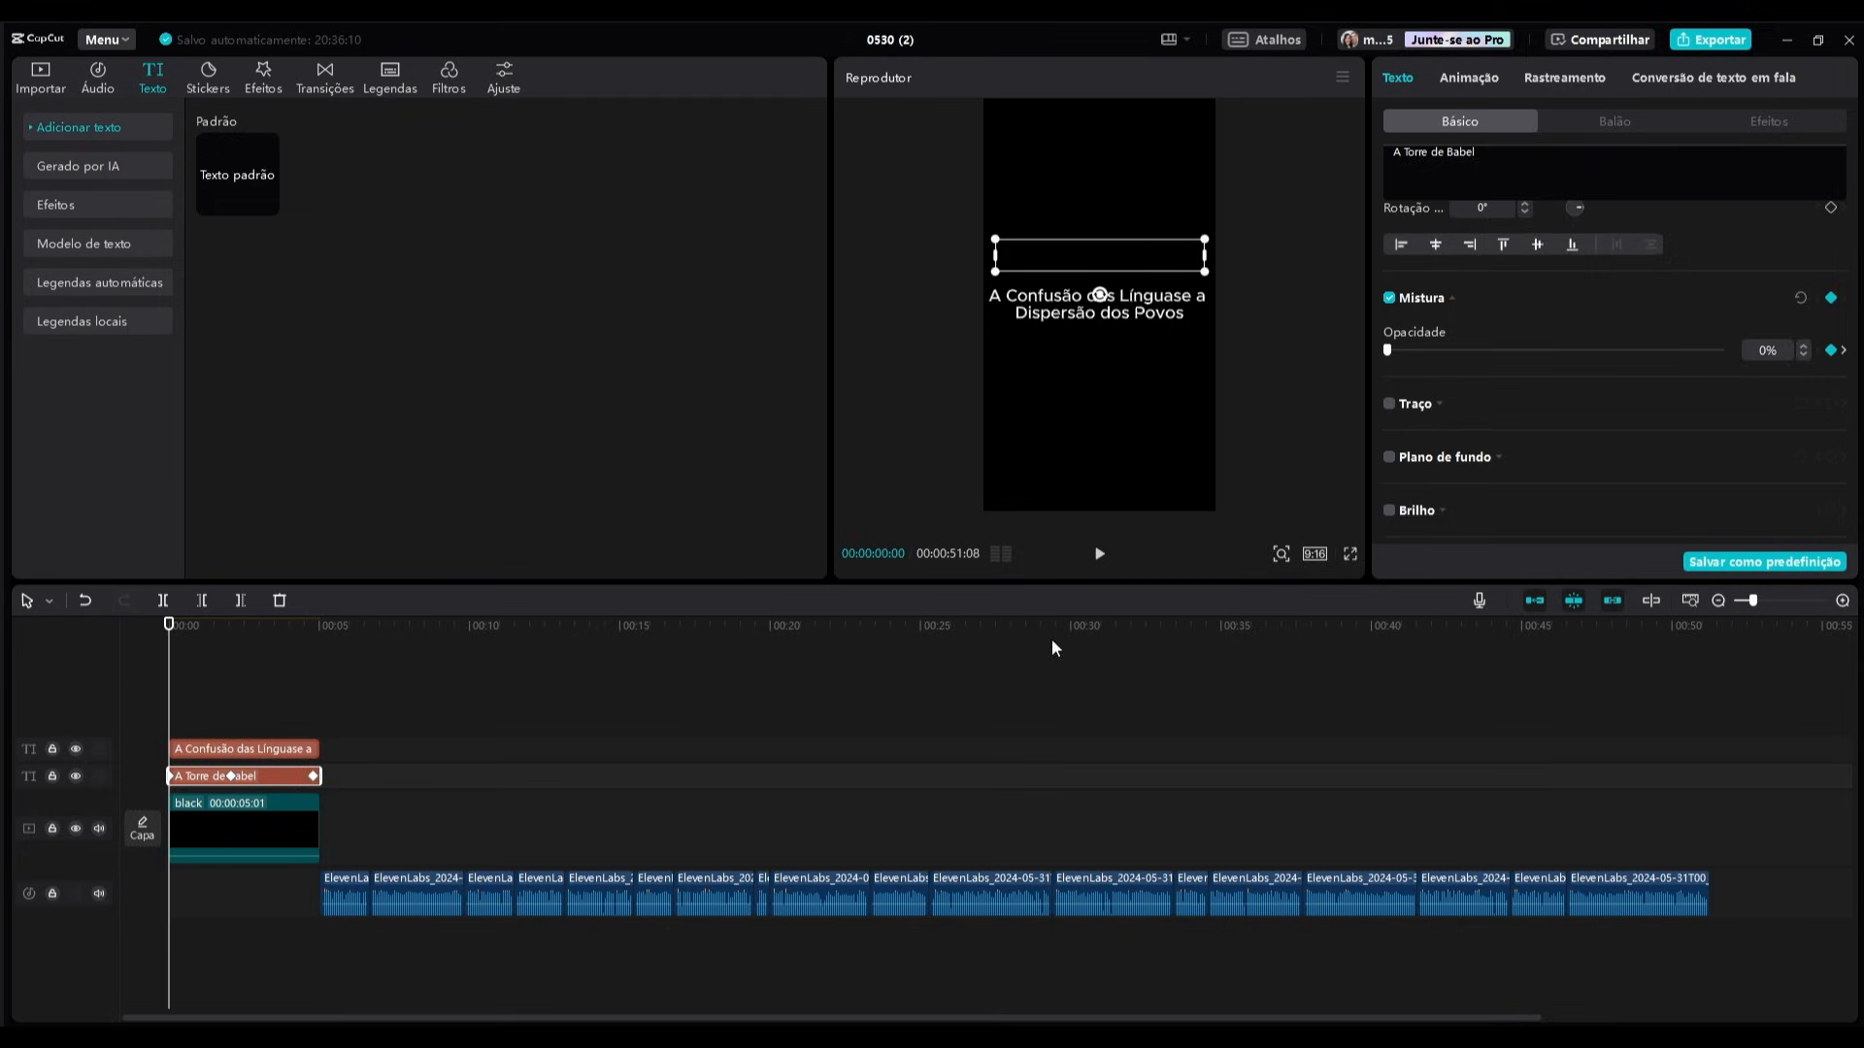
# Play back the title's fade-in and return the playhead to the start of the timeline.
pyautogui.click(1098, 554)
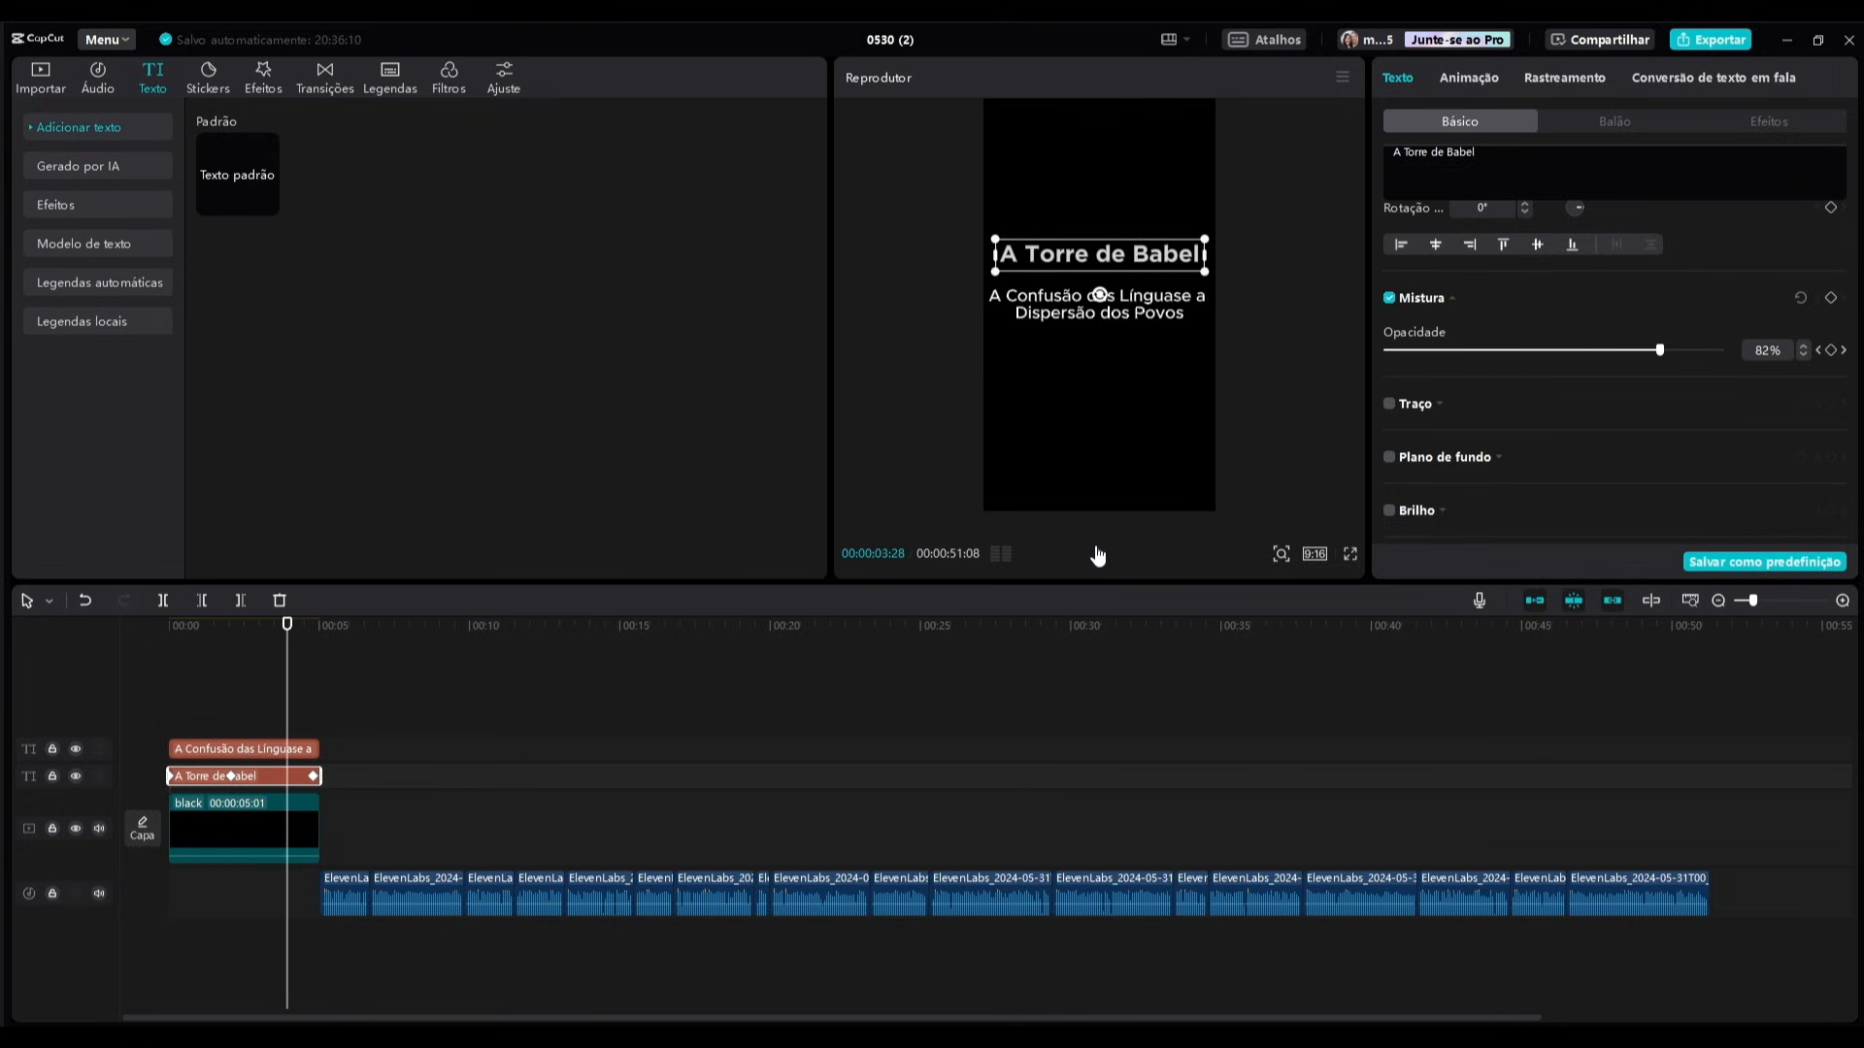
pyautogui.click(1098, 554)
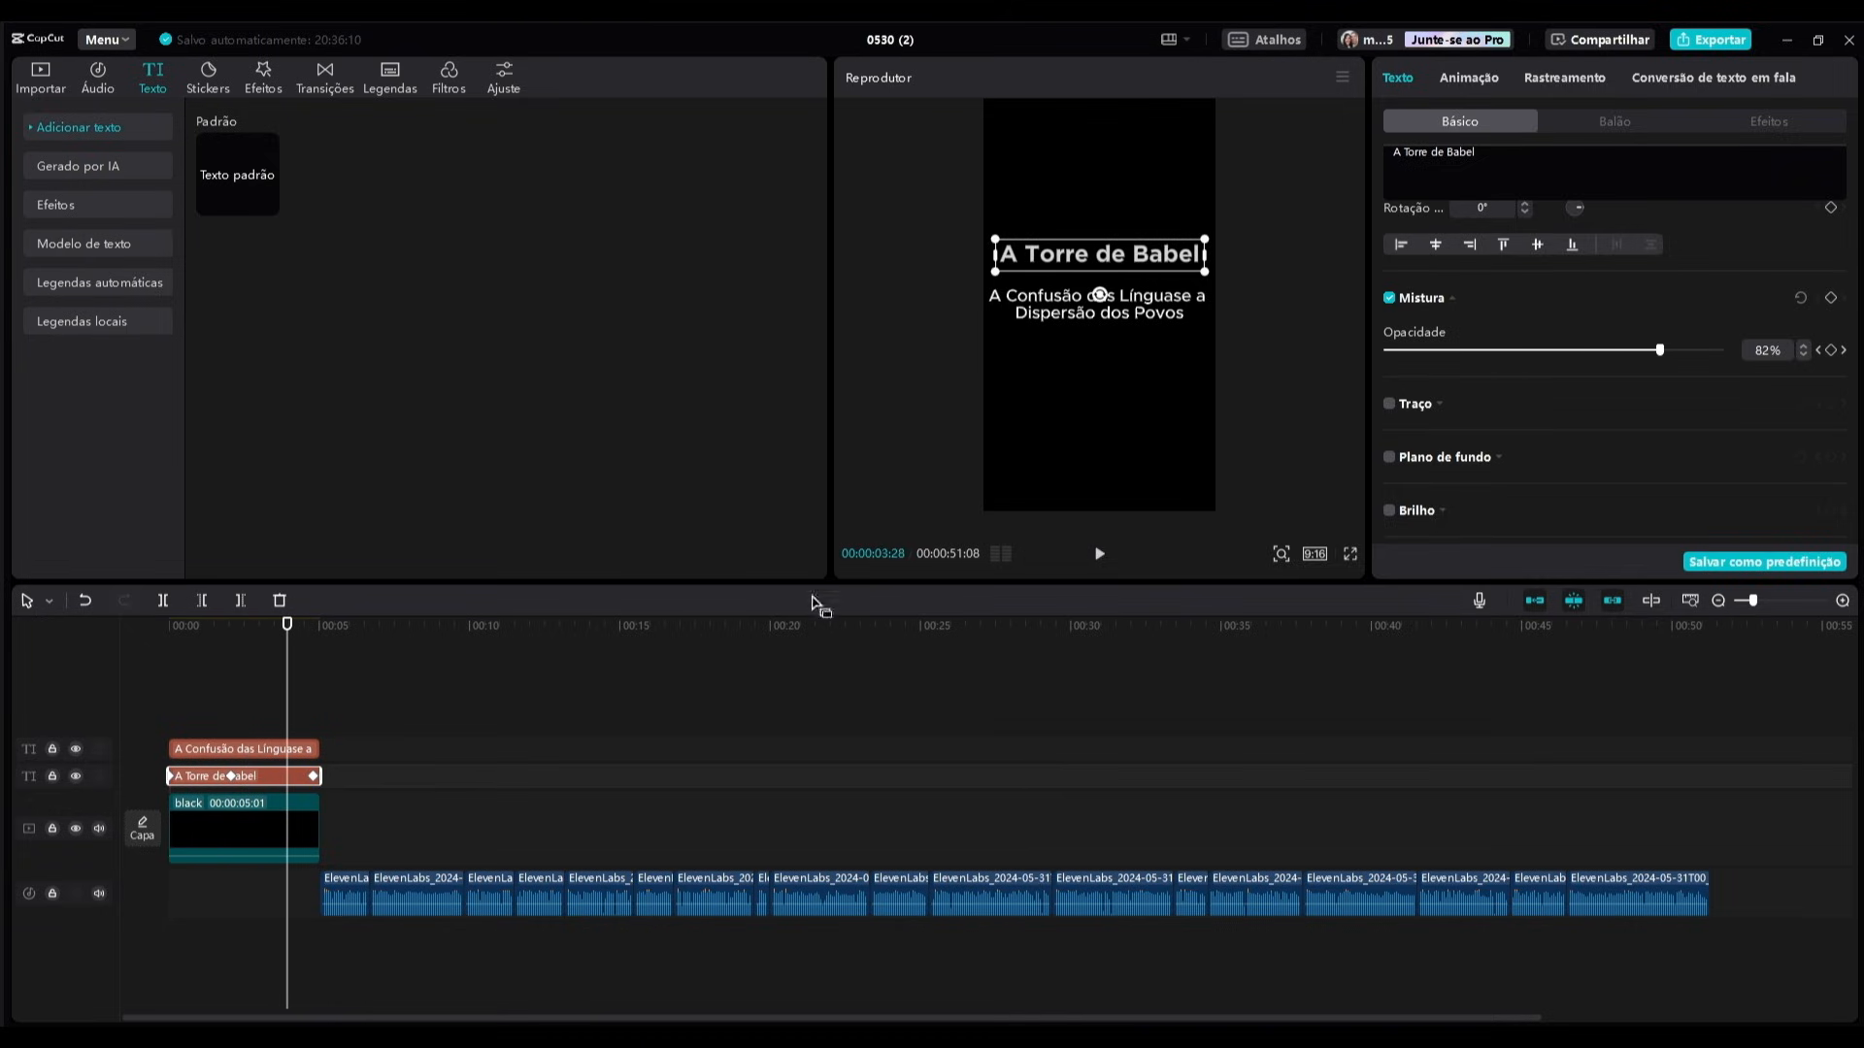
pyautogui.click(277, 714)
pyautogui.moveTo(268, 715); pyautogui.dragTo(161, 723)
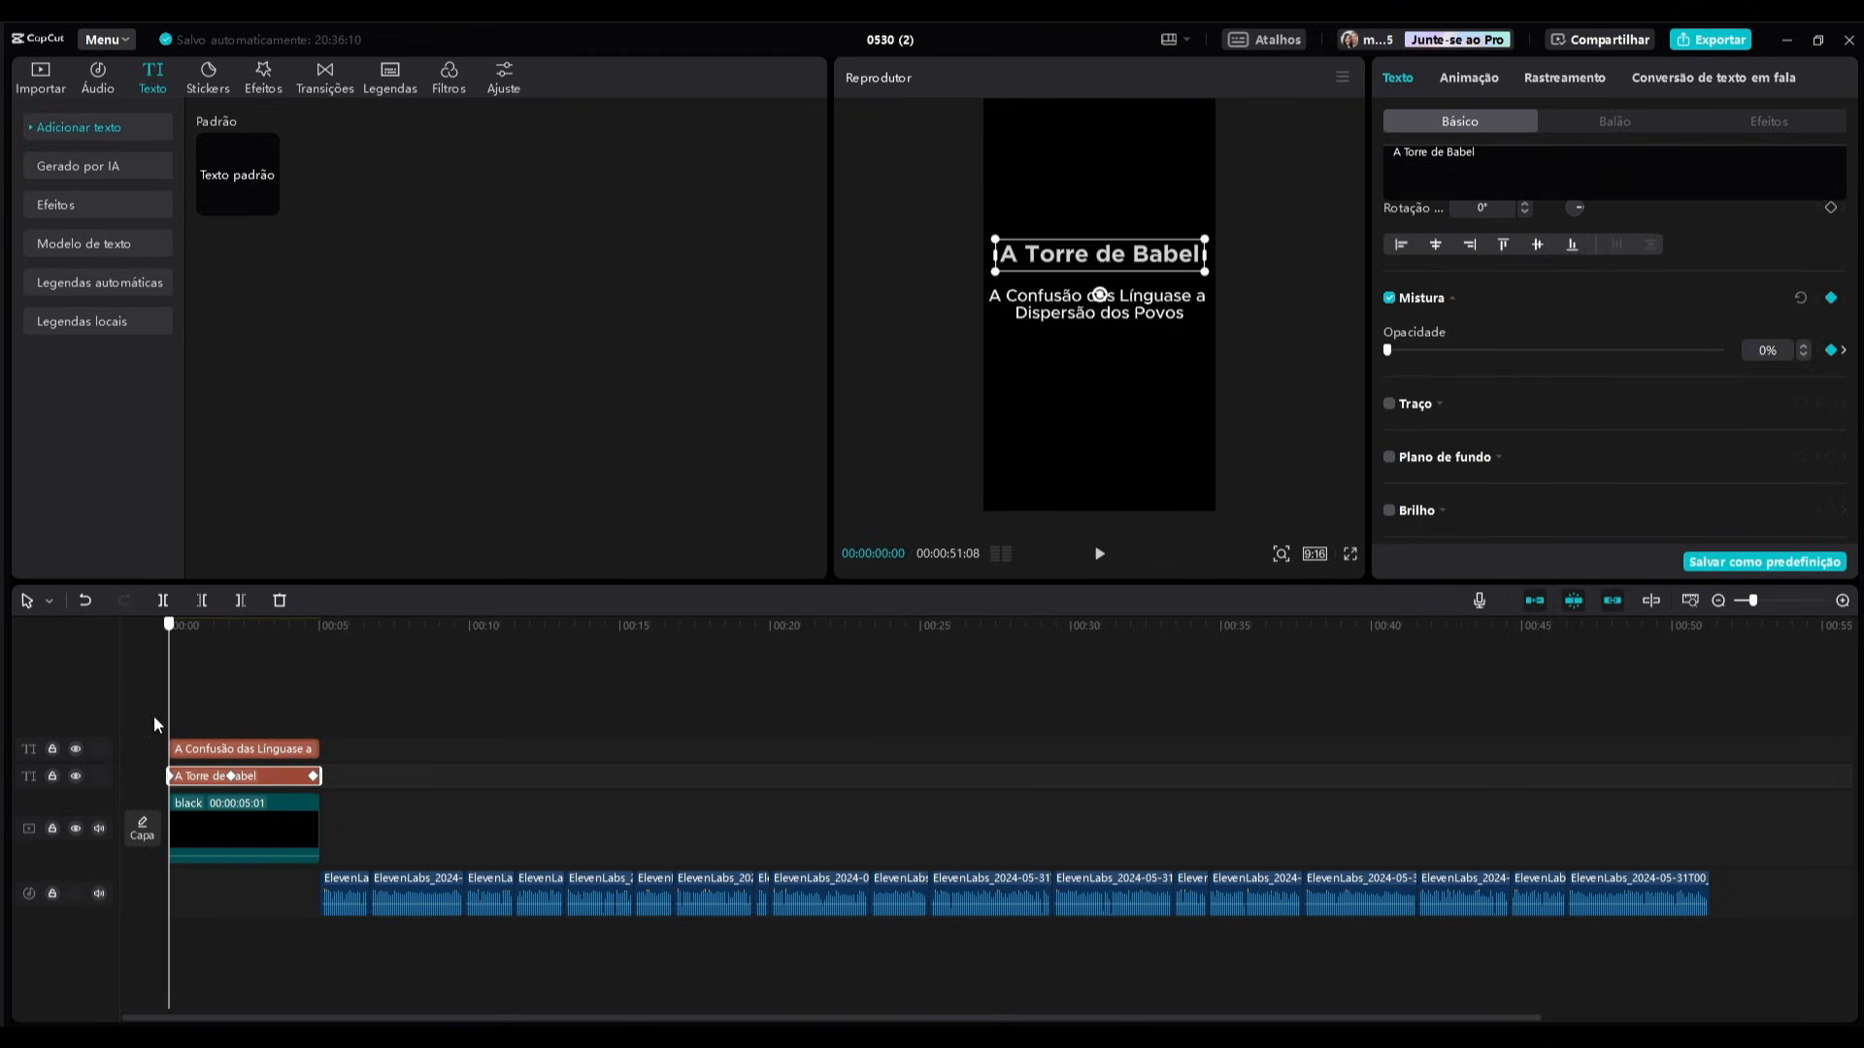
# Trim the subtitle to start at 00:00:01:20 and keyframe its opacity from 0% there to 100% at 00:00:04:20.
pyautogui.click(201, 750)
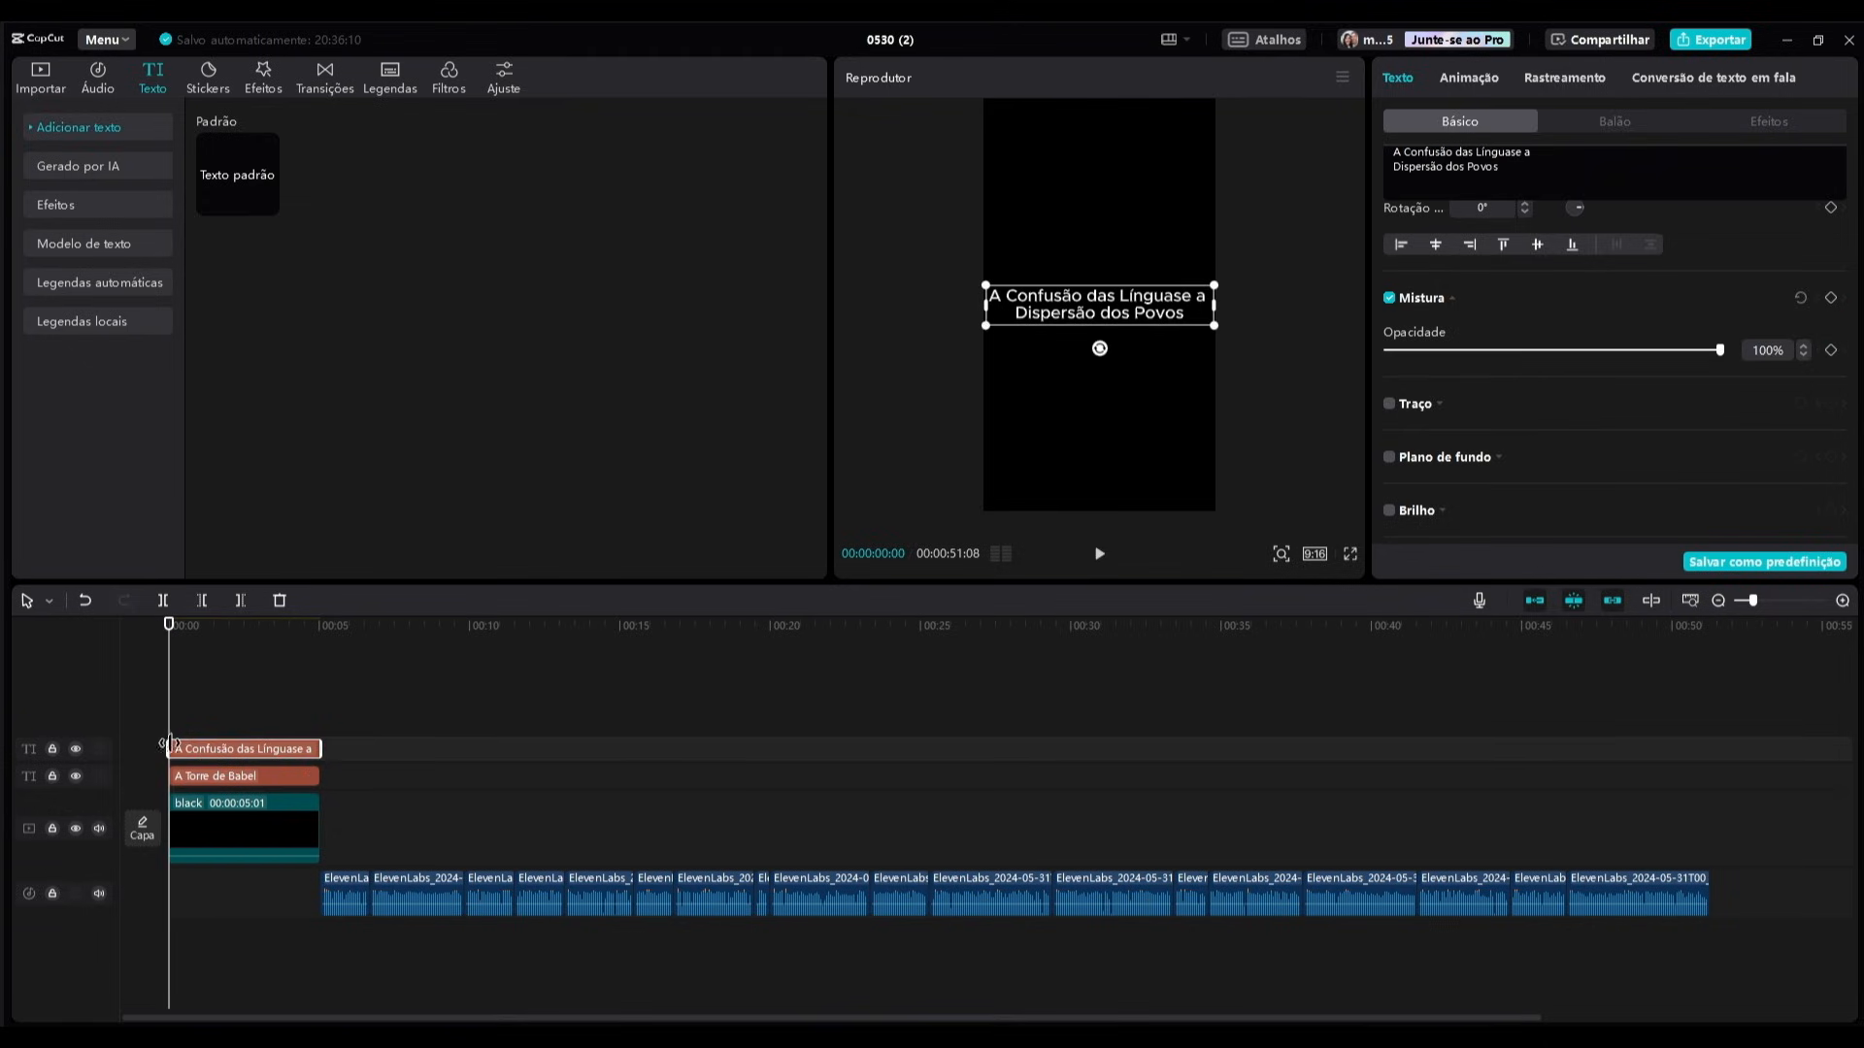
pyautogui.moveTo(170, 745); pyautogui.dragTo(220, 748)
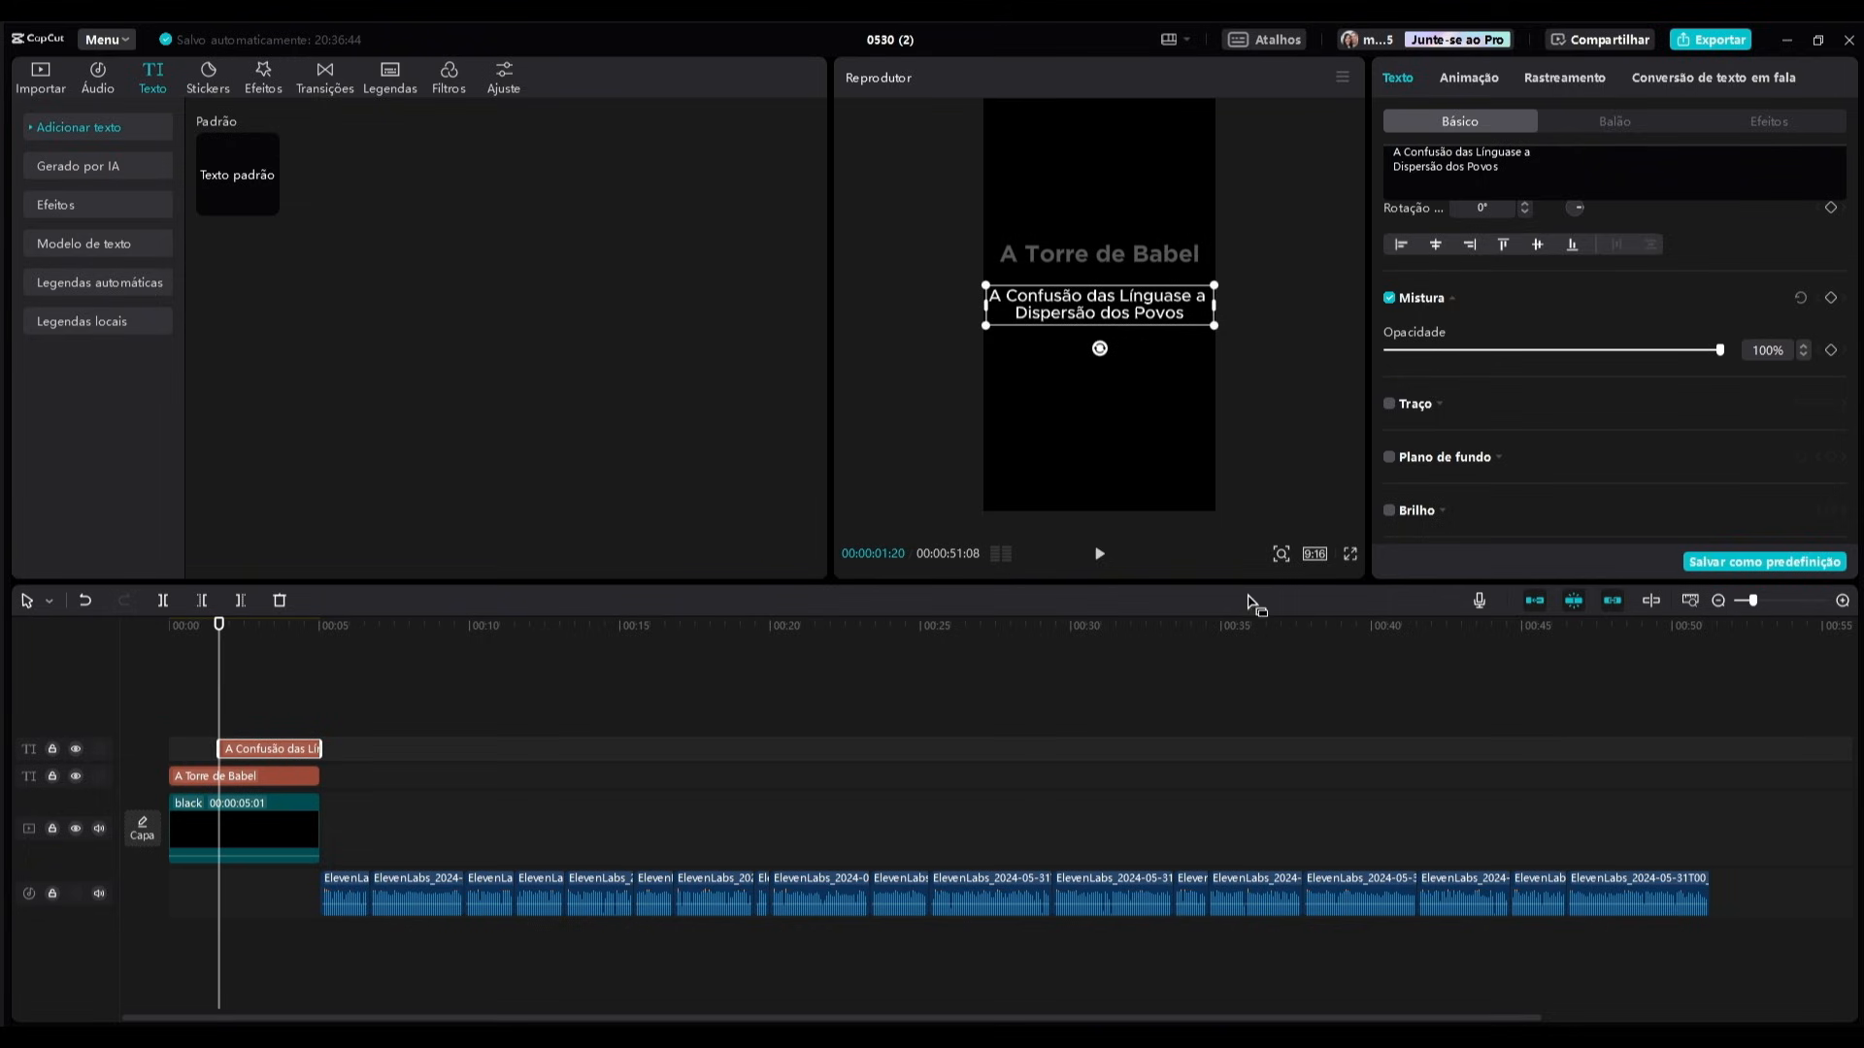
pyautogui.click(1828, 351)
pyautogui.moveTo(1702, 351); pyautogui.dragTo(1365, 357)
pyautogui.moveTo(219, 694); pyautogui.dragTo(310, 694)
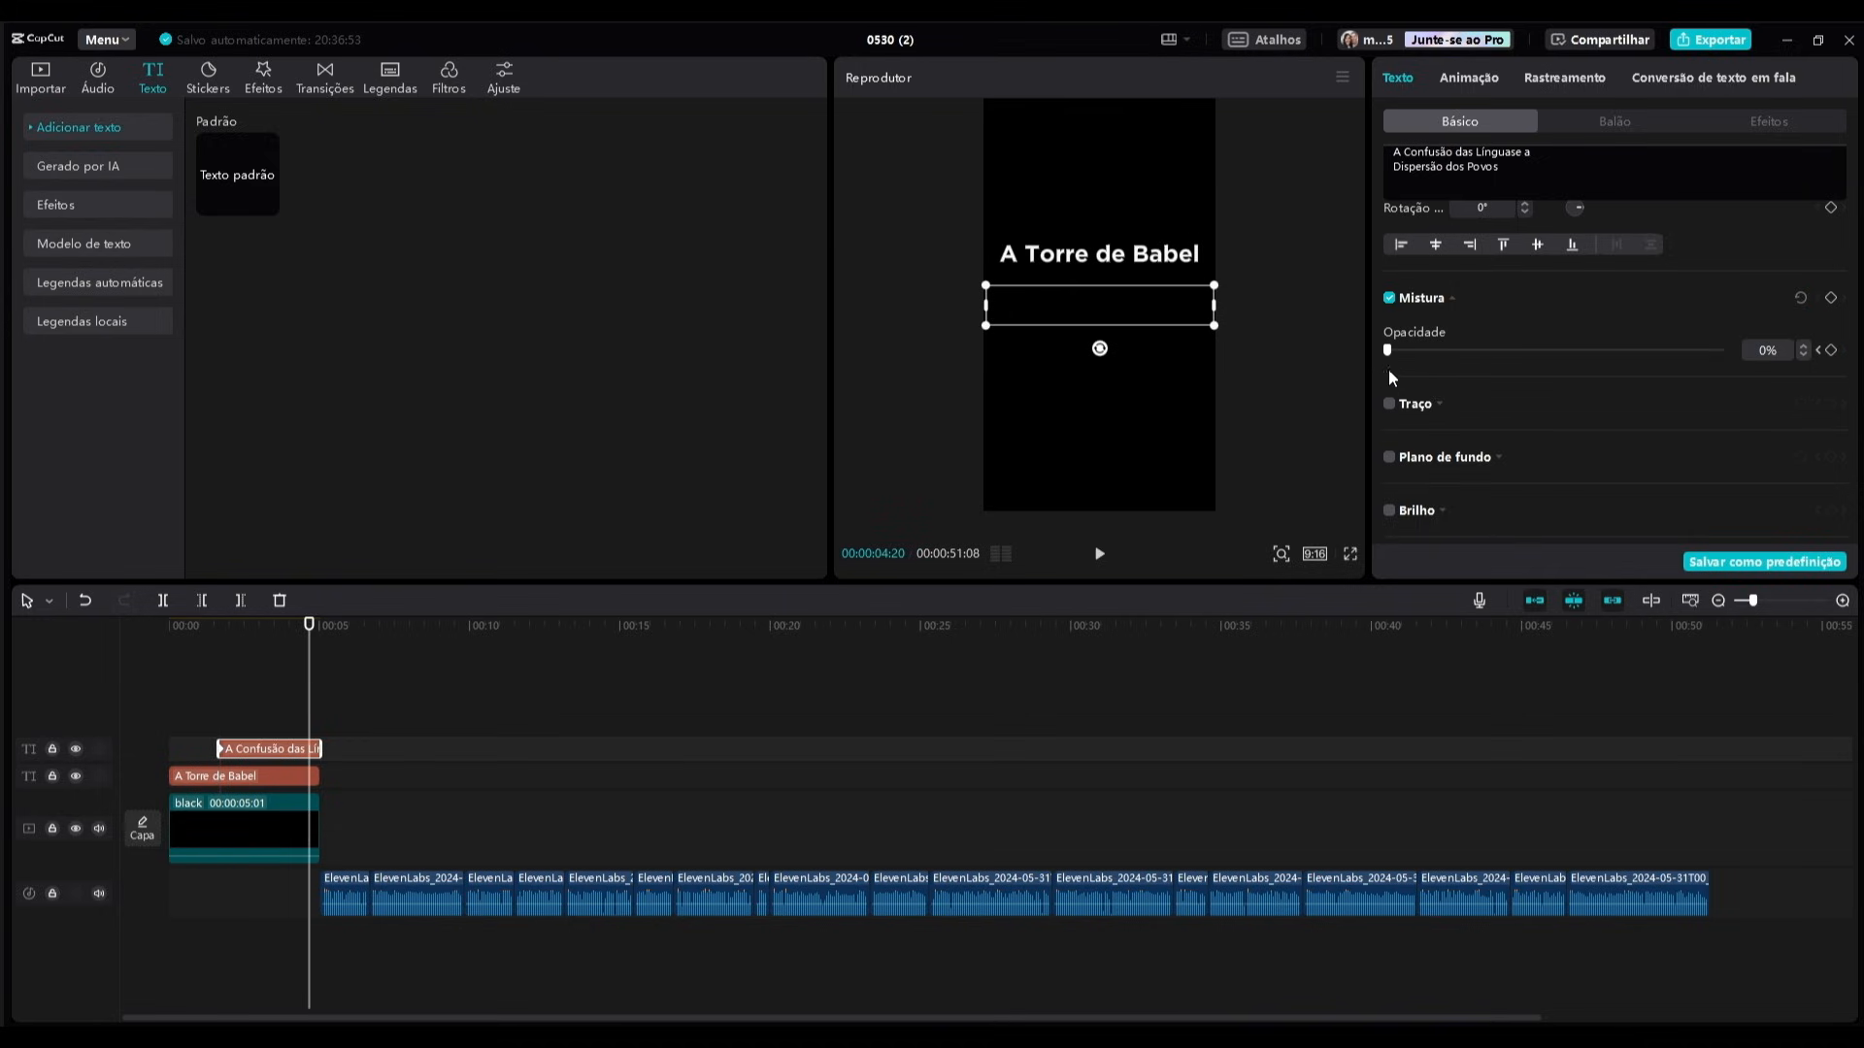
pyautogui.moveTo(1423, 353); pyautogui.dragTo(1699, 355)
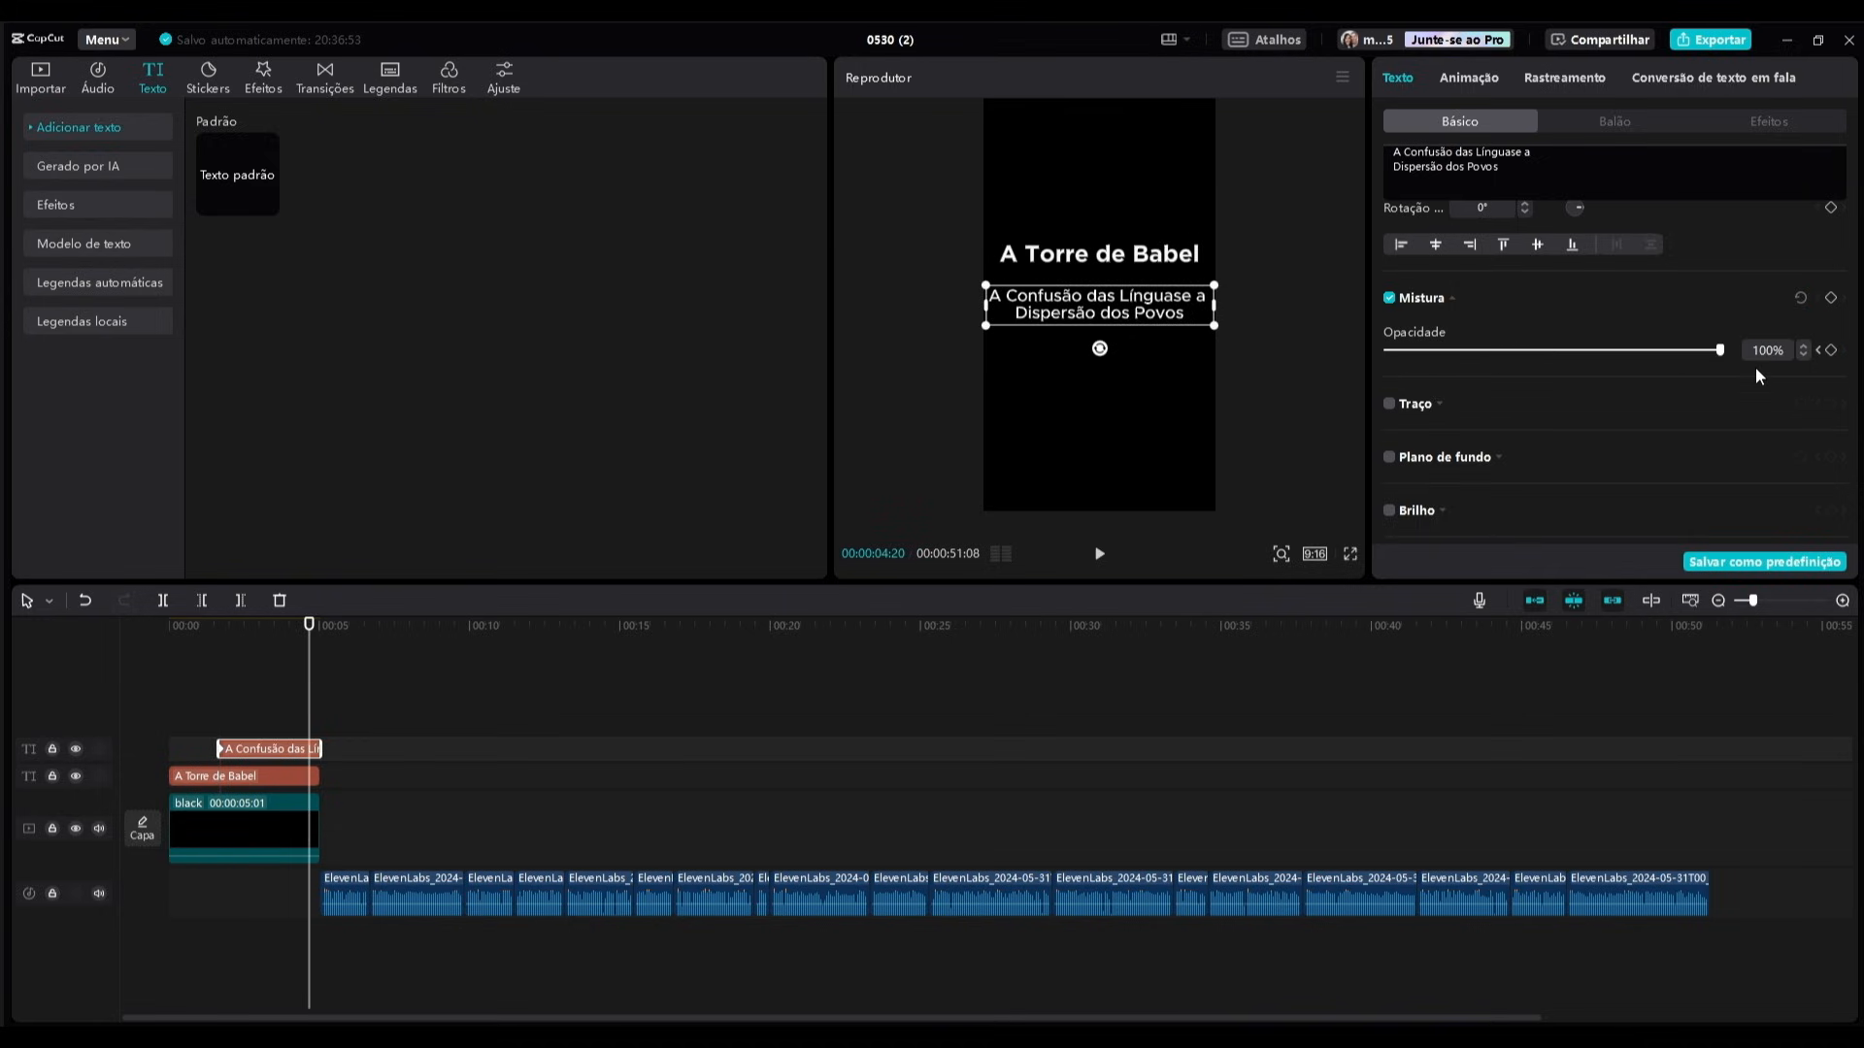
# Preview the intro with both text fade-ins and the beginning of the narration.
pyautogui.moveTo(328, 700); pyautogui.dragTo(155, 707)
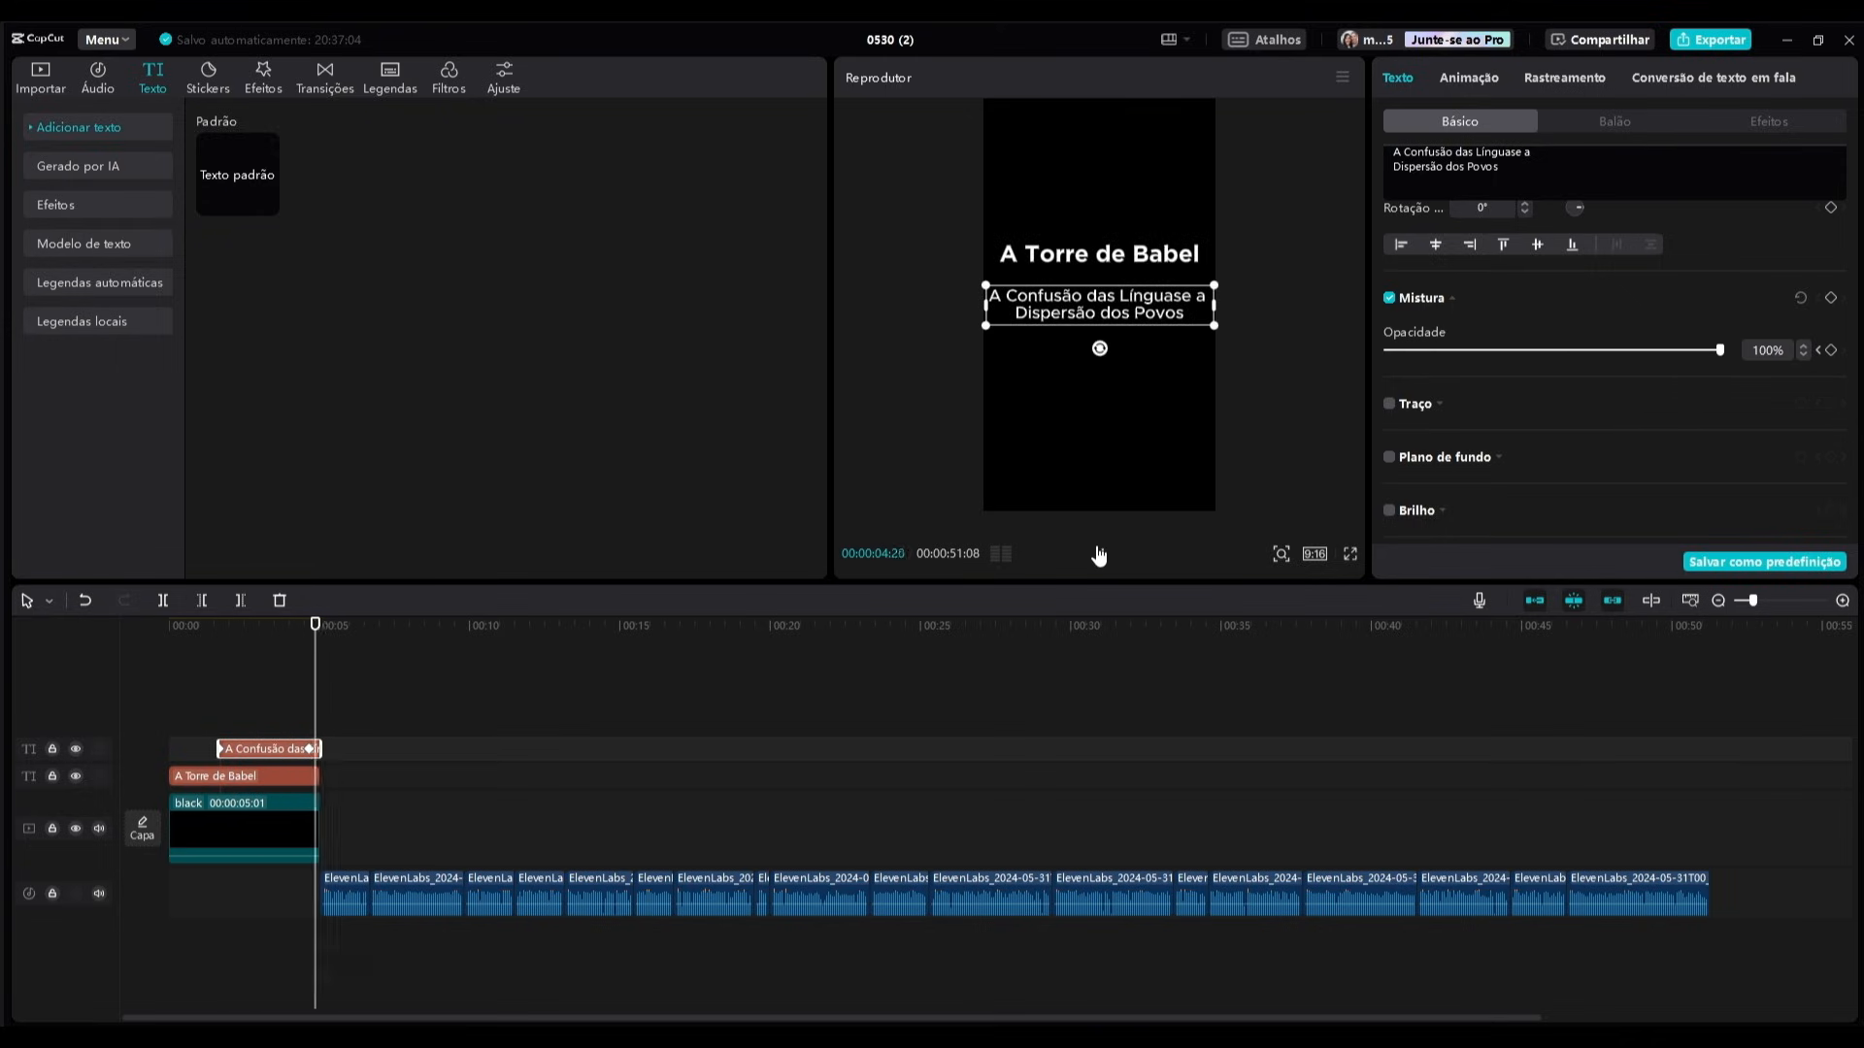
pyautogui.click(1099, 554)
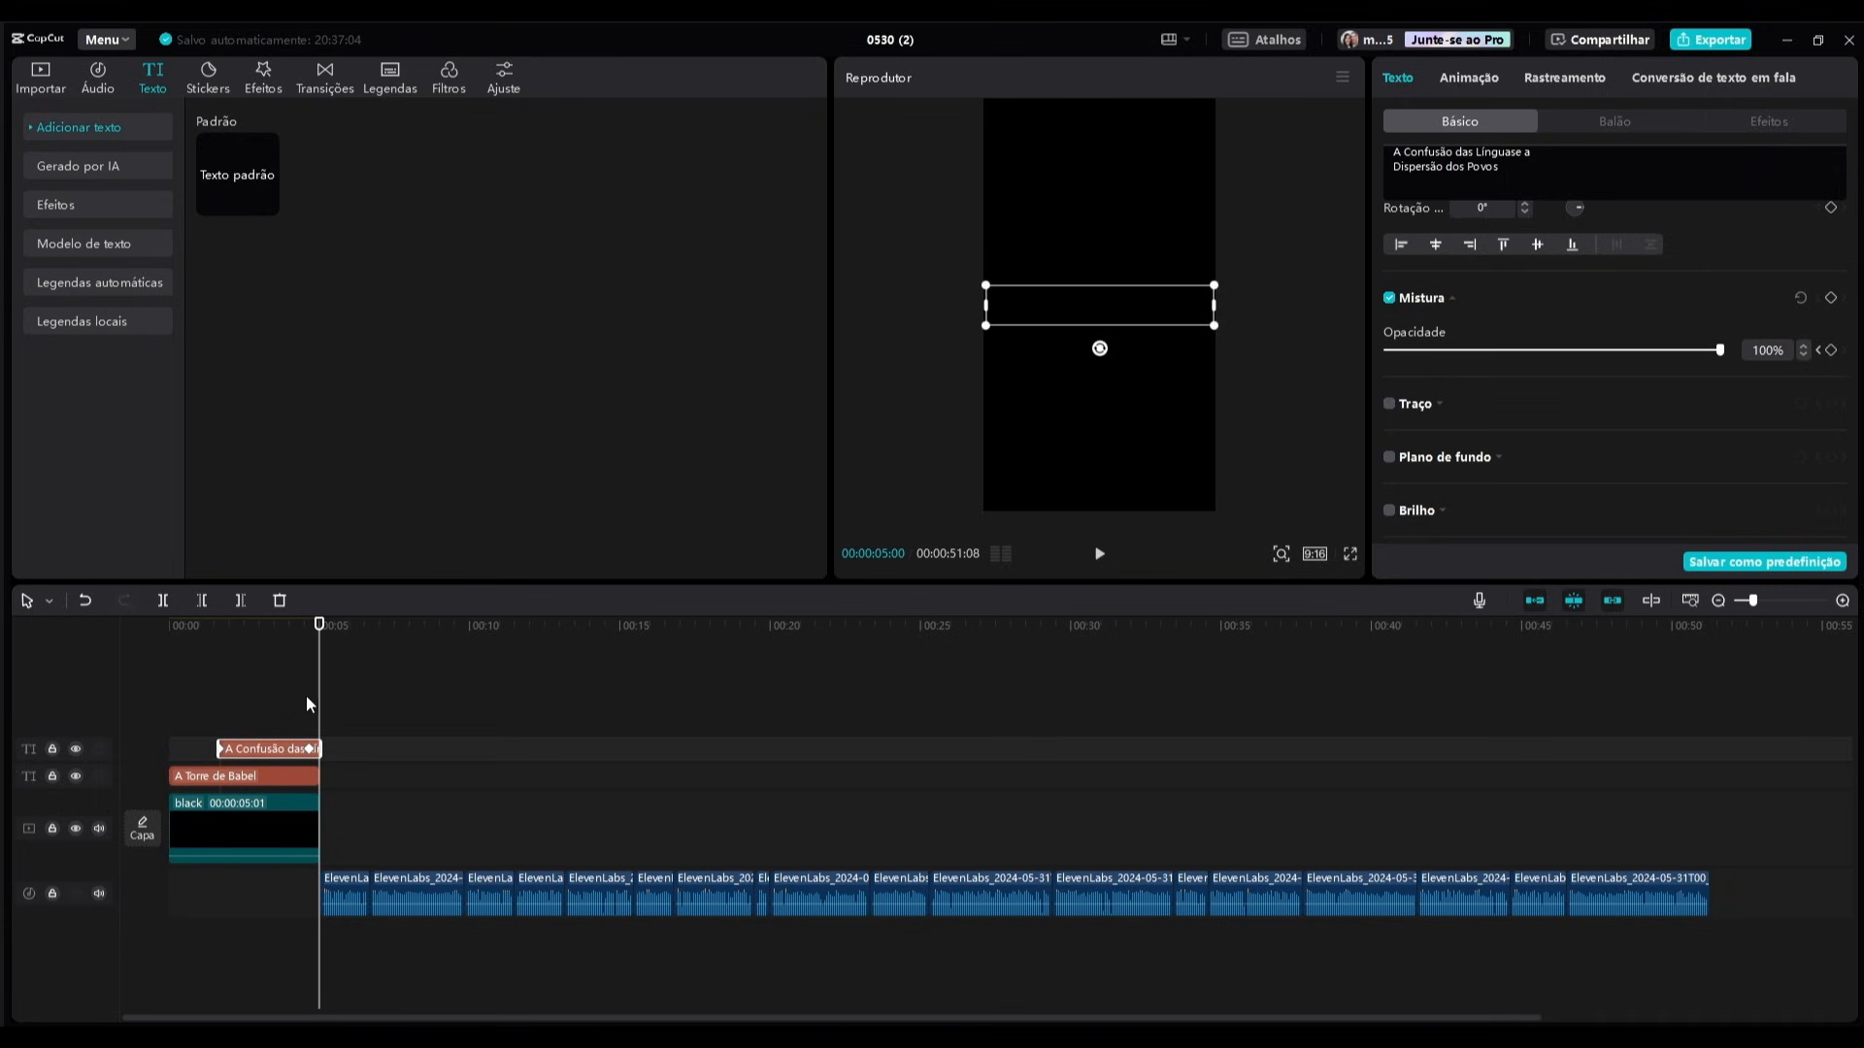
pyautogui.moveTo(319, 702); pyautogui.dragTo(252, 711)
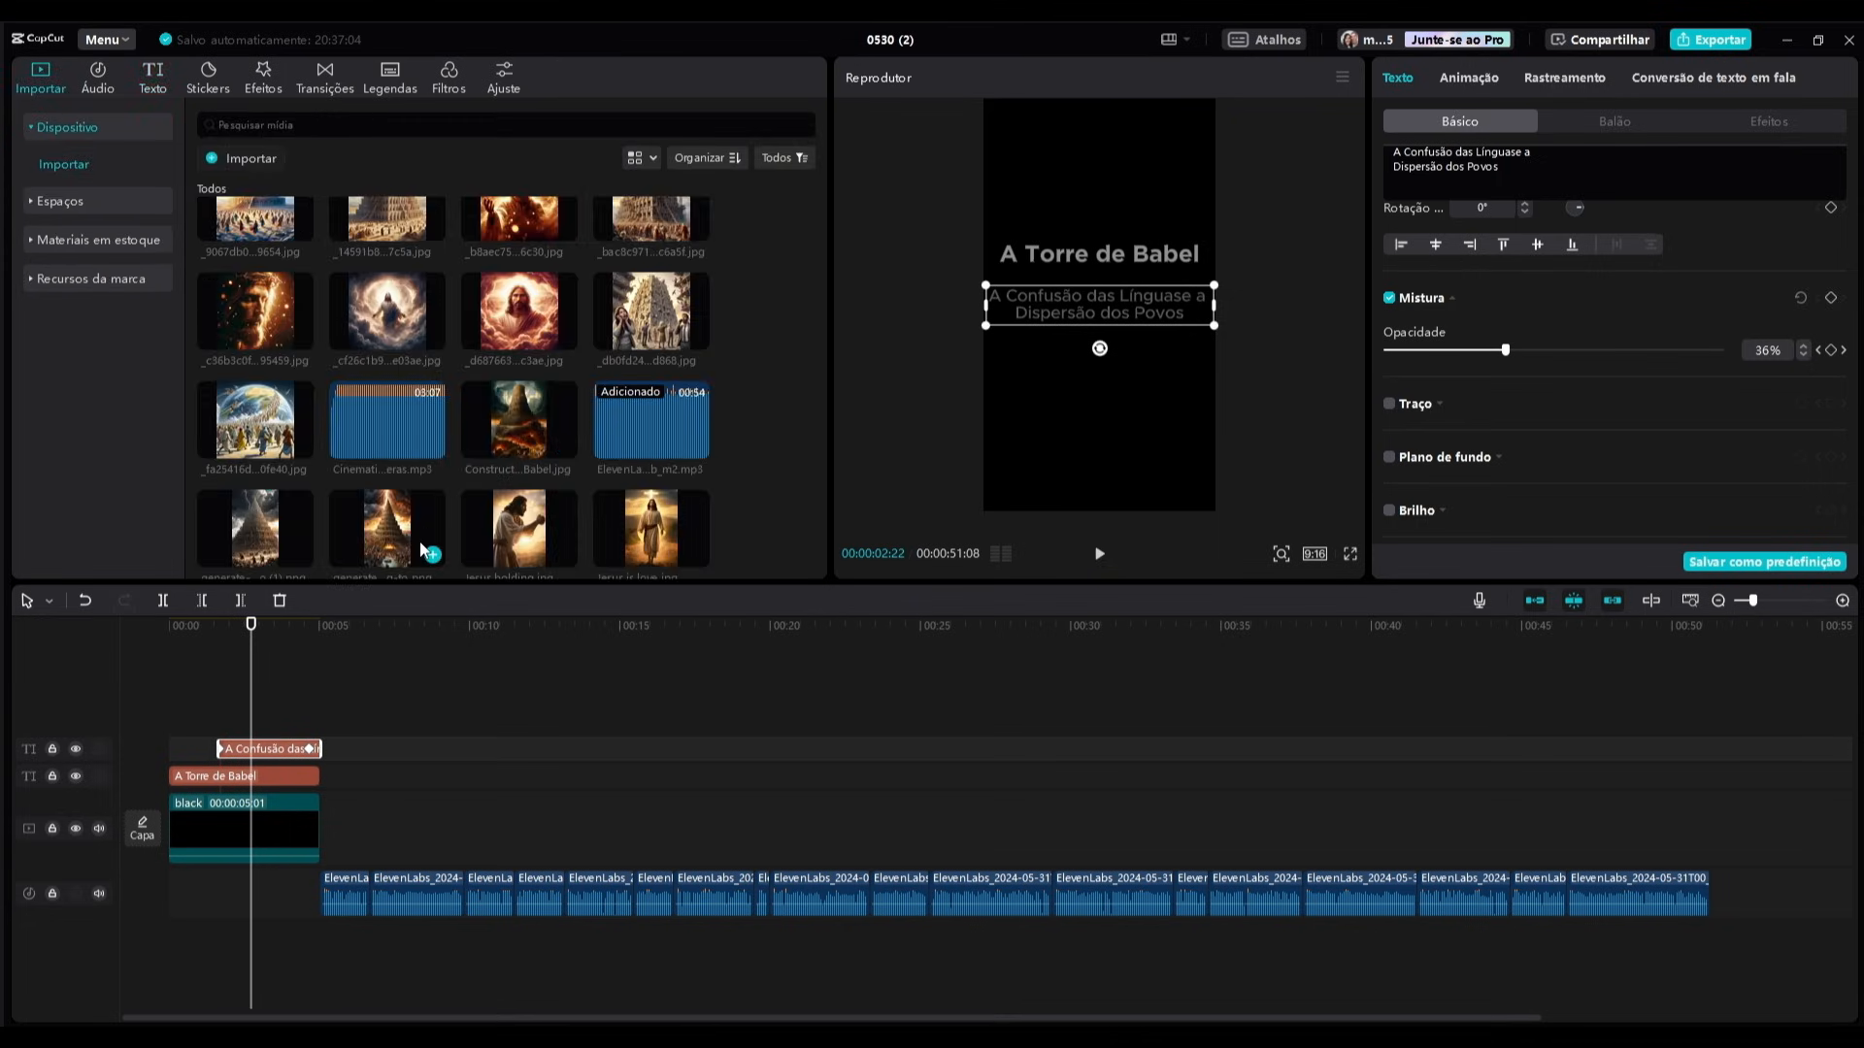
pyautogui.moveTo(250, 693); pyautogui.dragTo(316, 706)
pyautogui.click(1100, 553)
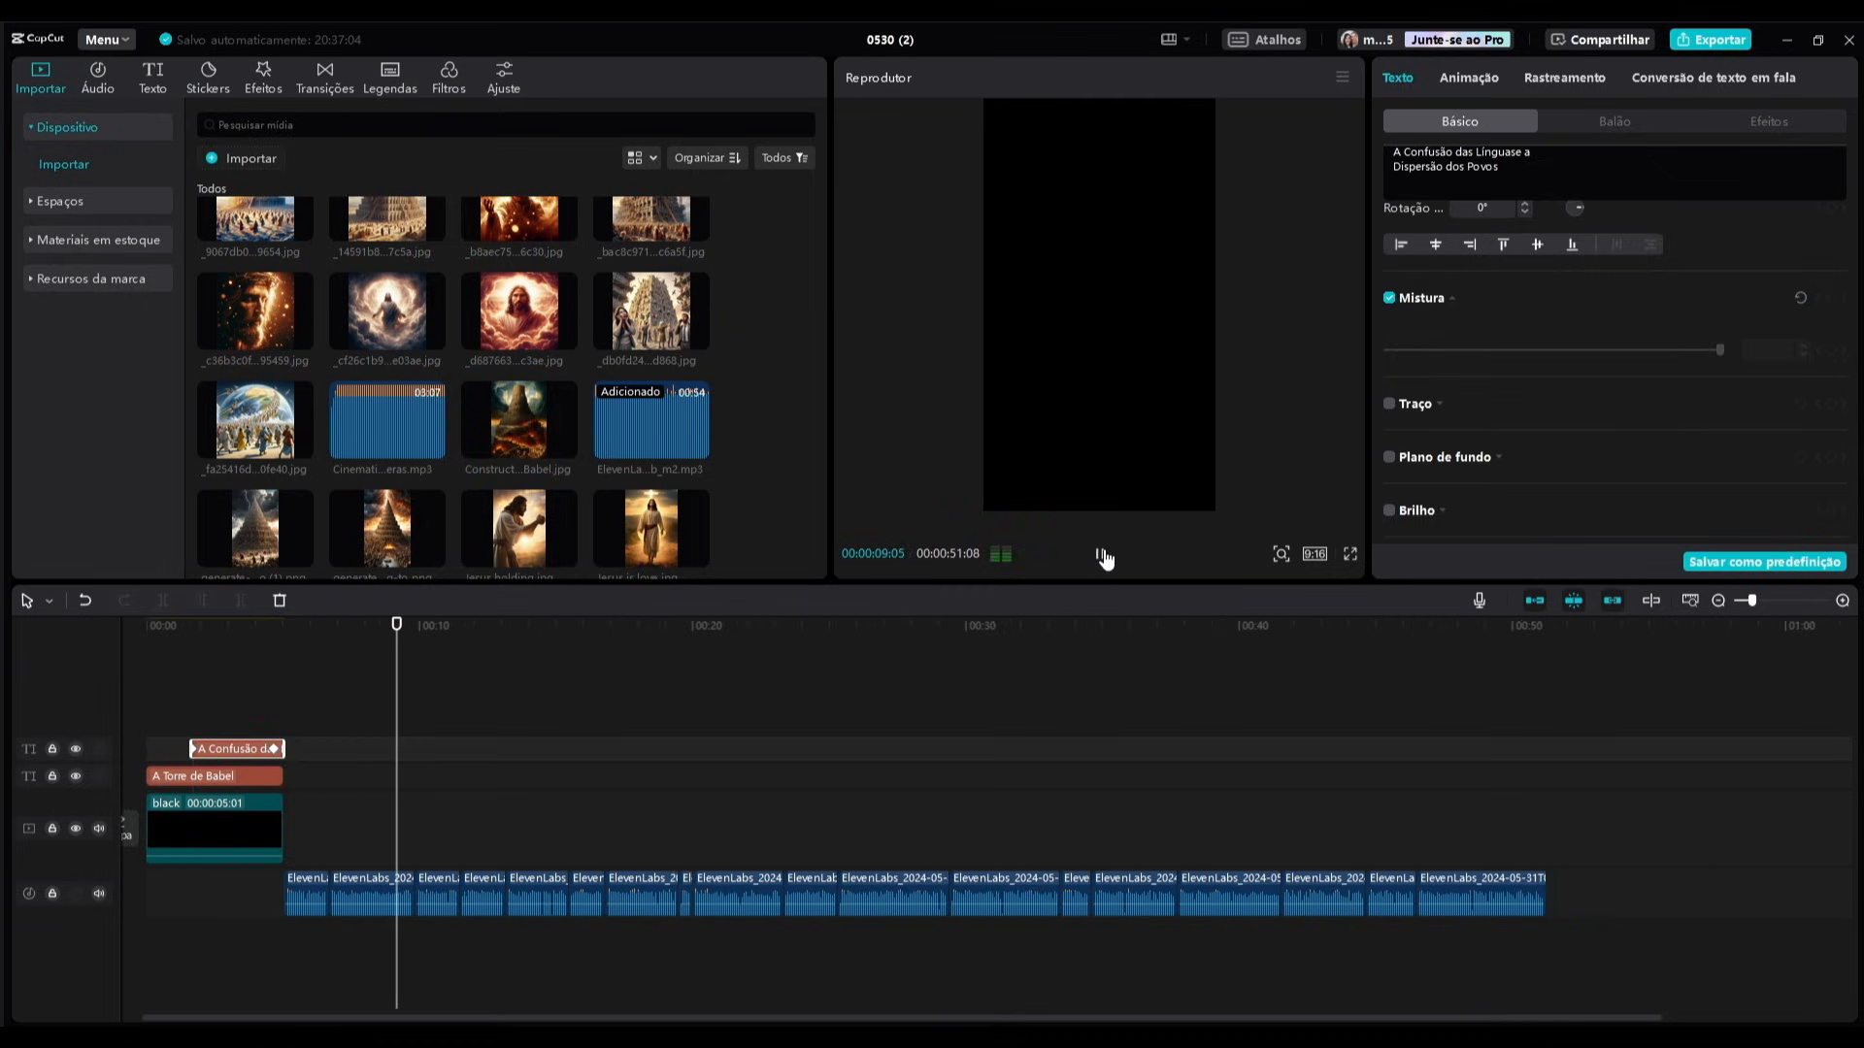
pyautogui.click(1100, 554)
# Add the fiery, lightning-struck tower image after the black clip, scaled to 107% to fill the frame and ending with the second narration clip.
pyautogui.moveTo(322, 691); pyautogui.dragTo(297, 691)
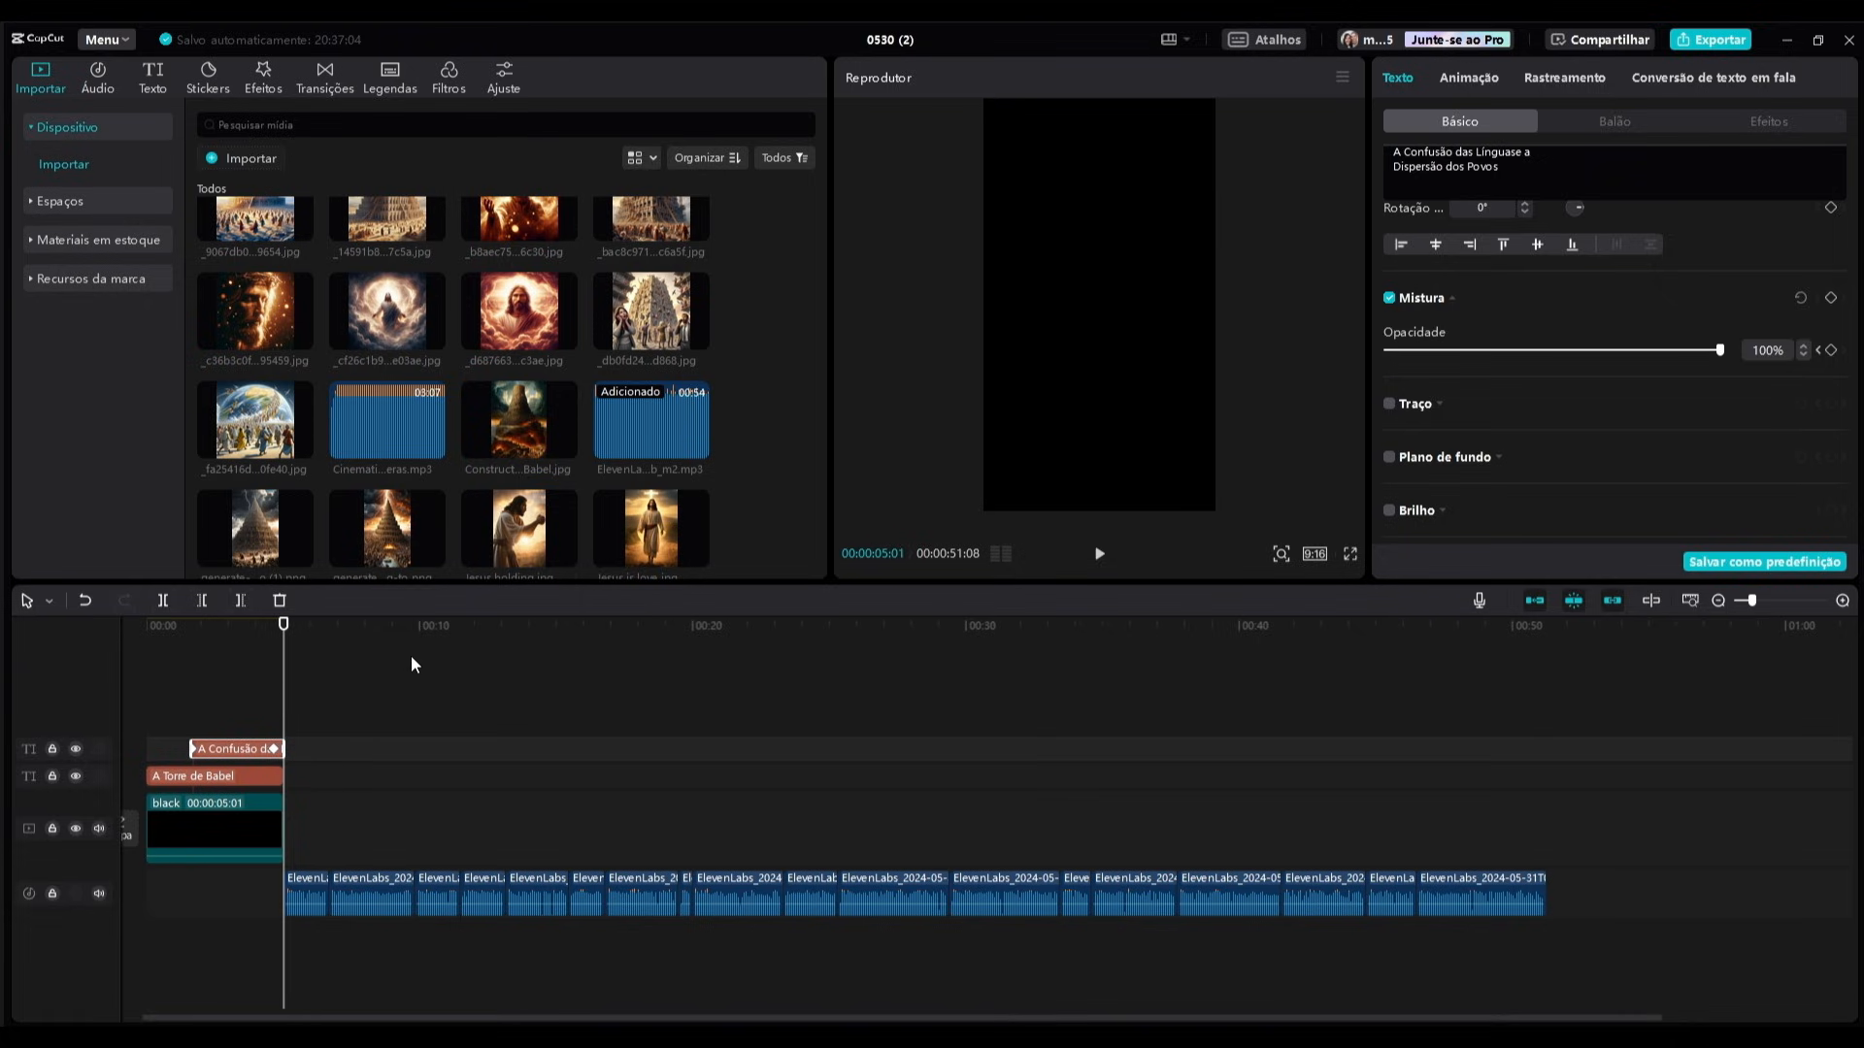
pyautogui.scroll(-1, 378, 466)
pyautogui.moveTo(370, 464); pyautogui.dragTo(289, 829)
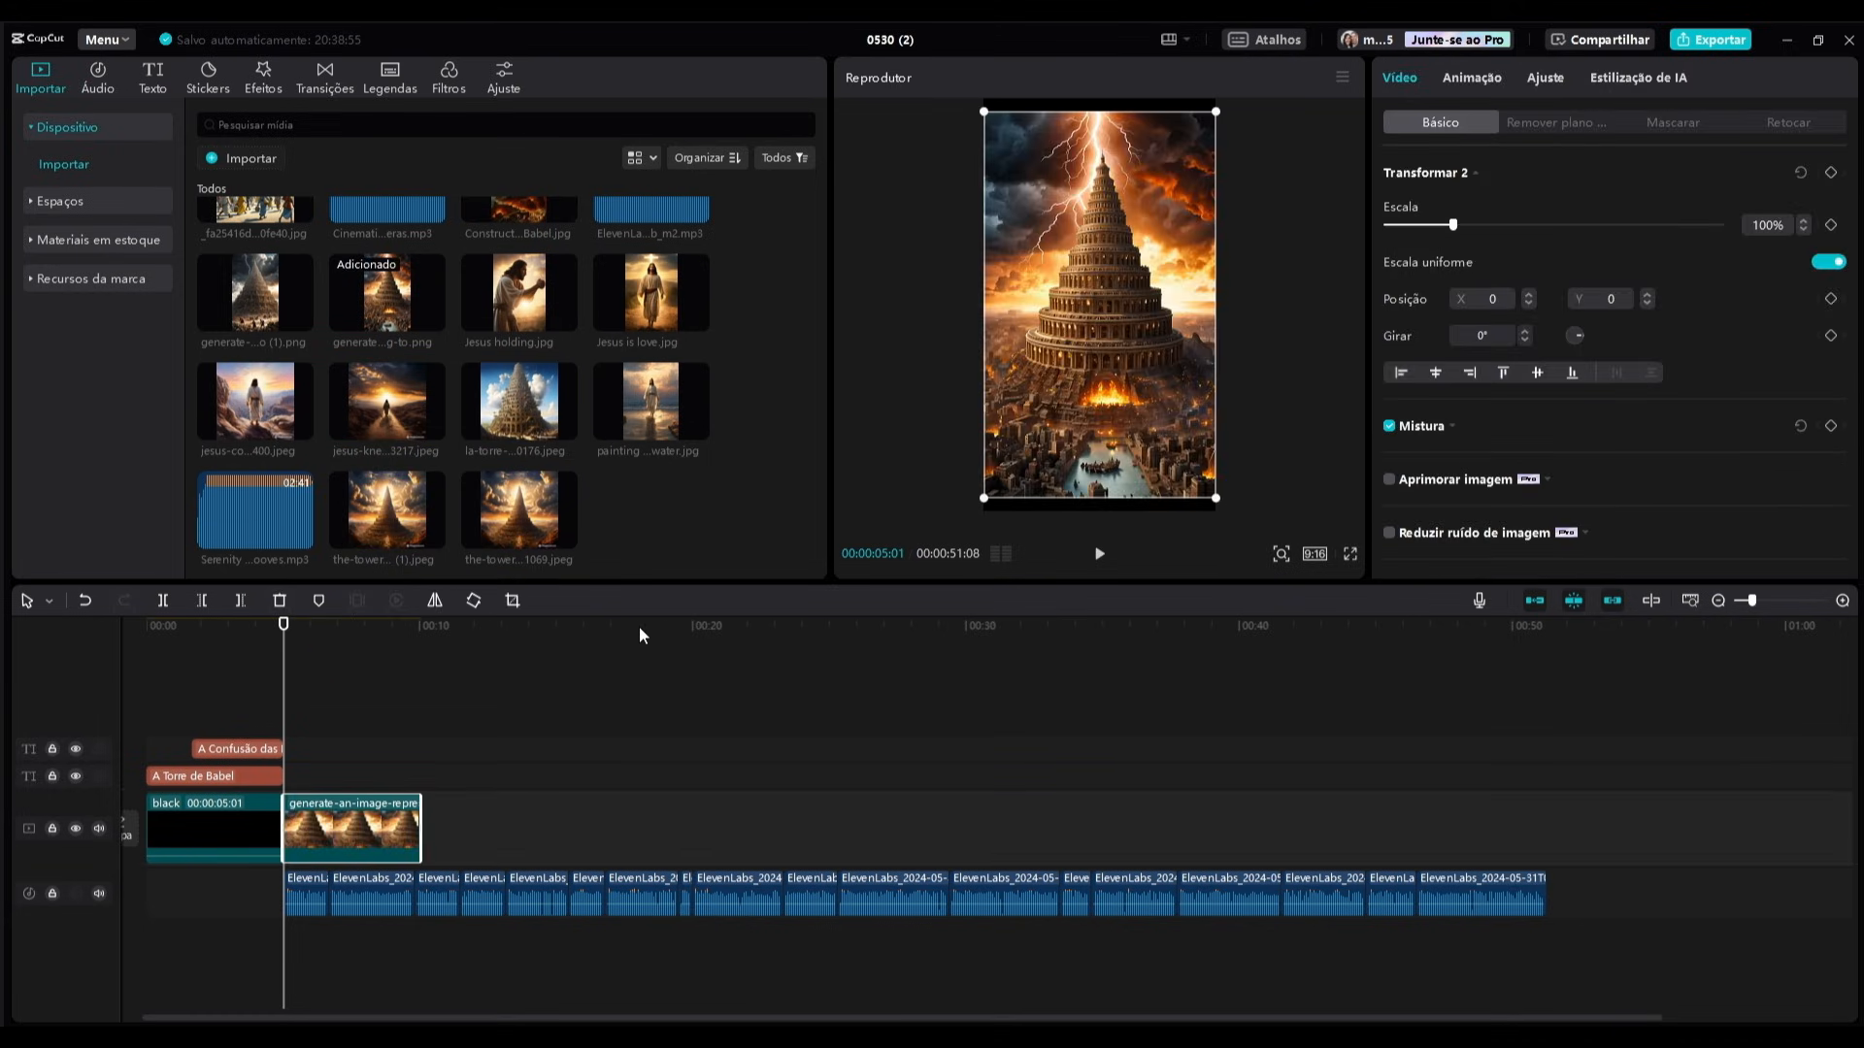
pyautogui.moveTo(1215, 498); pyautogui.dragTo(1220, 513)
pyautogui.click(1161, 434)
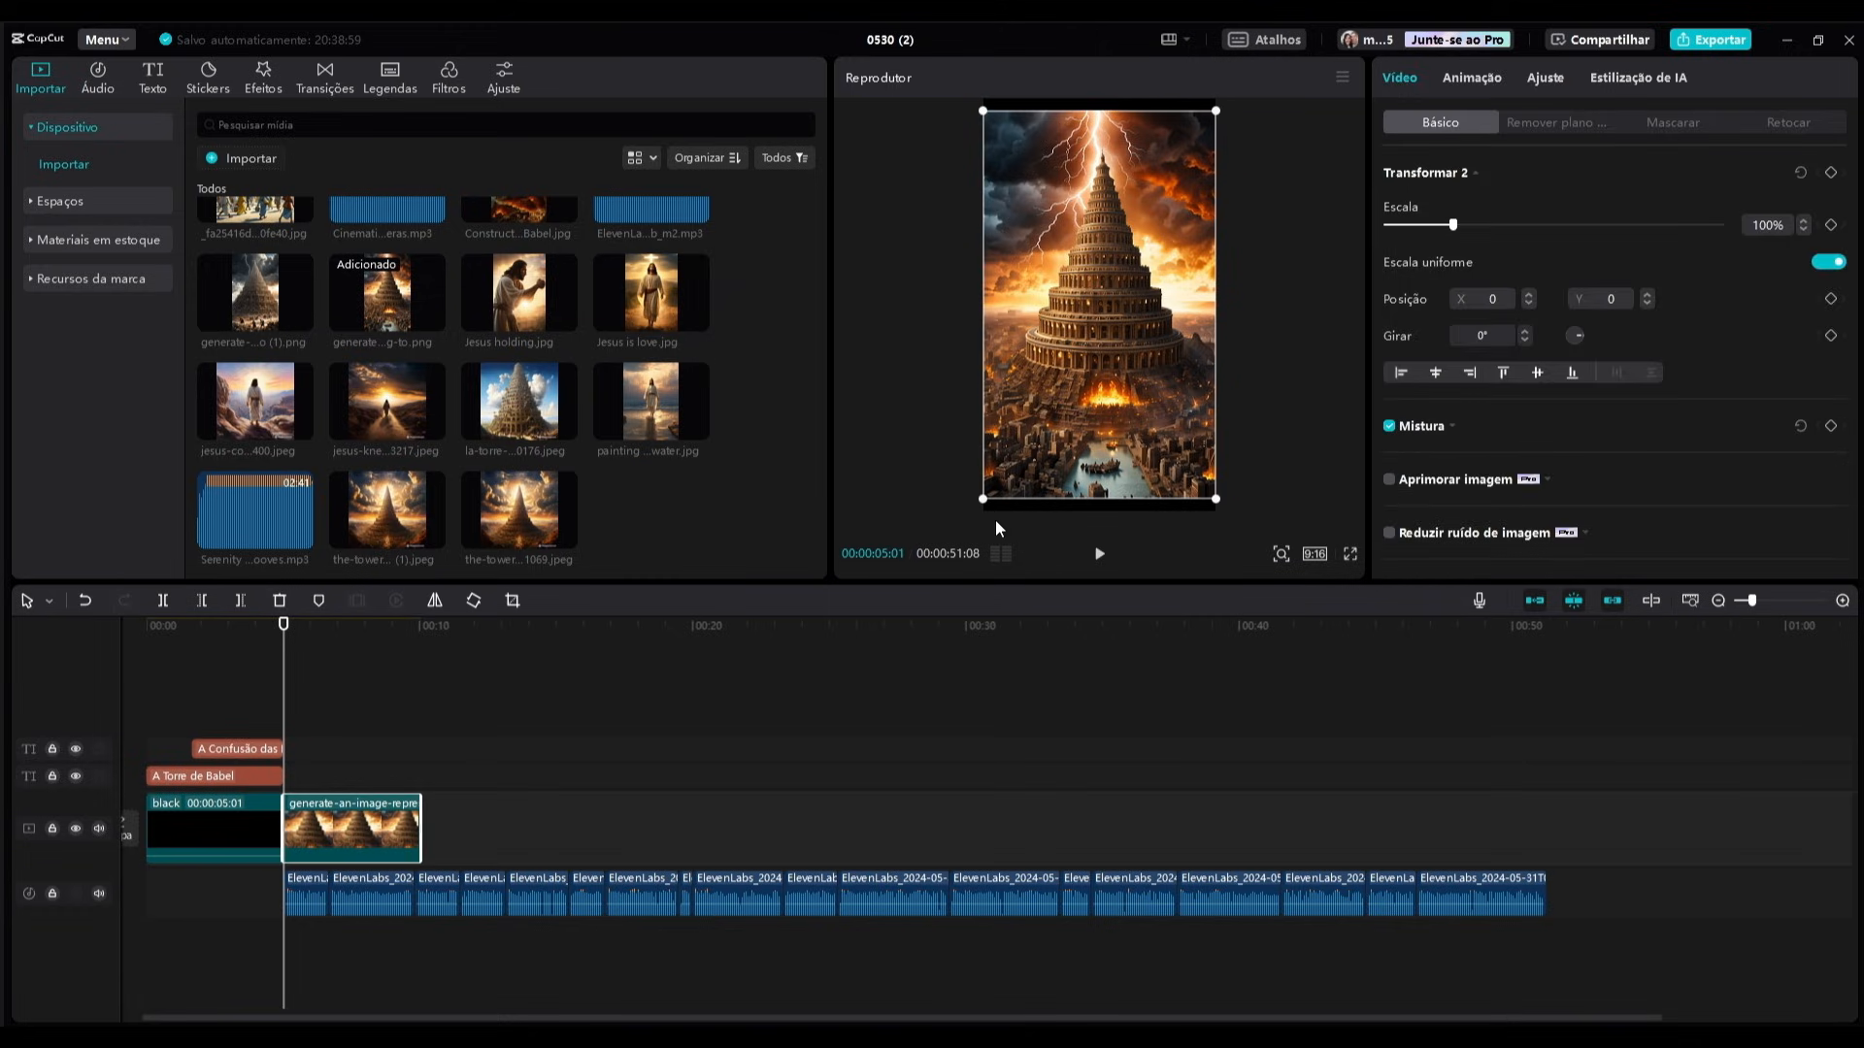
pyautogui.moveTo(986, 500); pyautogui.dragTo(976, 509)
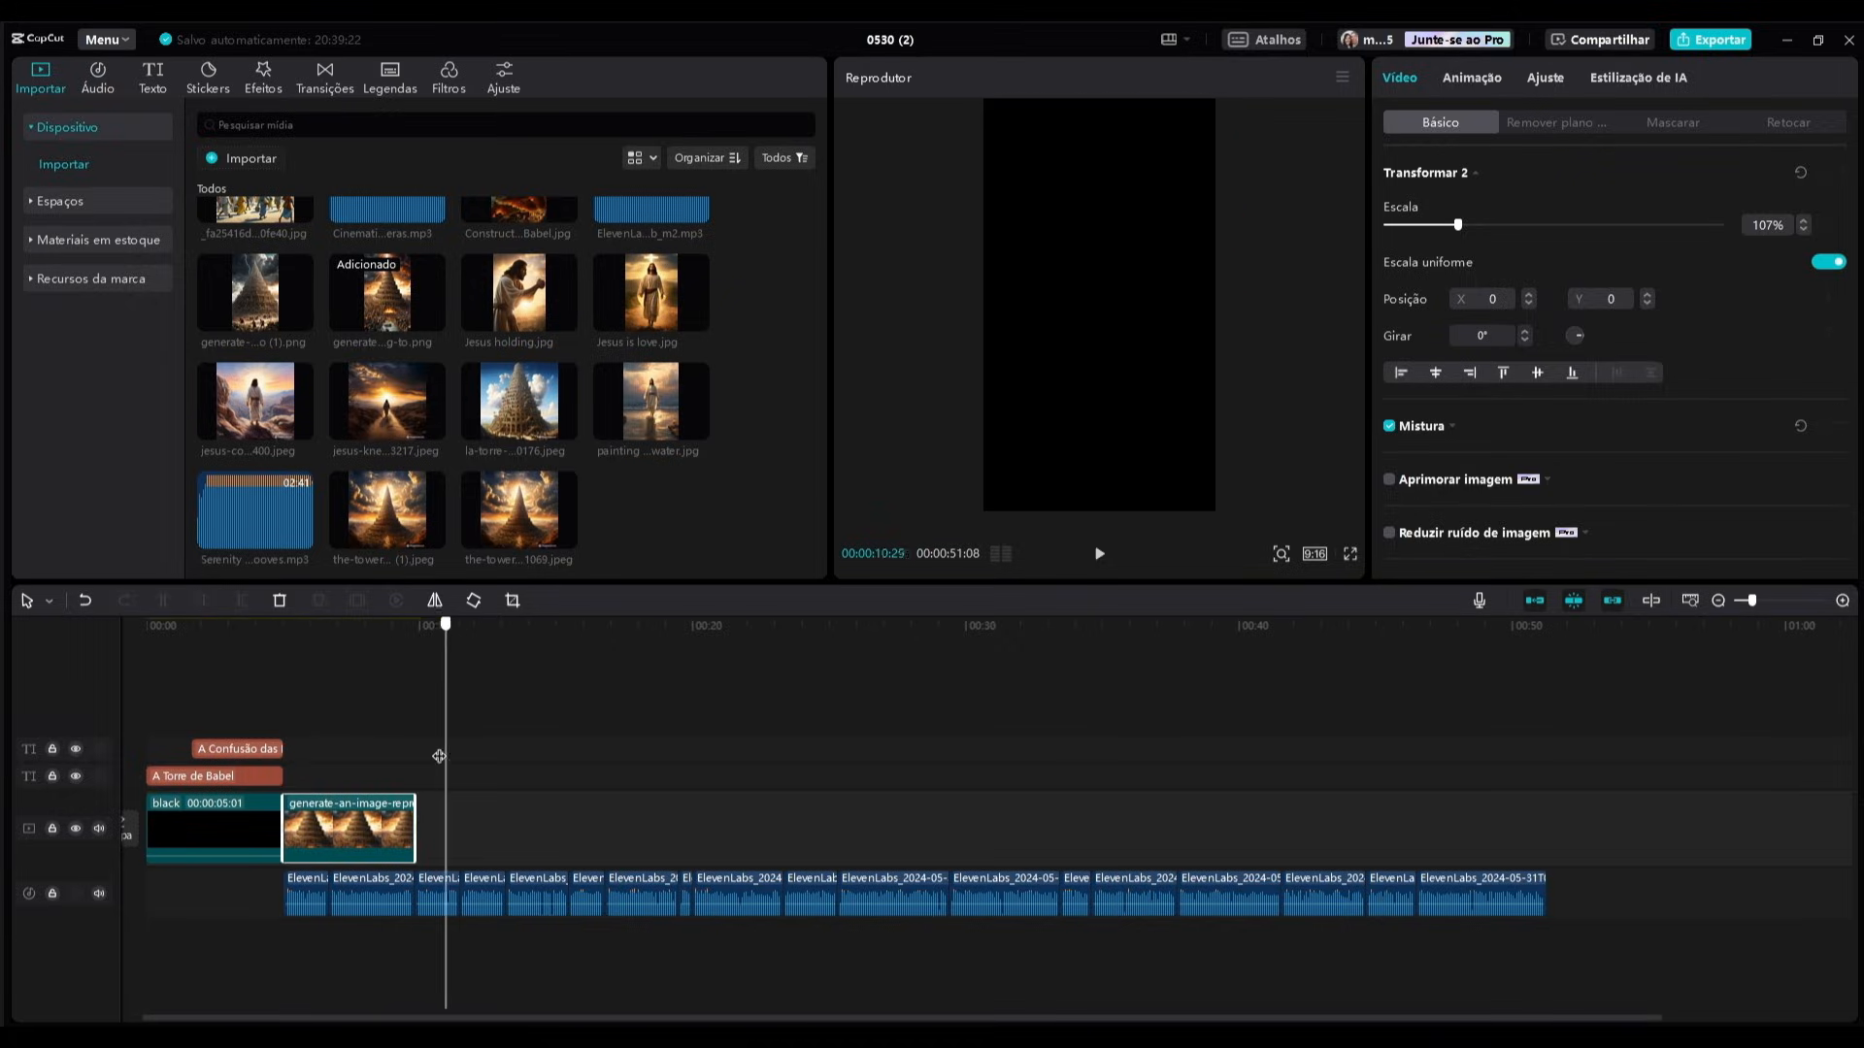
# Add the stormy tower image ending in "(1).png" at 00:00:09:25, enlarge it to fill the frame and end it at 00:00:12:05.
pyautogui.moveTo(437, 756); pyautogui.dragTo(411, 760)
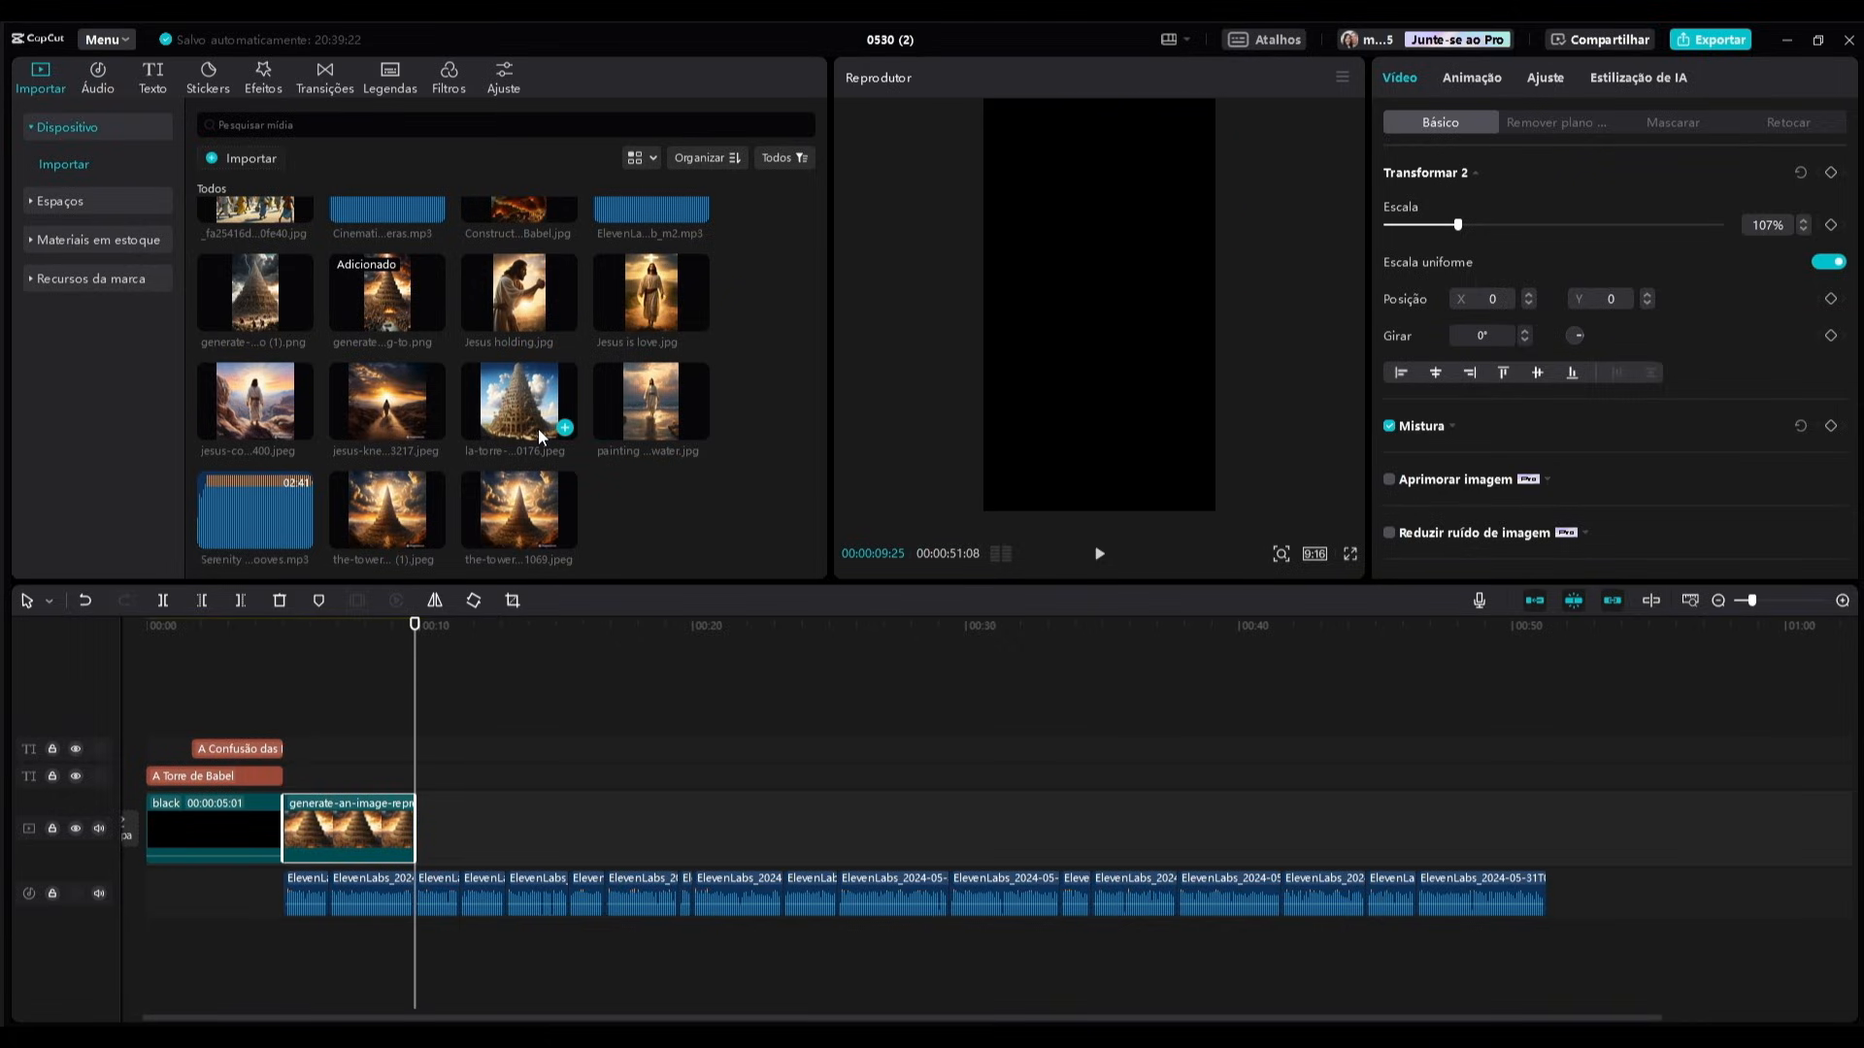
pyautogui.moveTo(255, 291); pyautogui.dragTo(421, 825)
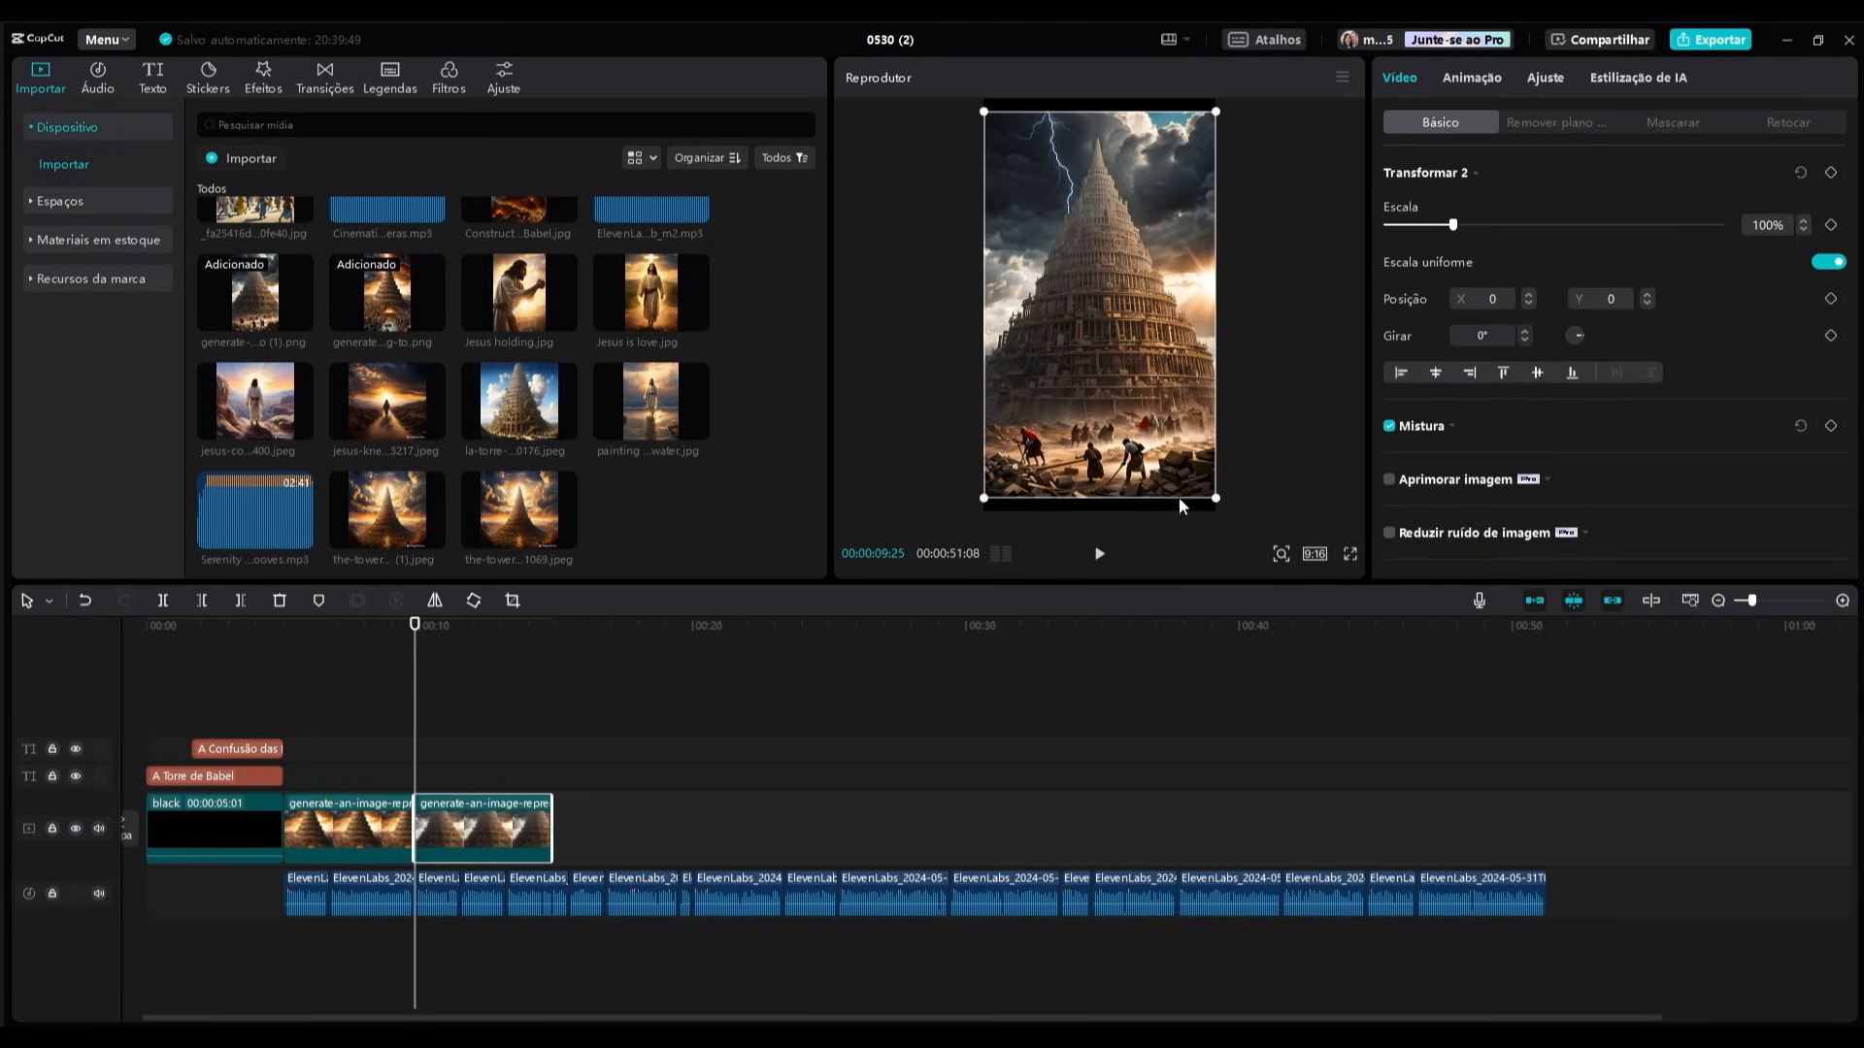
pyautogui.moveTo(1215, 498); pyautogui.dragTo(1225, 510)
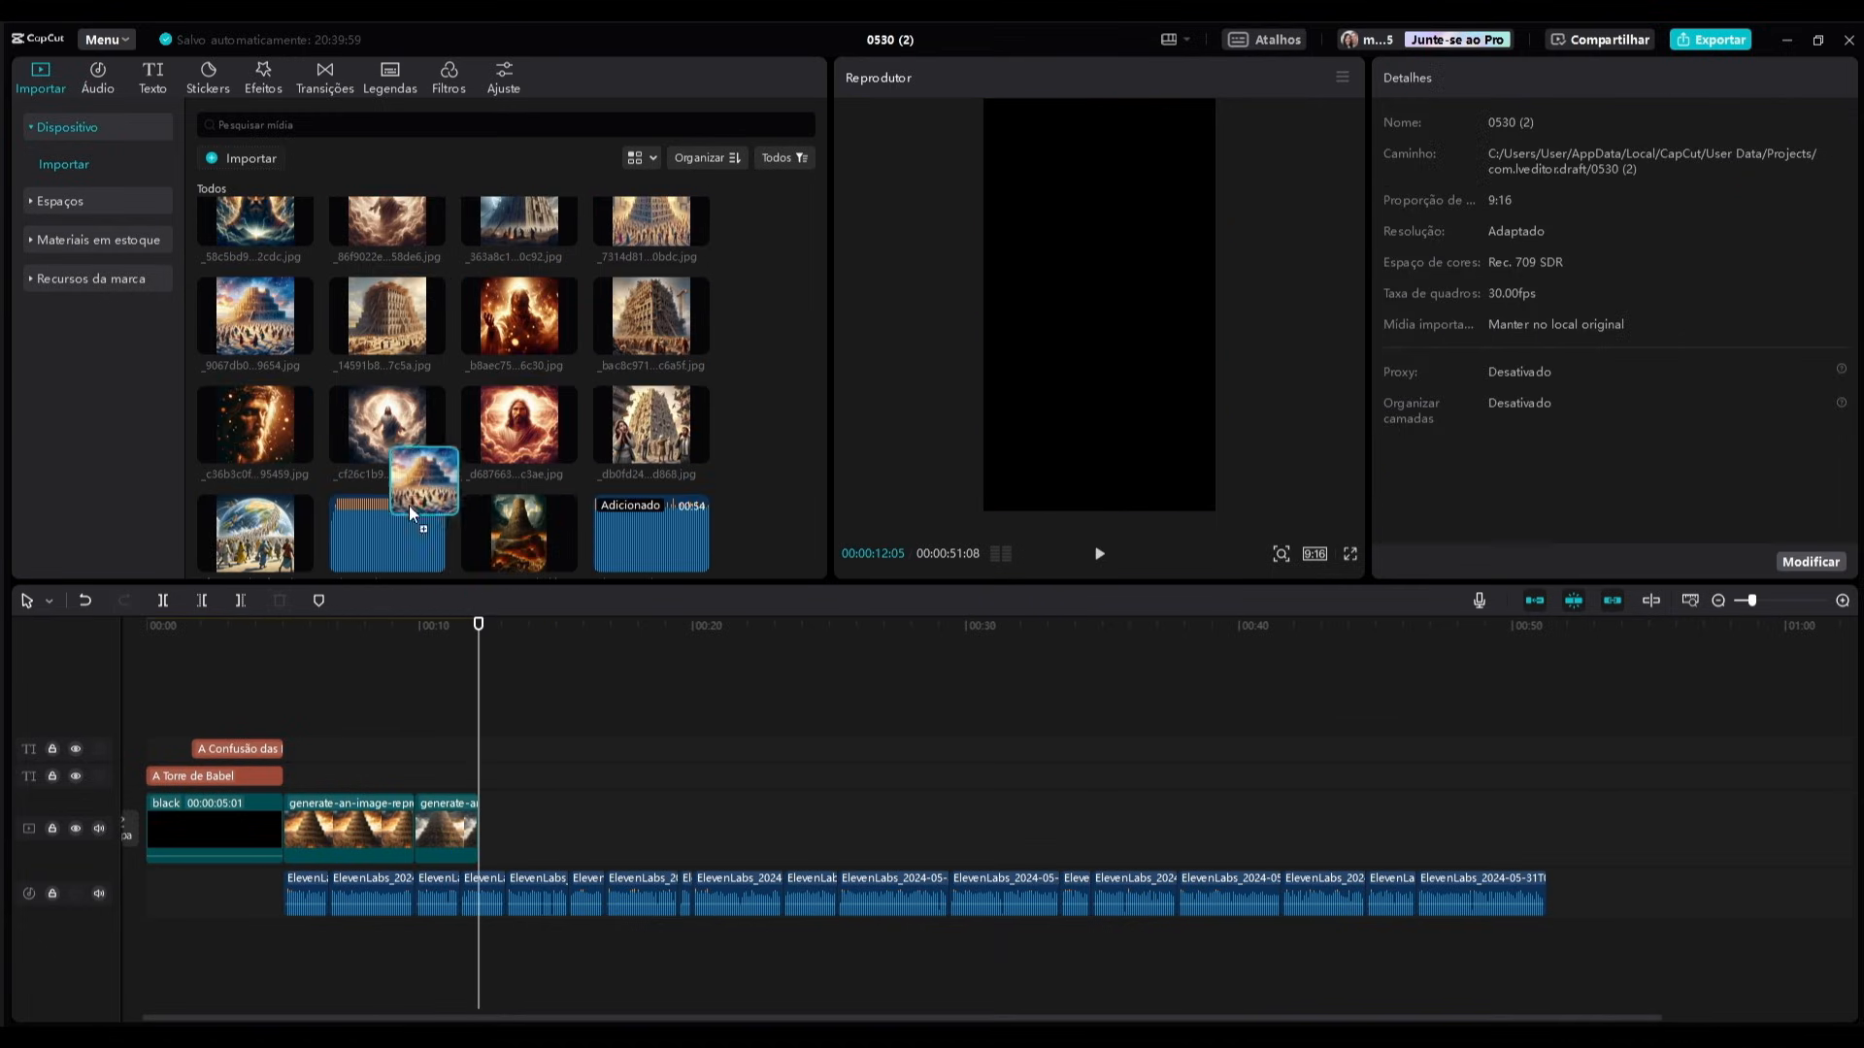
# Add the _9067db0 tower-and-crowd image at 00:00:12:05, scale it to 178% and end it at 00:00:15:14 to match the narration.
pyautogui.moveTo(409, 505); pyautogui.dragTo(475, 812)
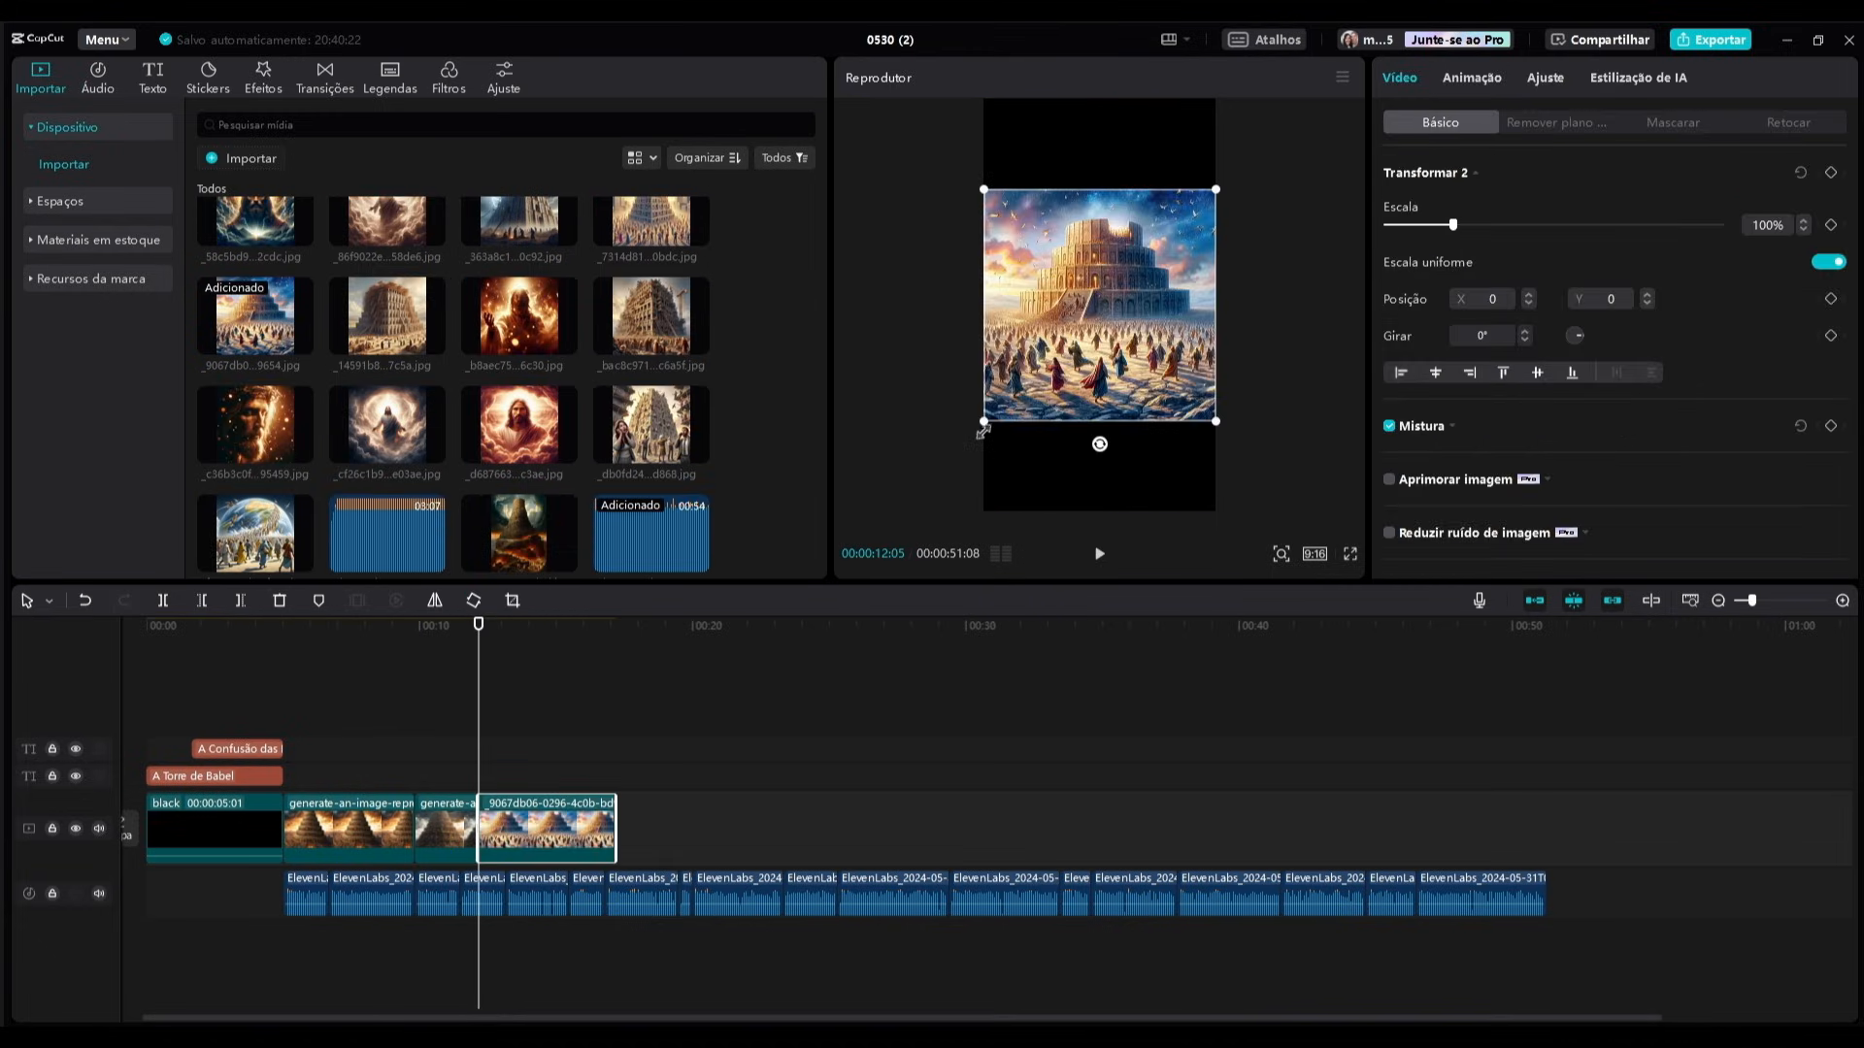
pyautogui.moveTo(982, 425); pyautogui.dragTo(873, 549)
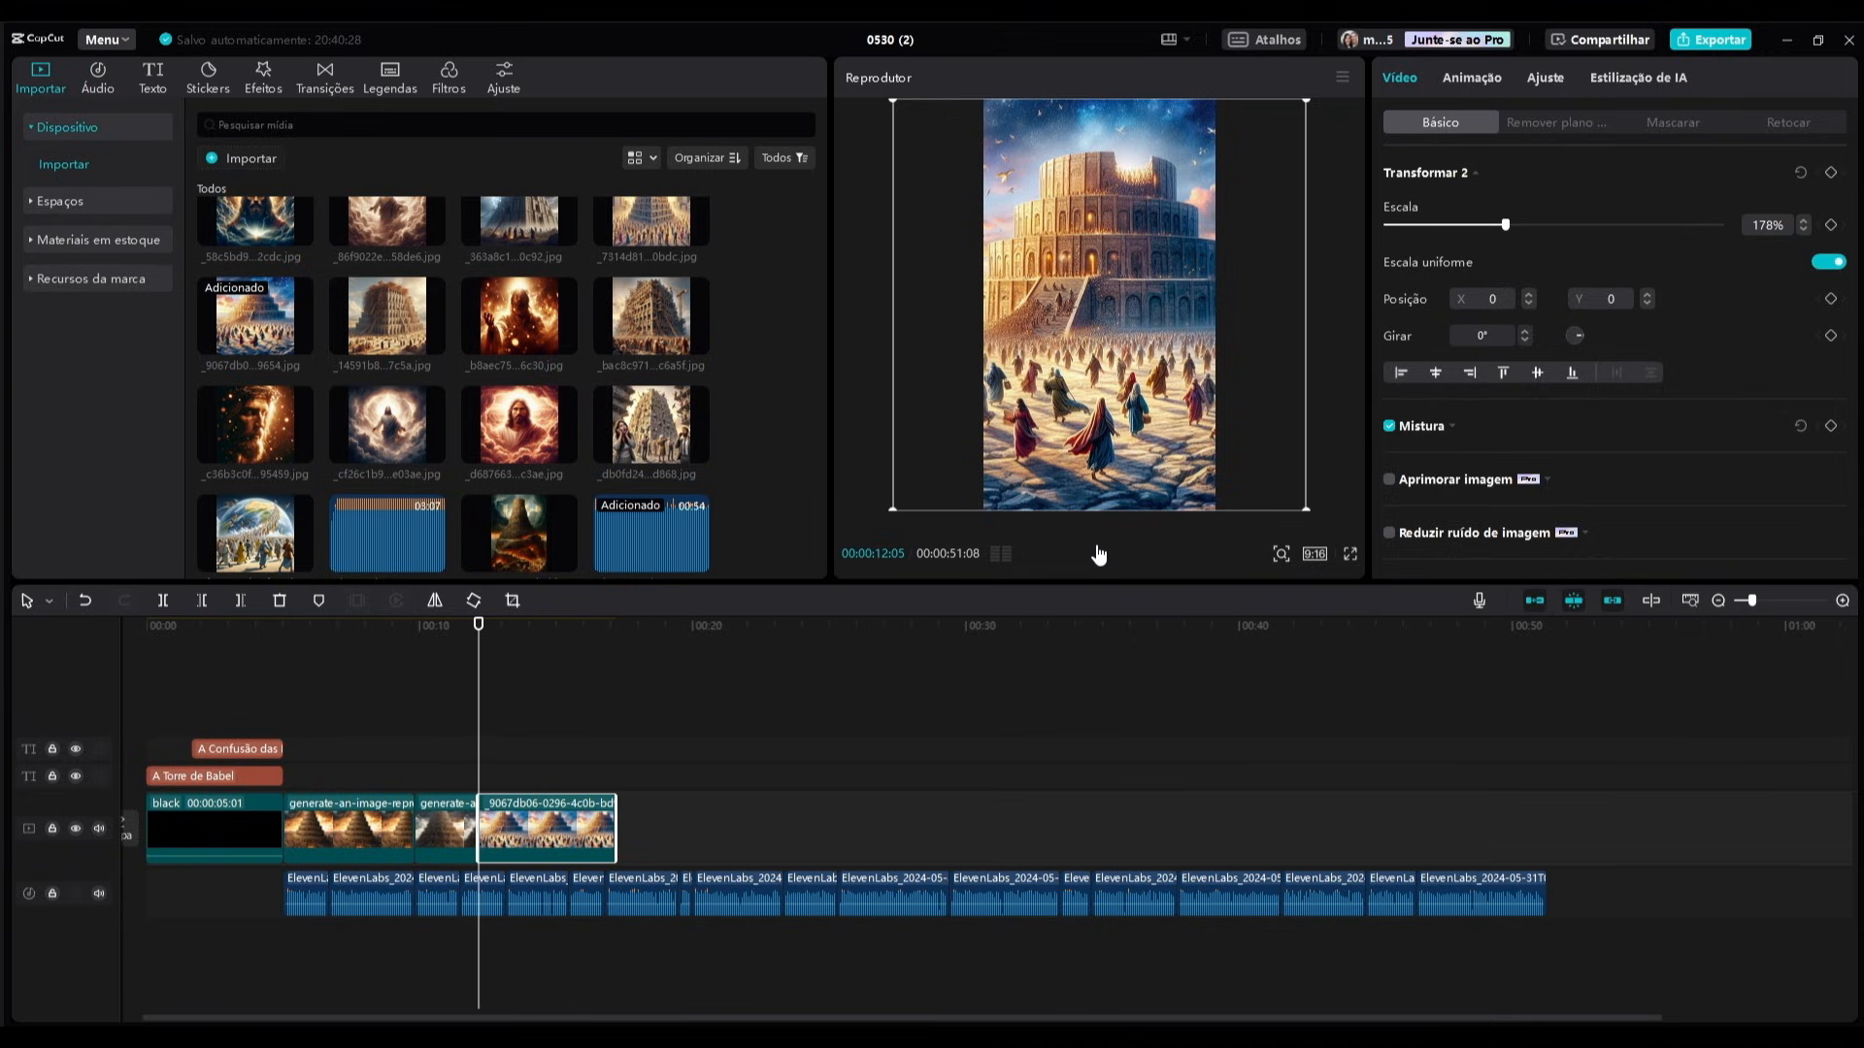
pyautogui.click(1098, 553)
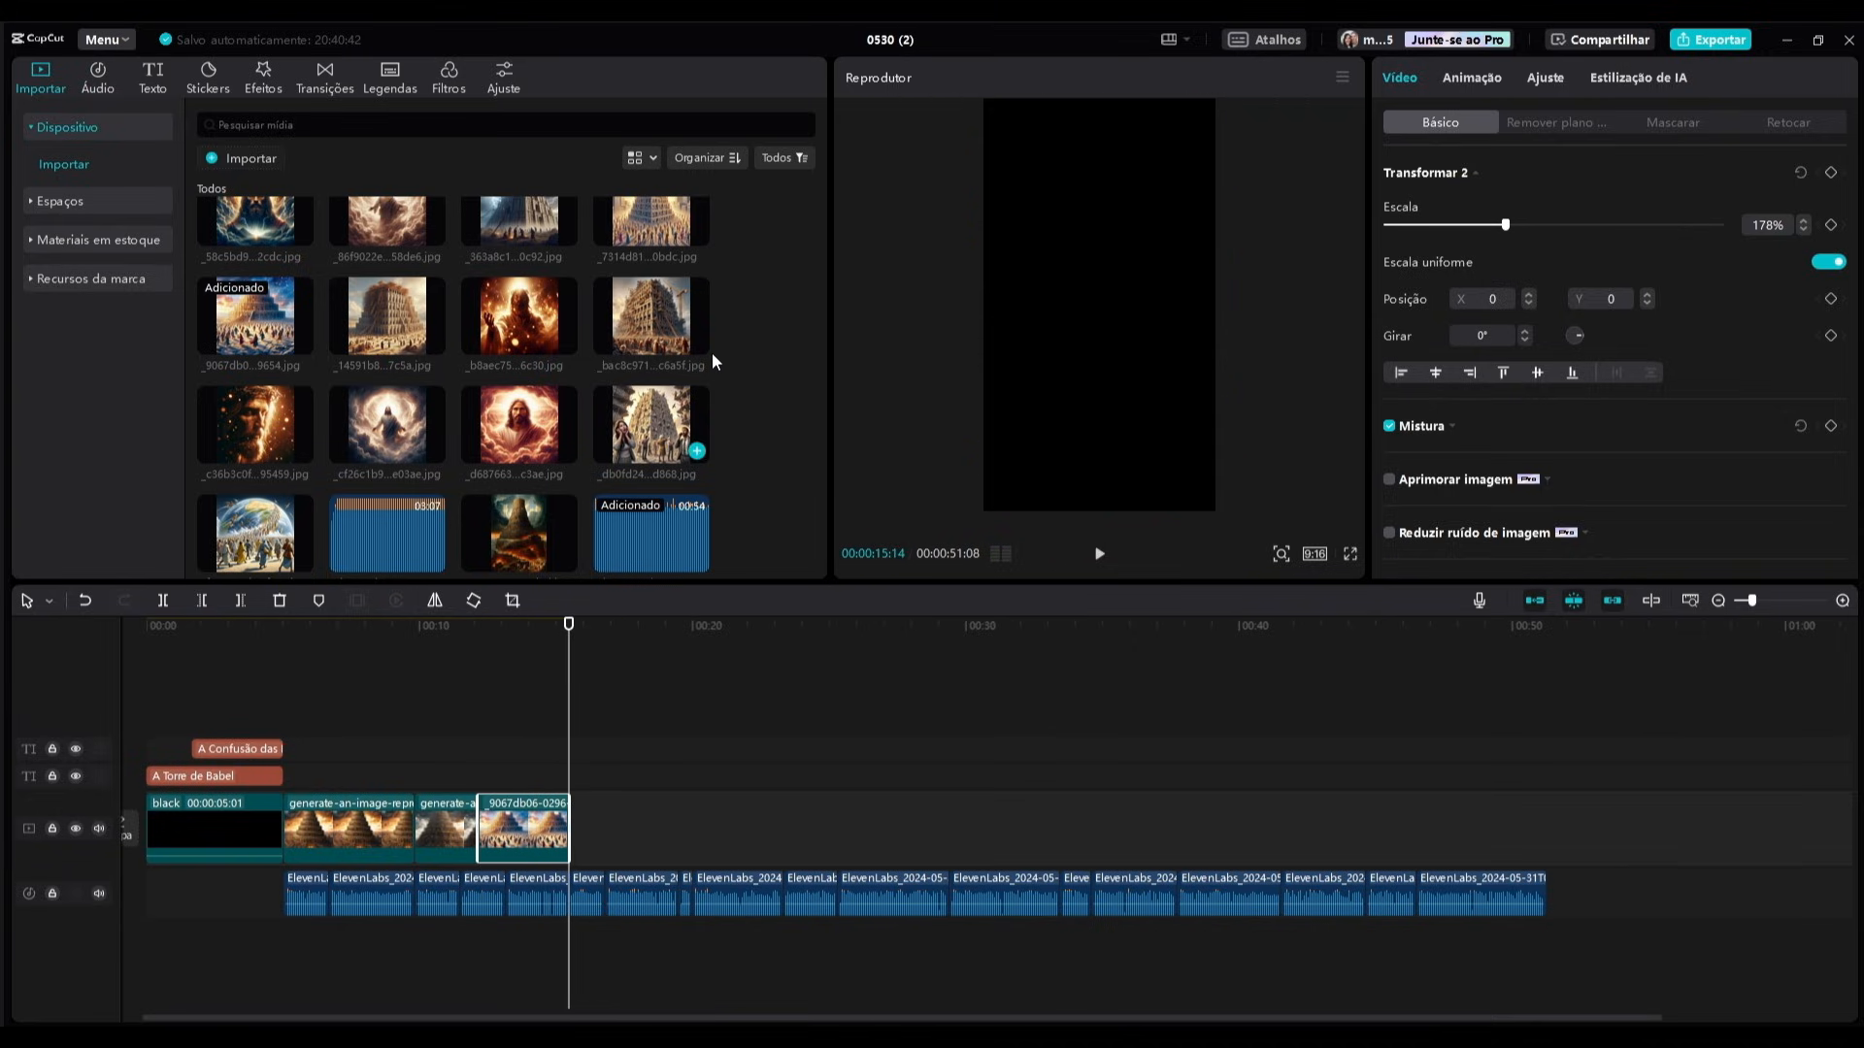
# Add the _2fa877fb spiral tower image at 00:00:15:14, scale it to 178% and trim its end to 00:00:19:14.
pyautogui.scroll(1, 748, 358)
pyautogui.moveTo(988, 435); pyautogui.dragTo(924, 555)
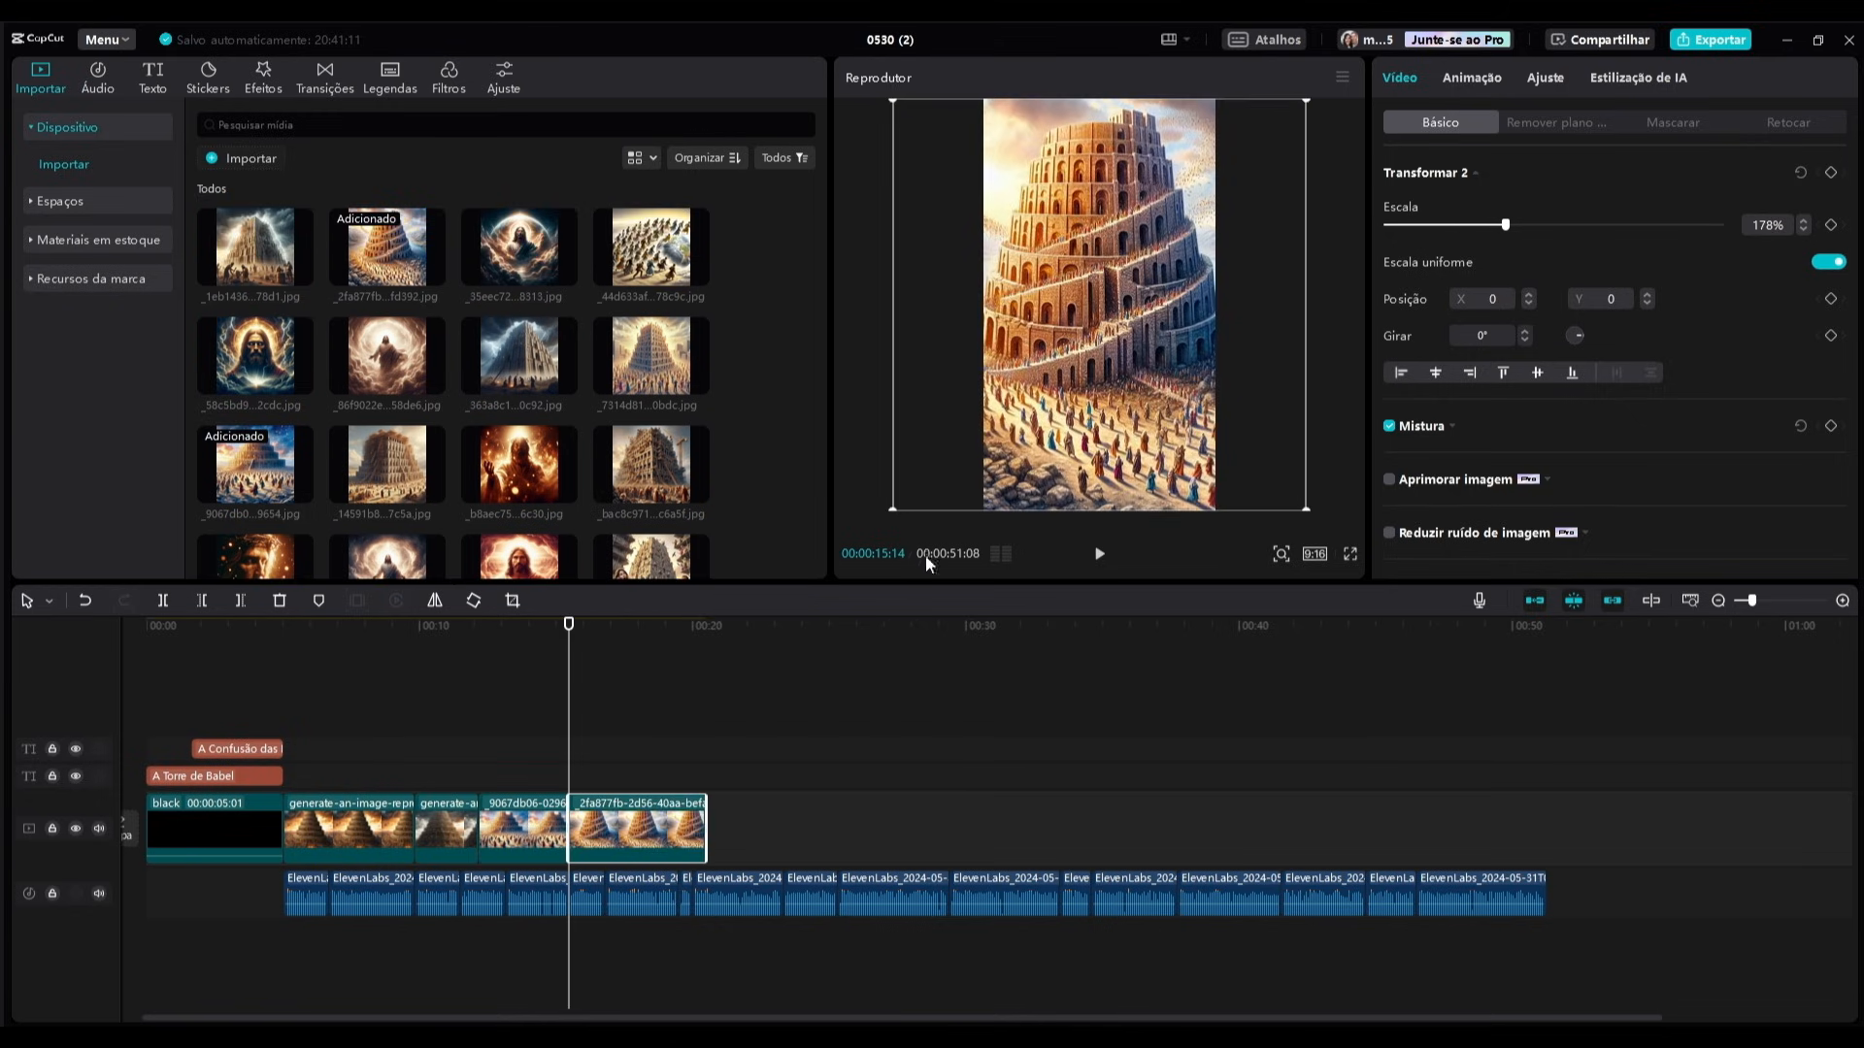
pyautogui.click(1100, 553)
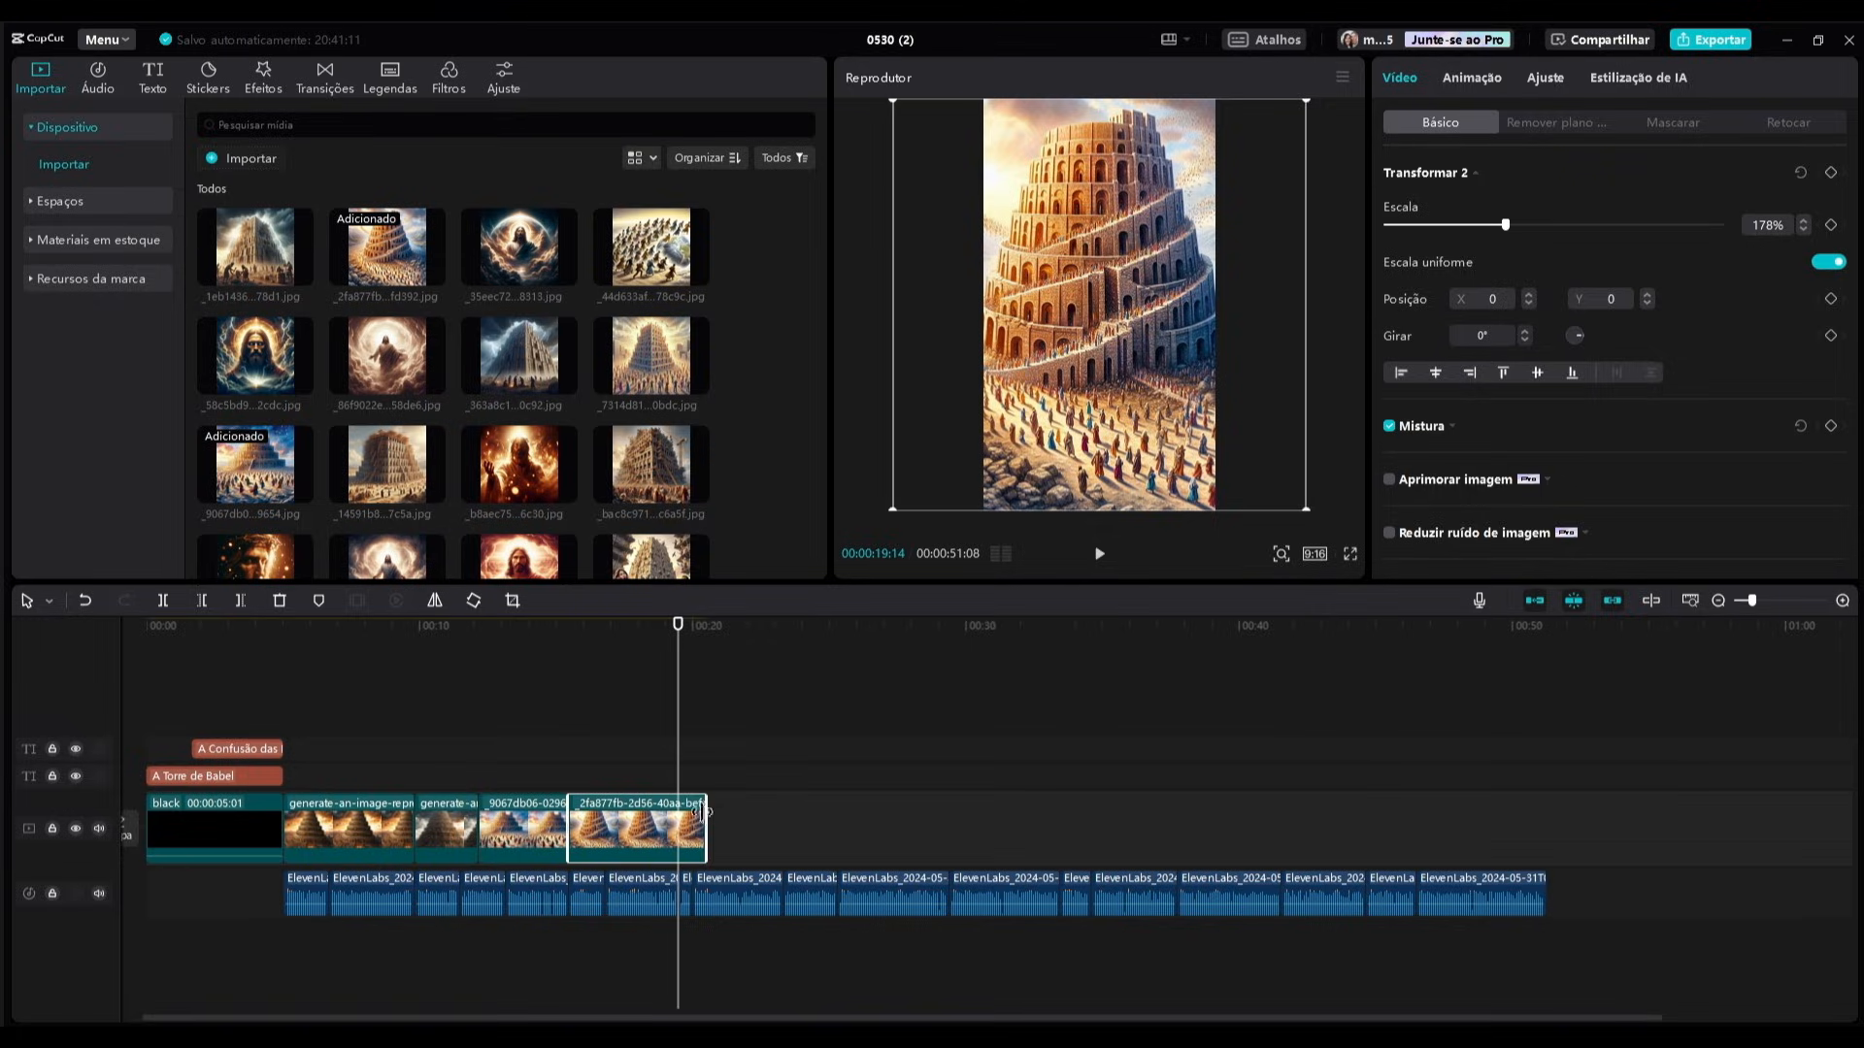
pyautogui.moveTo(703, 811); pyautogui.dragTo(679, 814)
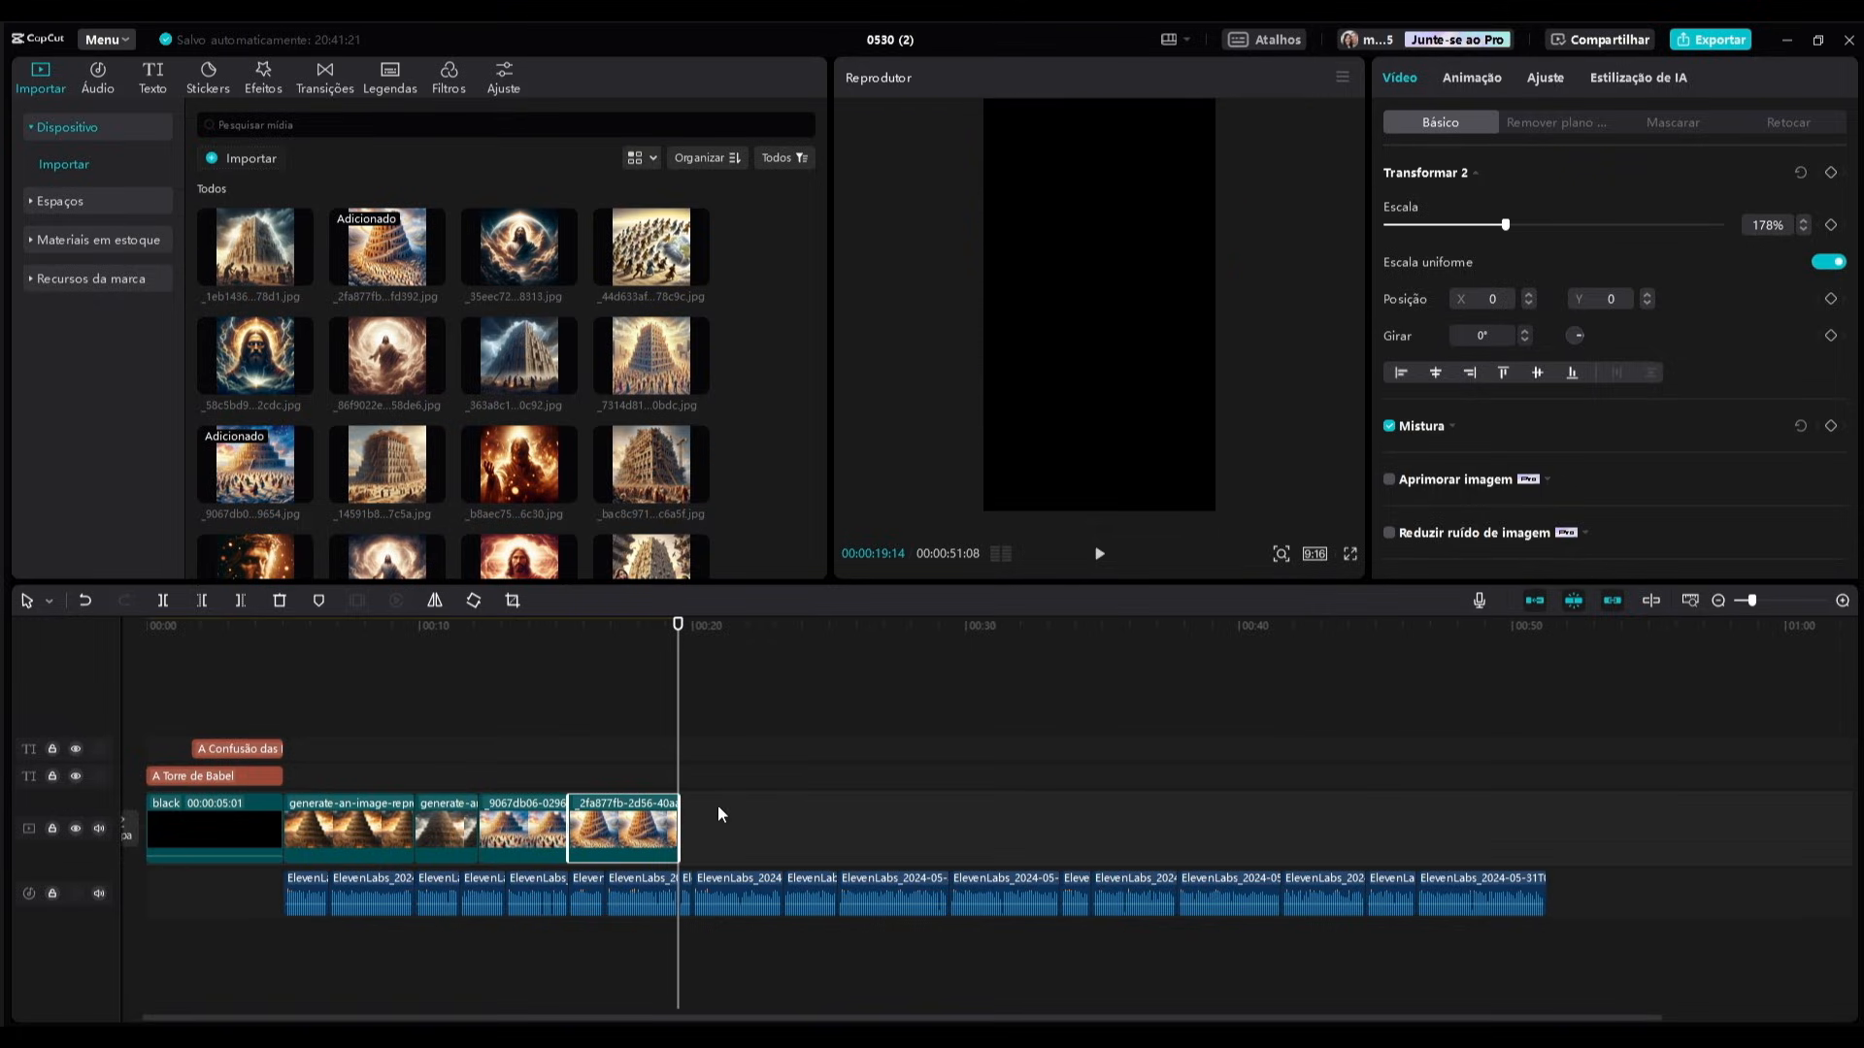
# Add the _35eec72, _86f9022, _bac8c97, _db0fd24 and _44d633a images from 00:00:19:14, filling the frame and trimmed to match the narration clips.
pyautogui.click(1100, 555)
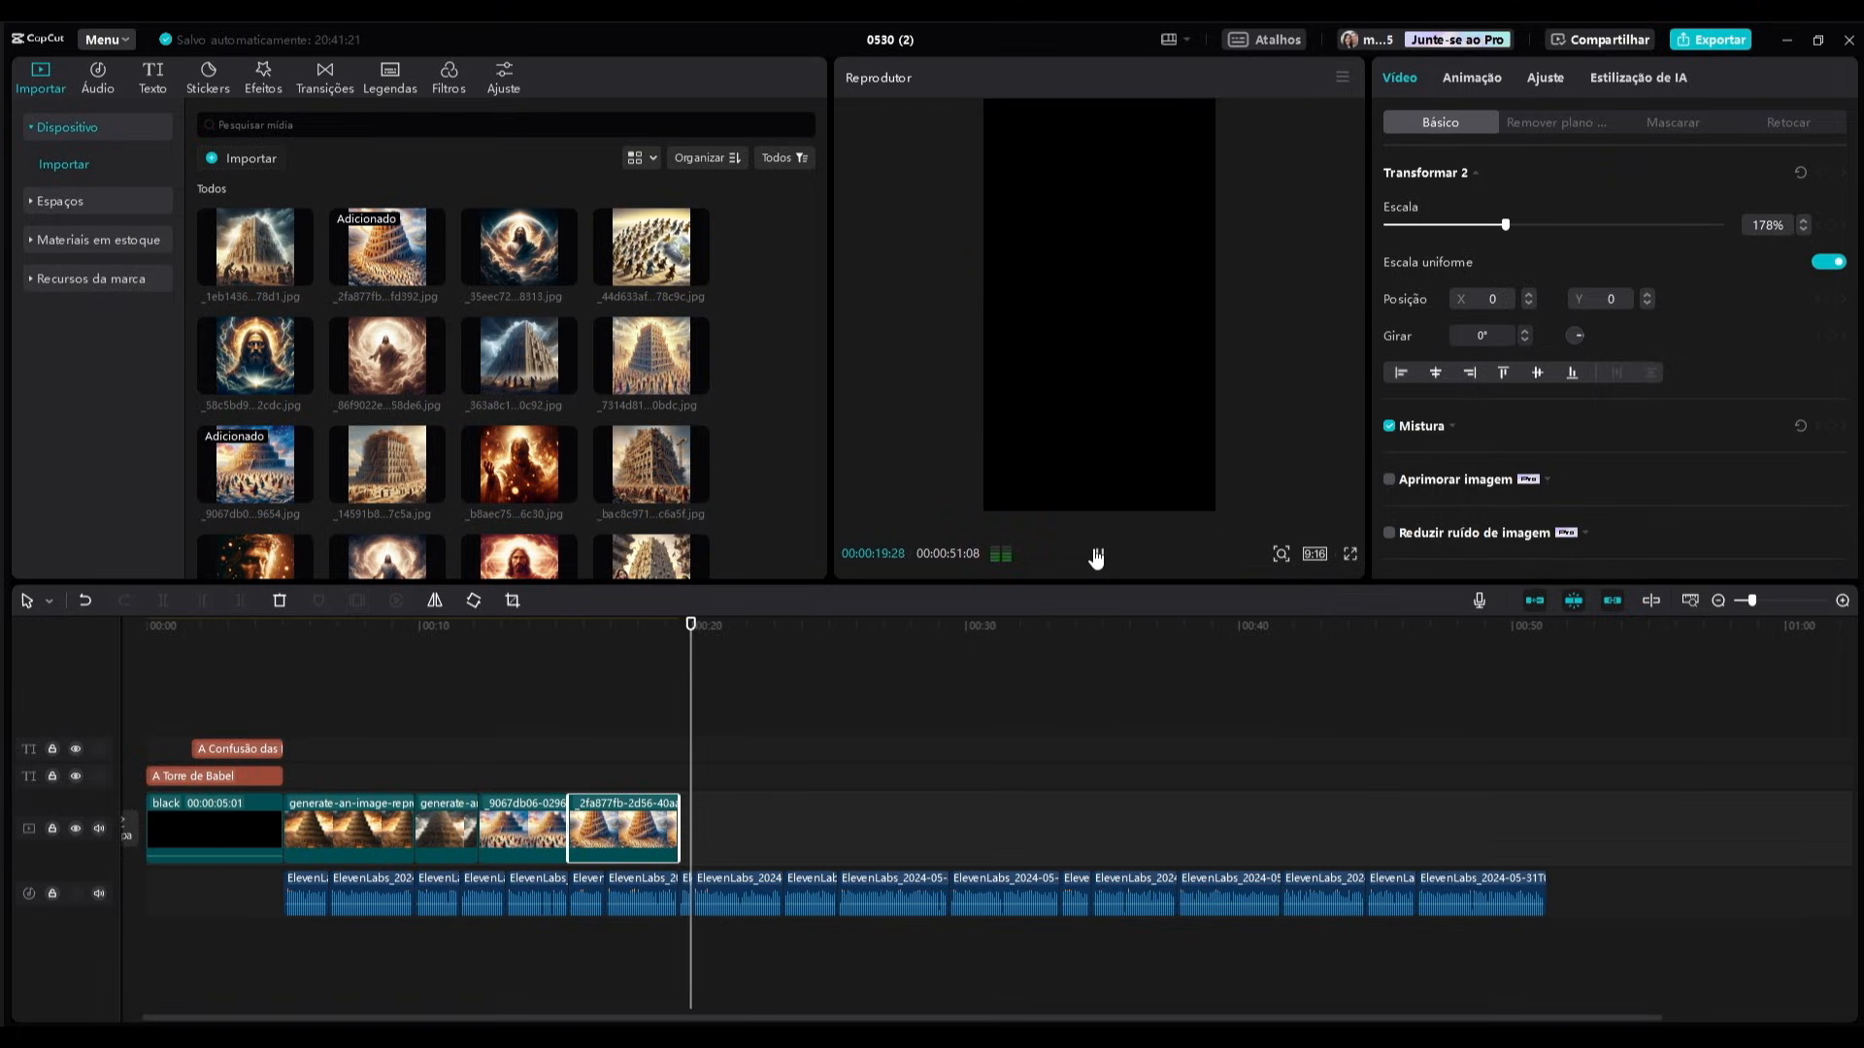
pyautogui.click(1097, 555)
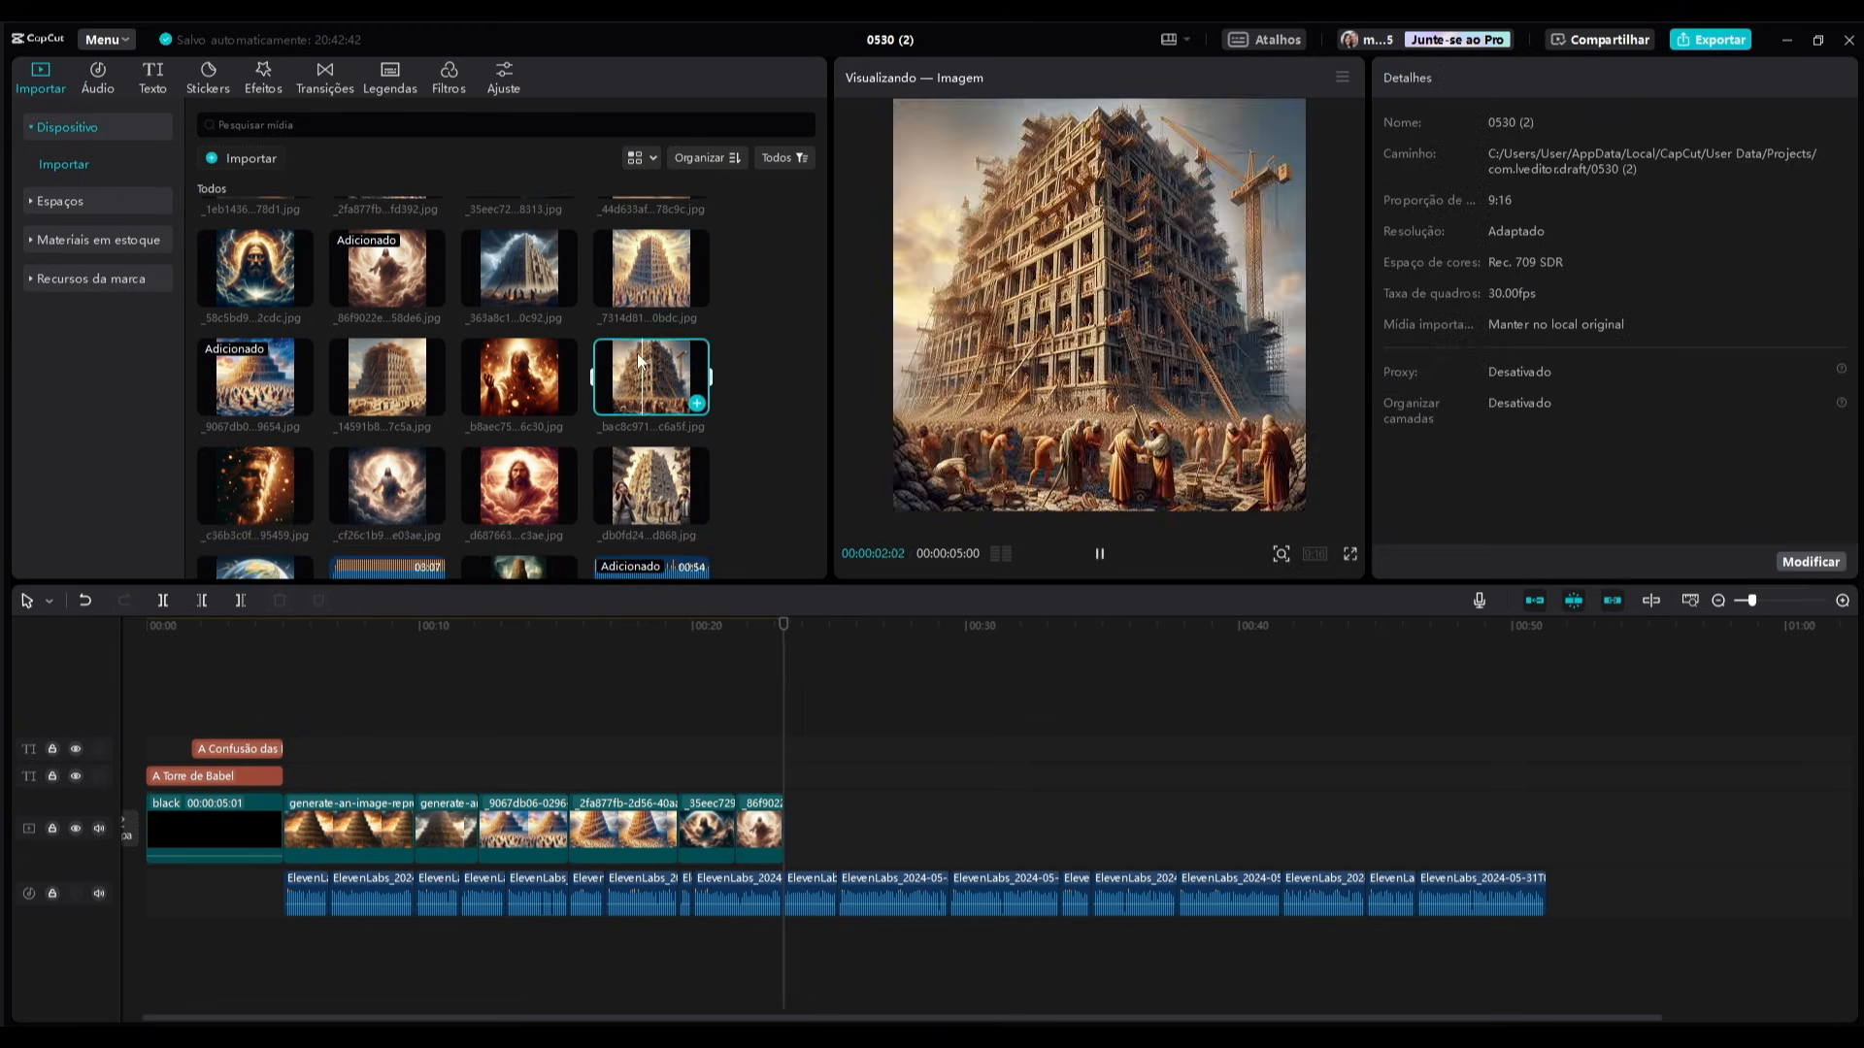
pyautogui.click(697, 408)
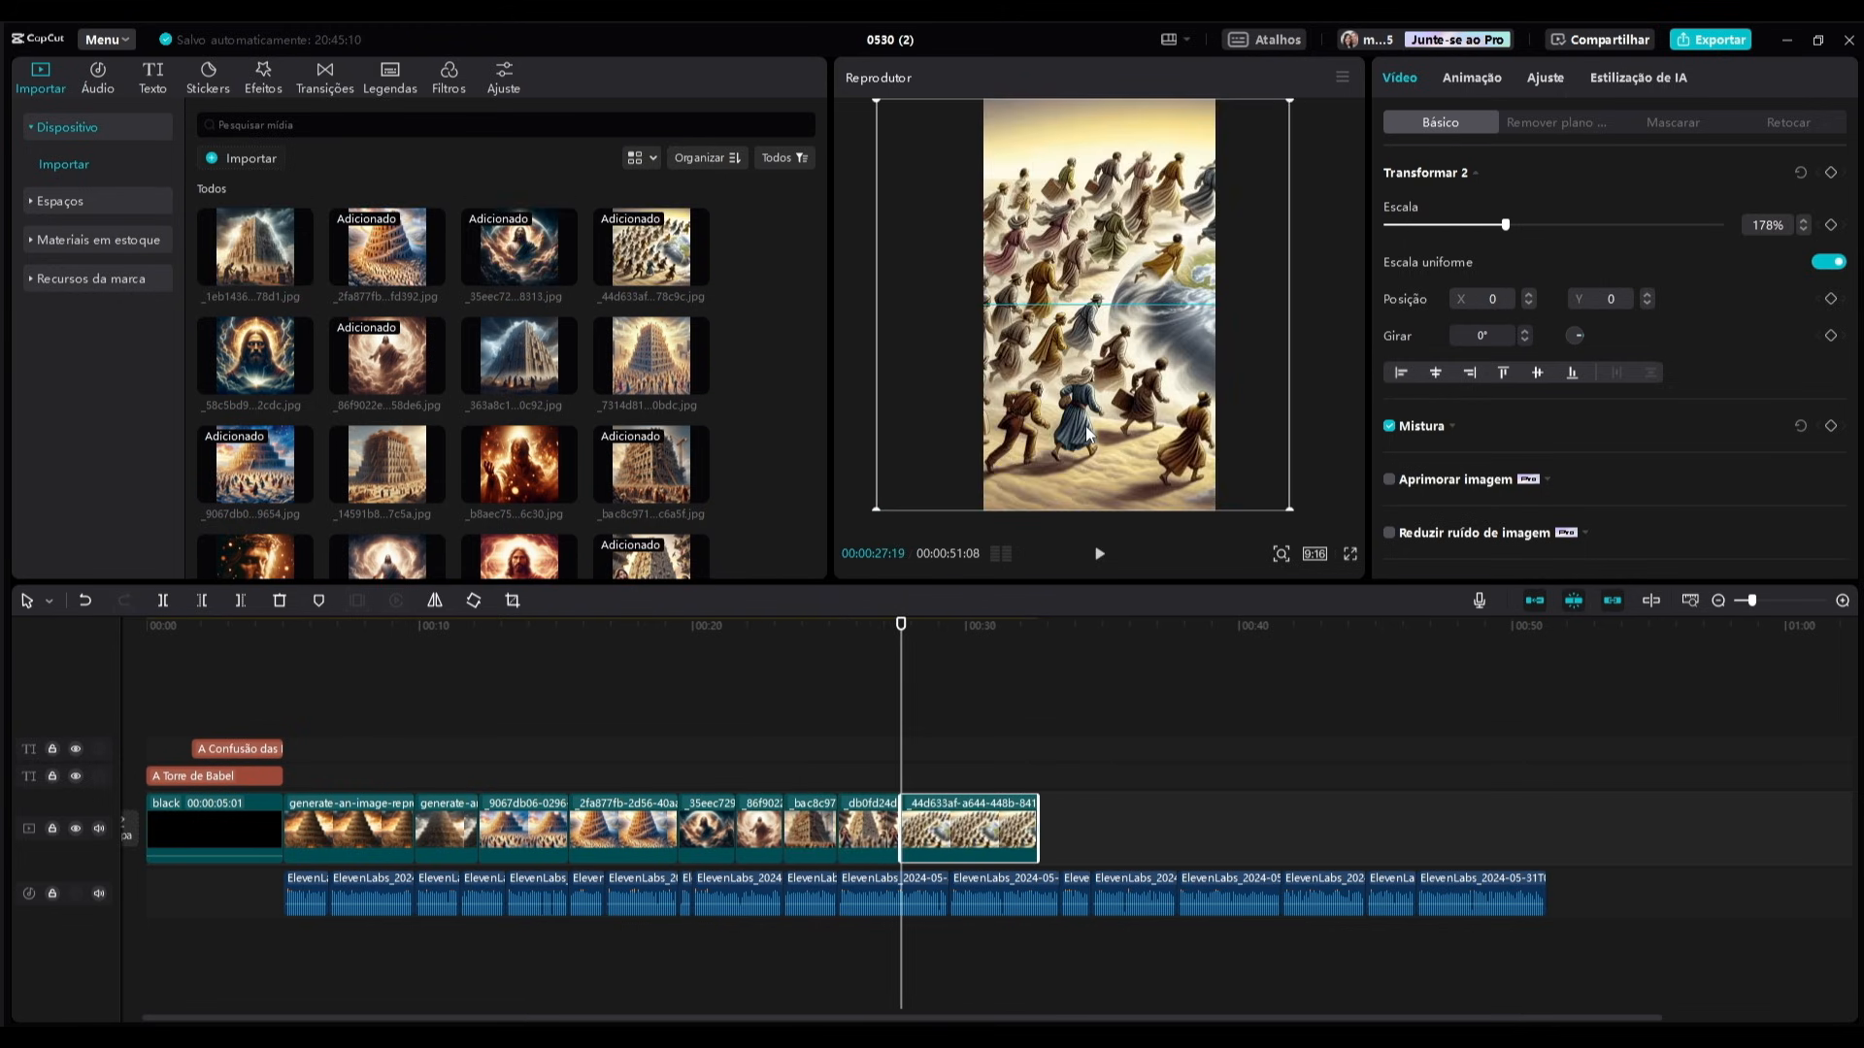
pyautogui.moveTo(1035, 825); pyautogui.dragTo(949, 825)
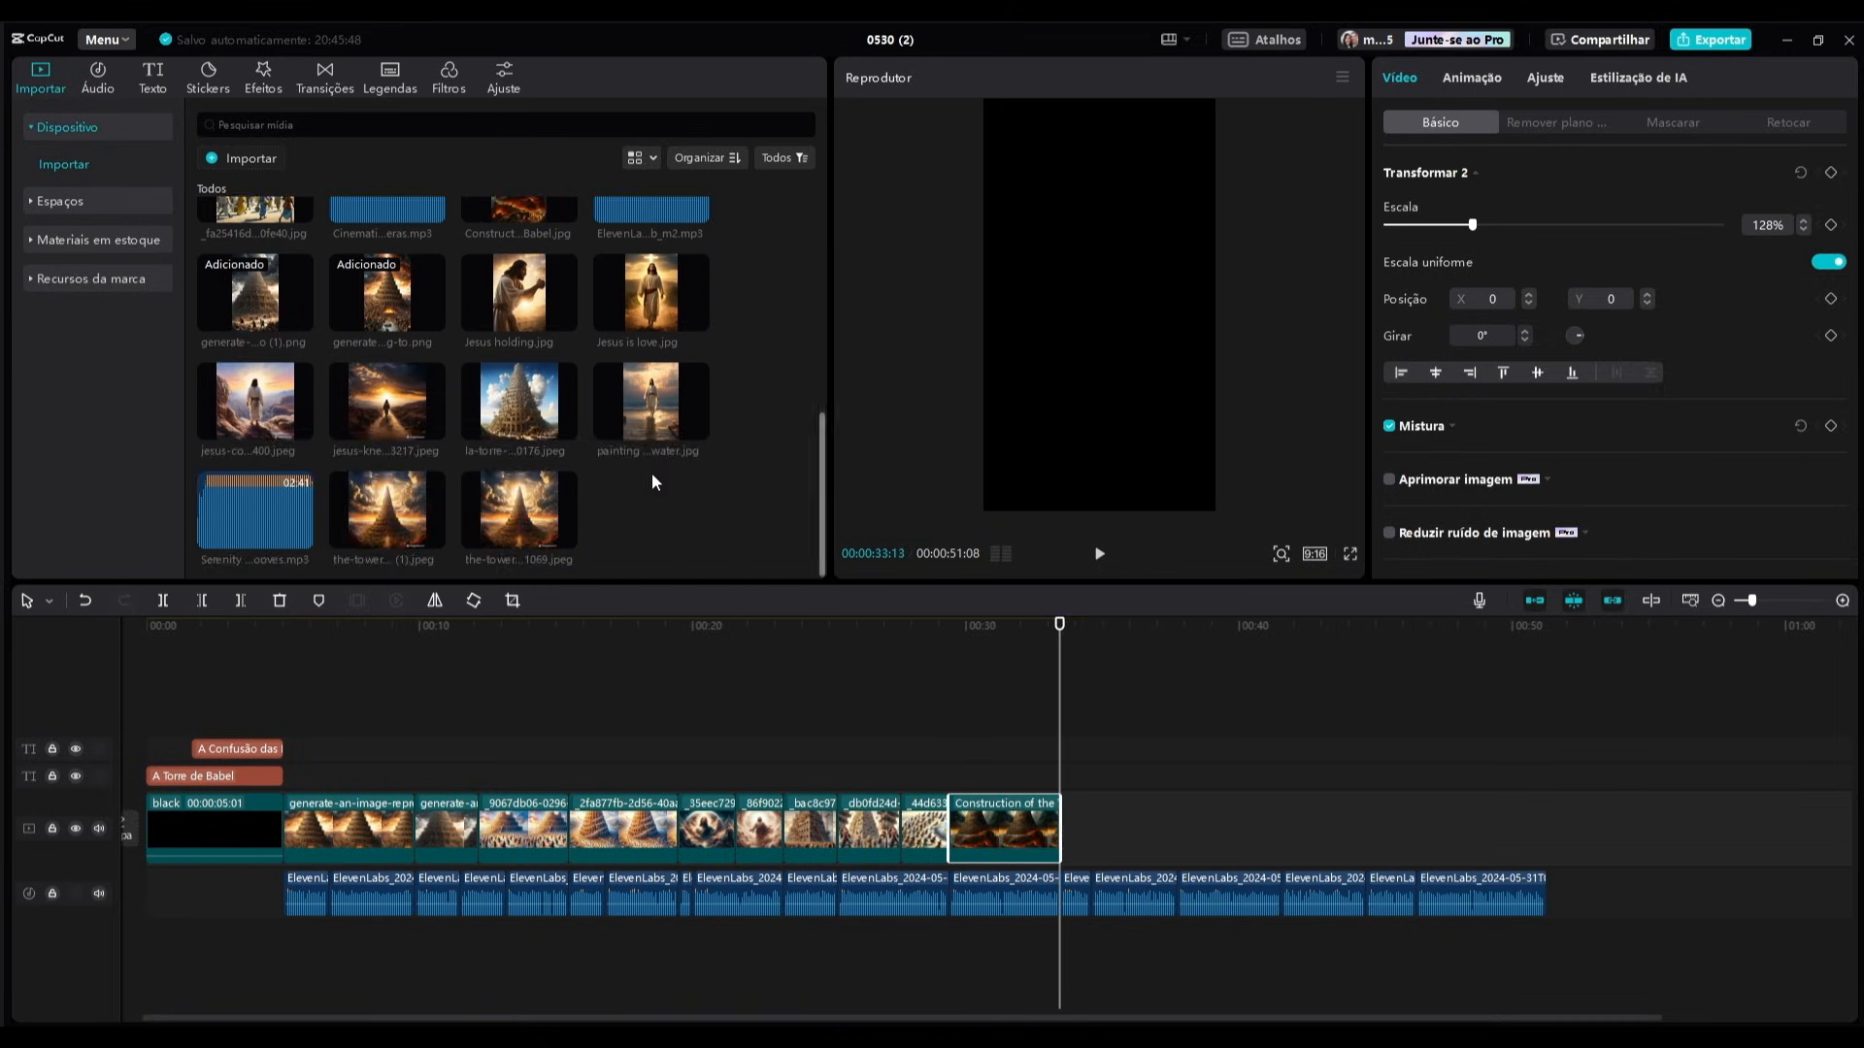
# Continue the image sequence with the Construction tower, the Jesus images and _c36b3c0, ending jesus-knew-his-path with the narration at 00:00:51:08.
pyautogui.click(653, 479)
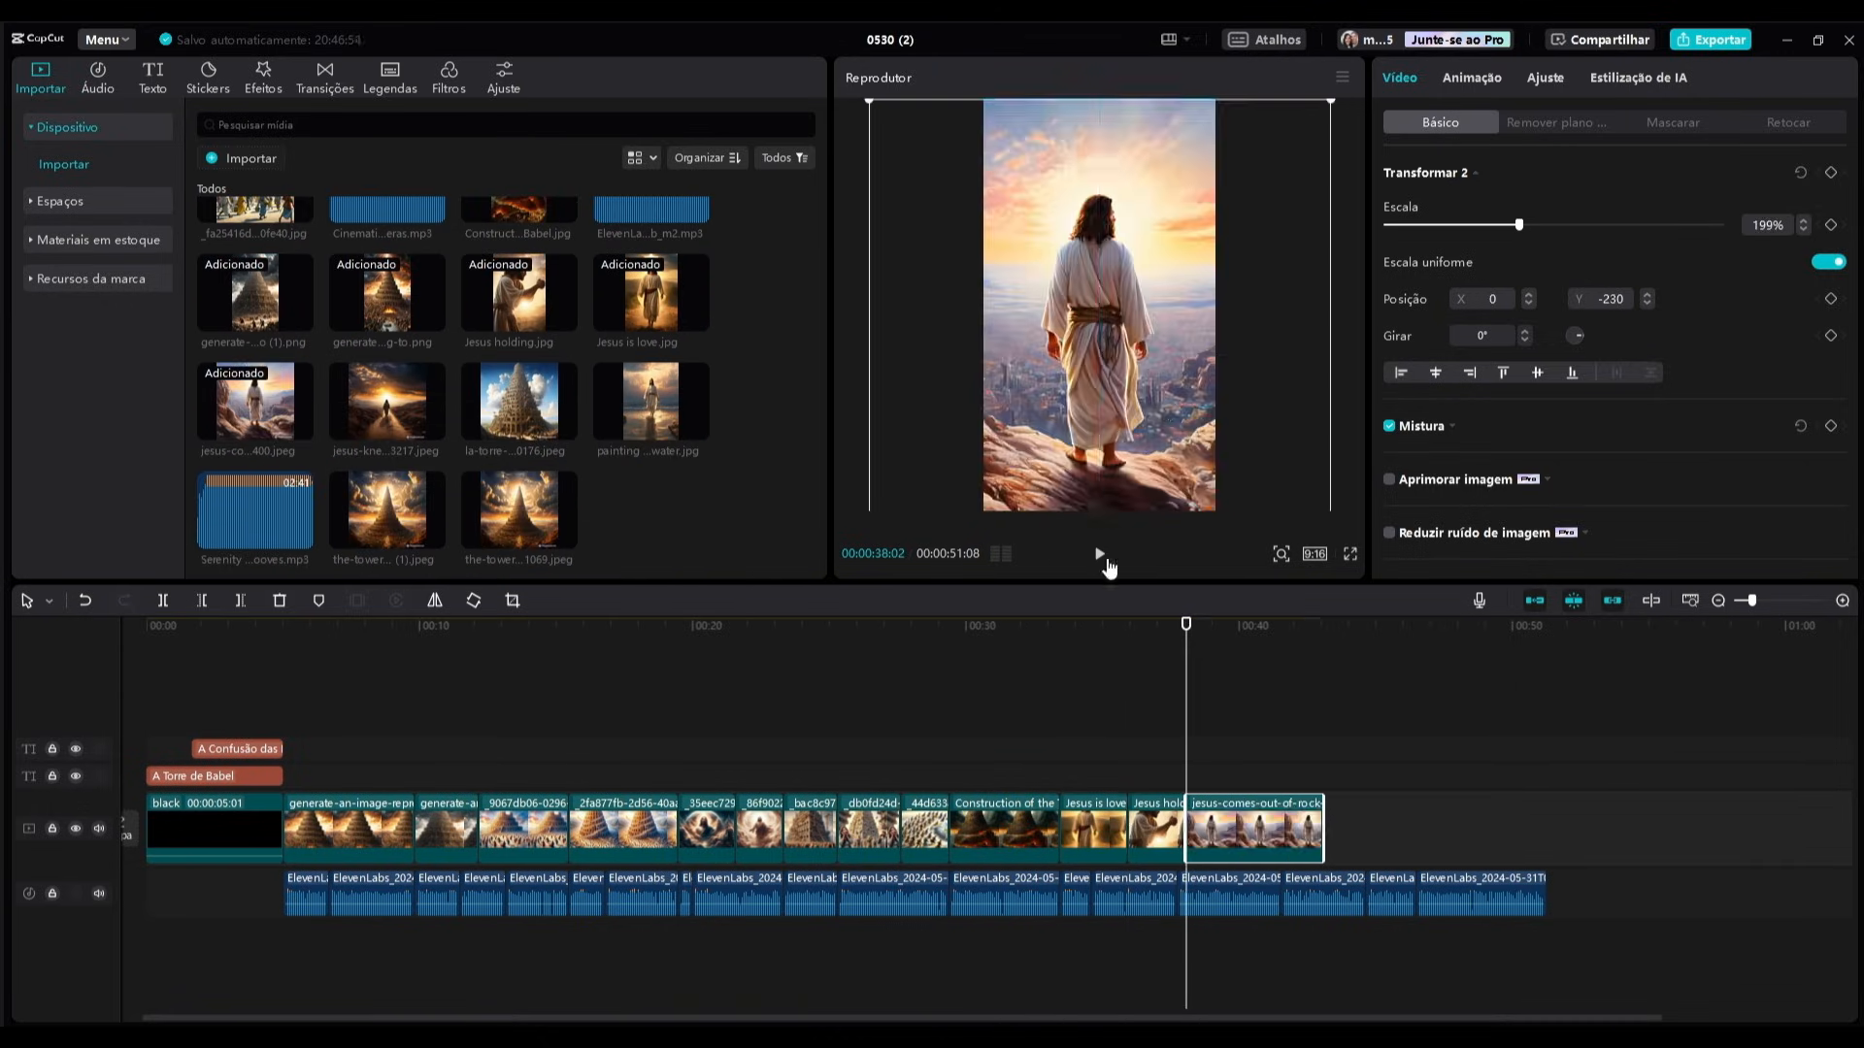
pyautogui.moveTo(1325, 836); pyautogui.dragTo(1284, 836)
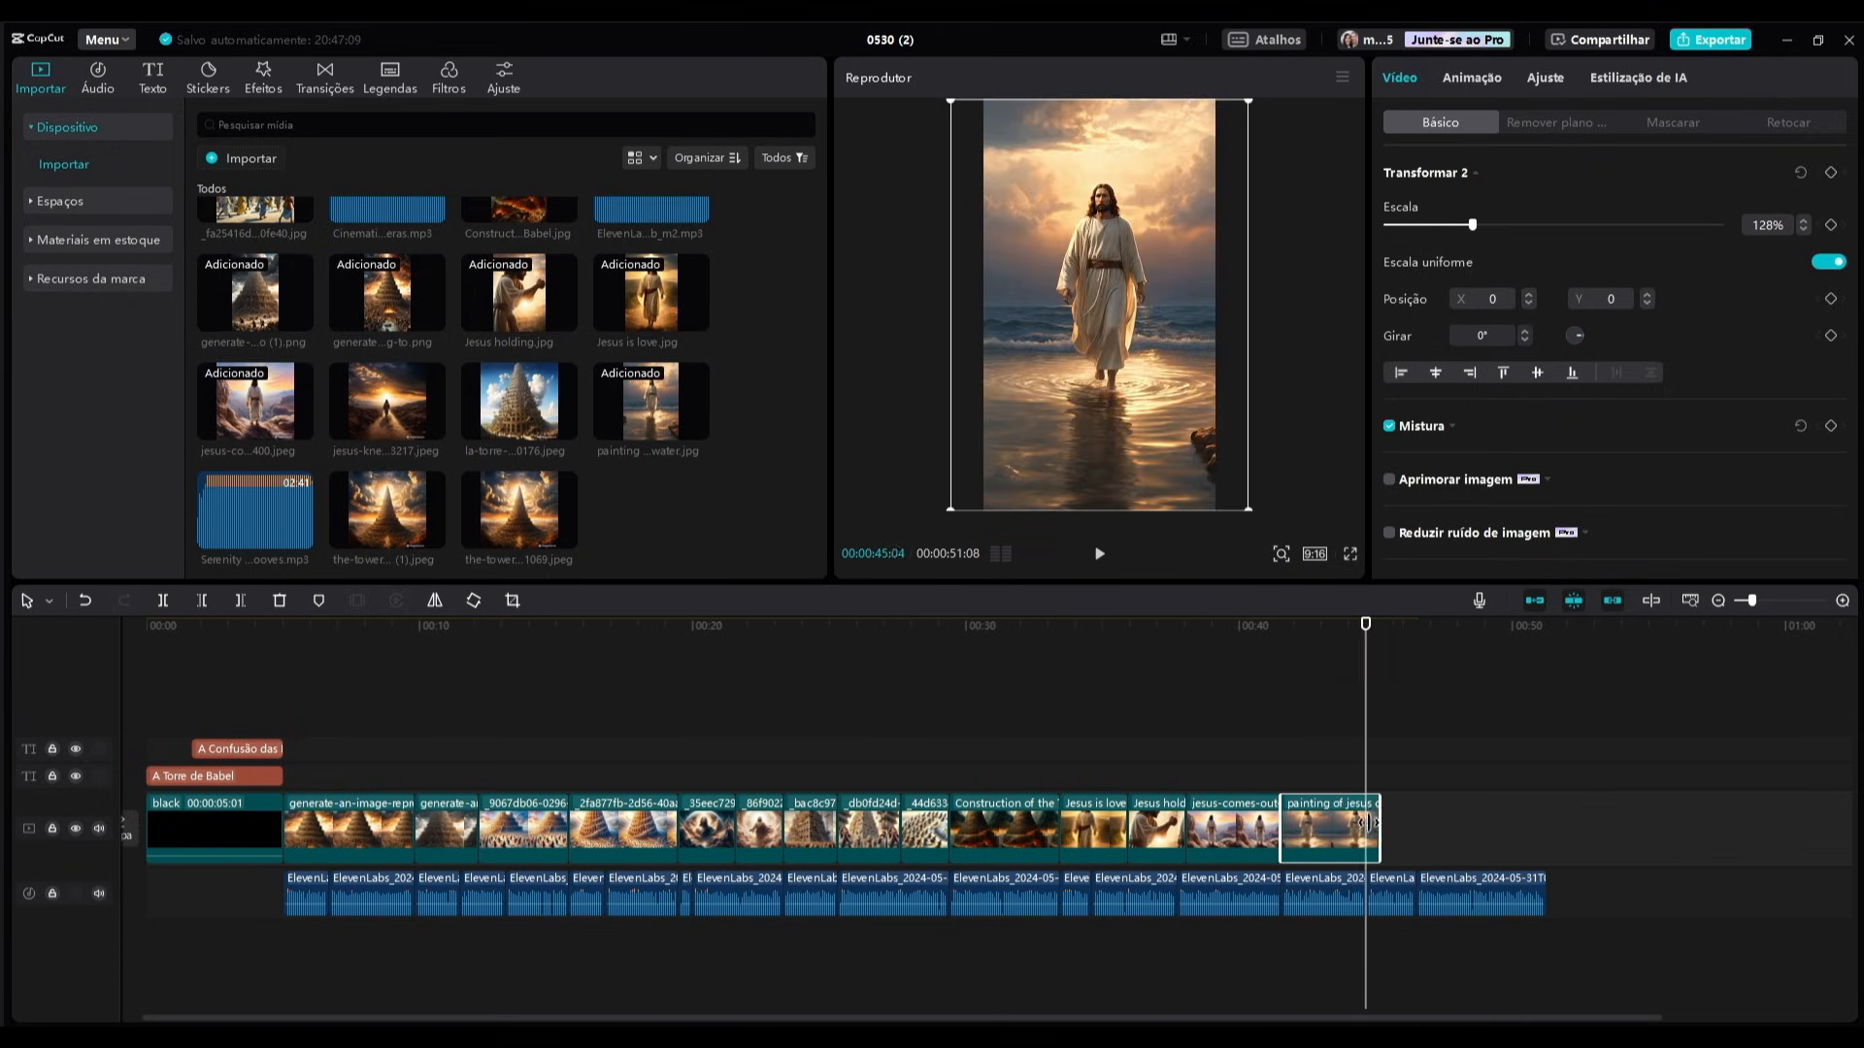
pyautogui.click(1505, 707)
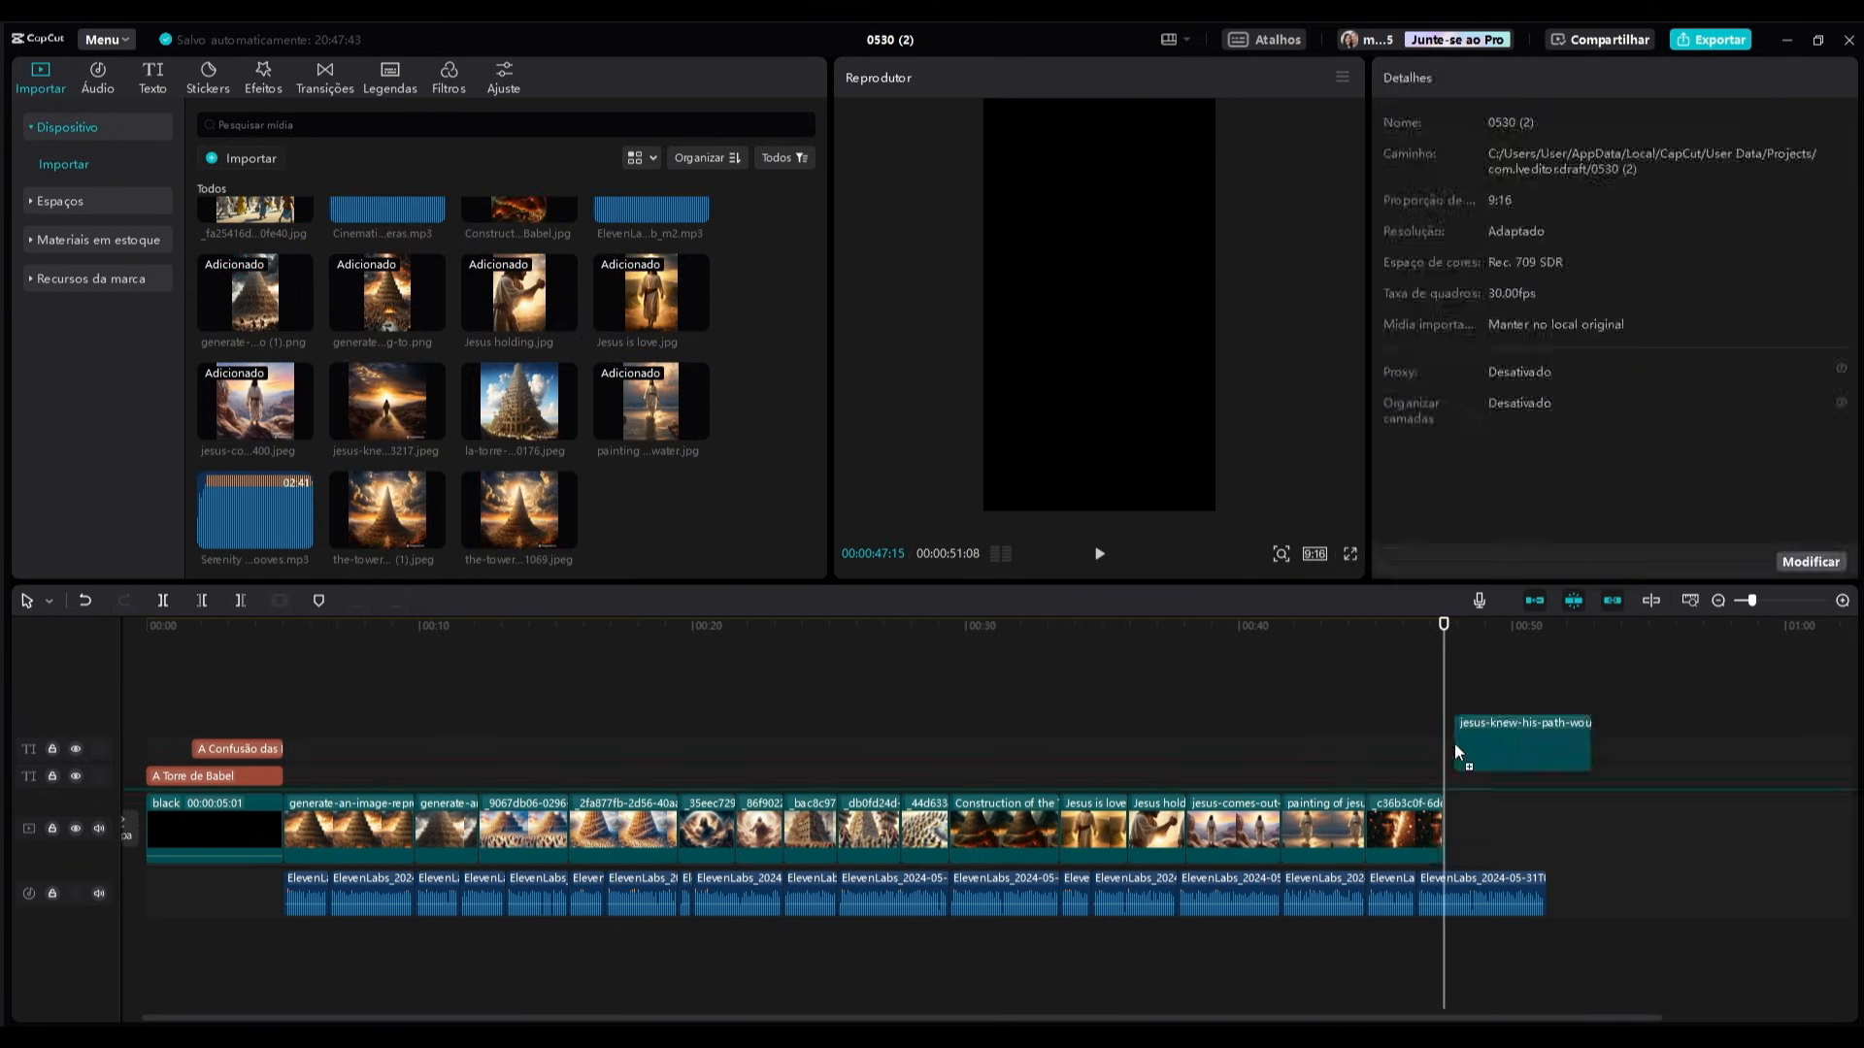
pyautogui.moveTo(1580, 827); pyautogui.dragTo(1547, 827)
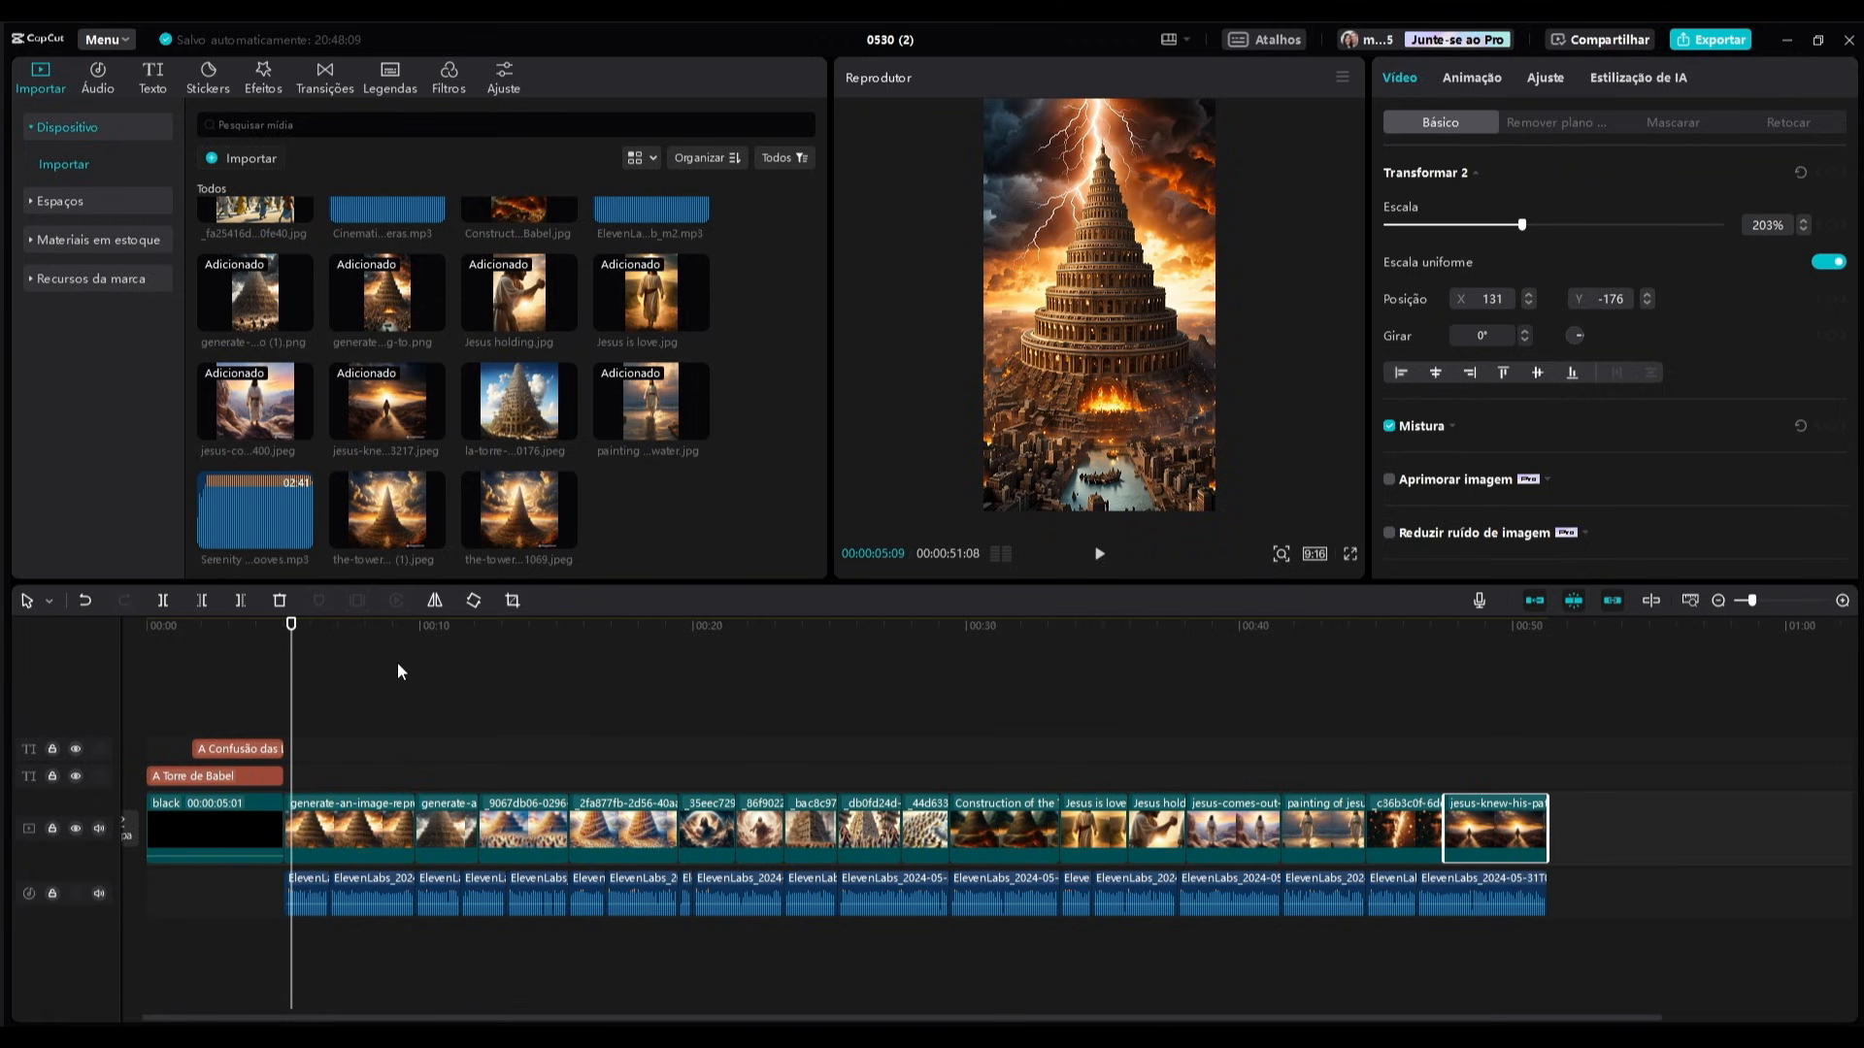
# Apply the Zoom 1 combination animation to the fiery tower image after the black clip and preview it.
pyautogui.click(322, 831)
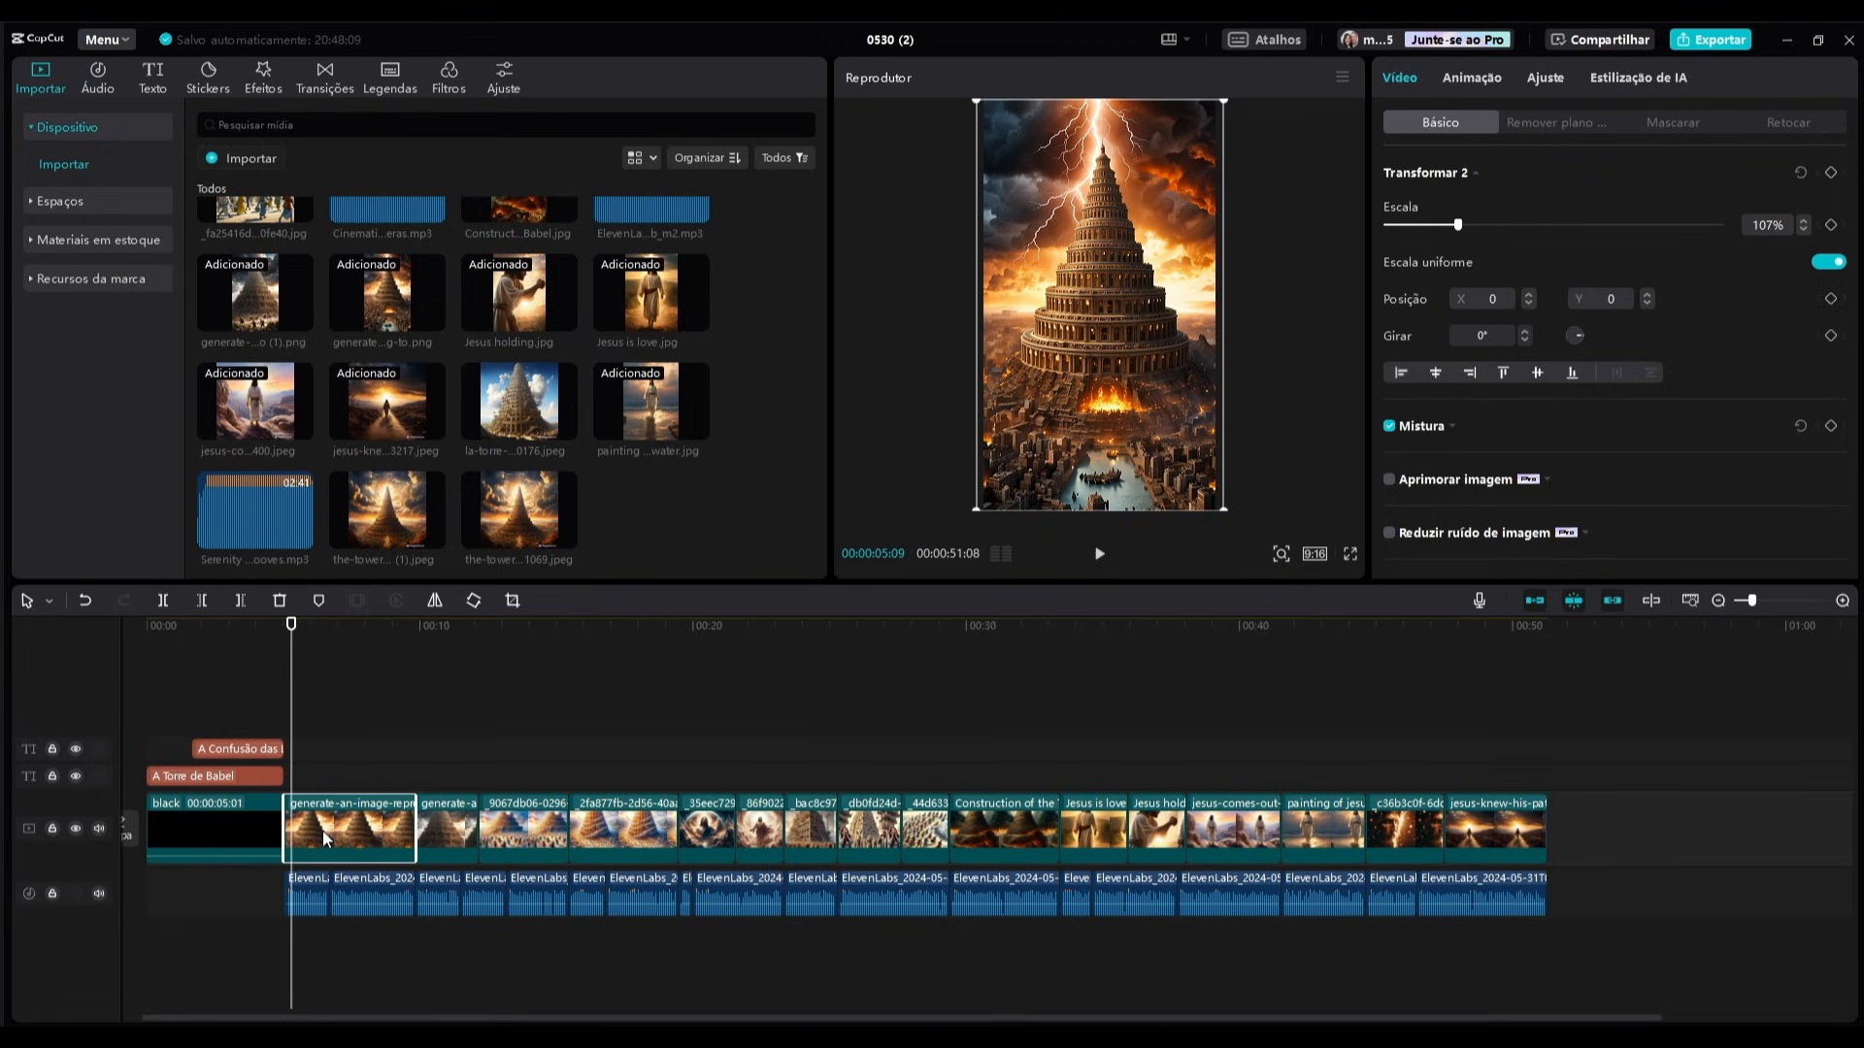
pyautogui.click(1468, 82)
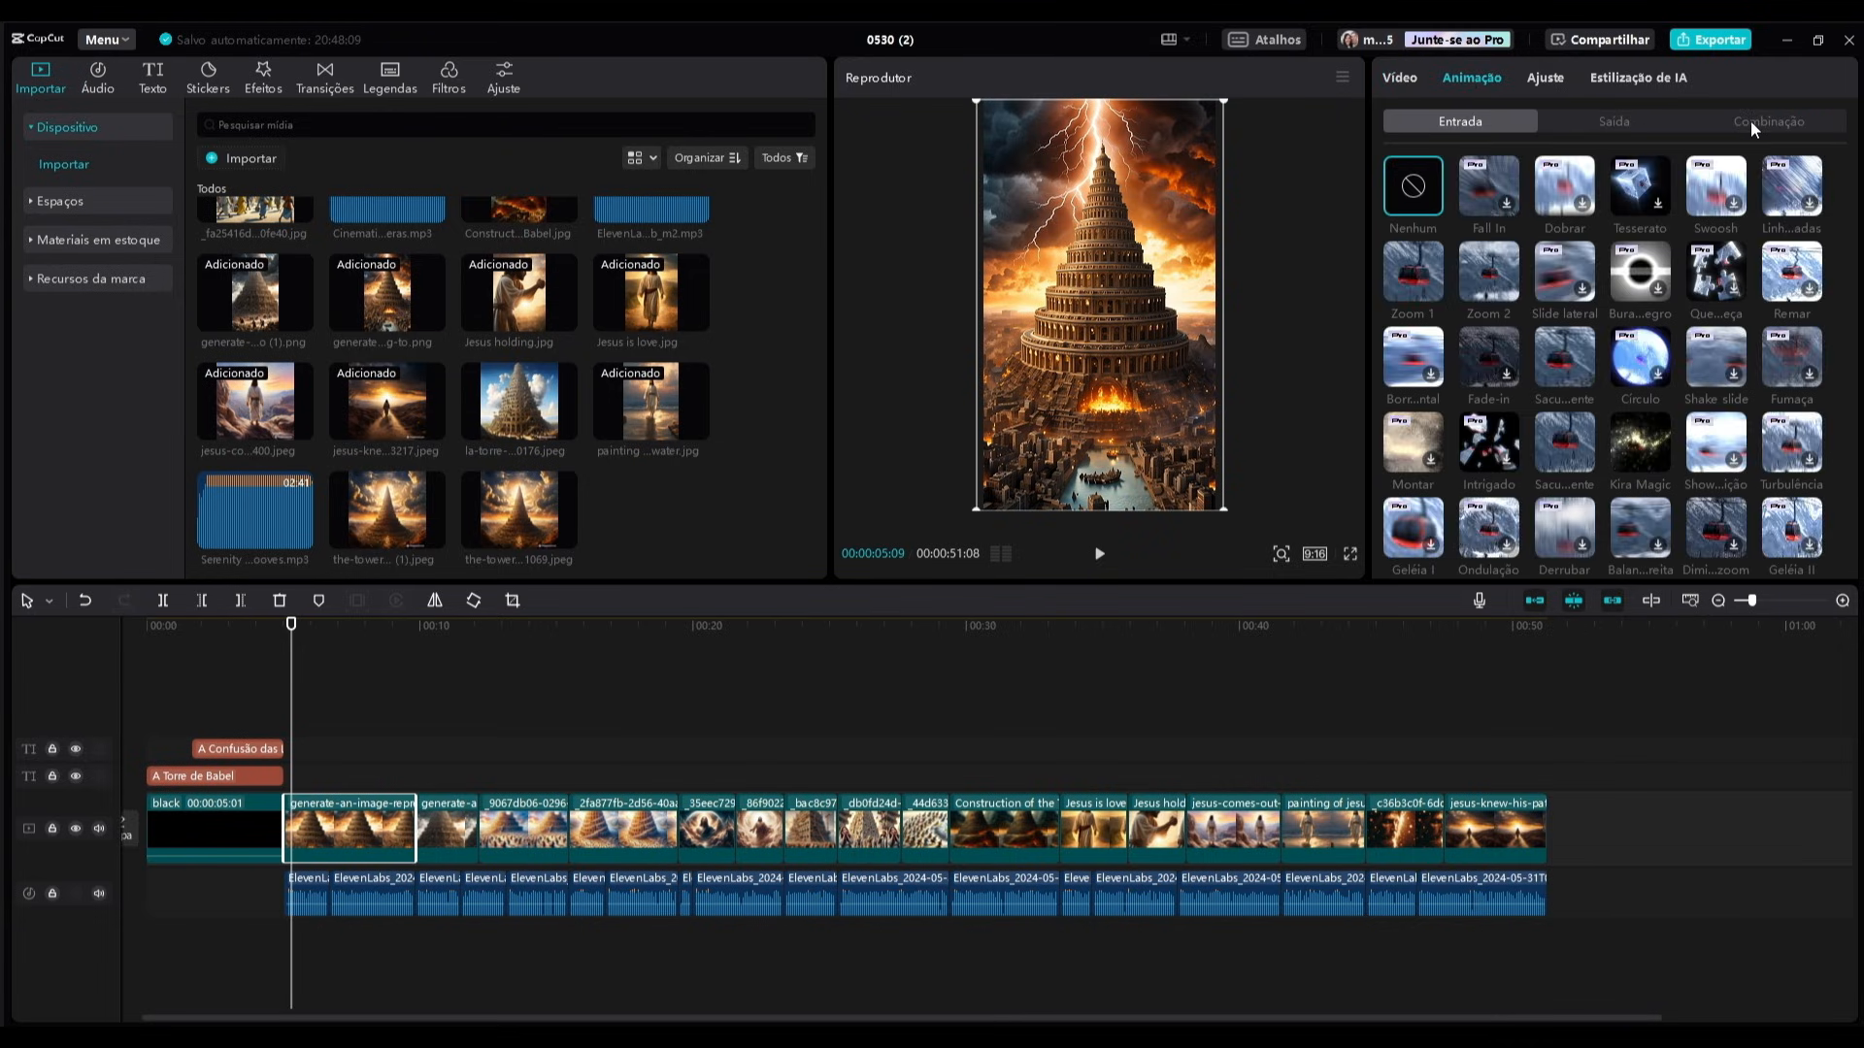
pyautogui.click(1752, 122)
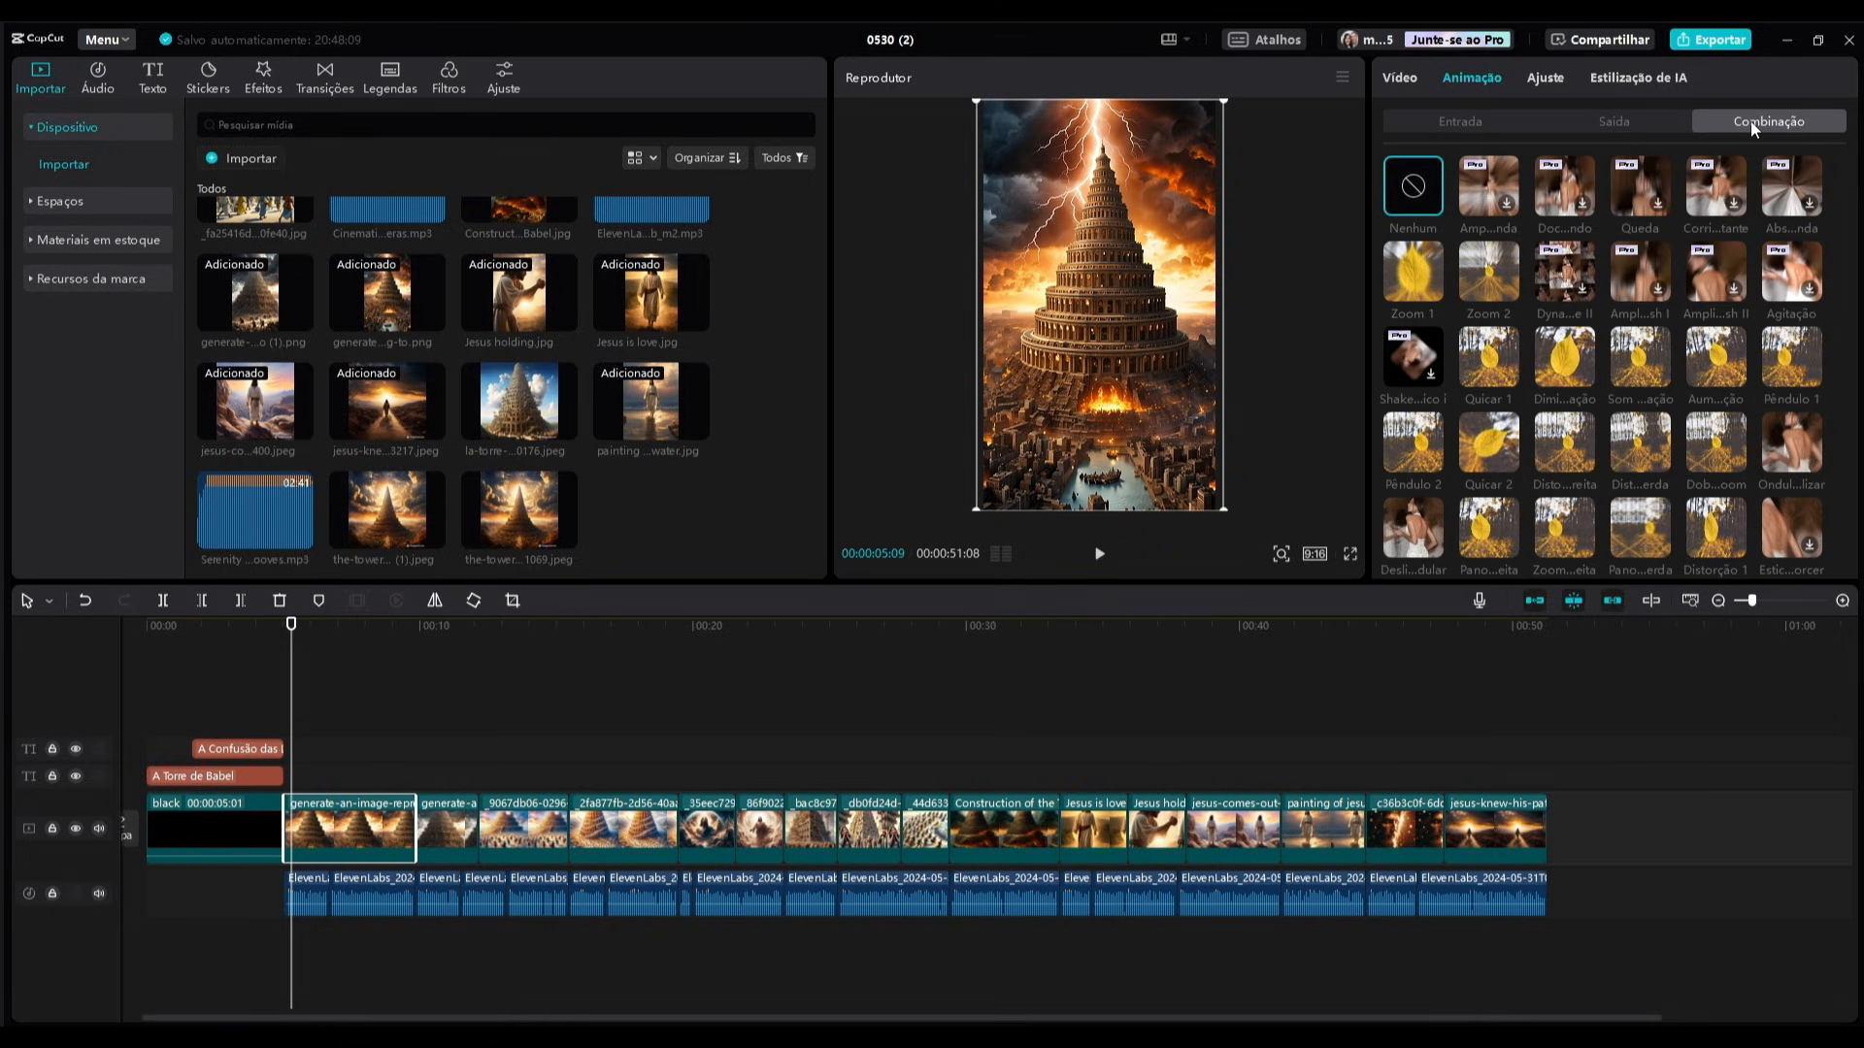
pyautogui.click(1410, 284)
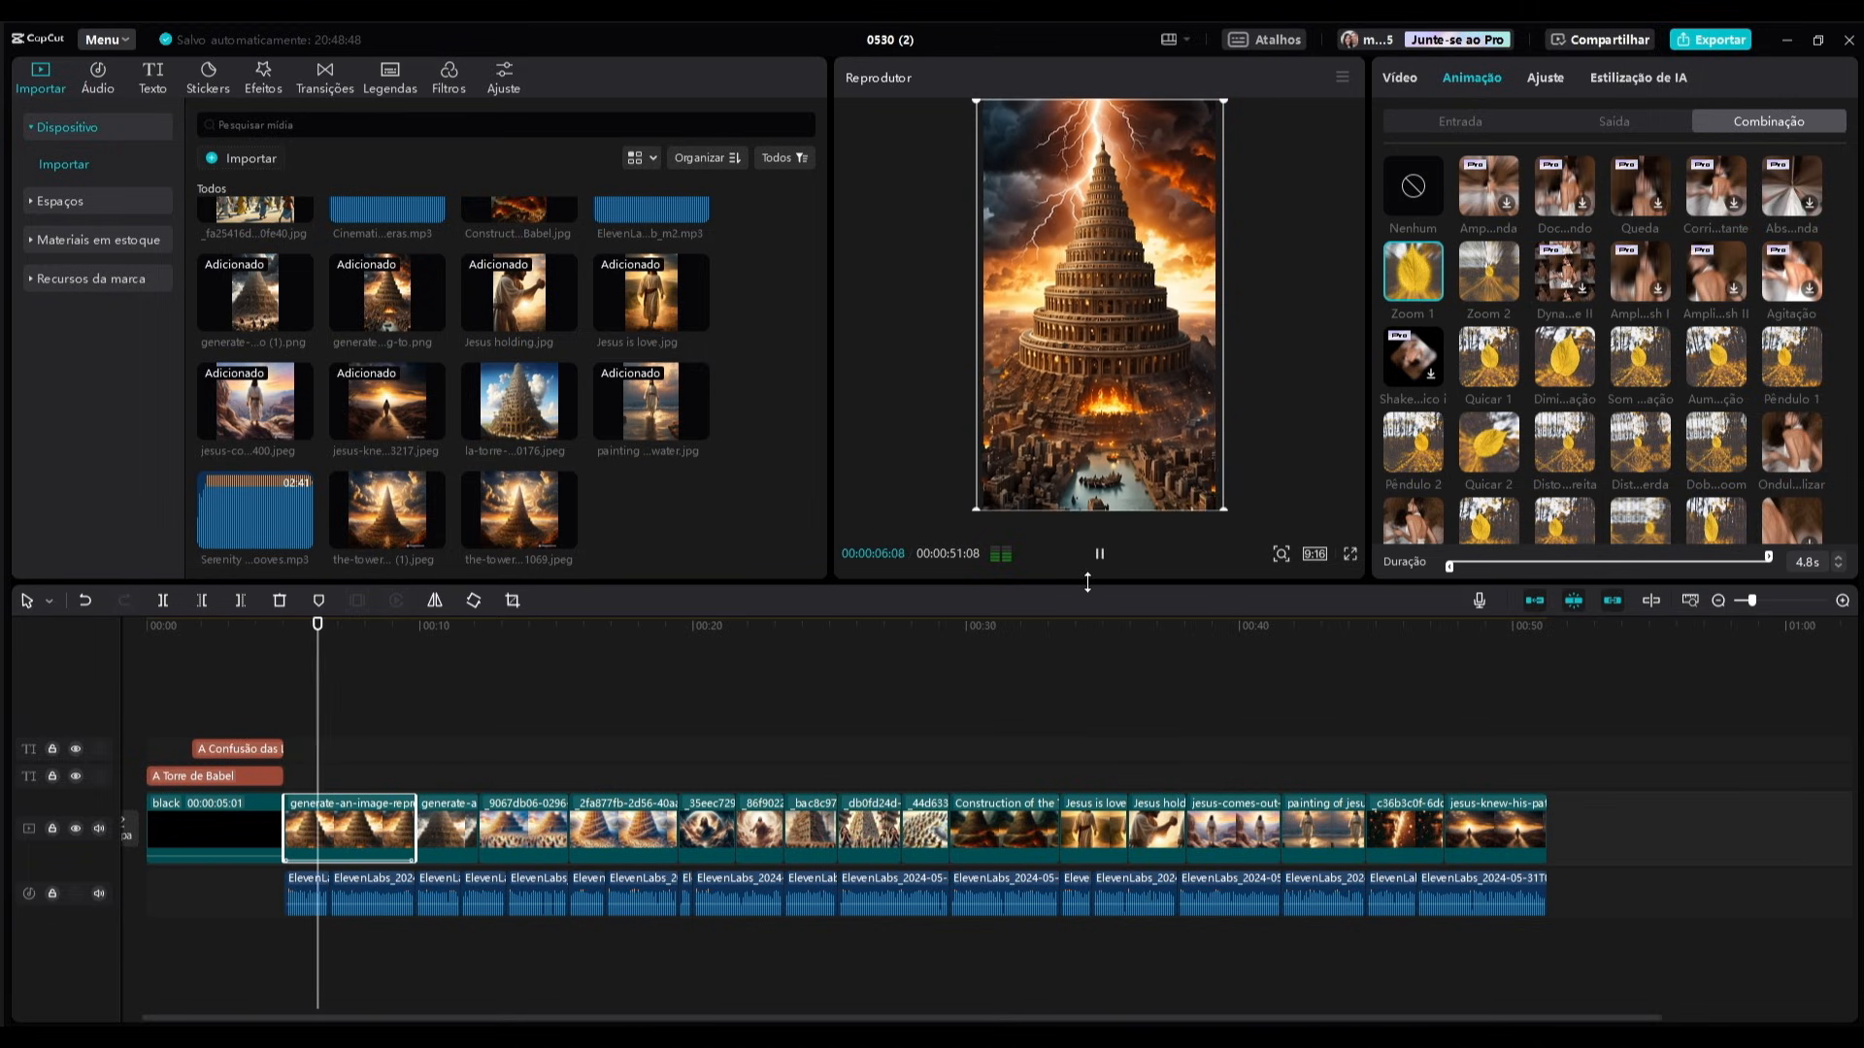
pyautogui.click(1098, 554)
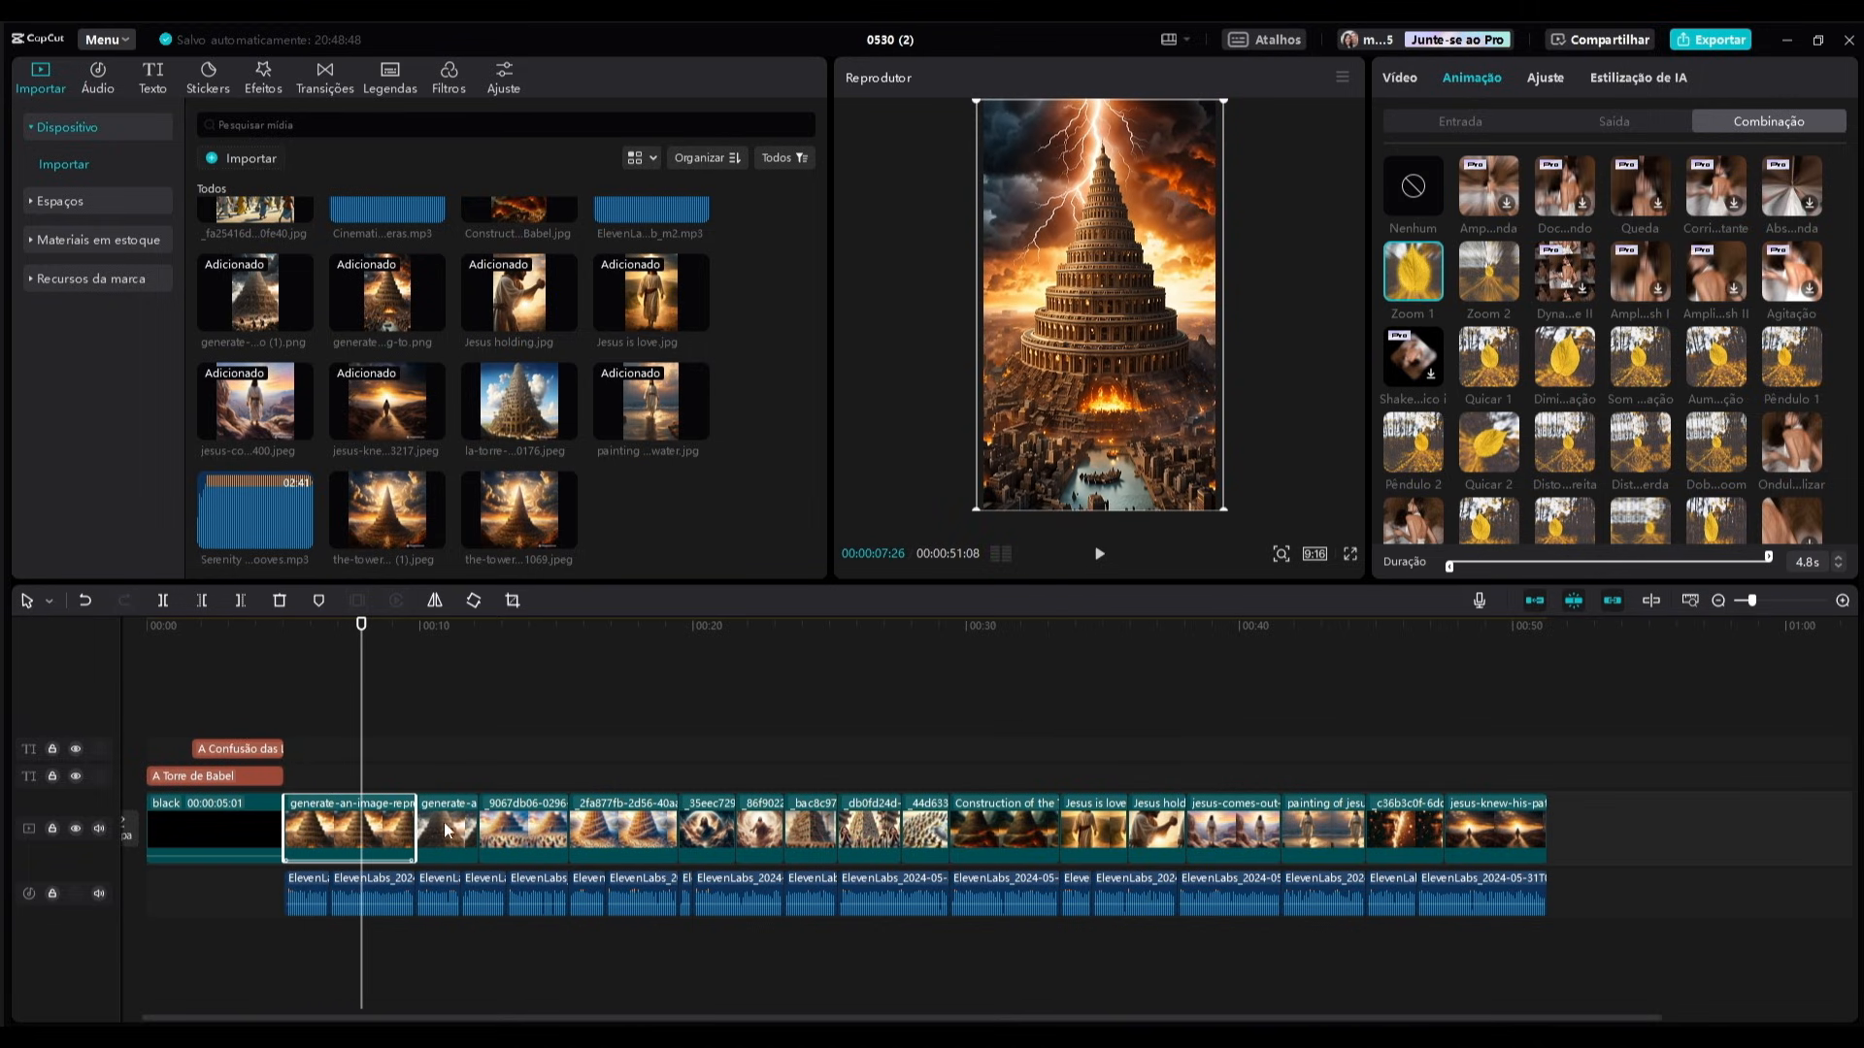
# Apply the Zoom 2 combination animation to the stormy tower image and preview it.
pyautogui.click(452, 827)
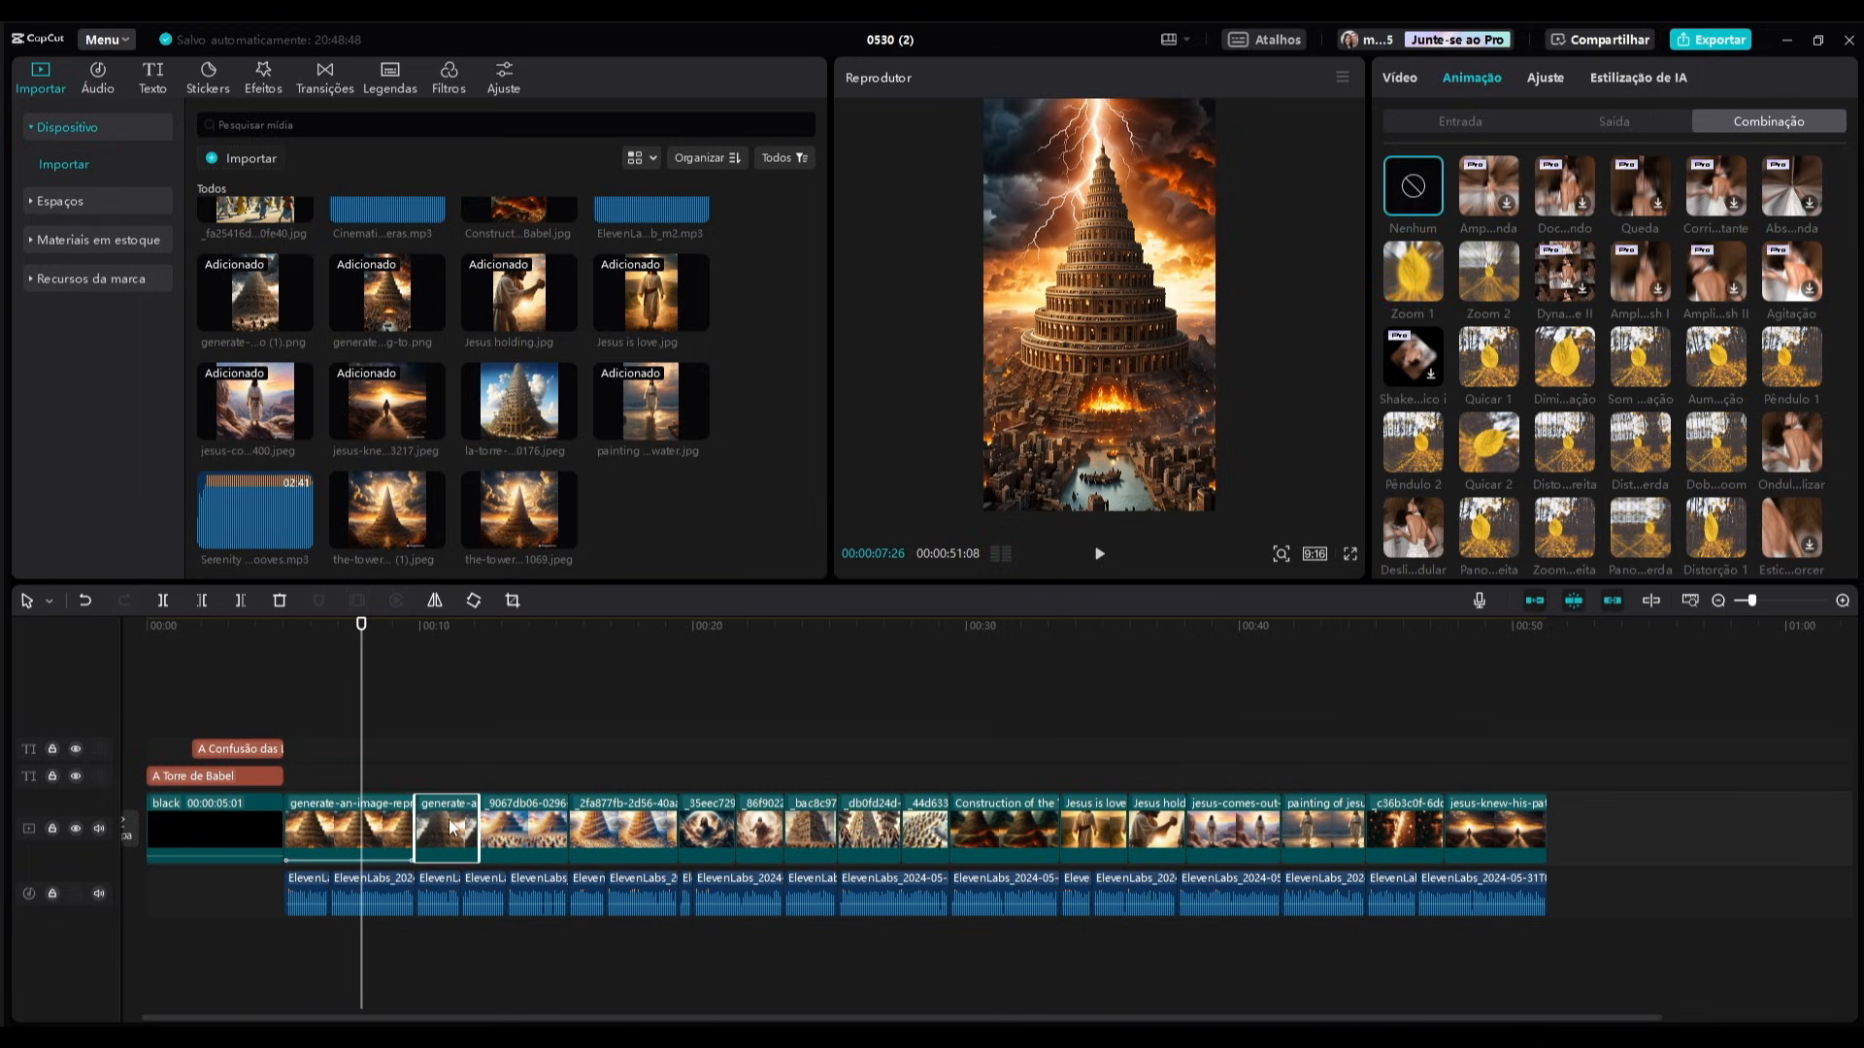
pyautogui.click(1483, 269)
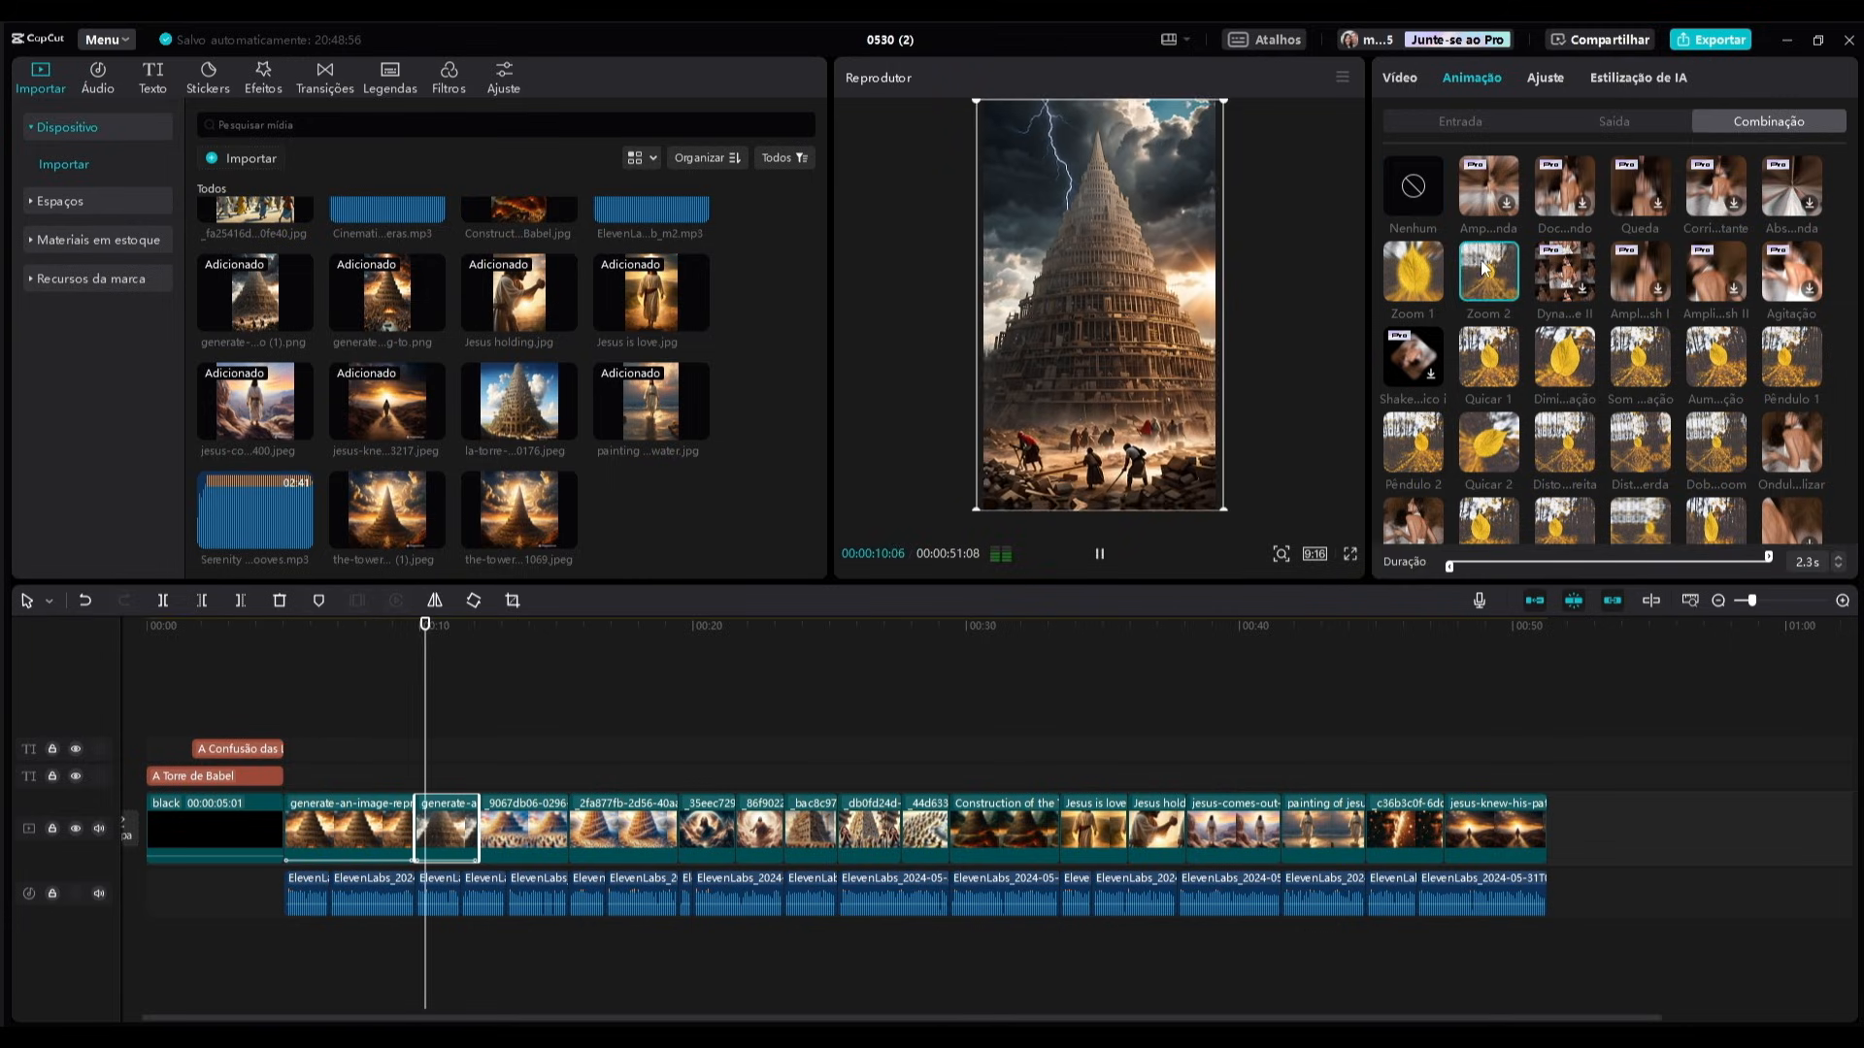
pyautogui.click(1095, 553)
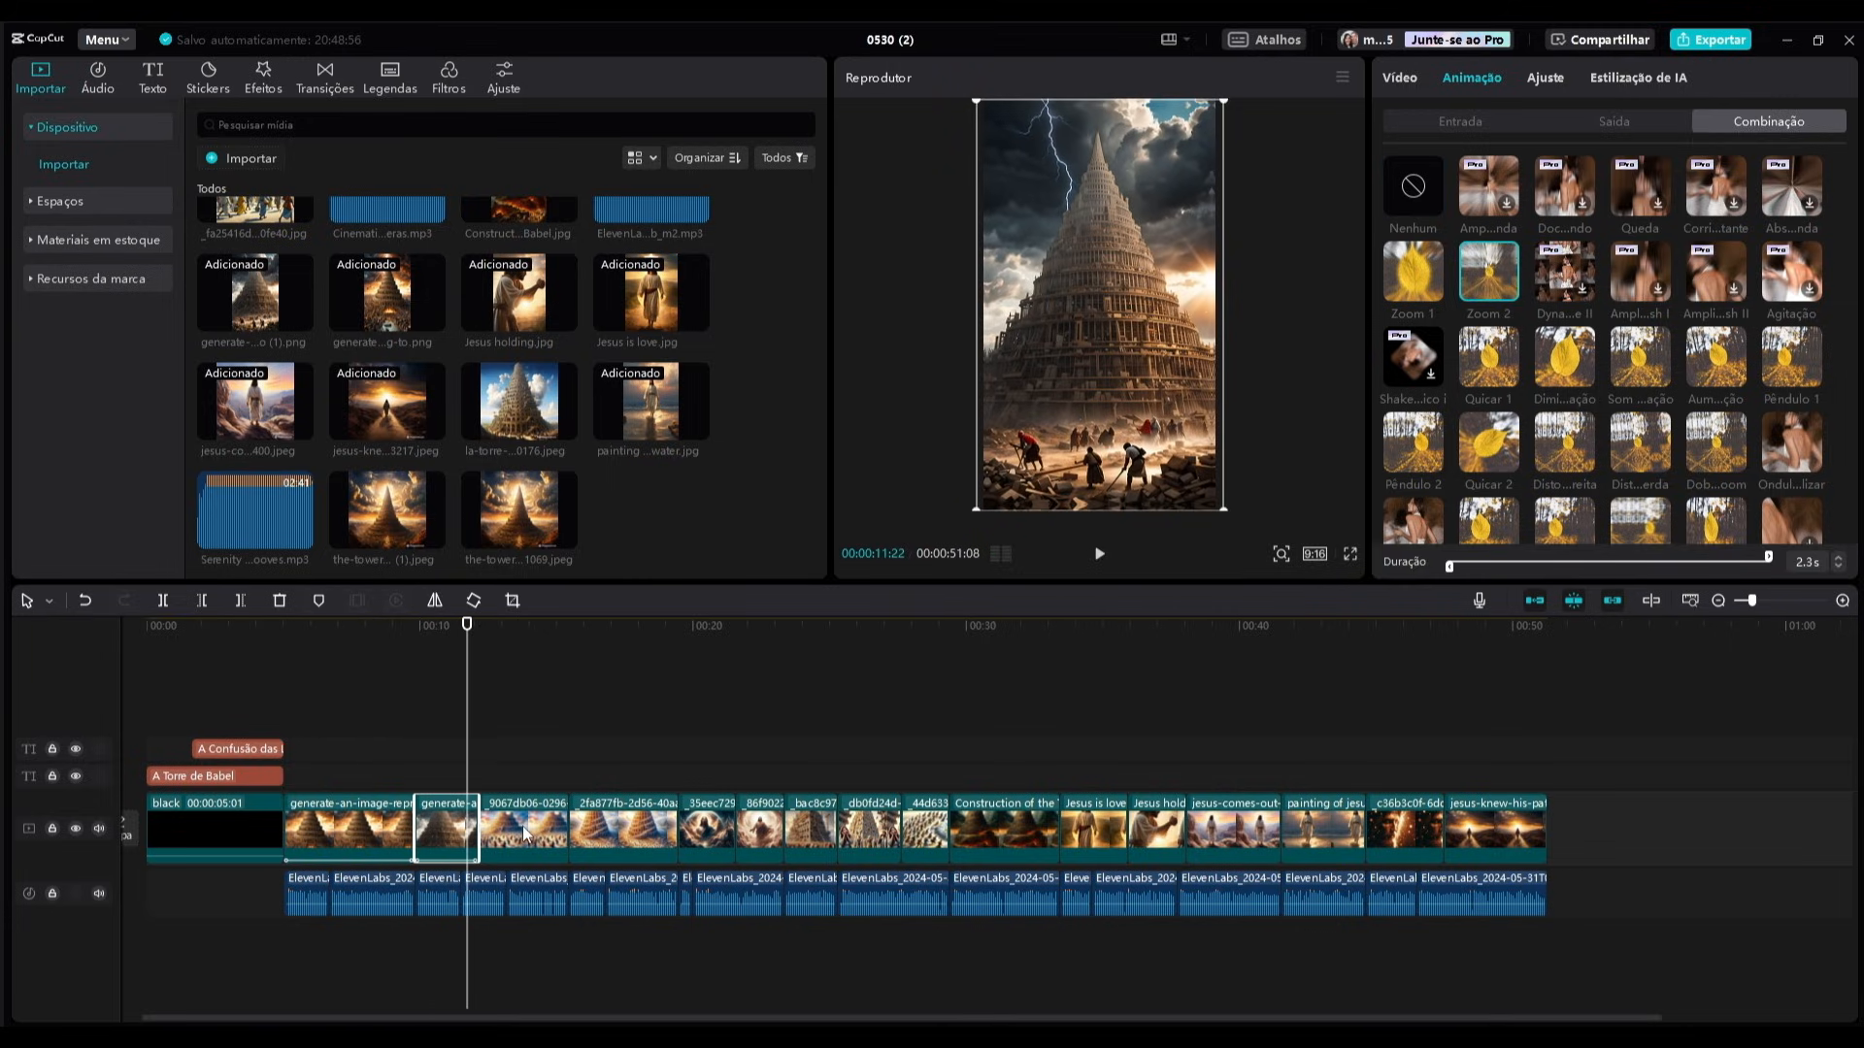
# Apply the Quicar 1 combination animation to the _9067db0 image and the zoom-style "Dimi...ação" combination to the _2fa877fb image.
pyautogui.click(524, 830)
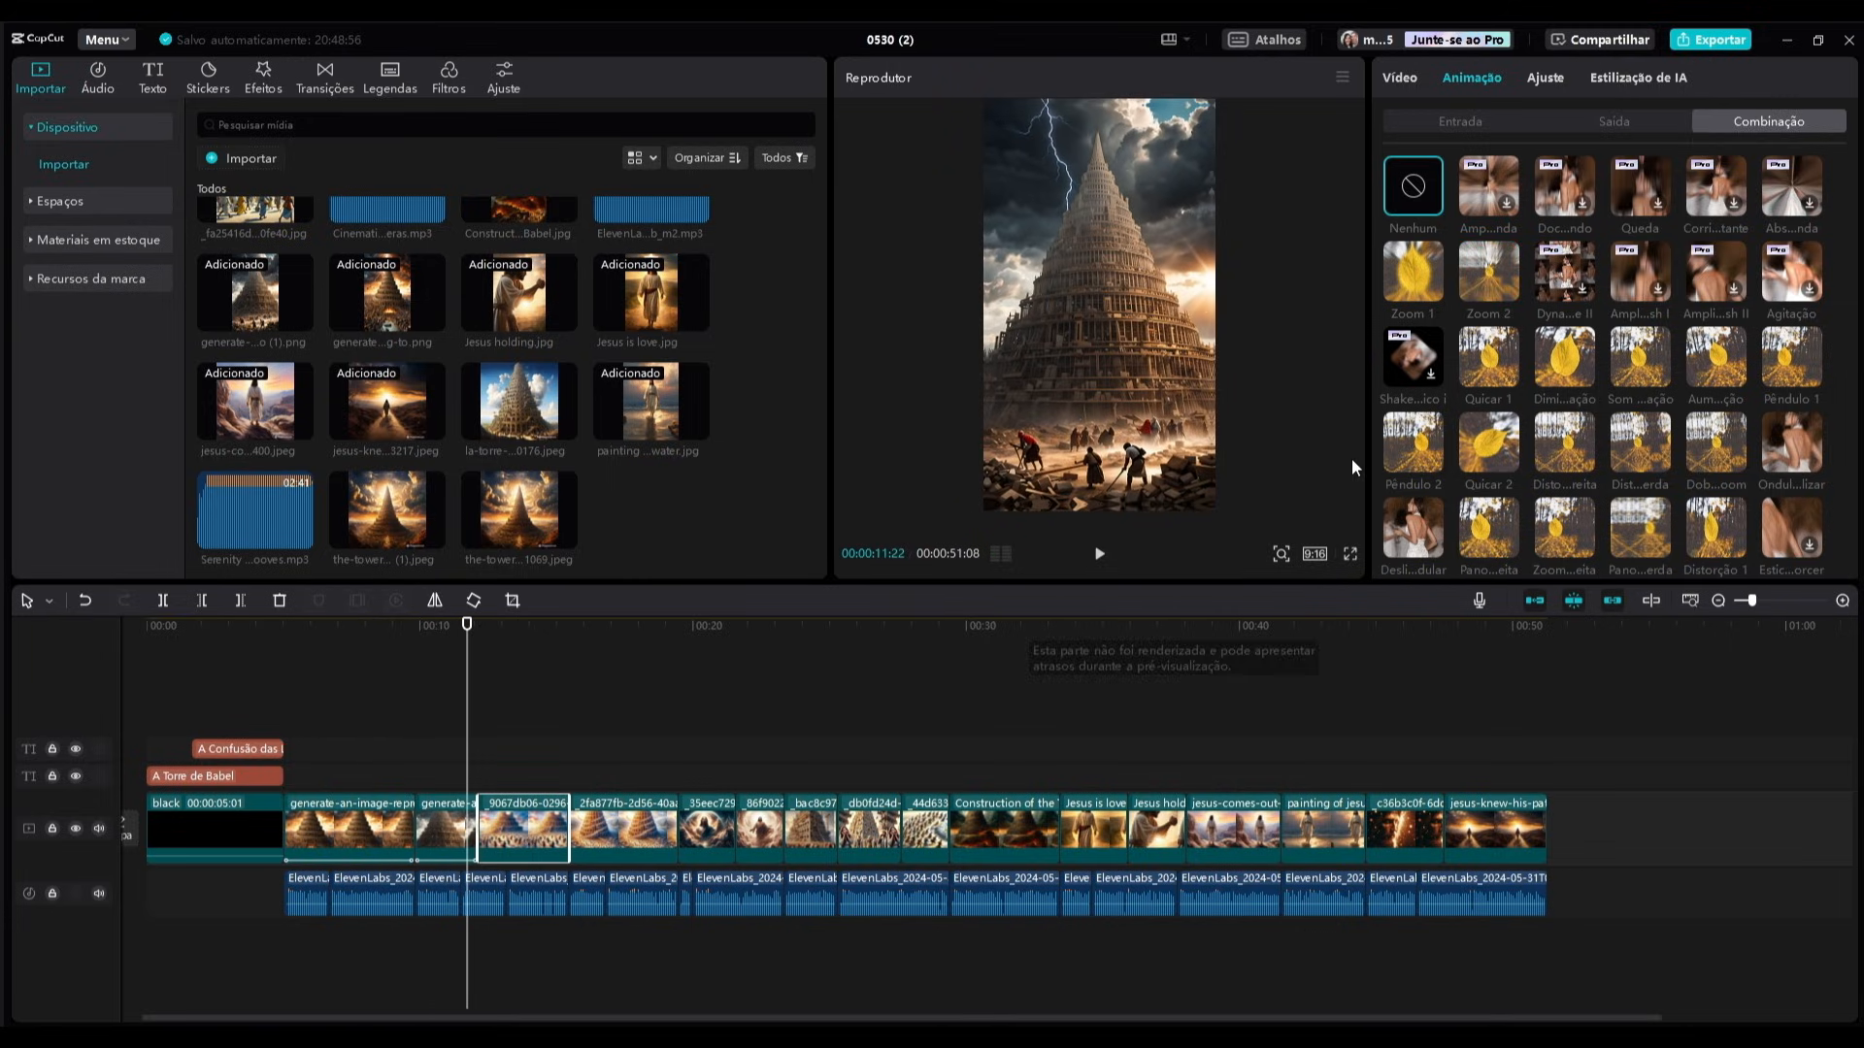
pyautogui.click(1483, 345)
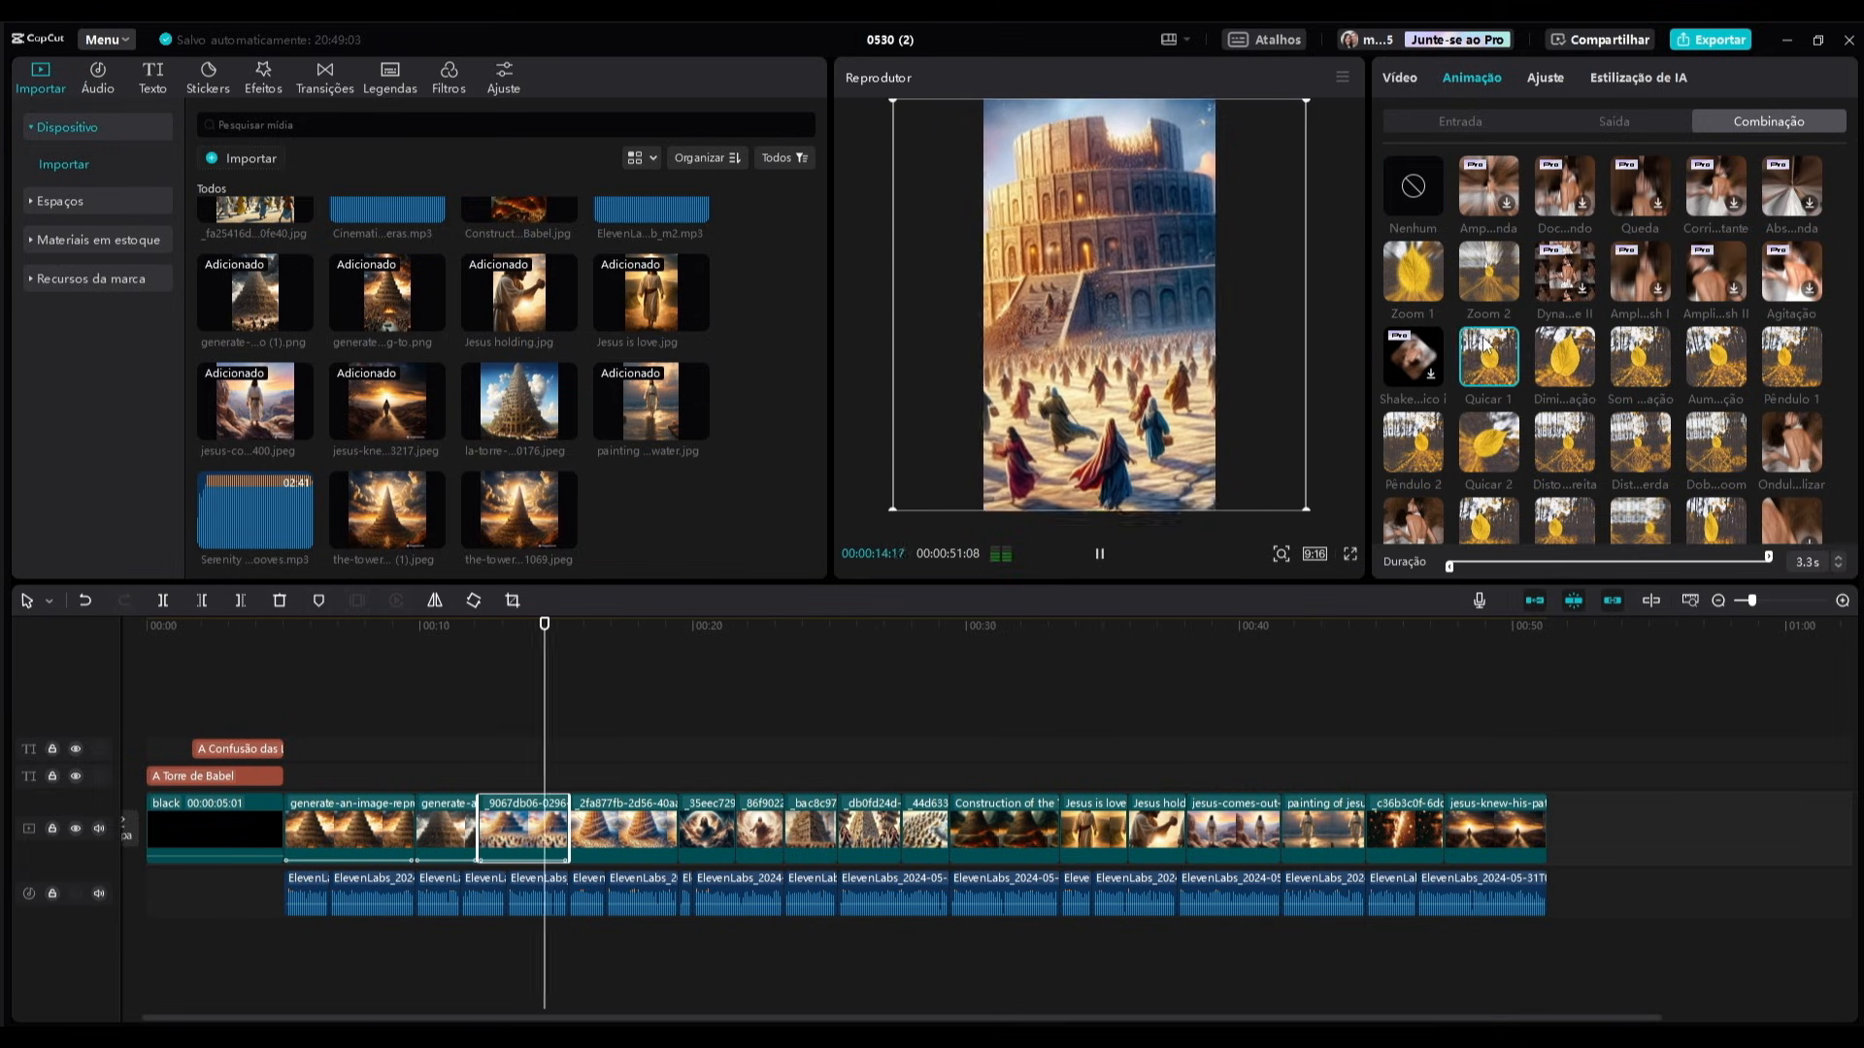
pyautogui.click(613, 837)
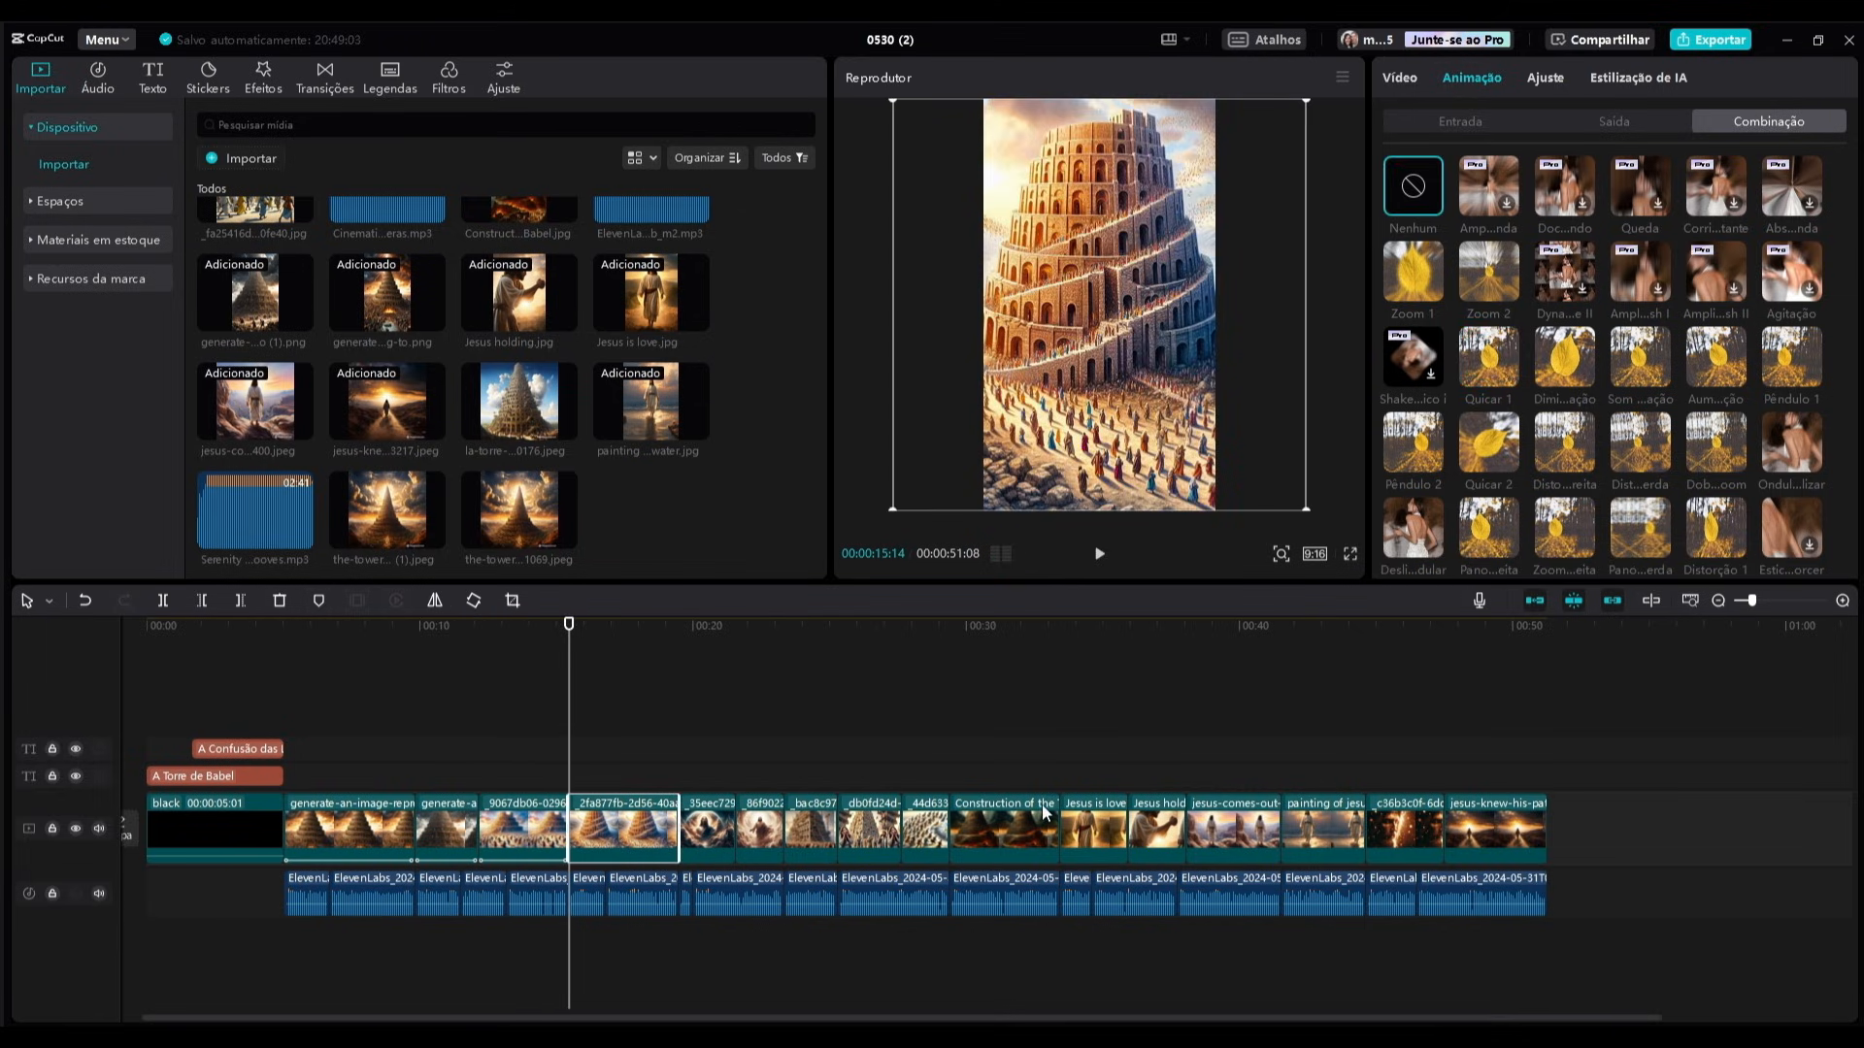
pyautogui.click(1565, 359)
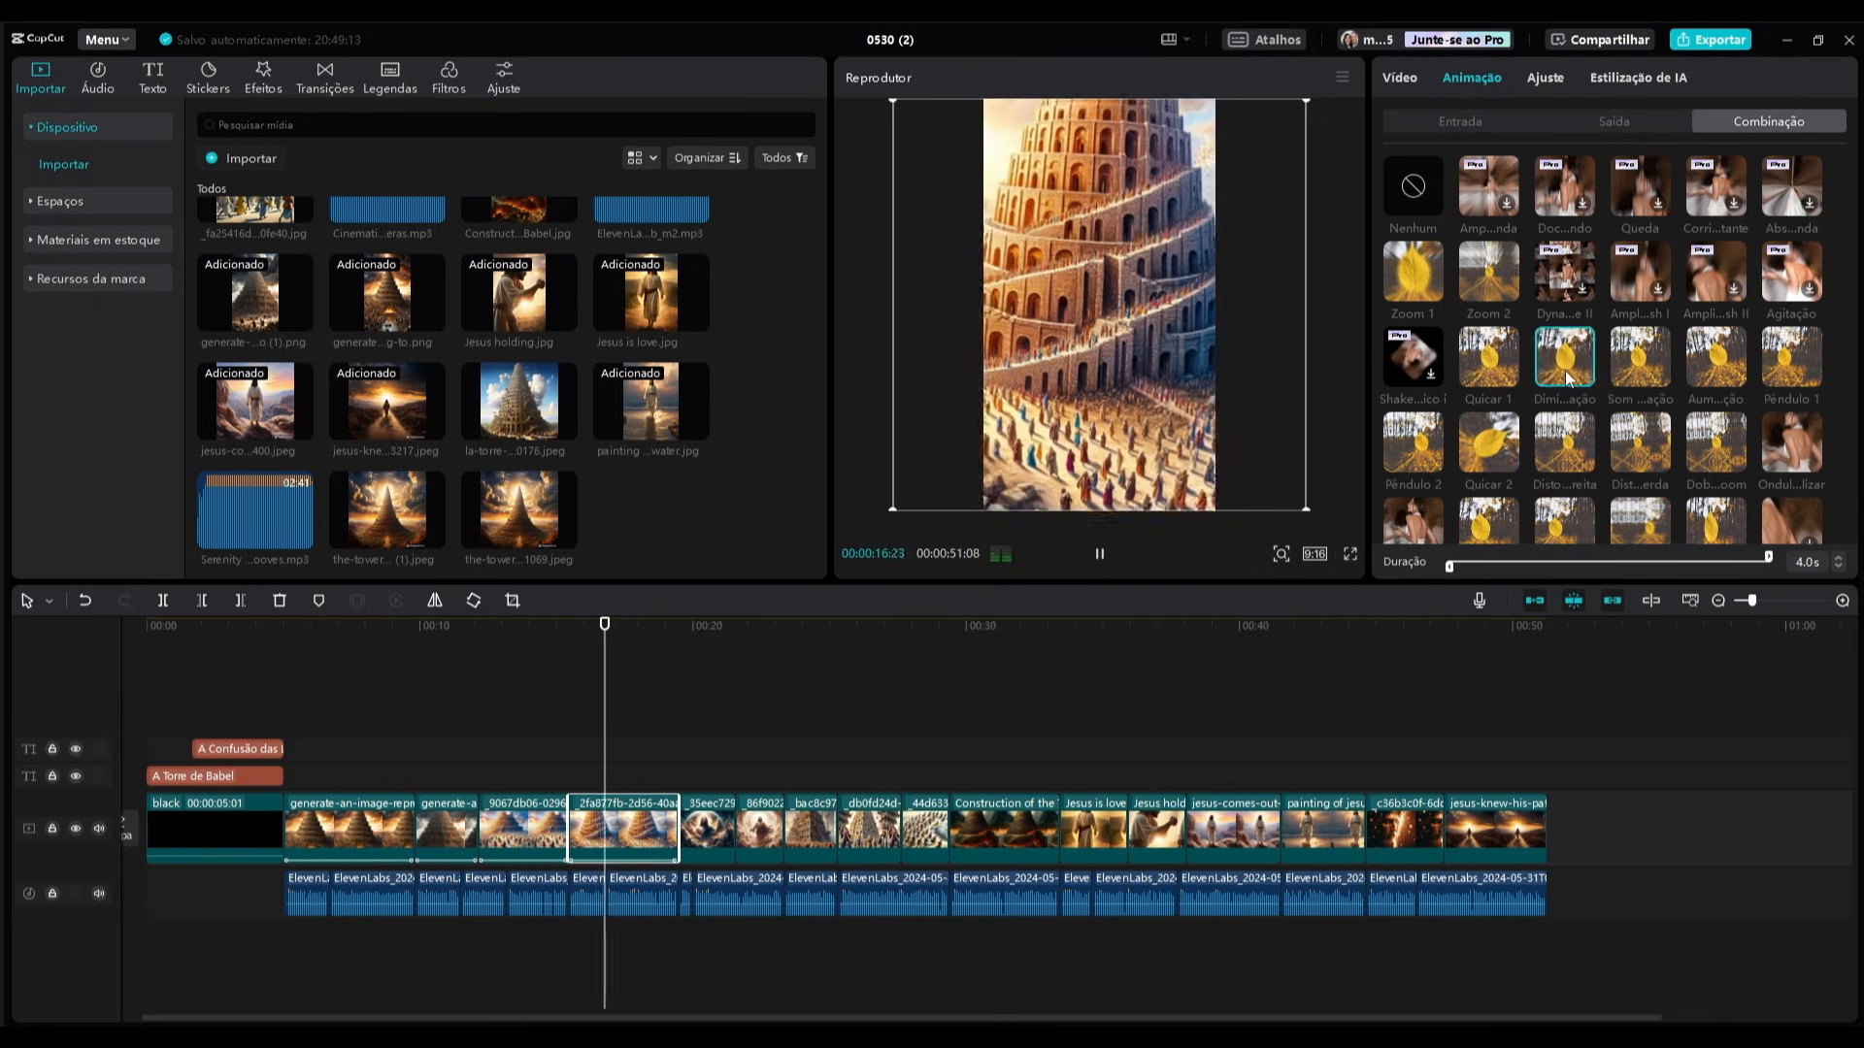
# Give the images from _35eec72 to _44d633a combination animations, using Zoom 1 on the first and Zoom-giro on the last.
pyautogui.click(719, 832)
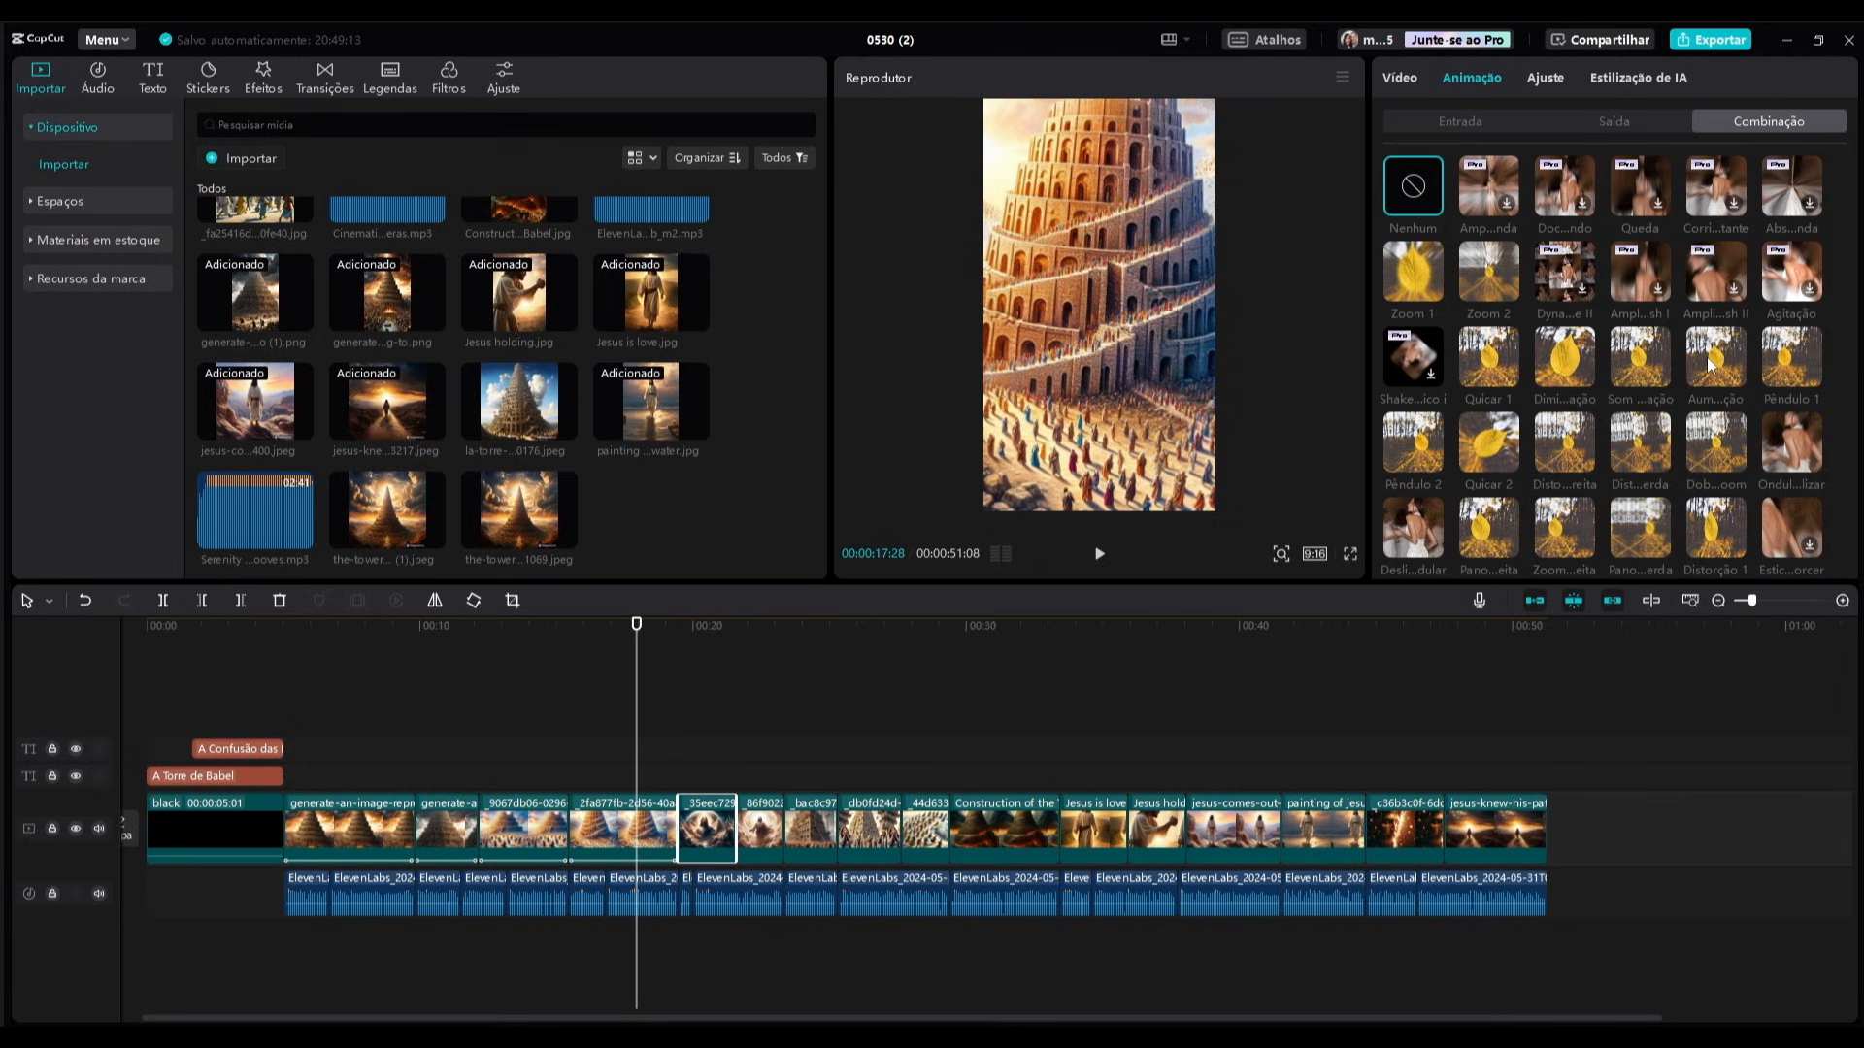
pyautogui.click(1408, 262)
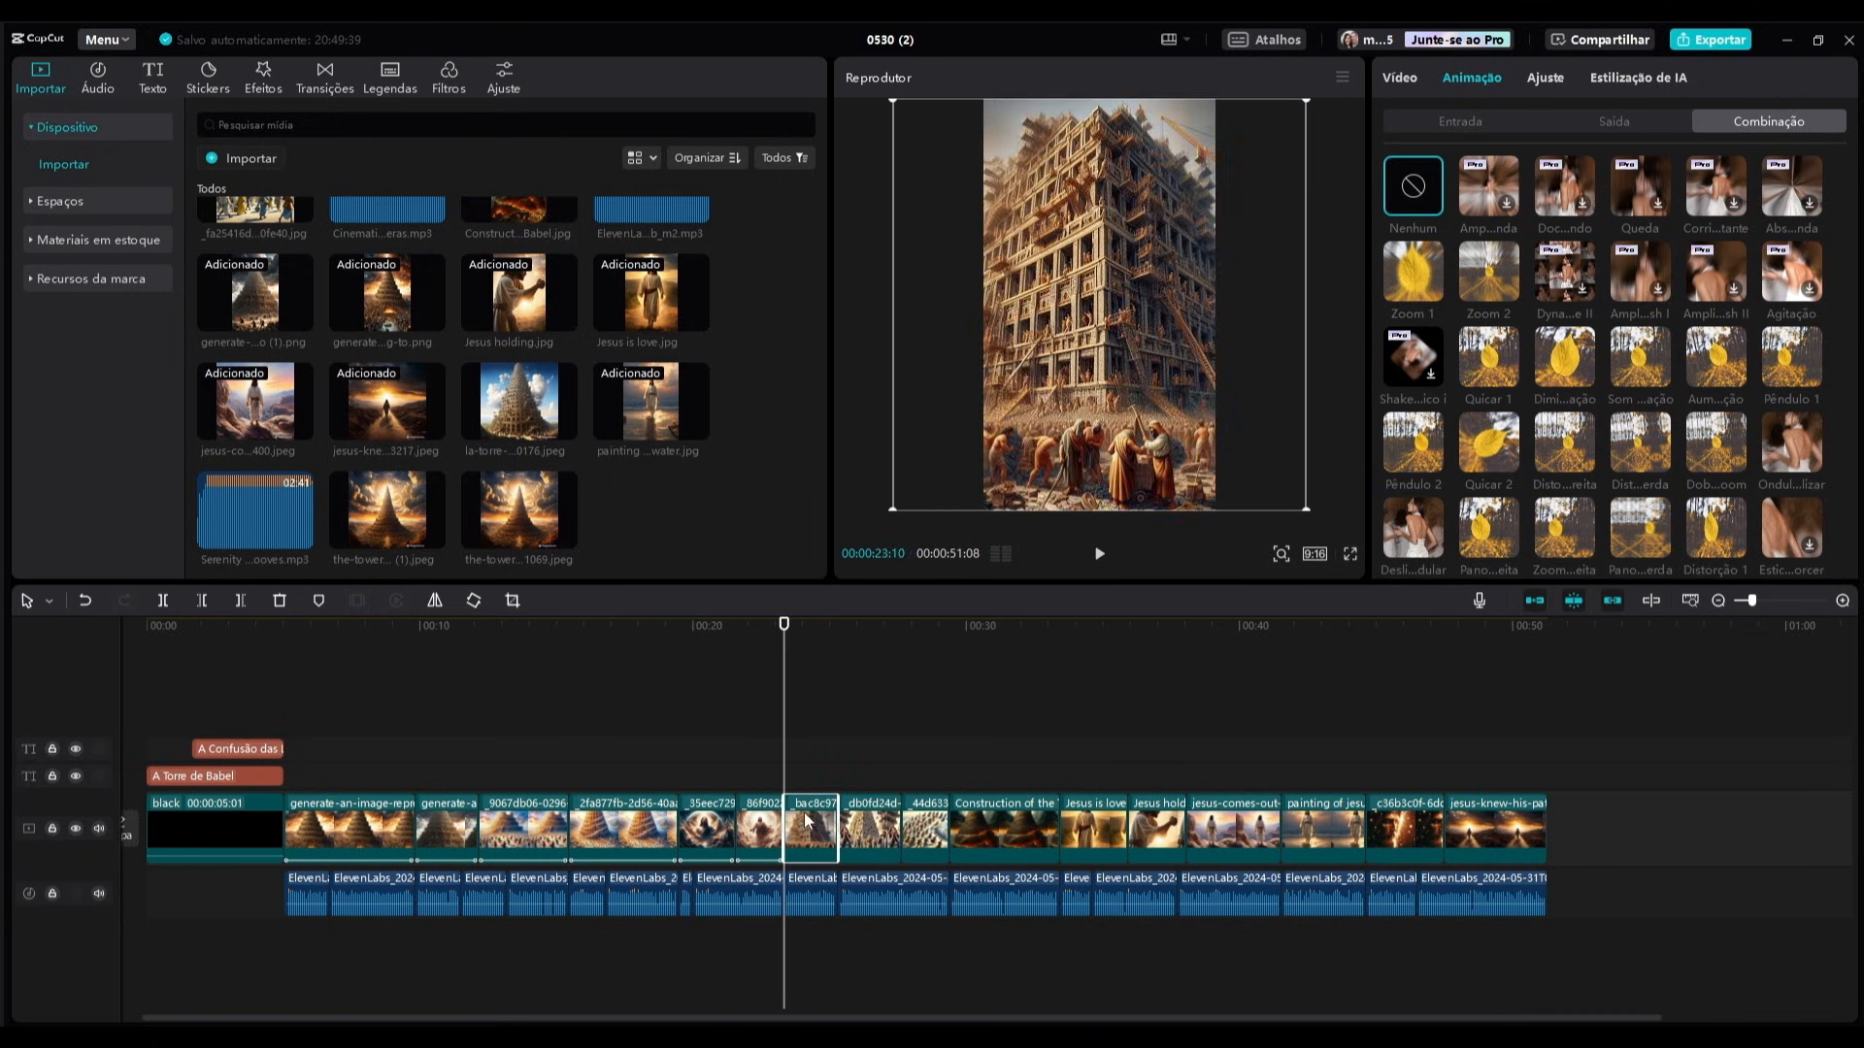
pyautogui.scroll(-2, 1601, 339)
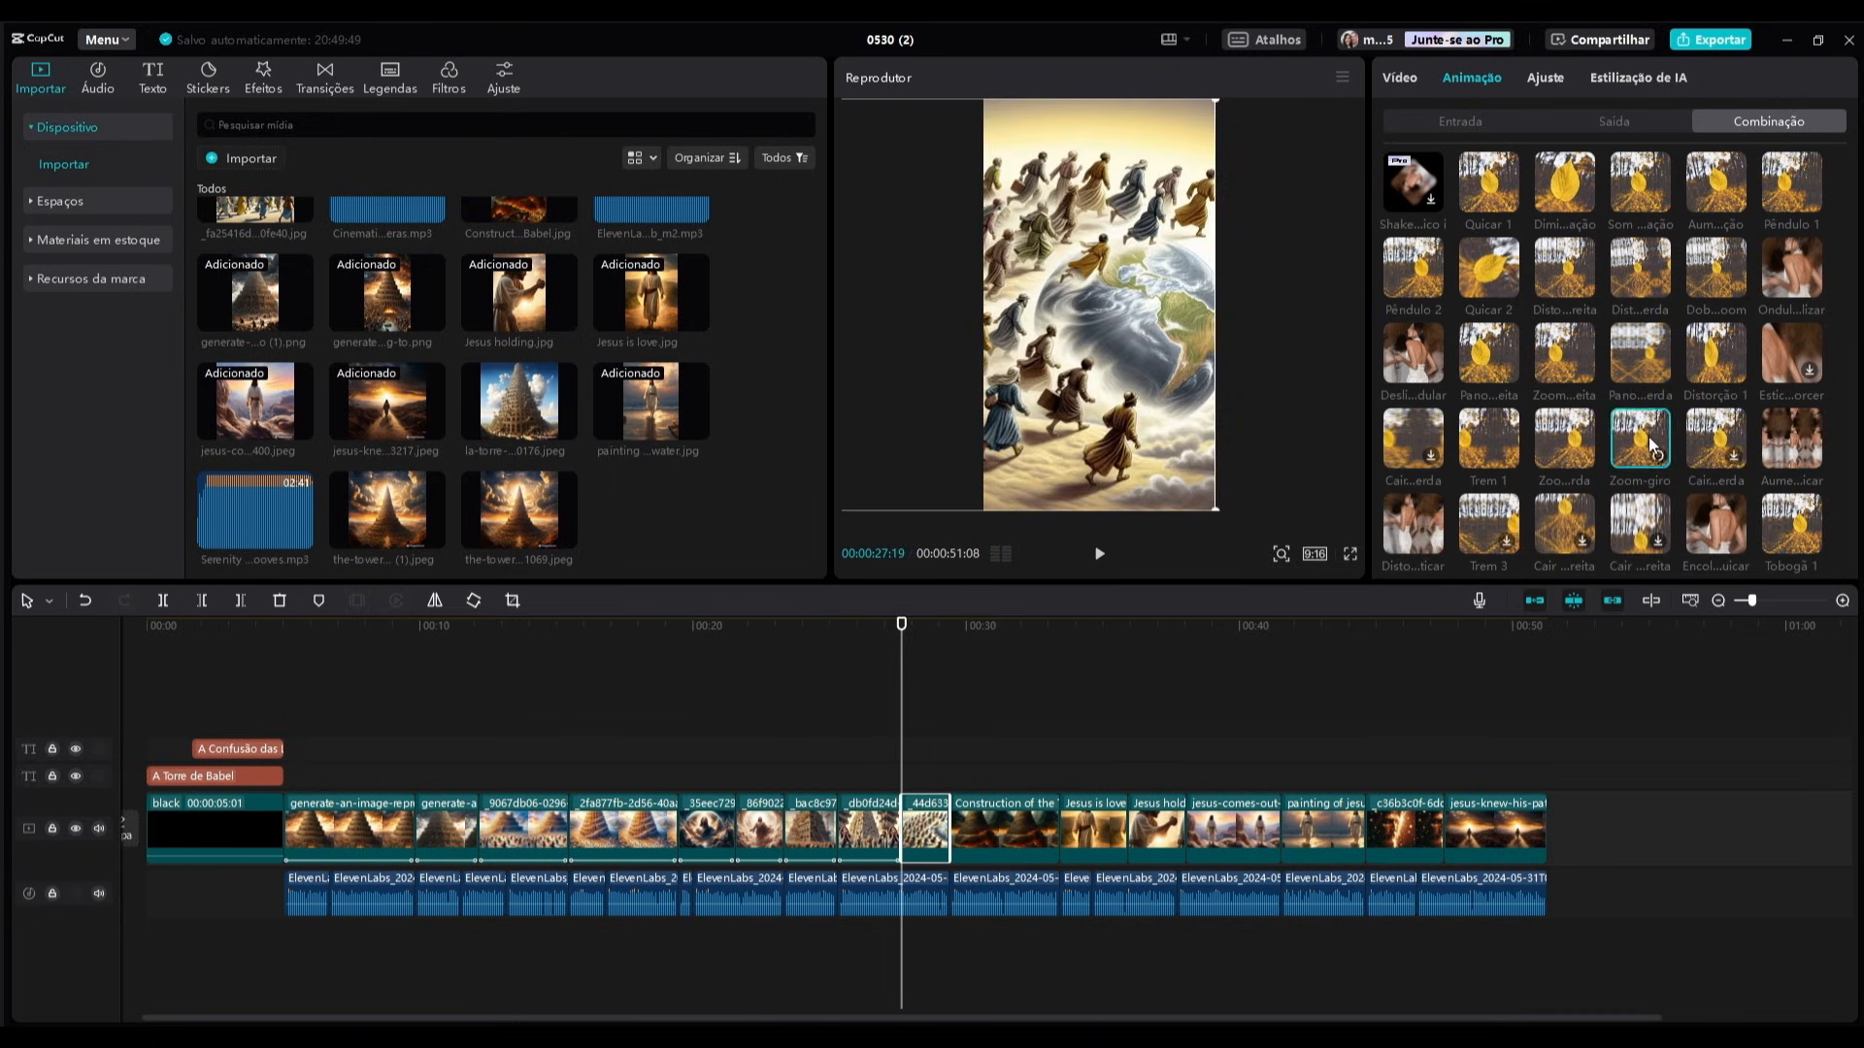
# Apply the Distorção 1 combination to the Construction tower image and the "Cair...erda" combination to the Jesus is love image.
pyautogui.click(1013, 829)
pyautogui.click(1718, 353)
pyautogui.click(1113, 833)
pyautogui.click(1413, 442)
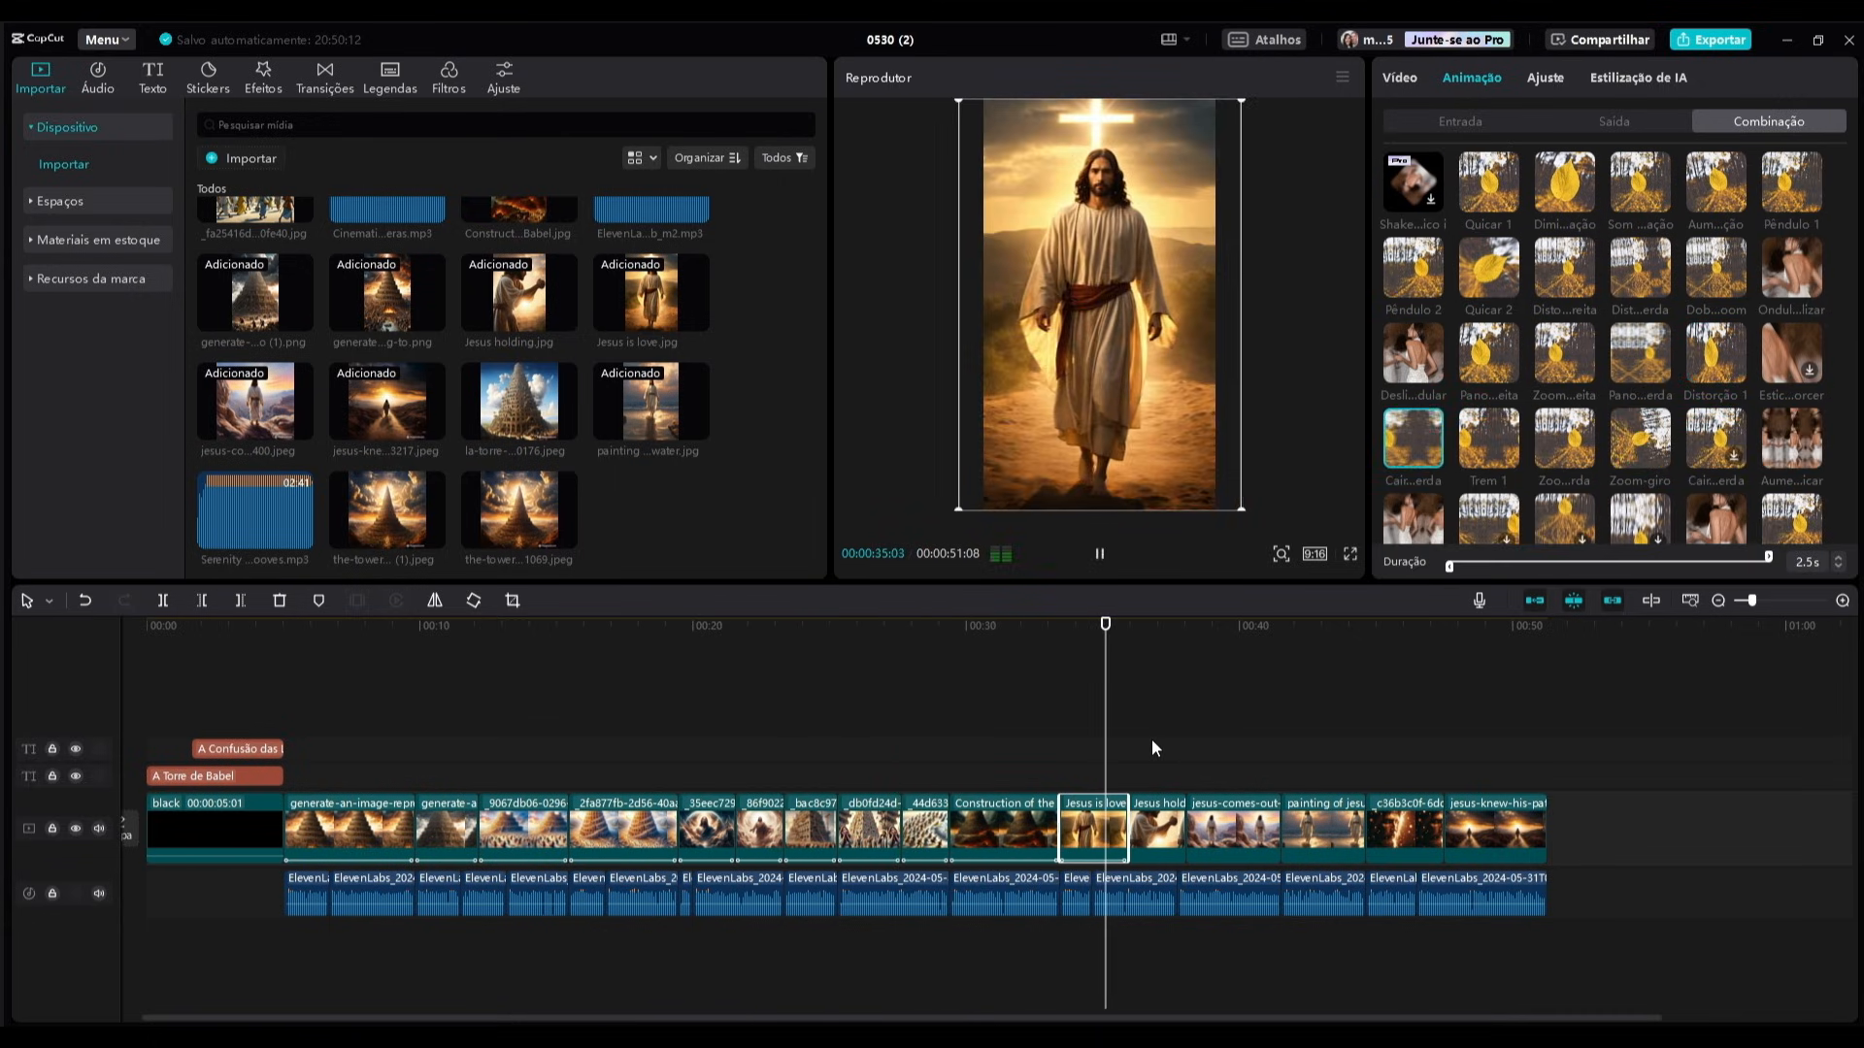
# Apply the Trem 1 combination to the Jesus holding image and Ioiô 1 to the jesus-comes-out image.
pyautogui.click(1156, 831)
pyautogui.click(1488, 454)
pyautogui.click(1323, 833)
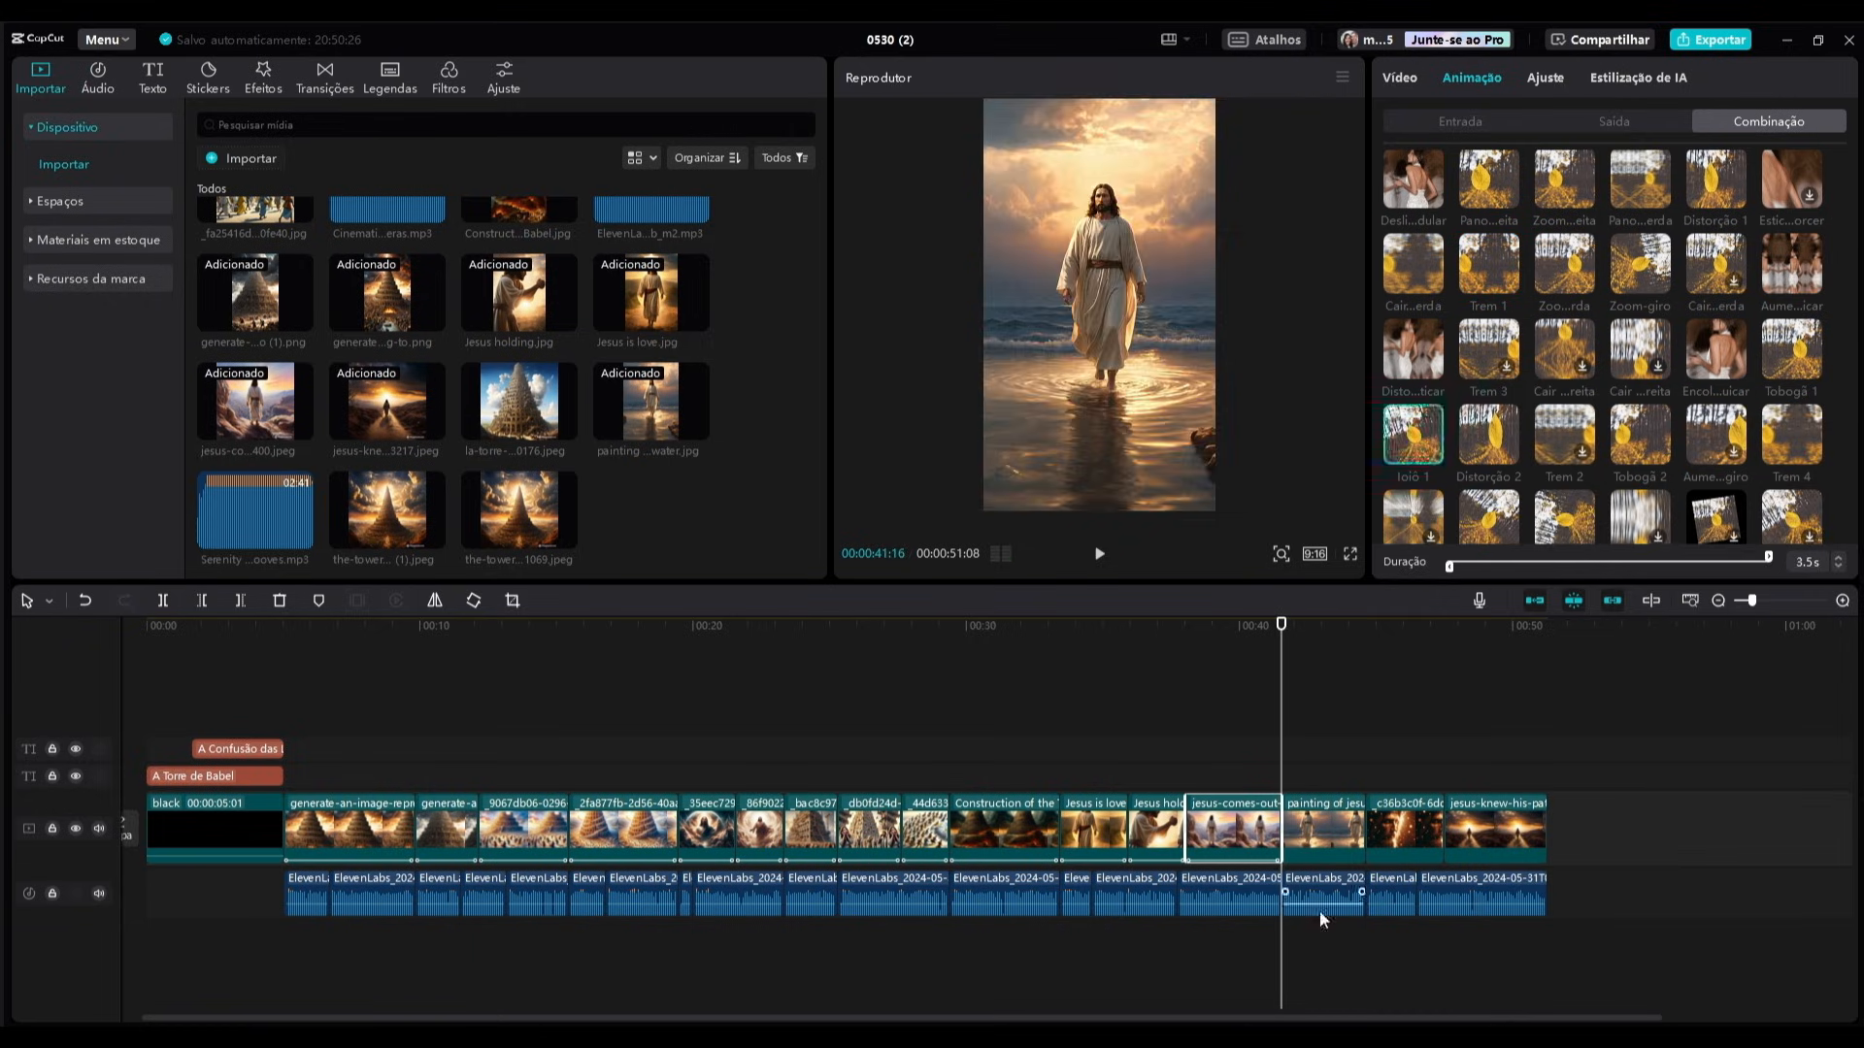
# Apply the Zoom 1 combination animation to the last two images, _c36b3c0 and jesus-knew-his-path.
pyautogui.click(1404, 827)
pyautogui.click(1413, 272)
pyautogui.click(1502, 817)
pyautogui.click(1413, 272)
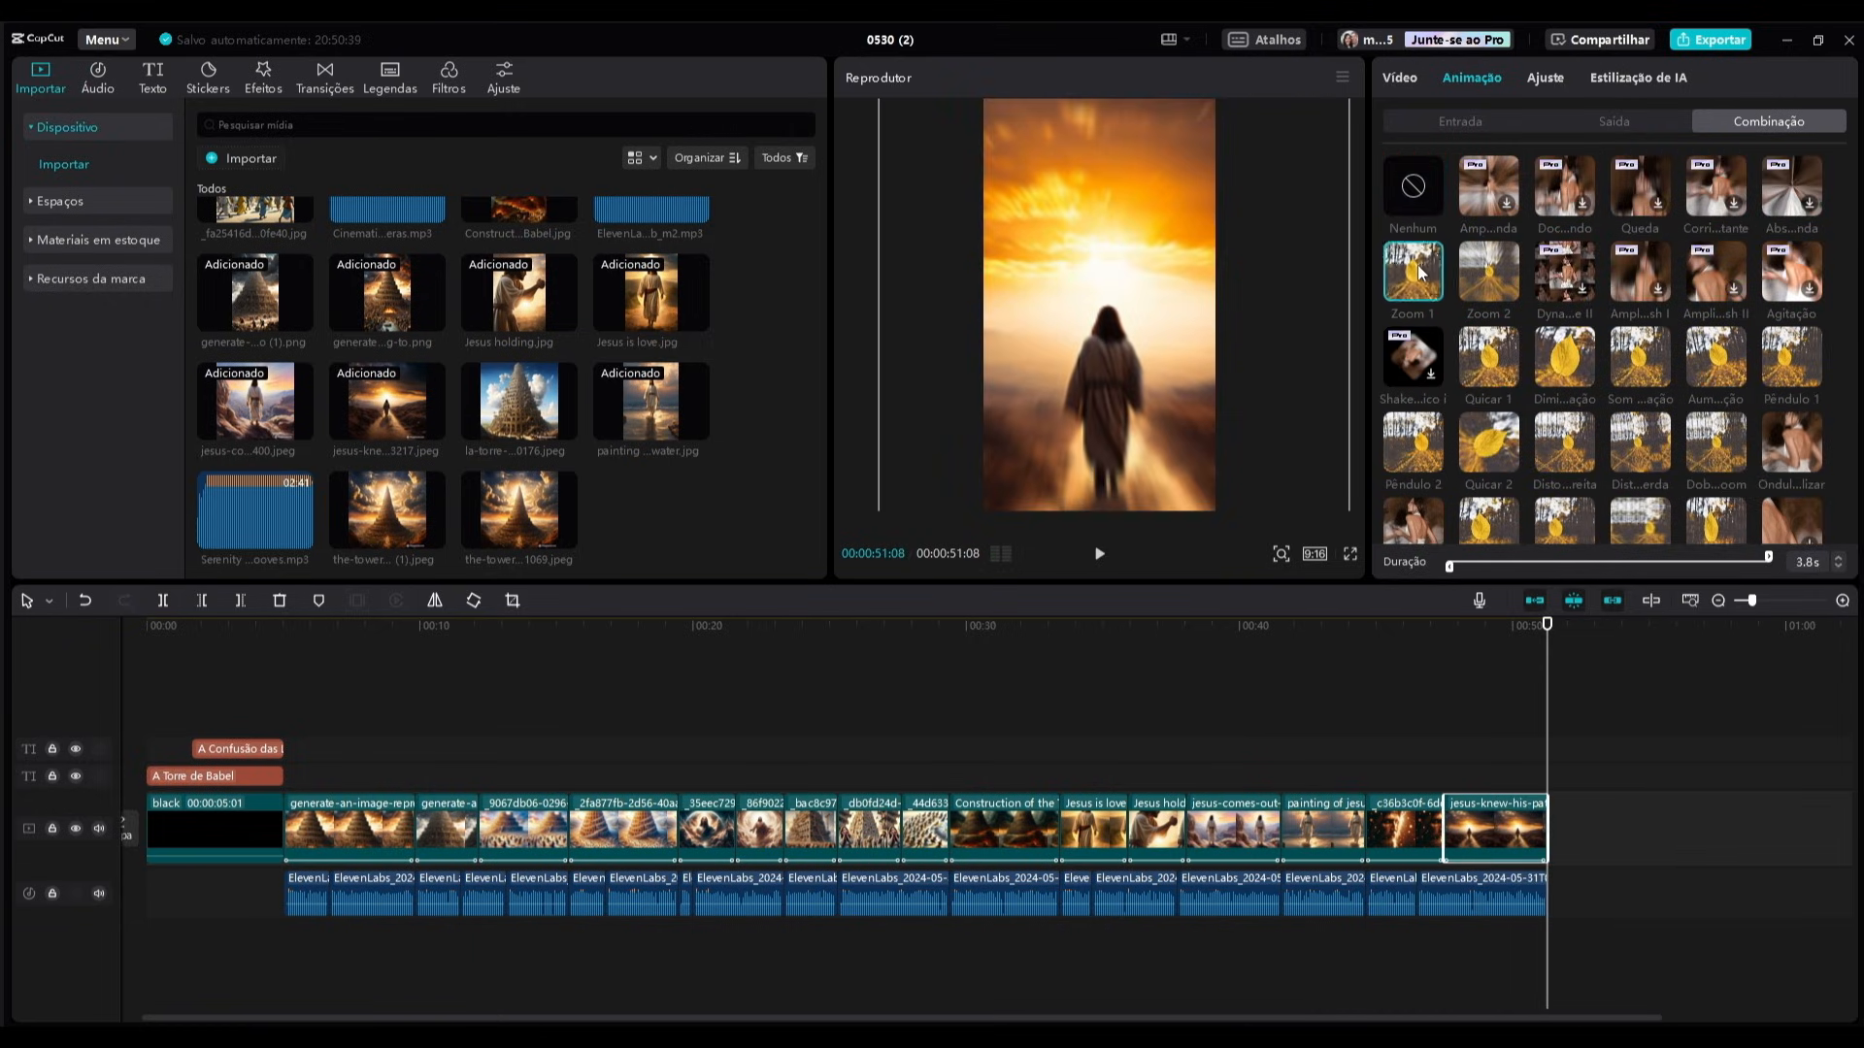
# Add the Faísca video effect over all the images, from 00:00:05:01 to the end of the video at 00:00:51:08.
pyautogui.moveTo(1548, 671); pyautogui.dragTo(284, 689)
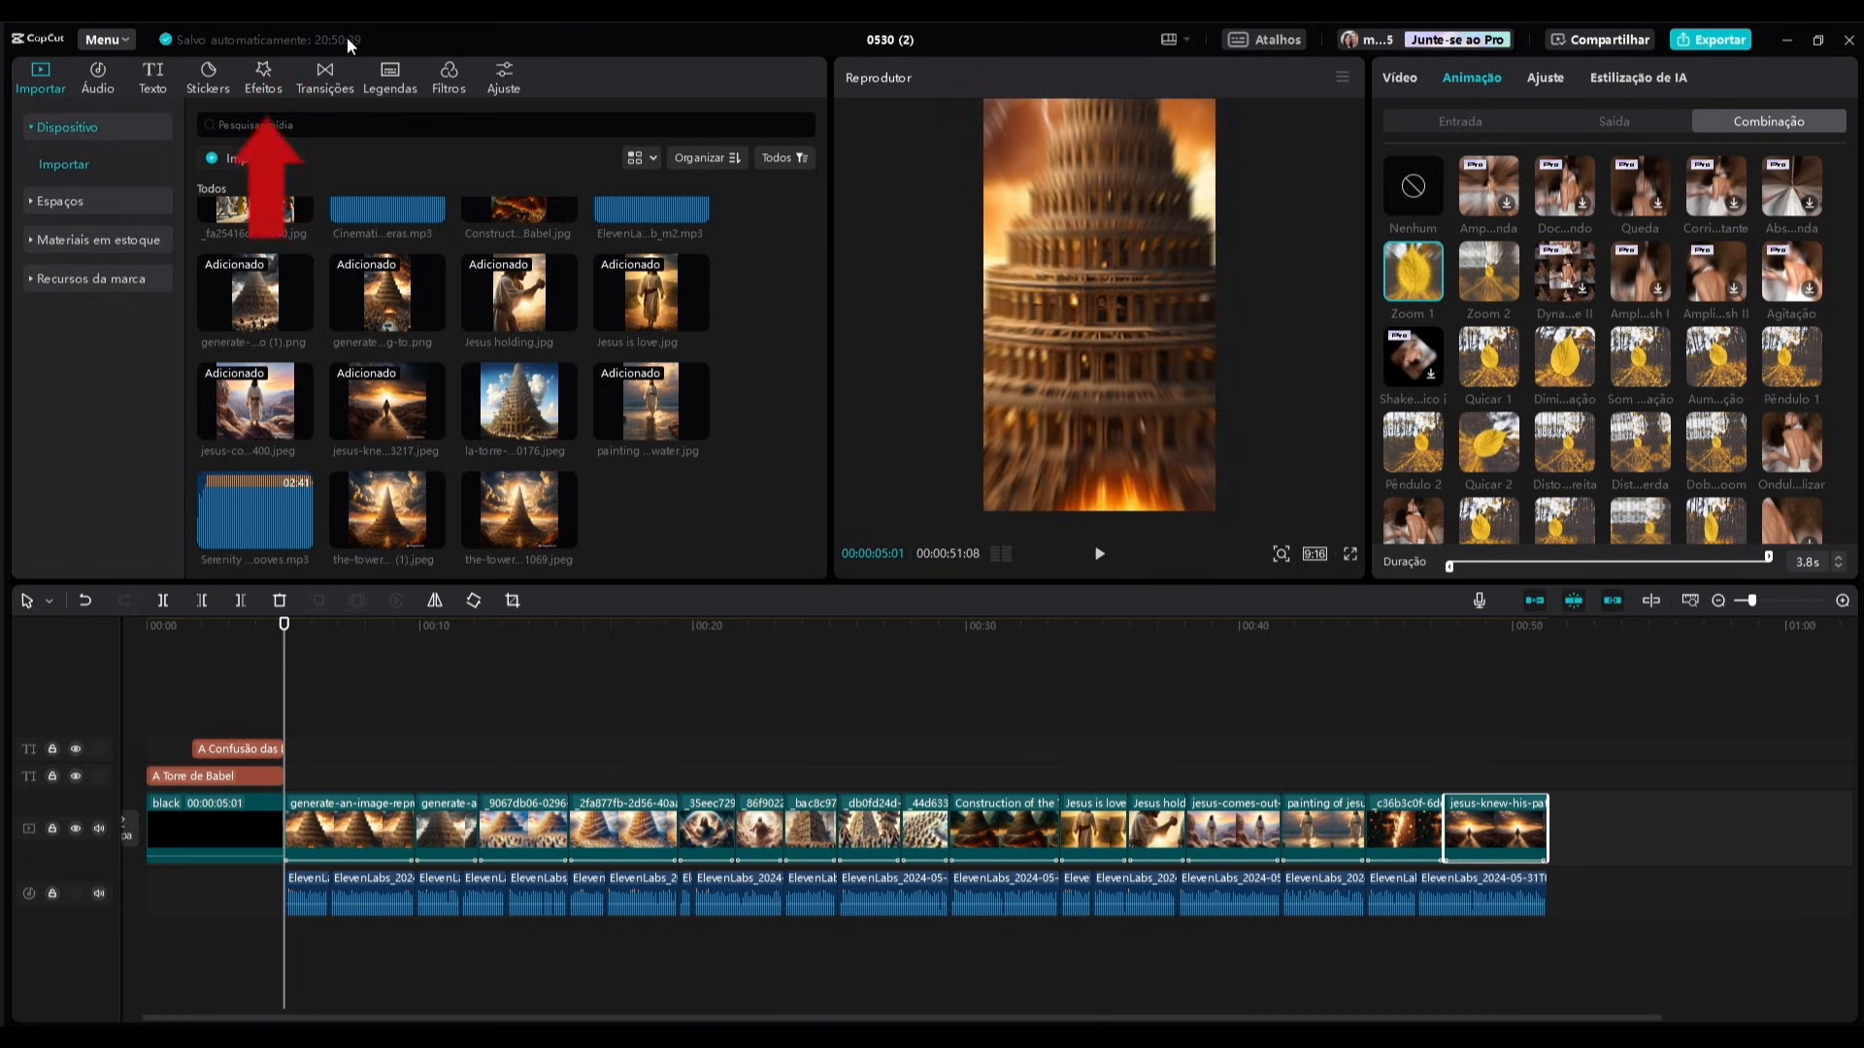
pyautogui.click(265, 79)
pyautogui.click(78, 128)
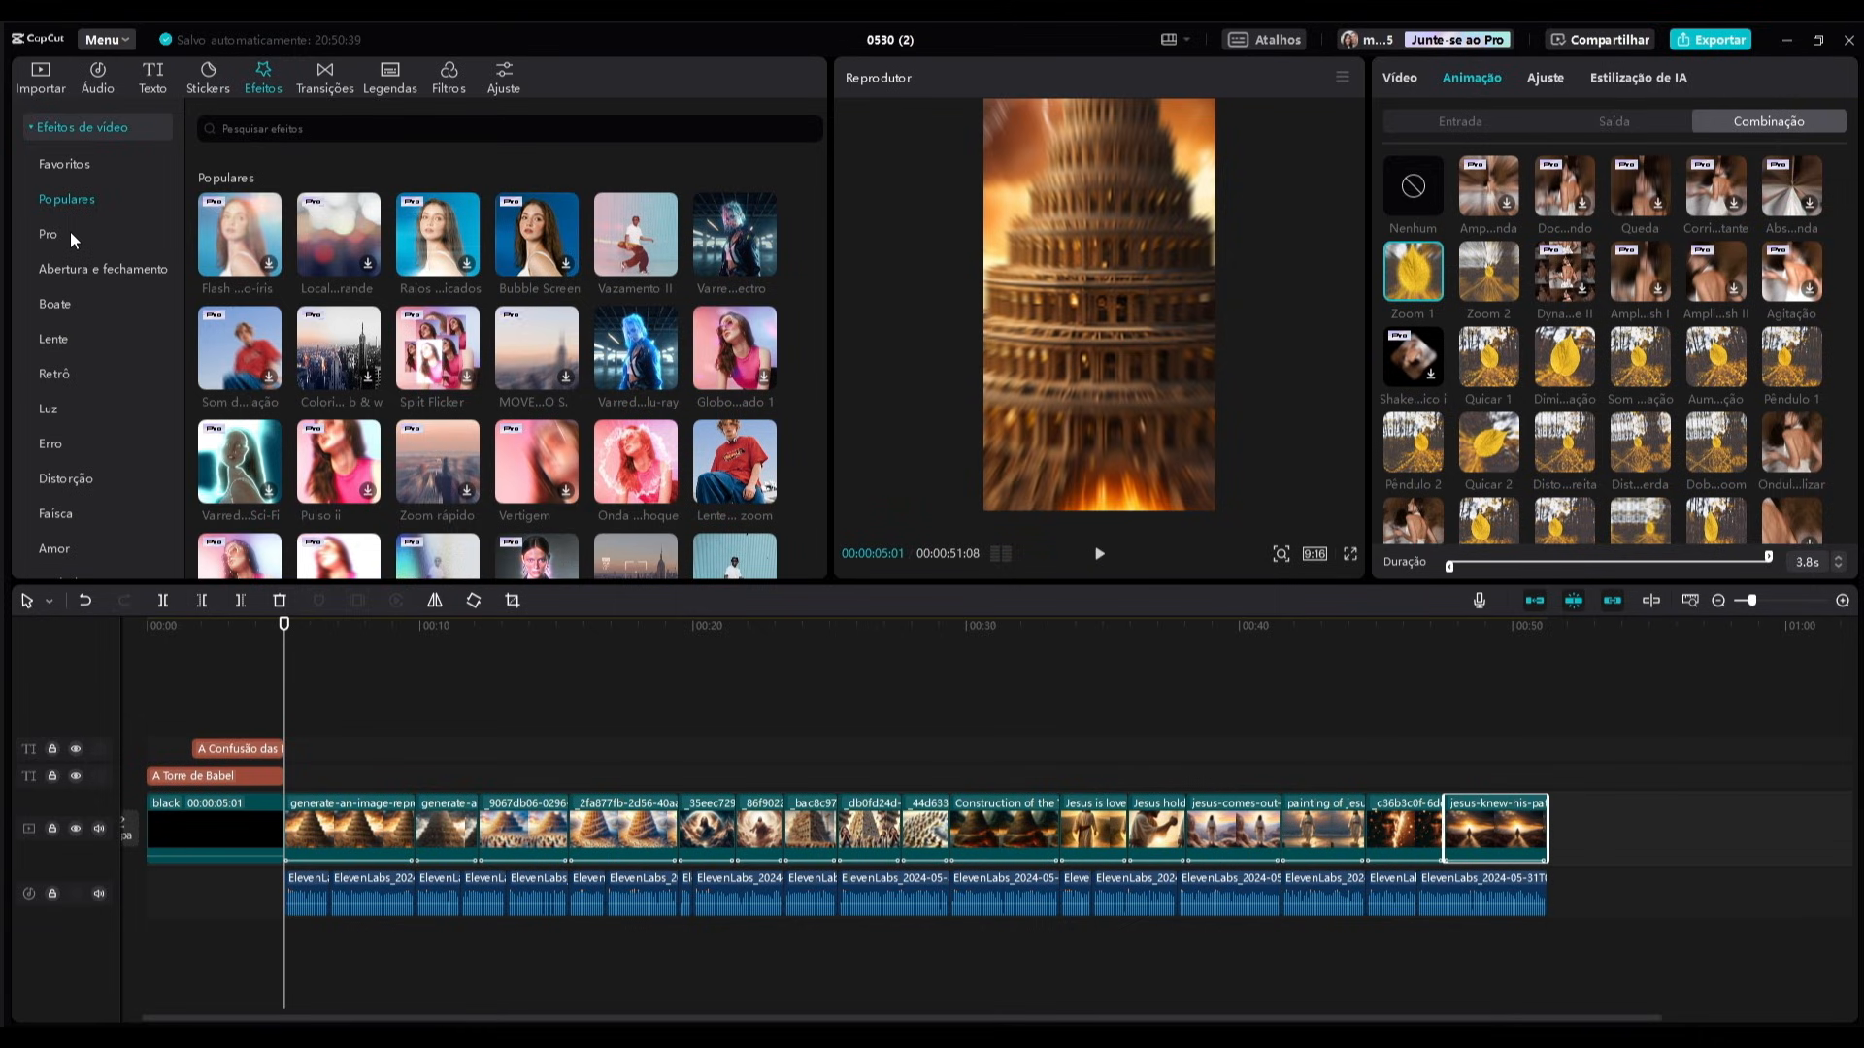
pyautogui.click(60, 511)
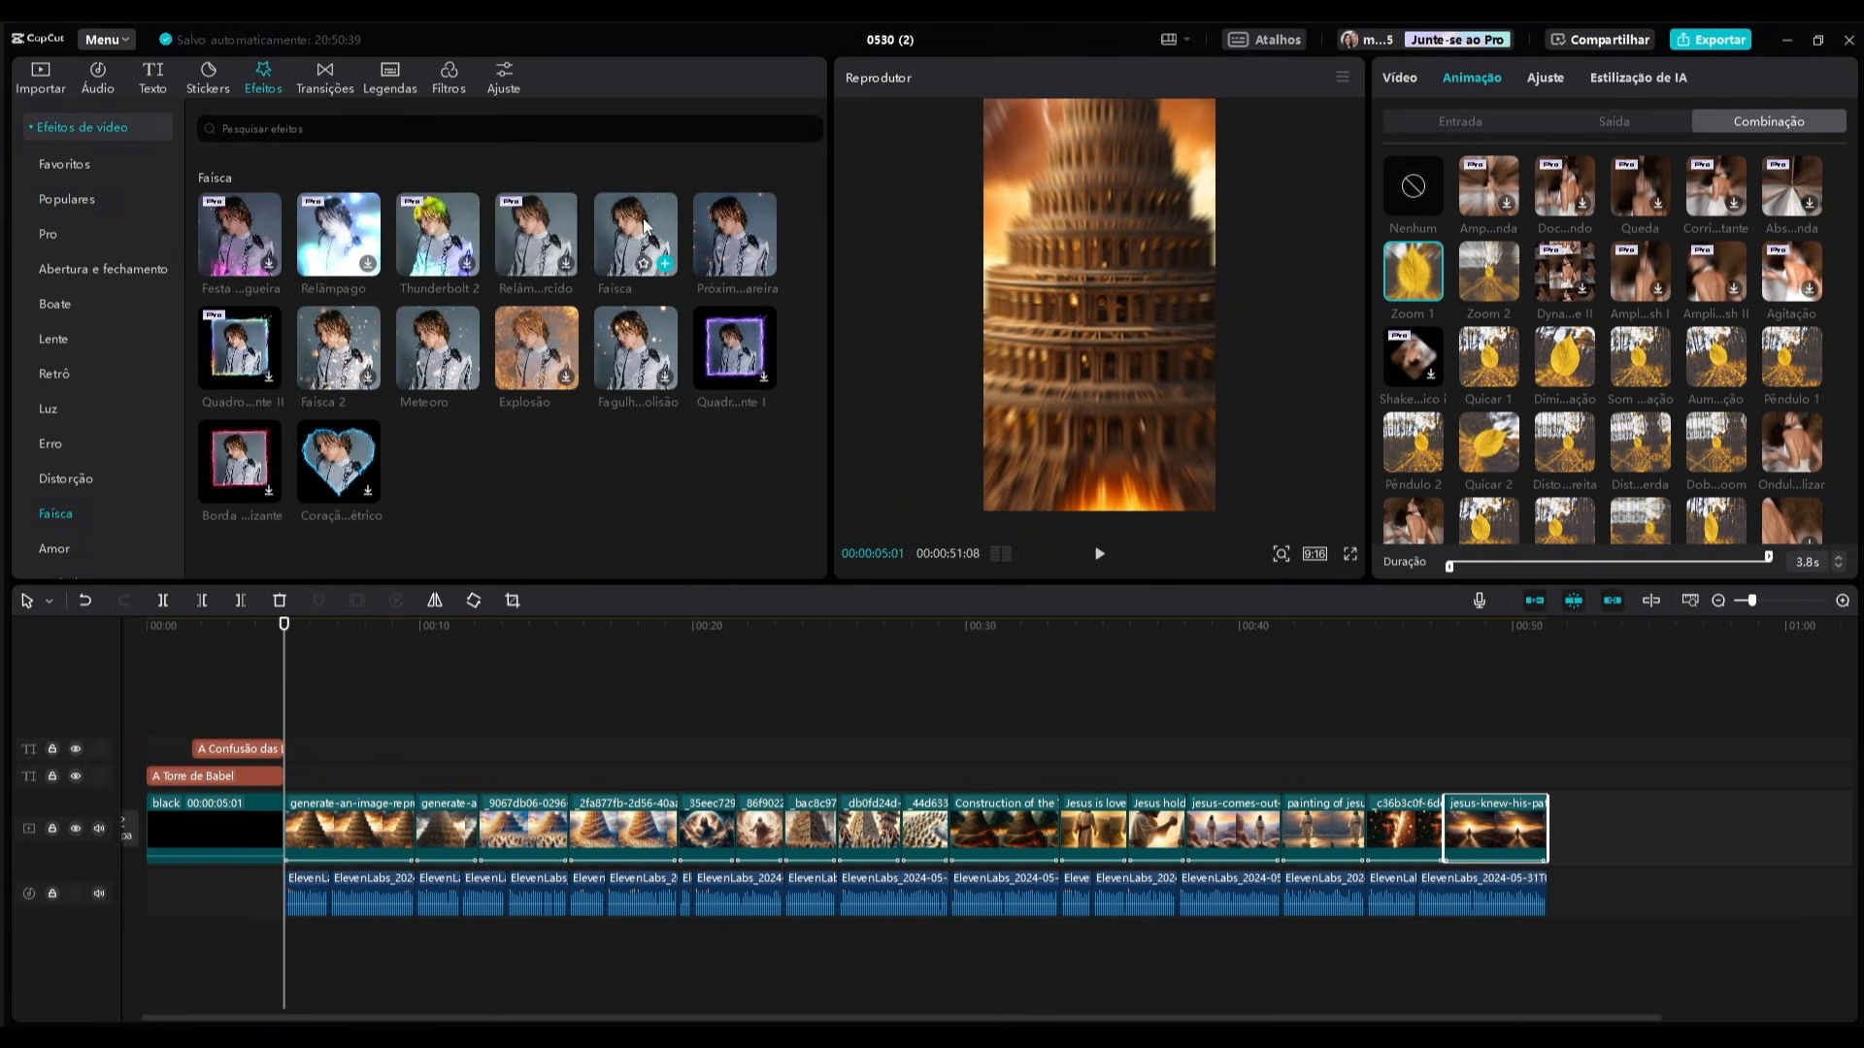
pyautogui.moveTo(643, 221); pyautogui.dragTo(1548, 750)
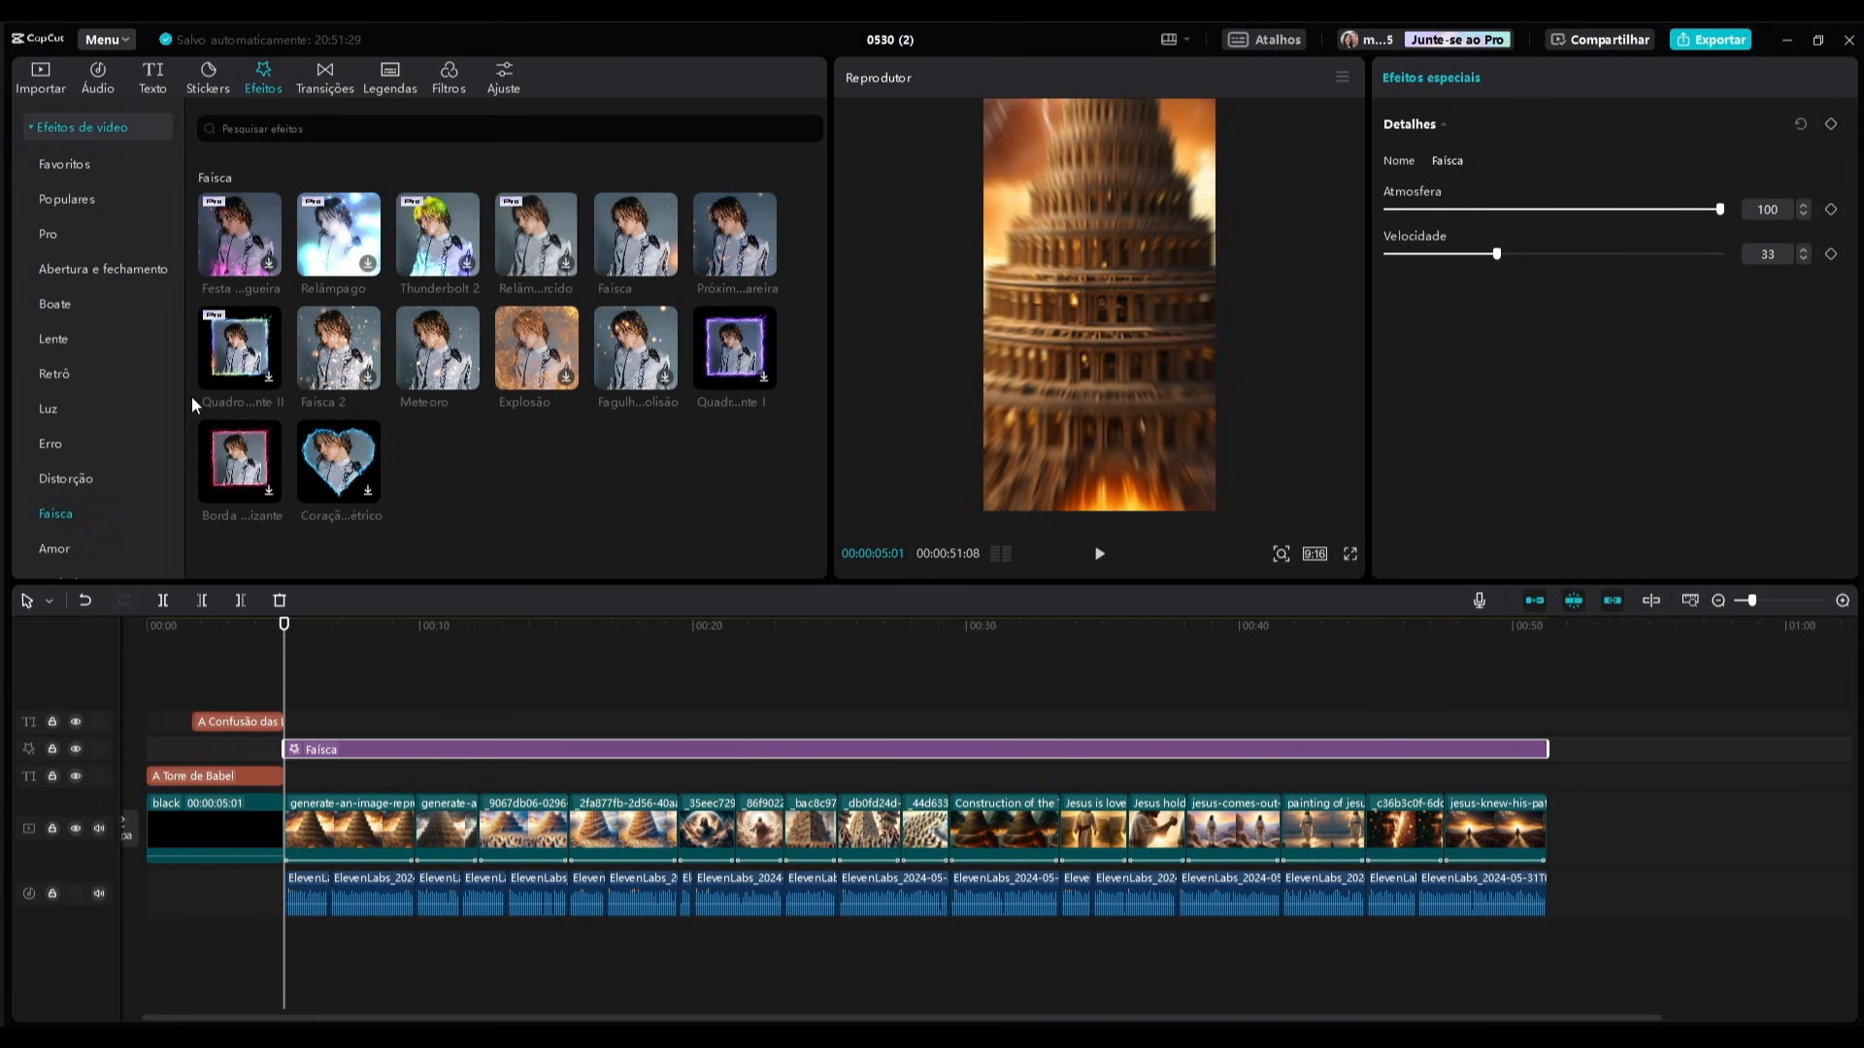
# Add the Iluminação nature effect above the Faísca effect, starting at 00:00:05:01 over the fiery tower image, and preview it.
pyautogui.scroll(-2, 97, 435)
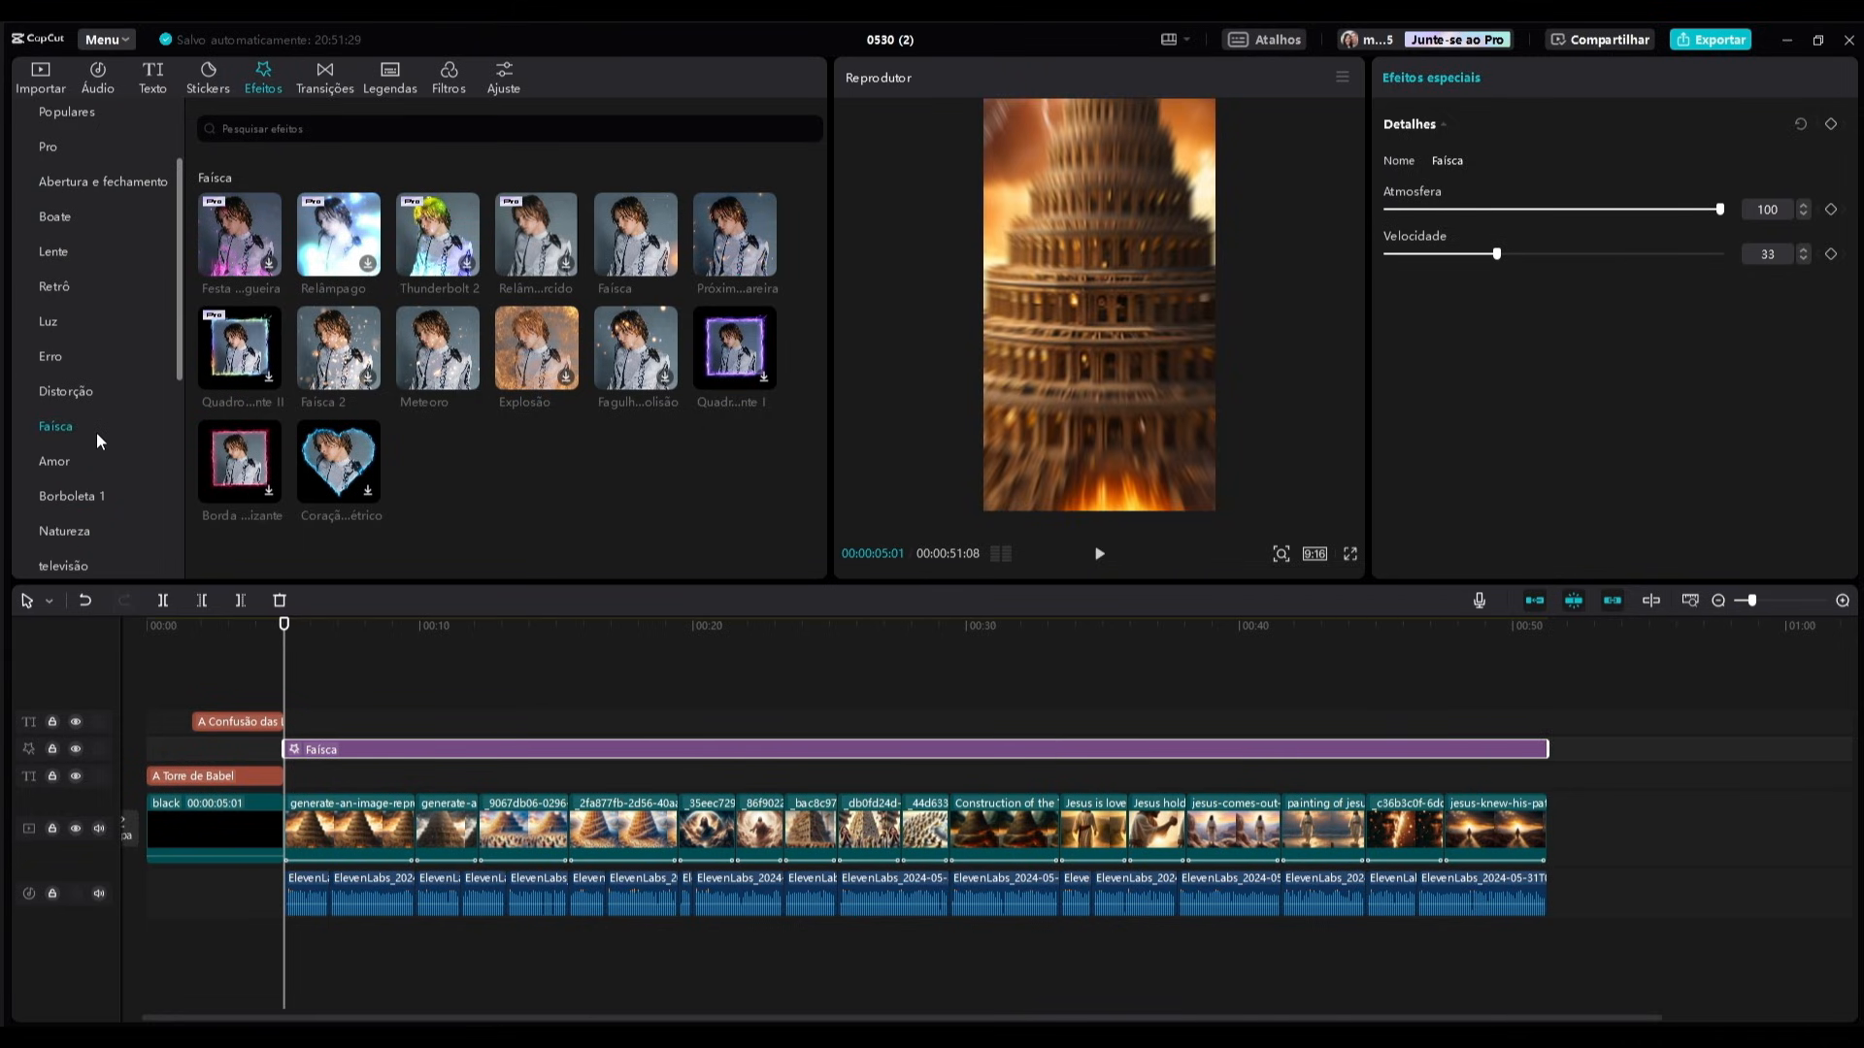
pyautogui.click(63, 531)
pyautogui.moveTo(283, 653); pyautogui.dragTo(303, 660)
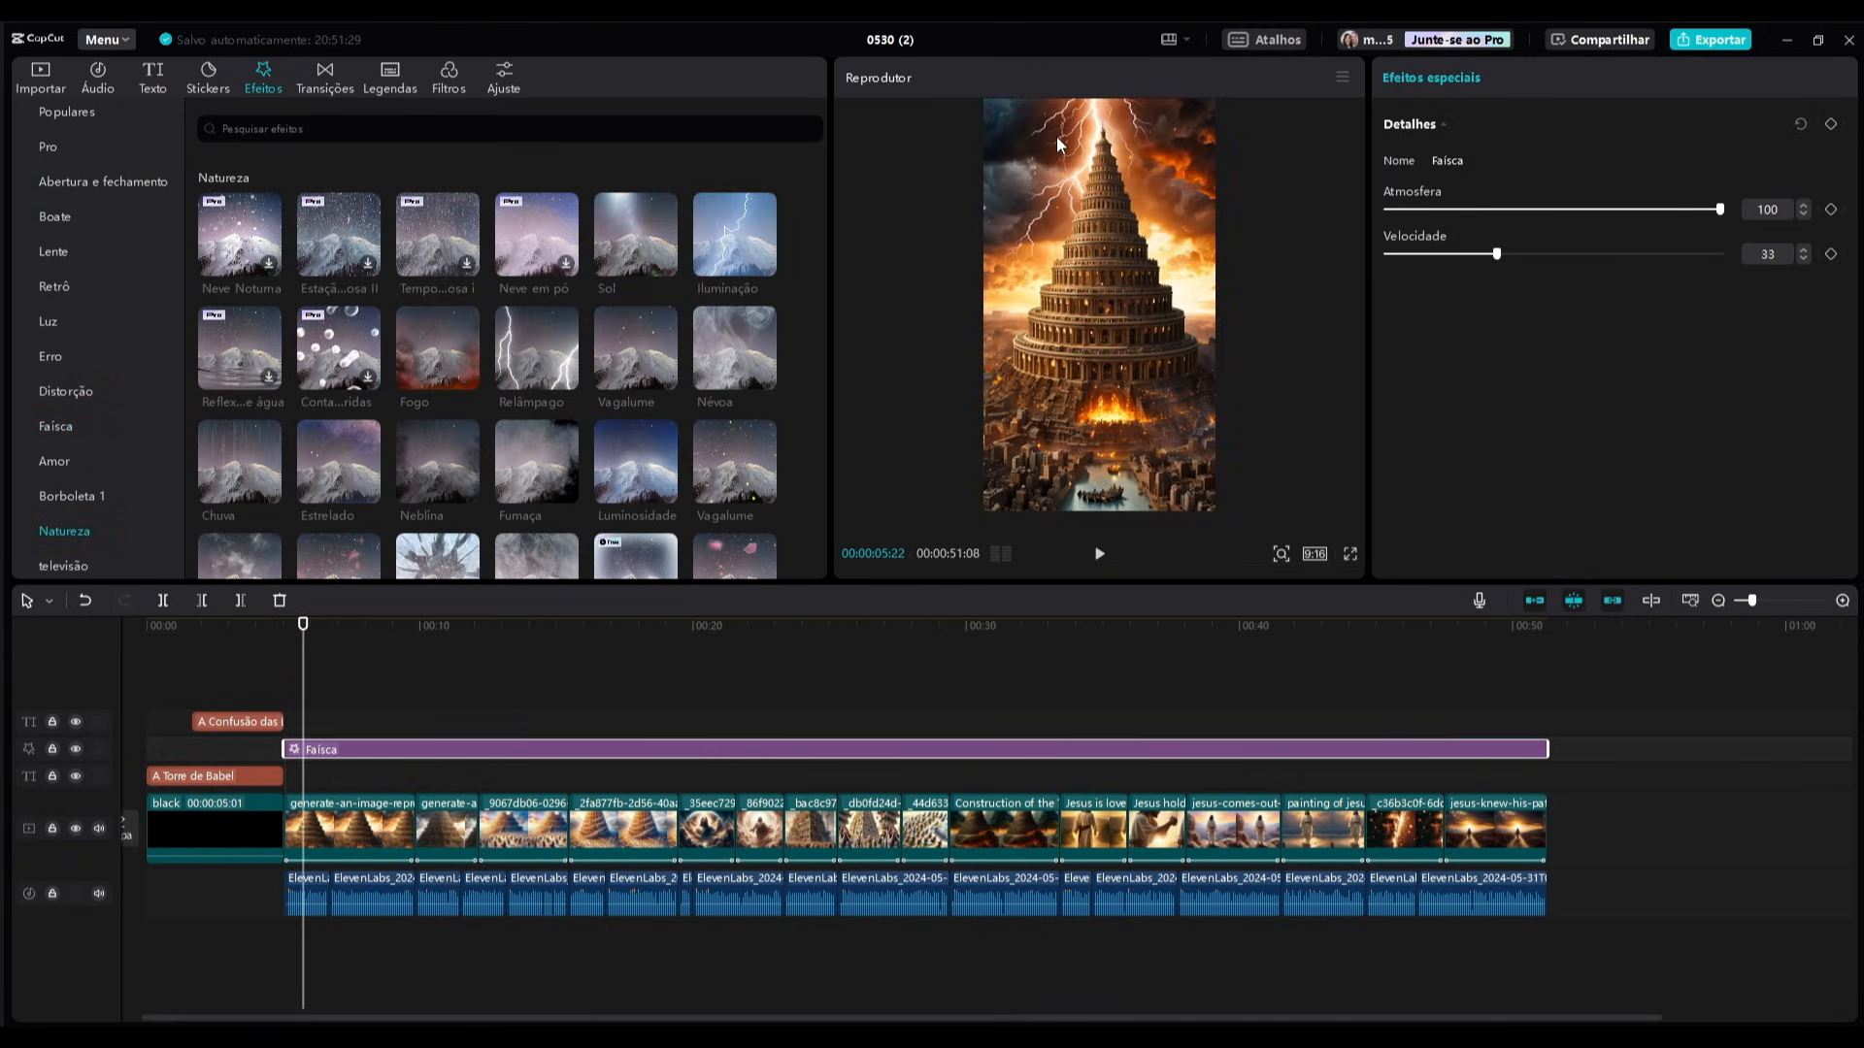
pyautogui.moveTo(731, 197)
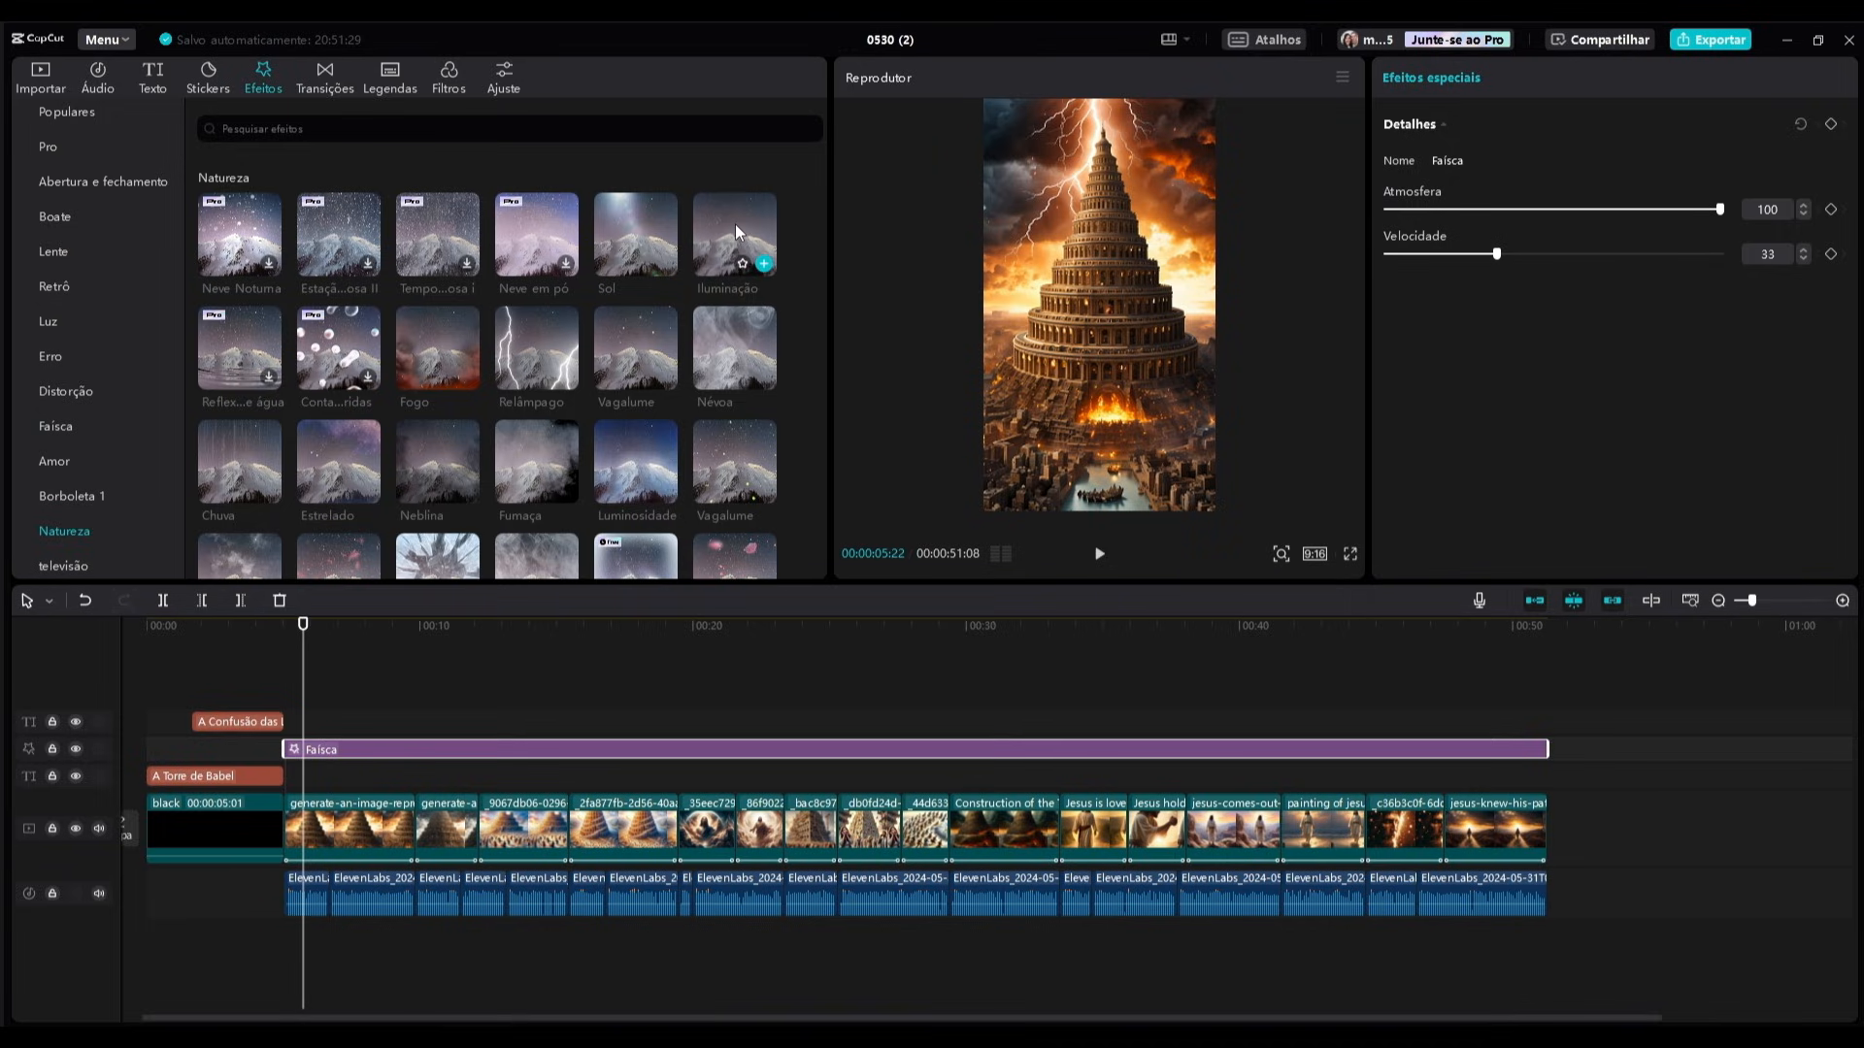
pyautogui.moveTo(736, 224); pyautogui.dragTo(317, 701)
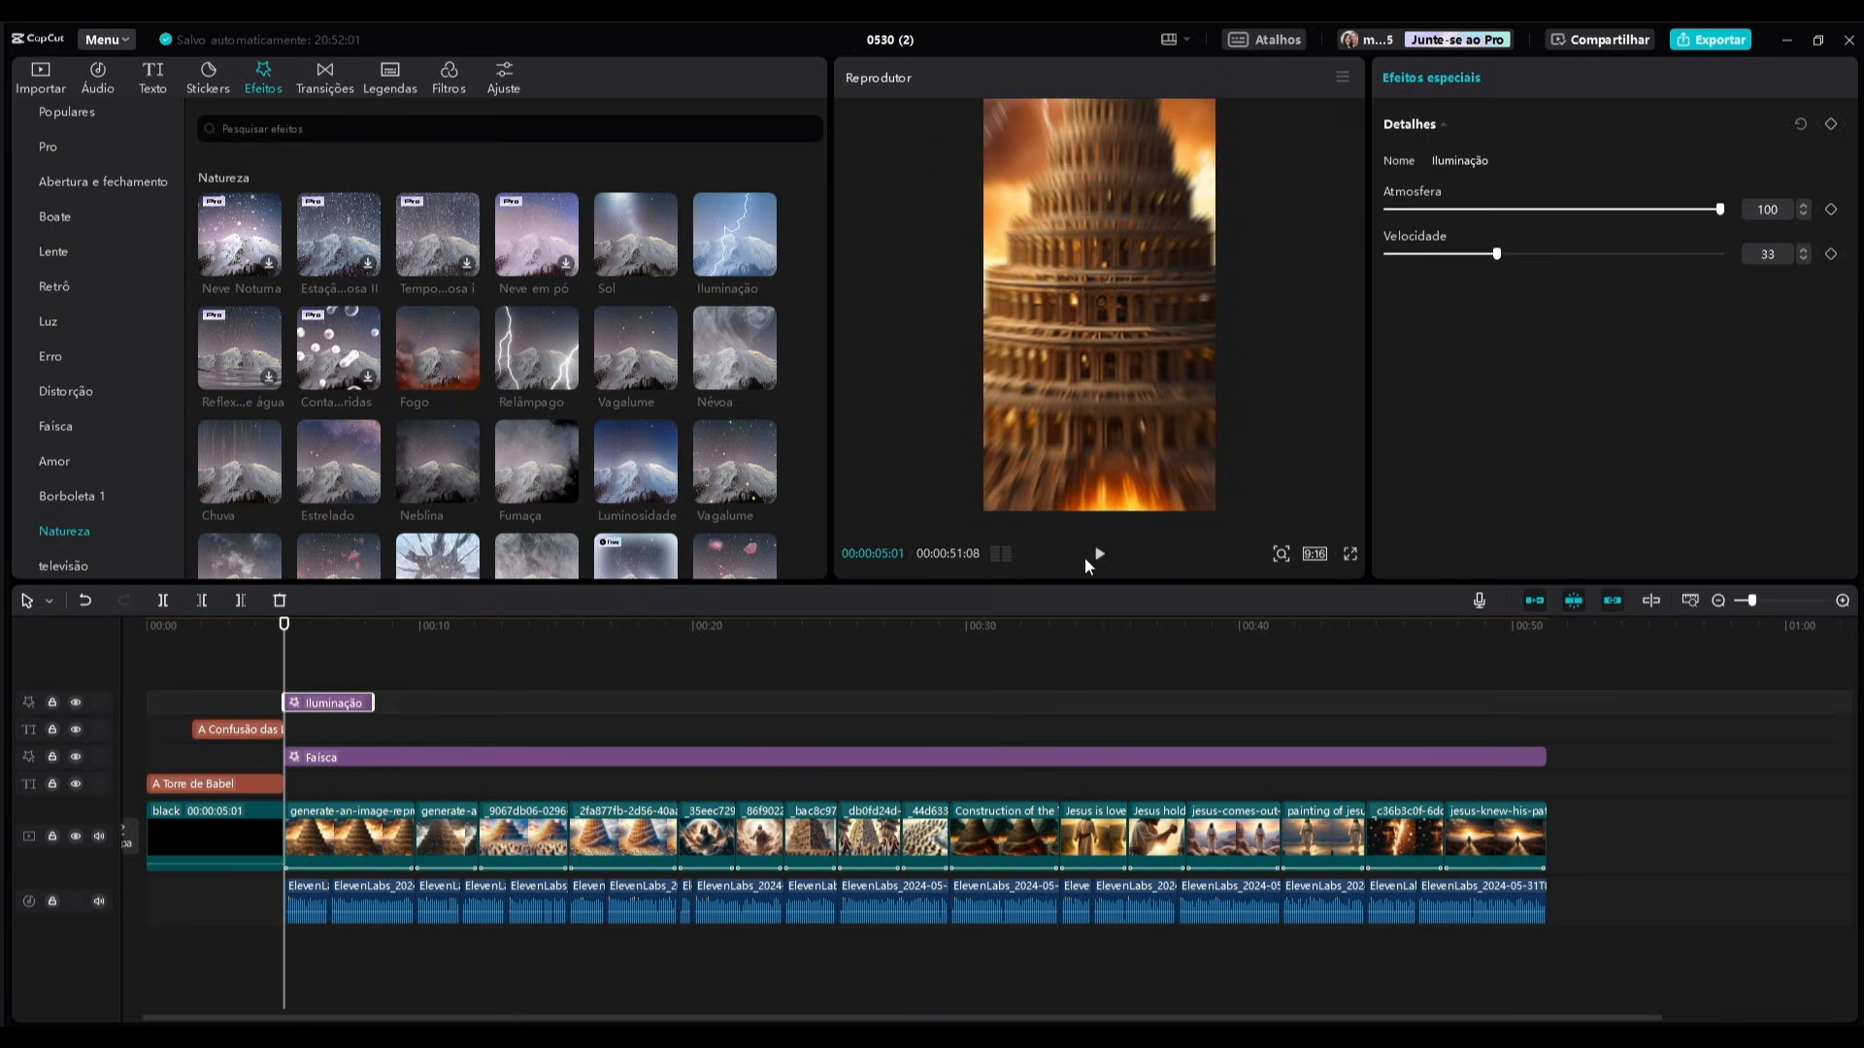
pyautogui.click(1094, 555)
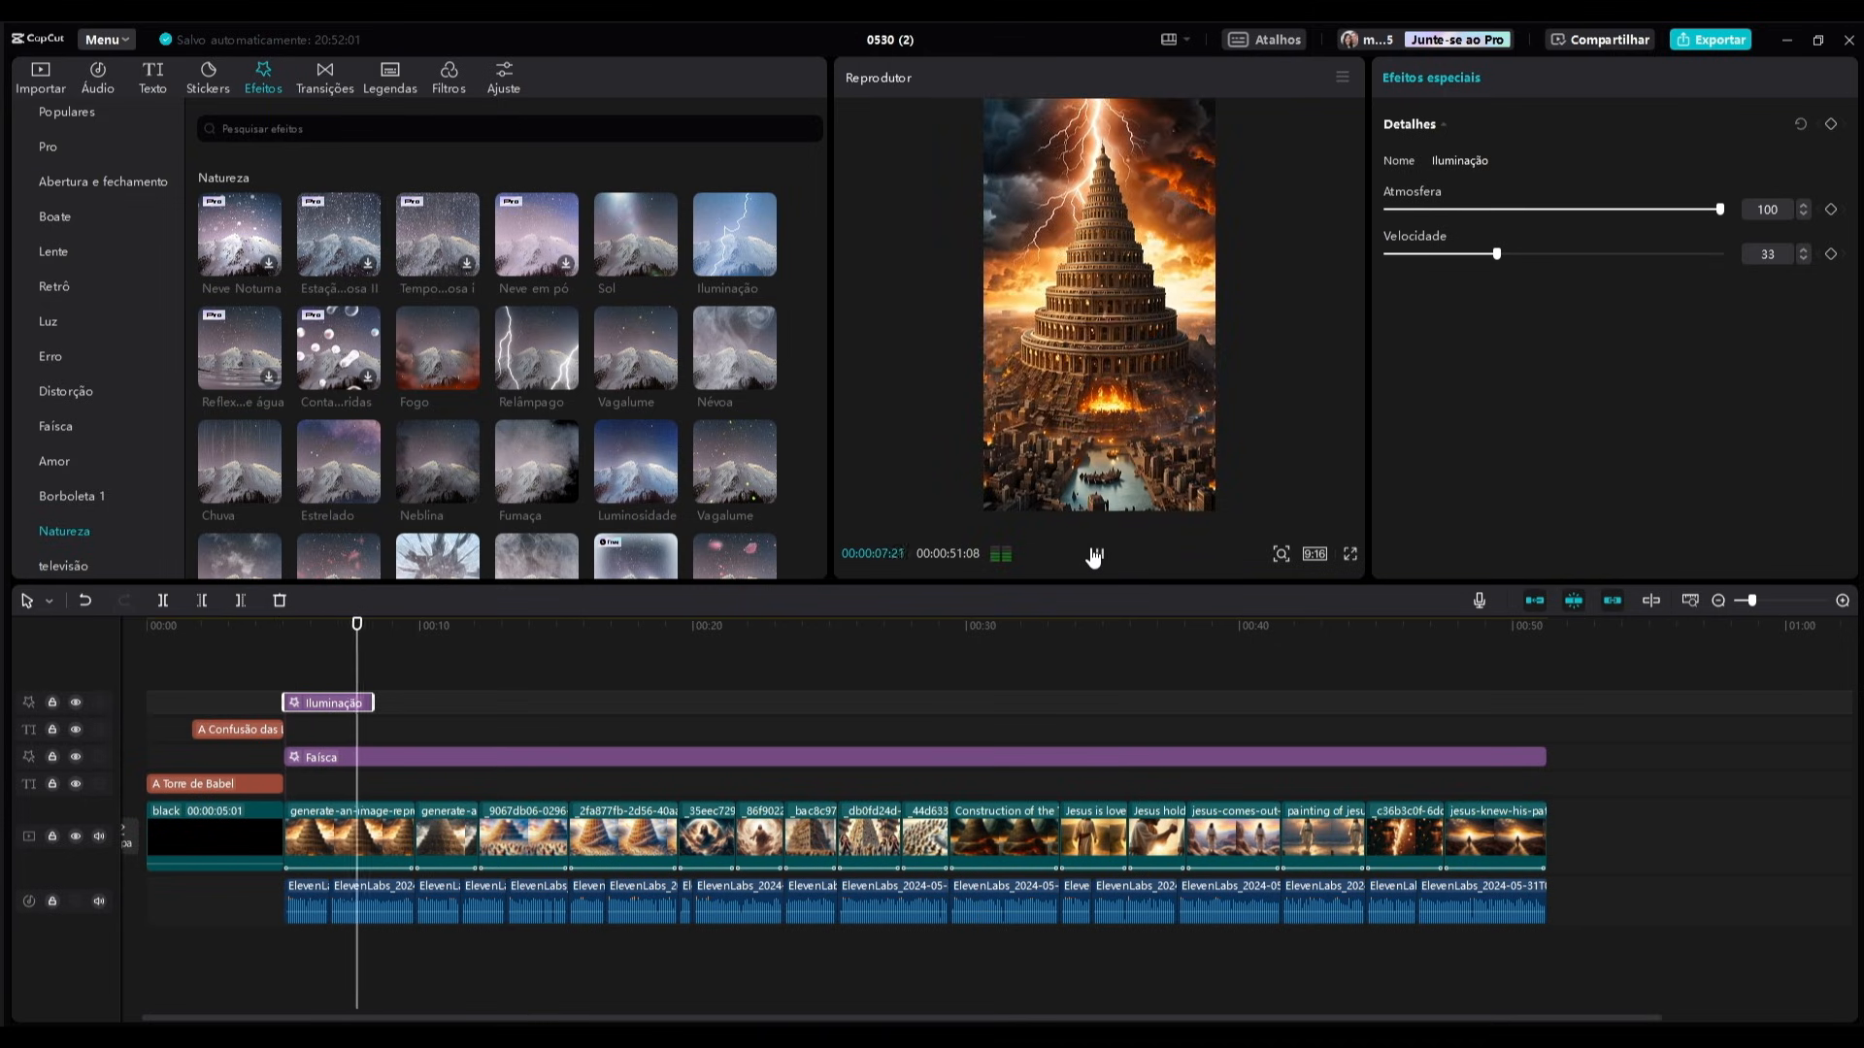
# Extend the Iluminação effect to the end of the fiery tower image and add the Sol effect after it, through the end of the _9067db06 image.
pyautogui.click(1094, 555)
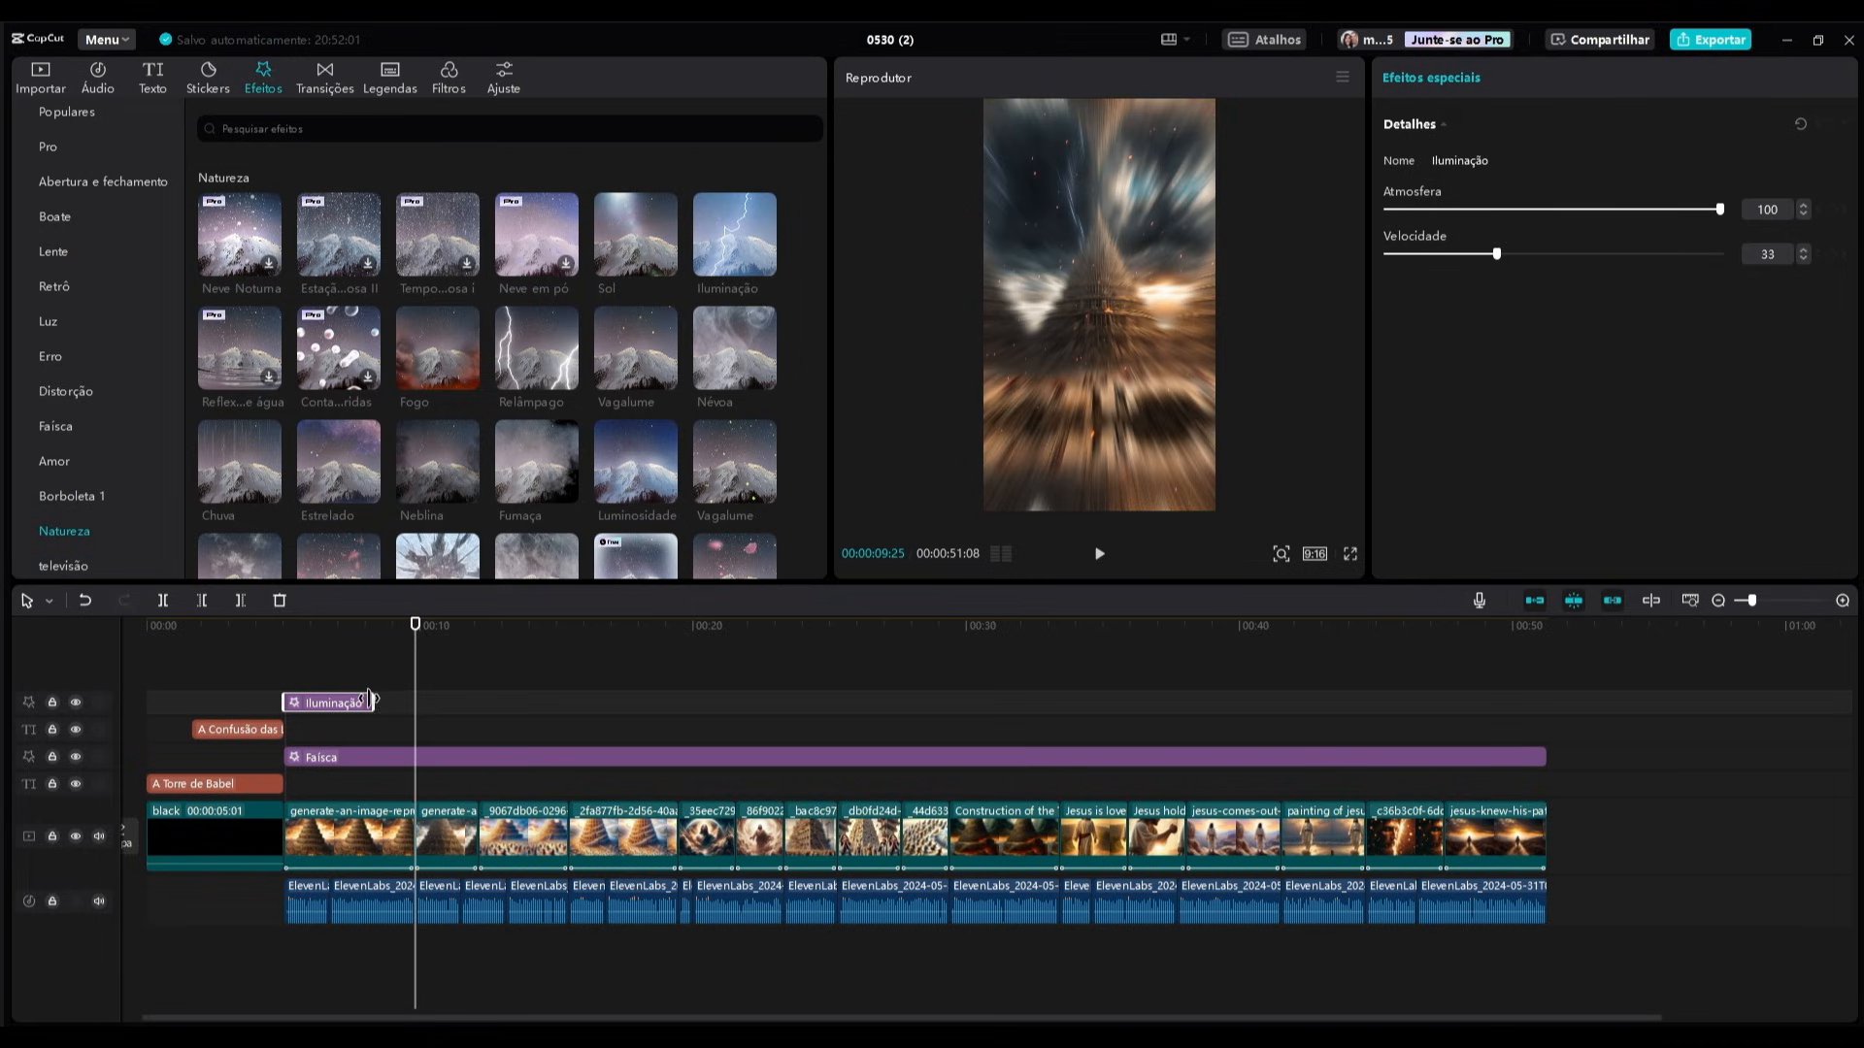
pyautogui.moveTo(369, 697); pyautogui.dragTo(414, 710)
pyautogui.click(621, 215)
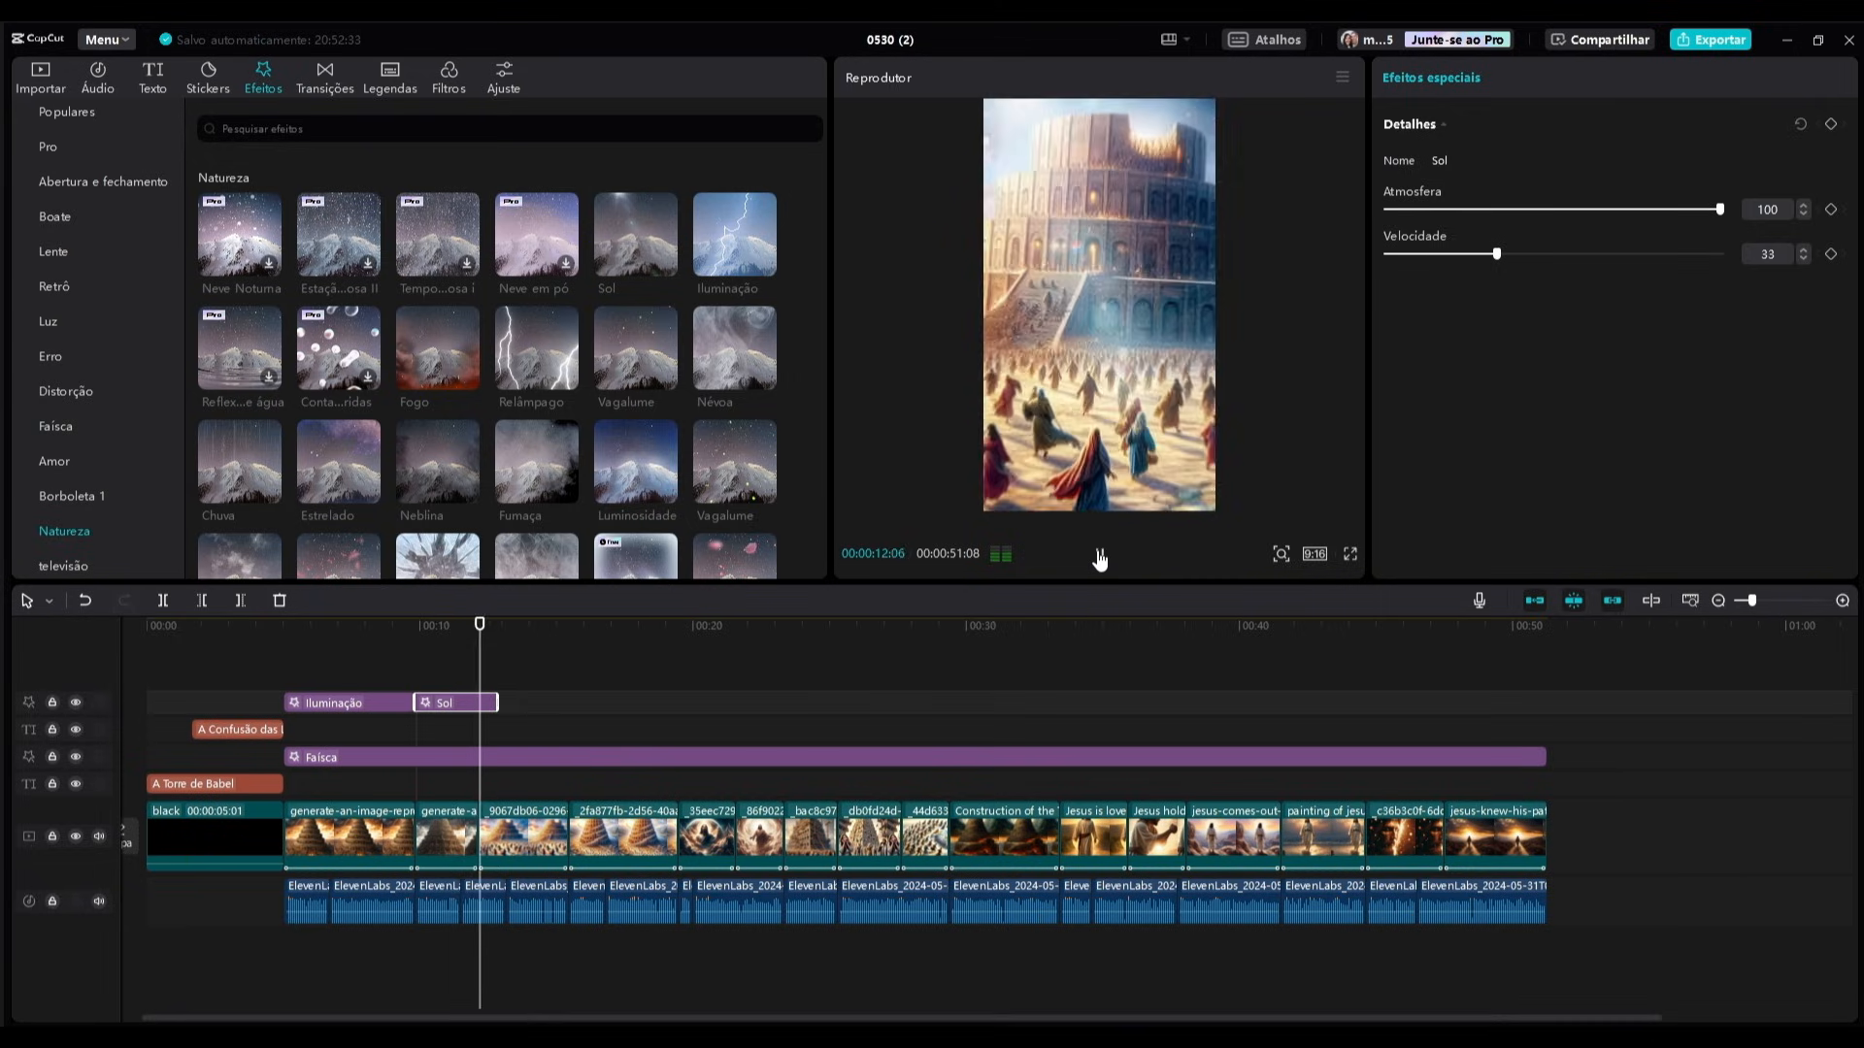
pyautogui.click(548, 661)
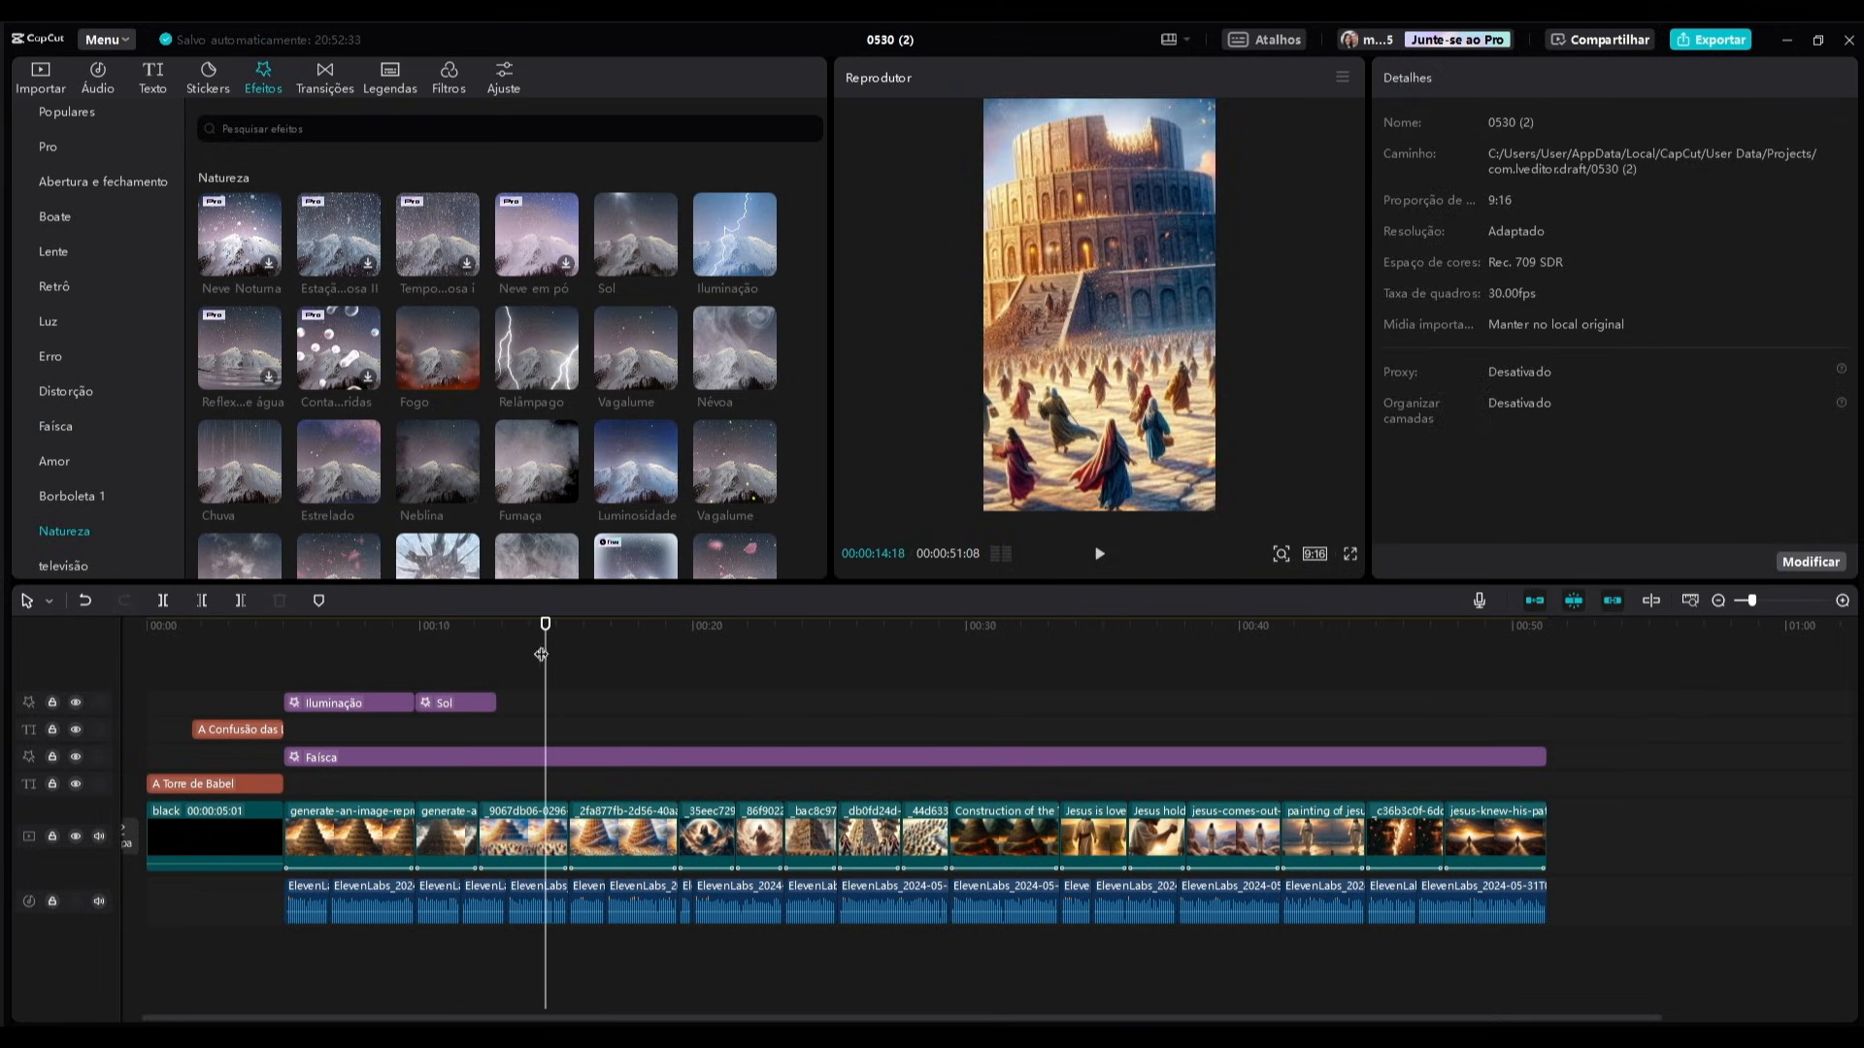
pyautogui.moveTo(495, 703)
pyautogui.mouseDown()
pyautogui.moveTo(565, 703)
pyautogui.moveTo(457, 672)
pyautogui.moveTo(282, 682)
pyautogui.moveTo(80, 526)
pyautogui.mouseUp()
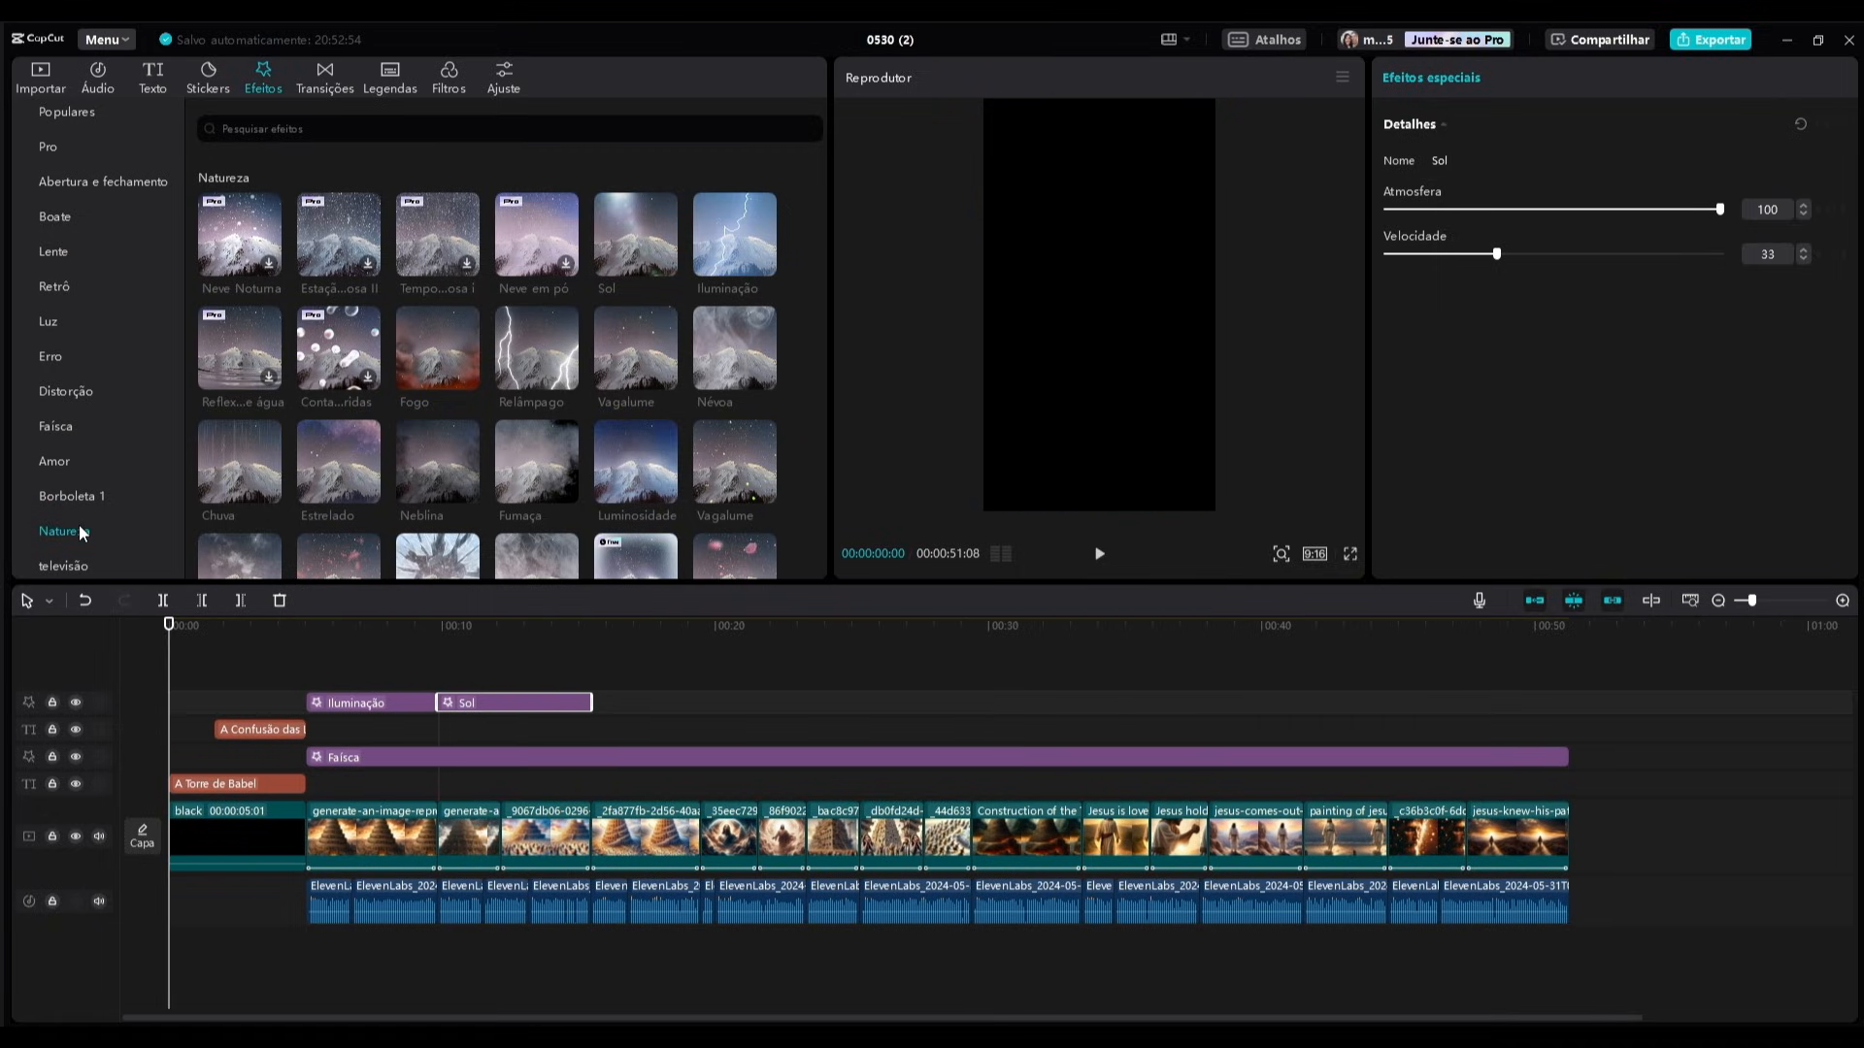
# Add the Barulho 2 retro effect at the start of the video, covering the black title intro, and preview it.
pyautogui.click(50, 286)
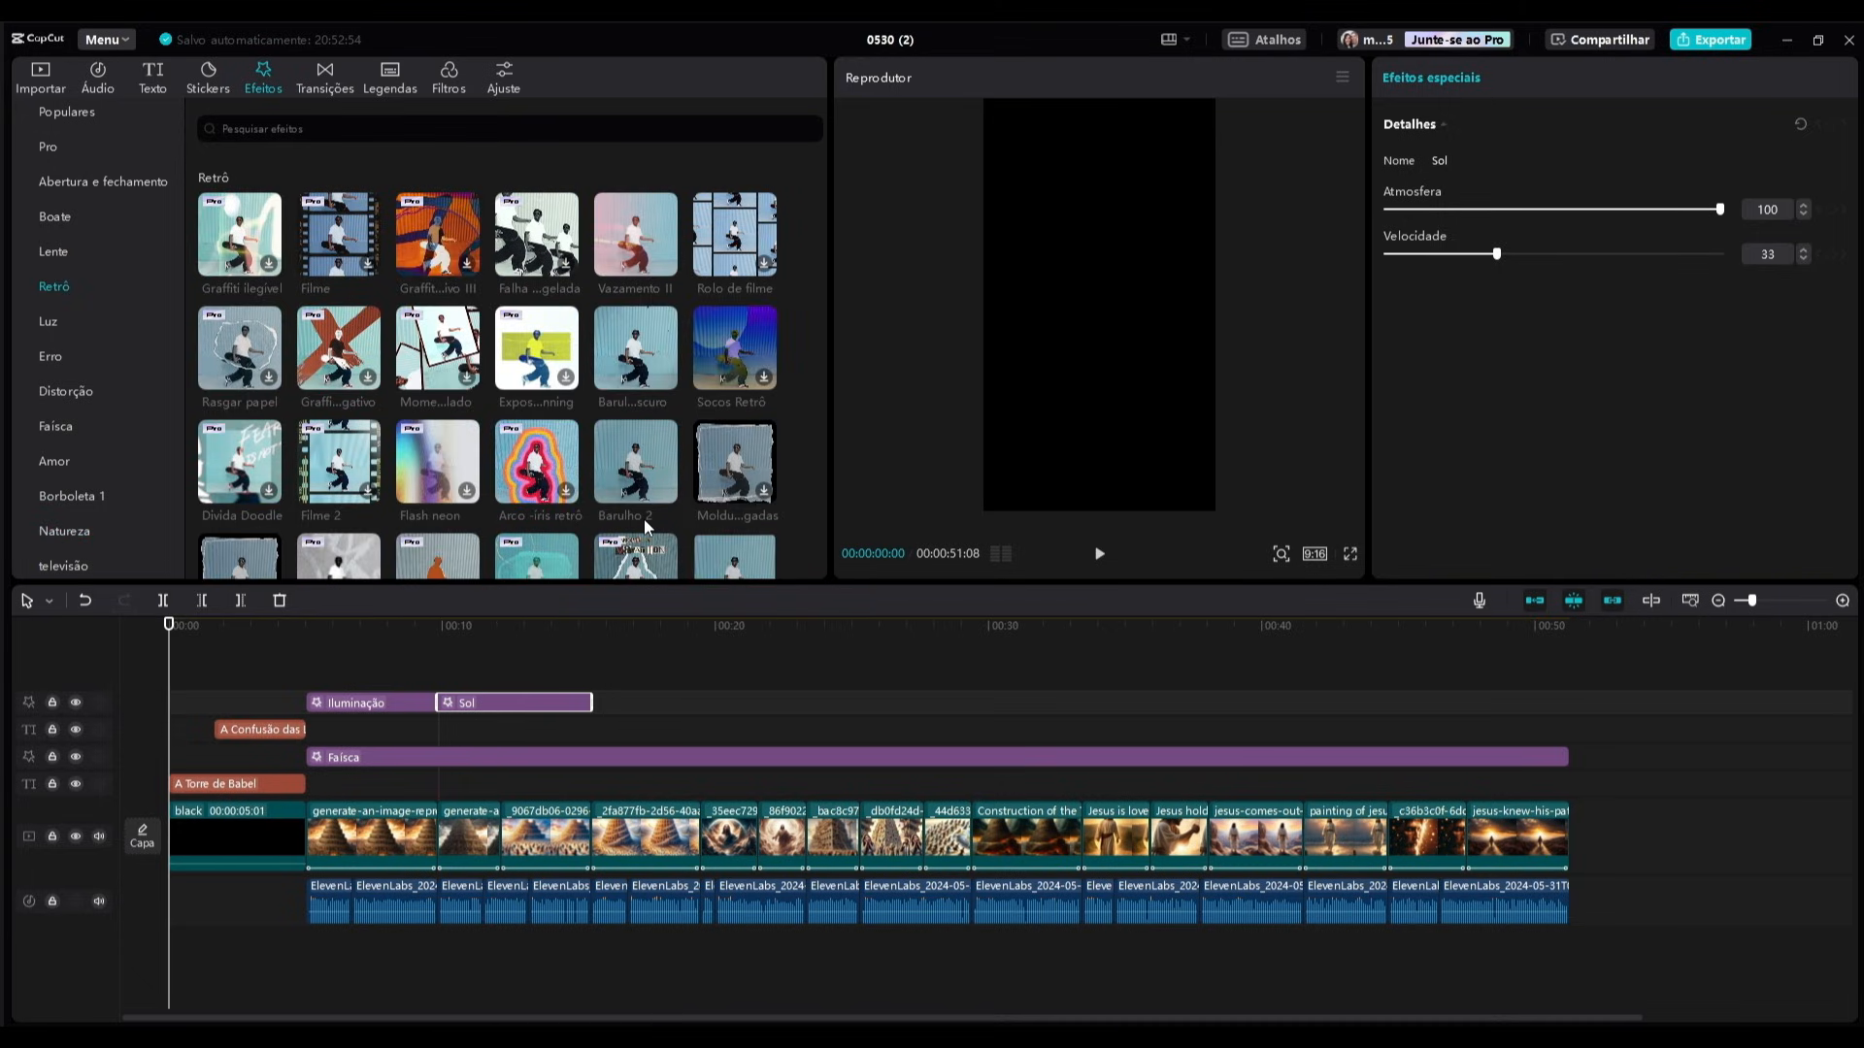
pyautogui.moveTo(636, 476); pyautogui.dragTo(177, 699)
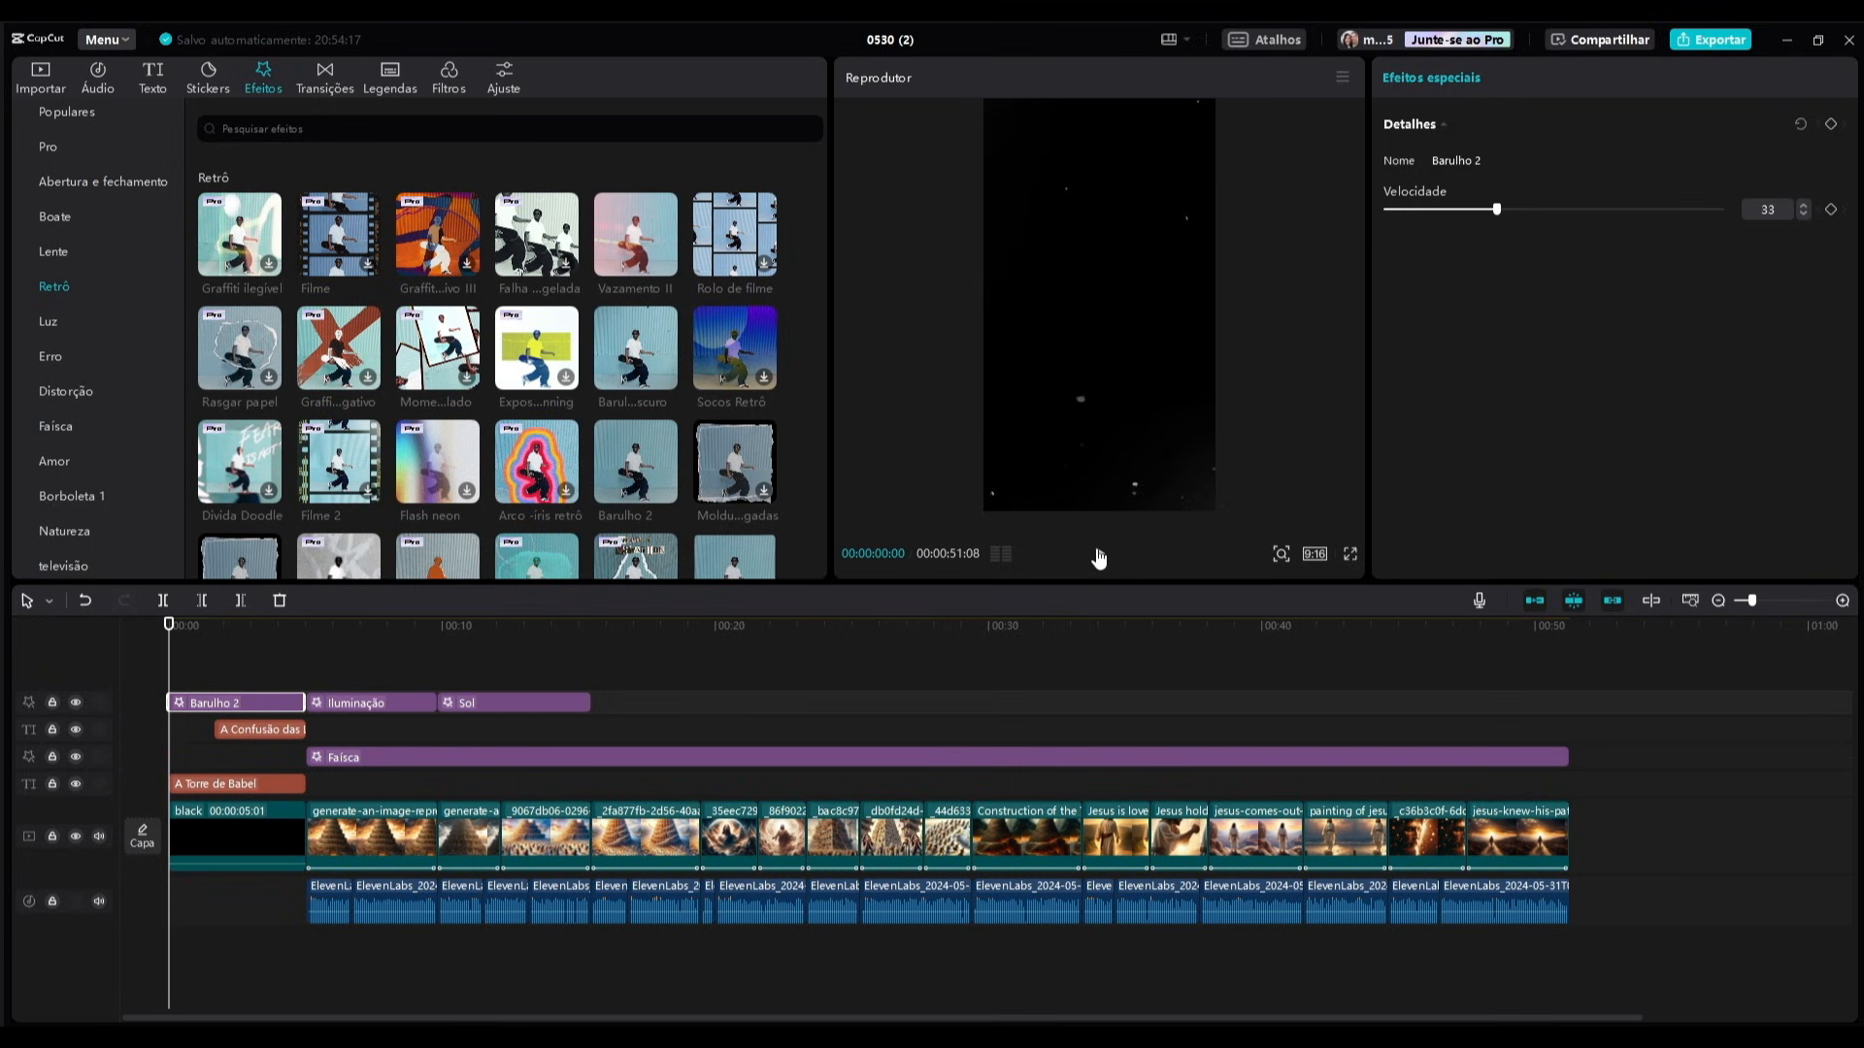
pyautogui.click(1098, 554)
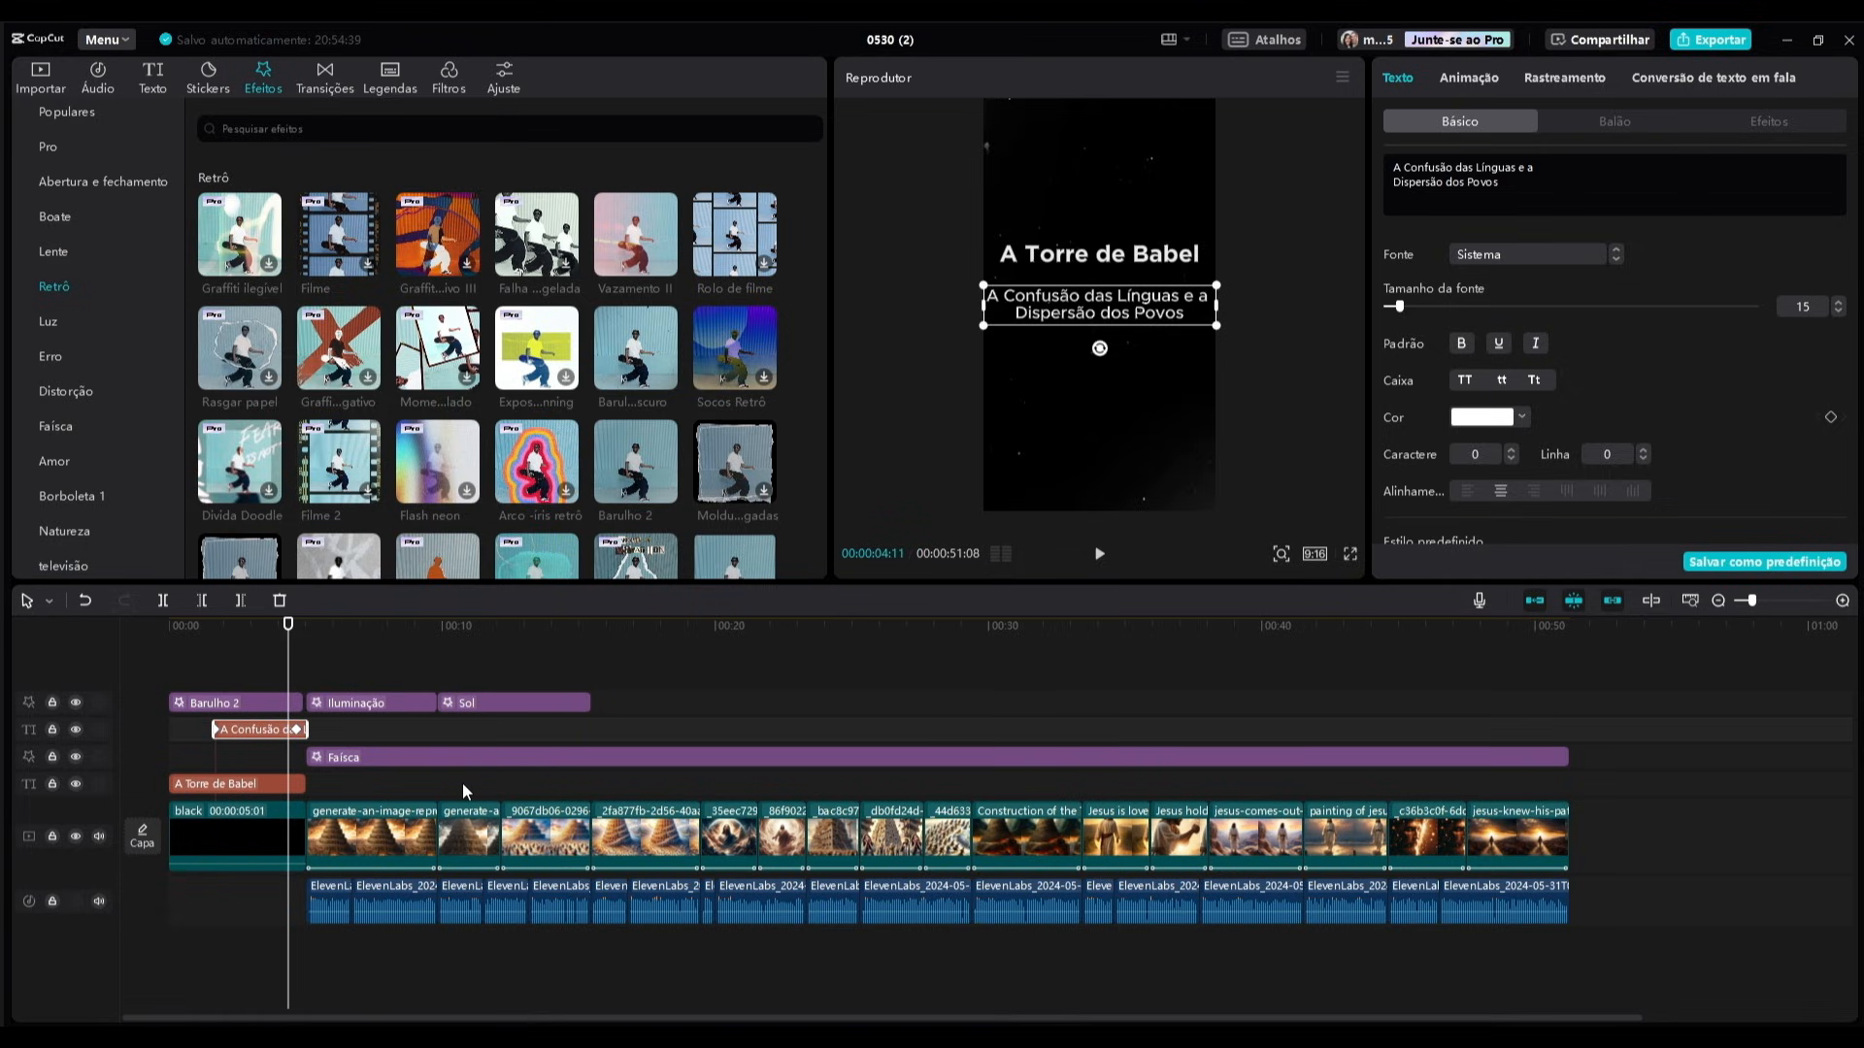
# Add the Brilho 2 light transition between the black intro clip and the first tower image at 00:00:05:01, and preview it.
pyautogui.moveTo(288, 668)
pyautogui.mouseDown()
pyautogui.moveTo(732, 735)
pyautogui.moveTo(949, 738)
pyautogui.moveTo(306, 696)
pyautogui.mouseUp()
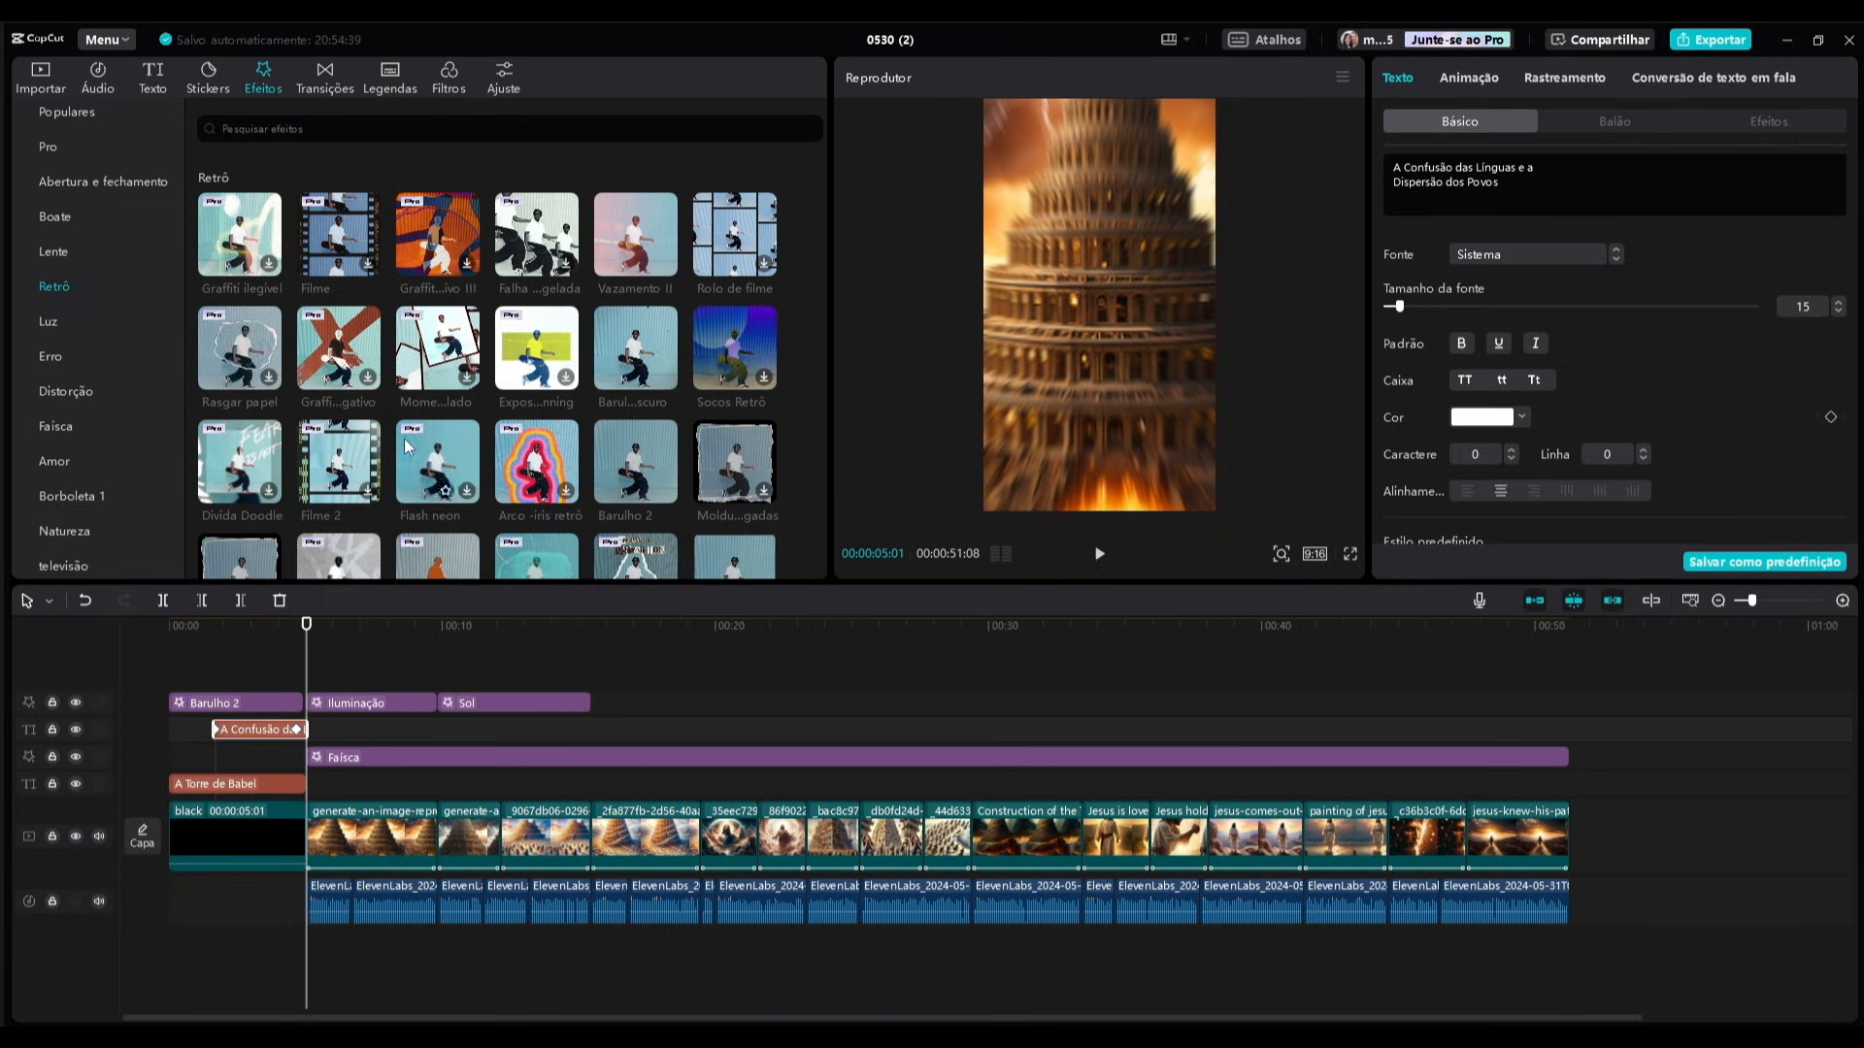
pyautogui.click(324, 73)
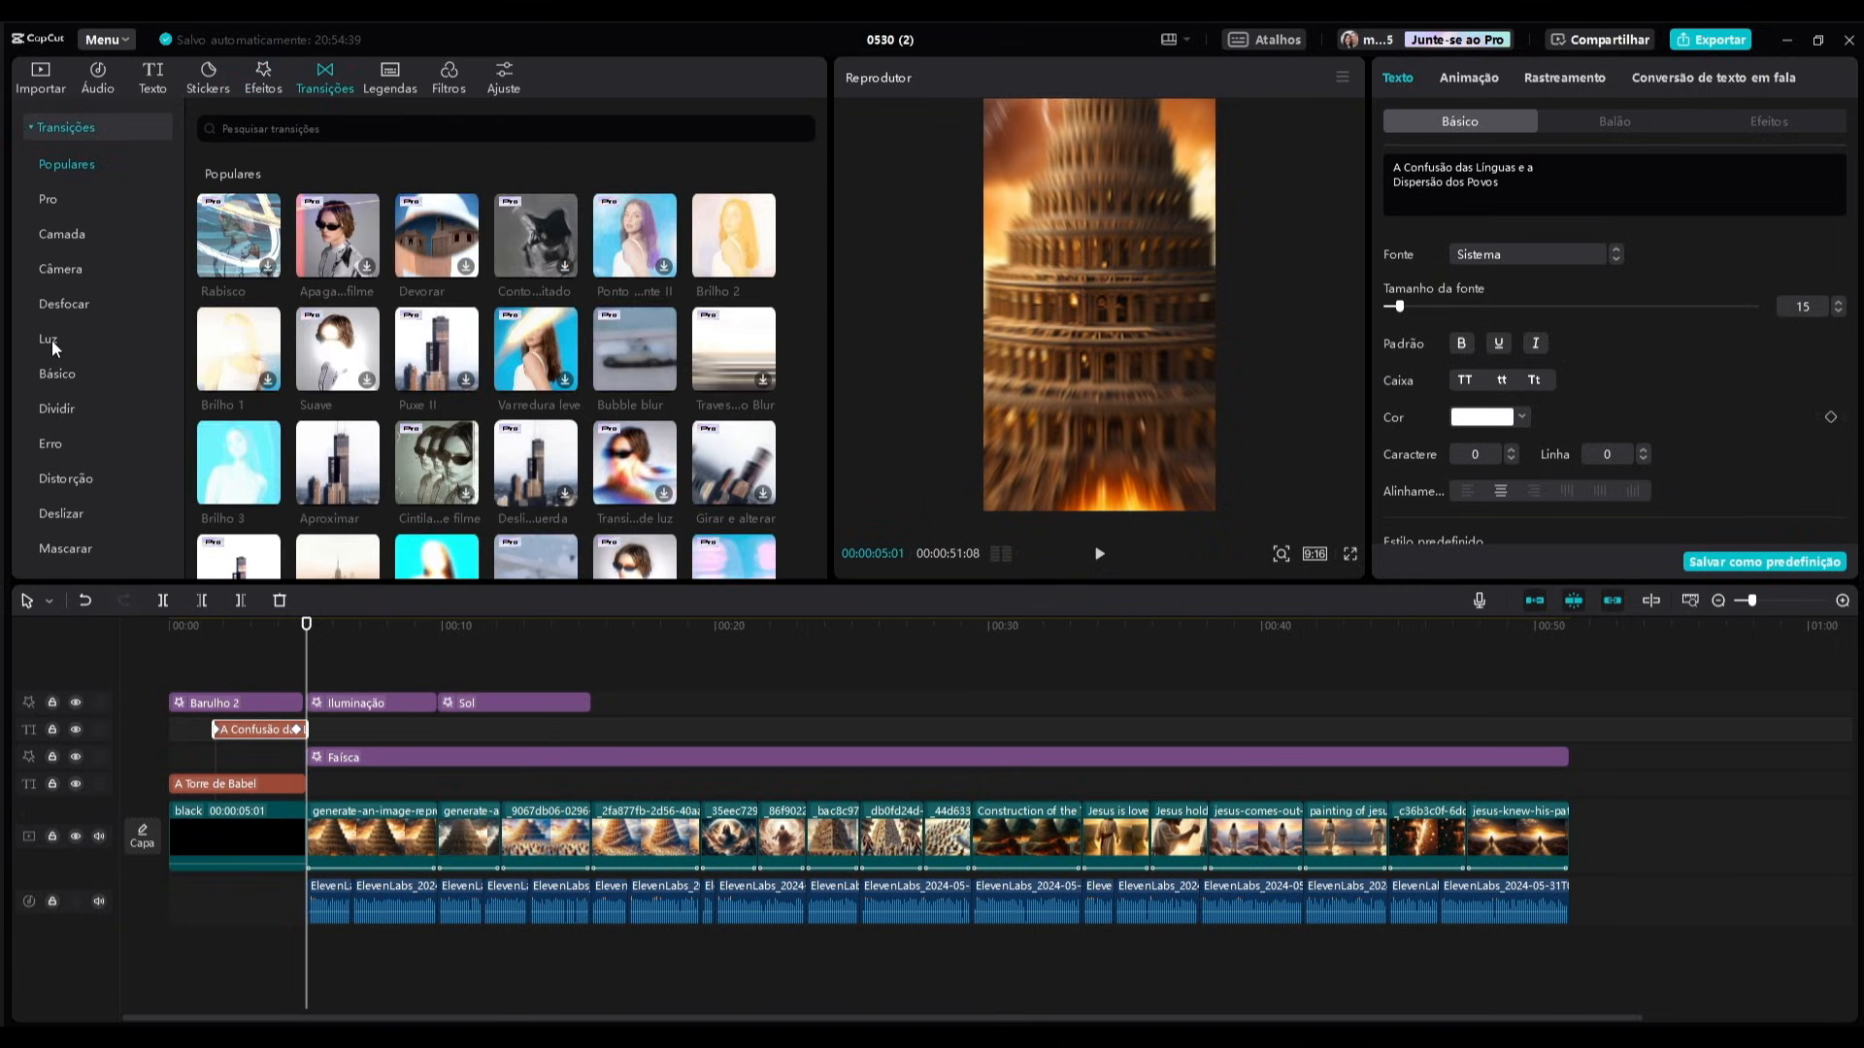
pyautogui.click(51, 340)
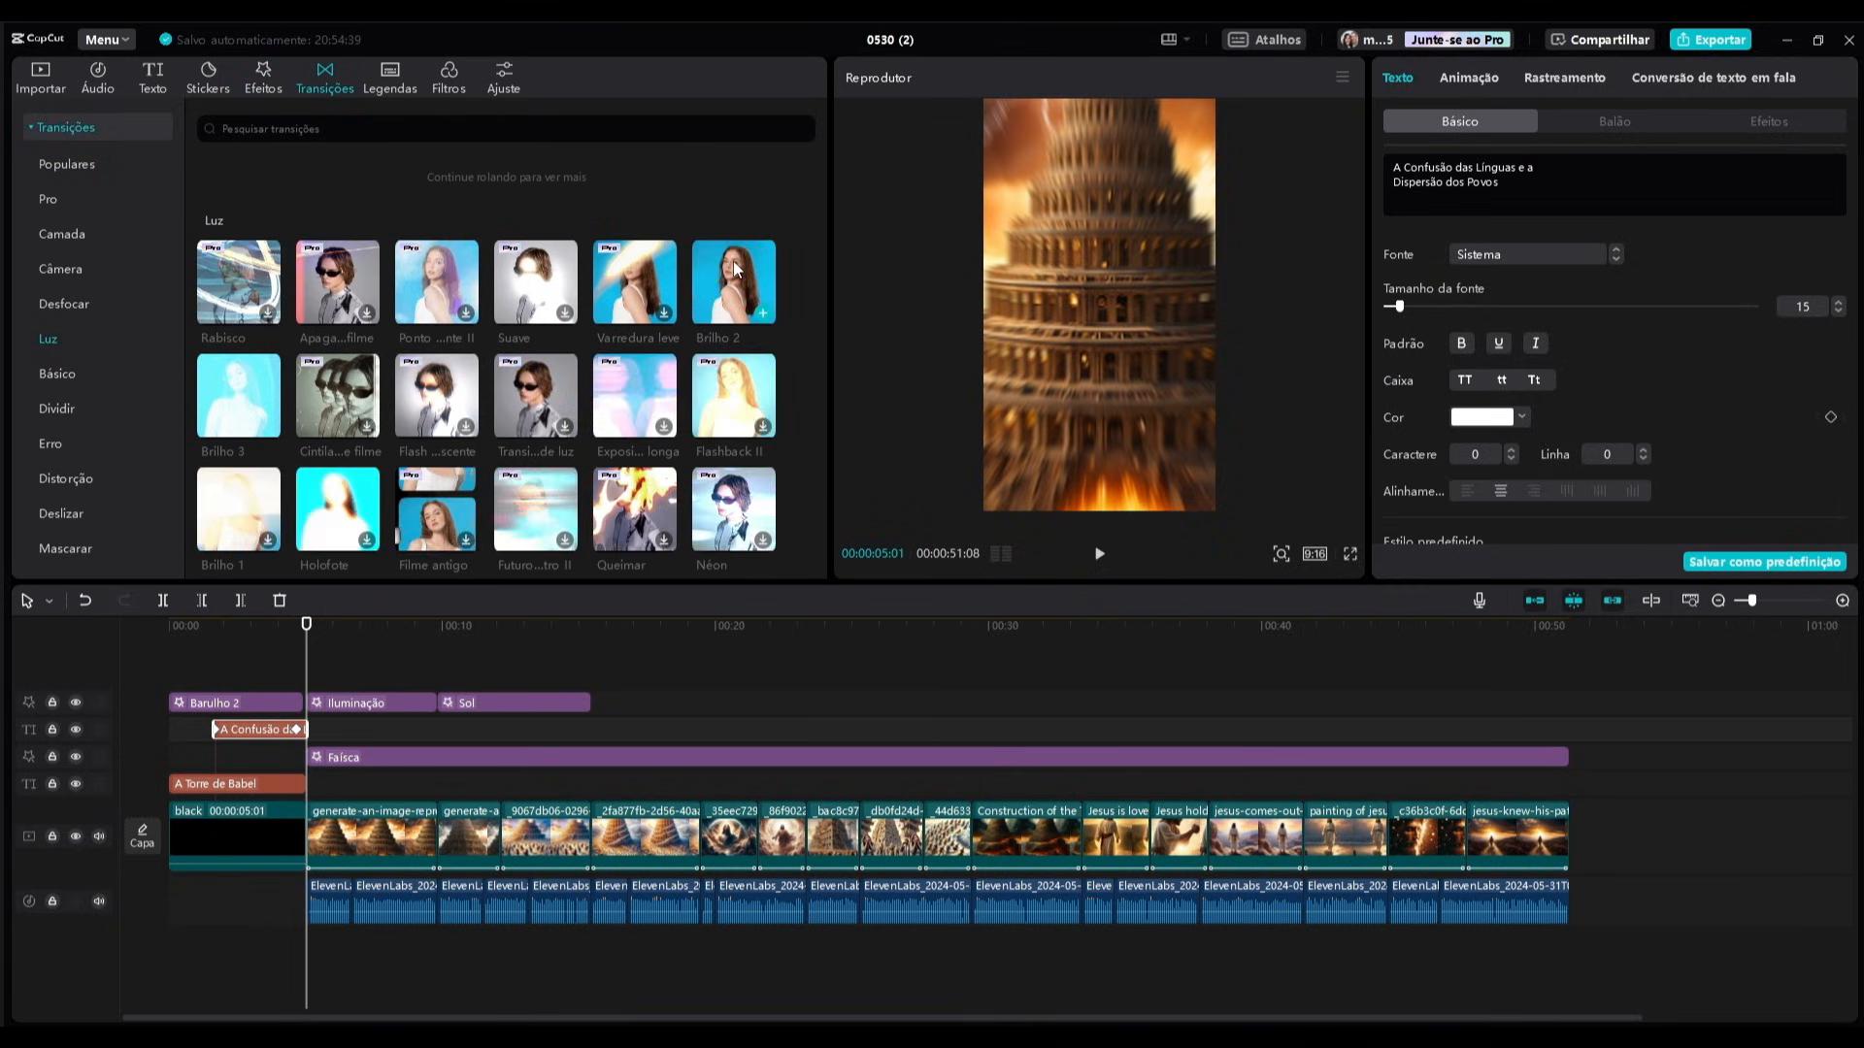
pyautogui.moveTo(726, 270); pyautogui.dragTo(285, 813)
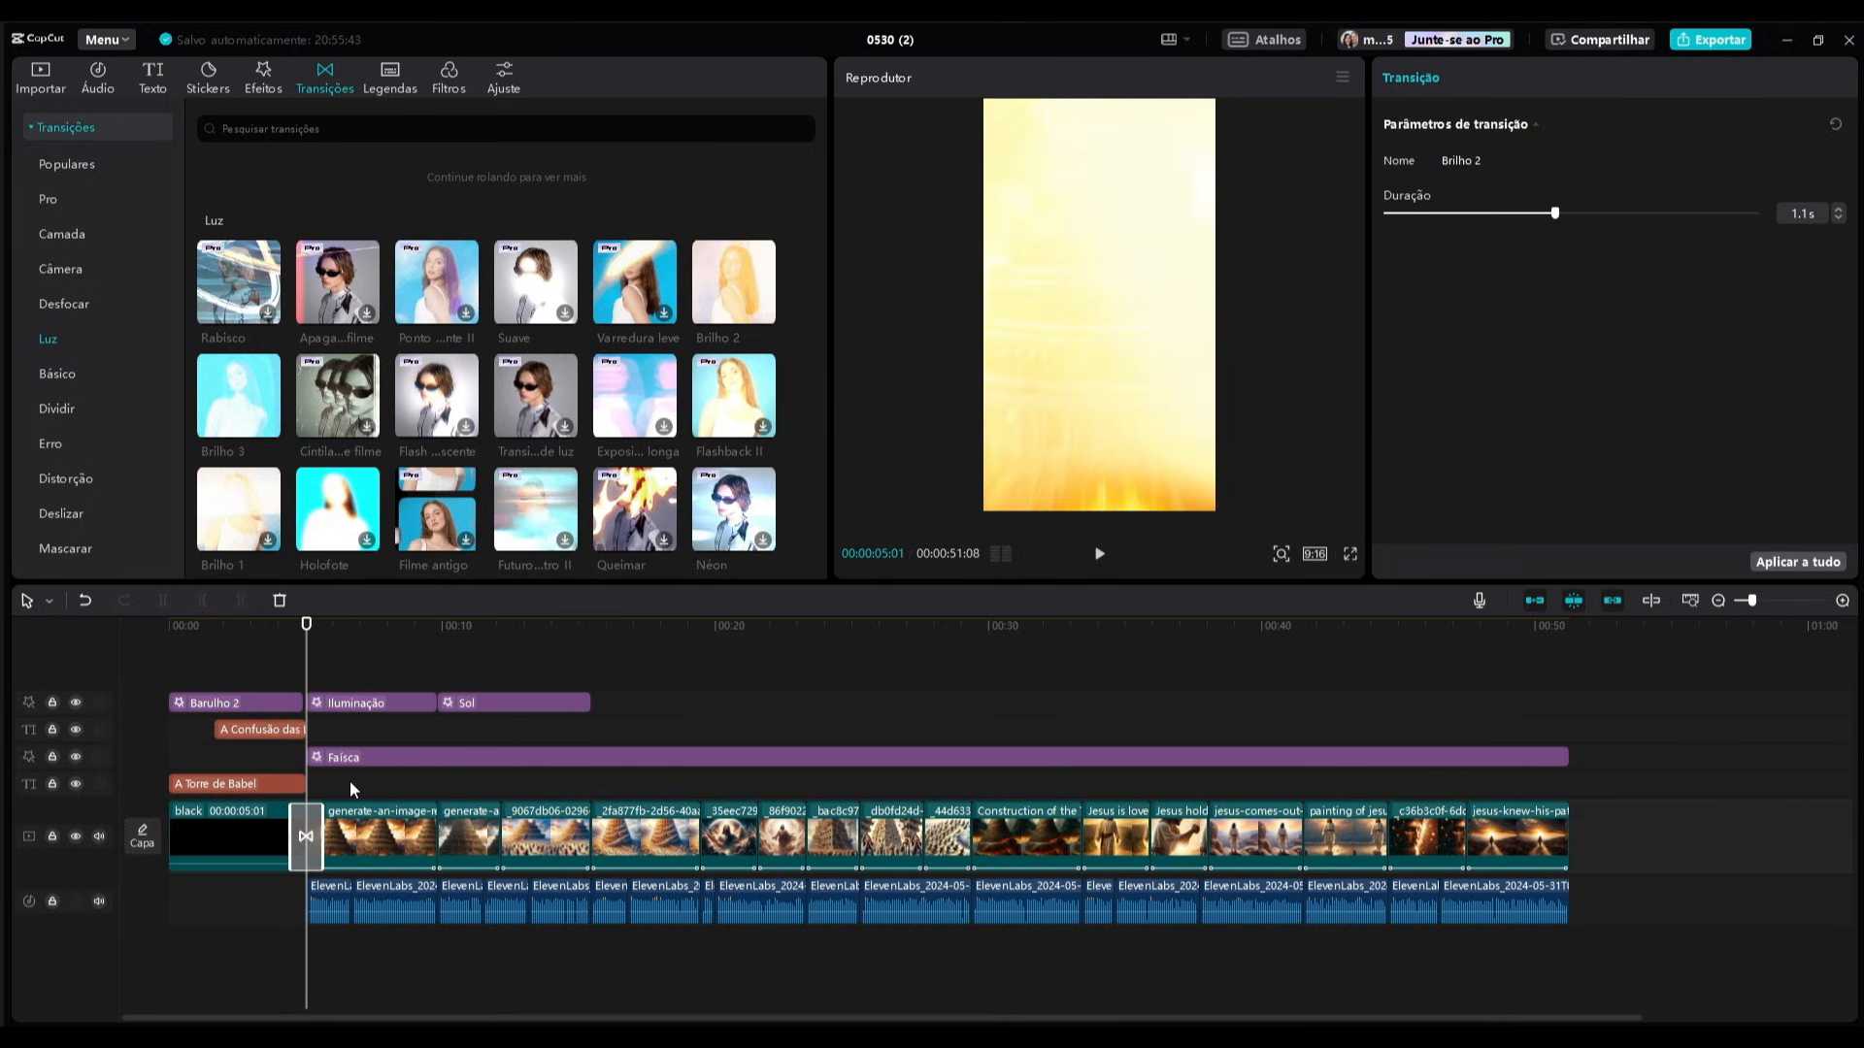
pyautogui.click(291, 659)
pyautogui.click(1099, 553)
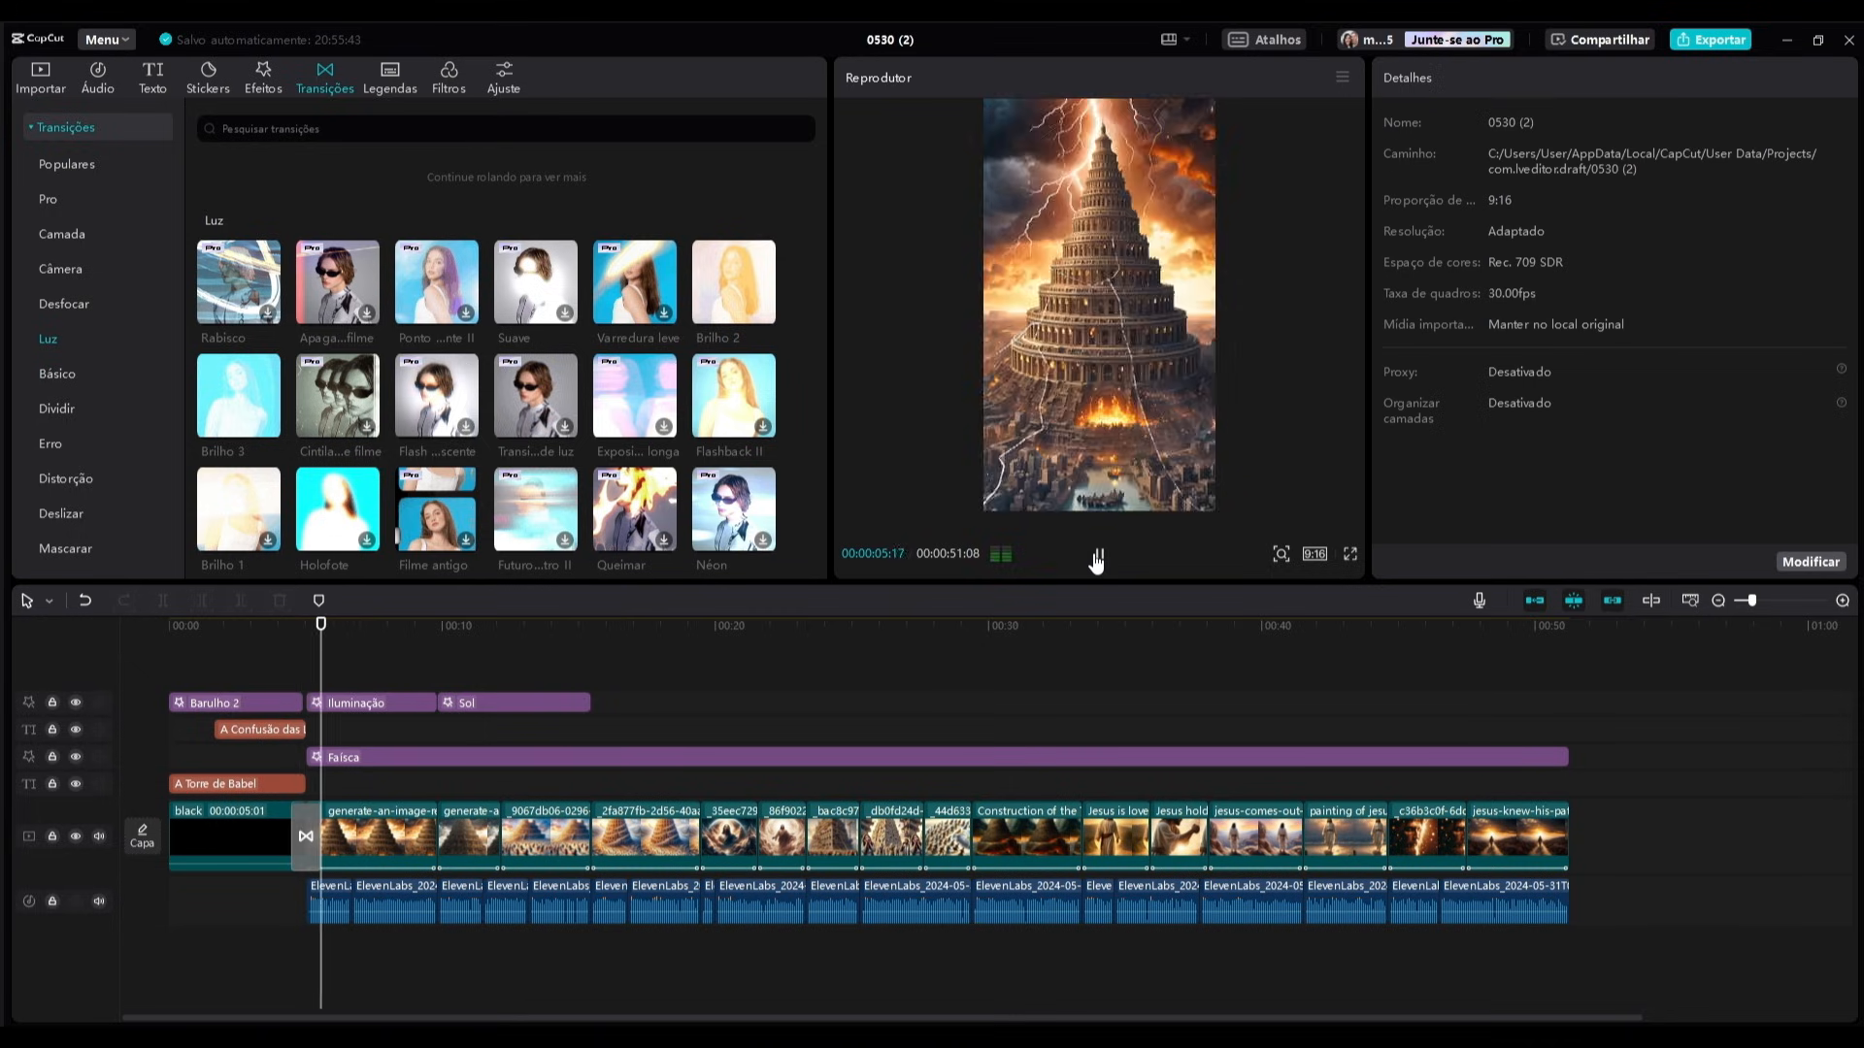
pyautogui.click(1097, 555)
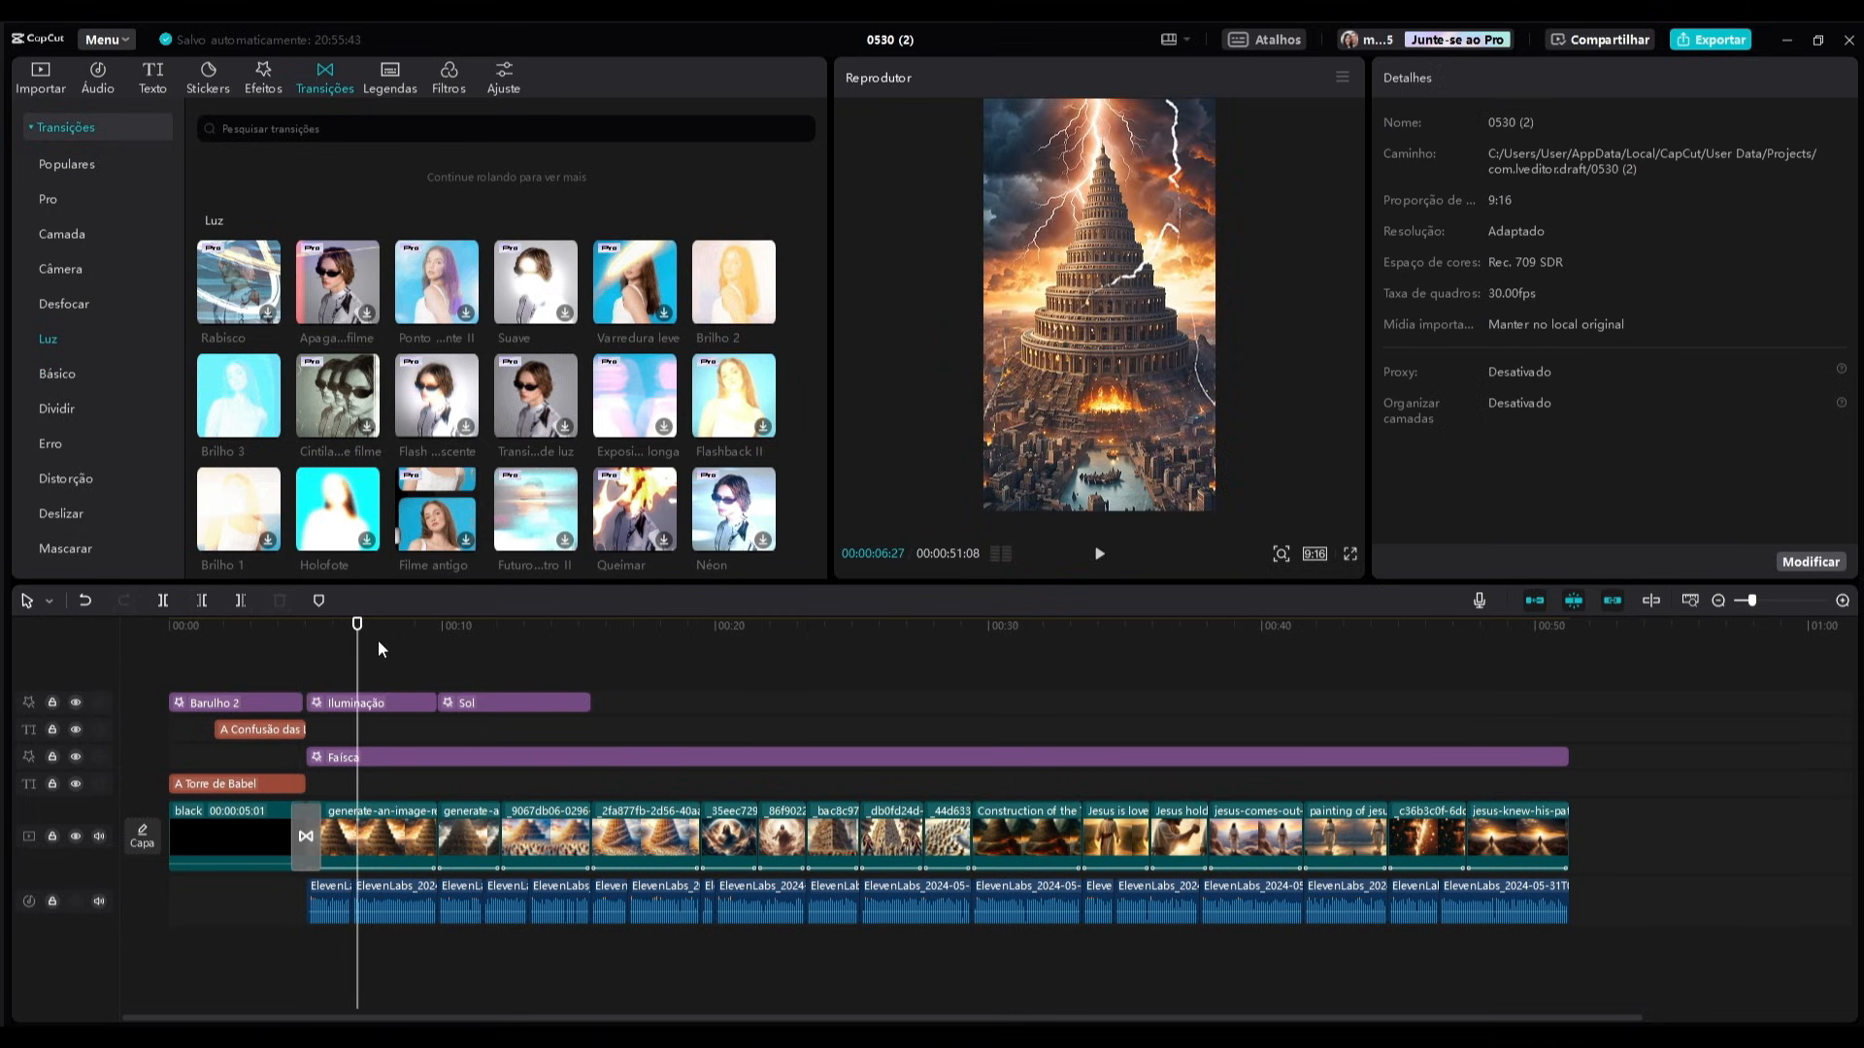
pyautogui.moveTo(357, 661); pyautogui.dragTo(309, 751)
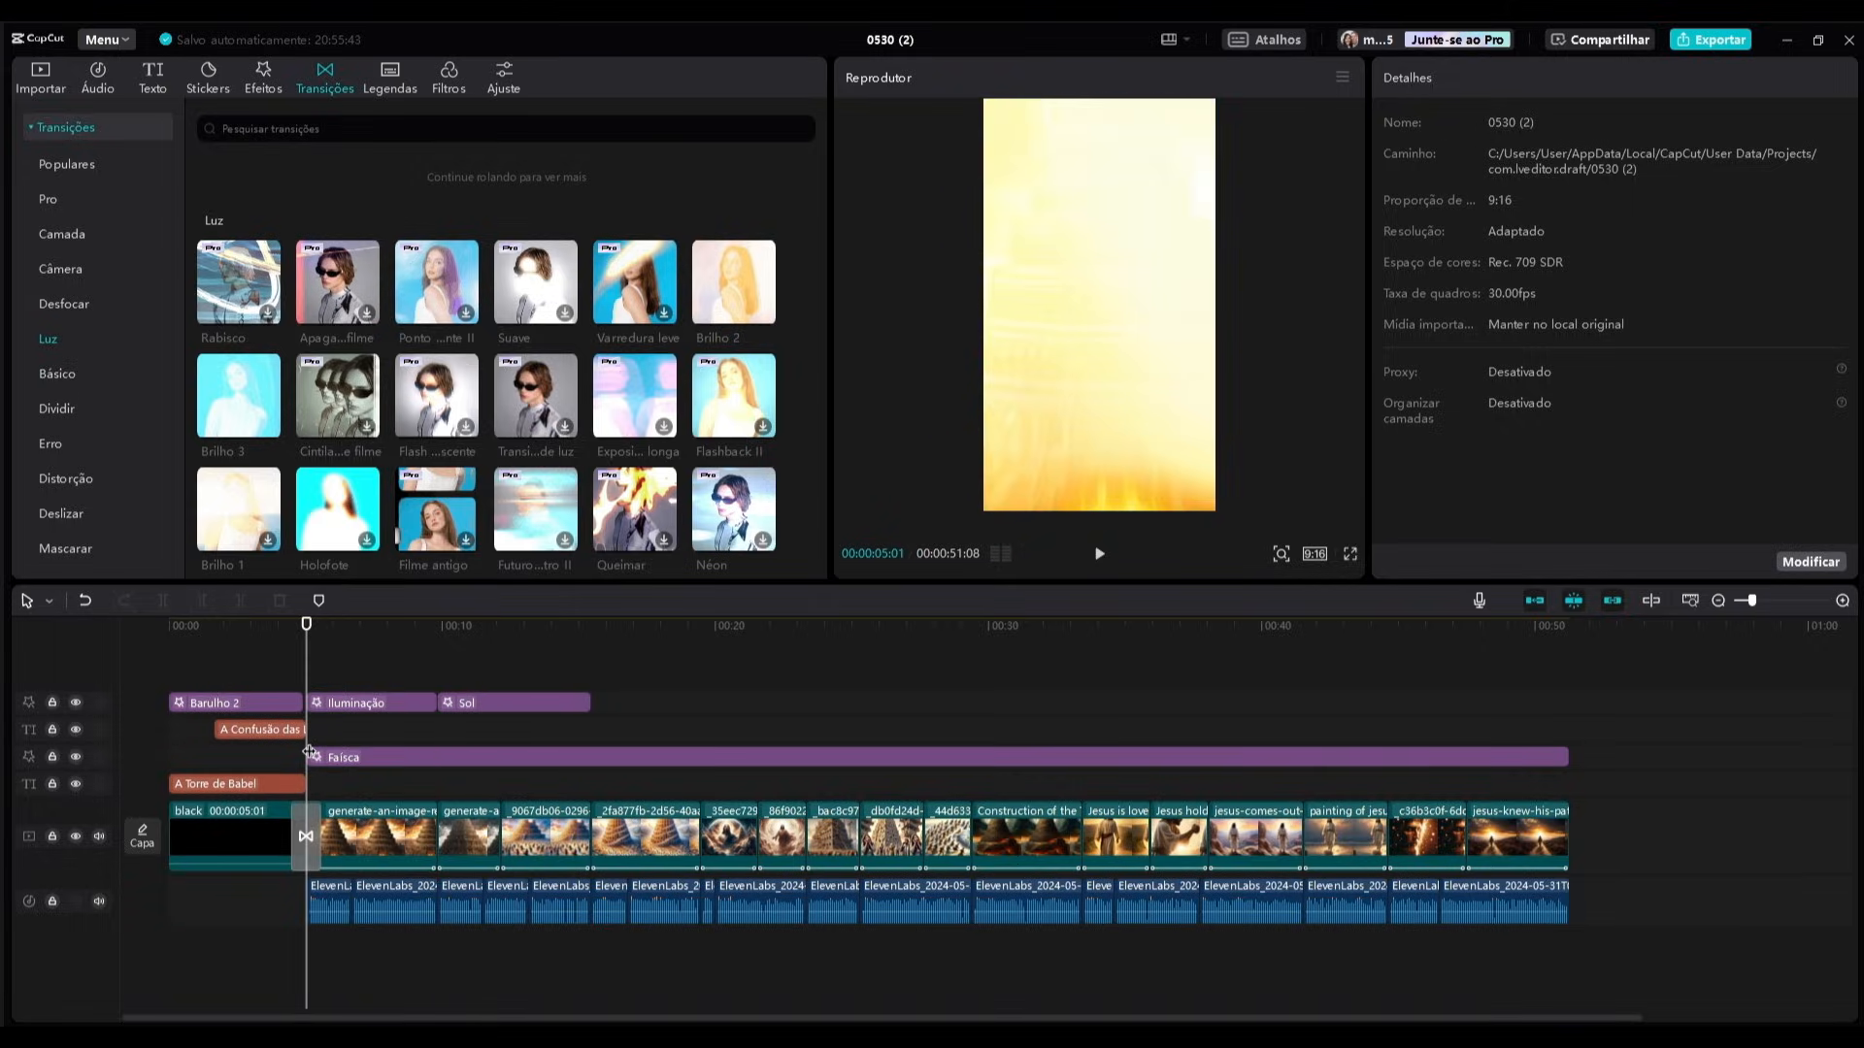
# Generate automatic captions in Português (Brasil) from the narration and move them up to just below the middle of the frame.
pyautogui.click(398, 78)
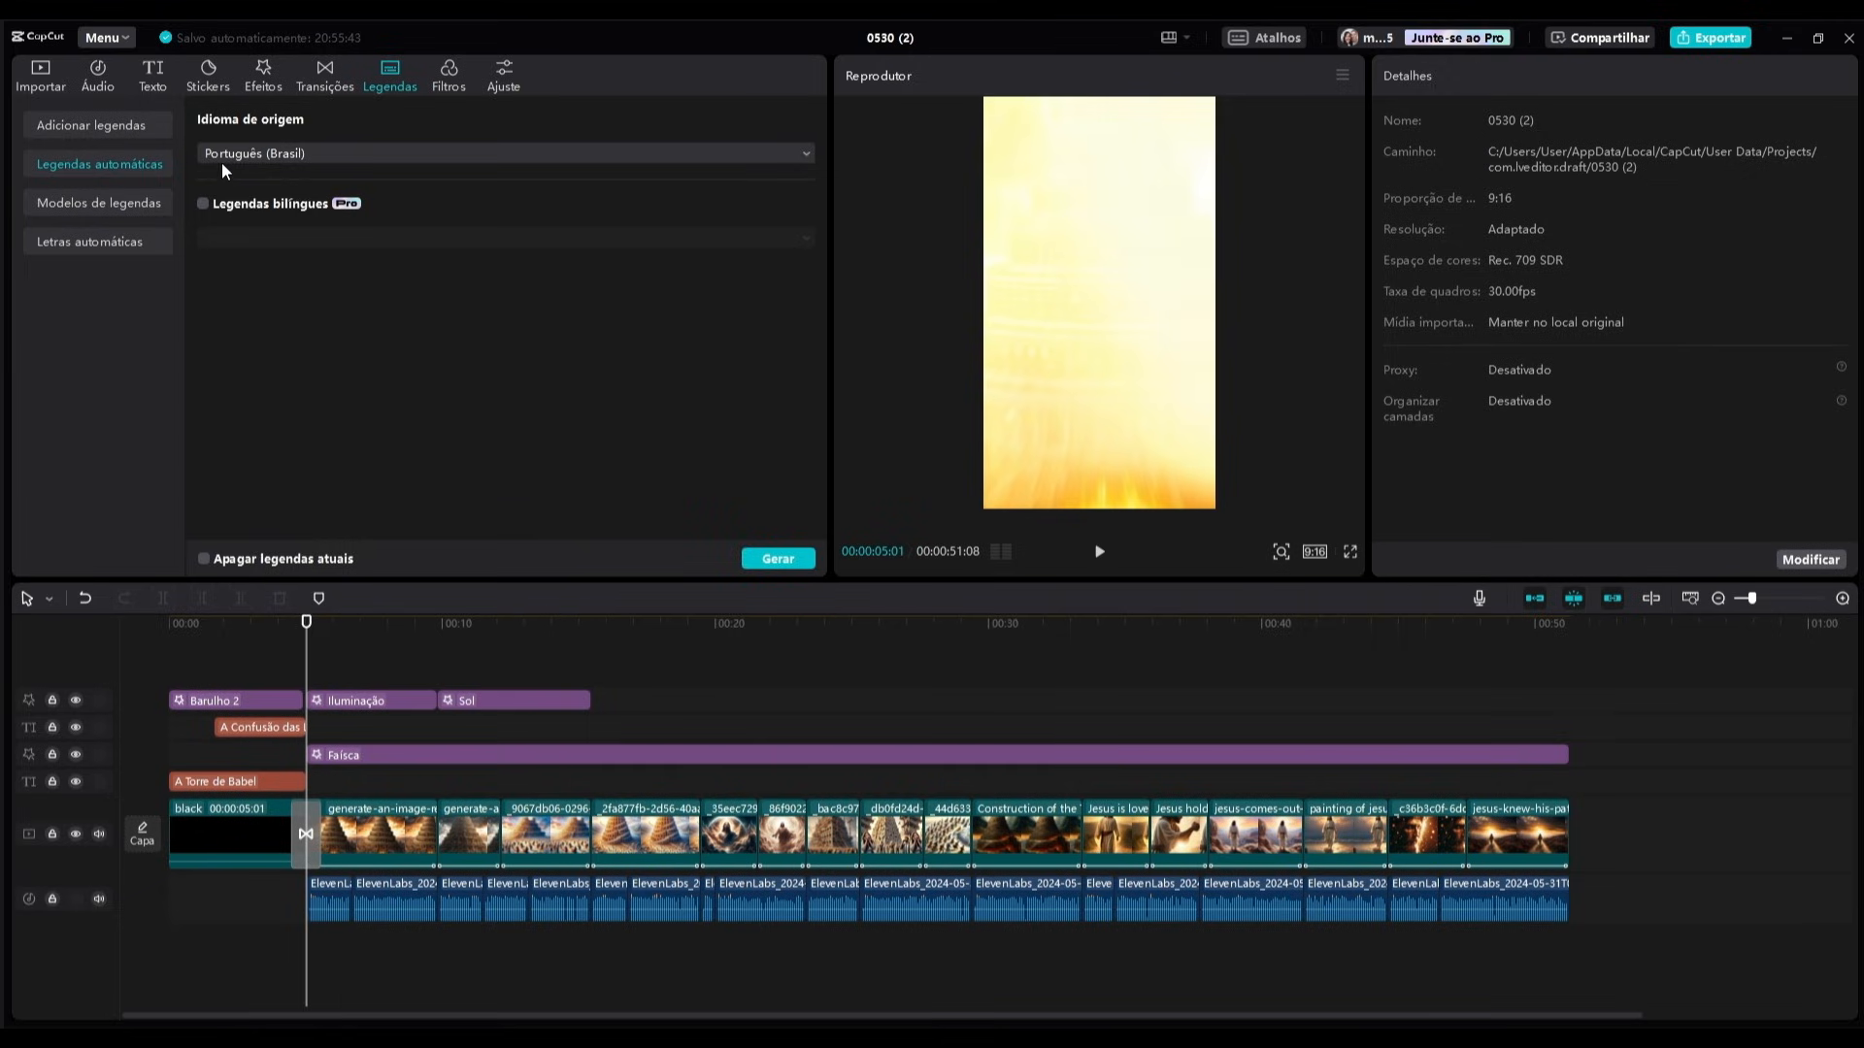
pyautogui.click(763, 561)
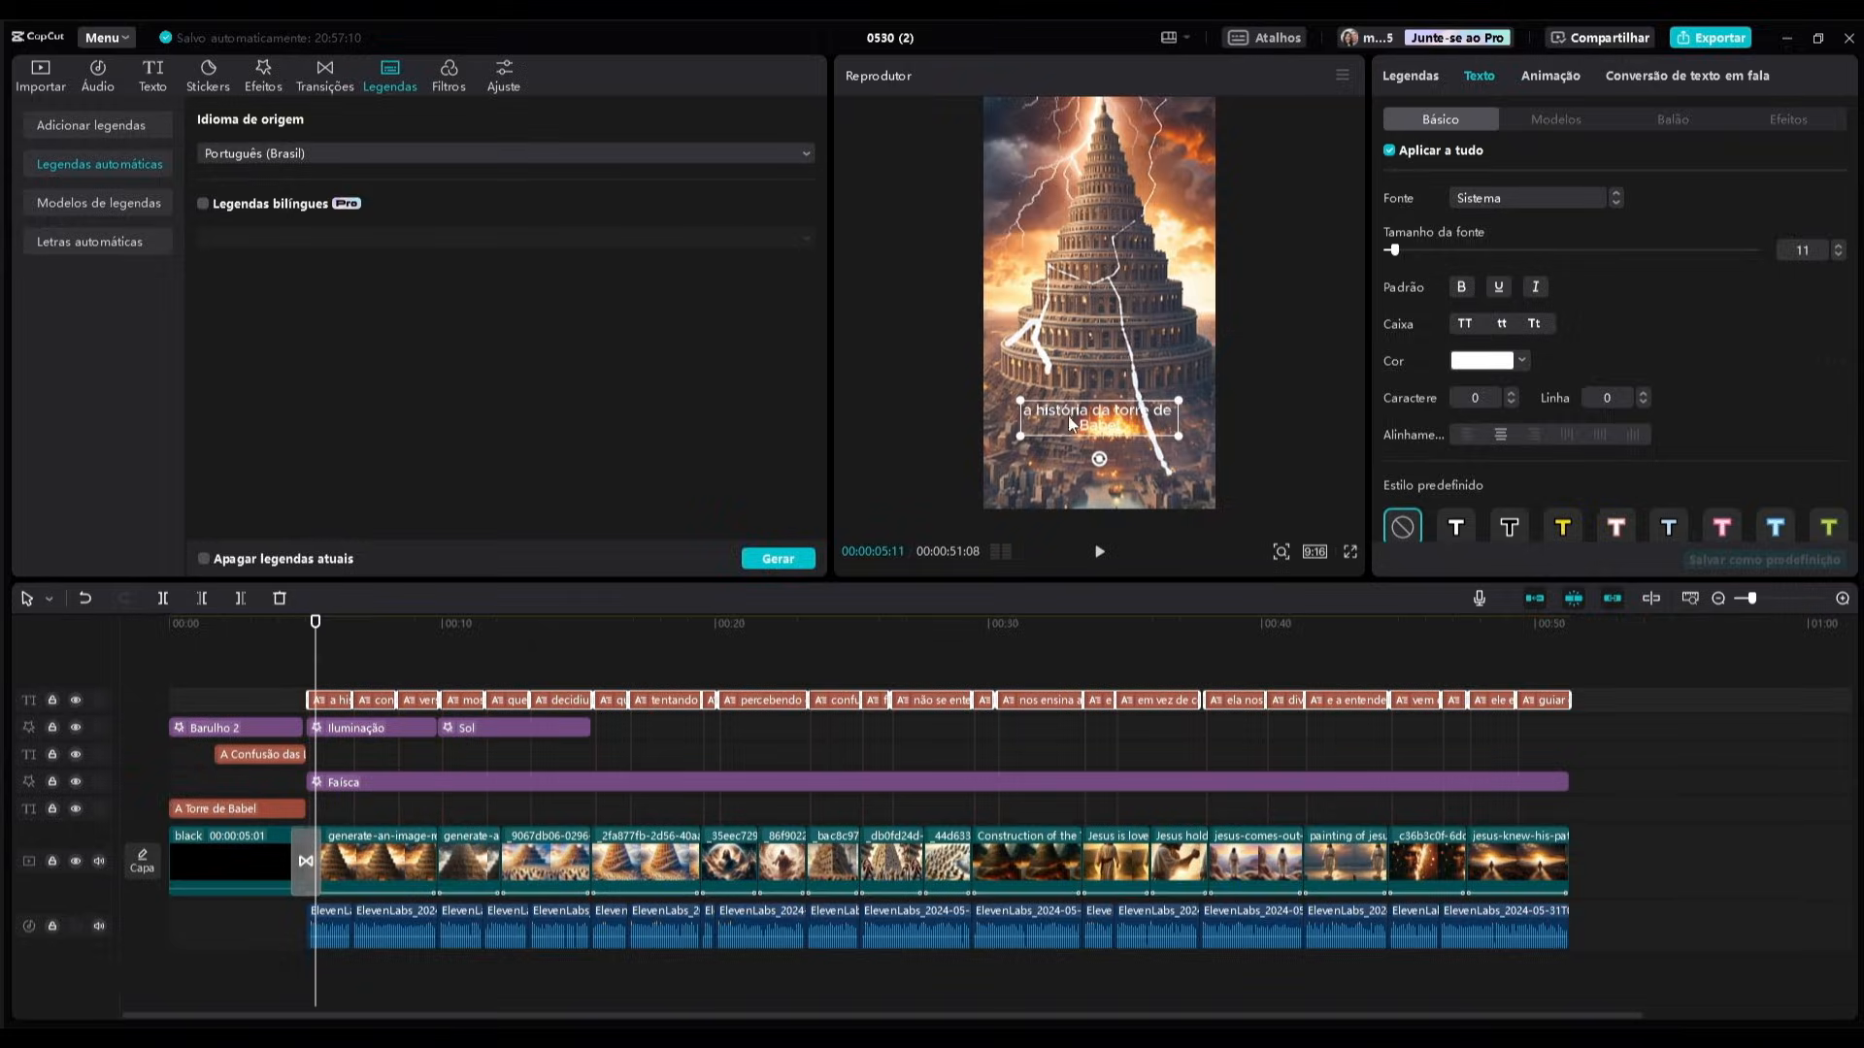
pyautogui.moveTo(1074, 424); pyautogui.dragTo(1075, 335)
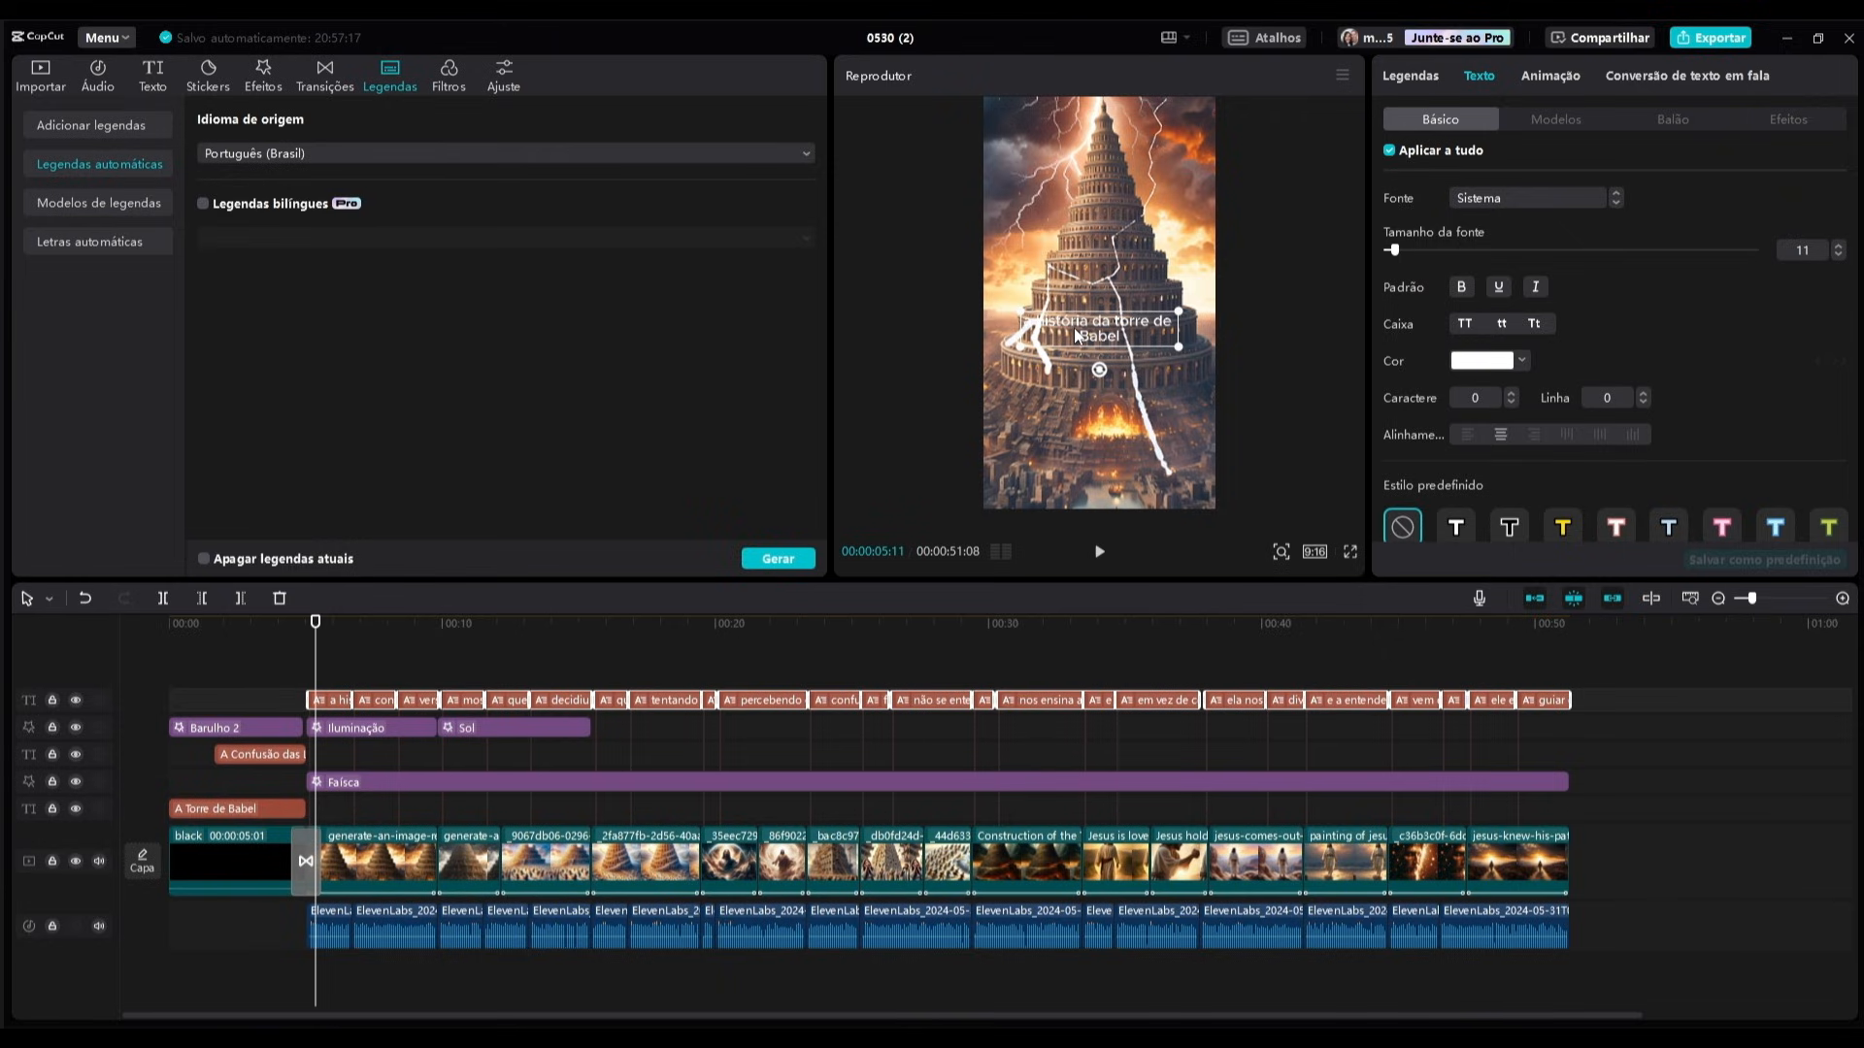
# Apply the bold white, black-outlined, word-by-word text template to all captions and preview the result.
pyautogui.click(1557, 120)
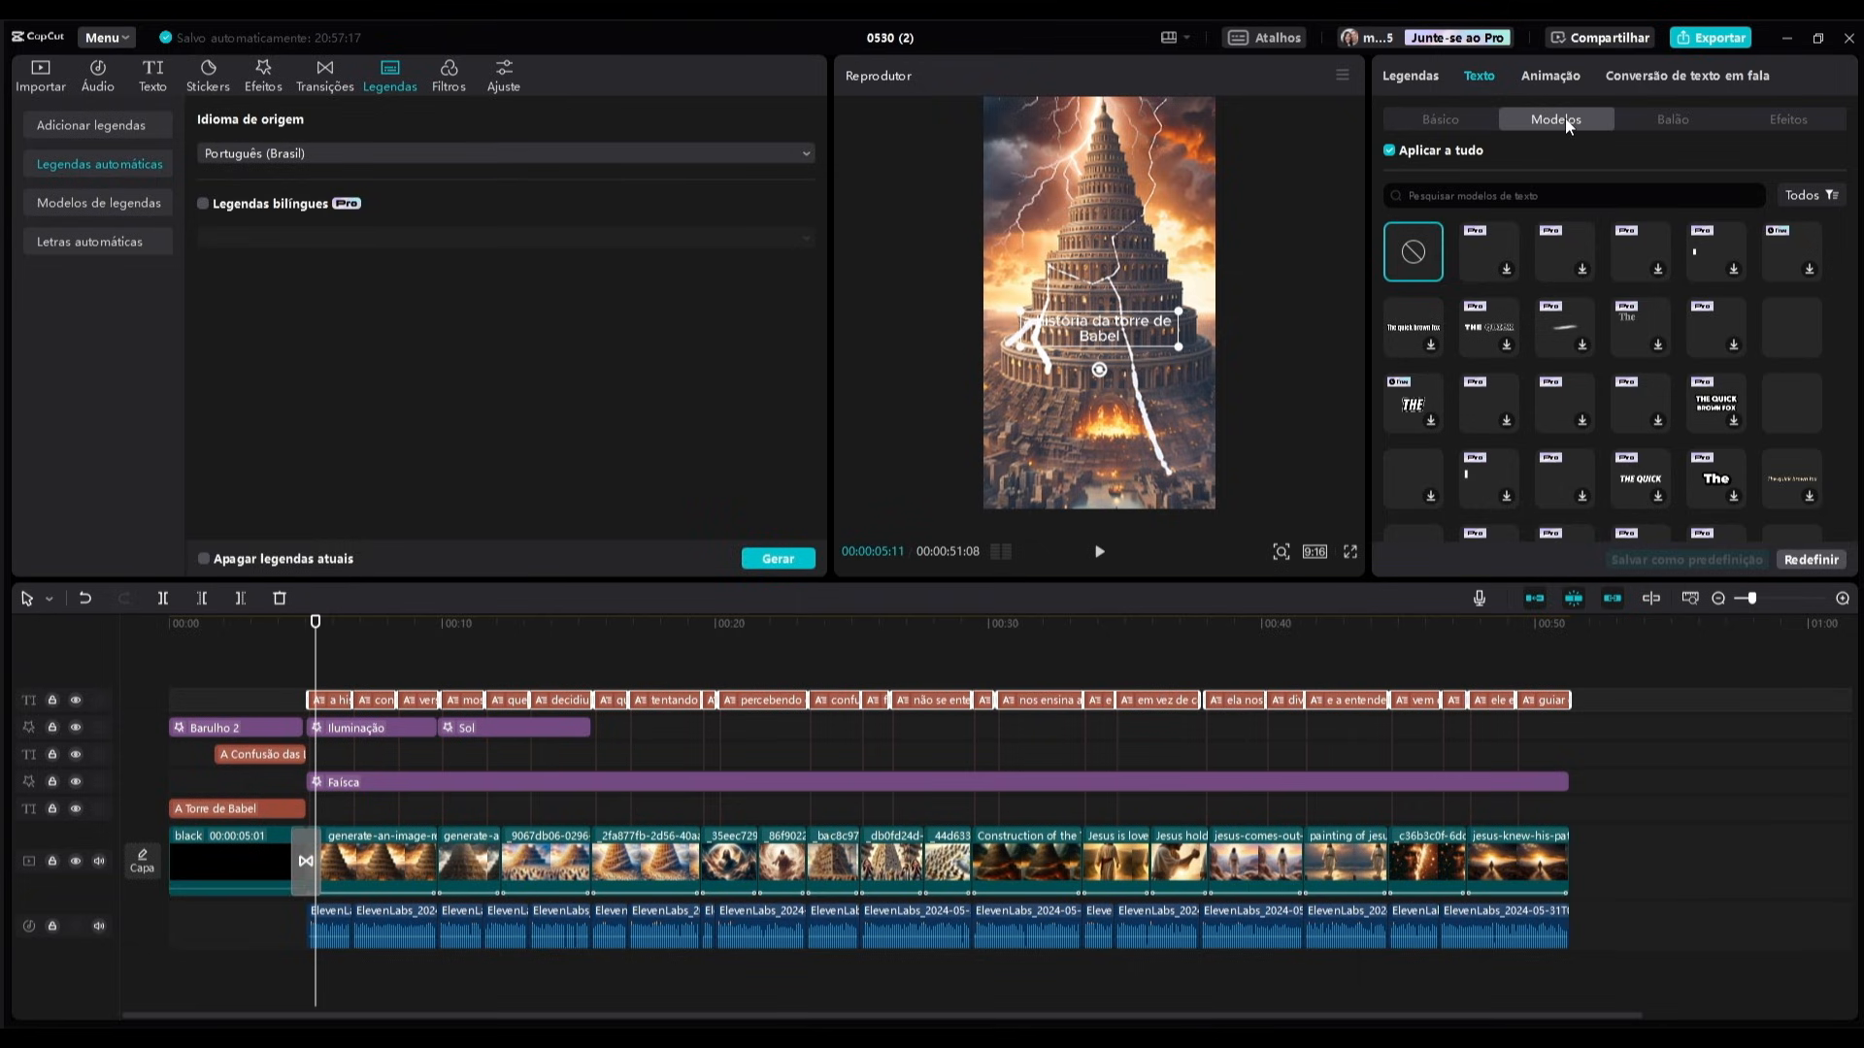
pyautogui.click(1794, 406)
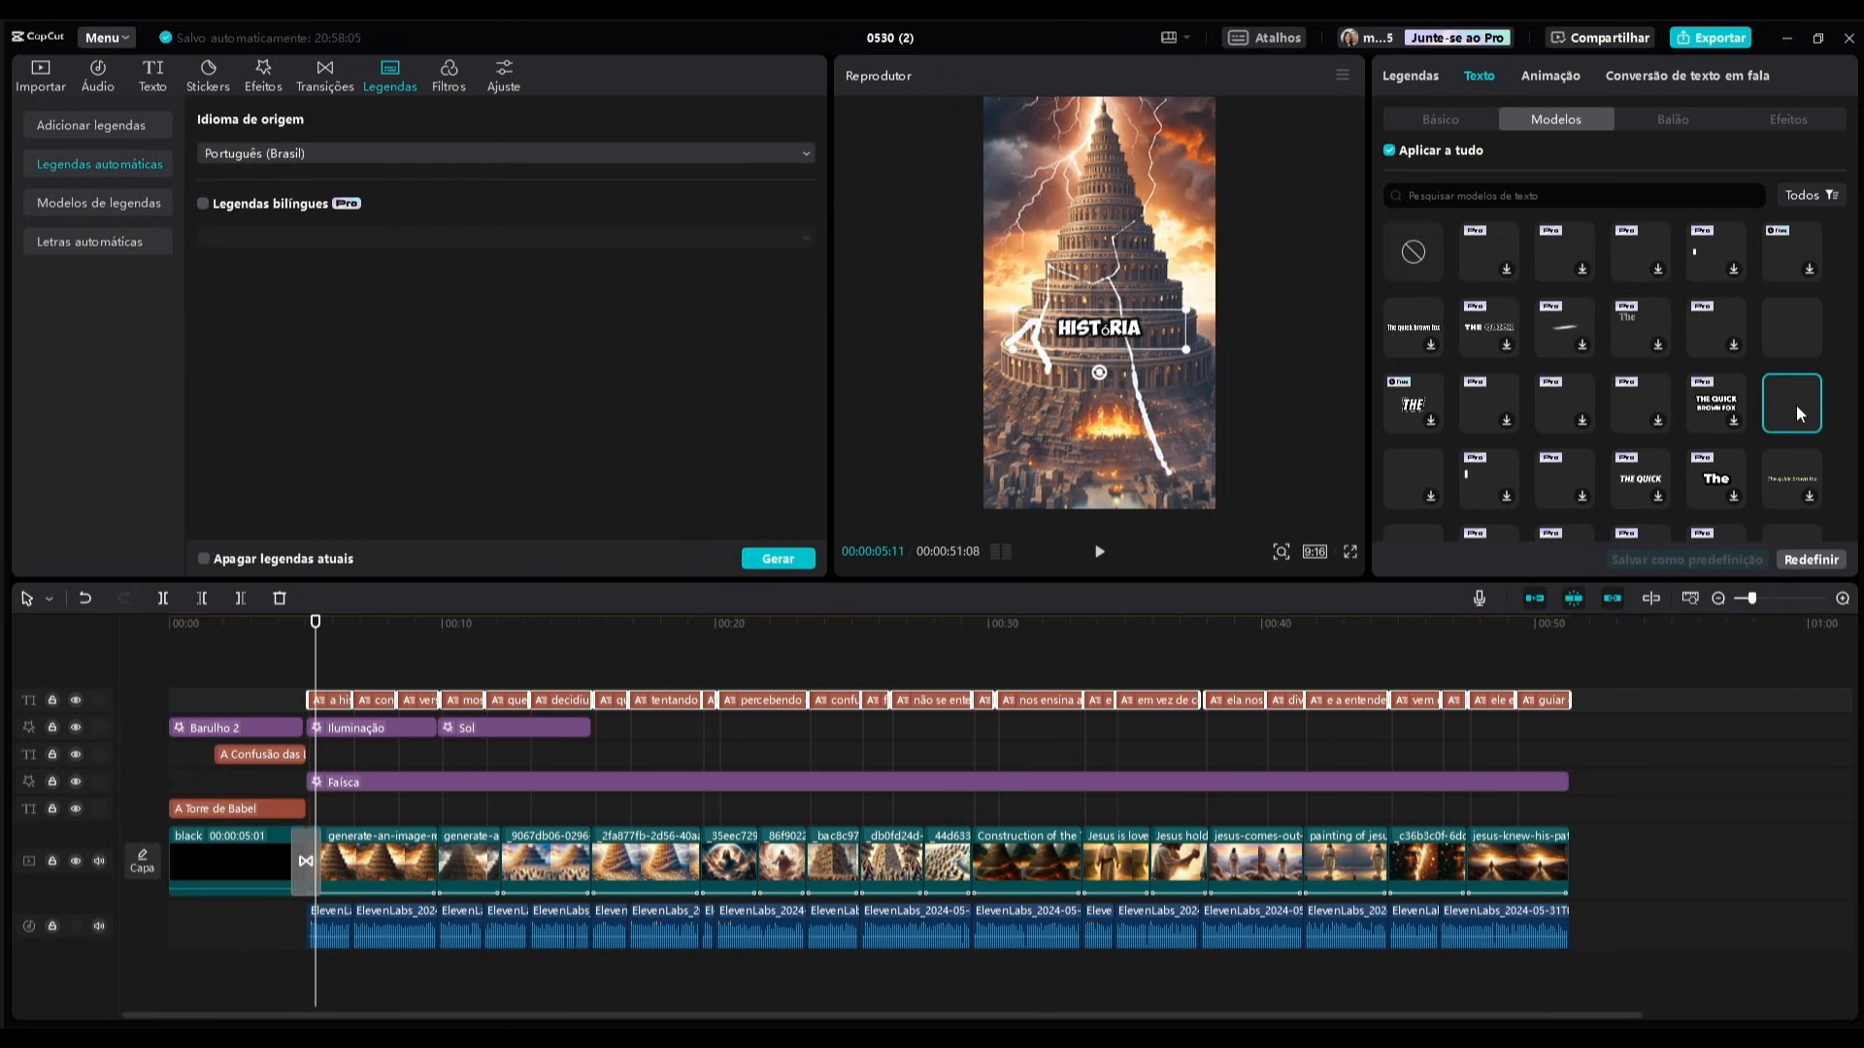
pyautogui.scroll(-2, 1753, 430)
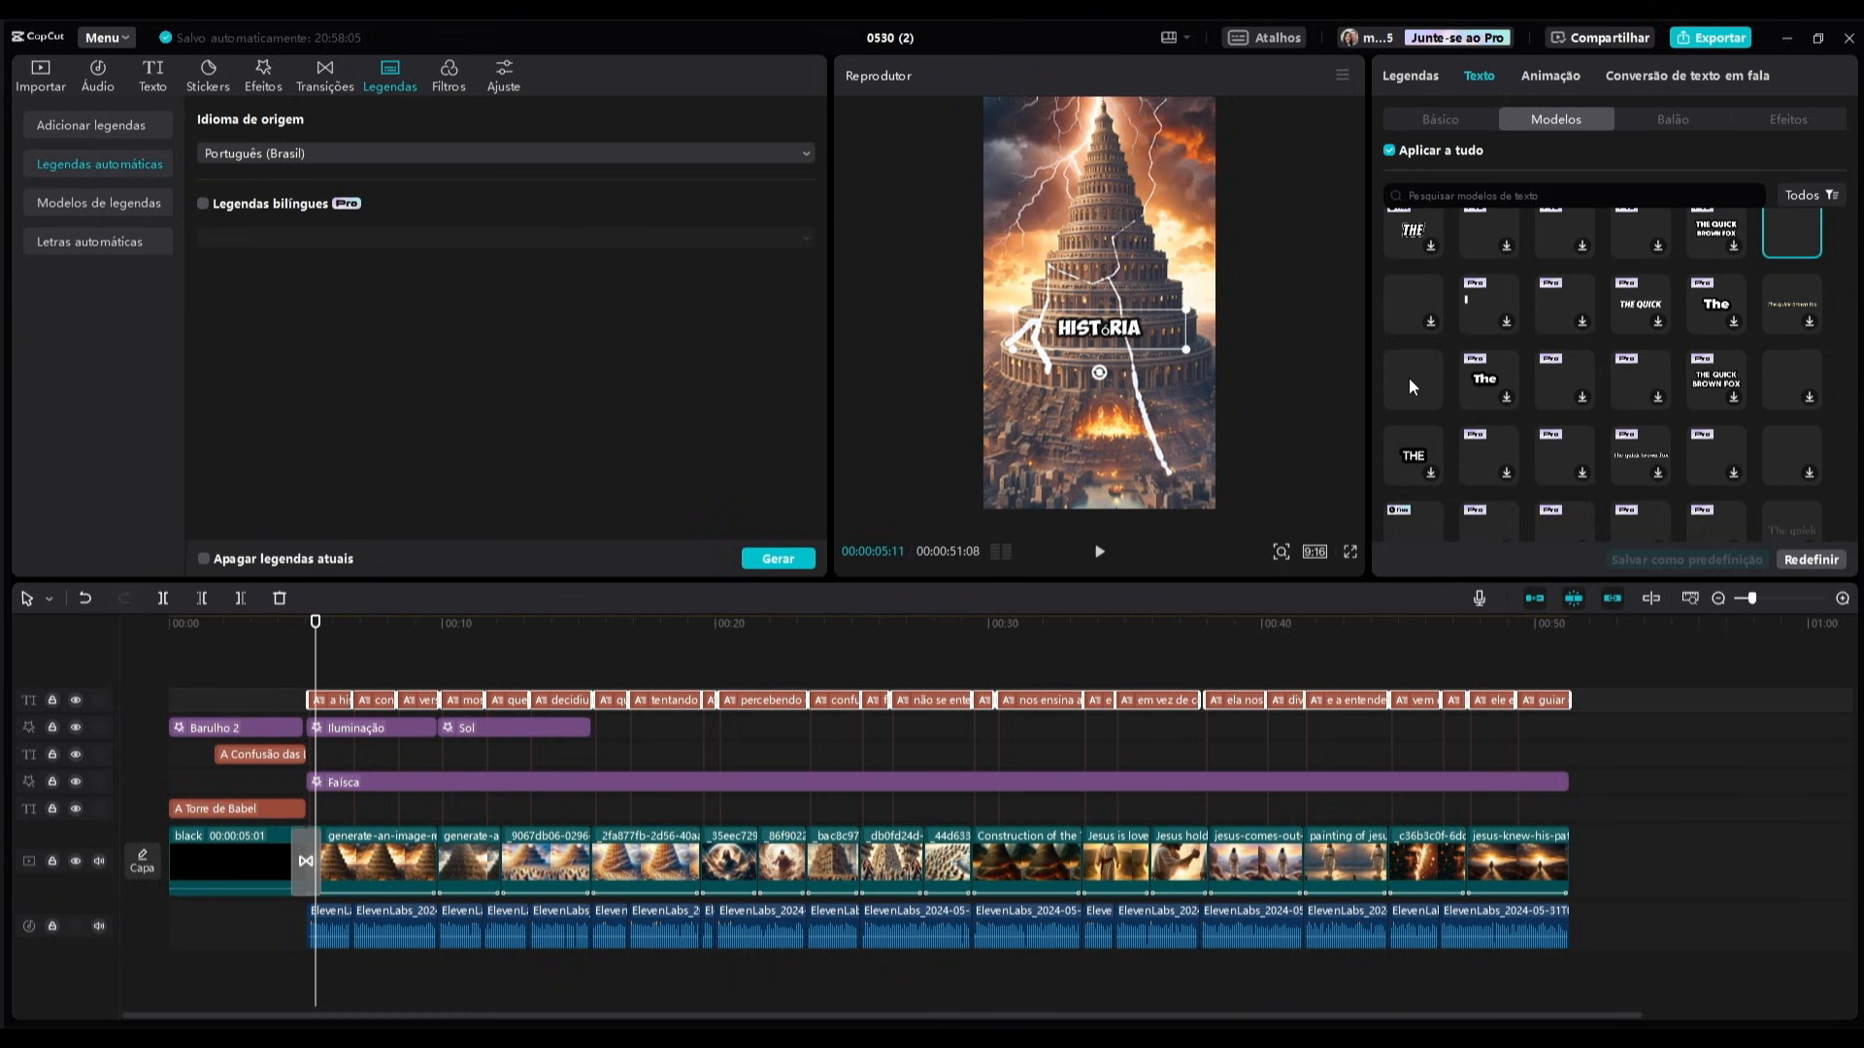
pyautogui.scroll(3, 1413, 385)
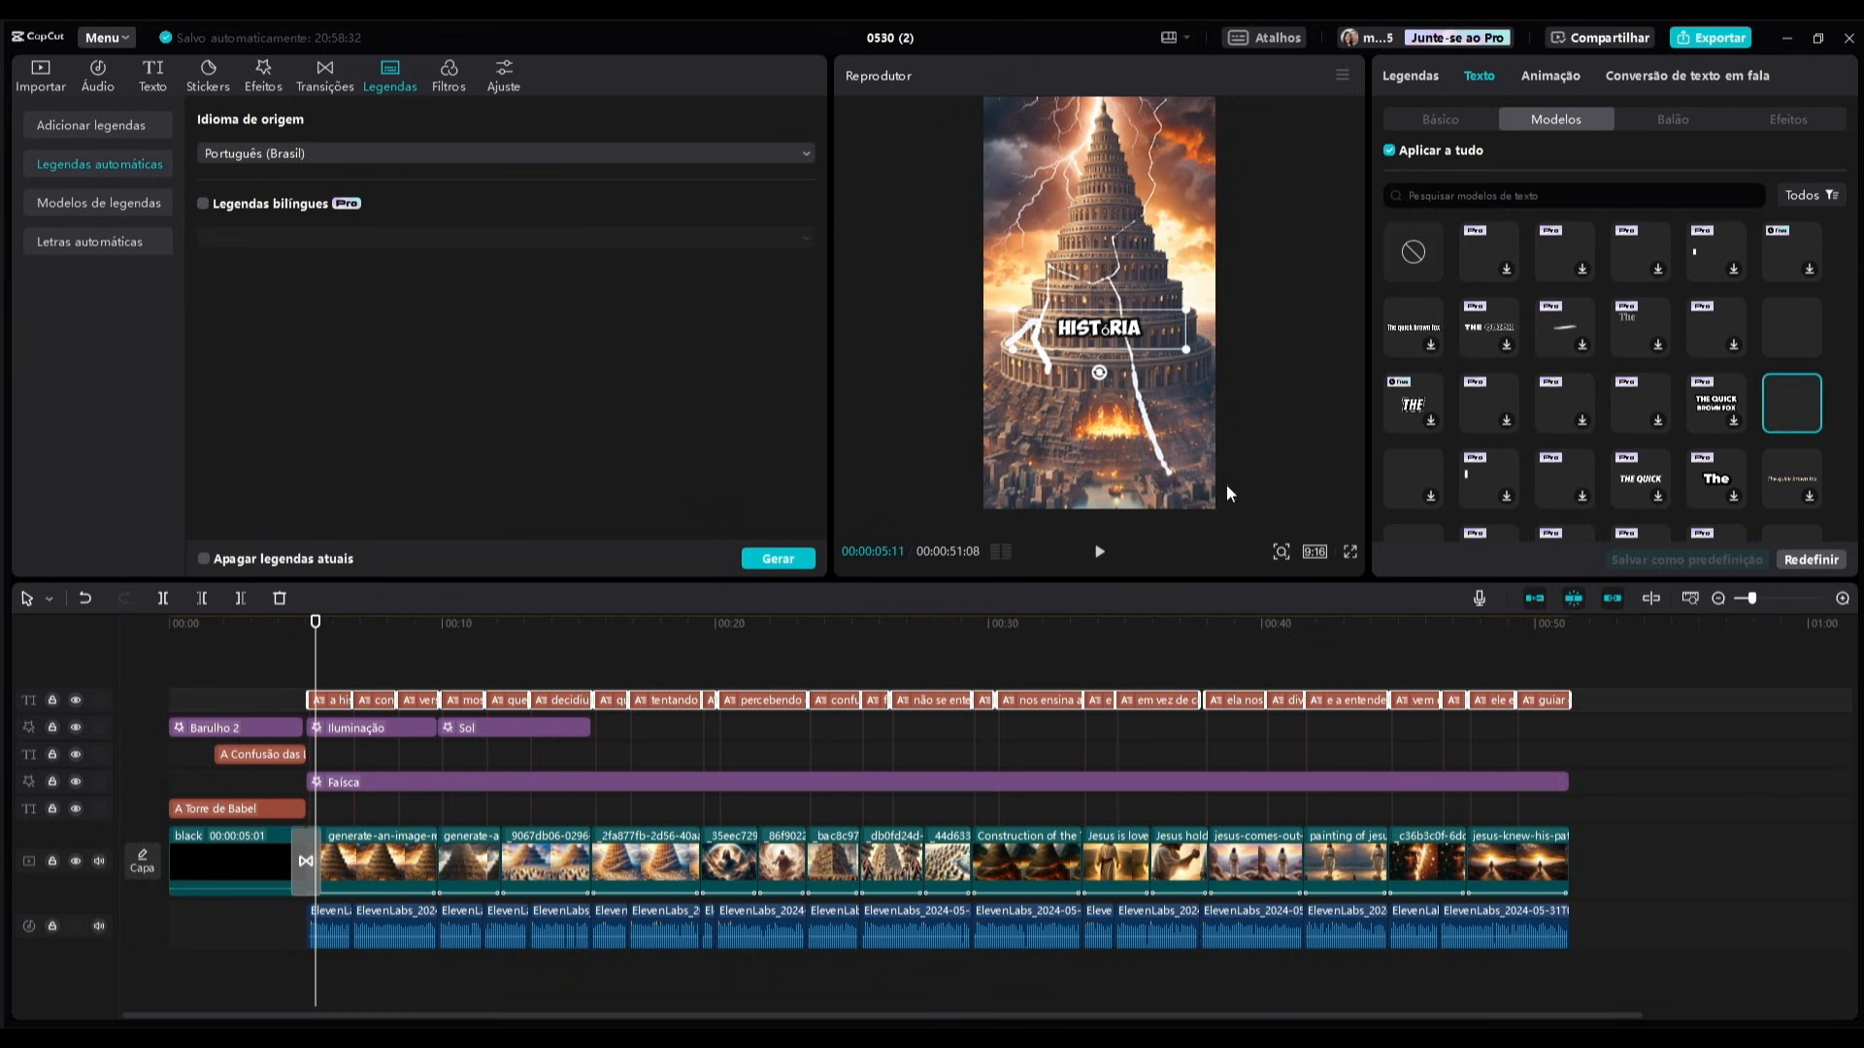
pyautogui.click(1101, 553)
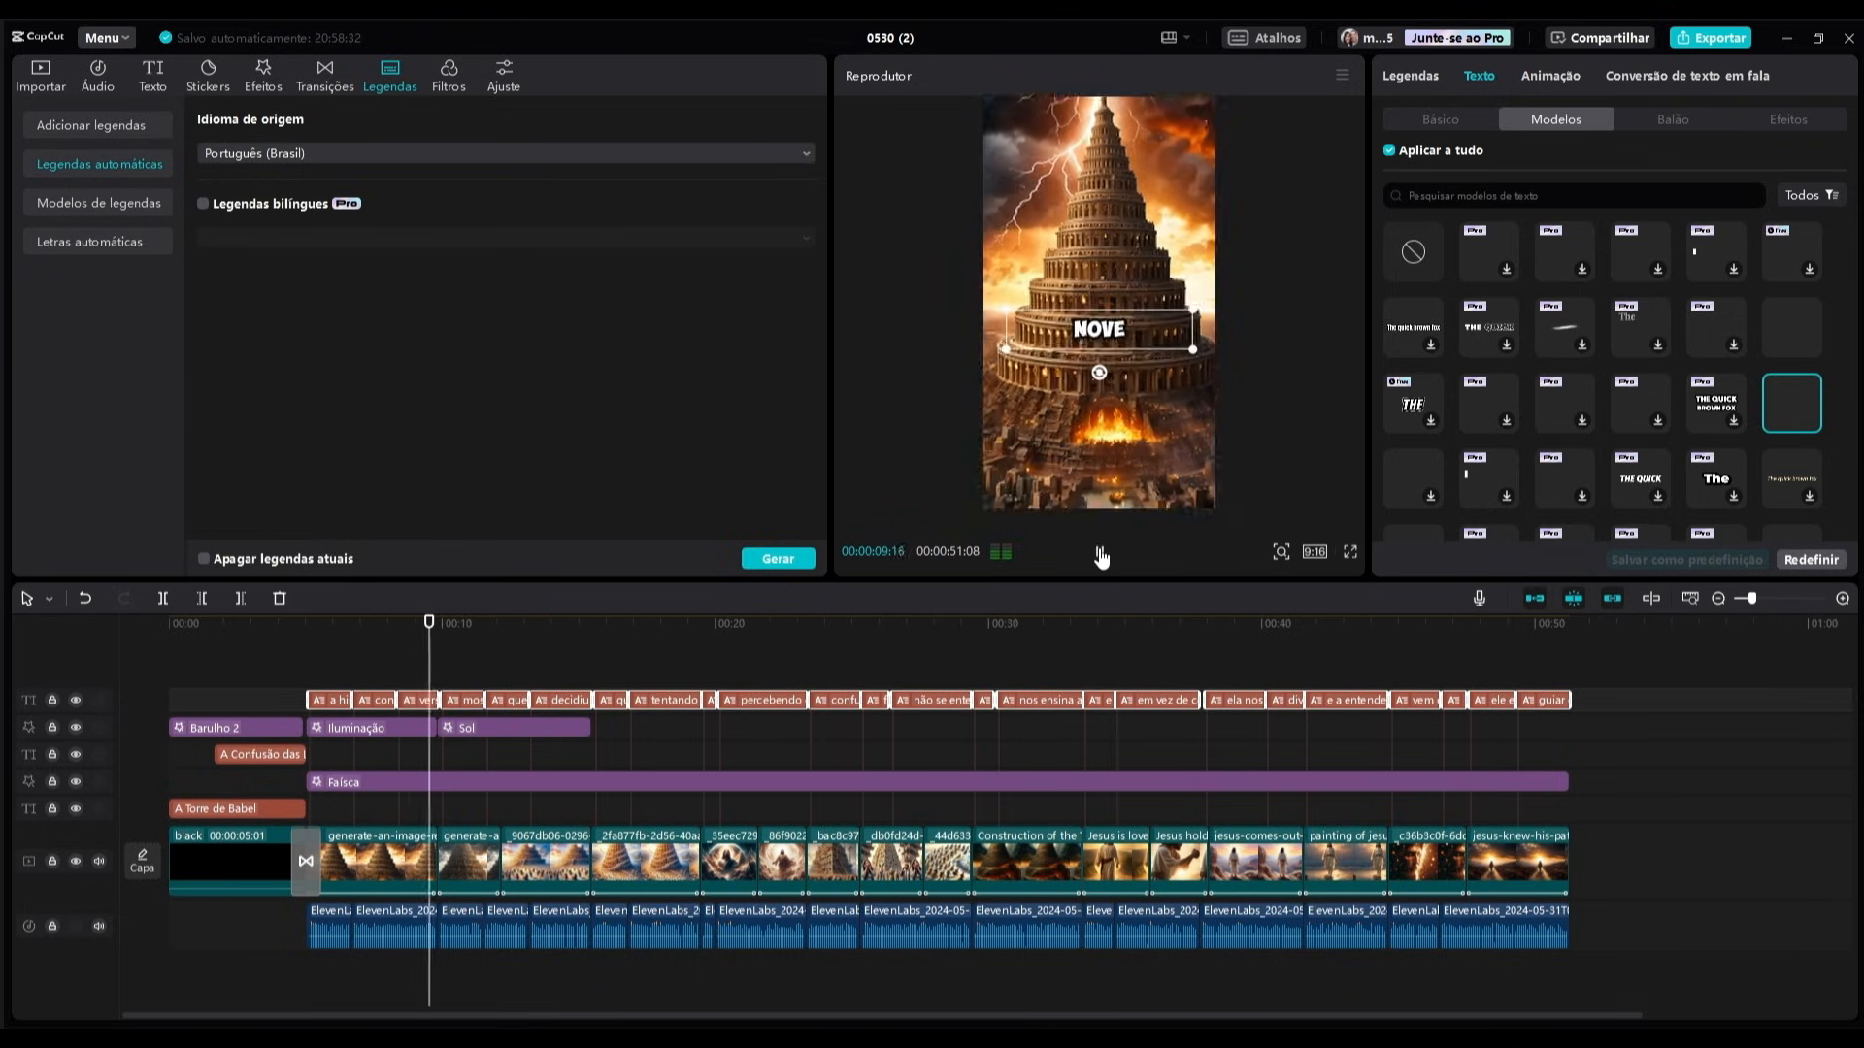
pyautogui.click(1101, 553)
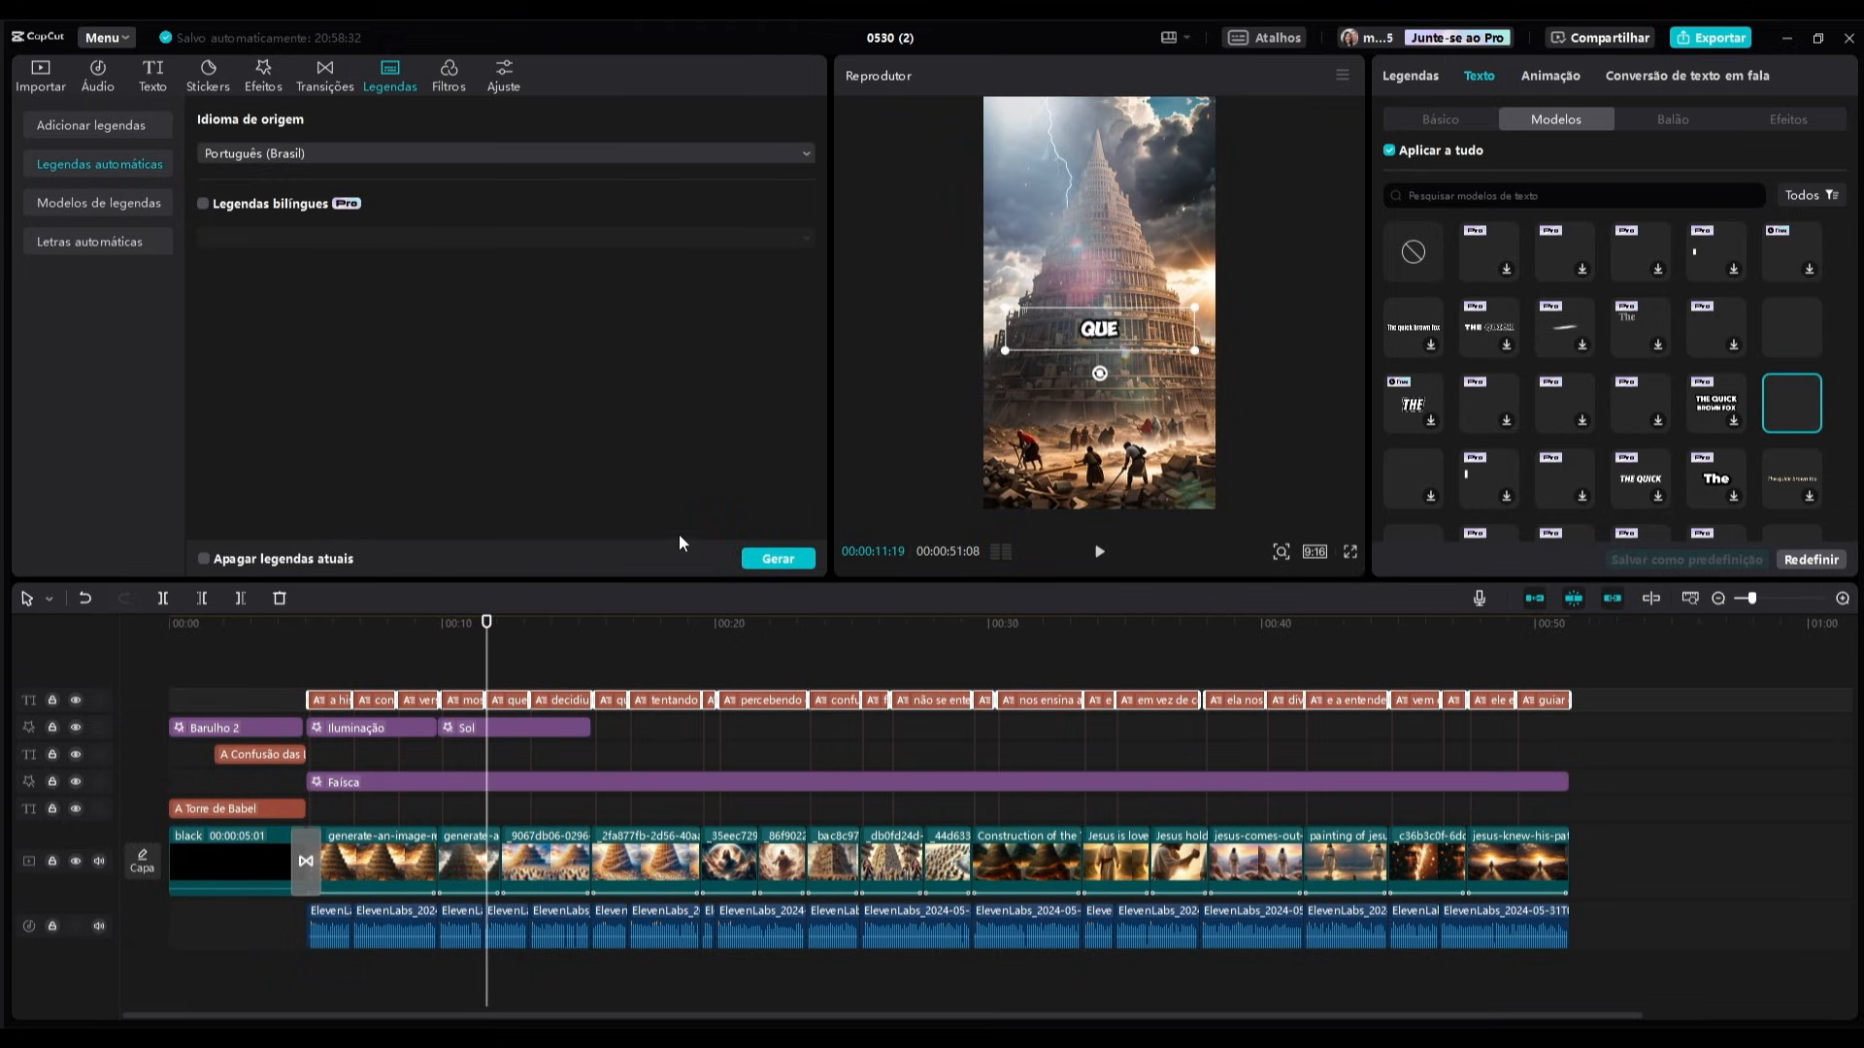
# Rewrite the generated caption lines in uppercase, such as CONTADA EM GÊNESIS ONZE and MOSTRA COMO A HUMANIDADE.
pyautogui.moveTo(486, 672); pyautogui.dragTo(380, 672)
pyautogui.click(380, 697)
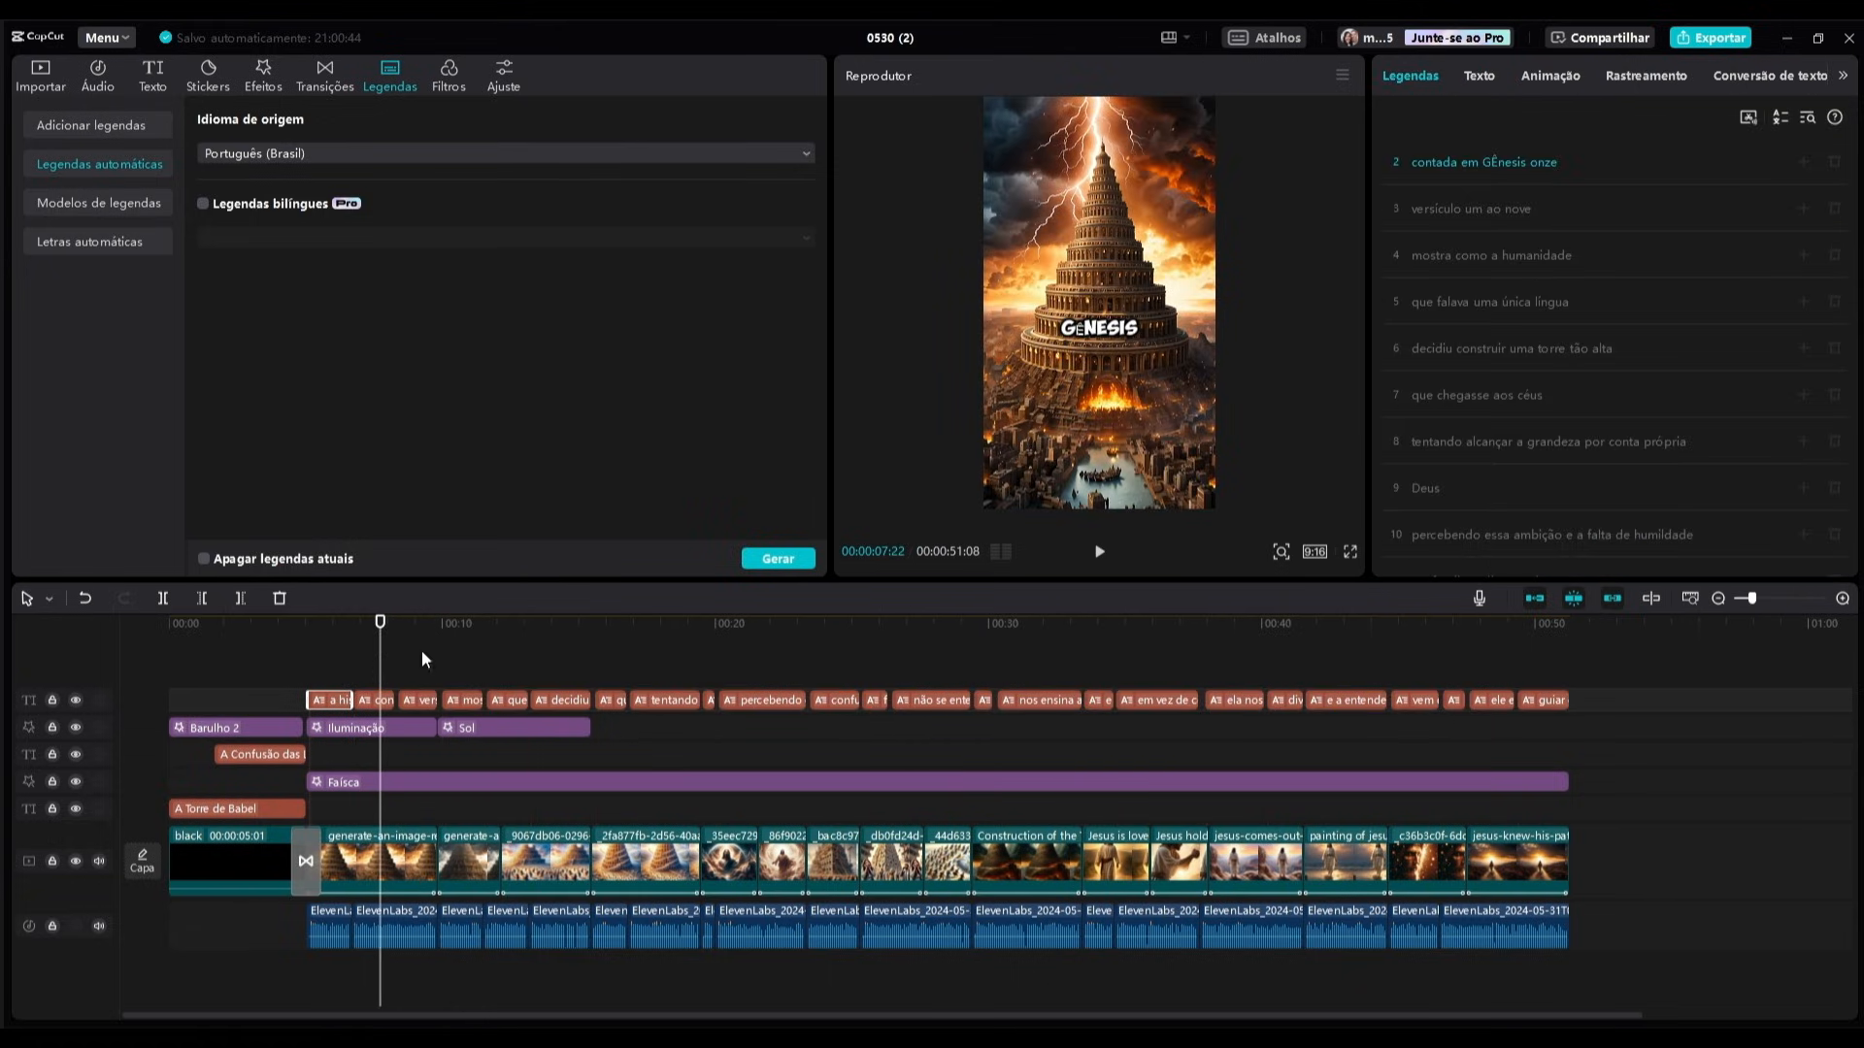
pyautogui.click(1569, 254)
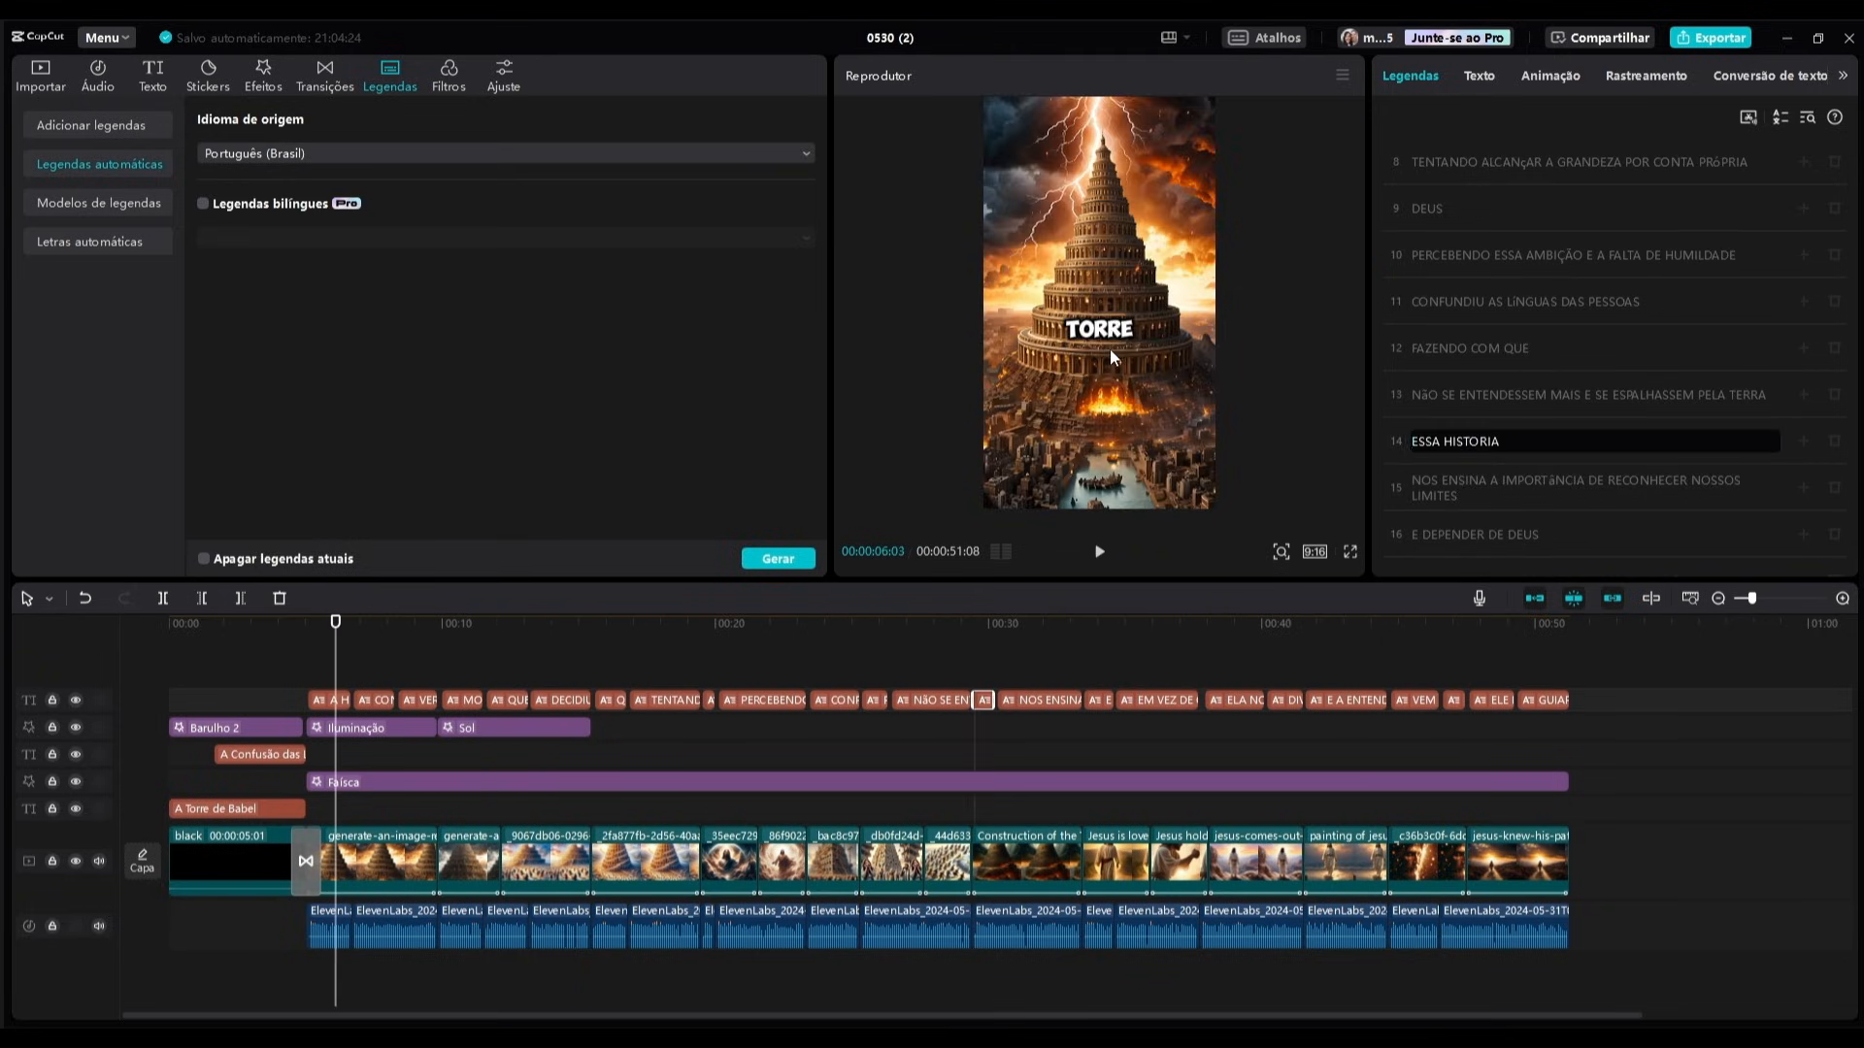
# Enlarge the caption text until its box spans the full width of the frame, and preview it from the first caption.
pyautogui.click(1111, 326)
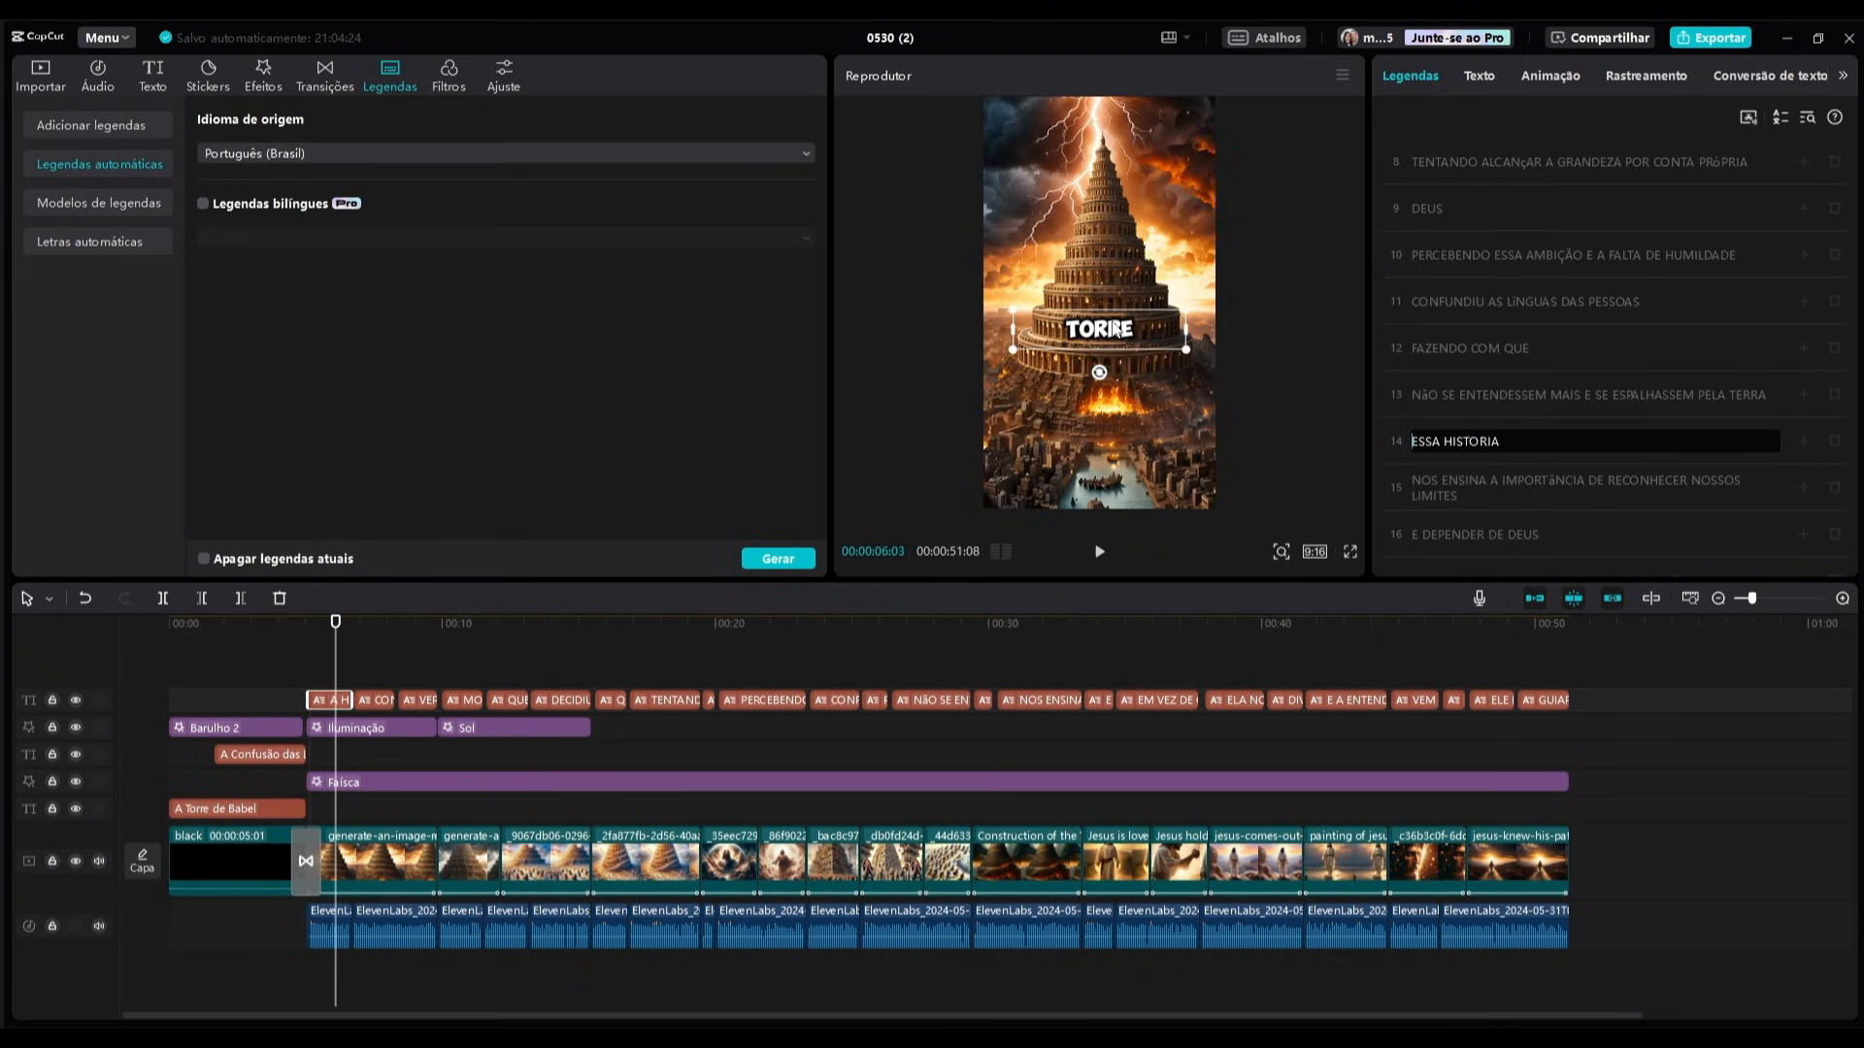
pyautogui.moveTo(1188, 351); pyautogui.dragTo(1225, 376)
pyautogui.click(1103, 553)
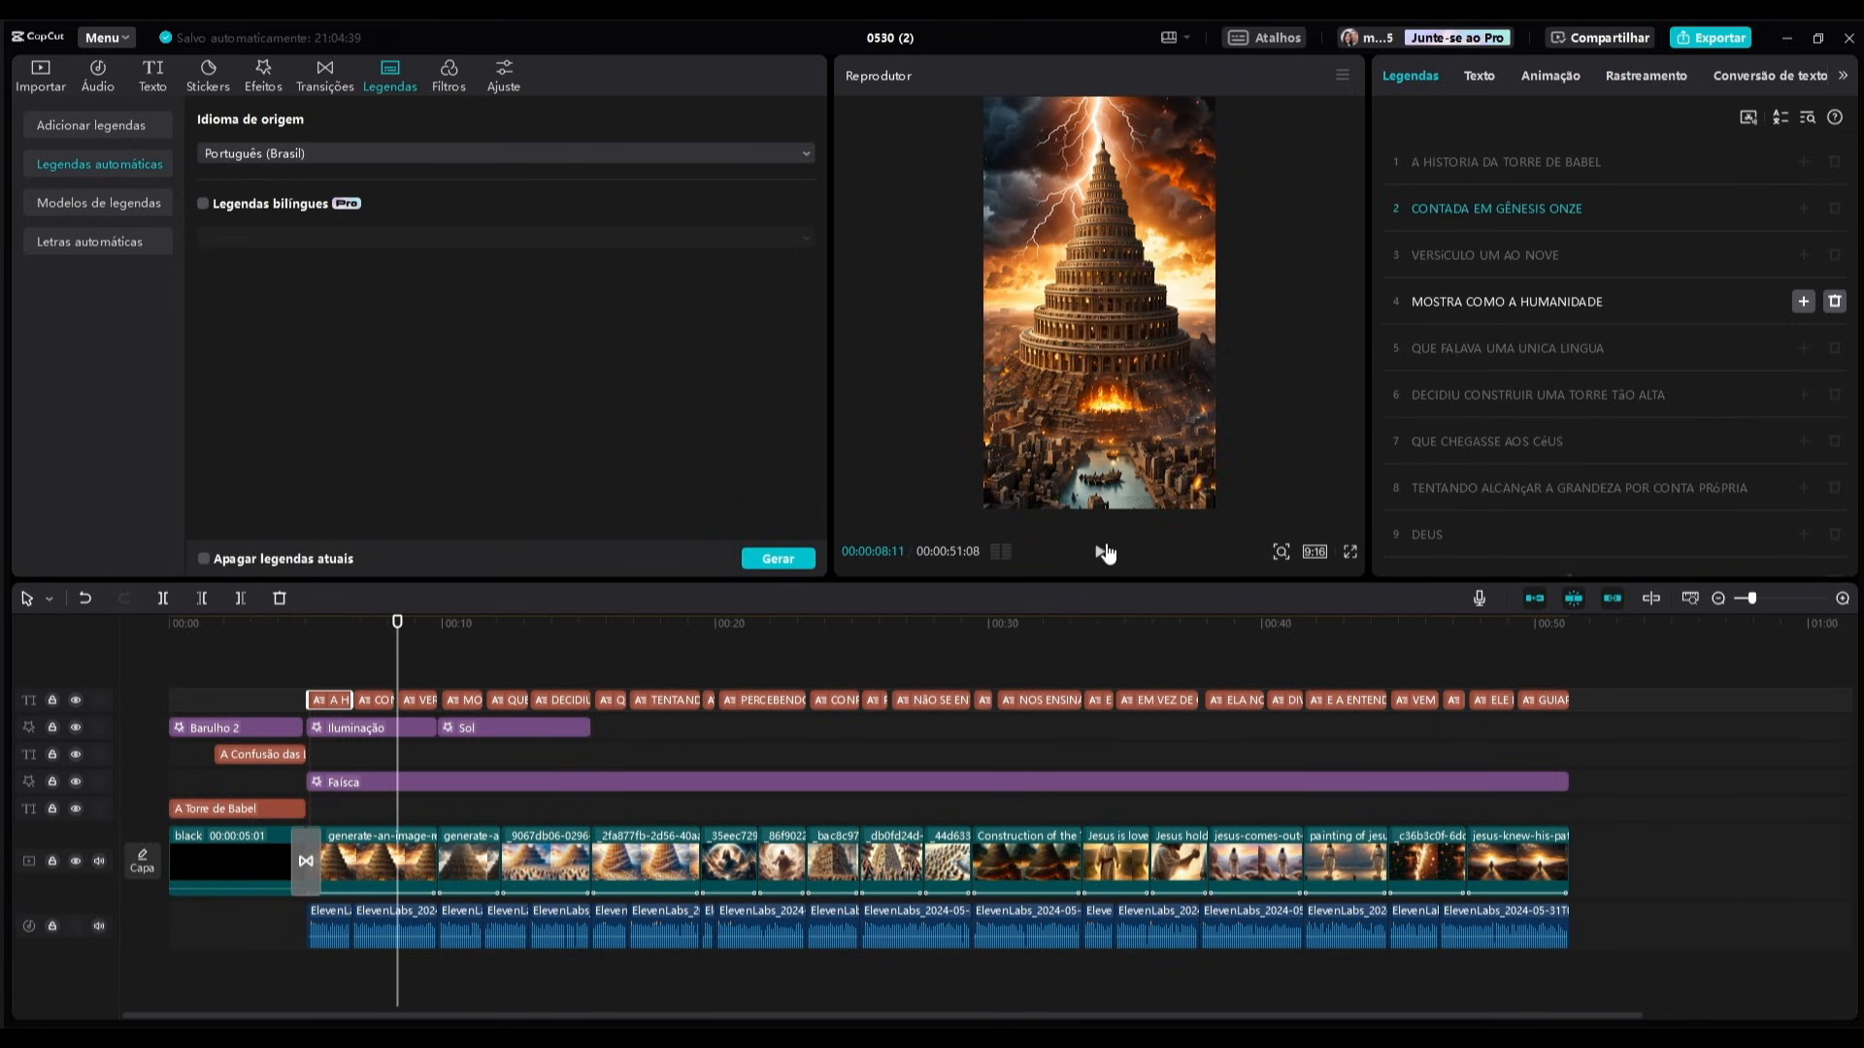
pyautogui.moveTo(398, 669); pyautogui.dragTo(326, 683)
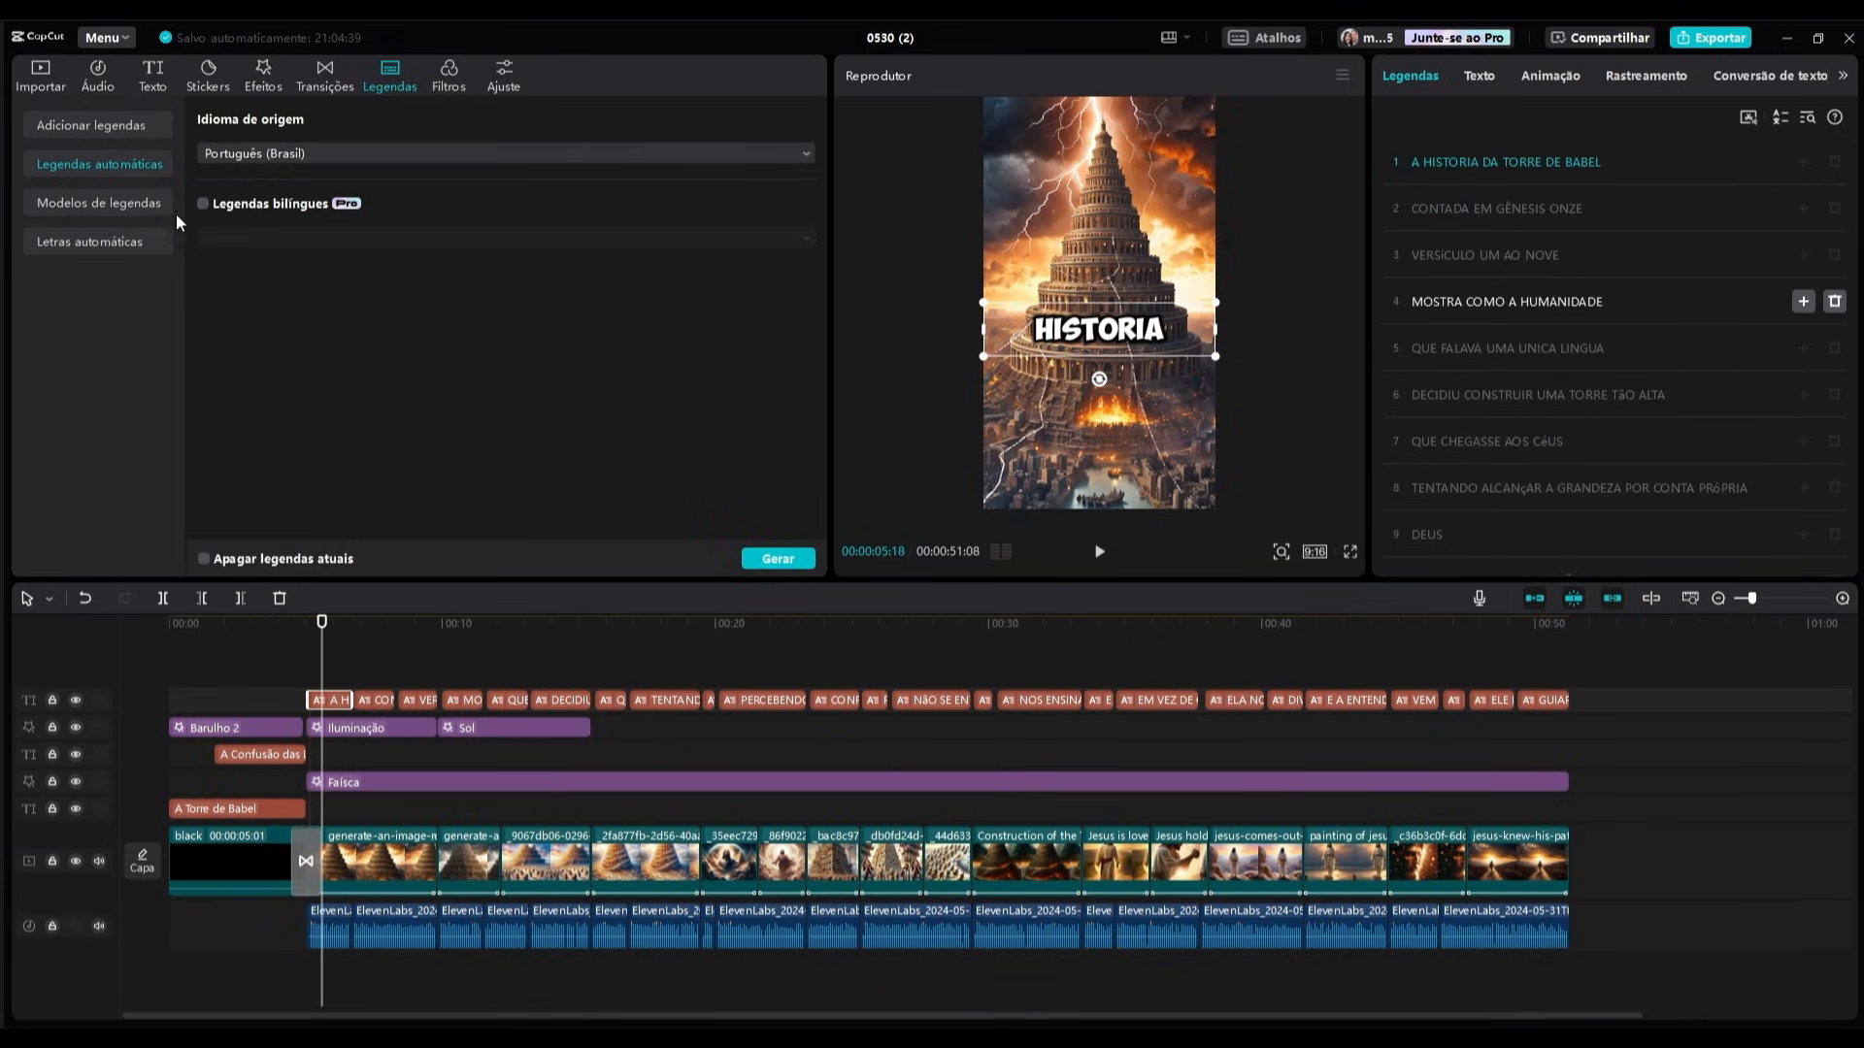
# Add the Cinematic Symphony of Steel music at 00:00:00:00 on a new audio track below the narration.
pyautogui.click(45, 83)
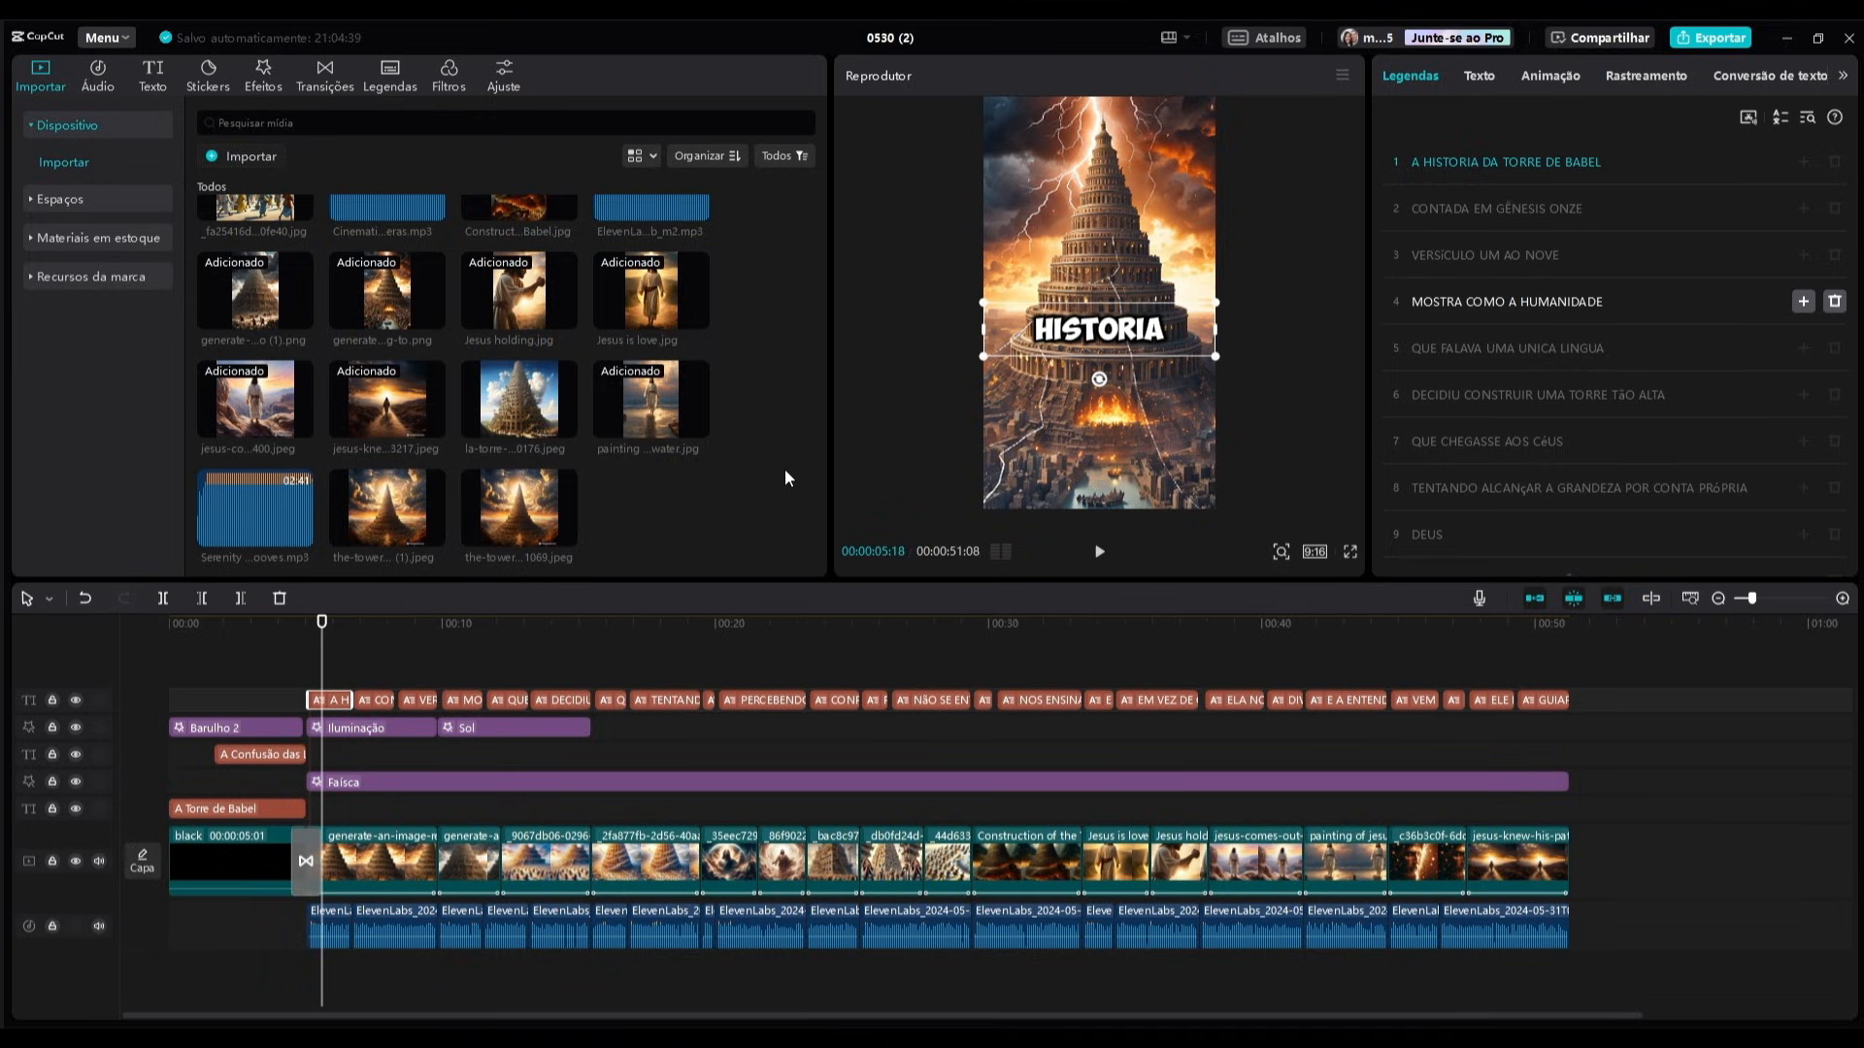
pyautogui.press('Home')
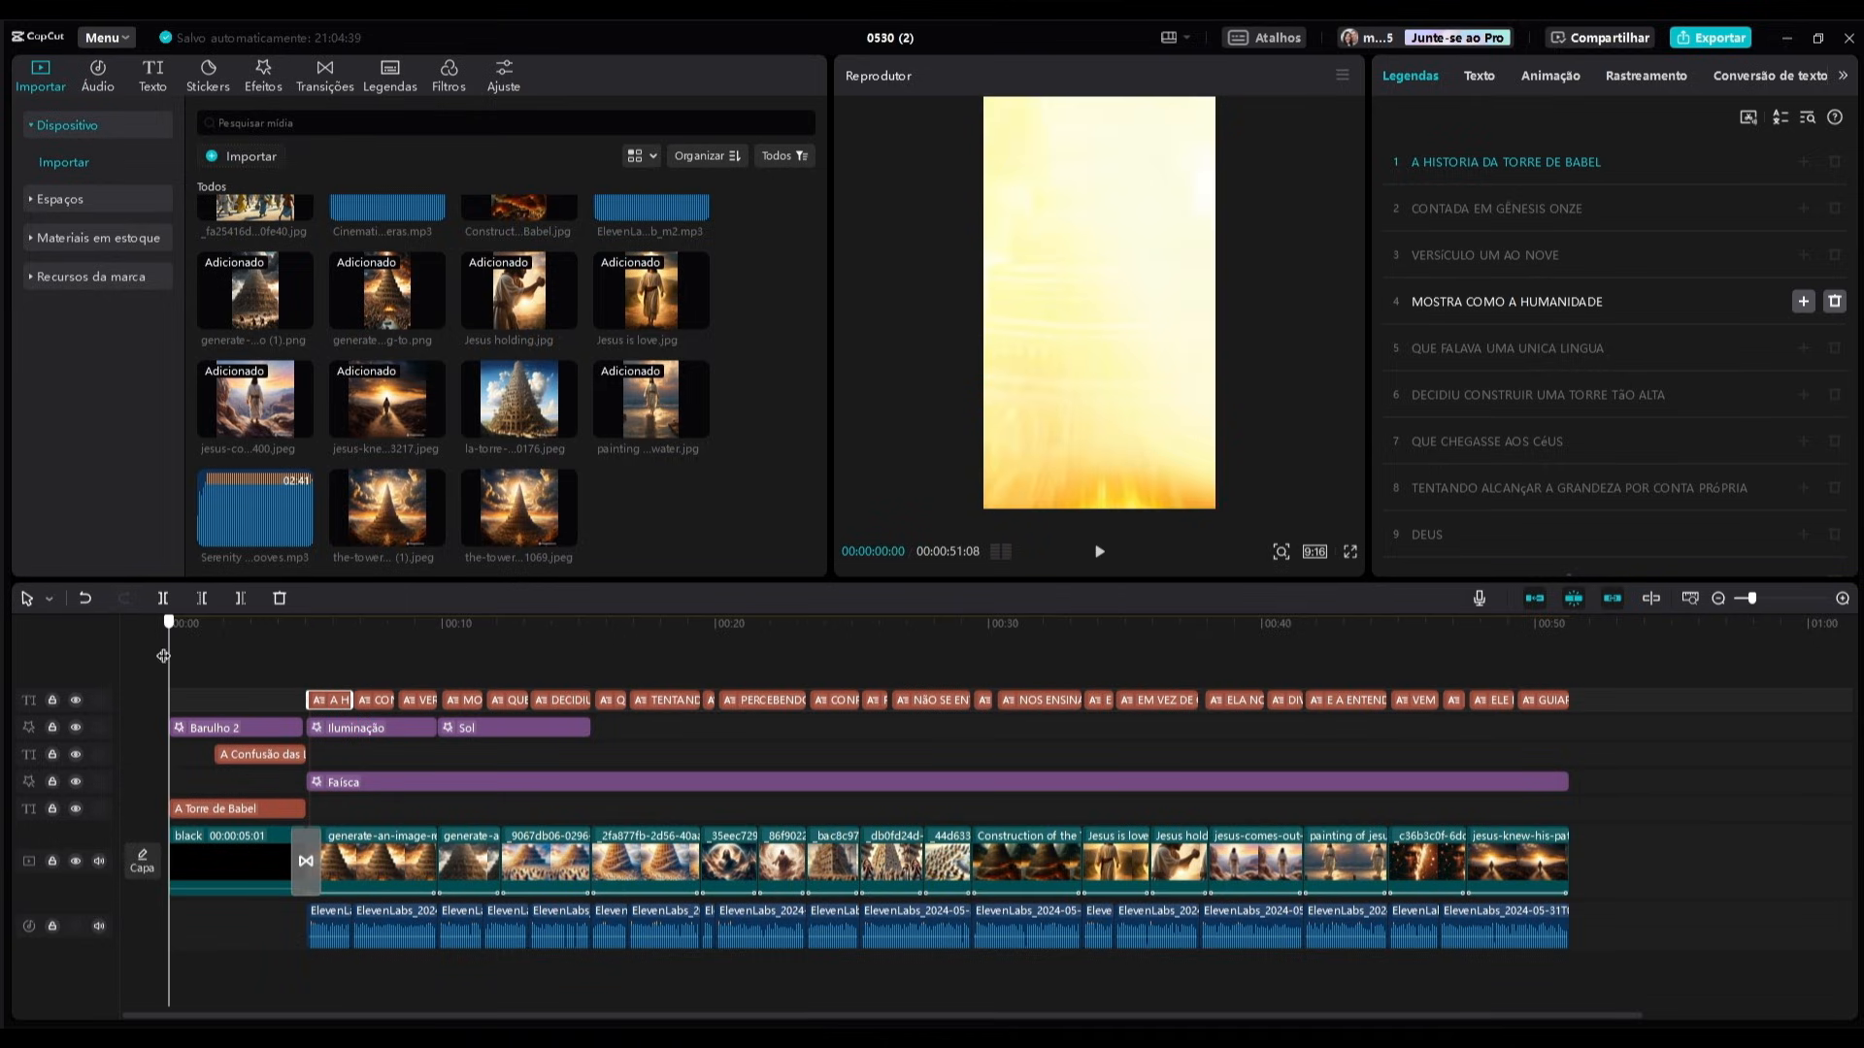
pyautogui.scroll(1, 689, 509)
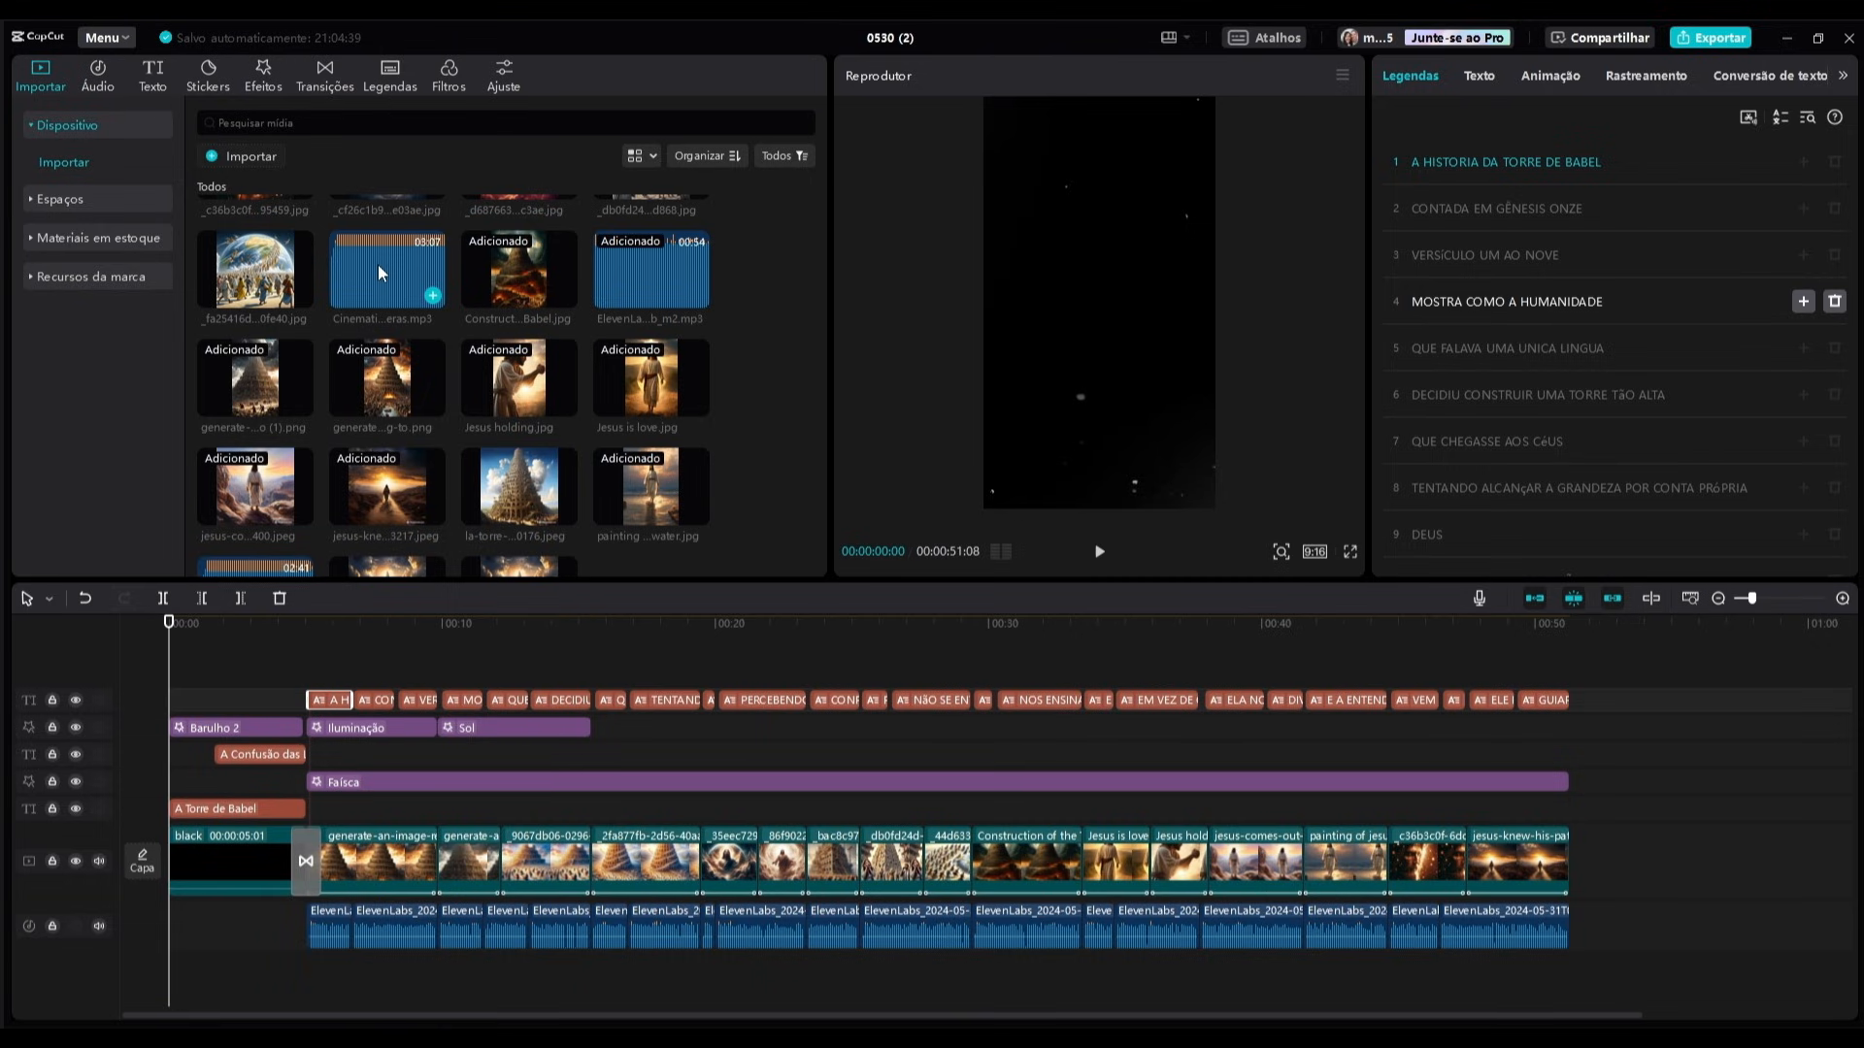
pyautogui.moveTo(383, 255); pyautogui.dragTo(171, 971)
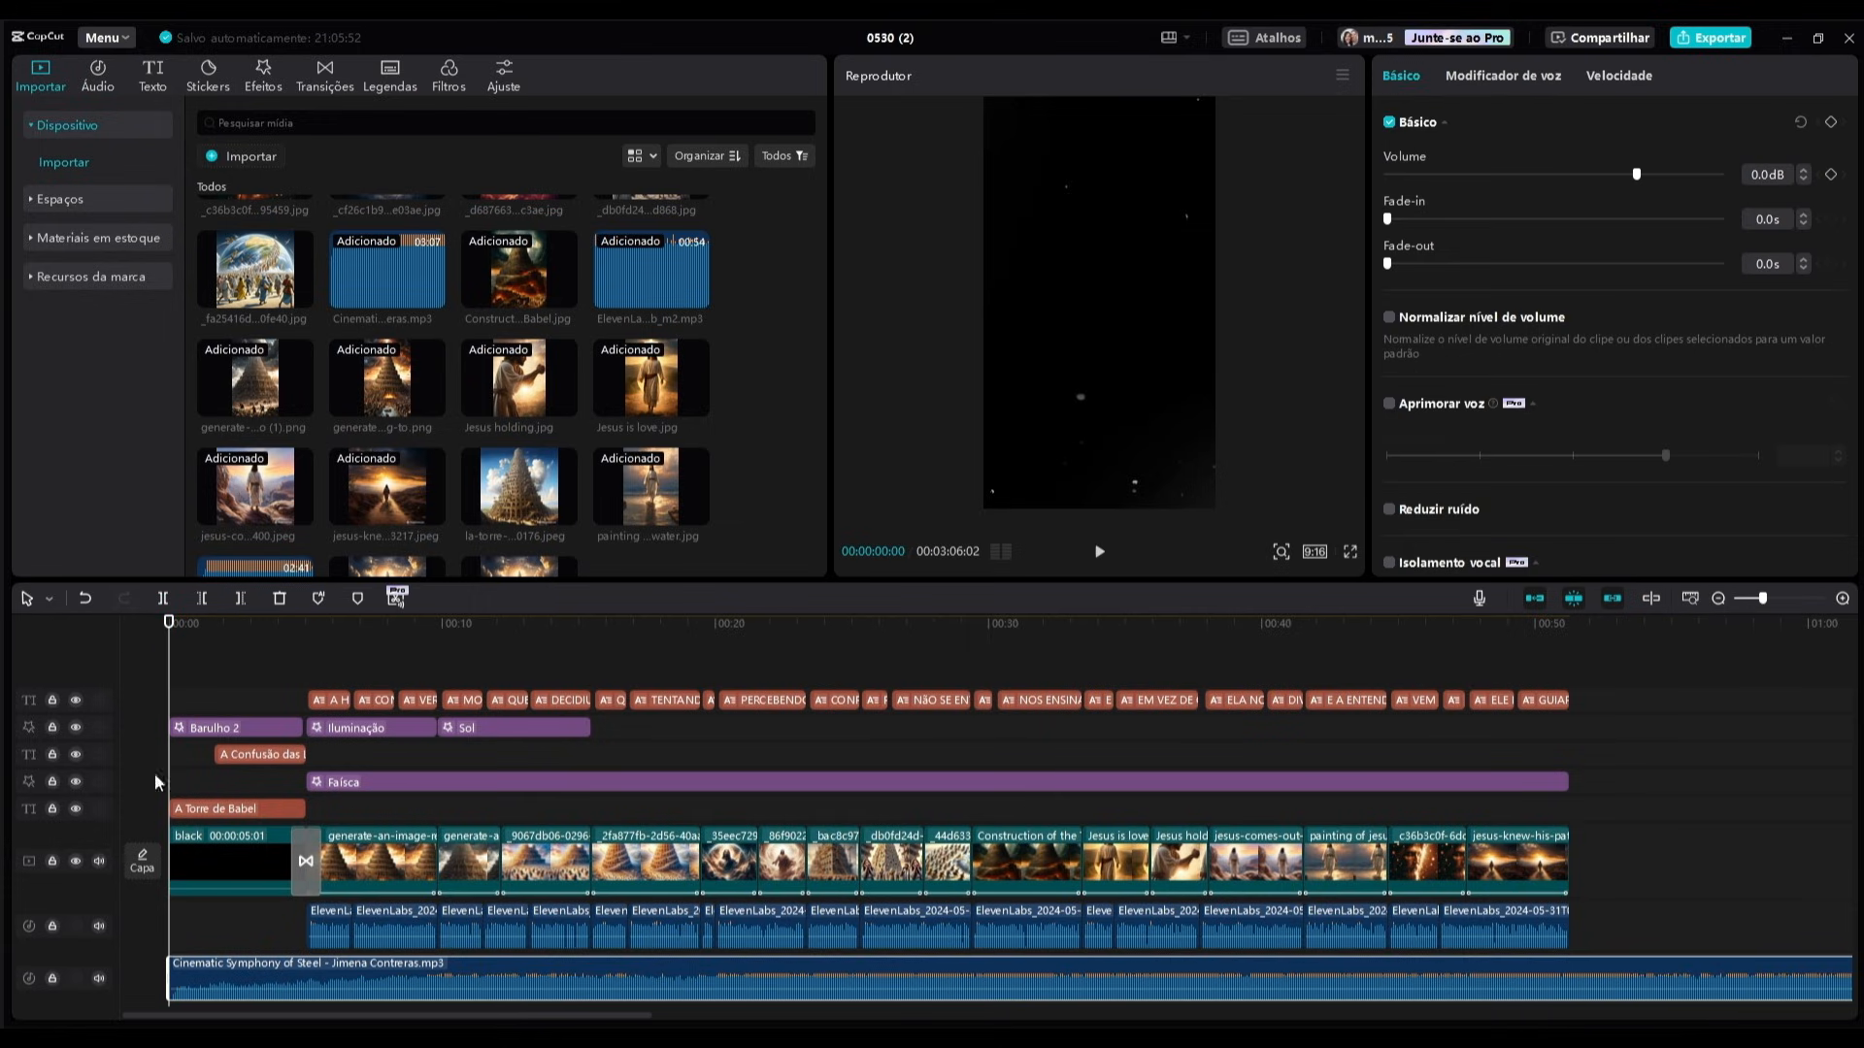
# Split the Cinematic Symphony of Steel music at 00:00:29:12, where the Construction of the tower image begins, and delete the remainder.
pyautogui.click(974, 754)
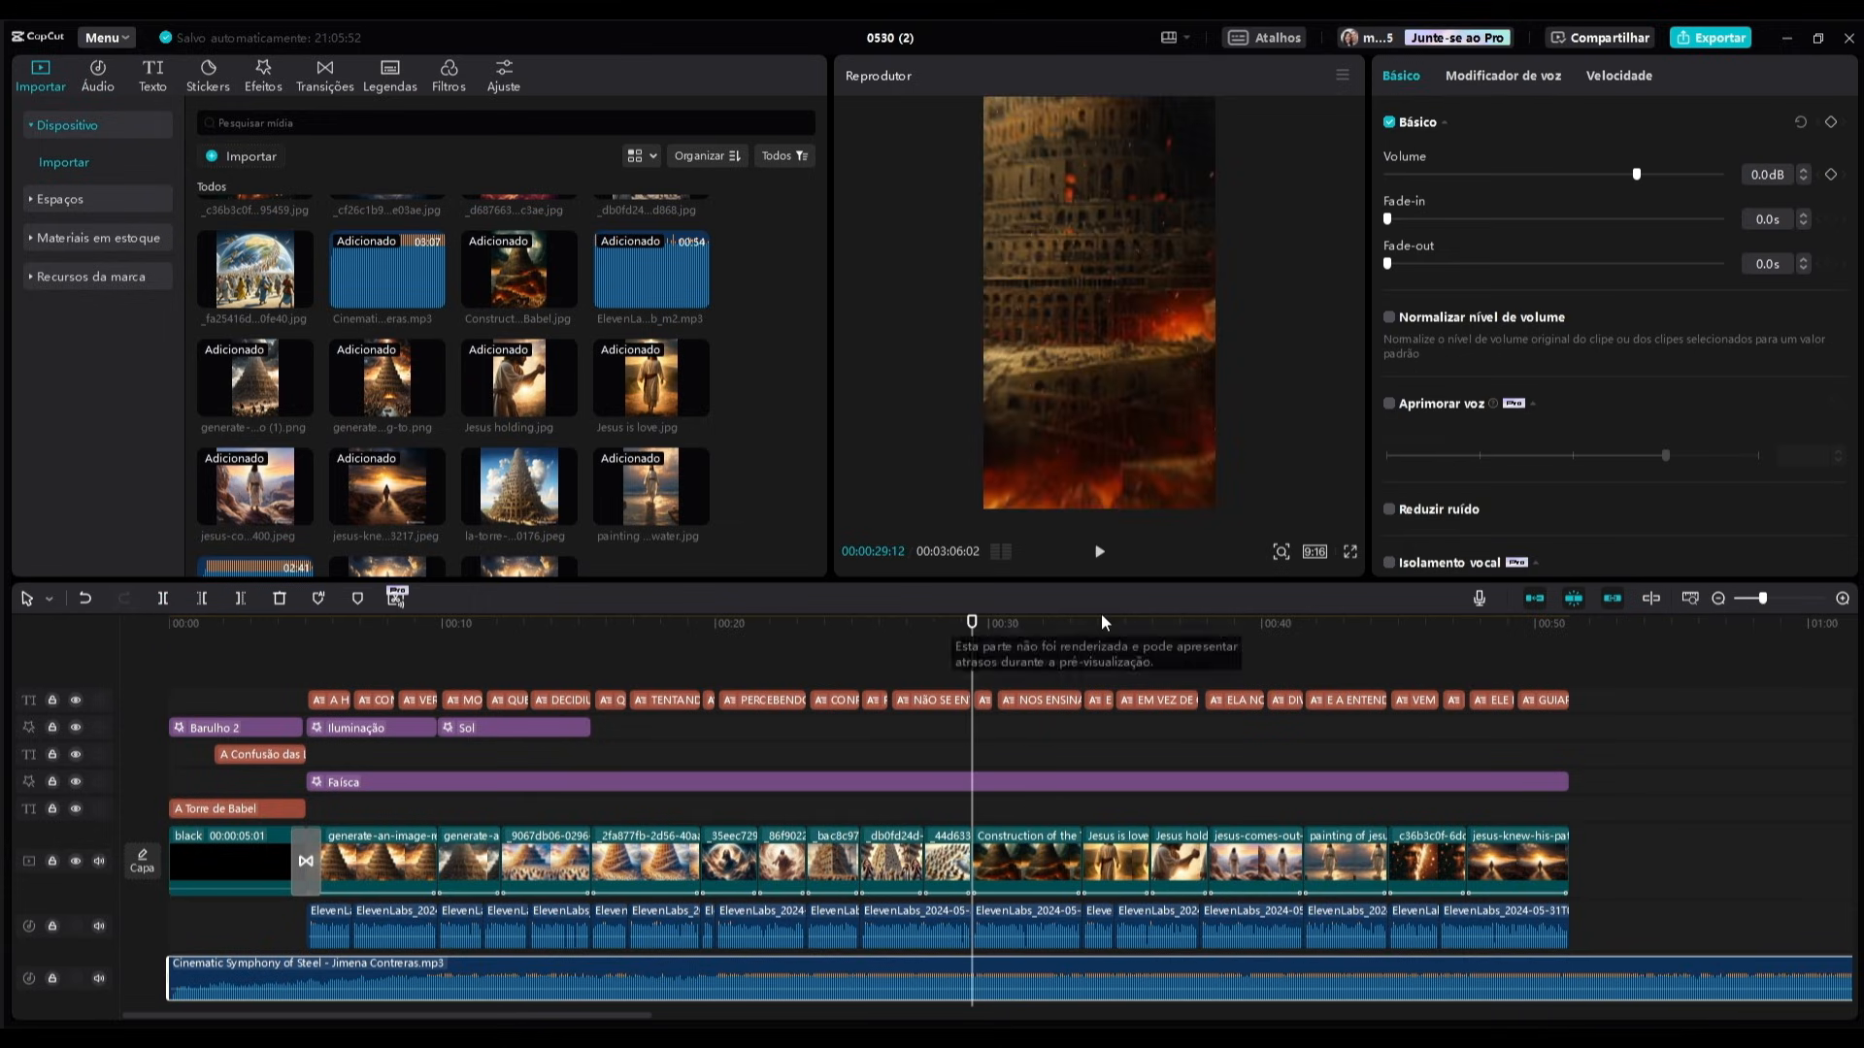
pyautogui.click(163, 599)
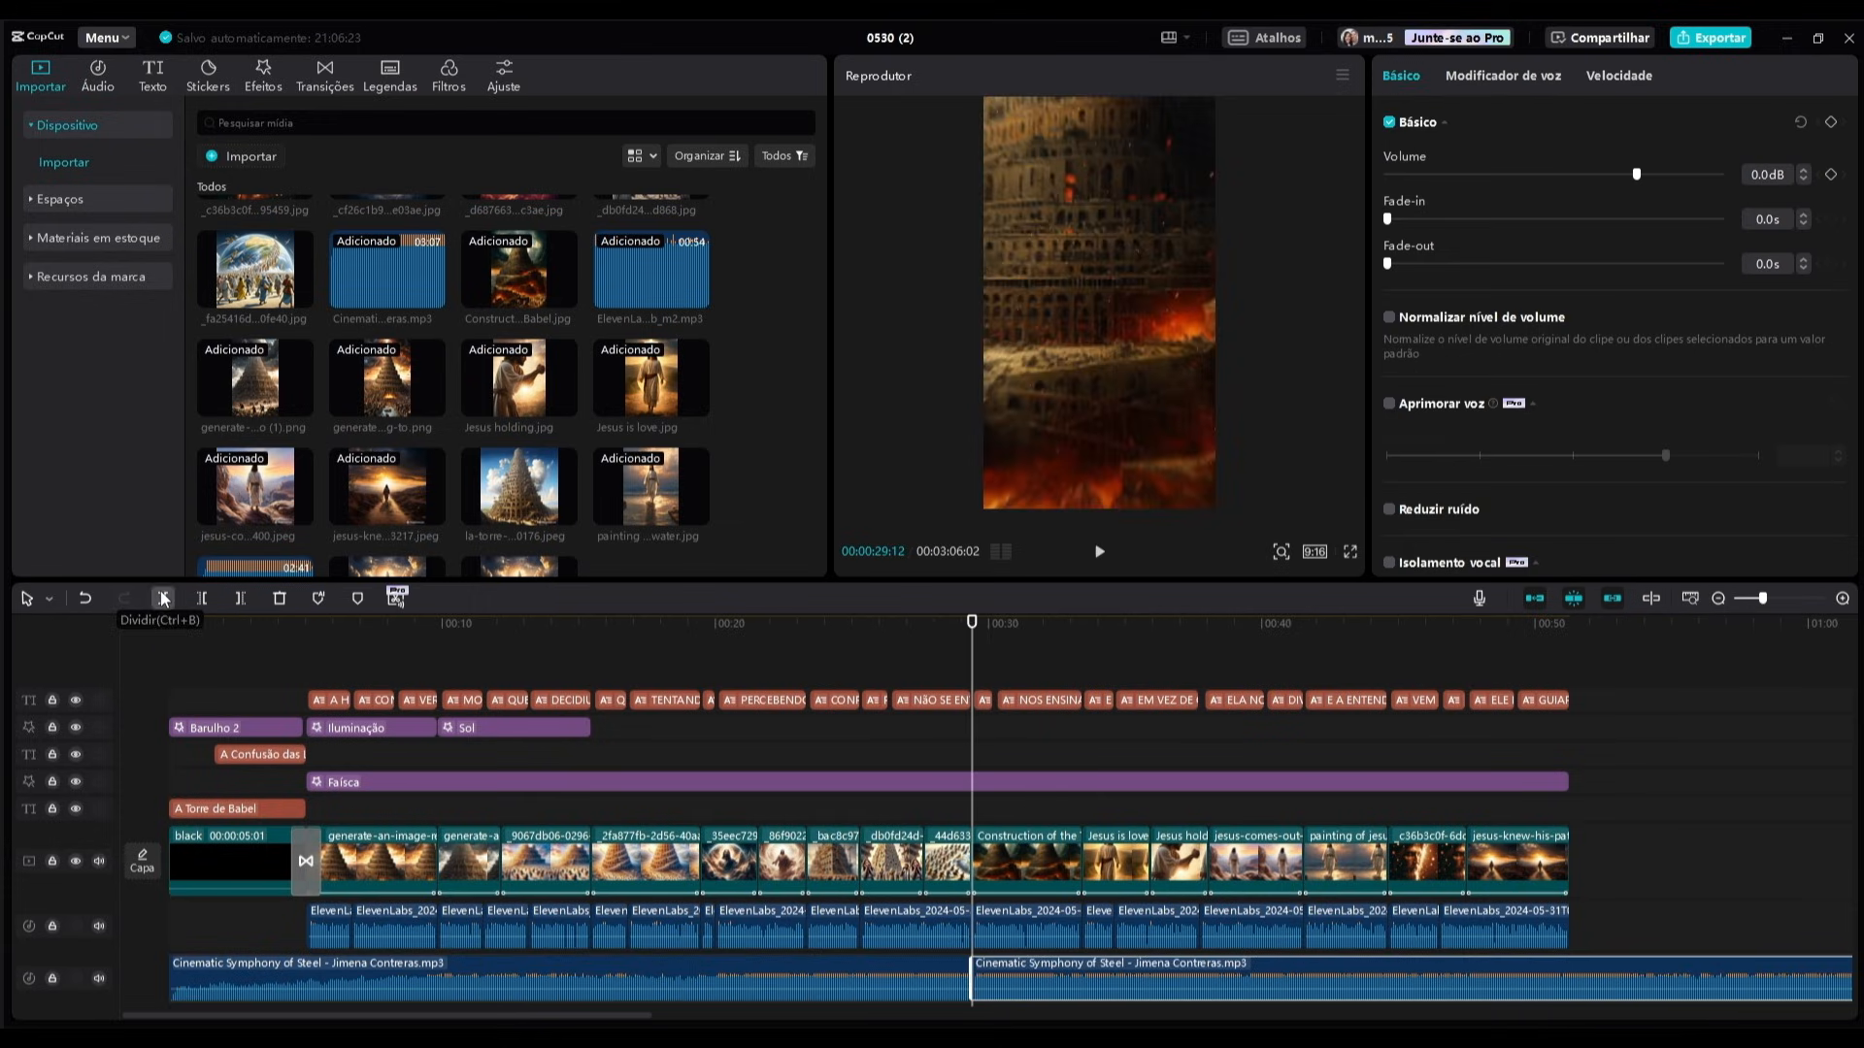
pyautogui.press('Delete')
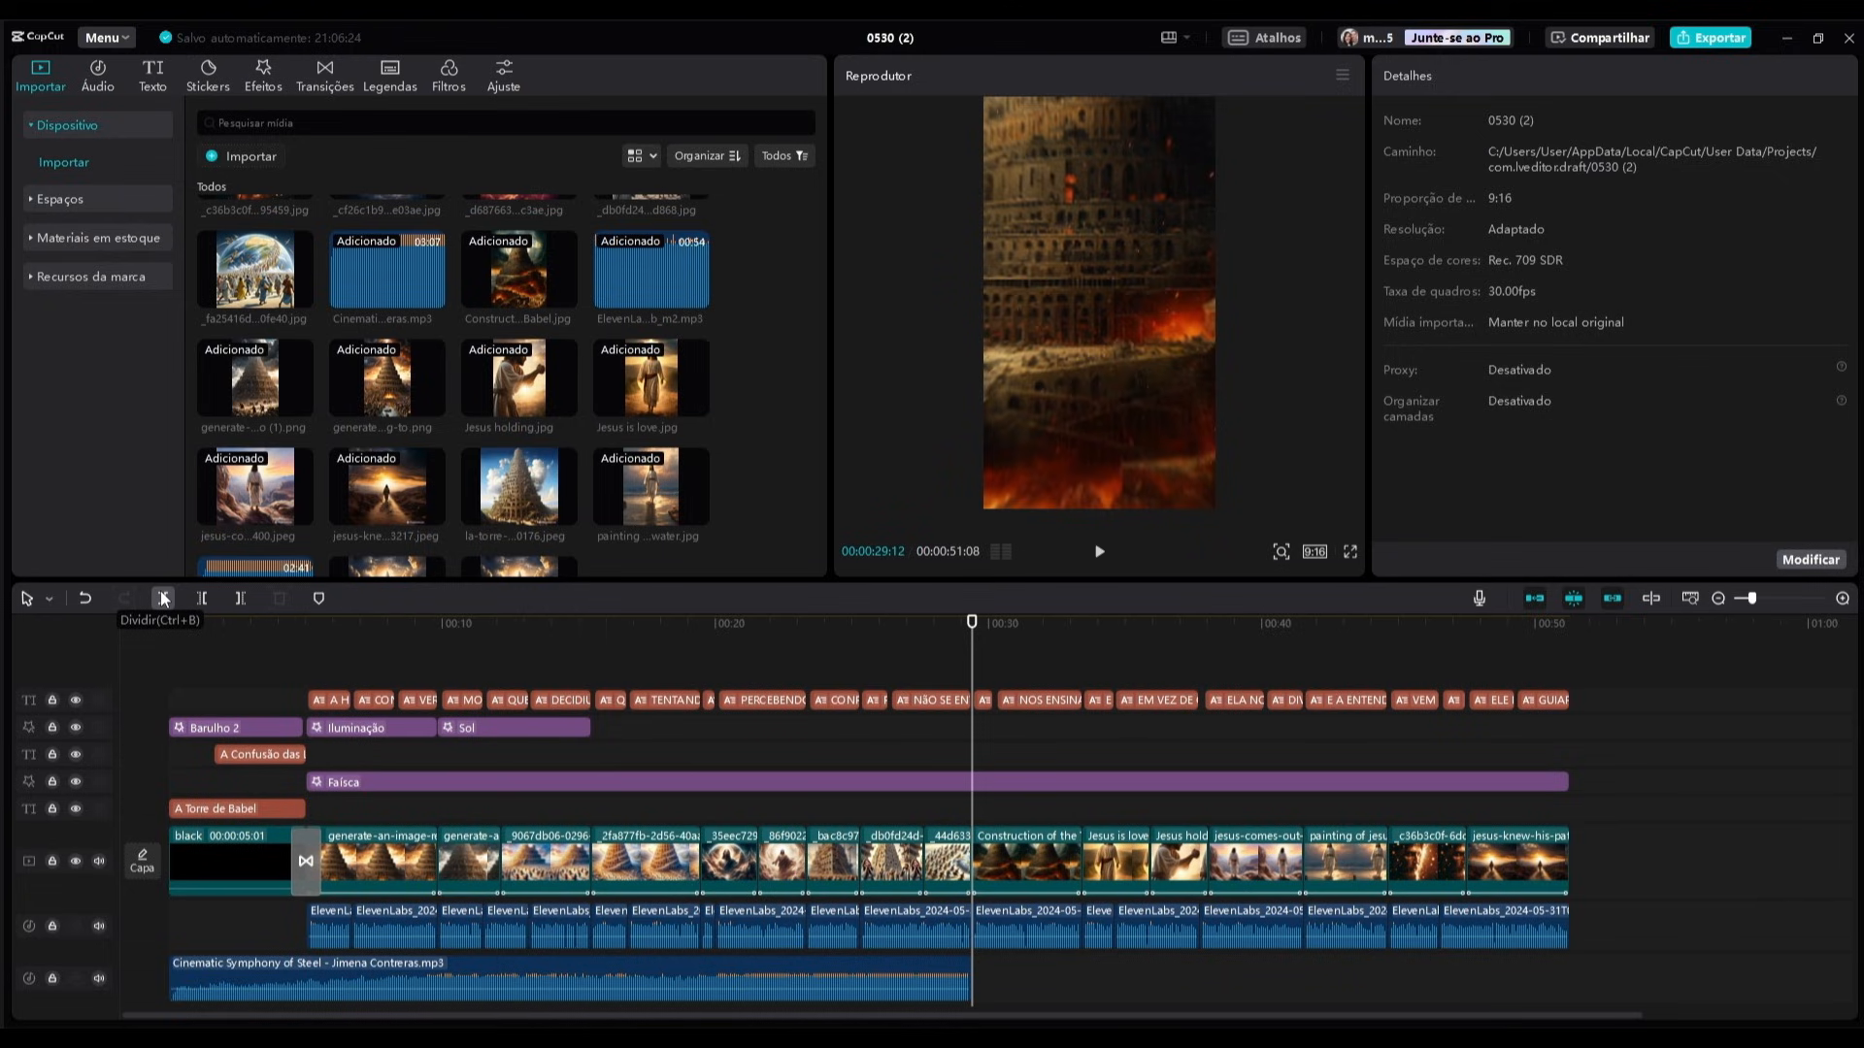
# Set the Cinematic Symphony of Steel music volume to -8.9 dB and split it at 00:00:05:01, where the title intro ends.
pyautogui.click(768, 971)
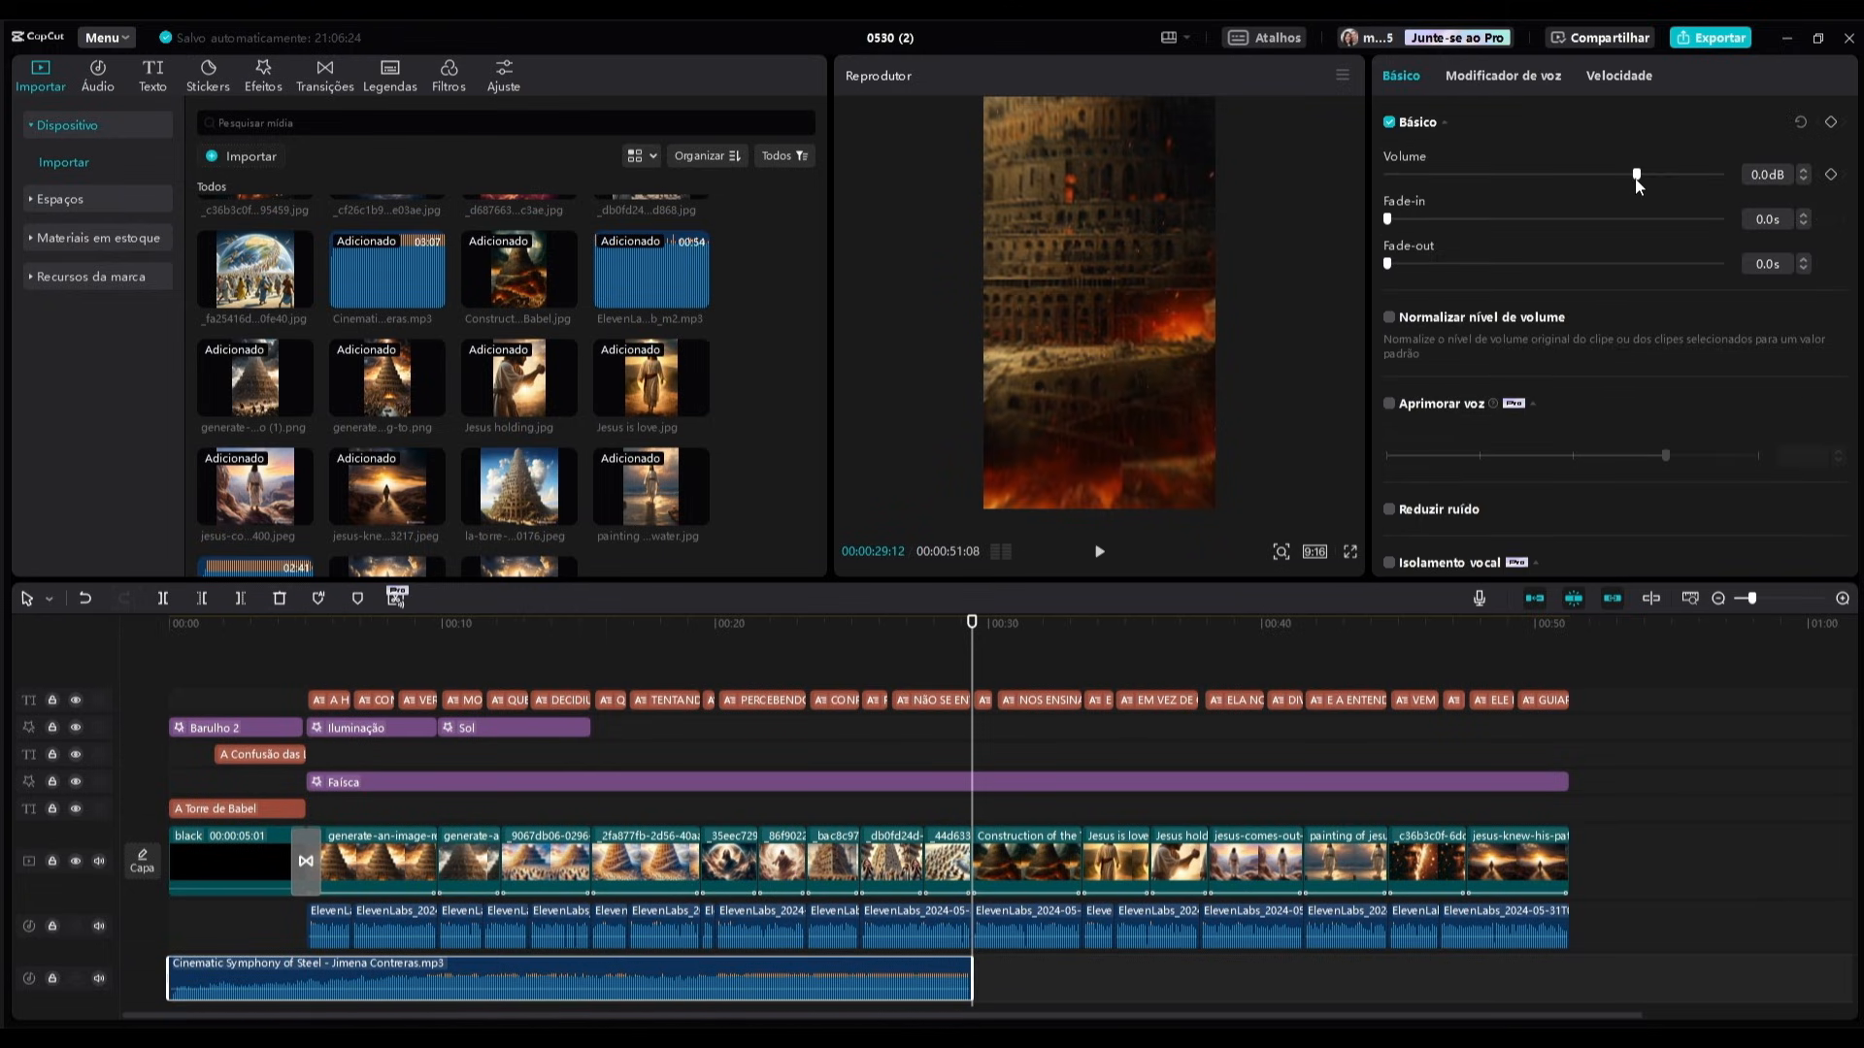
pyautogui.moveTo(1638, 182); pyautogui.dragTo(1598, 187)
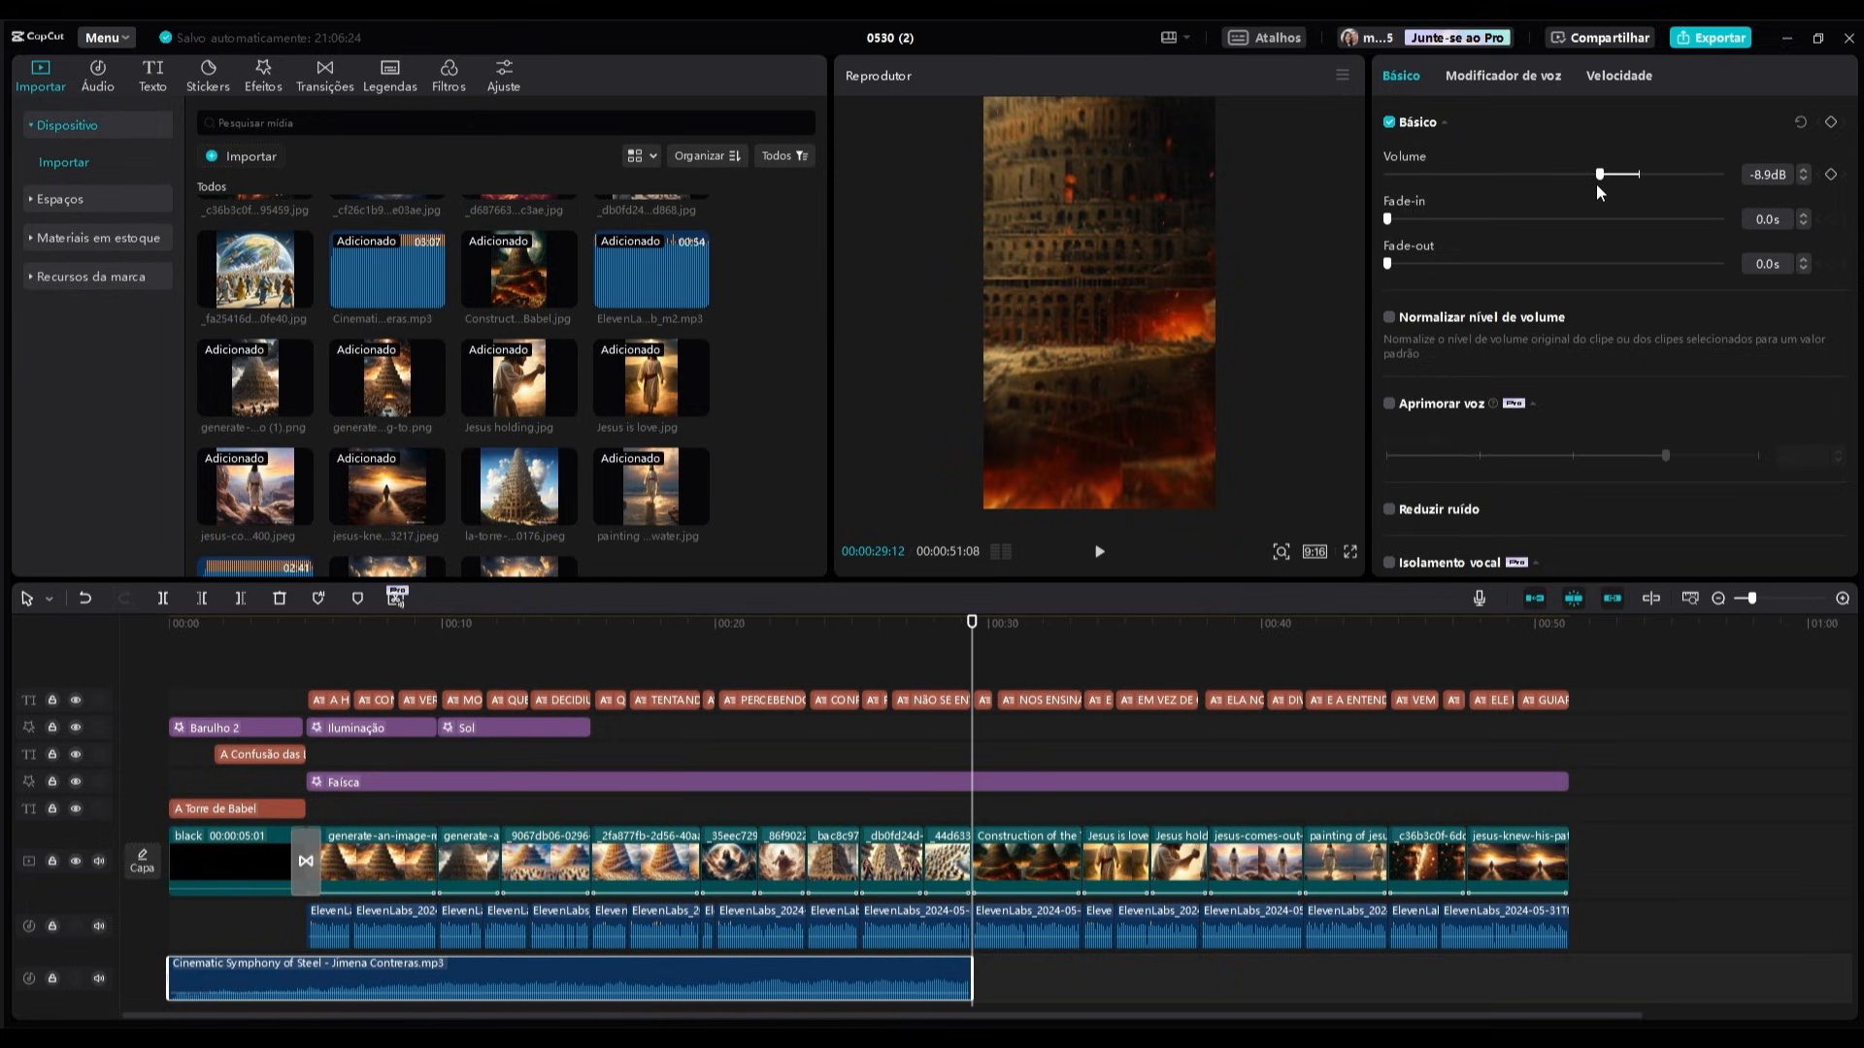
pyautogui.moveTo(972, 623); pyautogui.dragTo(304, 728)
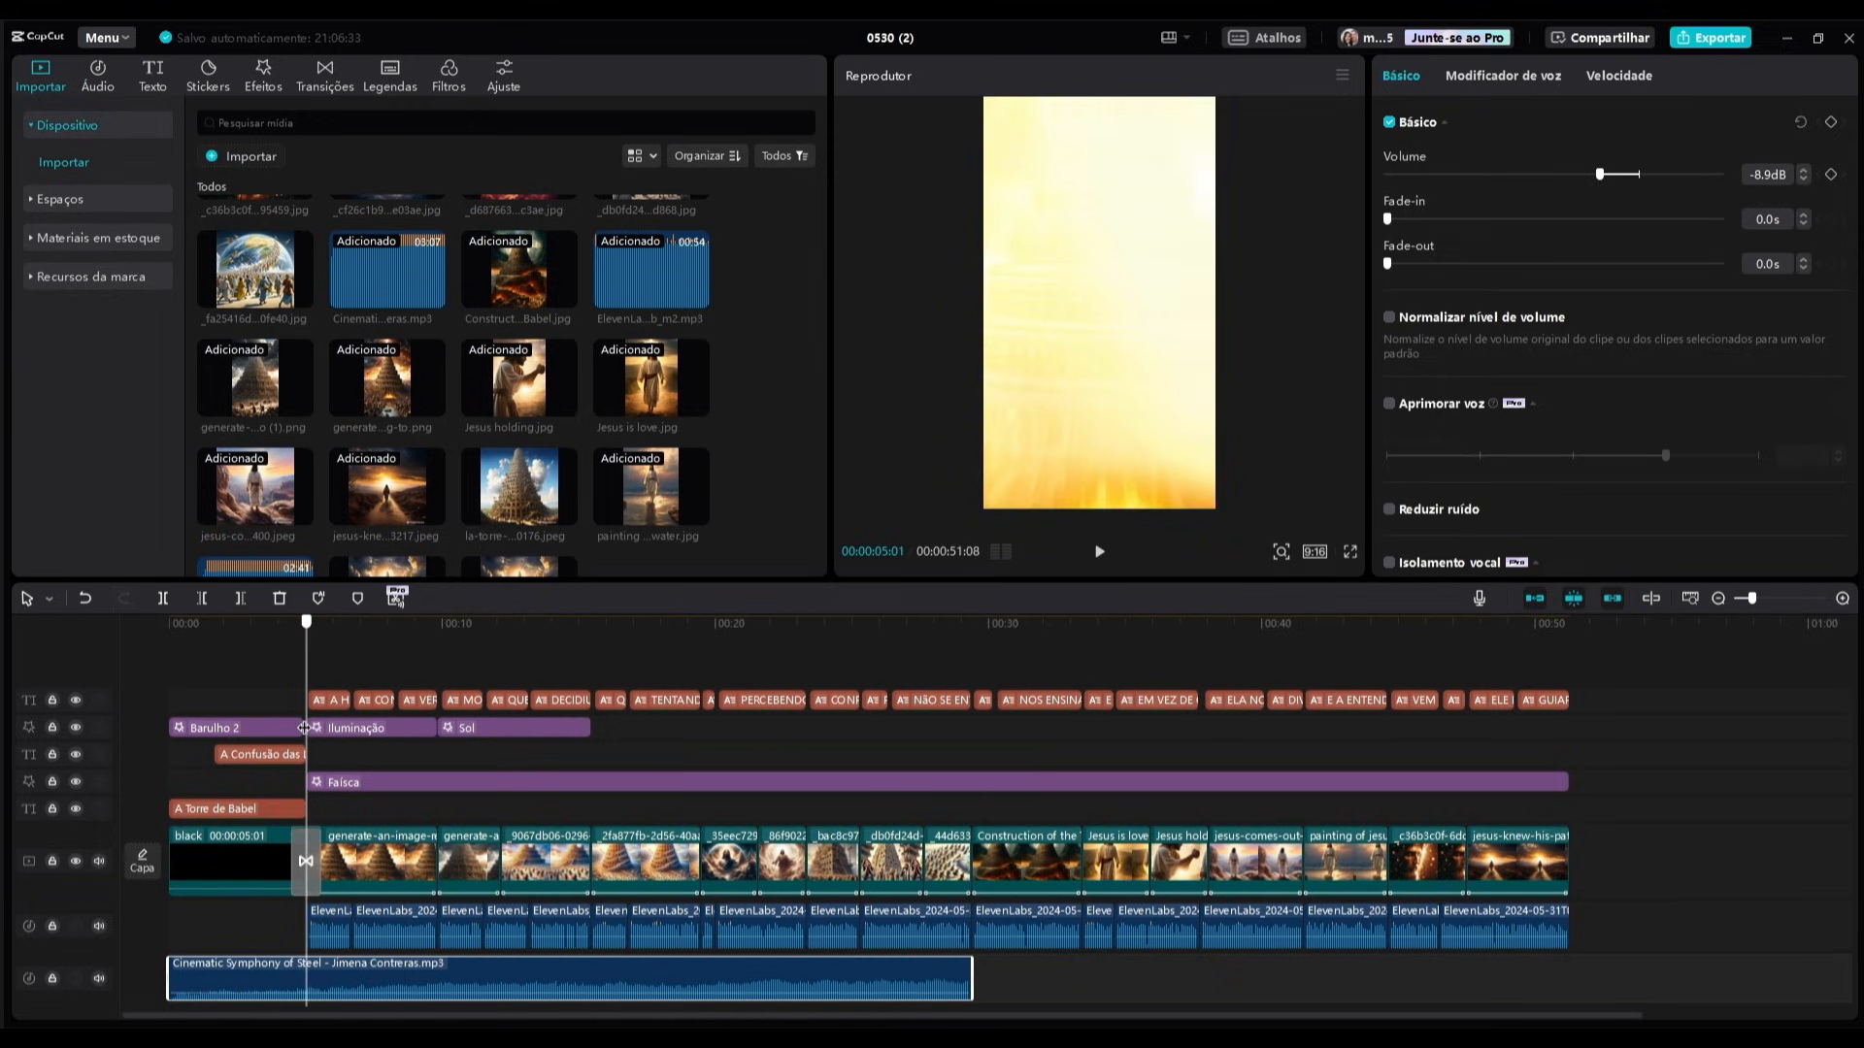
pyautogui.click(162, 598)
pyautogui.moveTo(308, 678); pyautogui.dragTo(262, 873)
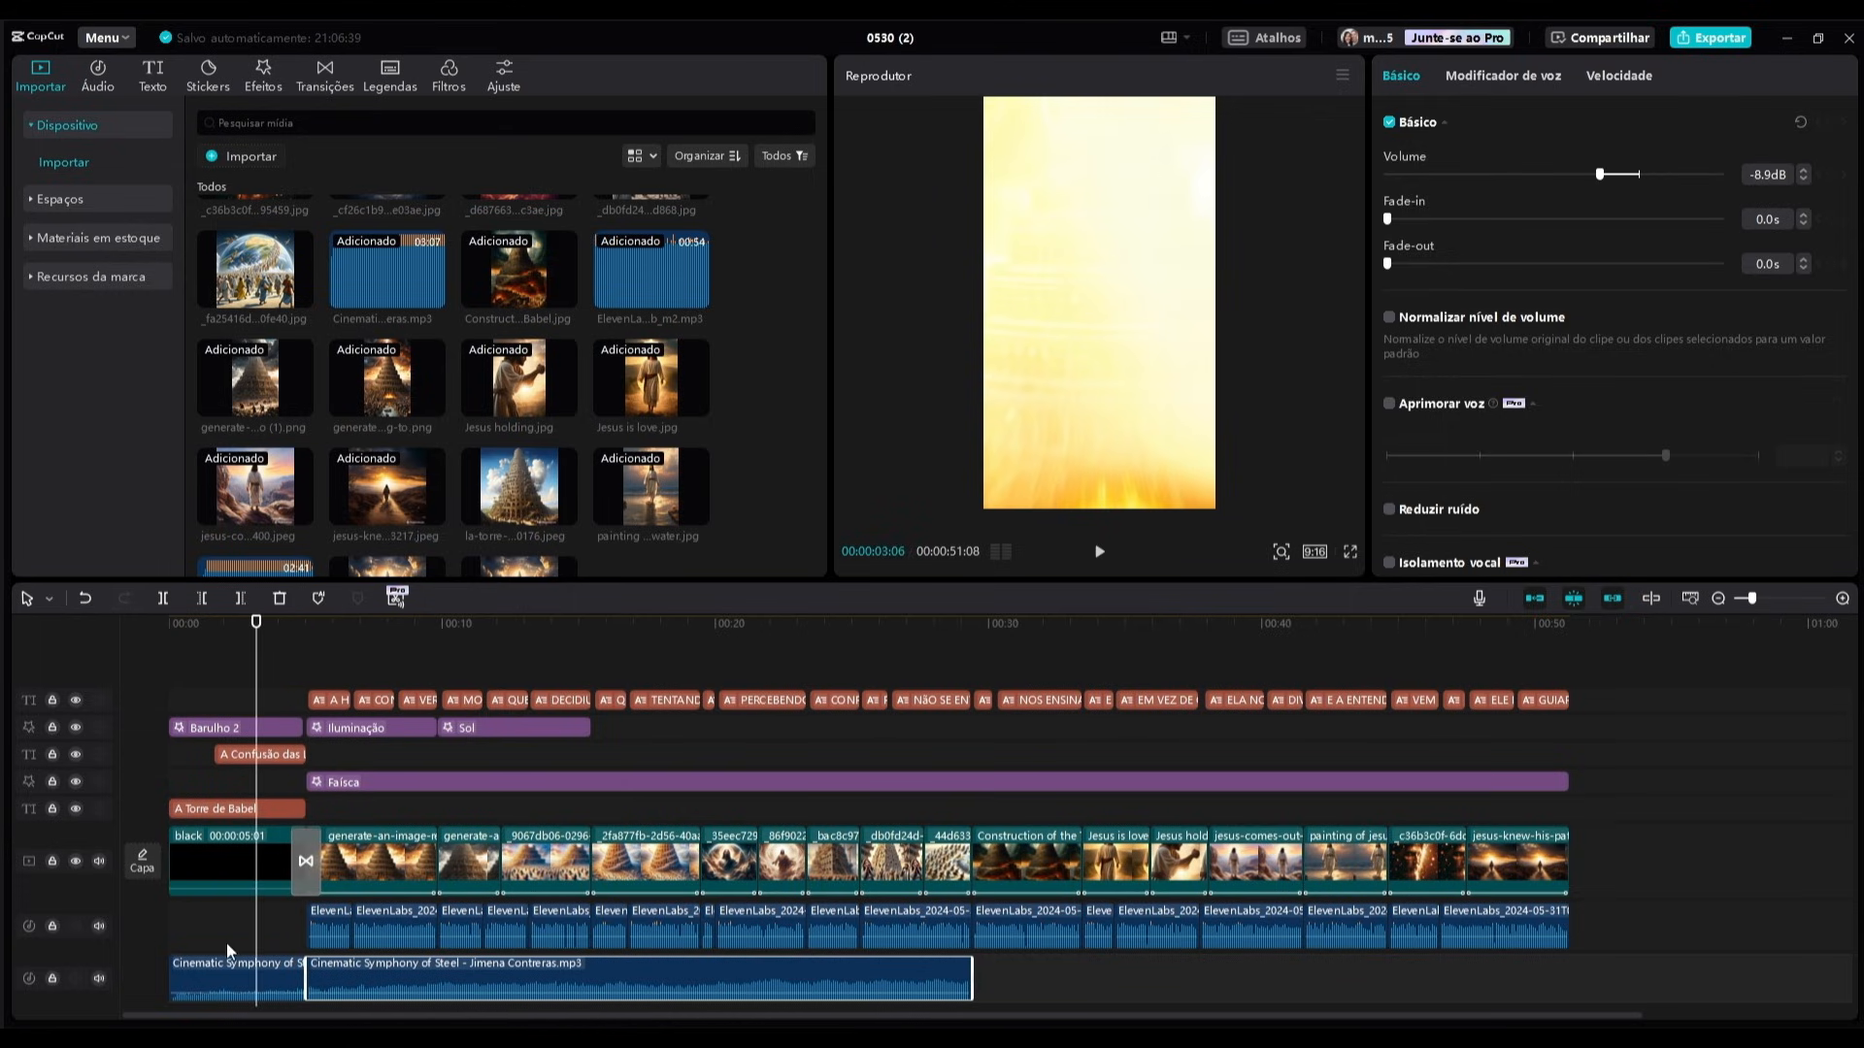
pyautogui.click(231, 980)
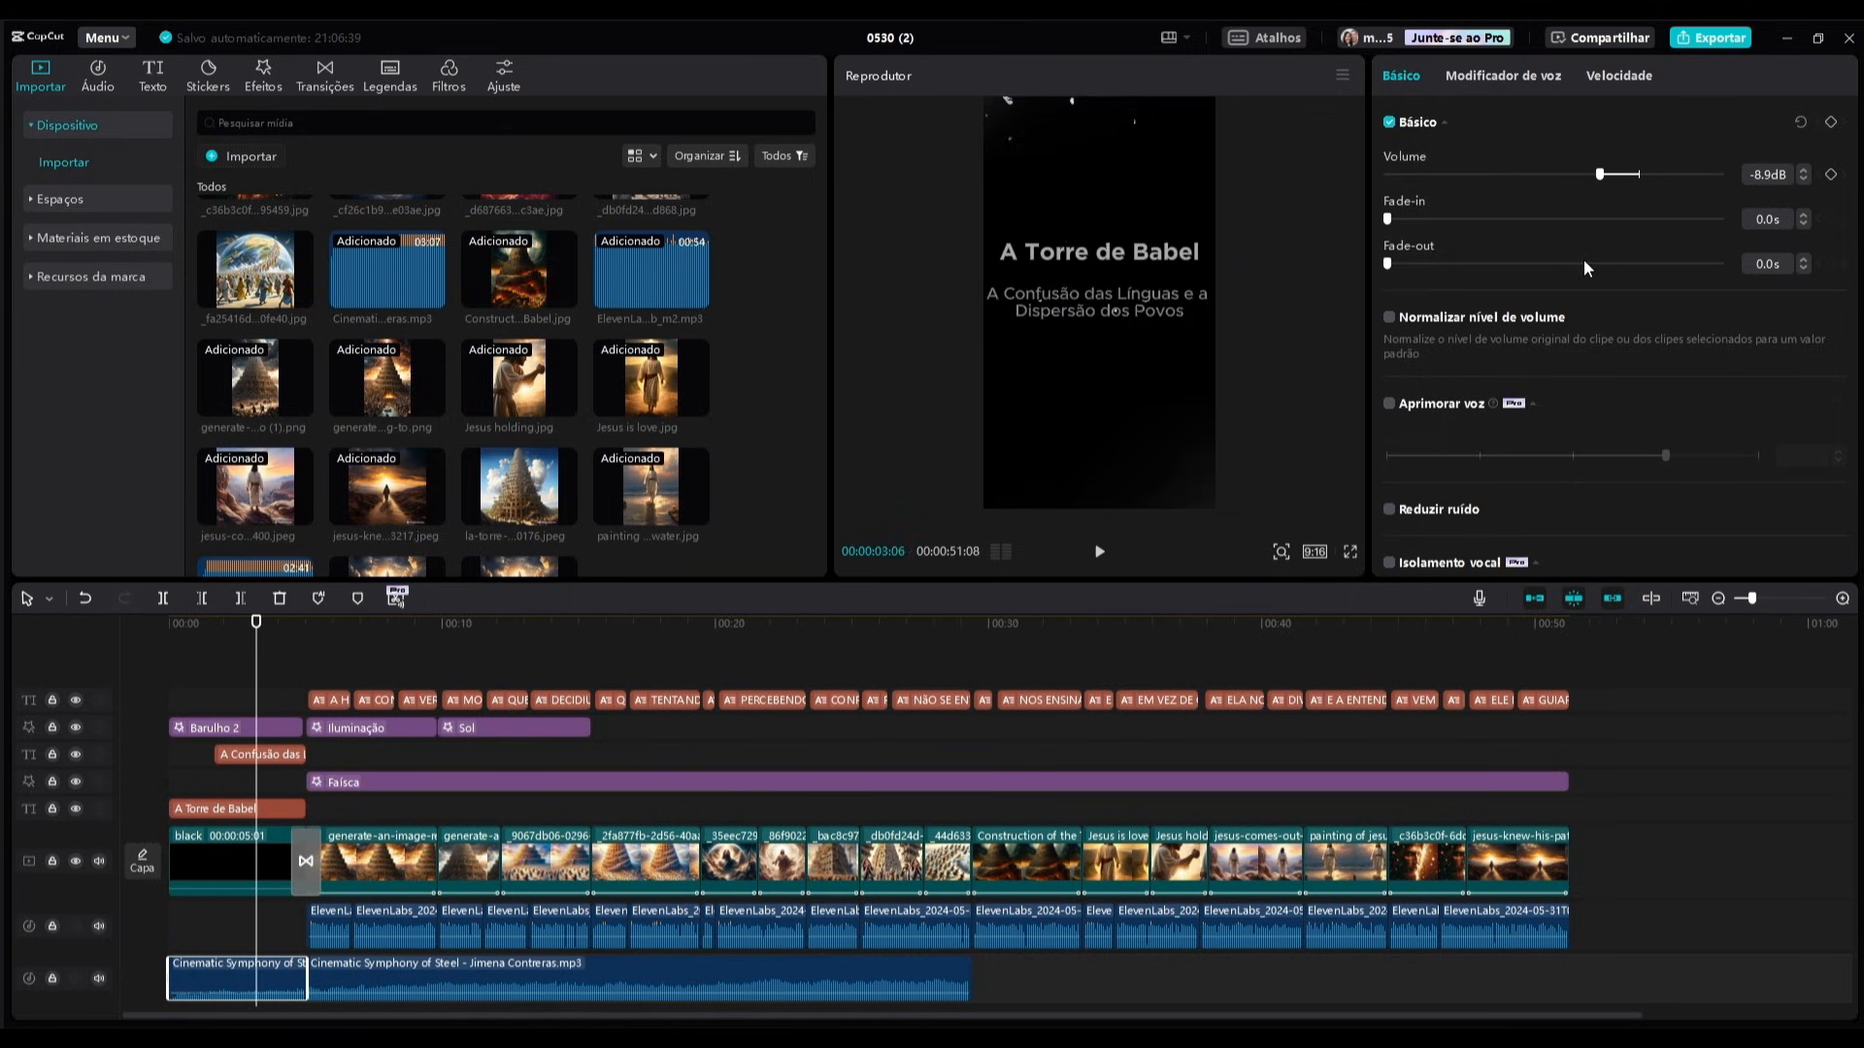
pyautogui.click(274, 680)
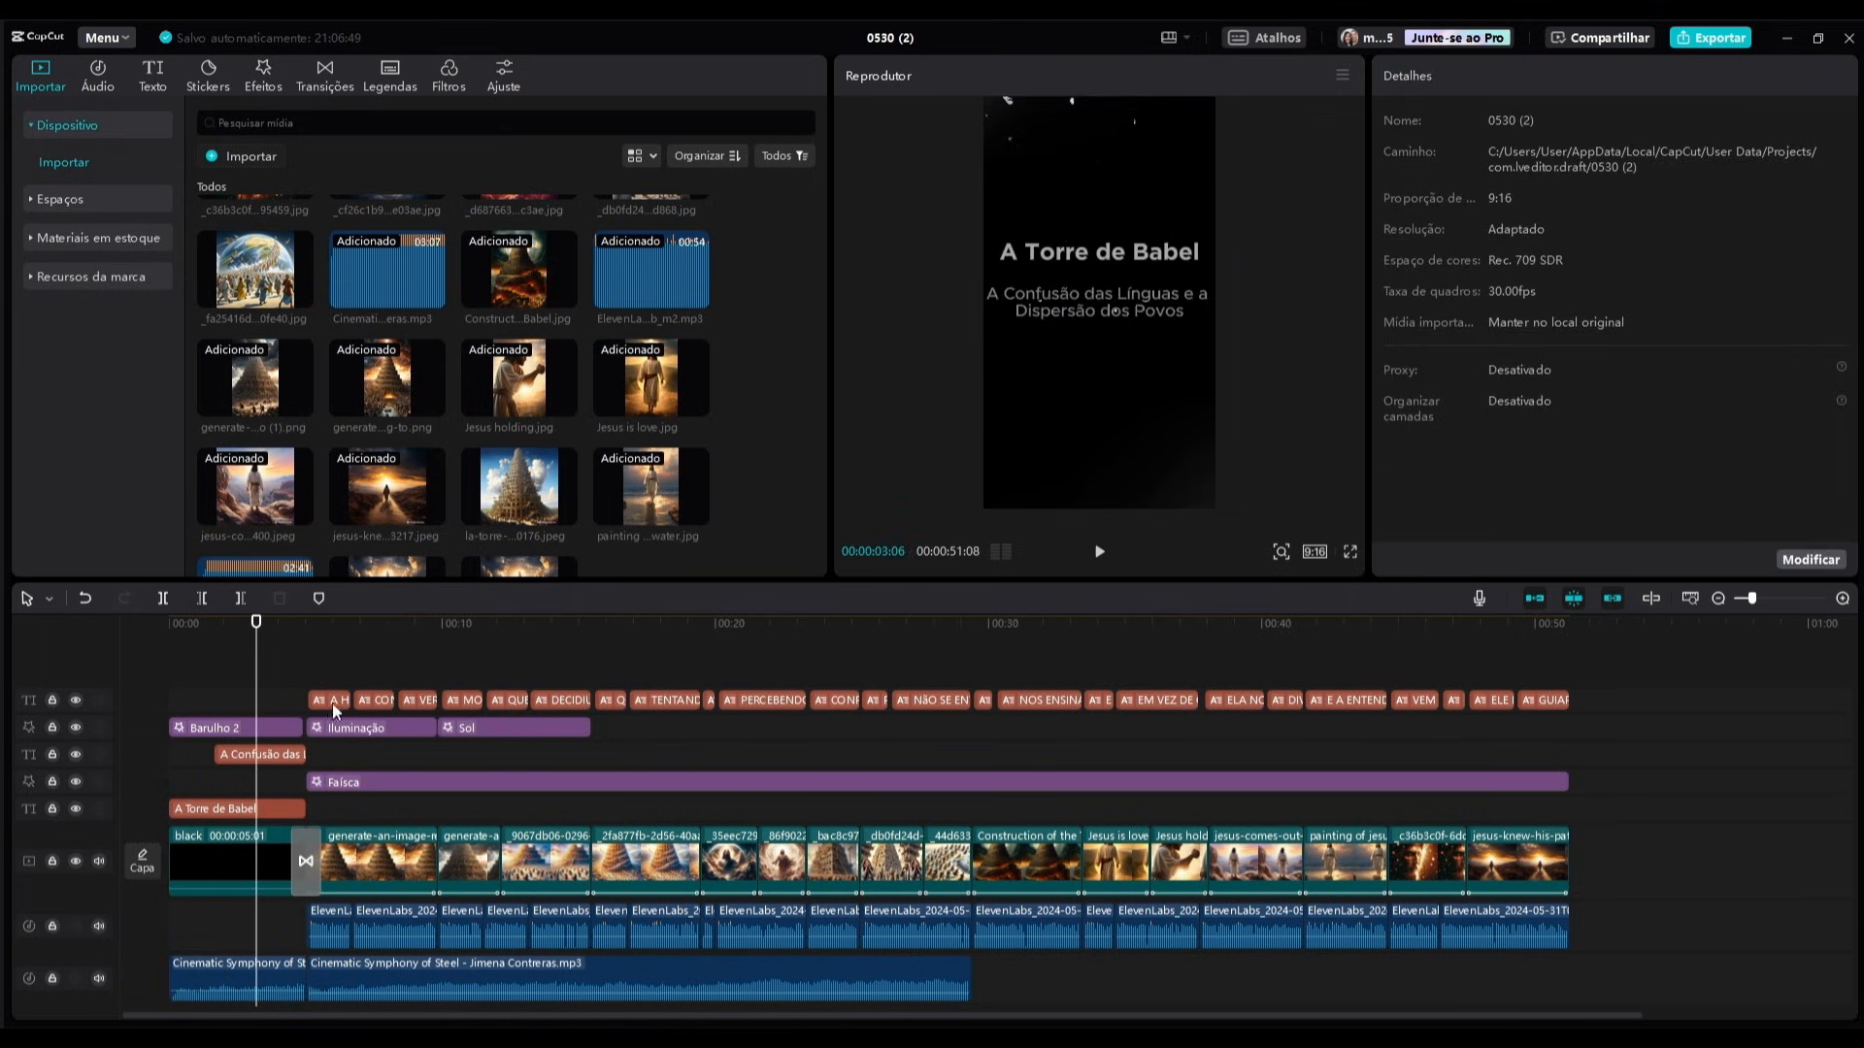
# Set the longer Cinematic Symphony of Steel section after the intro to -18.5 dB with a 1.9 s fade-out.
pyautogui.click(455, 980)
pyautogui.moveTo(1605, 177); pyautogui.dragTo(1564, 177)
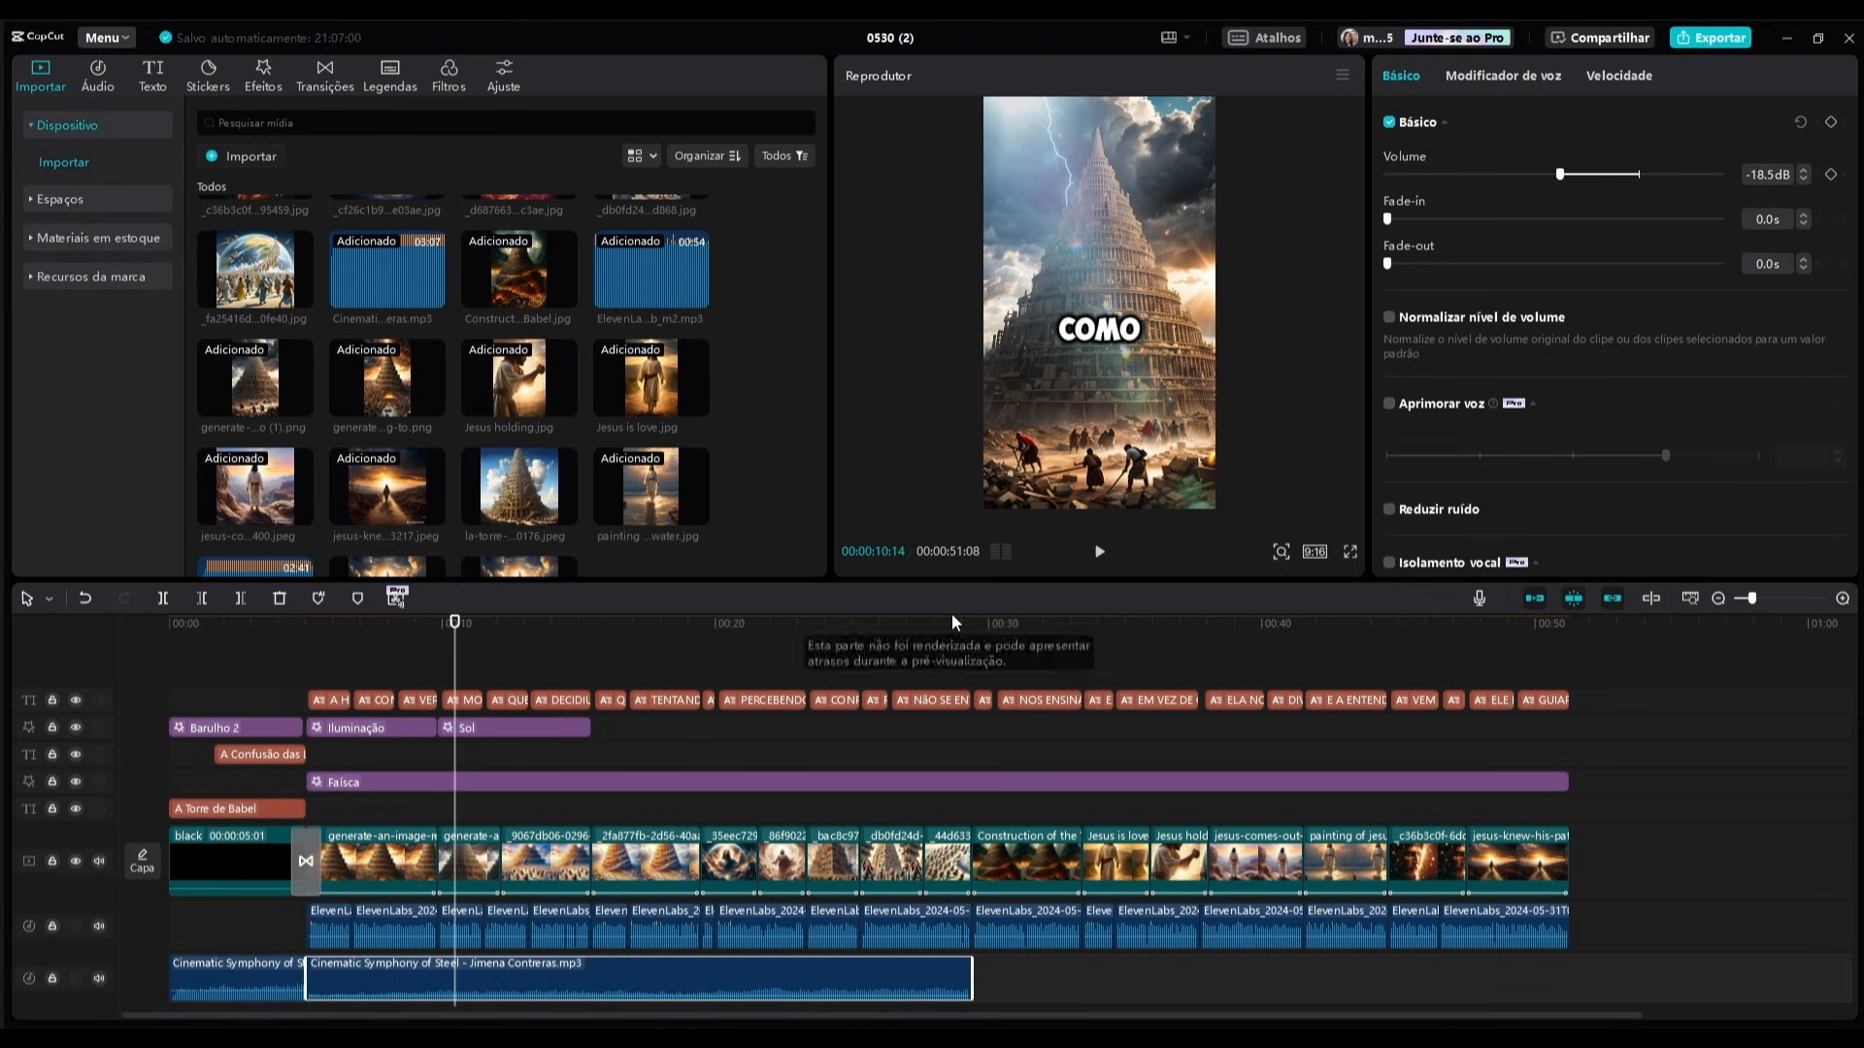
pyautogui.click(952, 622)
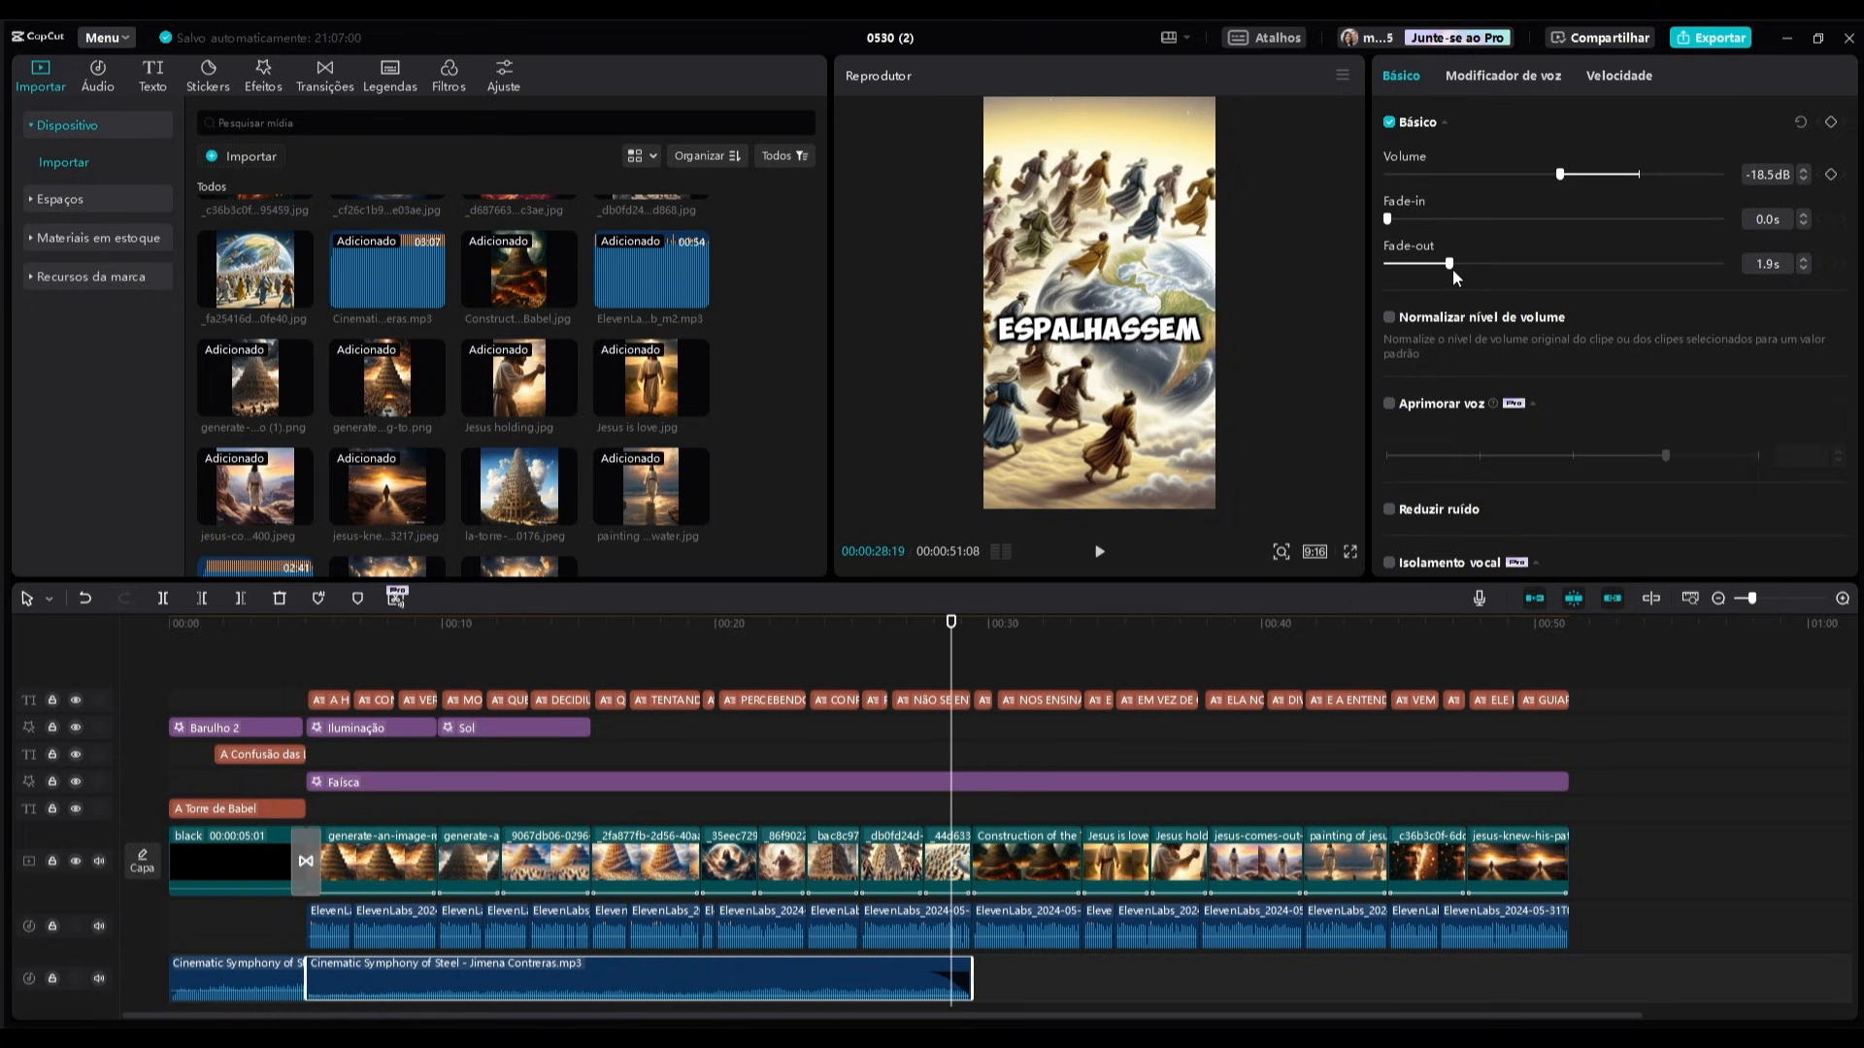
# Add the Serenity - Lish Grooves music directly after the Symphony clip and trim it to the video's end at 00:00:51:08.
pyautogui.scroll(-1, 243, 513)
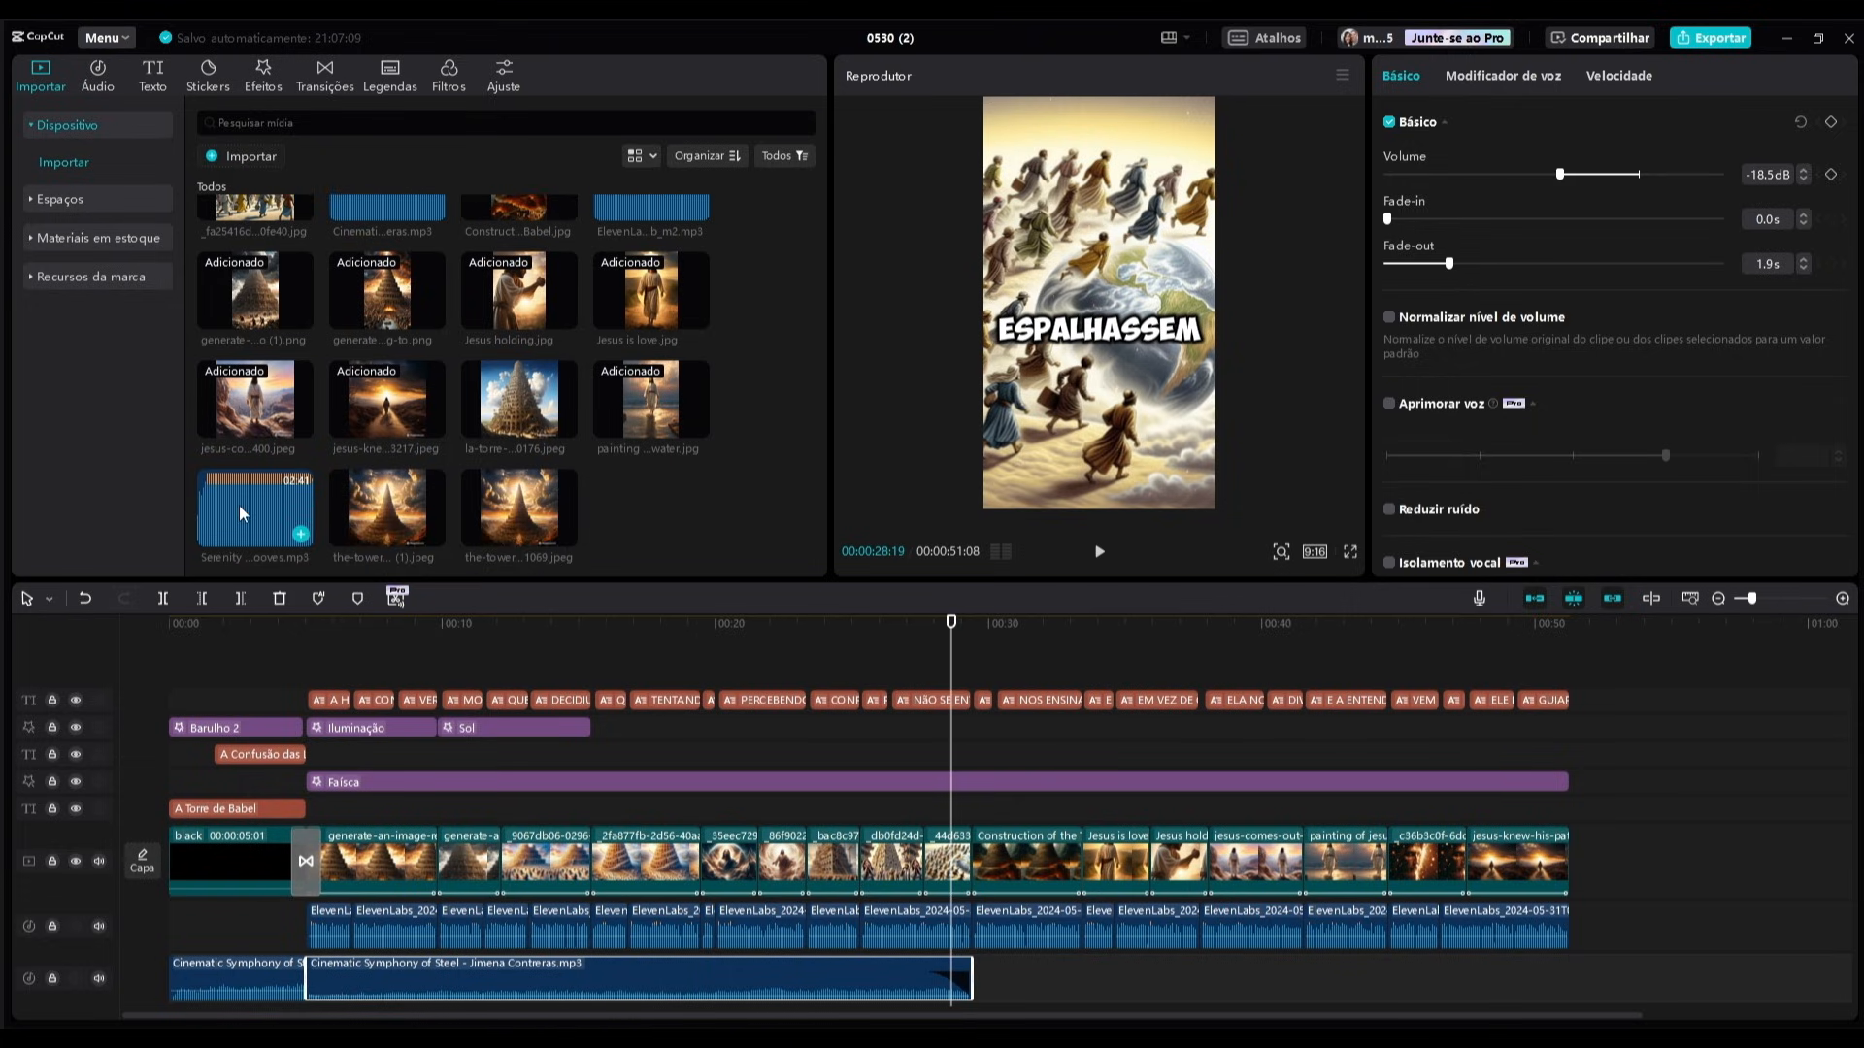
pyautogui.moveTo(242, 512); pyautogui.dragTo(975, 980)
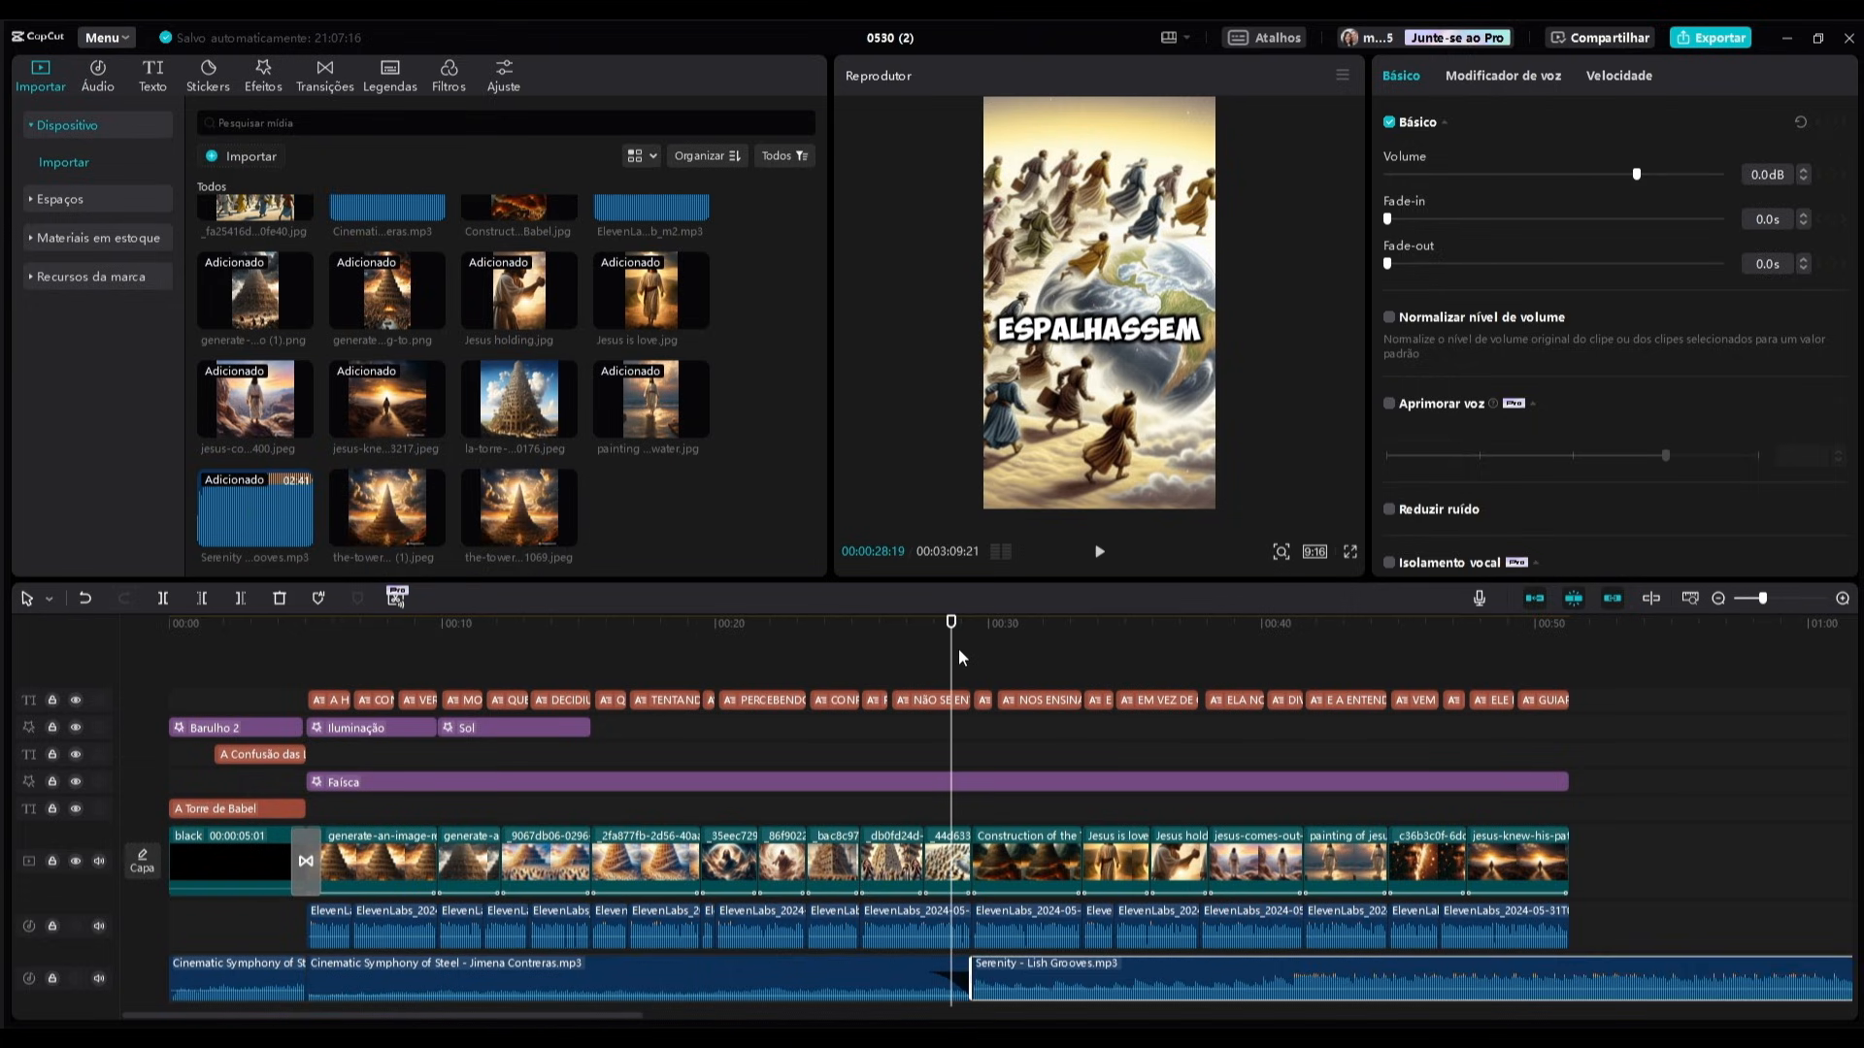
pyautogui.moveTo(948, 656); pyautogui.dragTo(1569, 662)
pyautogui.click(163, 598)
pyautogui.click(280, 598)
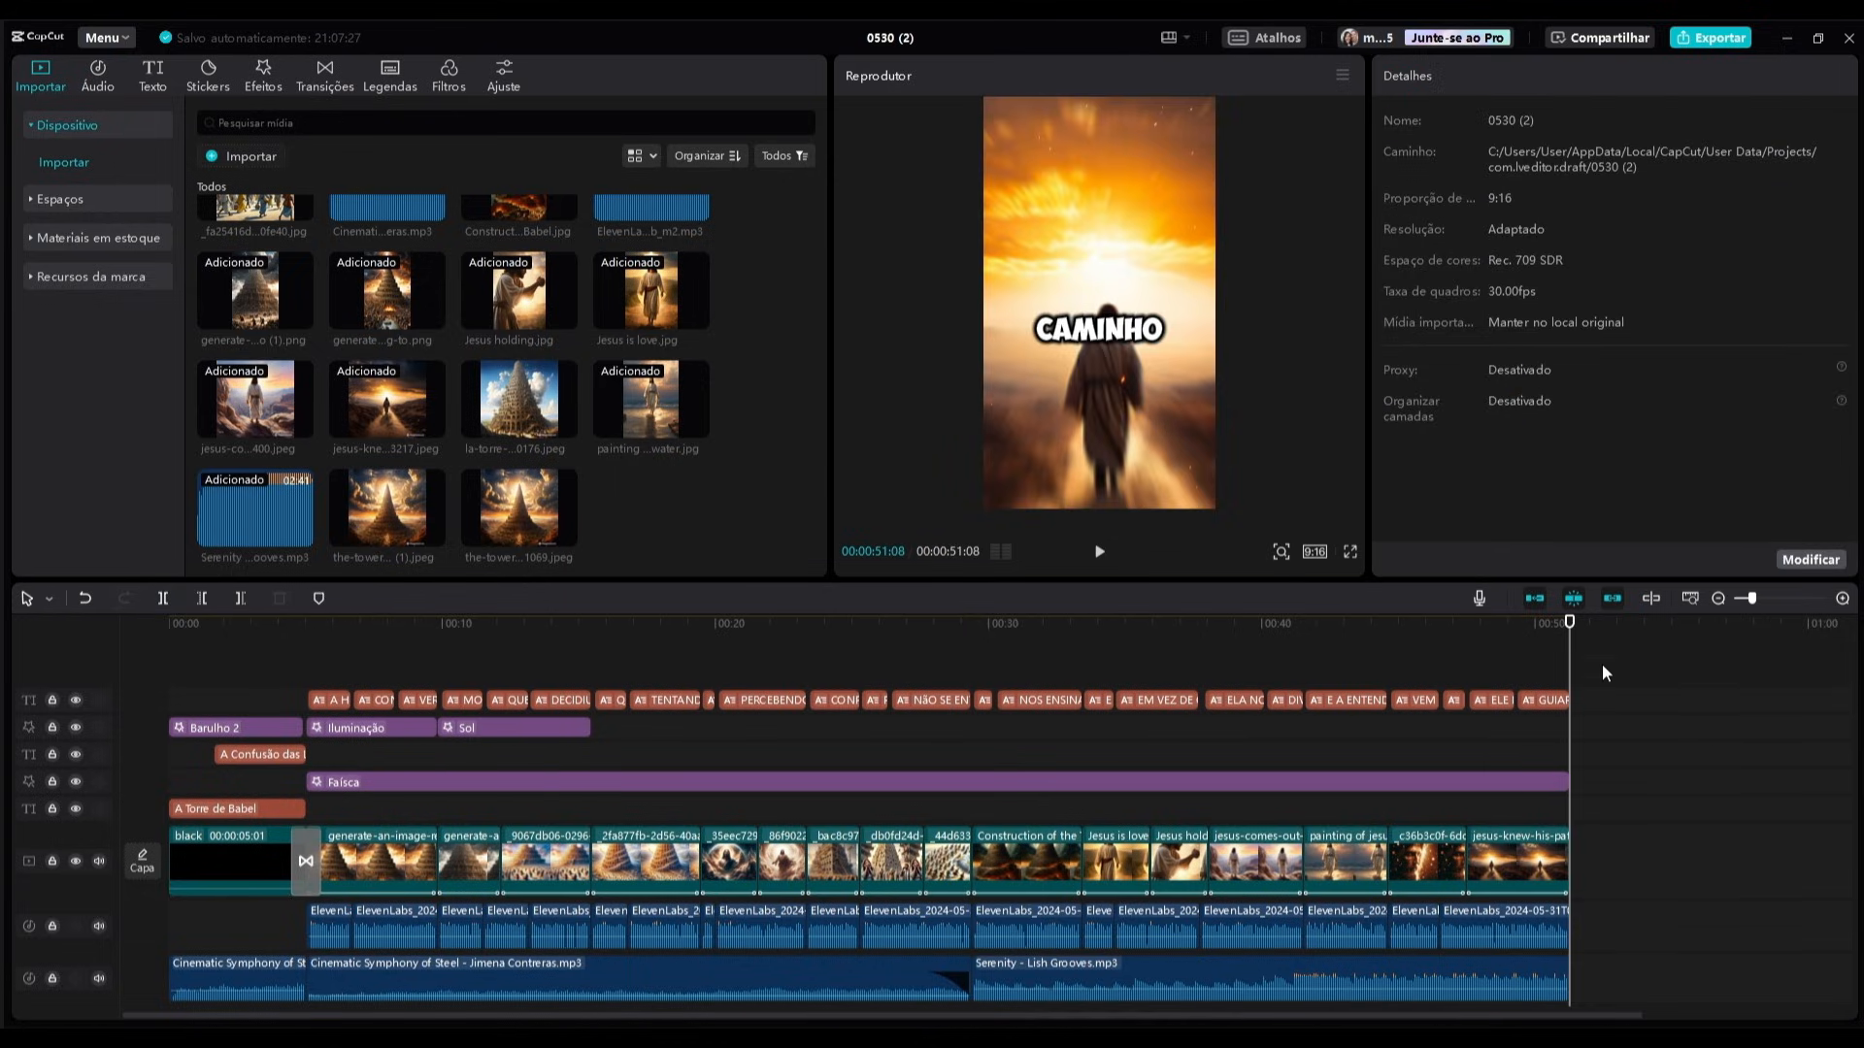
# Split the Serenity music at 00:00:40:29, lower the second part's volume, and set the first part to -10.3 dB.
pyautogui.moveTo(1568, 671); pyautogui.dragTo(1288, 706)
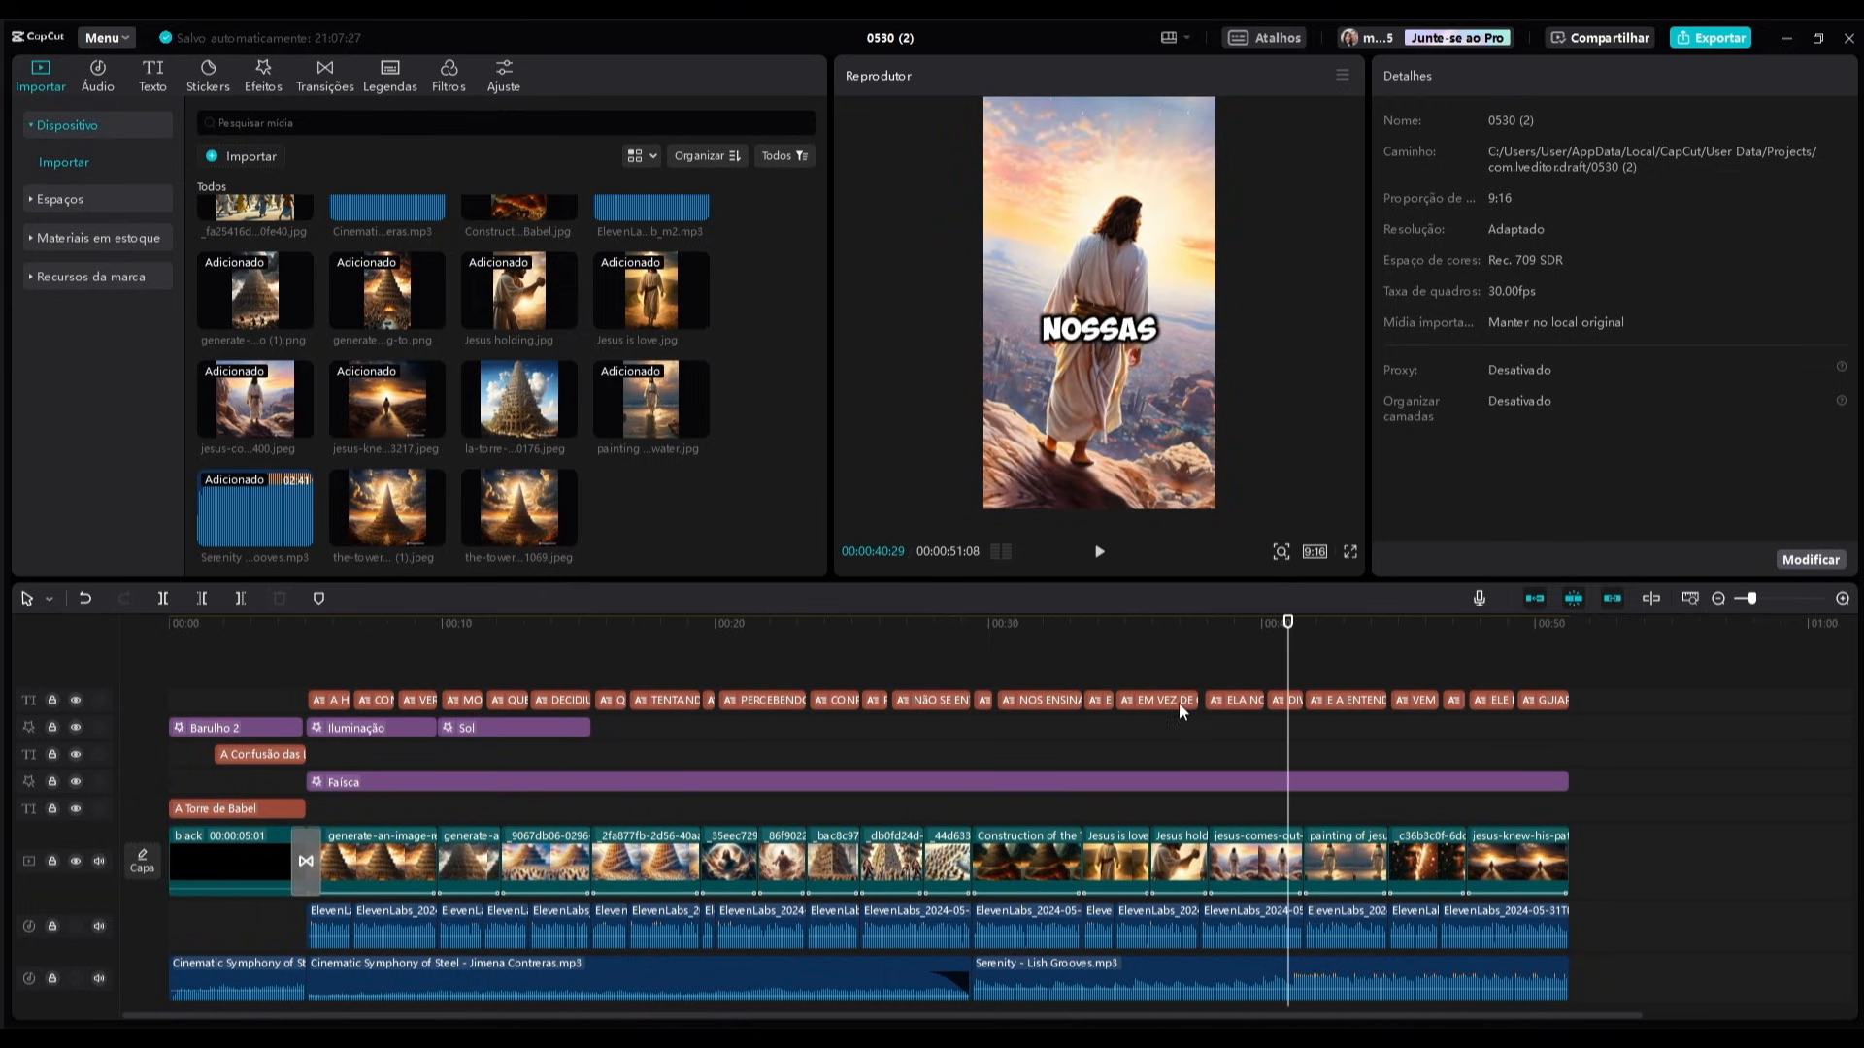
pyautogui.click(1325, 976)
pyautogui.click(163, 598)
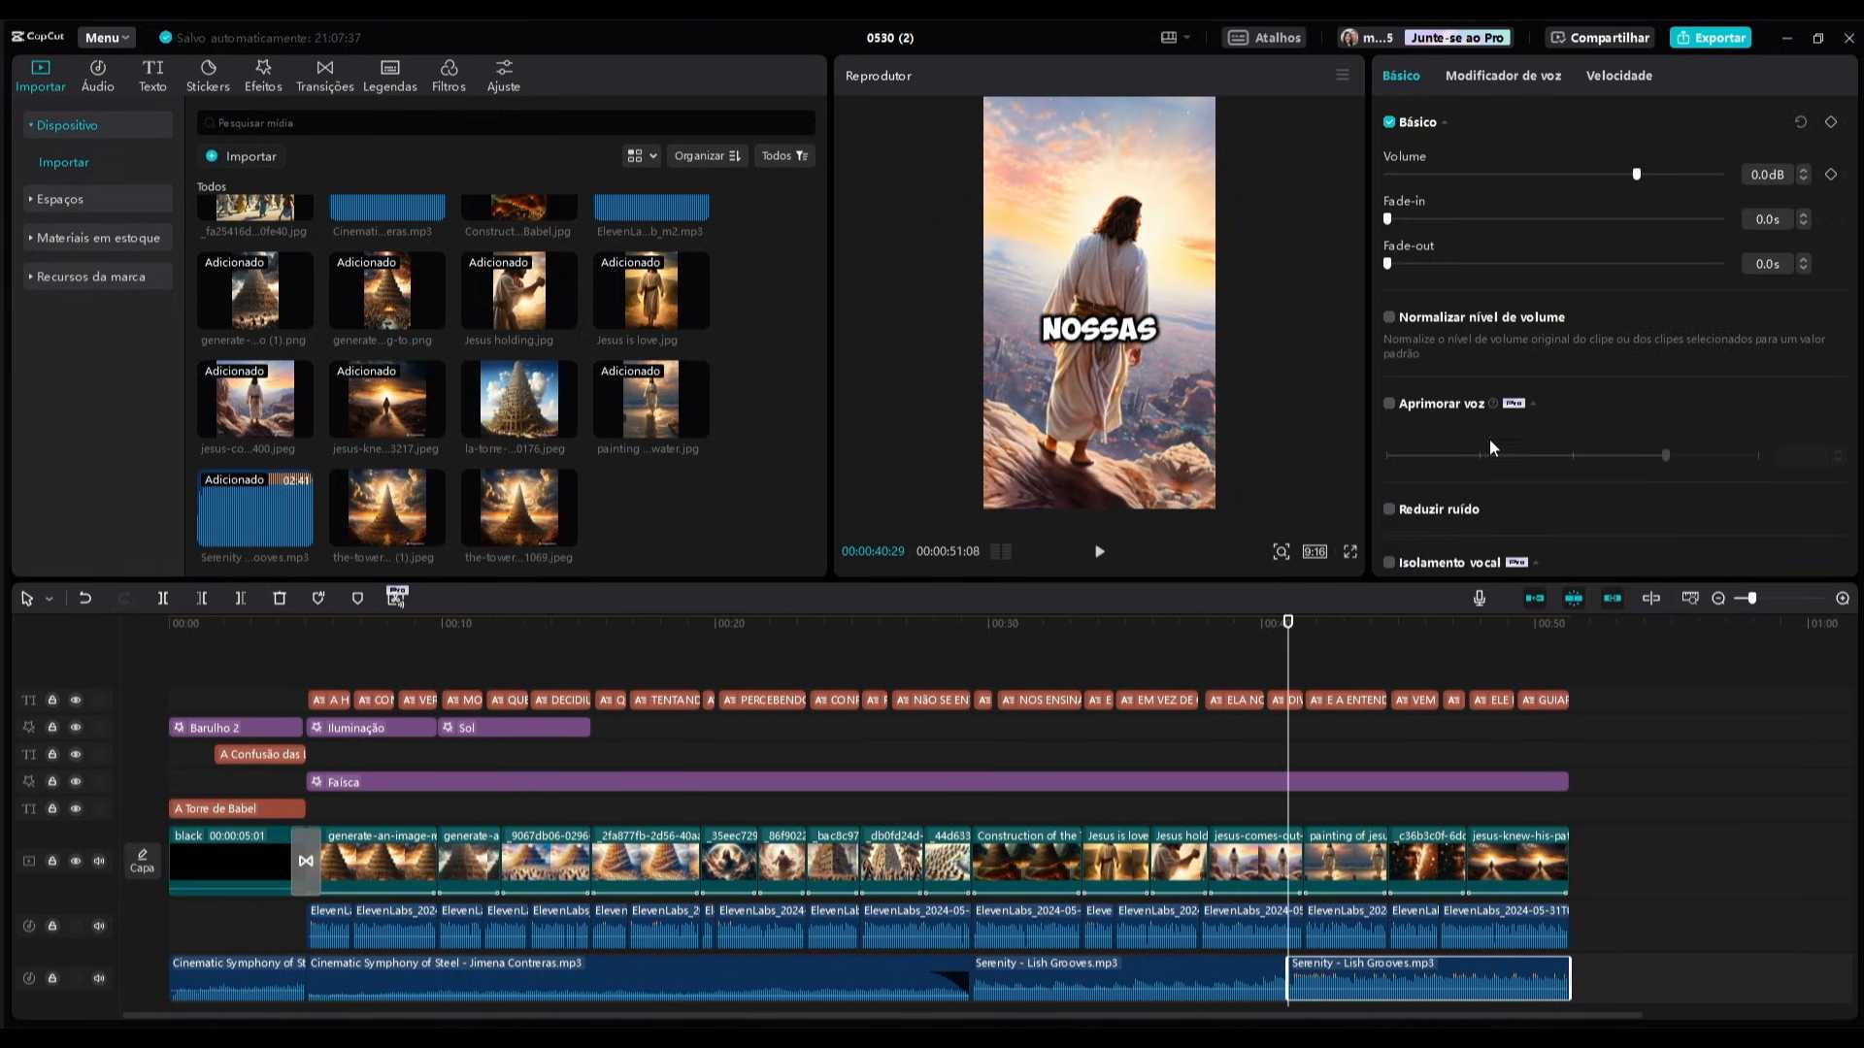
pyautogui.moveTo(1638, 185); pyautogui.dragTo(1575, 183)
pyautogui.click(1225, 640)
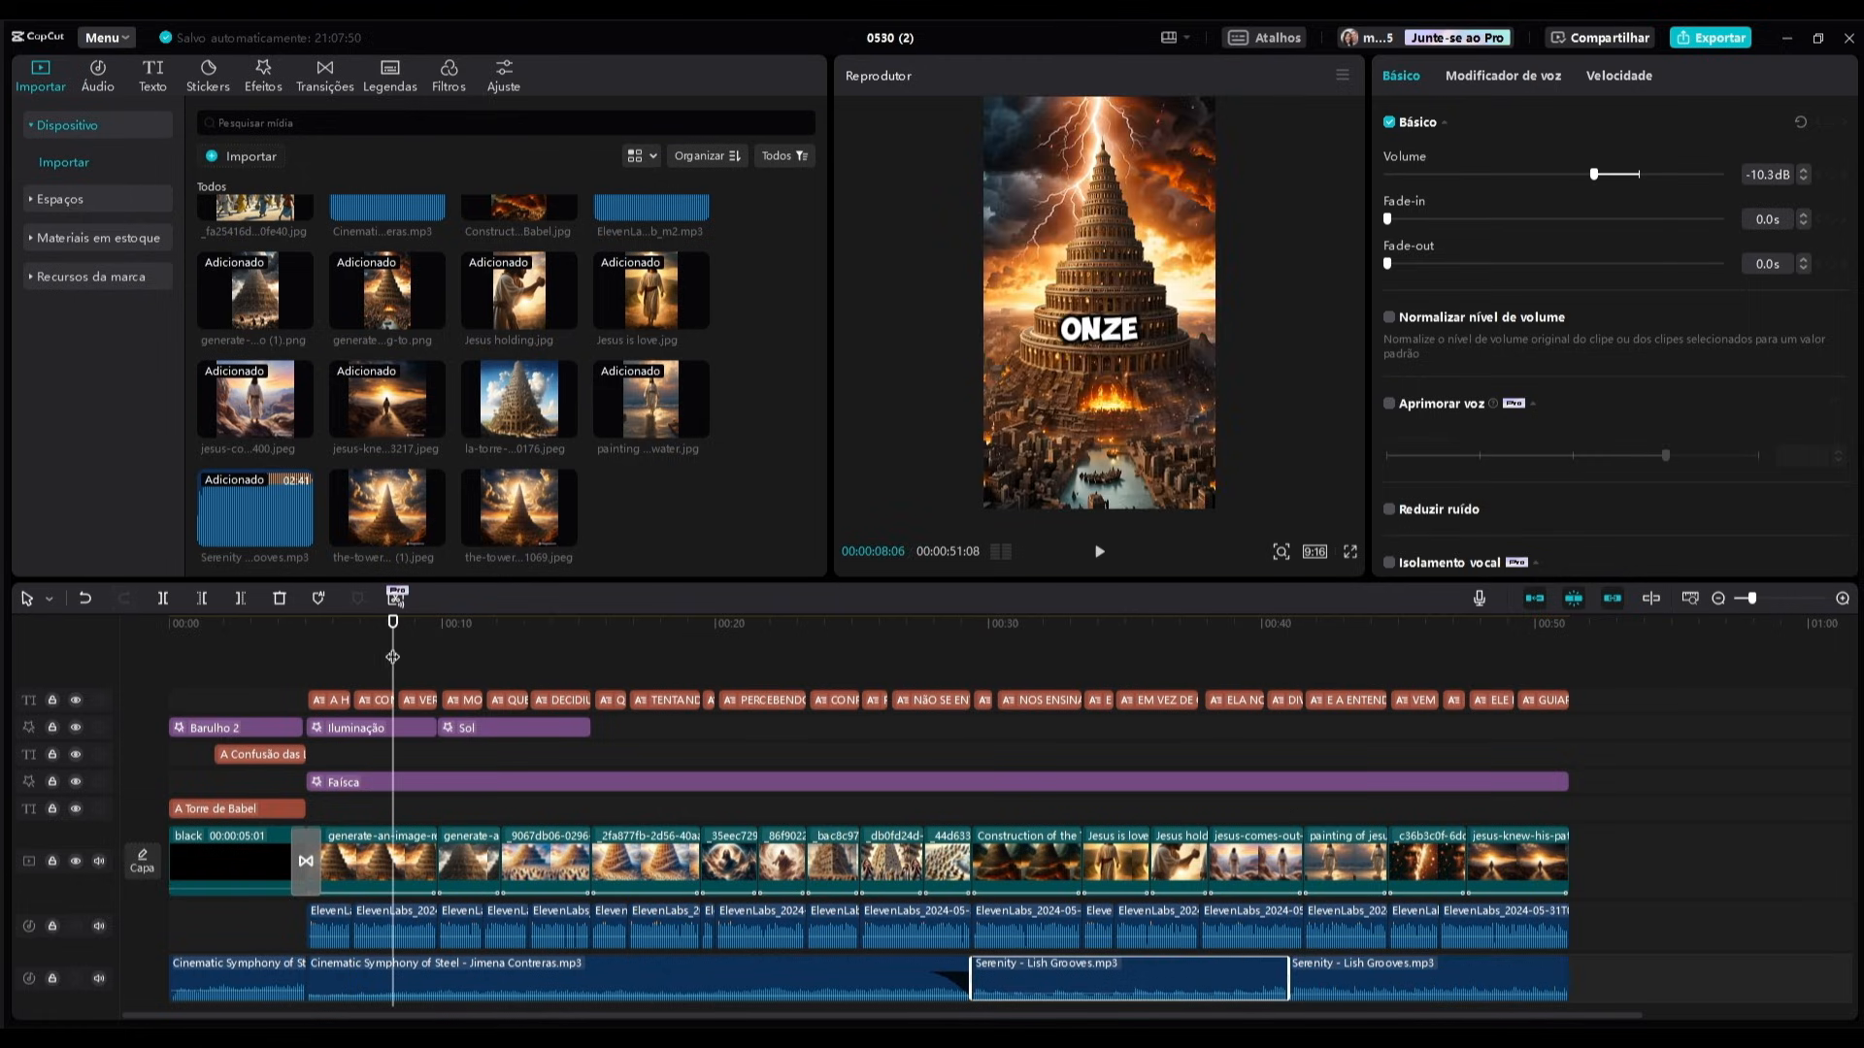
# Play the whole video from its beginning to check the balance between narration and background music.
pyautogui.moveTo(394, 626); pyautogui.dragTo(311, 631)
pyautogui.moveTo(282, 656); pyautogui.dragTo(152, 686)
pyautogui.moveTo(152, 686); pyautogui.dragTo(149, 686)
pyautogui.click(1097, 553)
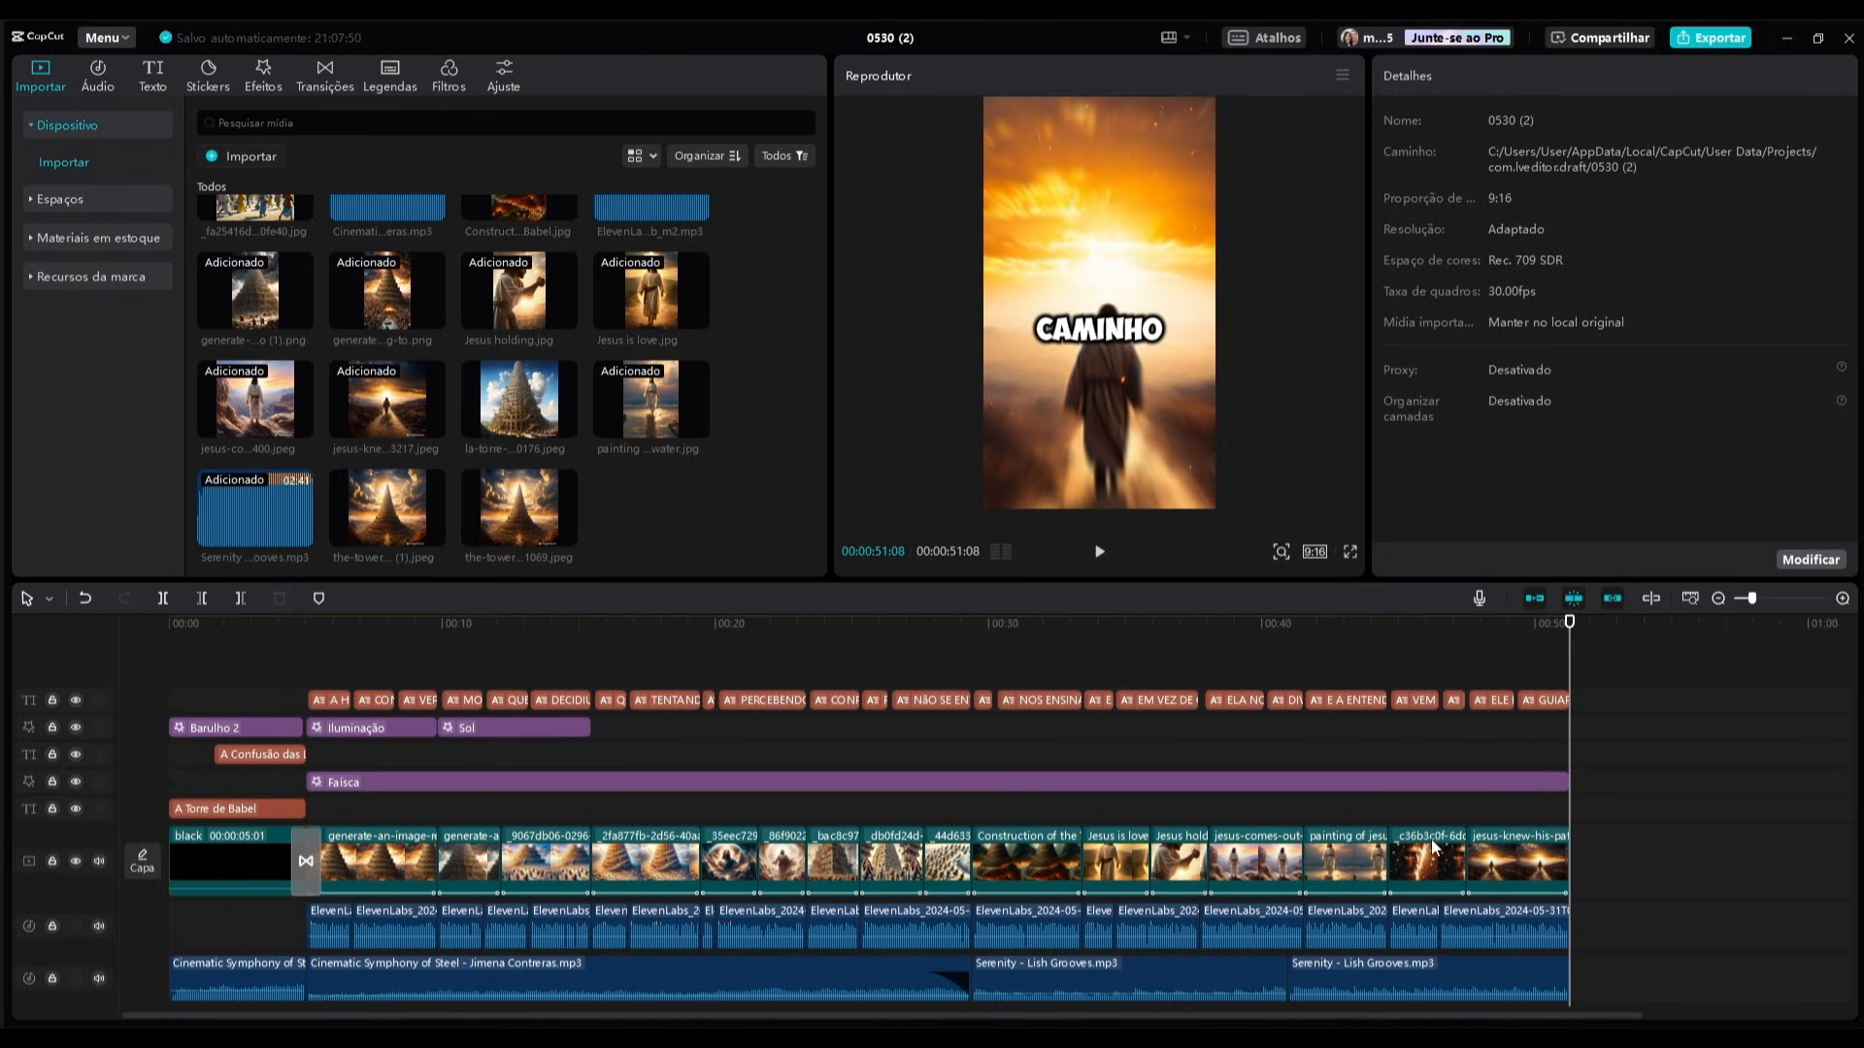
# Set the last Serenity section to -17.3 dB with a 1.4 s fade-out, and the longer Symphony section to -21.7 dB.
pyautogui.click(1464, 977)
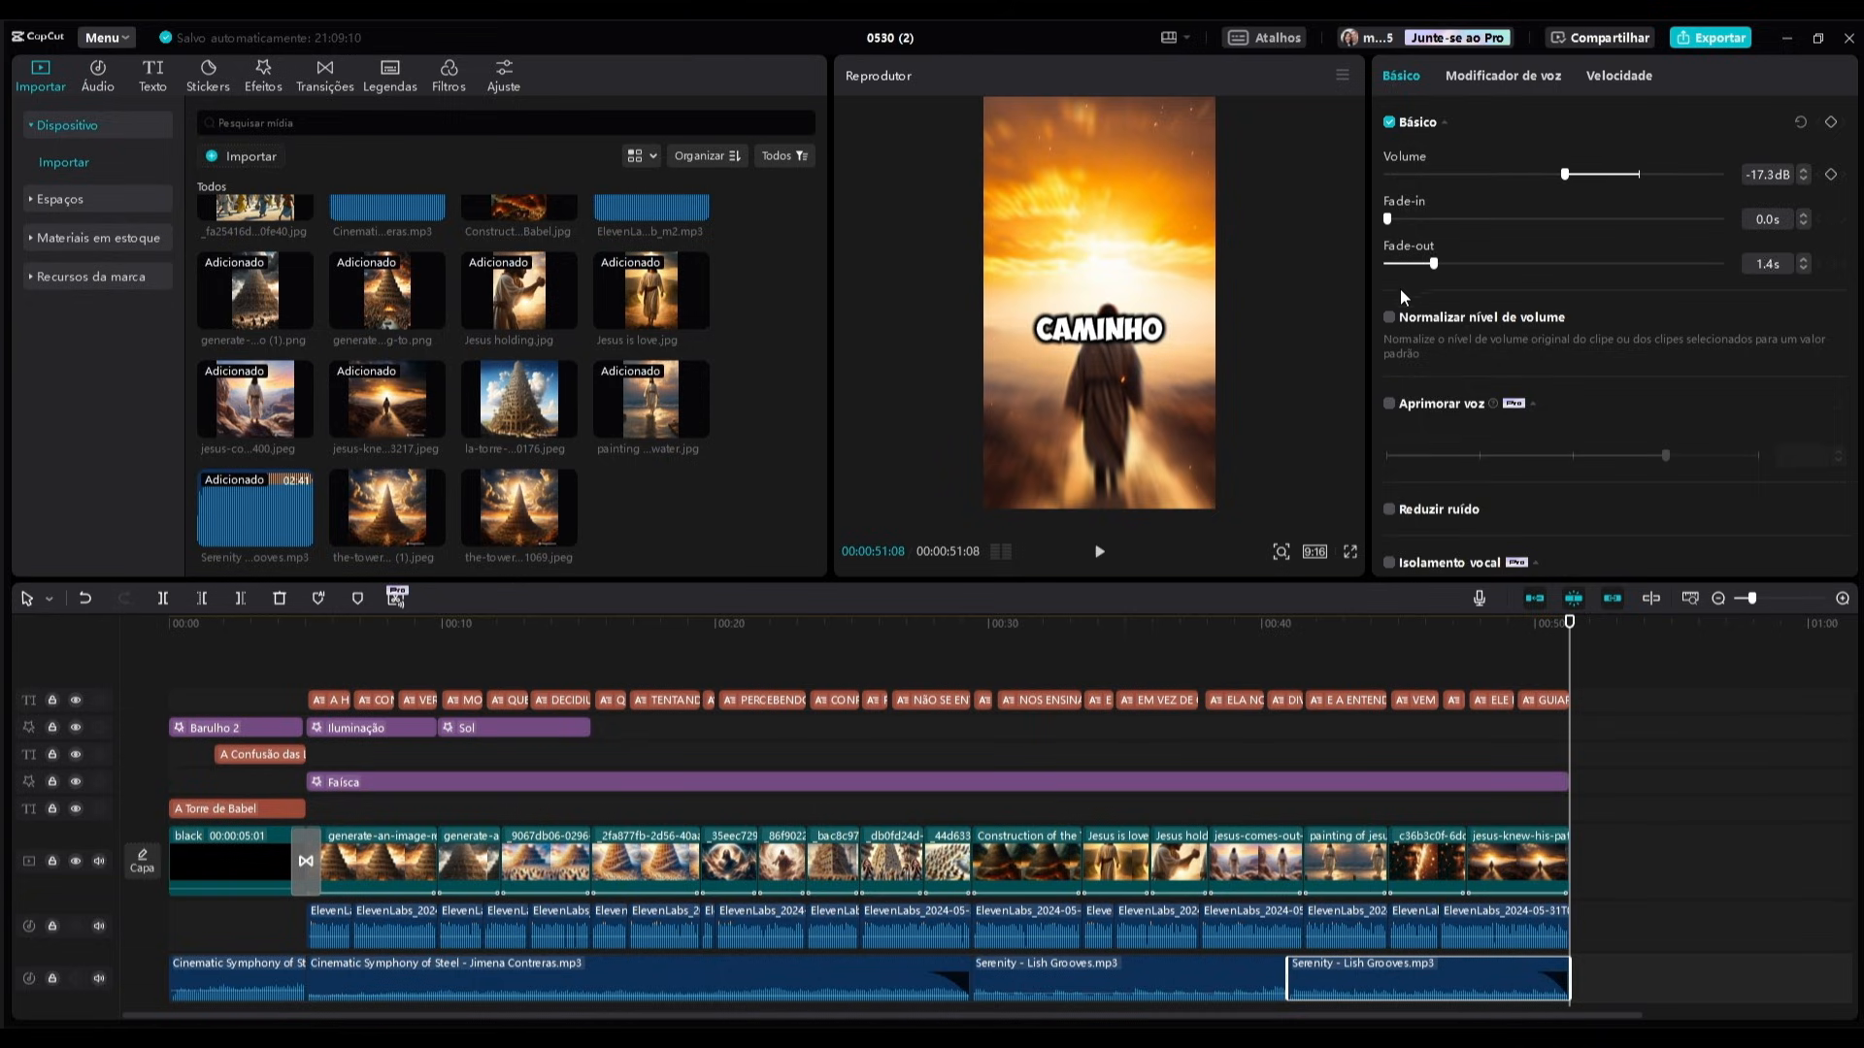
pyautogui.click(910, 977)
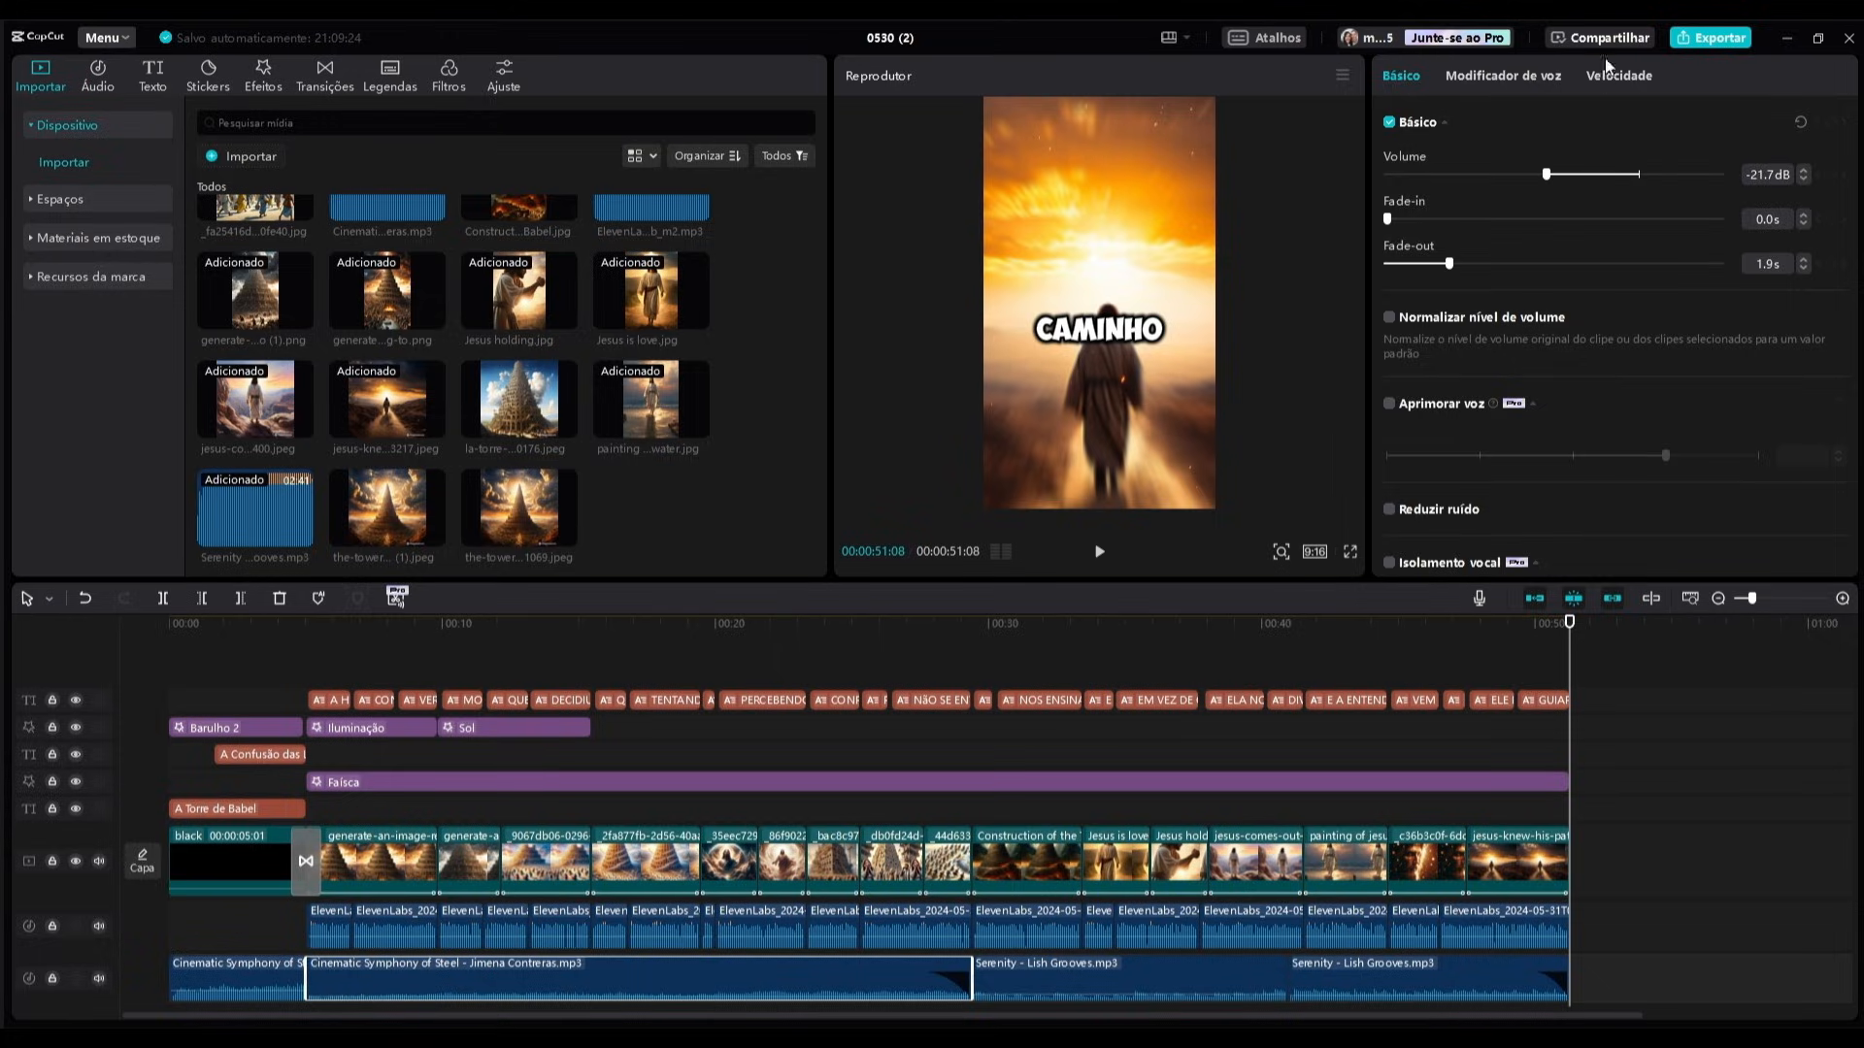
# Export the video as 0530 (2) in 1080P, H.264, mp4 format at 30fps with the recommended bitrate.
pyautogui.click(1717, 39)
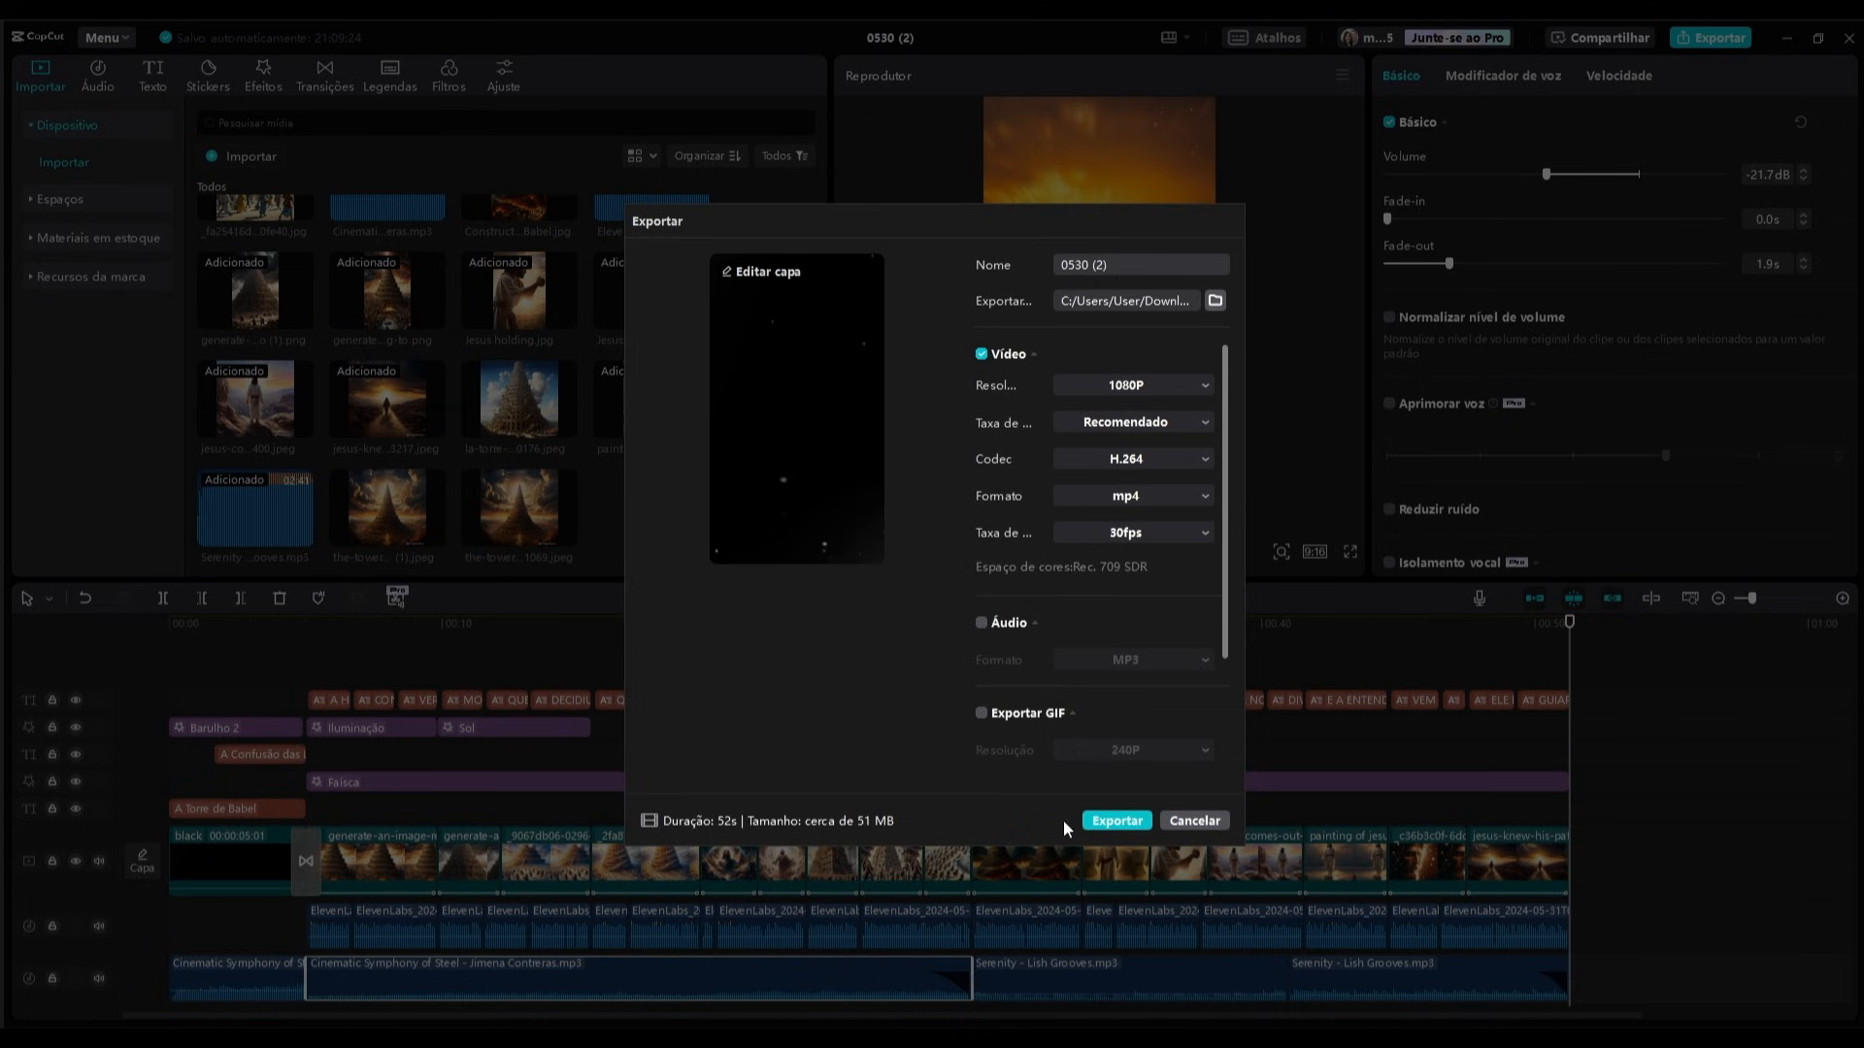
pyautogui.click(1112, 819)
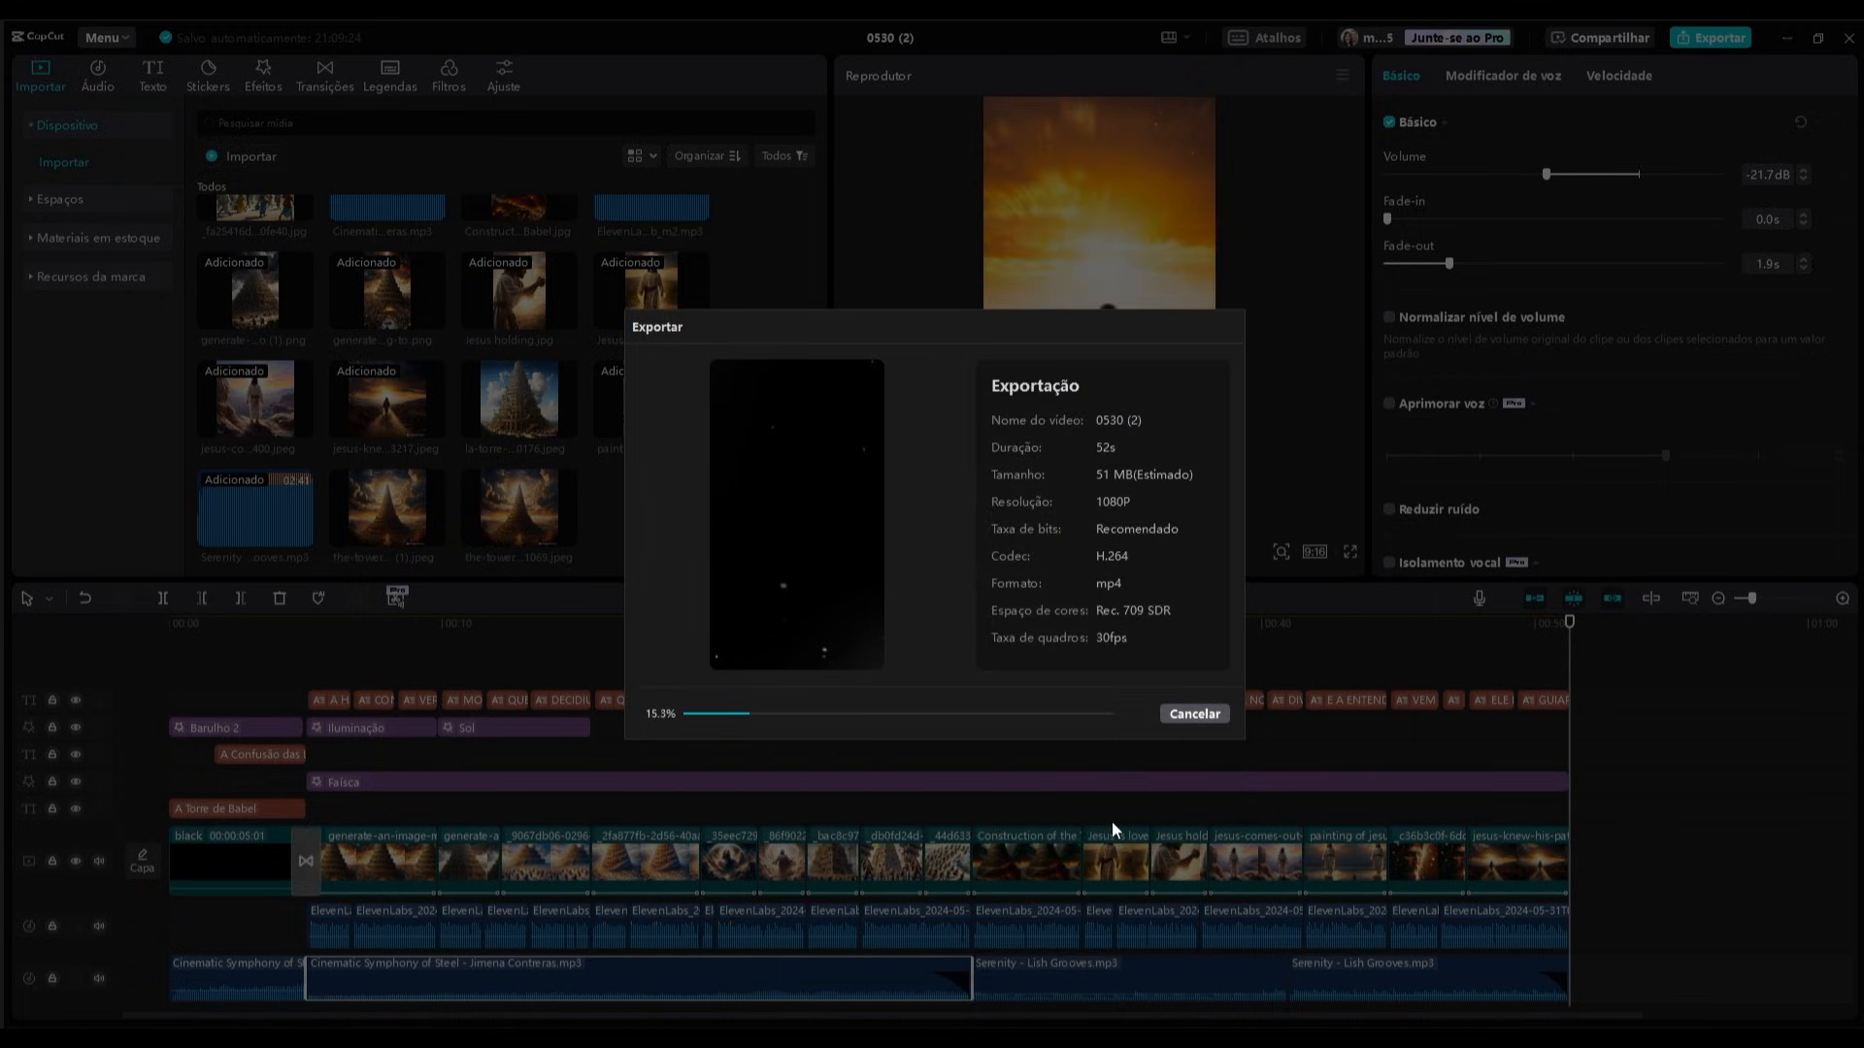